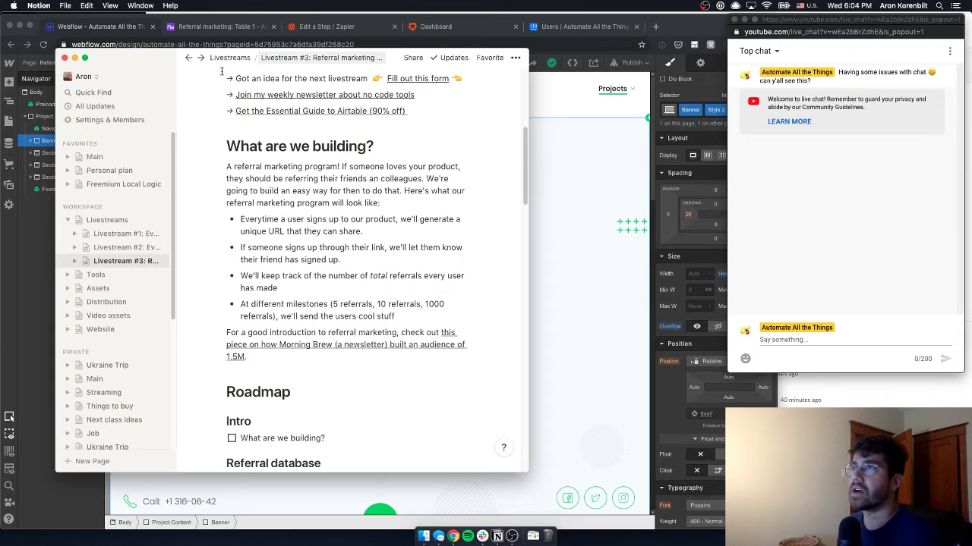
Scroll to the top of the Livestream #3 page and collapse the Notion sidebar.
scroll(396, 265, "up", 5)
scroll(394, 252, "up", 3)
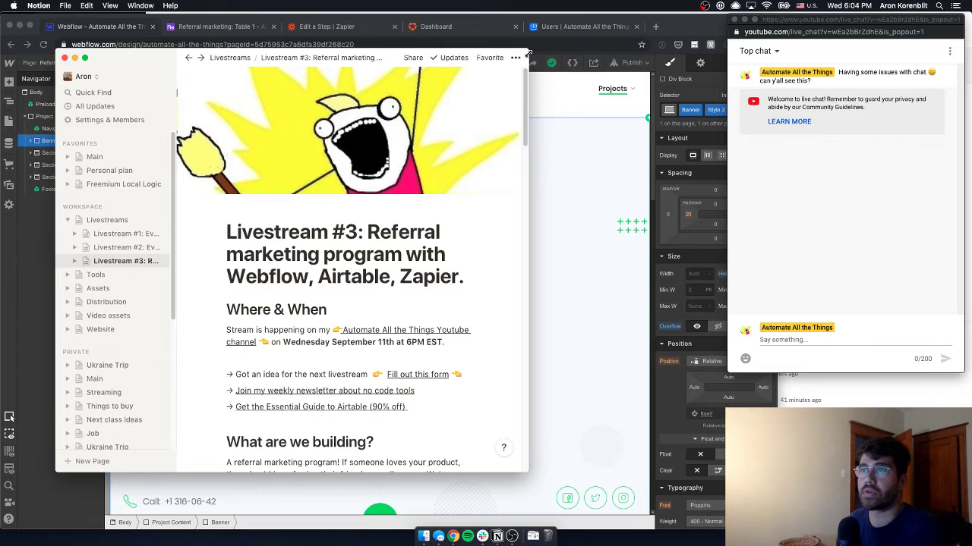
left_click(165, 58)
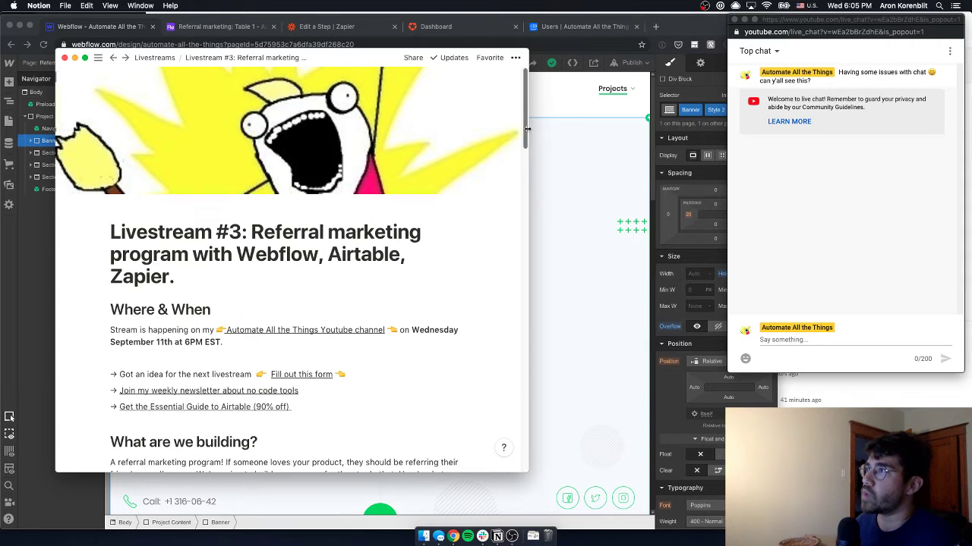
Widen the Notion window and scroll down to the Roadmap task list.
left_click_drag(528, 129, 676, 128)
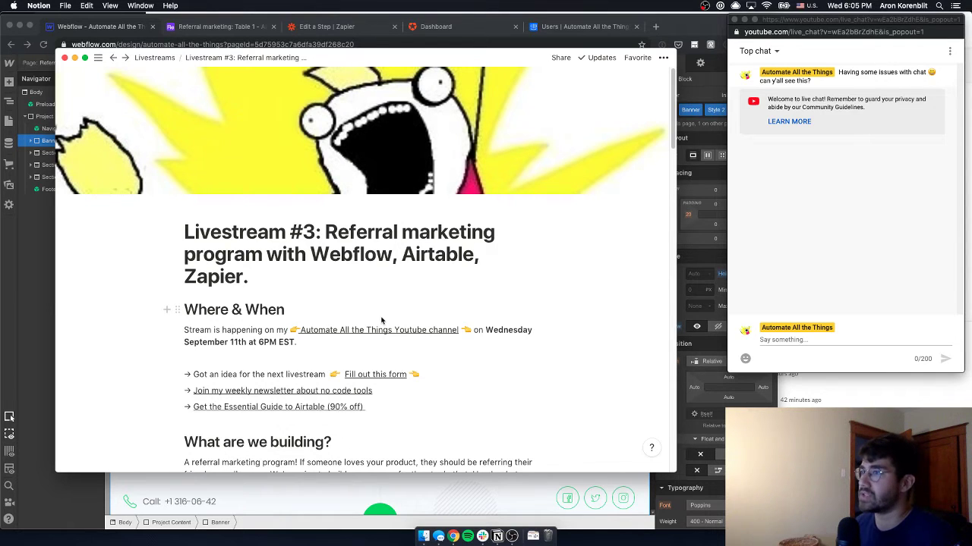
scroll(383, 320, "down", 3)
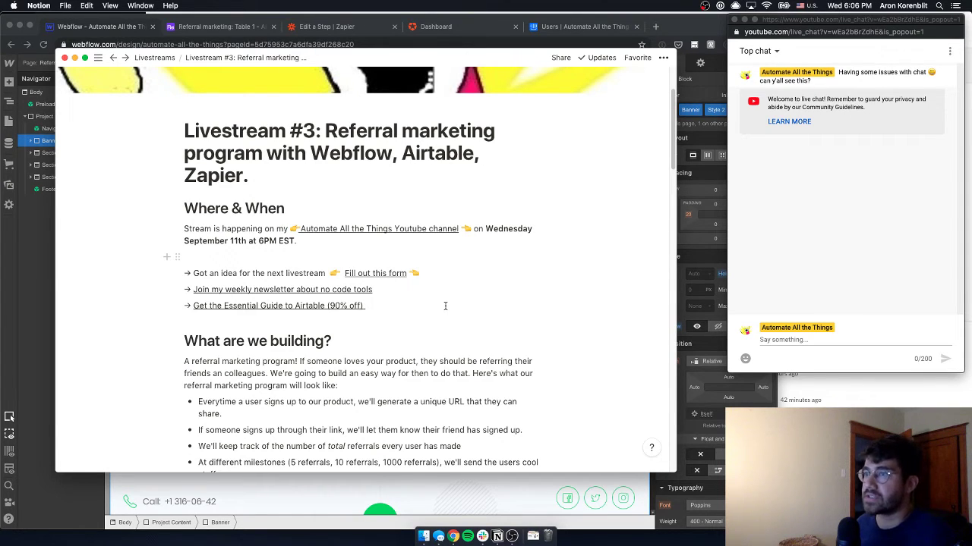
scroll(446, 306, "down", 2)
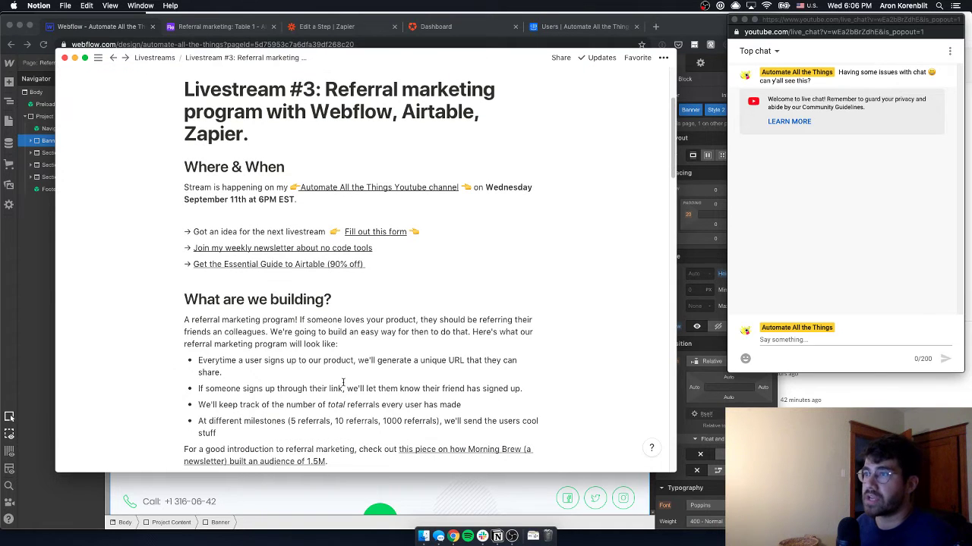
scroll(481, 307, "down", 1)
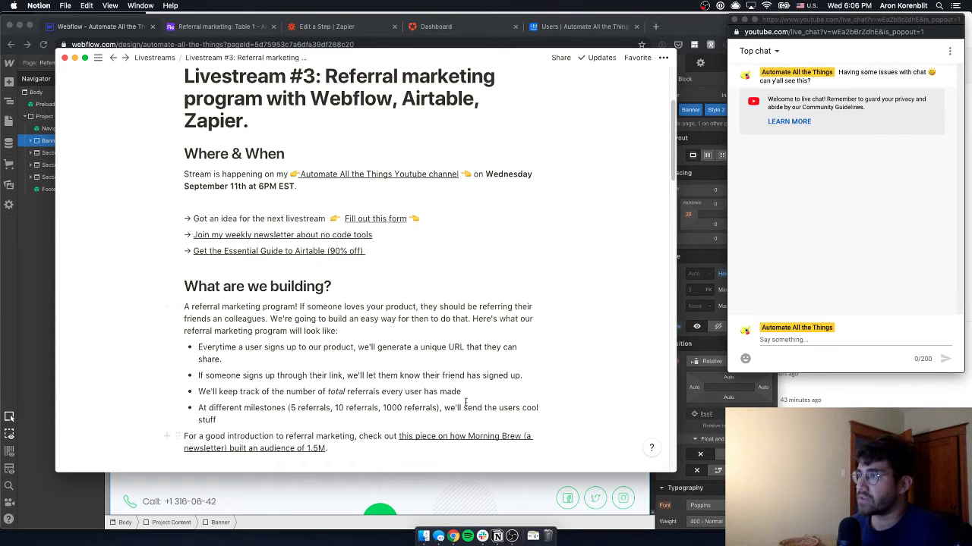
scroll(455, 365, "down", 6)
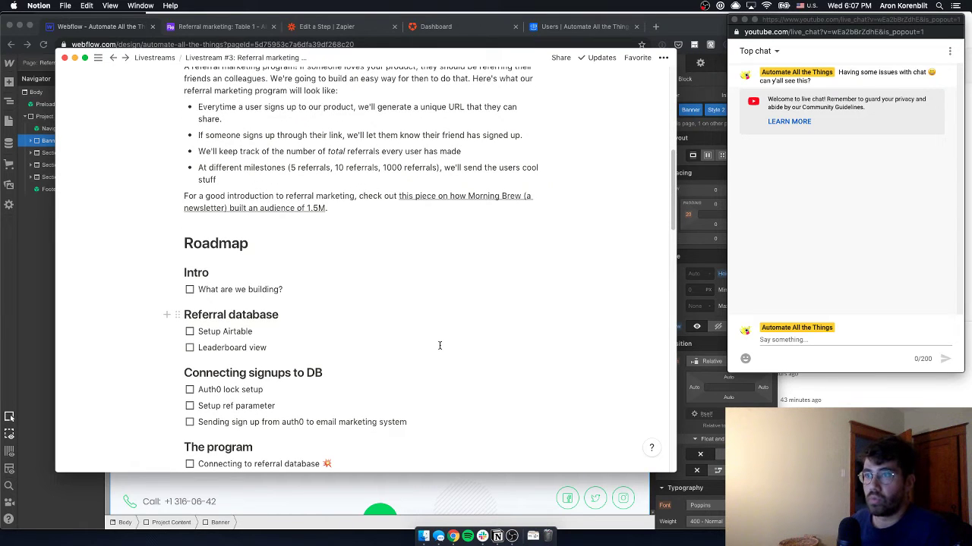
Check off the Intro task 'What are we building?' and scroll further down the Roadmap.
left_click(190, 289)
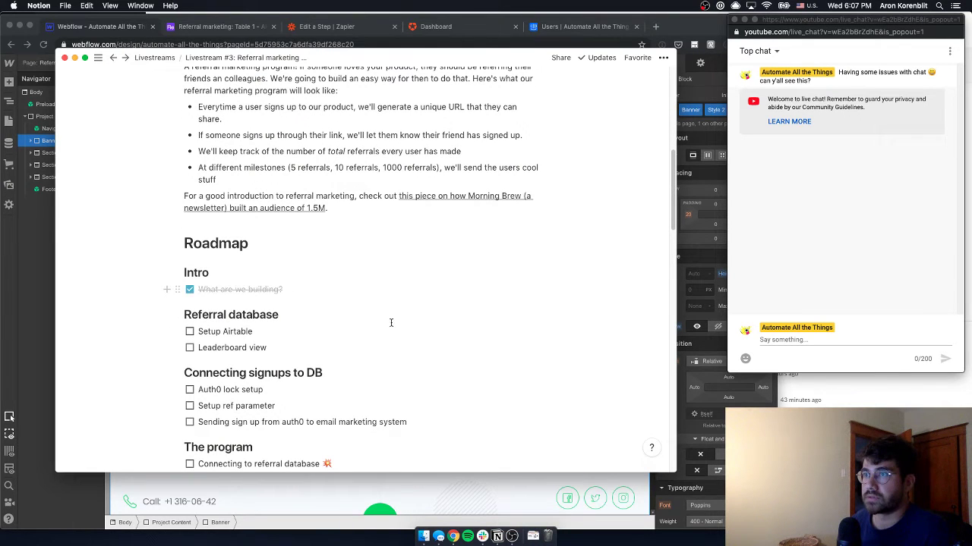
scroll(394, 324, "down", 1)
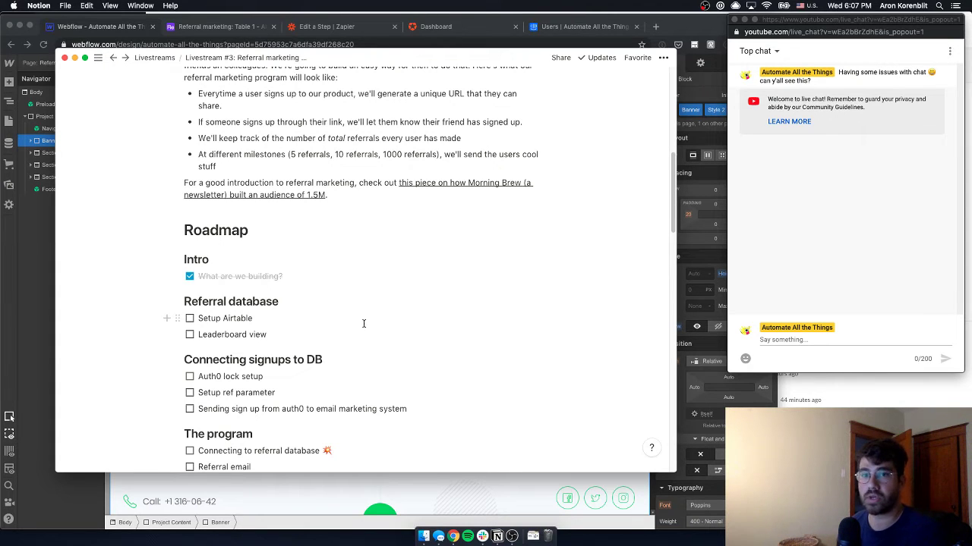
scroll(363, 324, "down", 1)
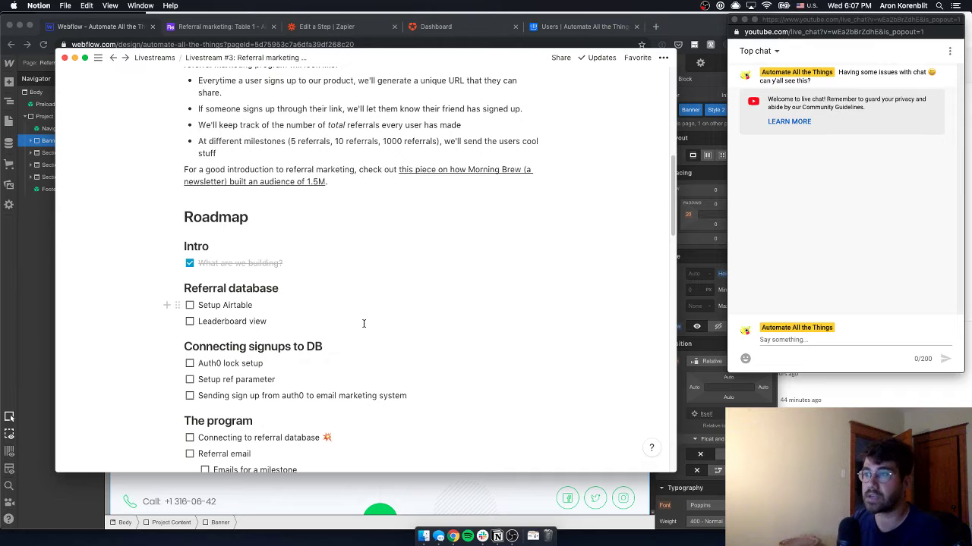
scroll(363, 324, "down", 1)
Narrow the YouTube live chat popup by dragging its left edge.
double_click(357, 374)
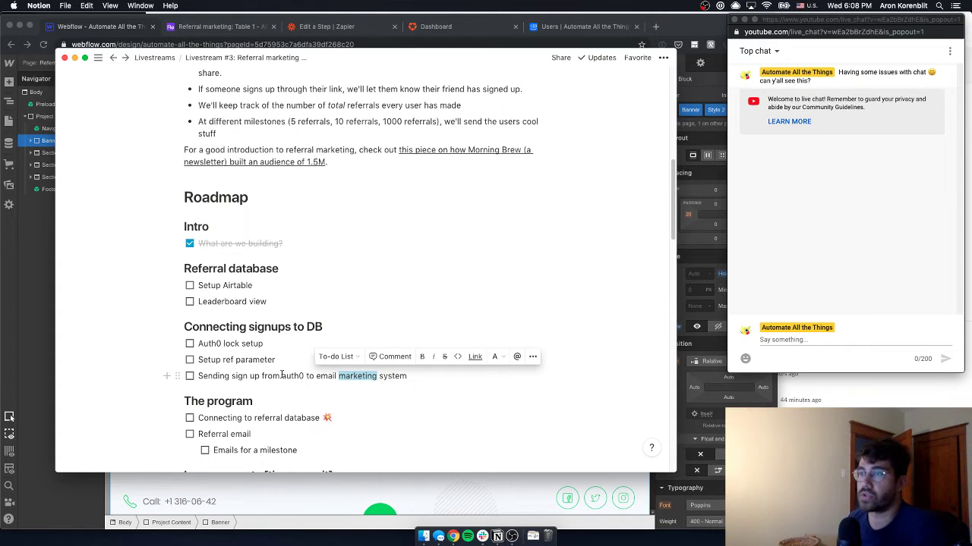
scroll(281, 375, "down", 1)
left_click(299, 429)
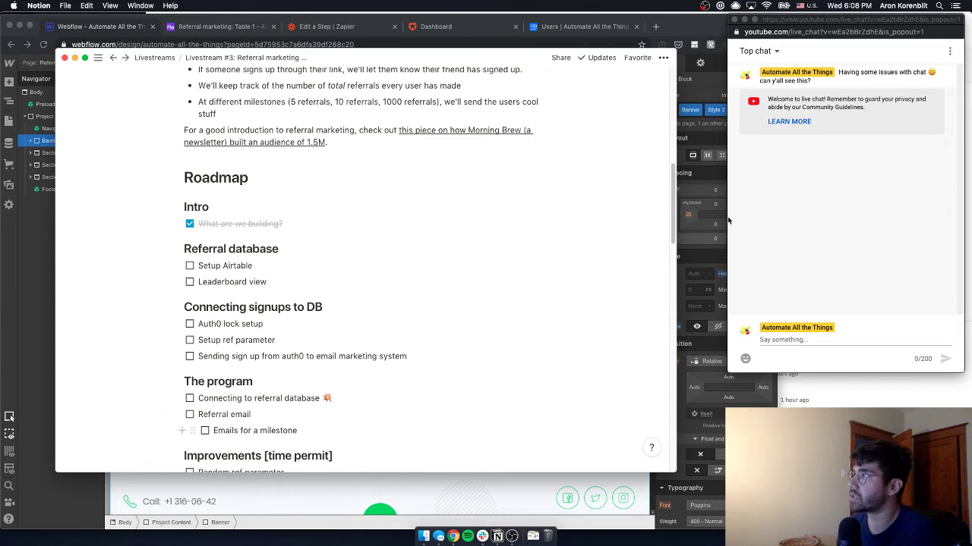
left_click_drag(727, 220, 805, 203)
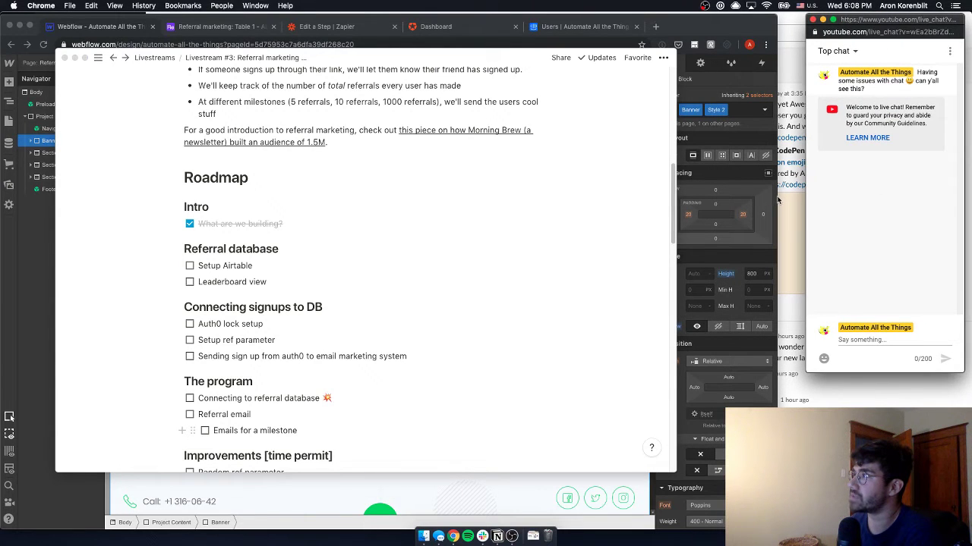
Bring the Webflow browser window forward, widen it, and open a new browser tab.
left_click(777, 200)
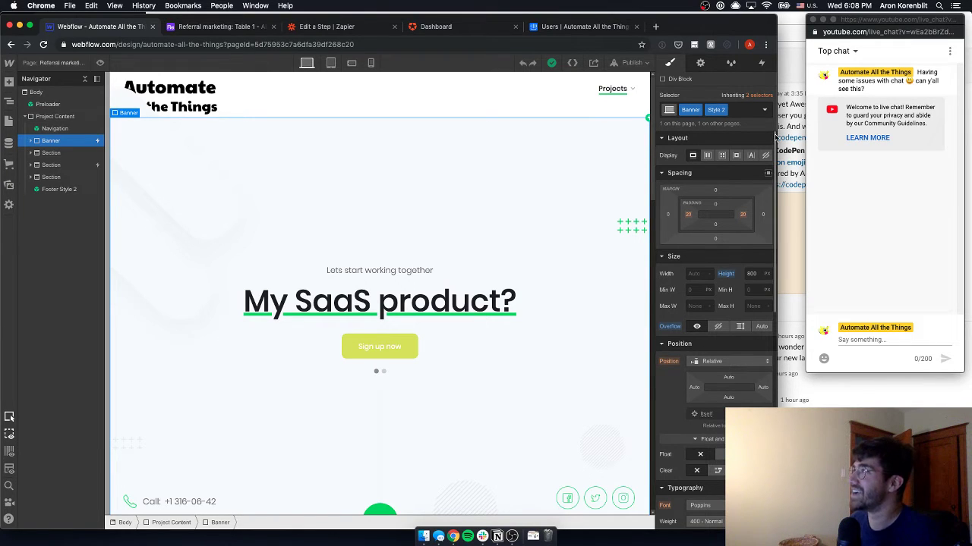
left_click_drag(776, 135, 832, 134)
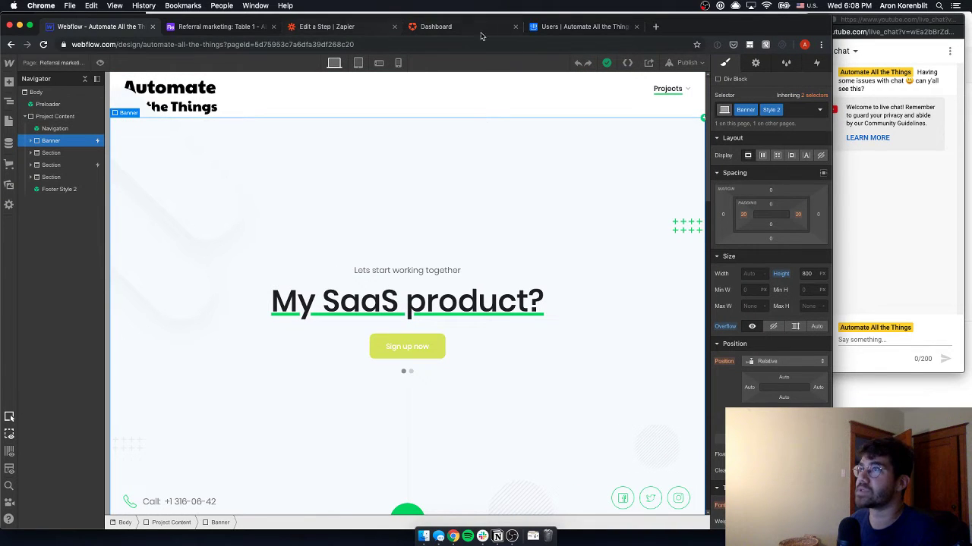
left_click(483, 529)
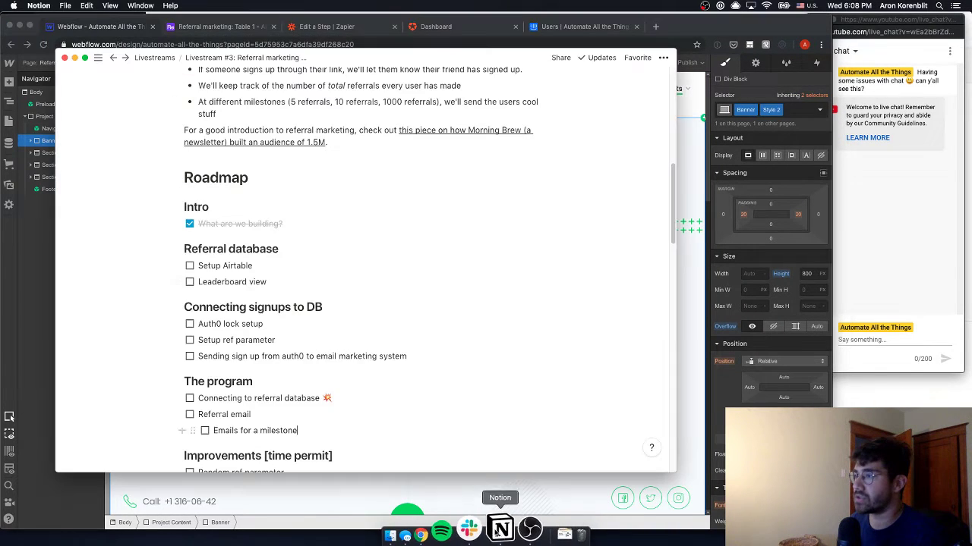
left_click(297, 479)
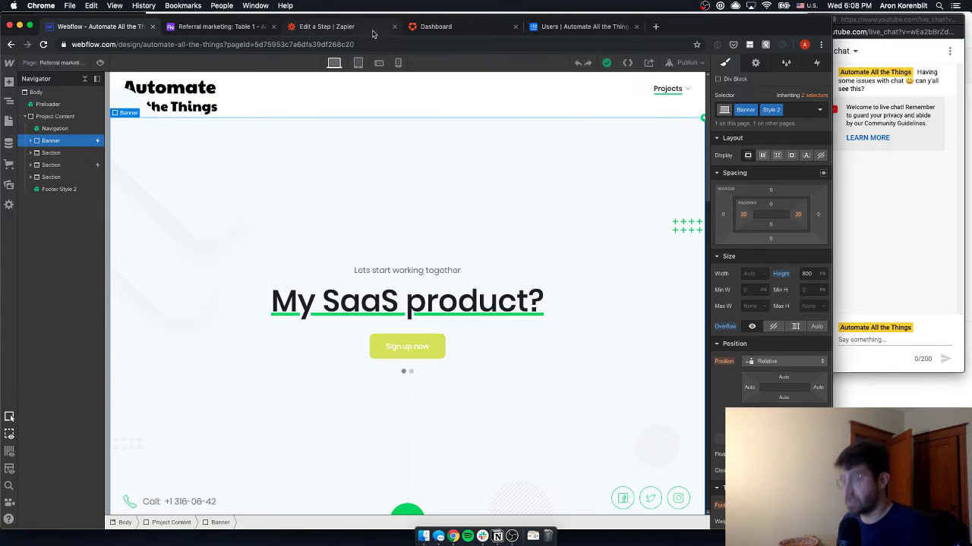
key("super+t")
Go to Airtable, close the spare new tab, and open the Name field's options.
type("airtable")
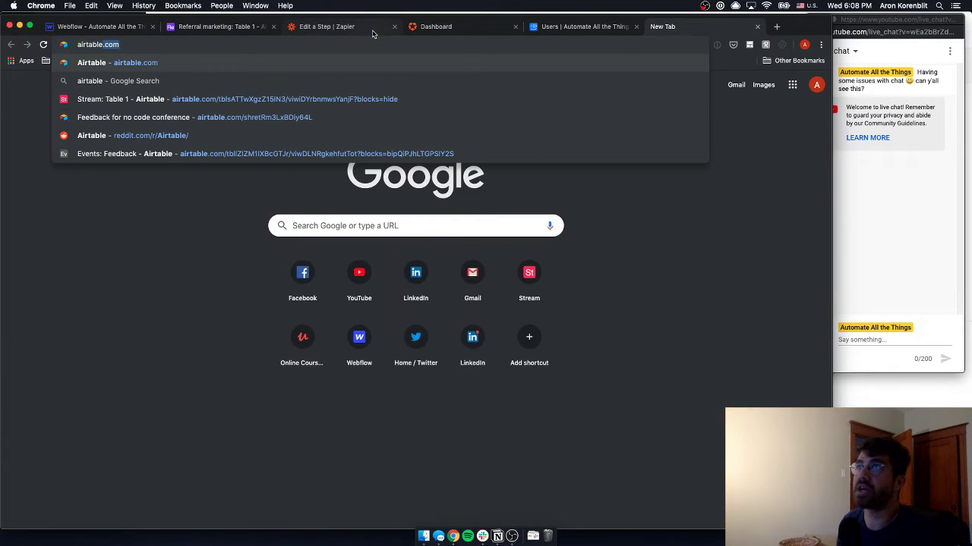
key("super+2")
middle_click(702, 26)
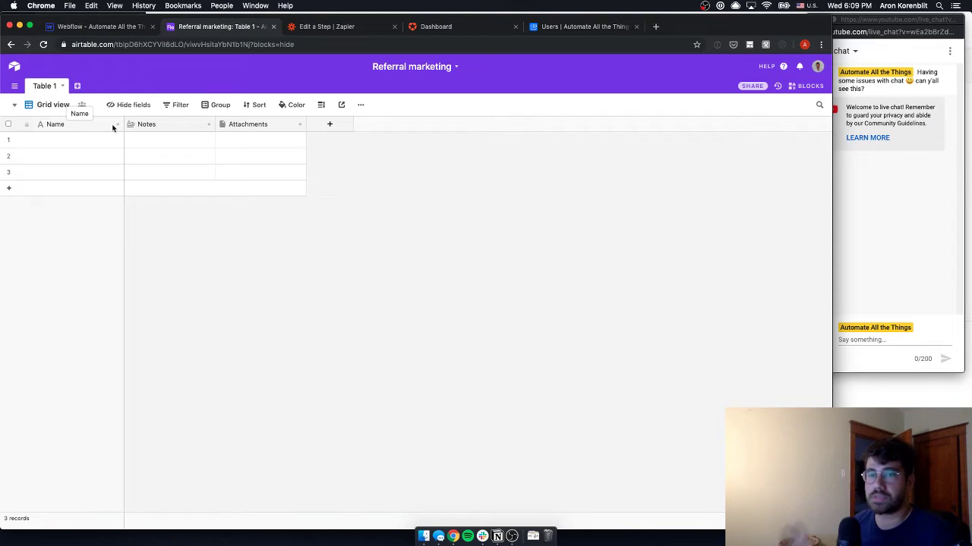
left_click(116, 125)
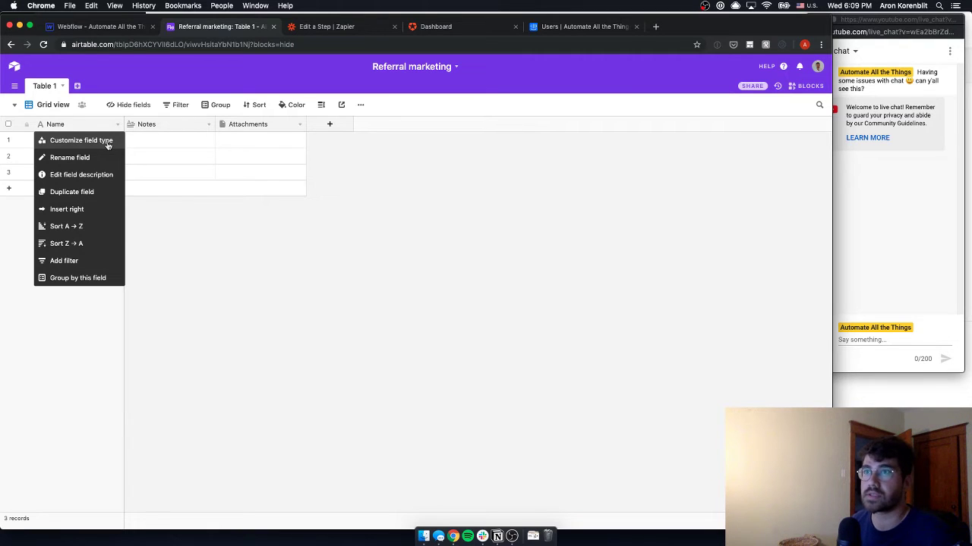
Rename the Name field to Email and set its type to Email.
left_click(107, 143)
type("em")
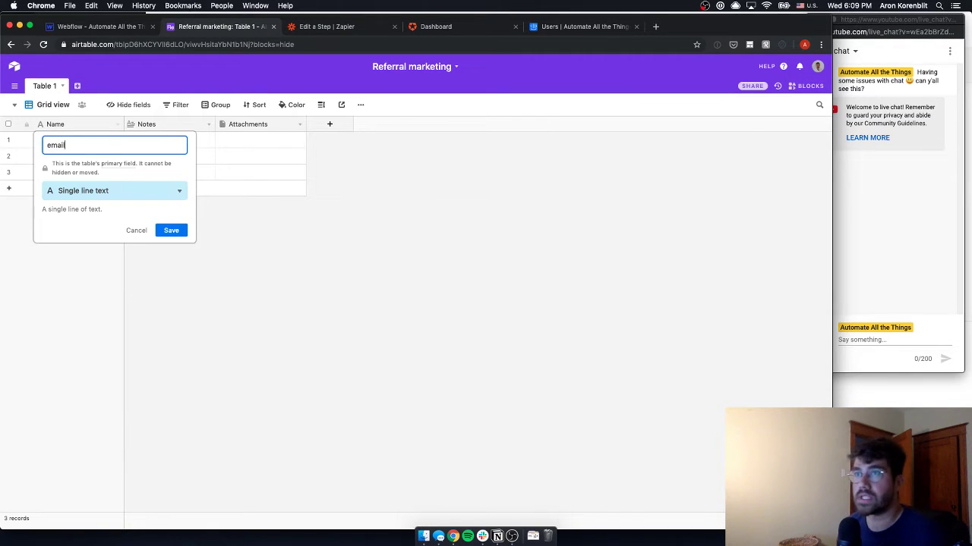
type("ail")
key("super+a")
type("Email")
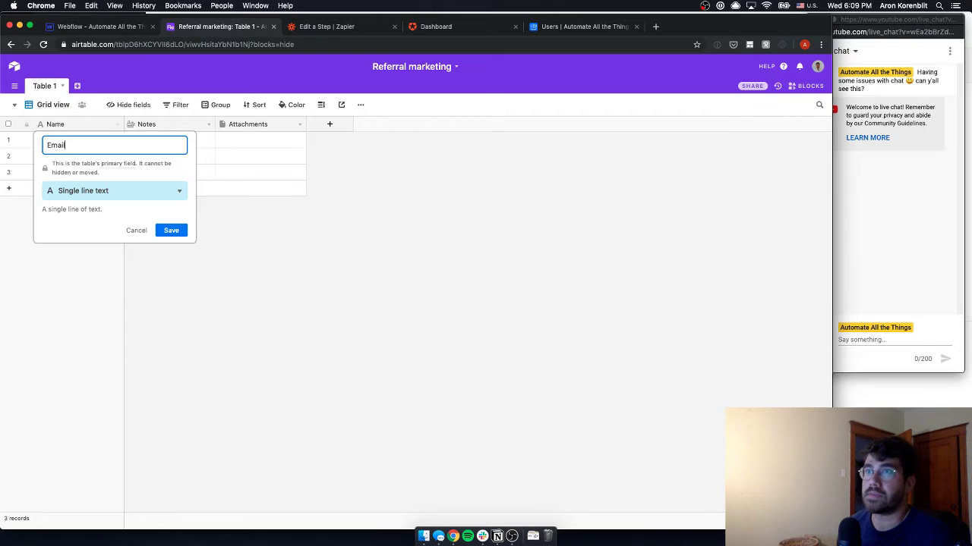
left_click(139, 192)
type("e")
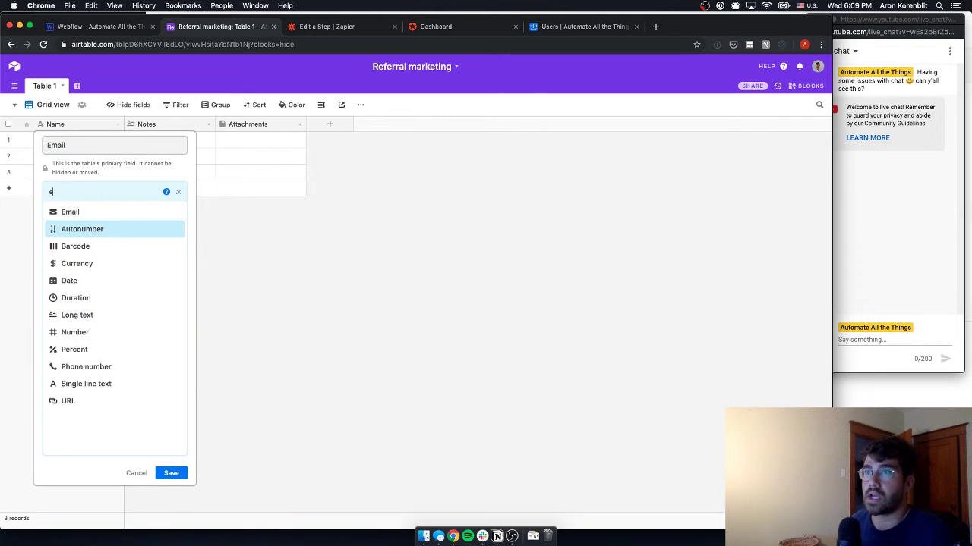
type("mail")
key("Return")
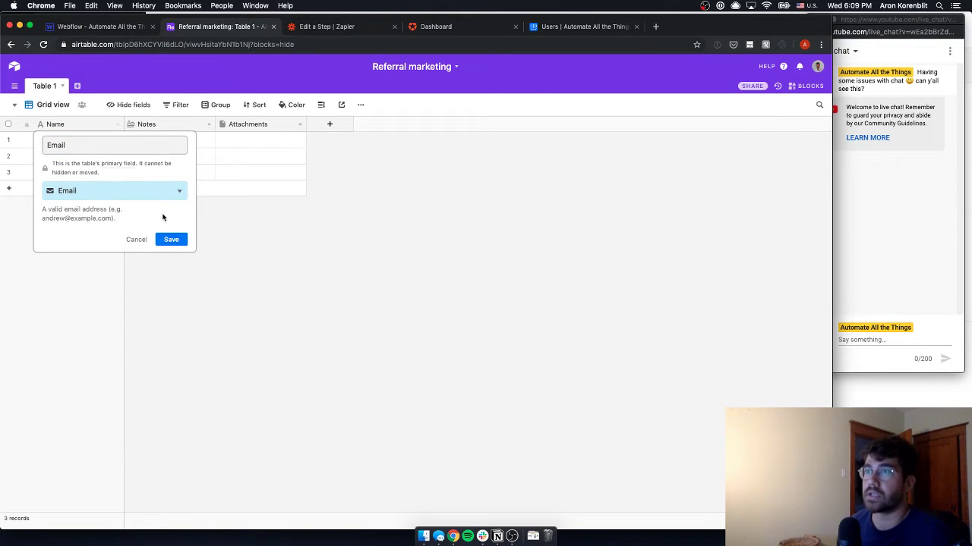
left_click(170, 239)
Change the Notes field's type to URL.
left_click(207, 126)
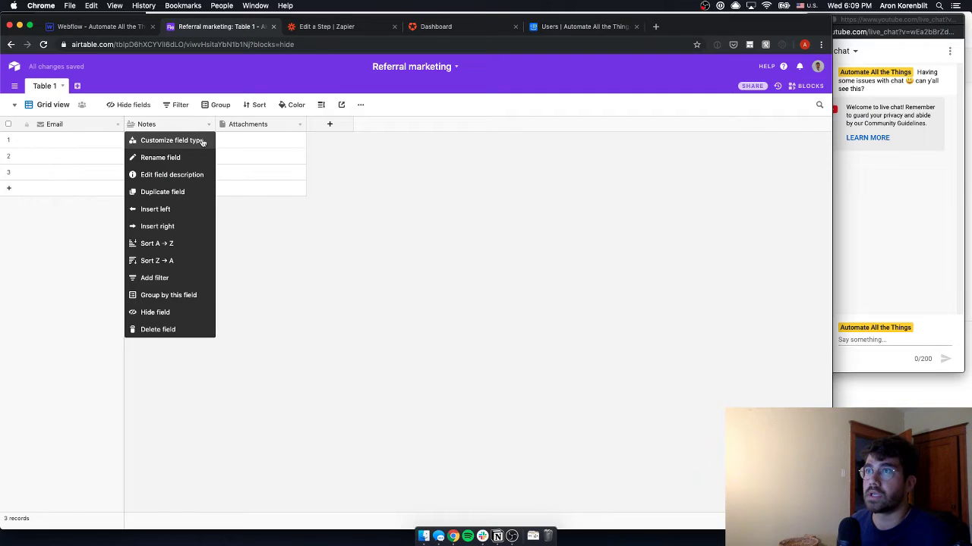
left_click(202, 143)
key("super+a")
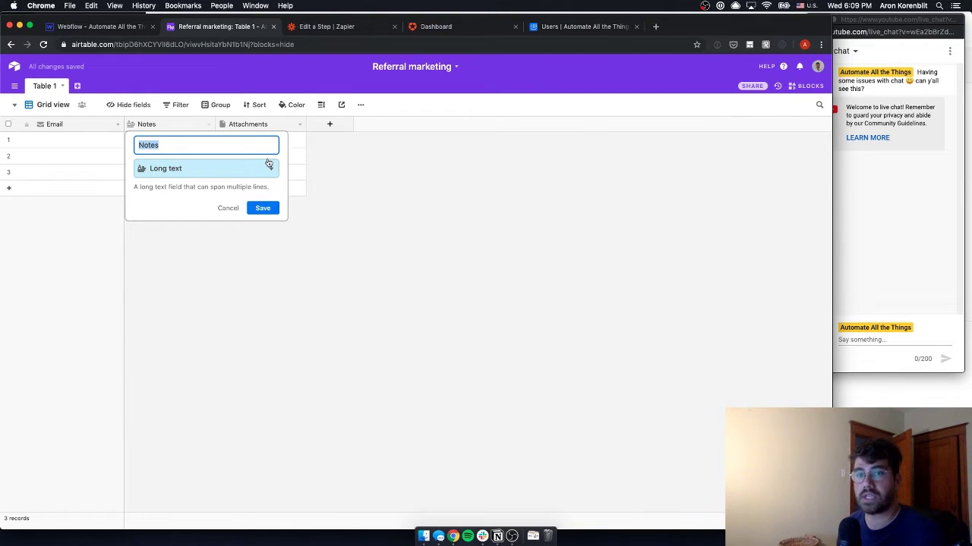
left_click(268, 164)
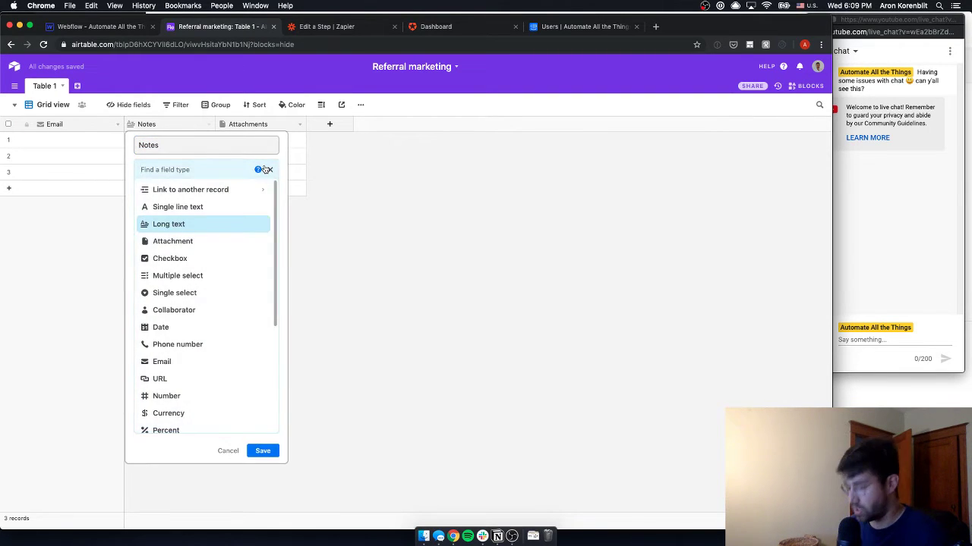
type("url")
key("Return")
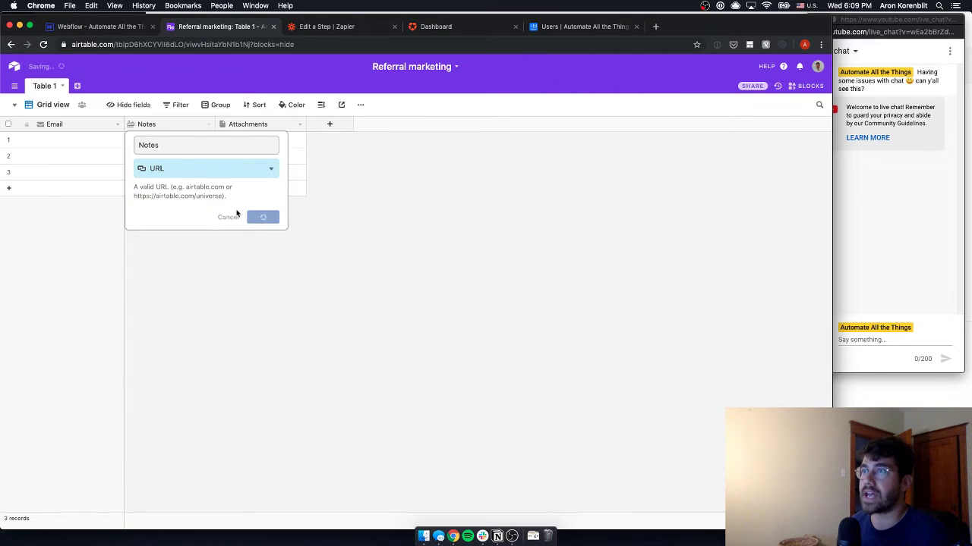
left_click(263, 217)
Enter an email address in record 1's Email cell and reopen the Notes field settings.
left_click_drag(104, 156, 94, 136)
left_click(95, 138)
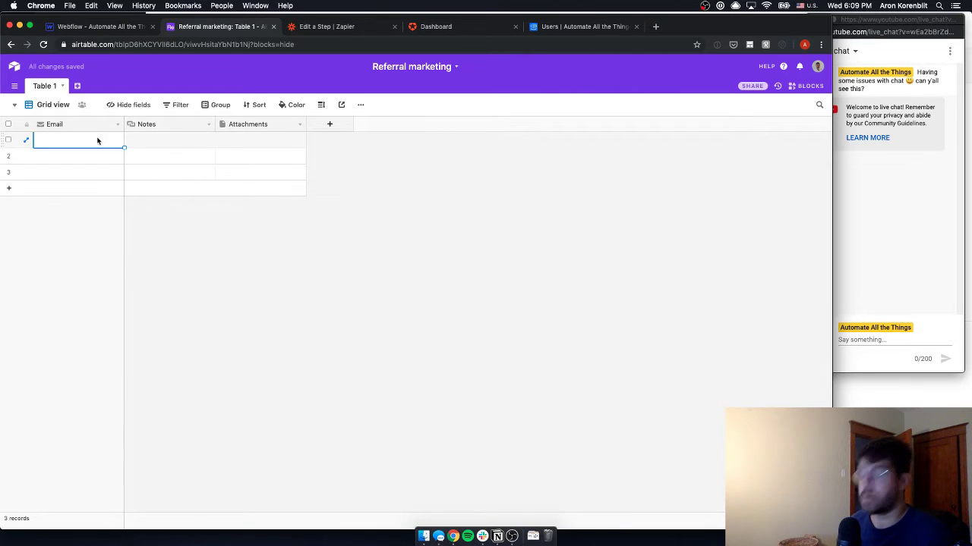
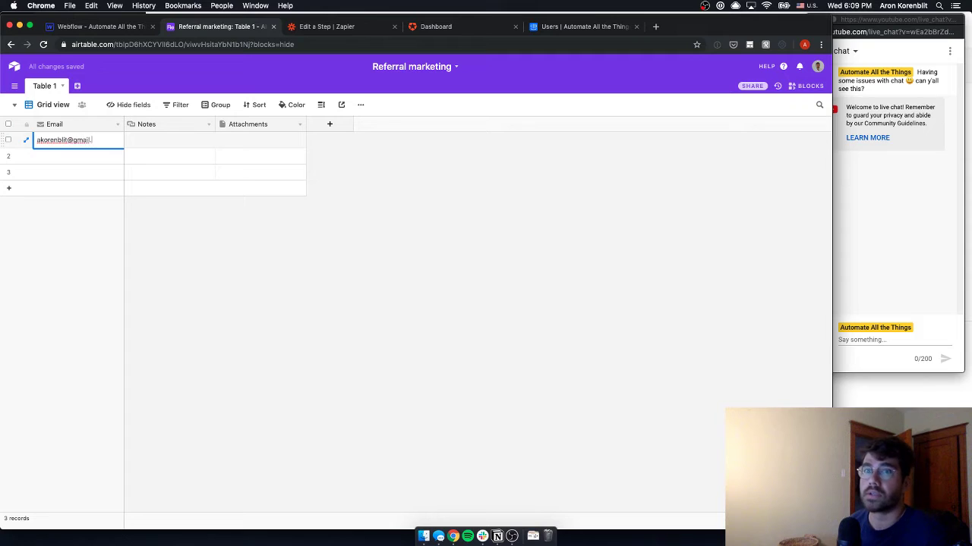
key("Return")
key("Up")
key("Right")
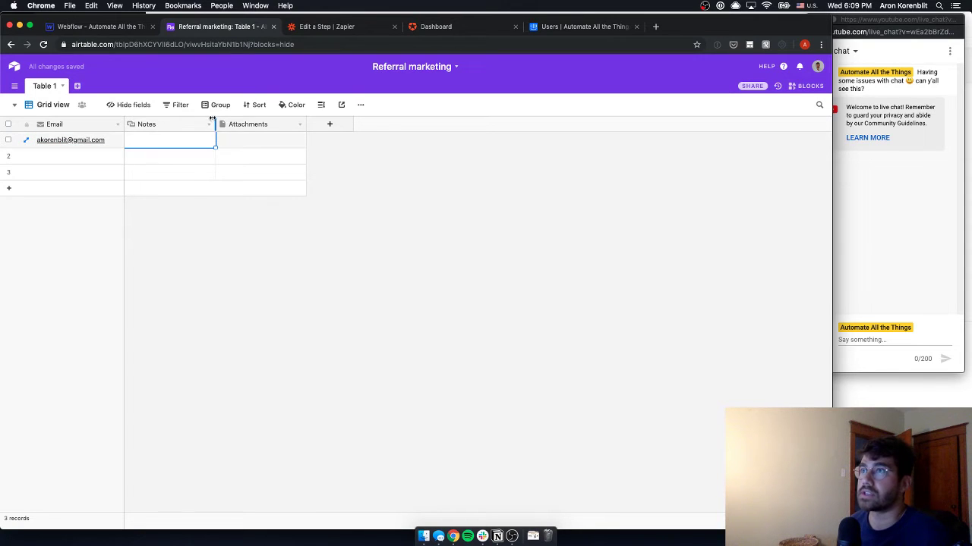
left_click(211, 124)
left_click(201, 137)
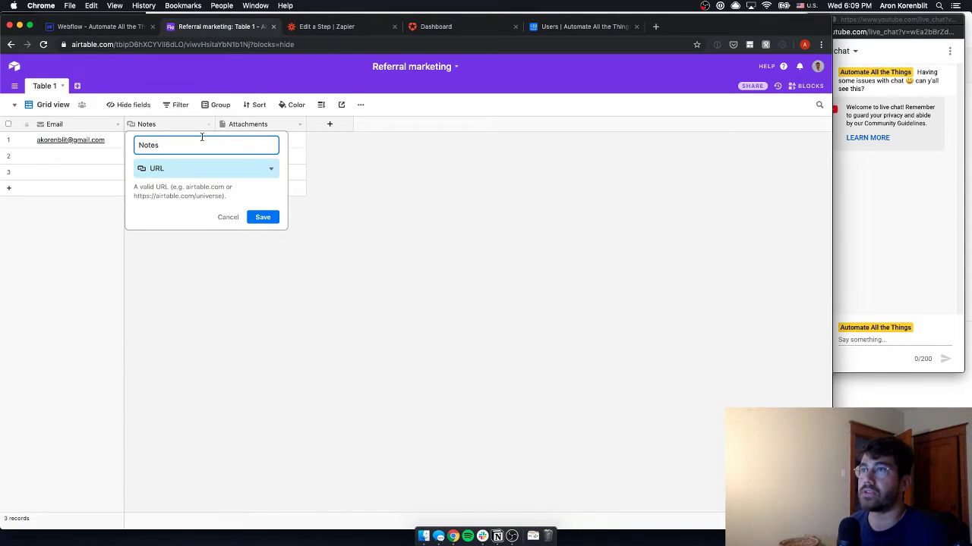
Change Notes to a Formula field and start typing the automate-all-the-things livestream URL.
left_click(195, 167)
type("for")
key("Return")
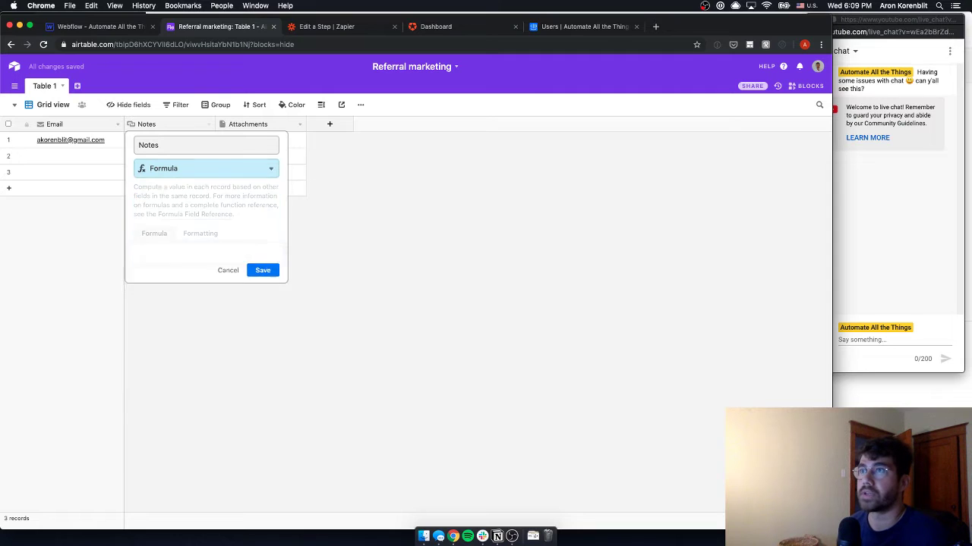
left_click(161, 255)
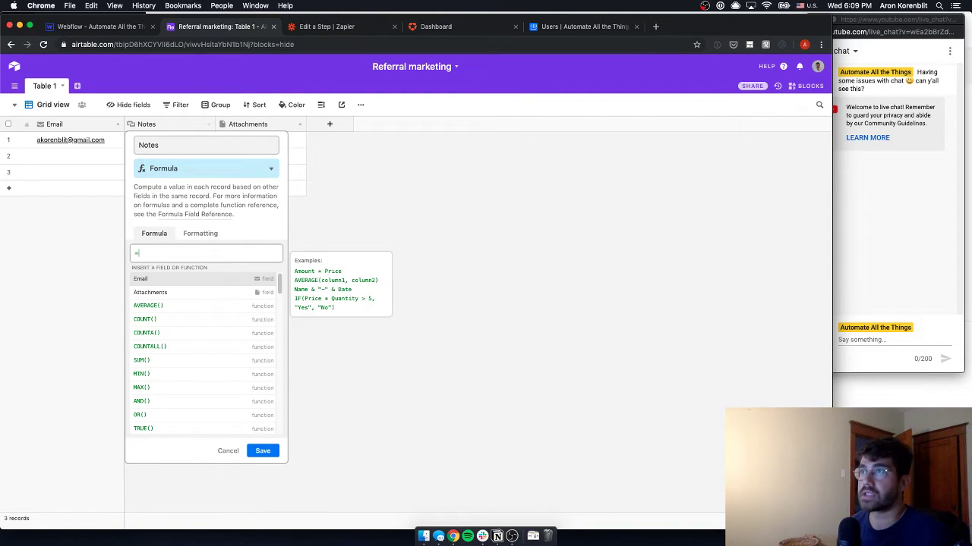
type("=auto")
key("BackSpace")
key("BackSpace")
key("BackSpace")
key("BackSpace")
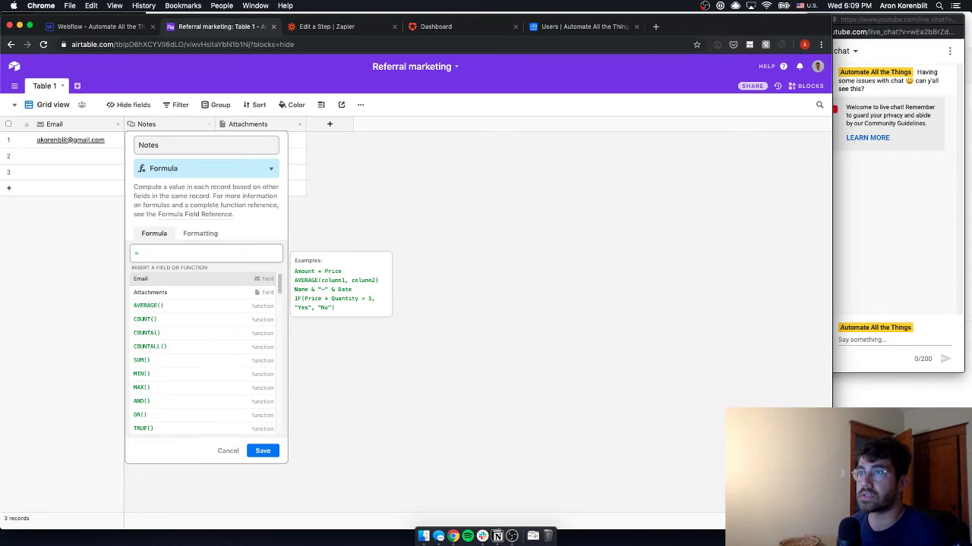
type("\"automate-")
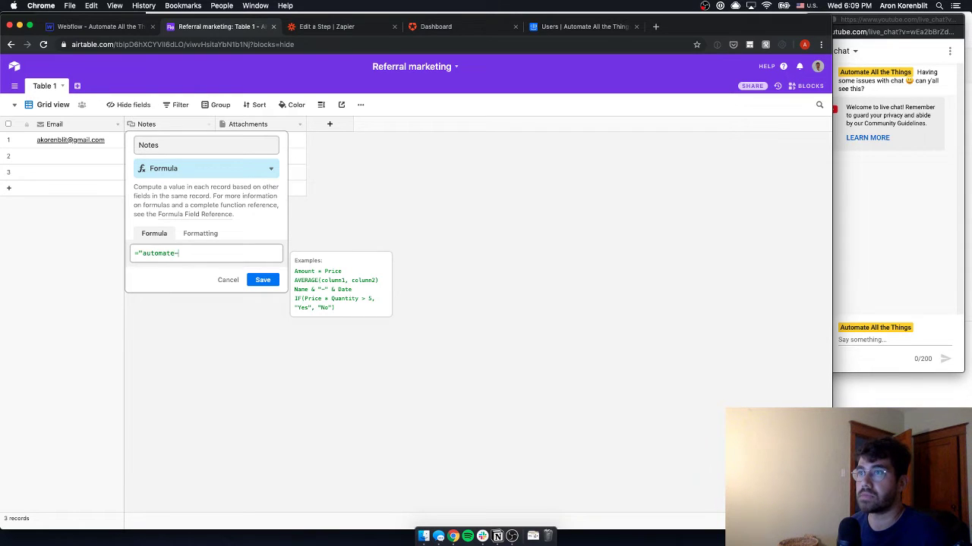
type("all-the-things")
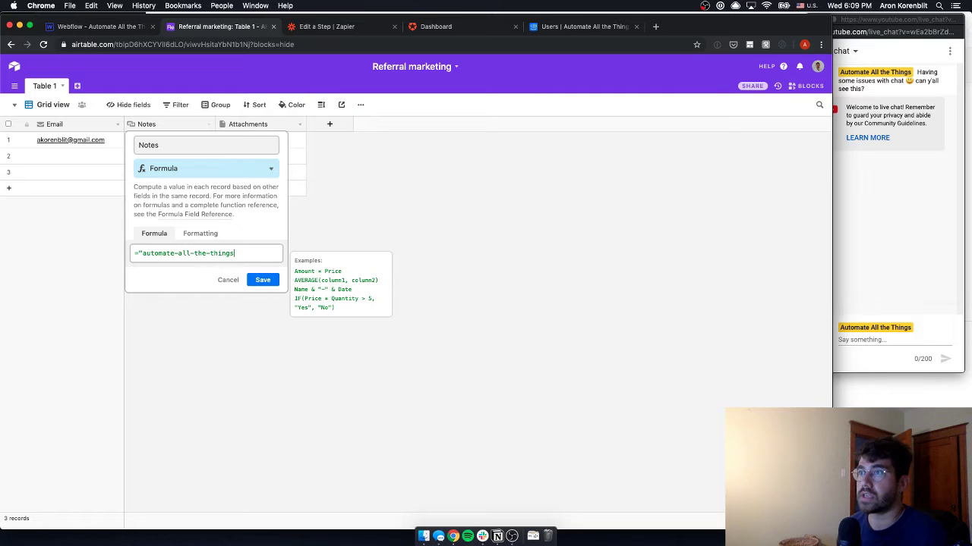
type(".webflow.com/")
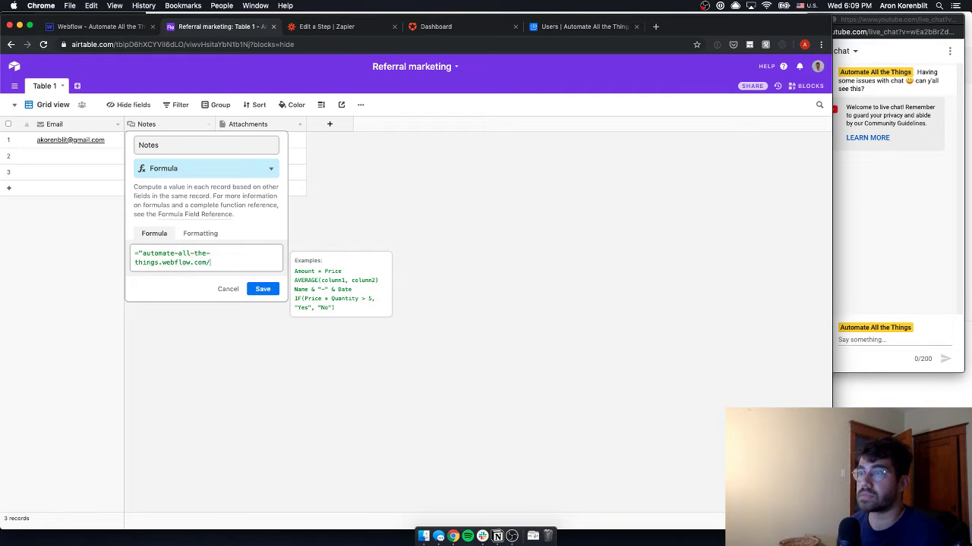
type("livestream/")
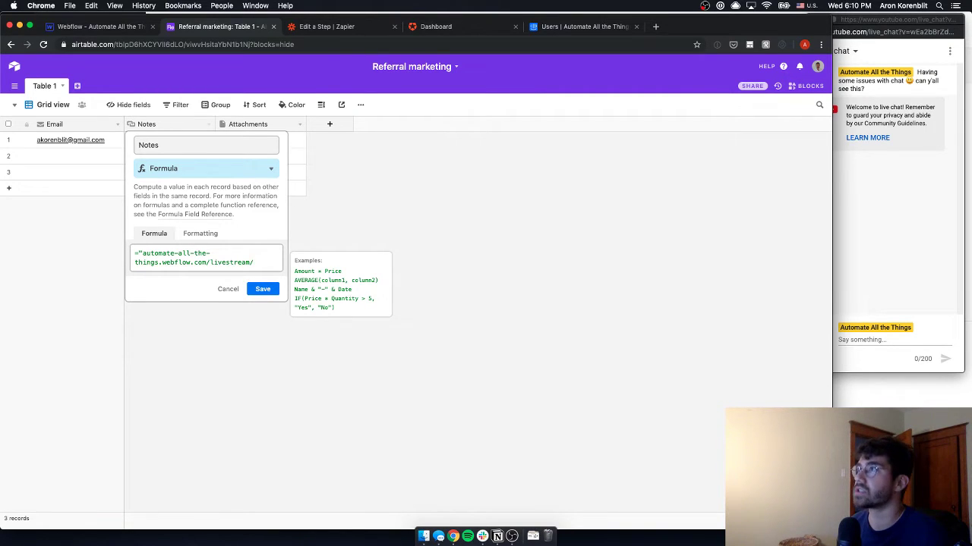
Copy the livestream referral-marketing Register page address from the site in a new tab.
key("super+t")
type("automate")
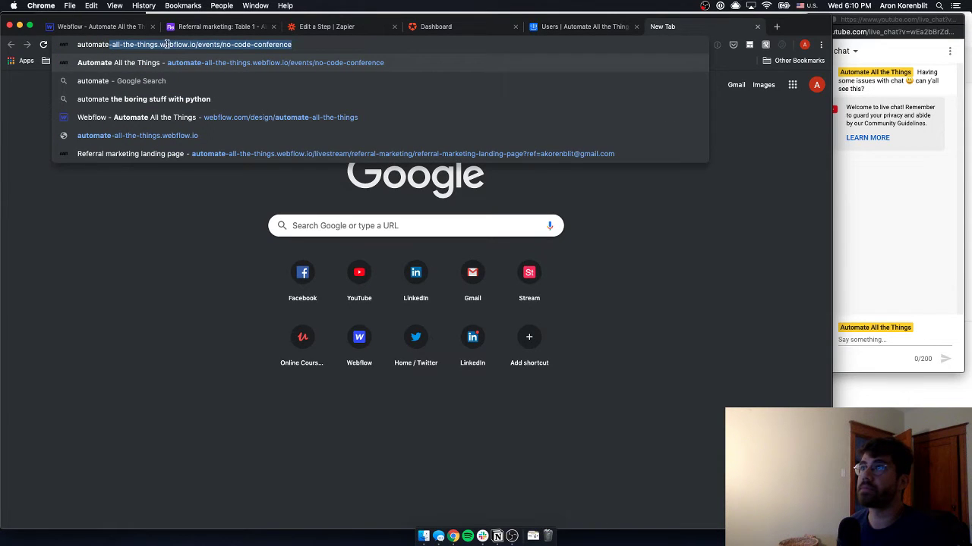
key("Return")
left_click_drag(215, 44, 311, 44)
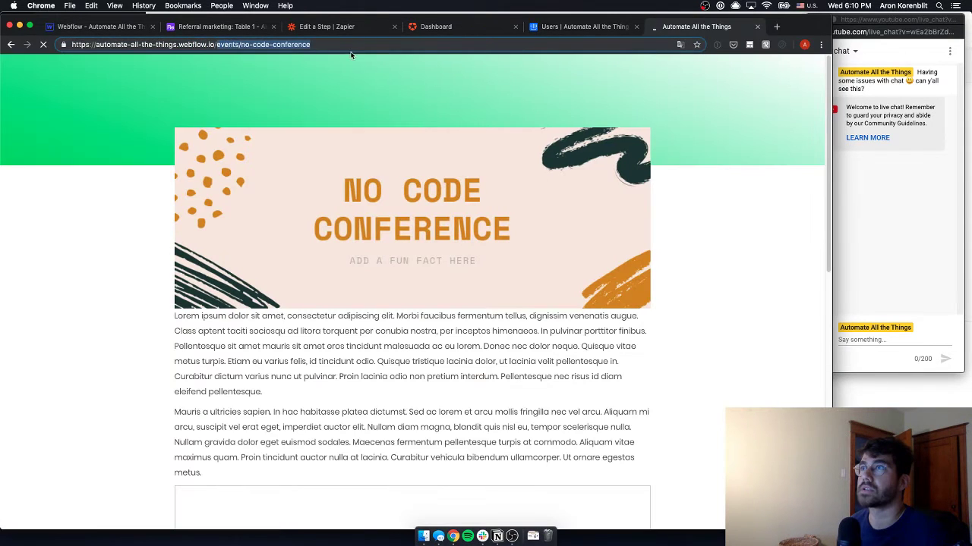
type("livestream")
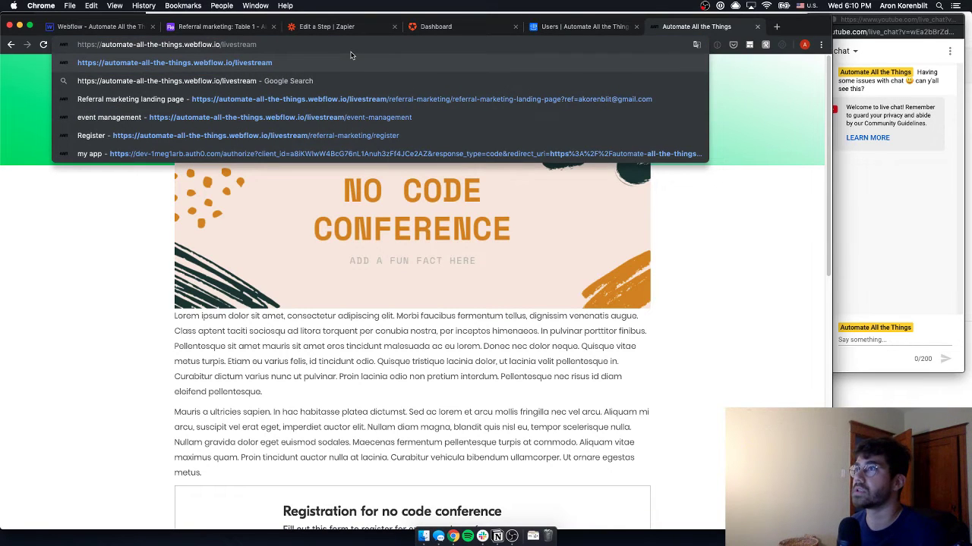
key("Down")
key("Down")
key("Down")
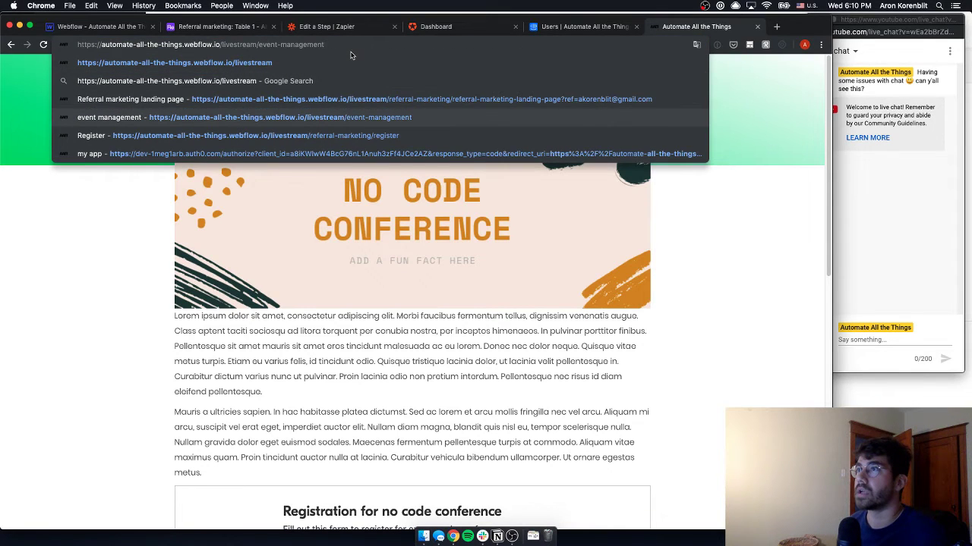
key("Down")
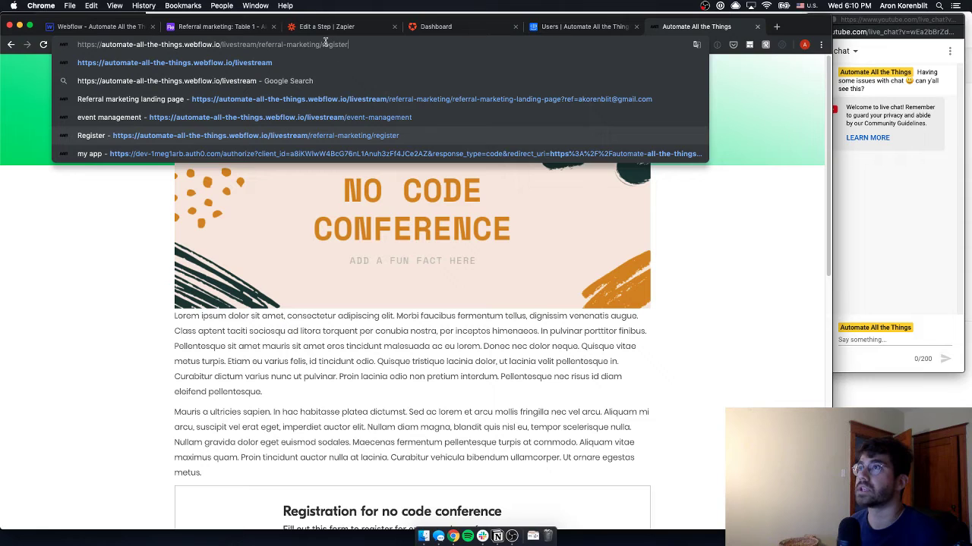
left_click(324, 43)
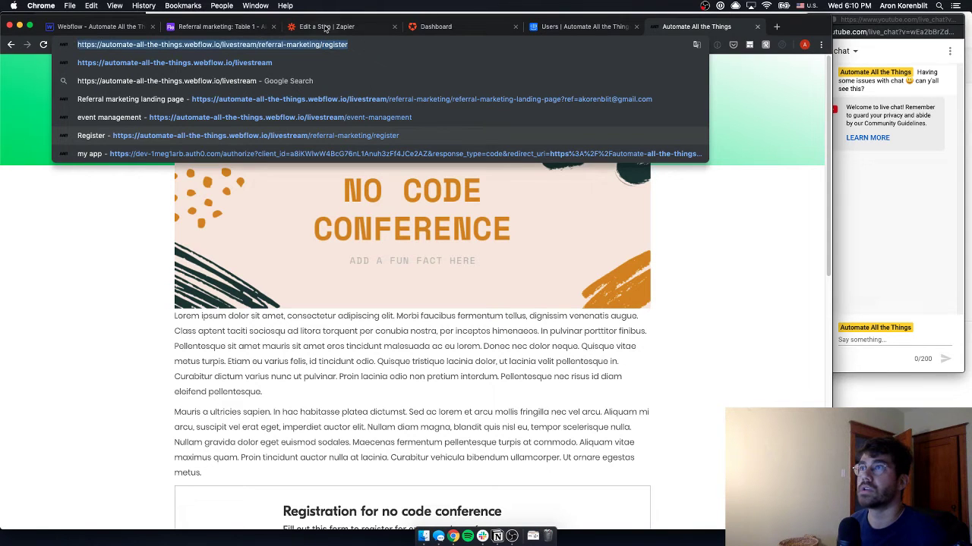
left_click(265, 33)
Paste the Register address into the formula, append /?ref=" & Email, and save it.
left_click_drag(255, 262, 139, 254)
key("super+v")
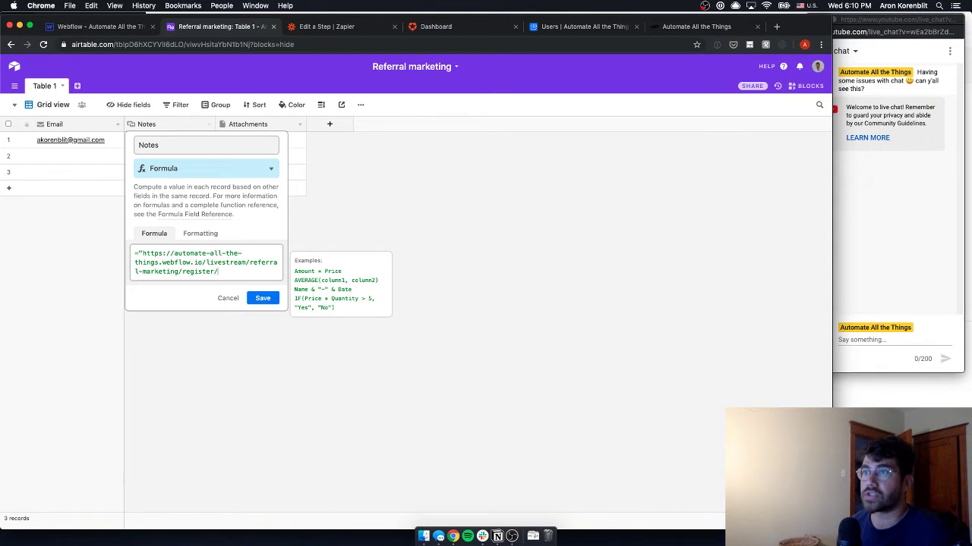
type("\"+")
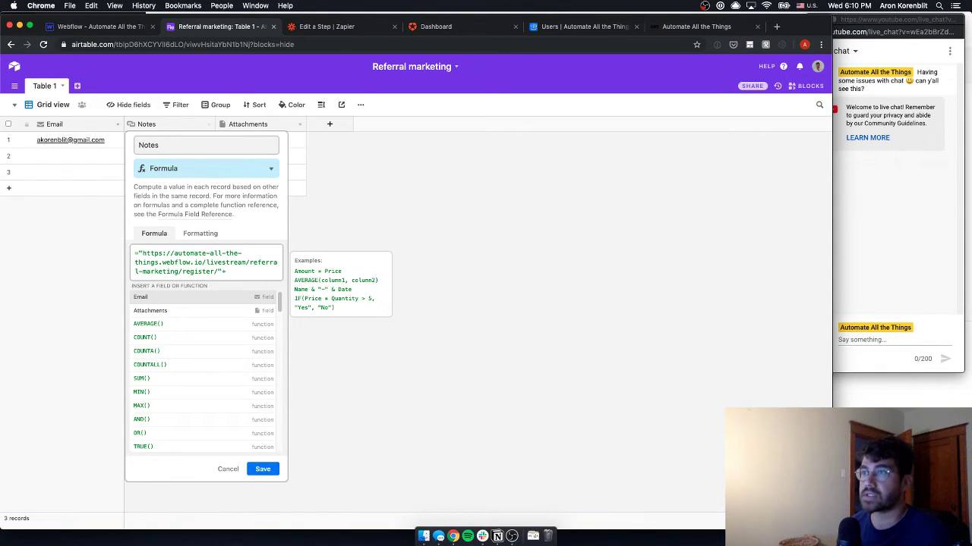
type("\"?")
key("BackSpace")
key("BackSpace")
key("BackSpace")
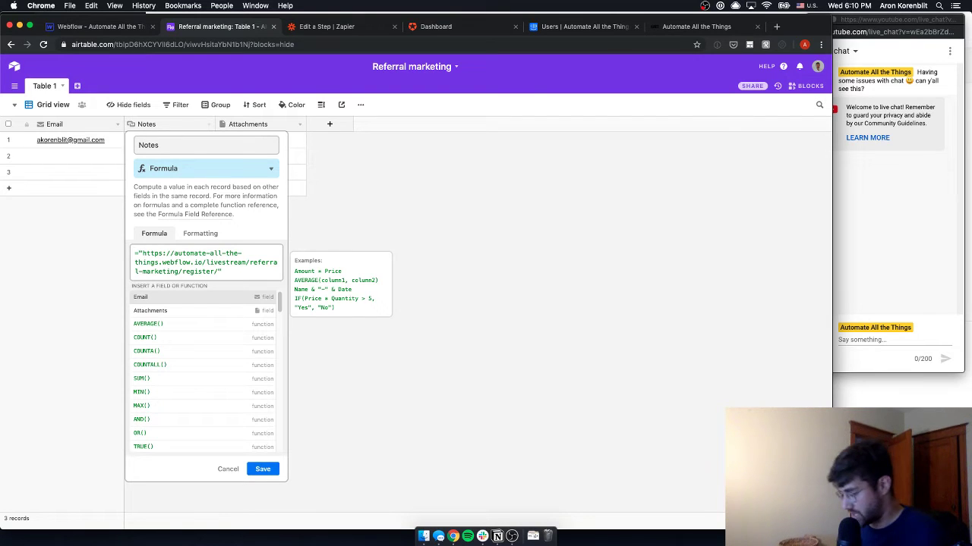
type("&\"?ref=")
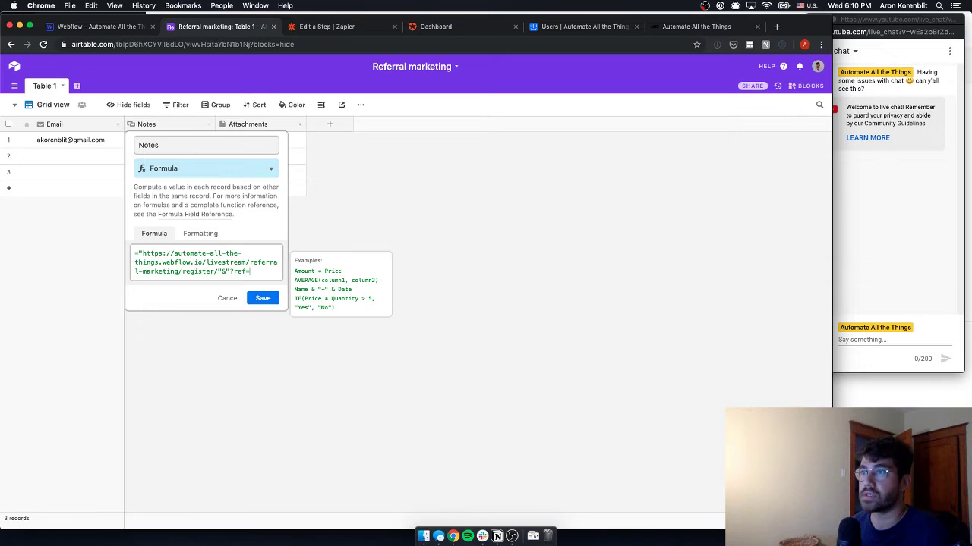
type("\"")
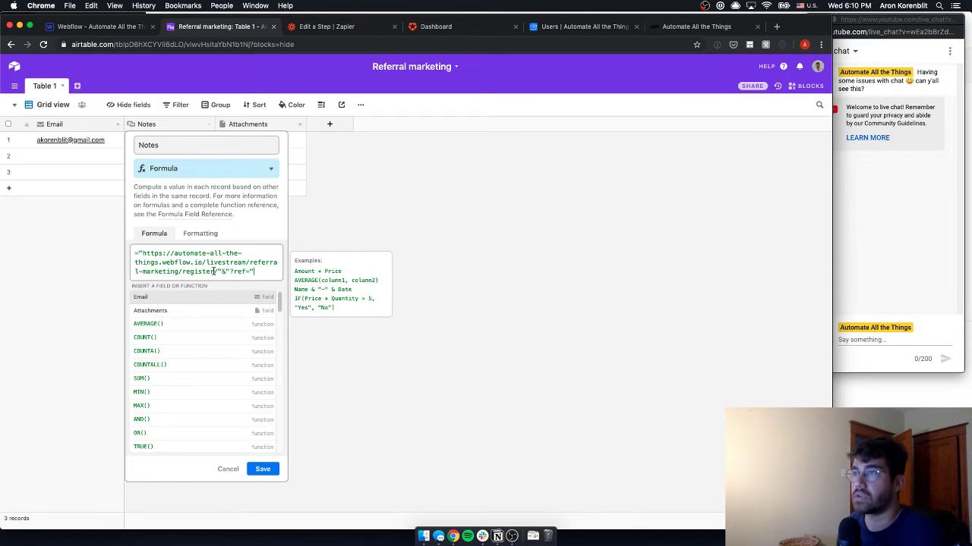
left_click_drag(230, 270, 255, 271)
key("BackSpace")
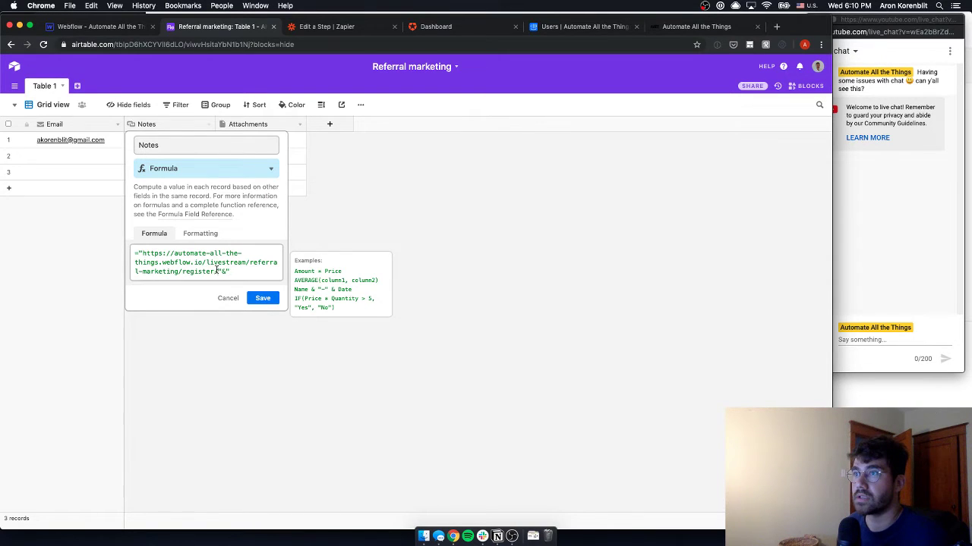
left_click(217, 270)
type("/?ref=\"")
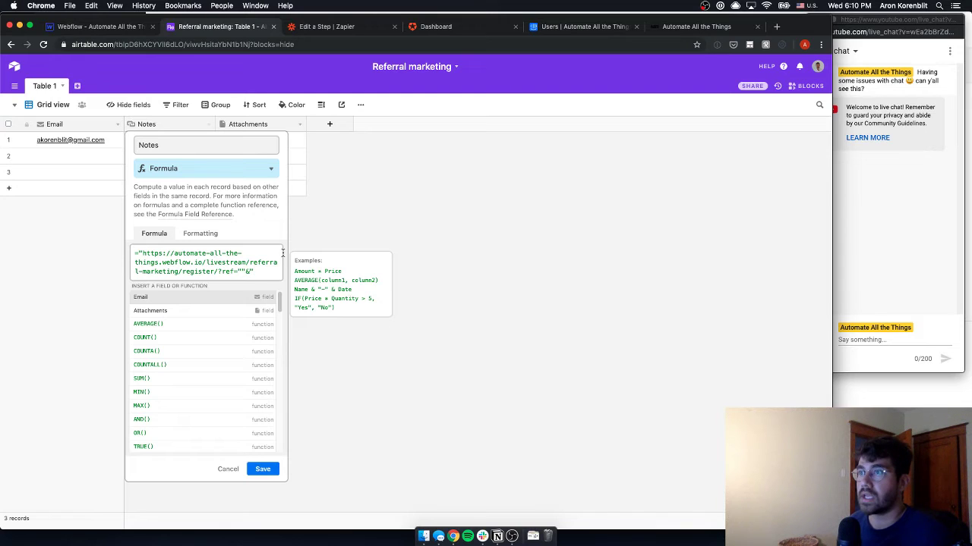
key("Delete")
key("Delete")
key("Delete")
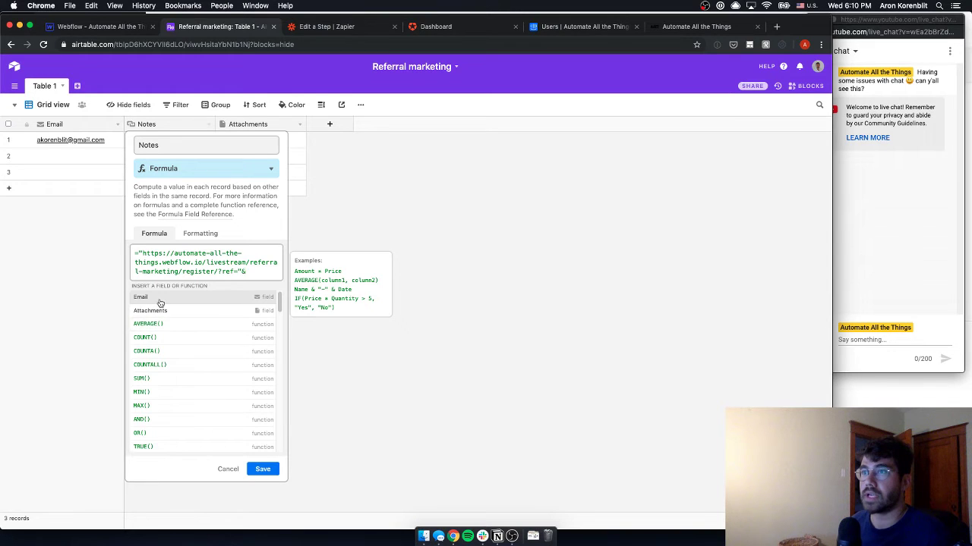
left_click(160, 300)
left_click(263, 298)
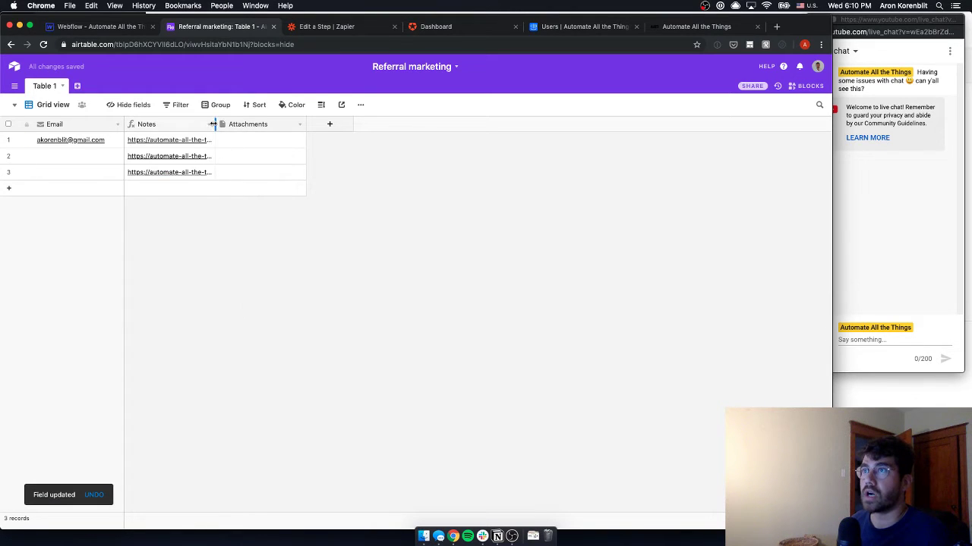
Widen the Notes column, test the first referral link at the sign-up path, then close that tab.
left_click_drag(211, 124, 487, 126)
left_click(470, 140)
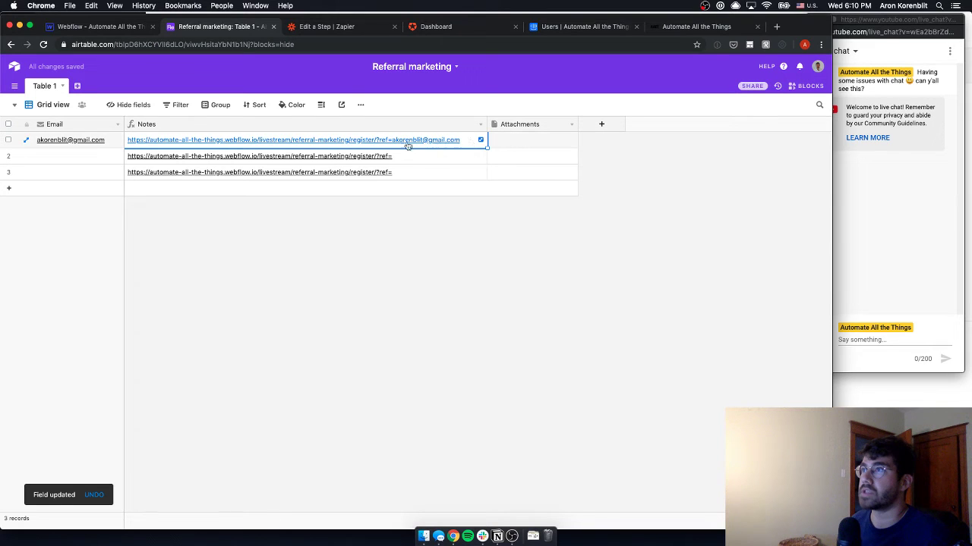
left_click(273, 141)
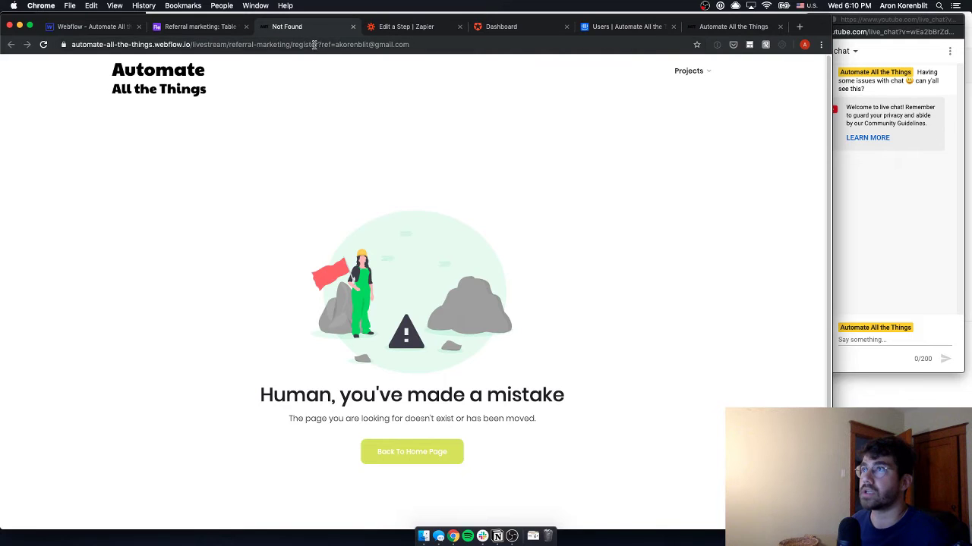
left_click(321, 44)
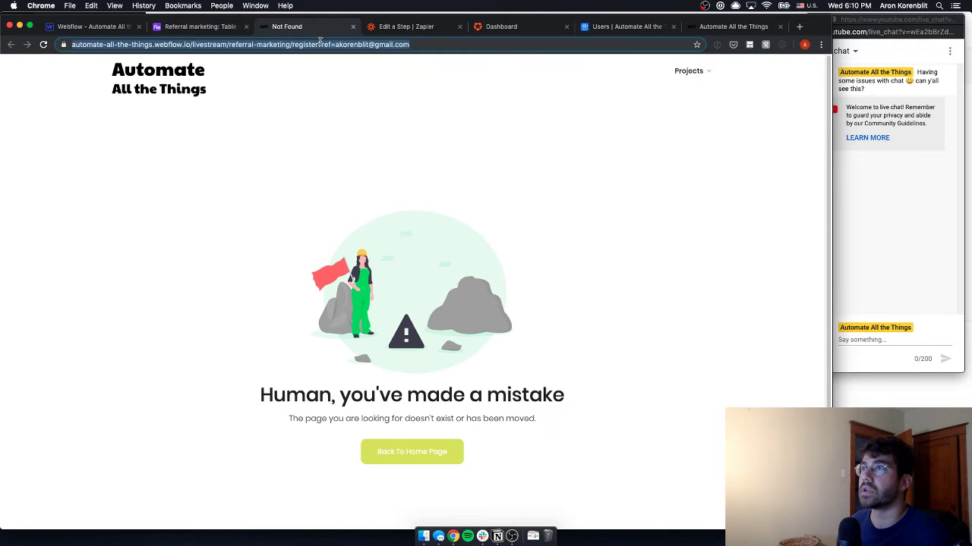
left_click(319, 44)
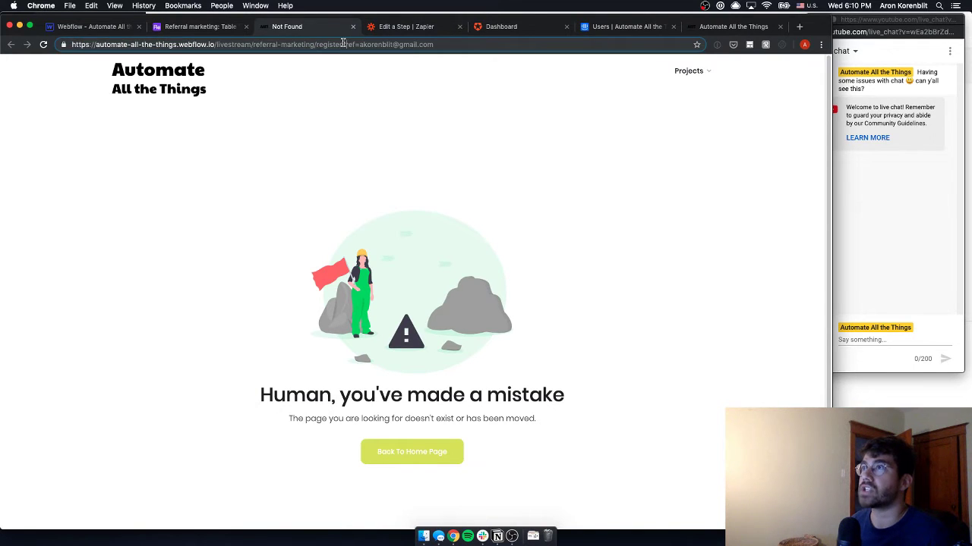
left_click_drag(343, 44, 316, 44)
type("sign")
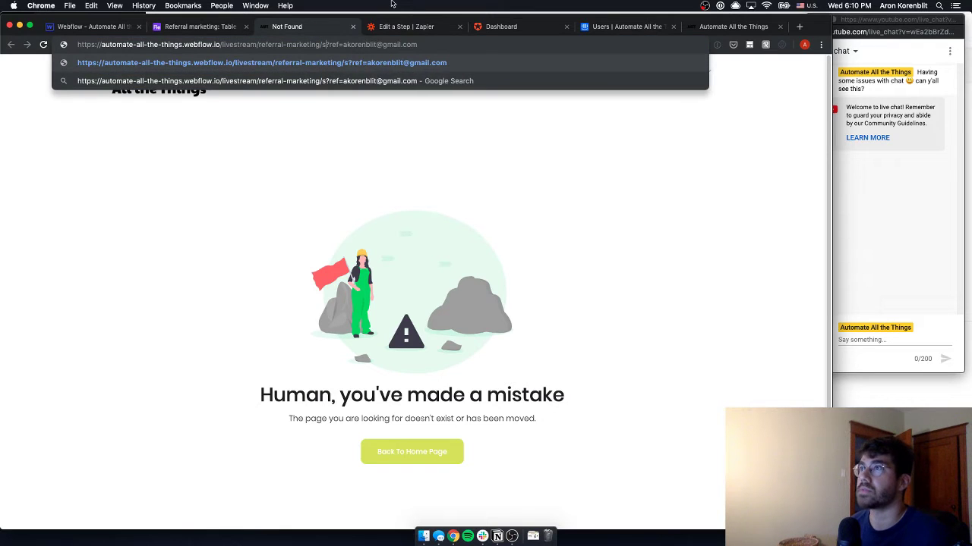
type("-up")
key("super+a")
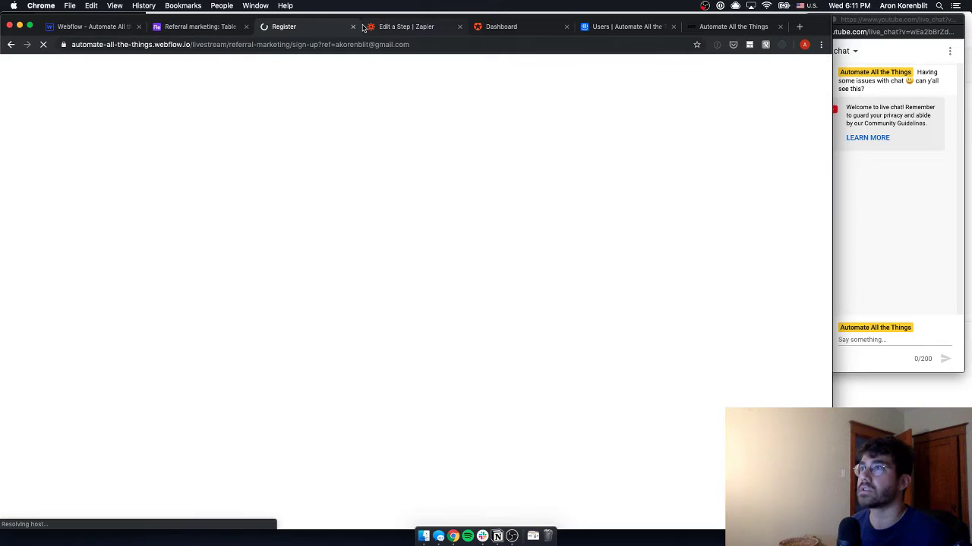
key("super+w")
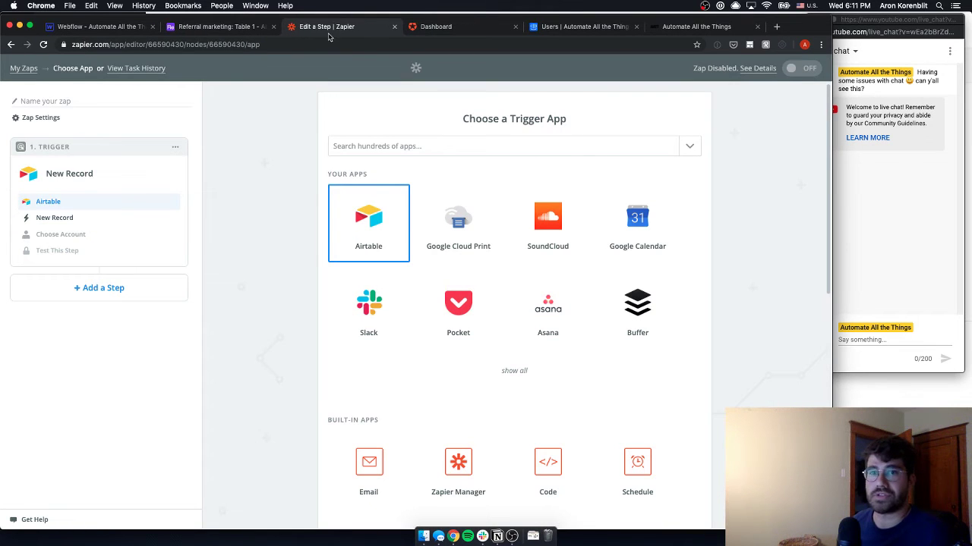
left_click(243, 29)
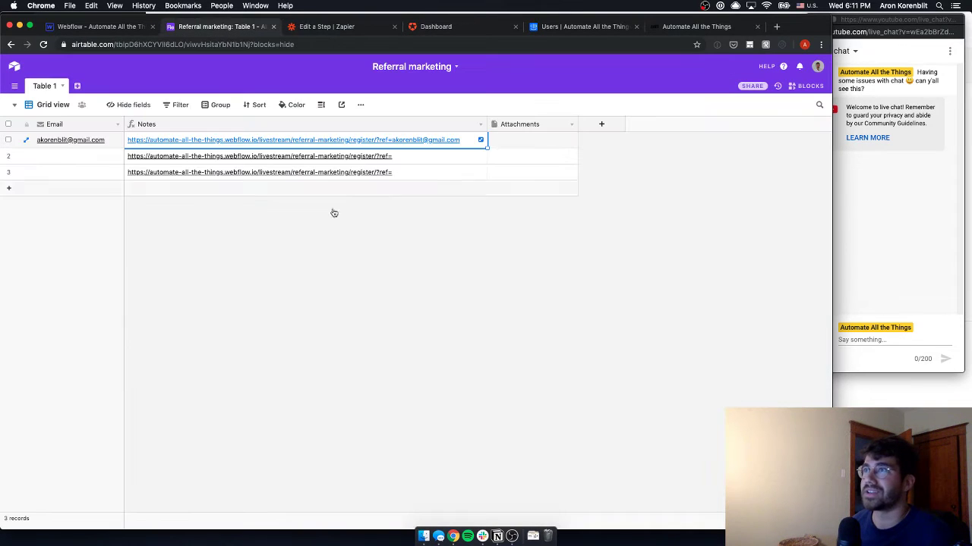
Replace 'register' with 'sign-up' in the Notes formula and save it.
left_click(480, 141)
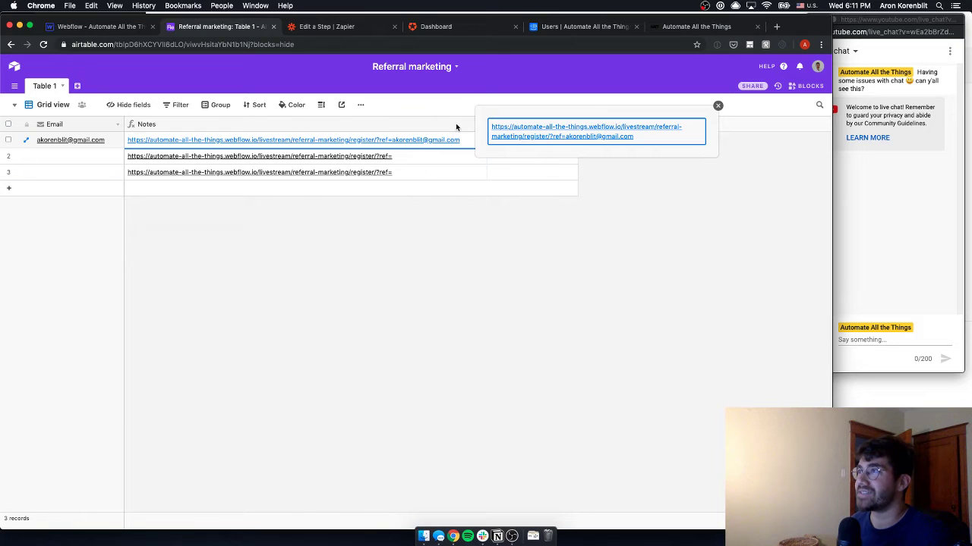
left_click(486, 178)
left_click(480, 125)
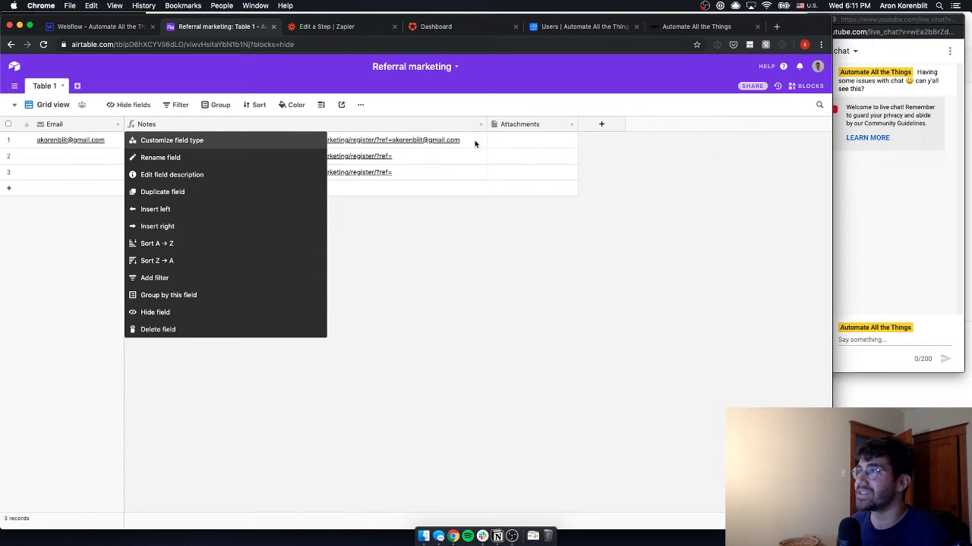
left_click(241, 141)
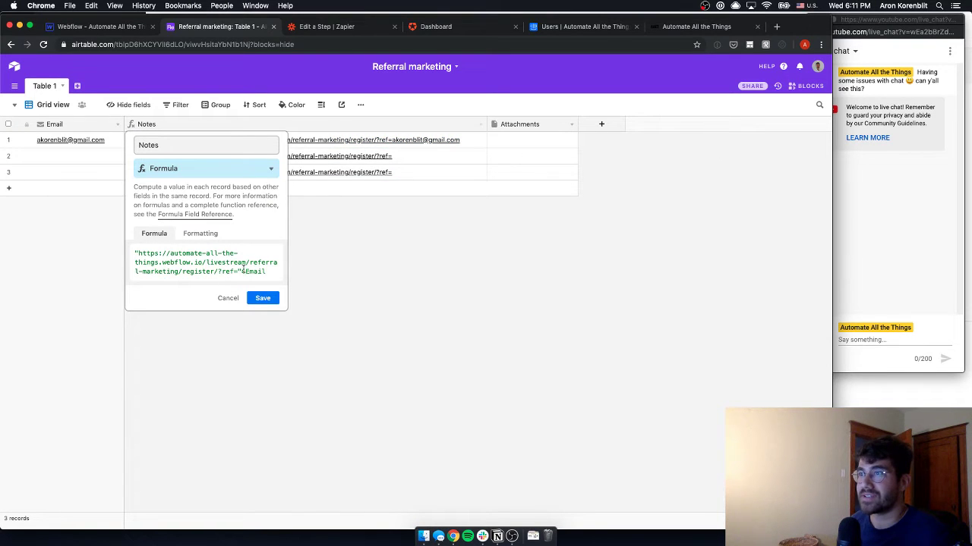
left_click_drag(215, 271, 181, 271)
type("sign-up")
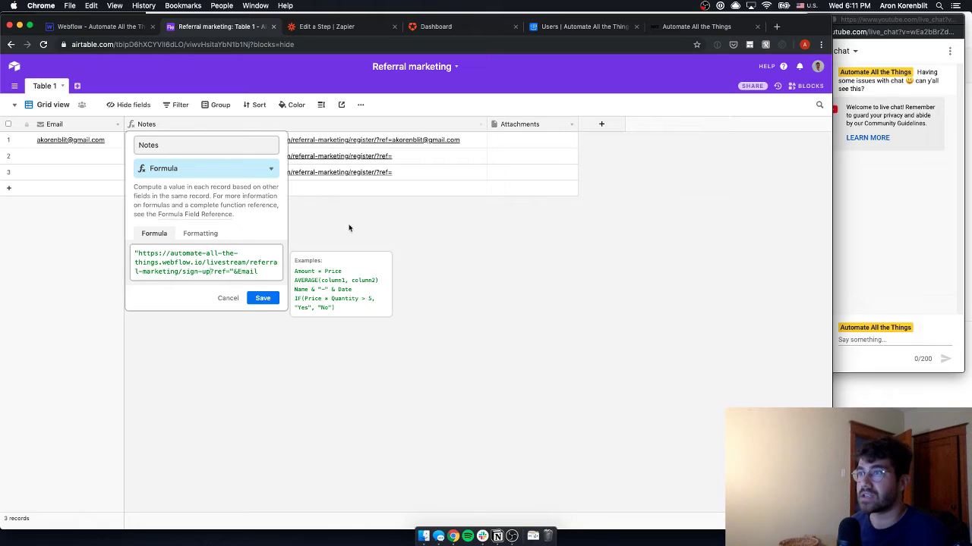
left_click(263, 298)
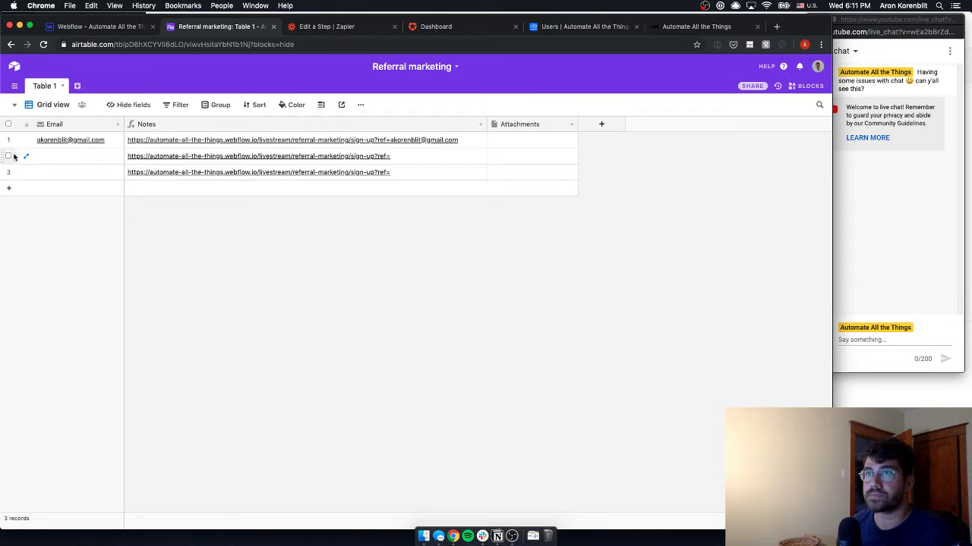
Rename Table 1 to Users.
left_click(63, 90)
left_click(58, 102)
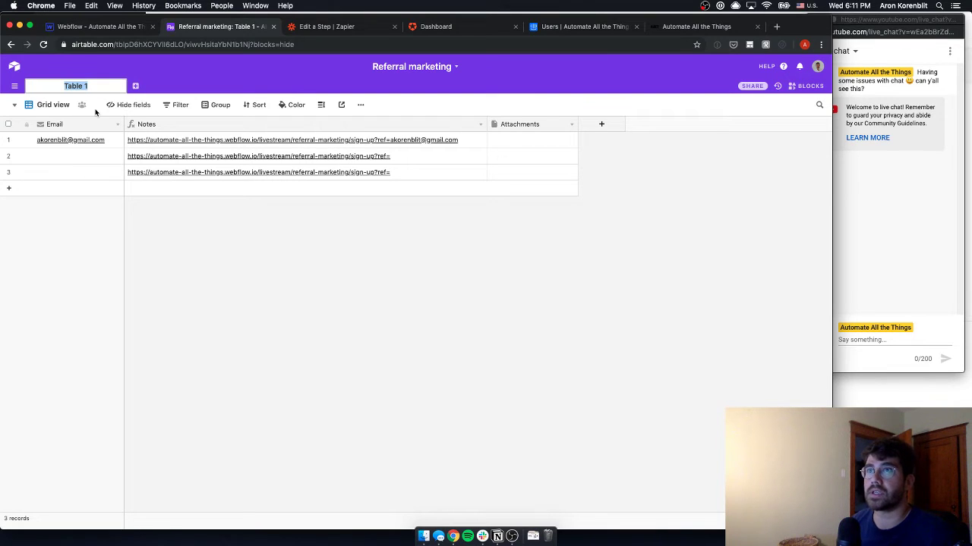
type("Users")
key("Return")
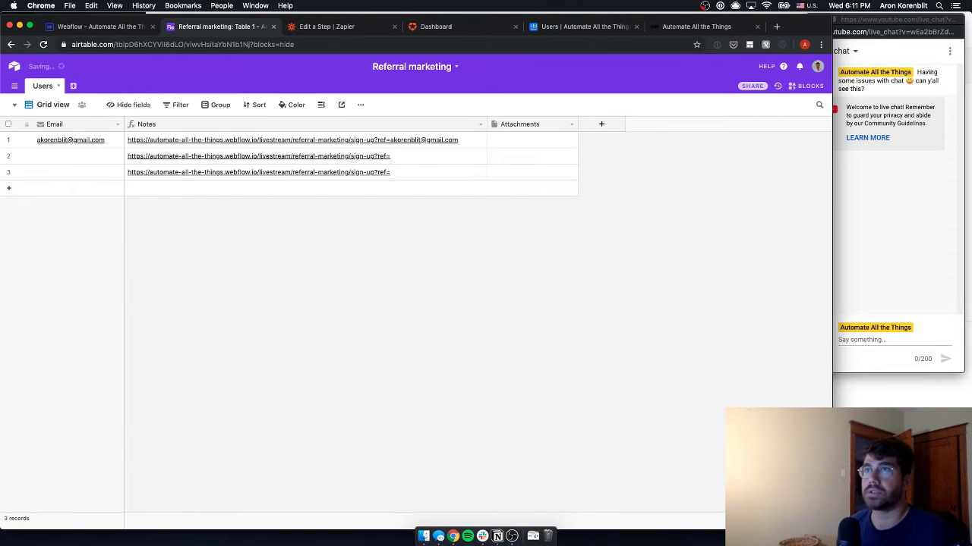
Delete the second and third empty records from the Users table.
left_click(9, 156)
left_click(9, 173)
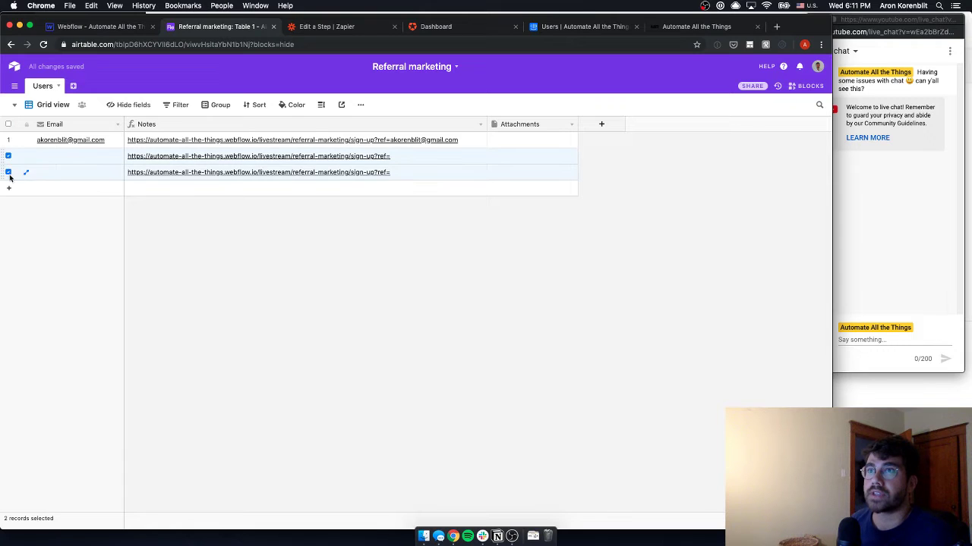
right_click(11, 174)
left_click(47, 202)
Add a new empty table named Referrals.
left_click(73, 86)
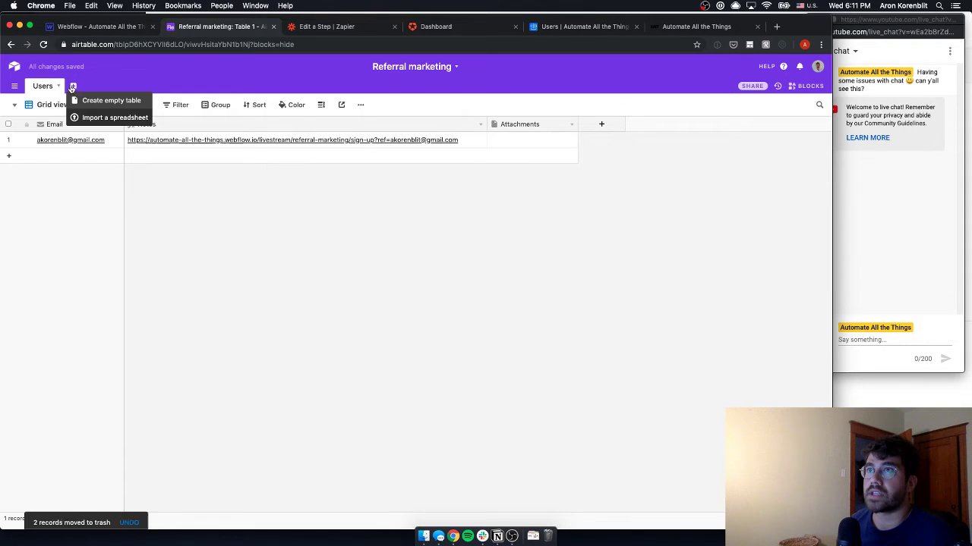
left_click(114, 100)
type("Referrals table")
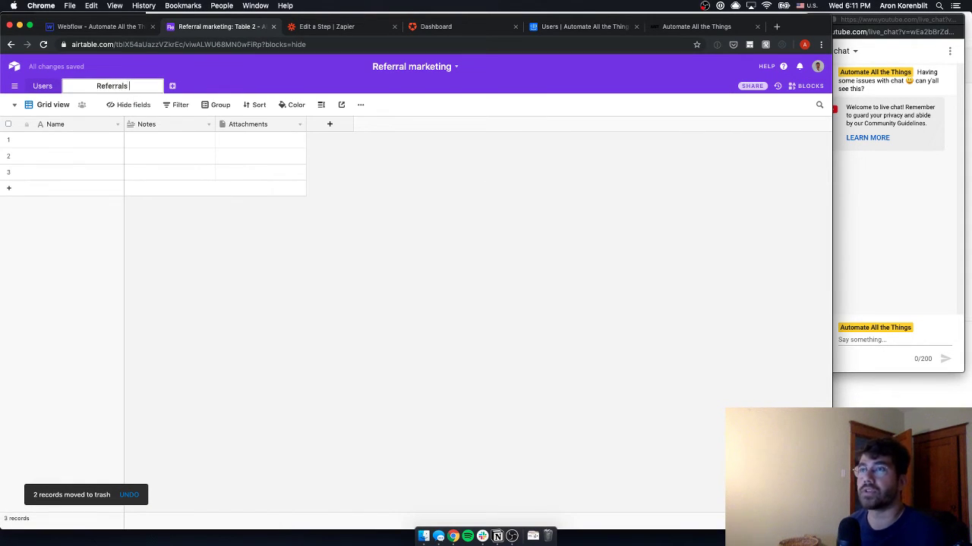
key("Return")
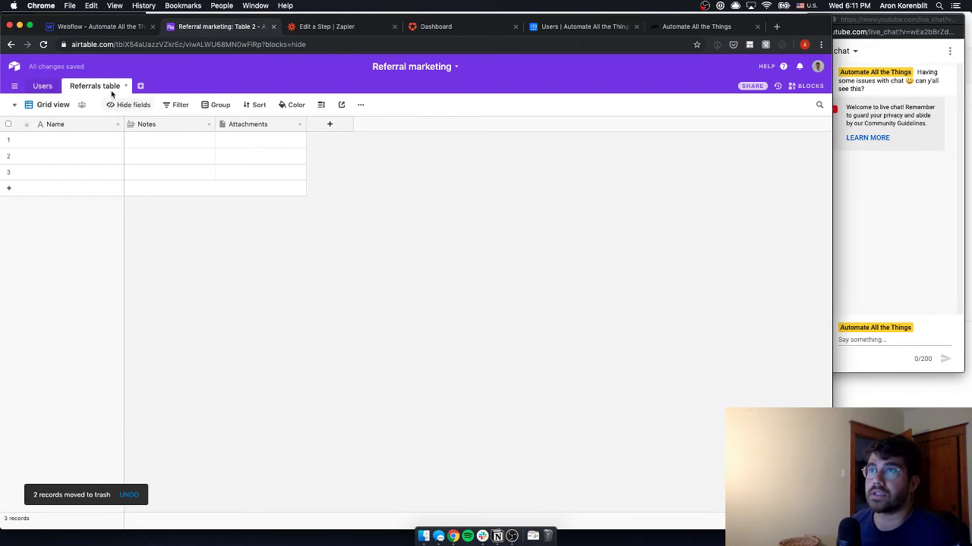
left_click(126, 86)
left_click(120, 105)
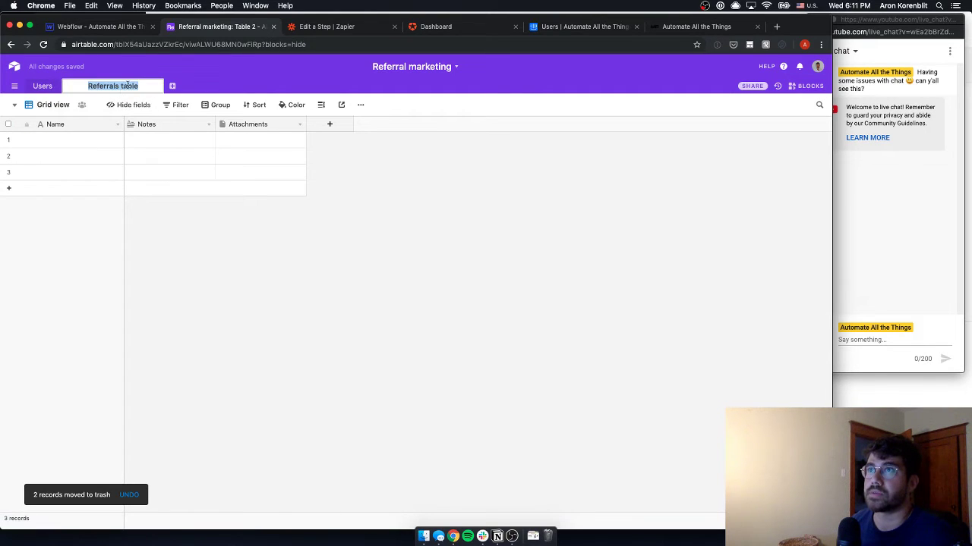
double_click(128, 85)
key("BackSpace")
key("BackSpace")
key("Return")
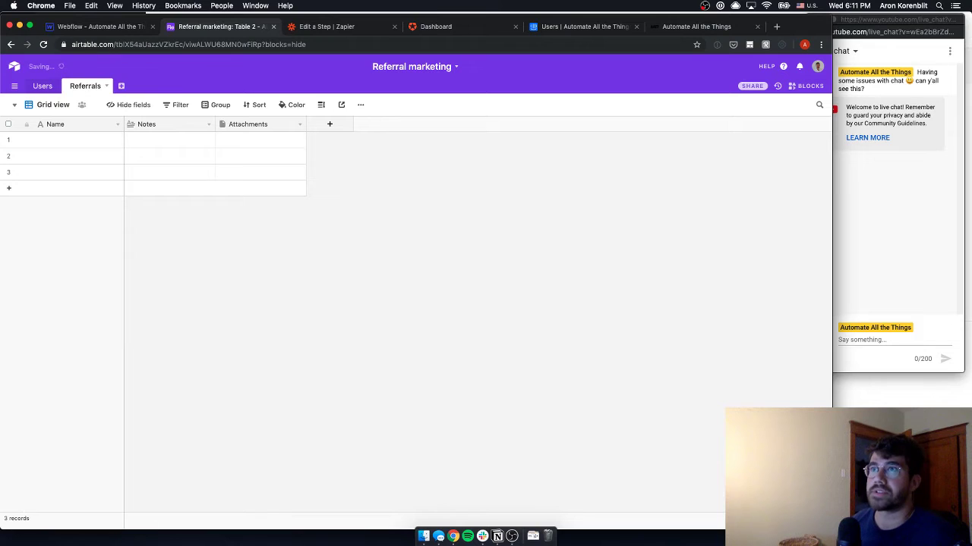
Rename the primary Name field to Email and make it an Email-type field.
left_click(117, 124)
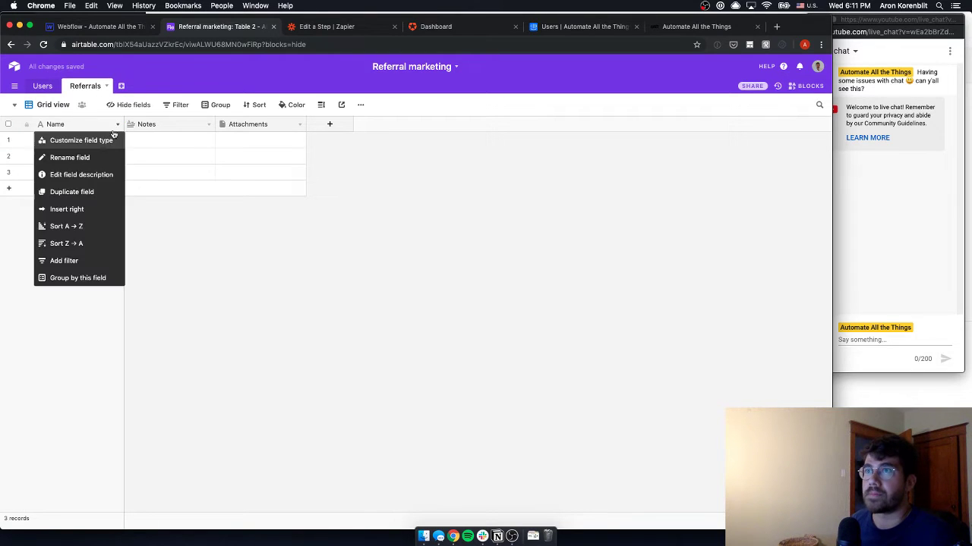
left_click(106, 142)
type("Email")
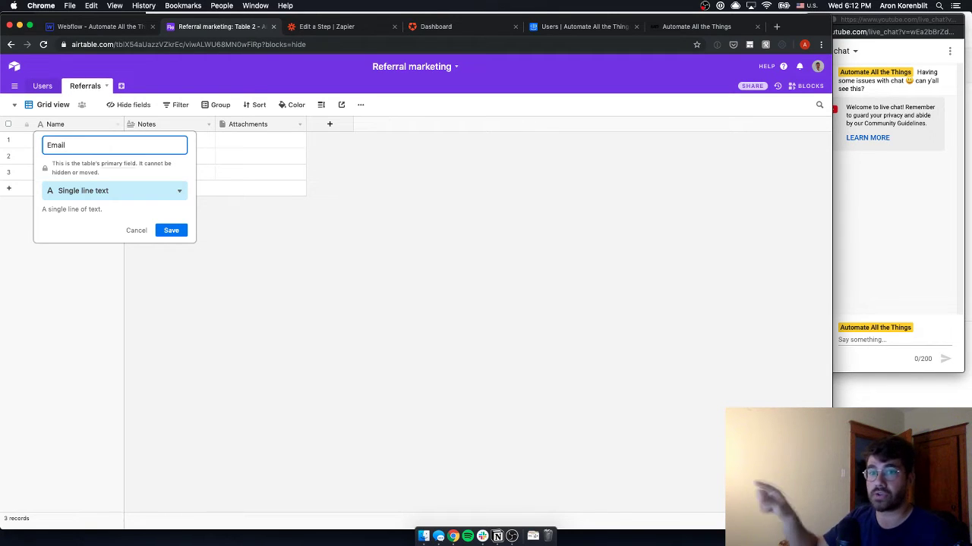
left_click(157, 192)
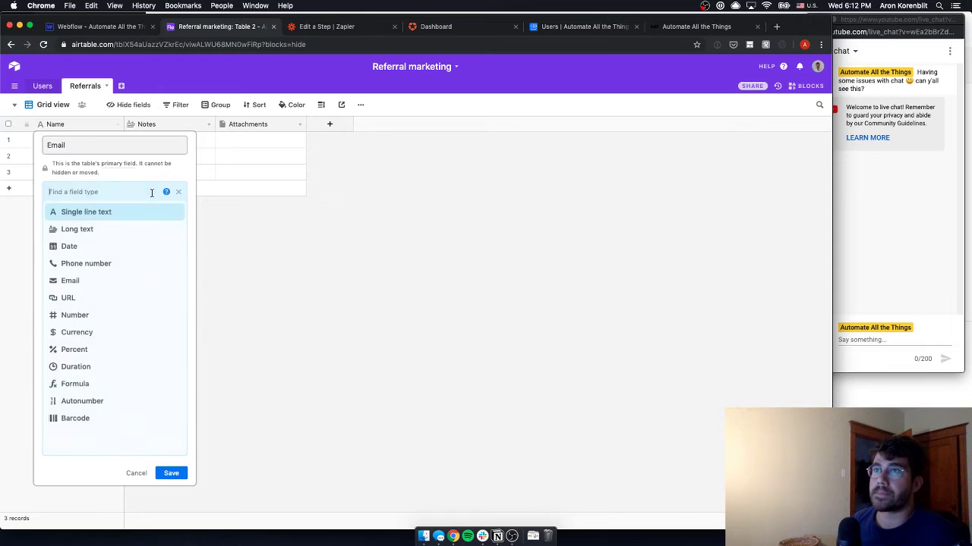
type("ea")
key("BackSpace")
key("Return")
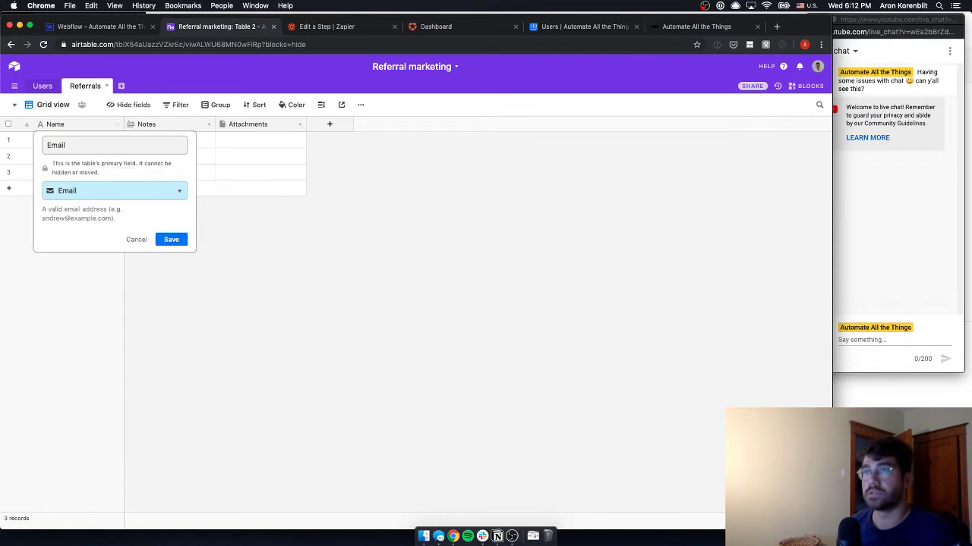
left_click(171, 240)
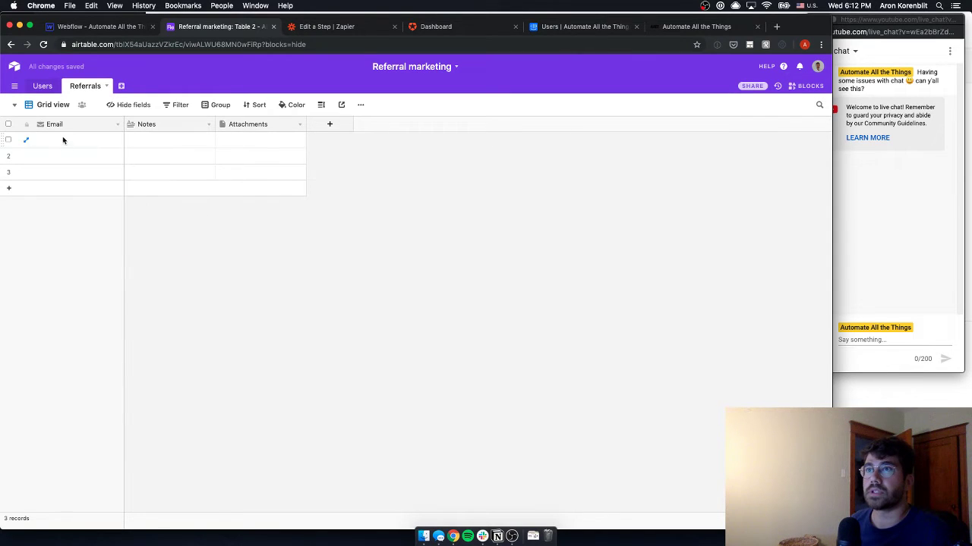
Copy the user's e-mail address from Users into the first Referrals record.
left_click(43, 86)
left_click(82, 143)
key("super+c")
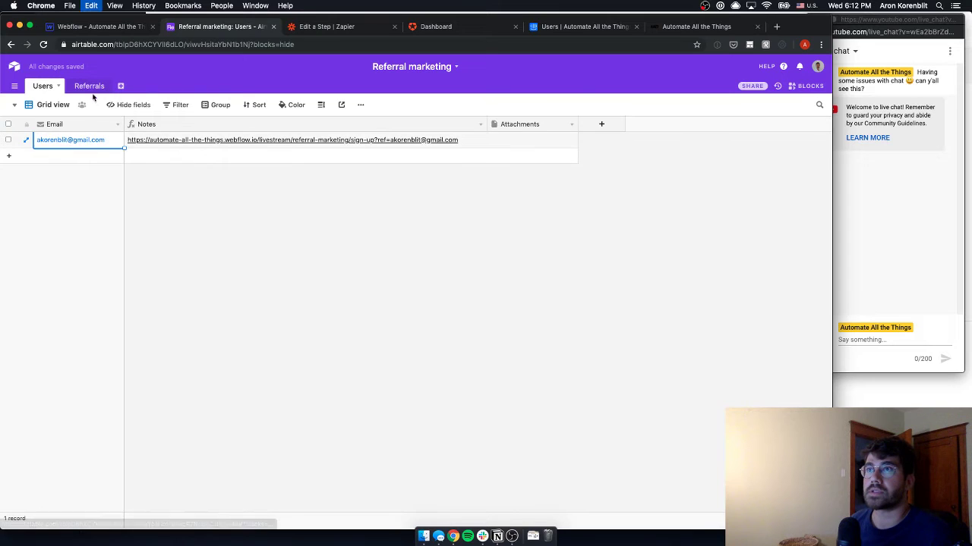
left_click(89, 86)
left_click(76, 139)
key("super+v")
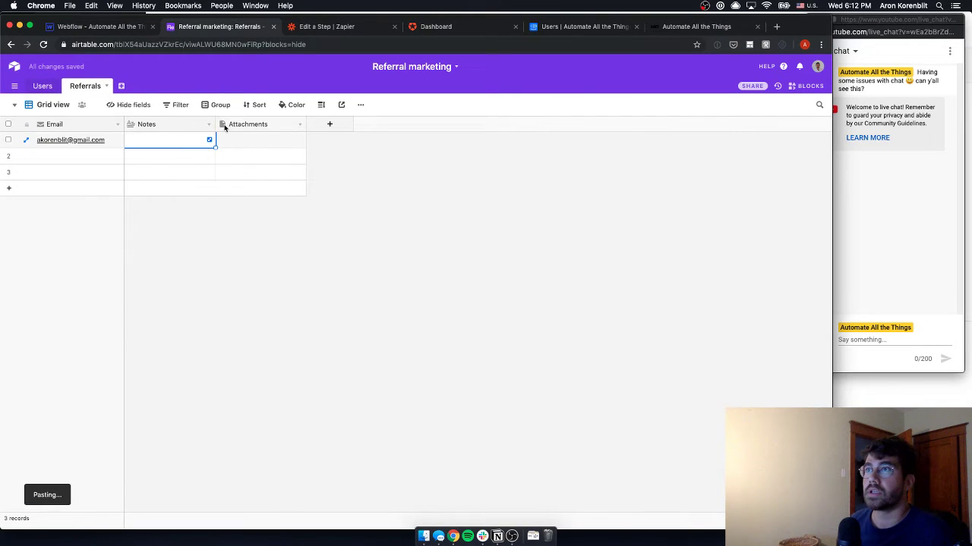
Delete the Notes field and rename the Attachments field to Referred.
left_click(209, 124)
left_click(158, 330)
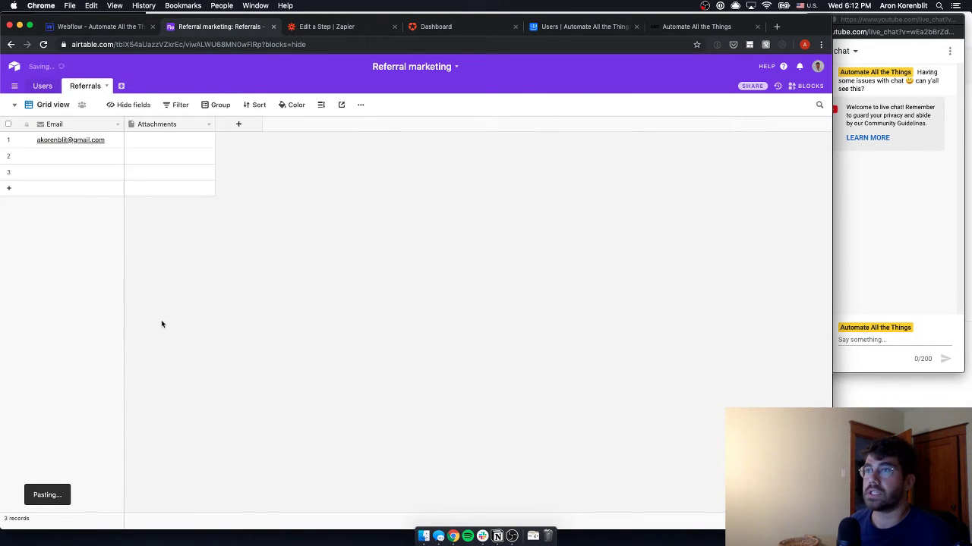
left_click(206, 124)
left_click(174, 139)
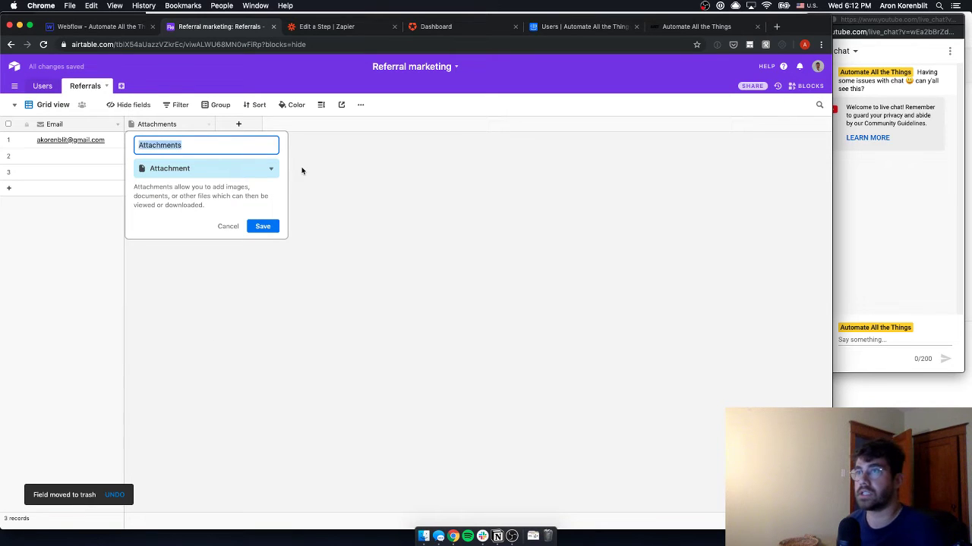
type("I")
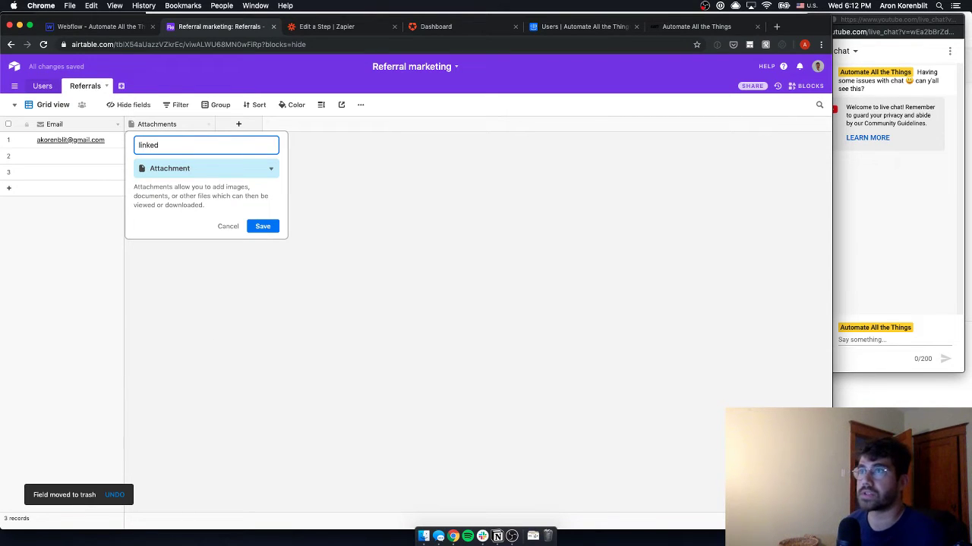
key("super+a")
type("Referr")
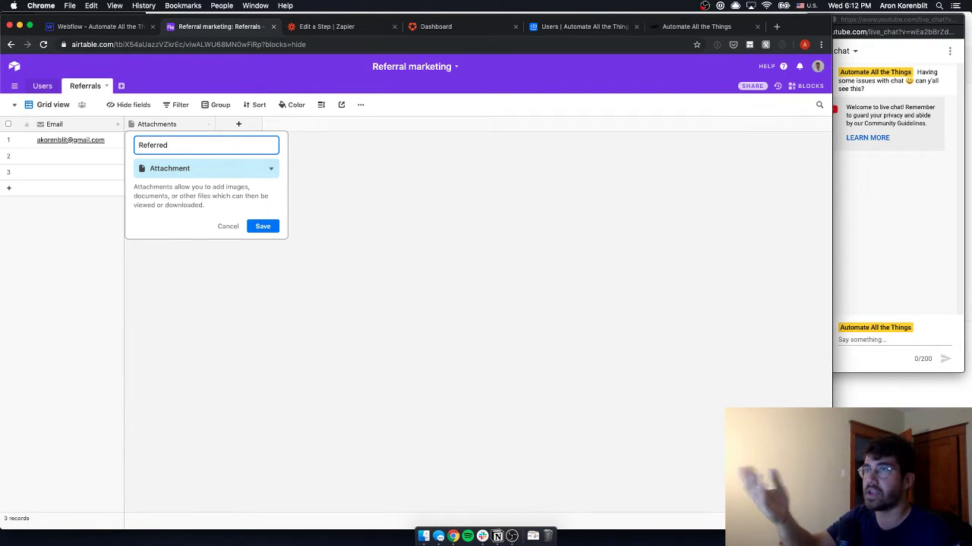
left_click(342, 185)
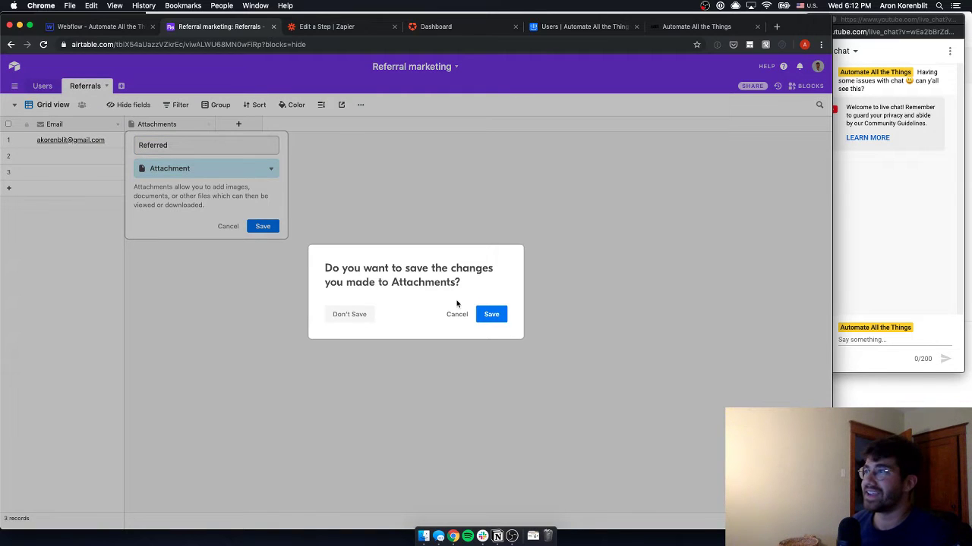
left_click(491, 314)
Change the Referred field into a link to the Users table.
left_click(148, 139)
left_click(208, 124)
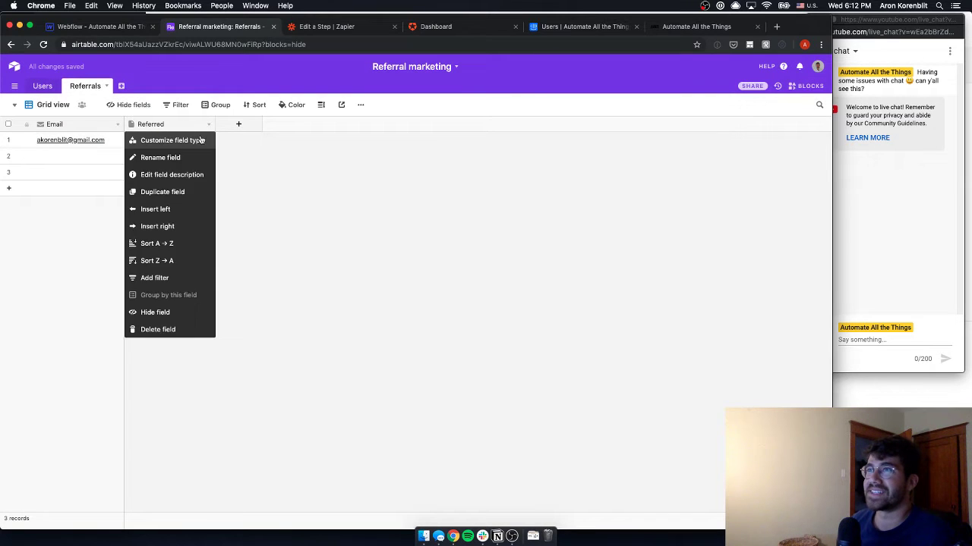
left_click(193, 137)
left_click(201, 168)
type("link")
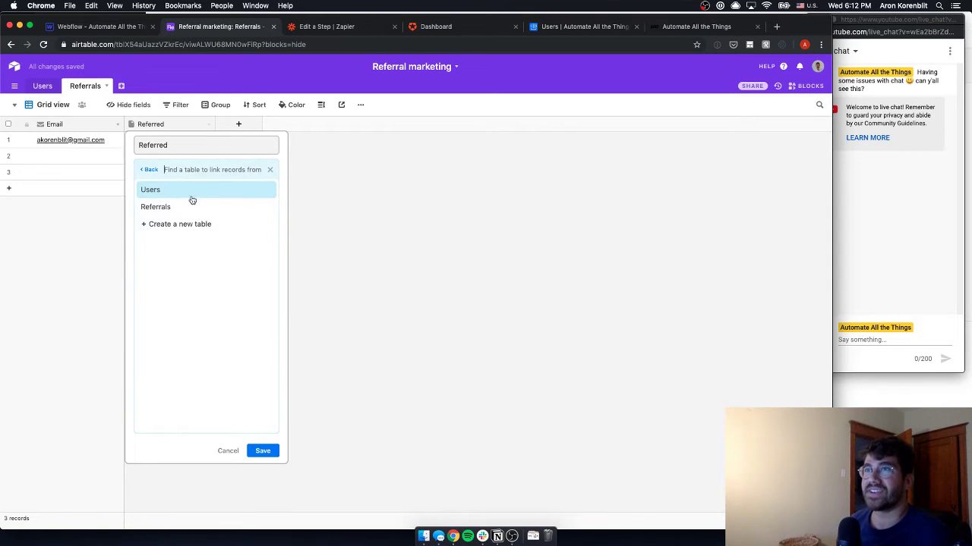
left_click(191, 196)
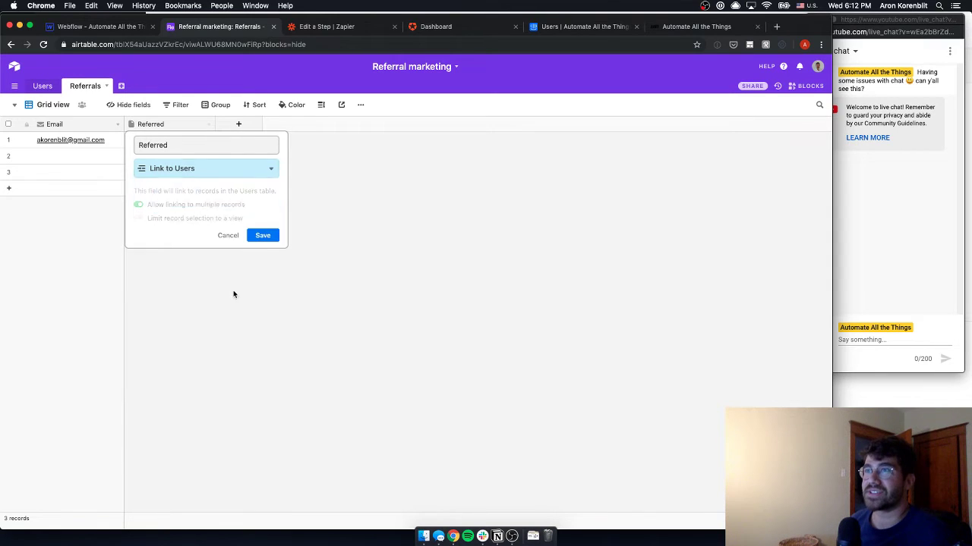
left_click(263, 236)
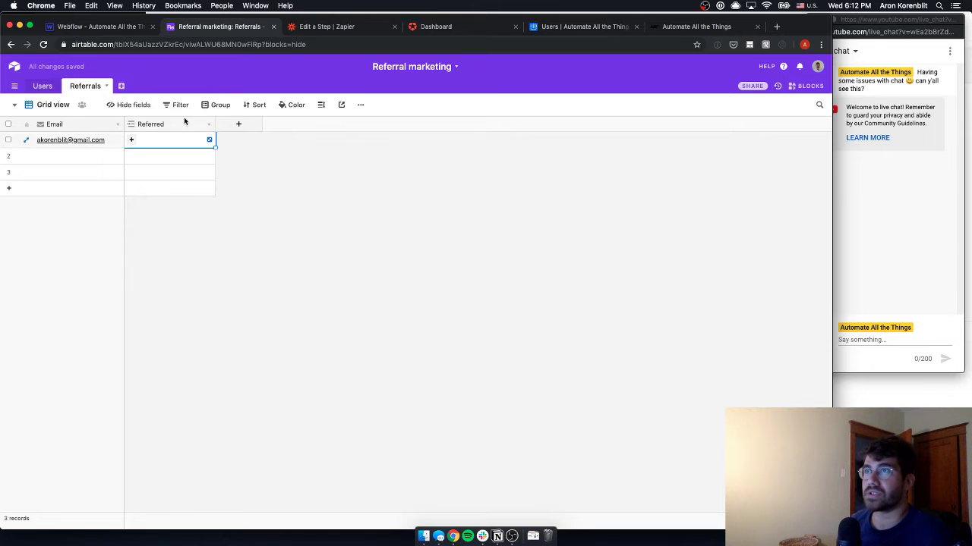
Add a second user record in Users with the referred user's e-mail.
left_click(43, 86)
left_click(78, 155)
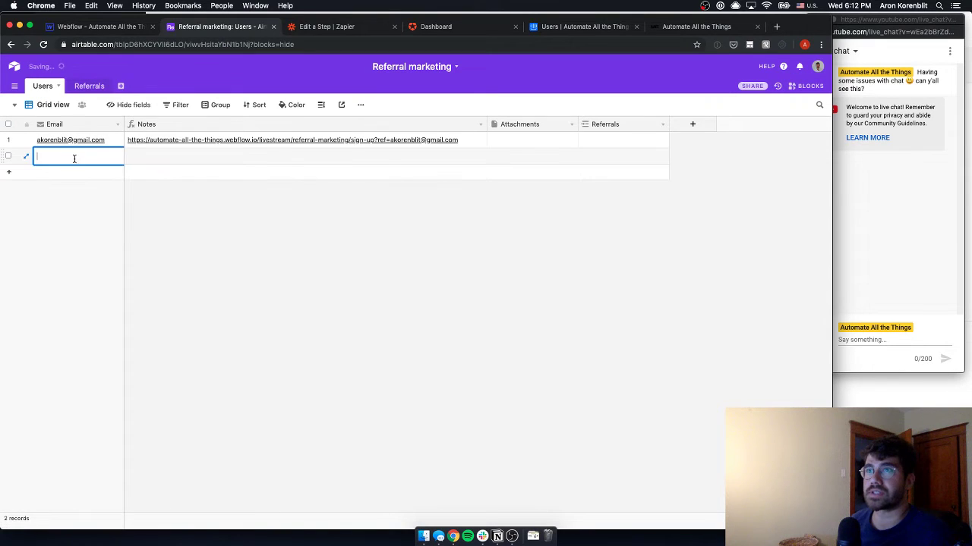
type("referred")
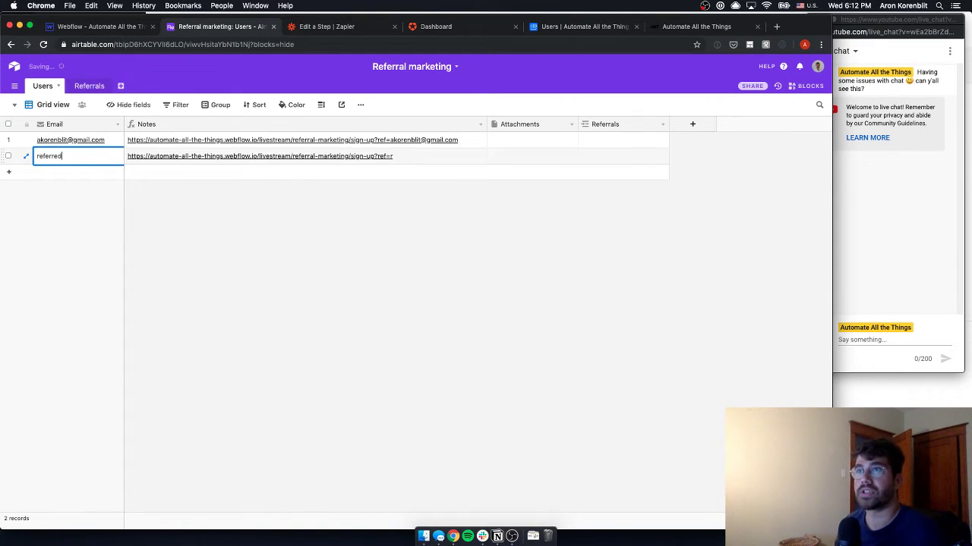
type("@gmail.com")
key("Tab")
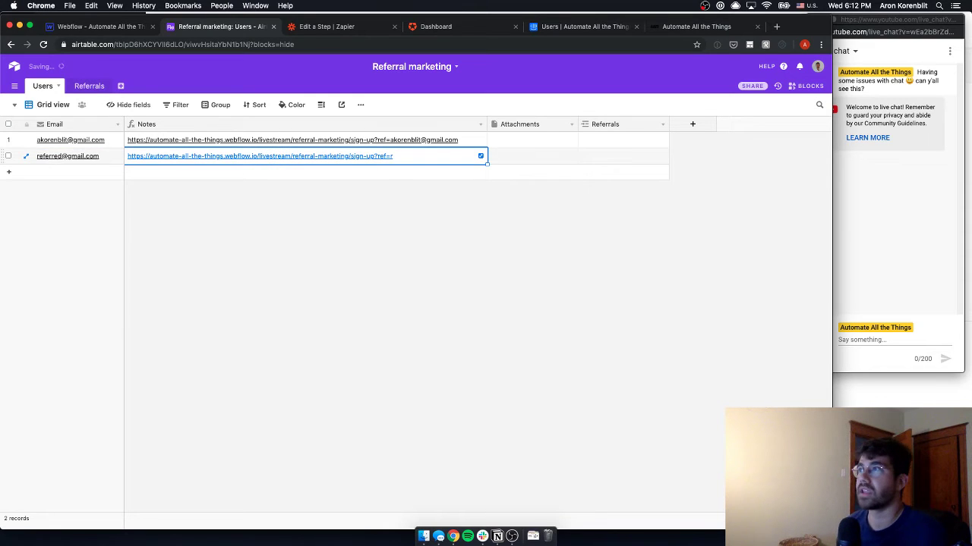
Link the new user in the first referrer's Referred cell in Referrals.
left_click(85, 86)
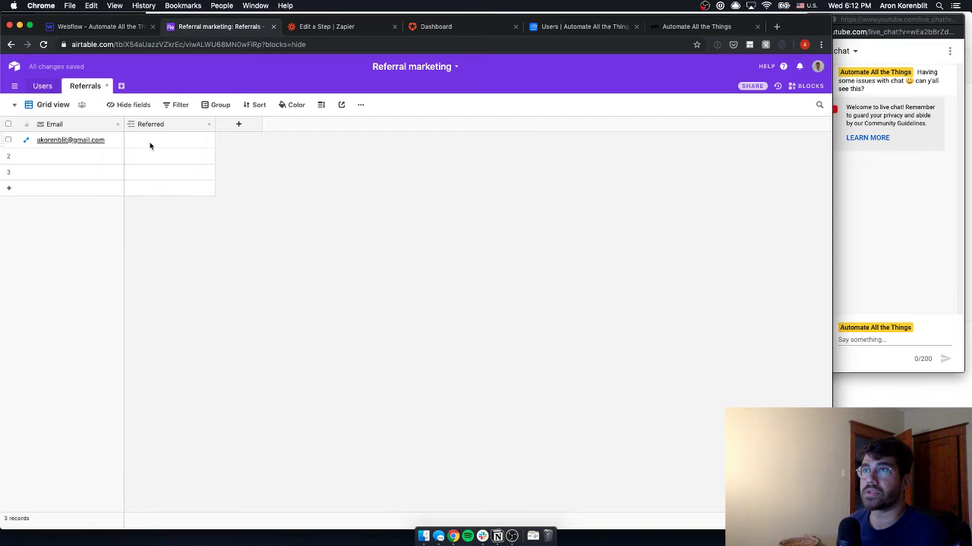
left_click(182, 141)
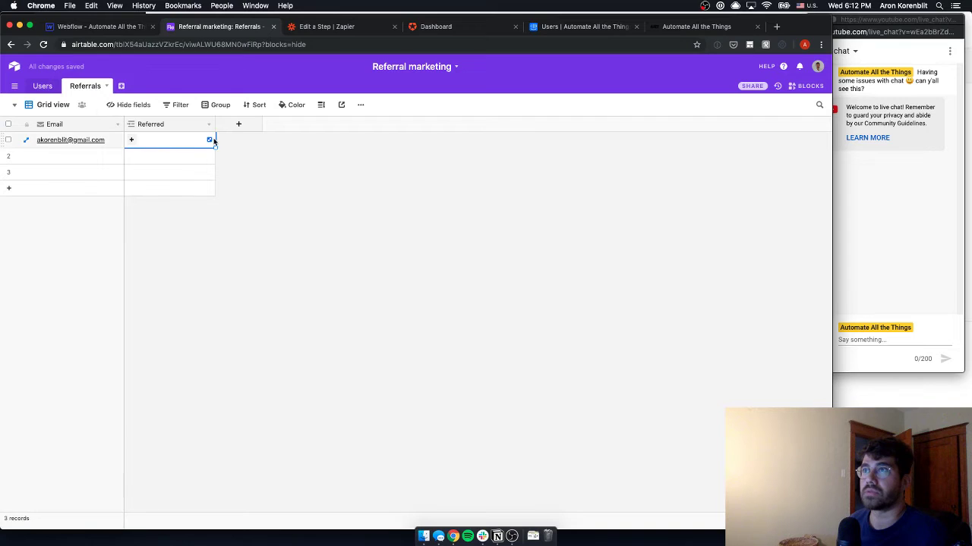
left_click(133, 143)
type("referred")
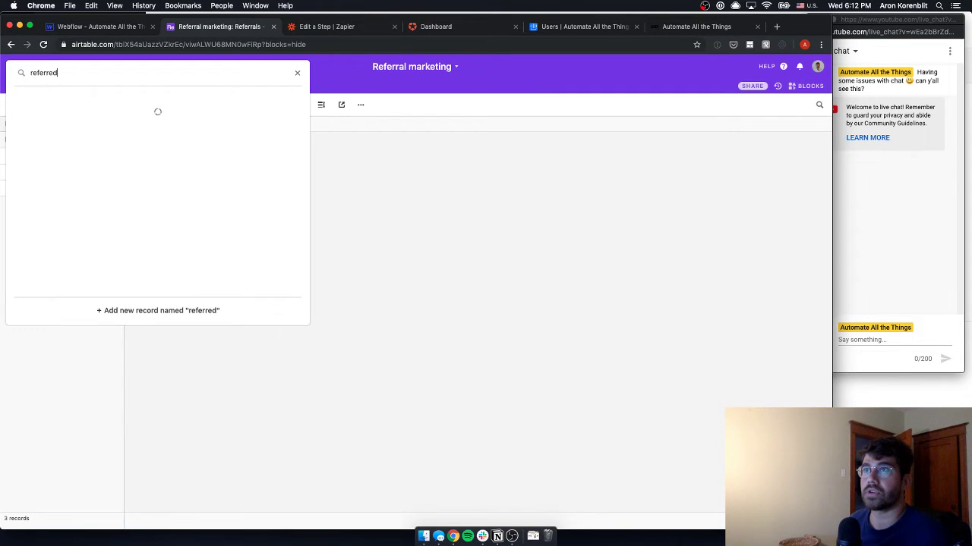
left_click(112, 126)
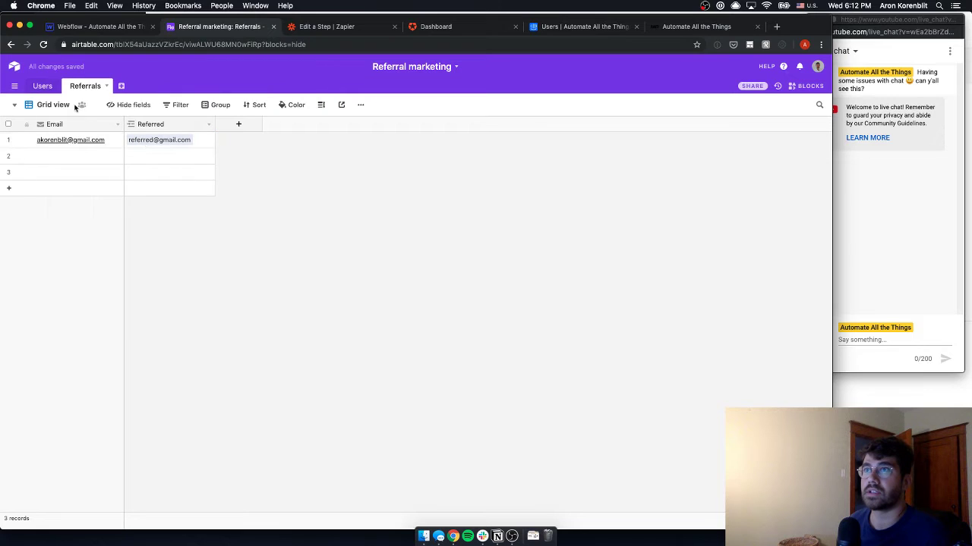
left_click(42, 86)
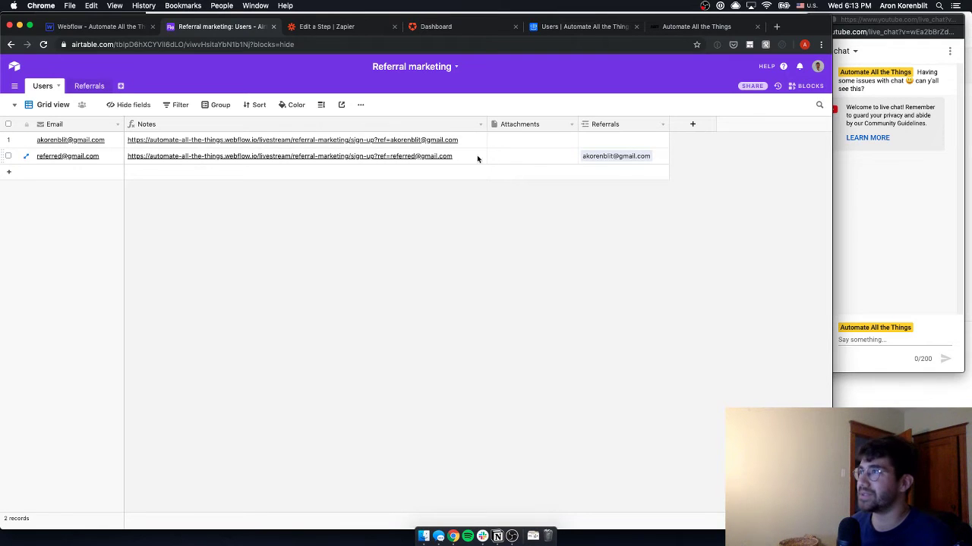
Add a 'Number of people referred' Count field that counts the Referred links.
left_click(89, 86)
left_click(238, 124)
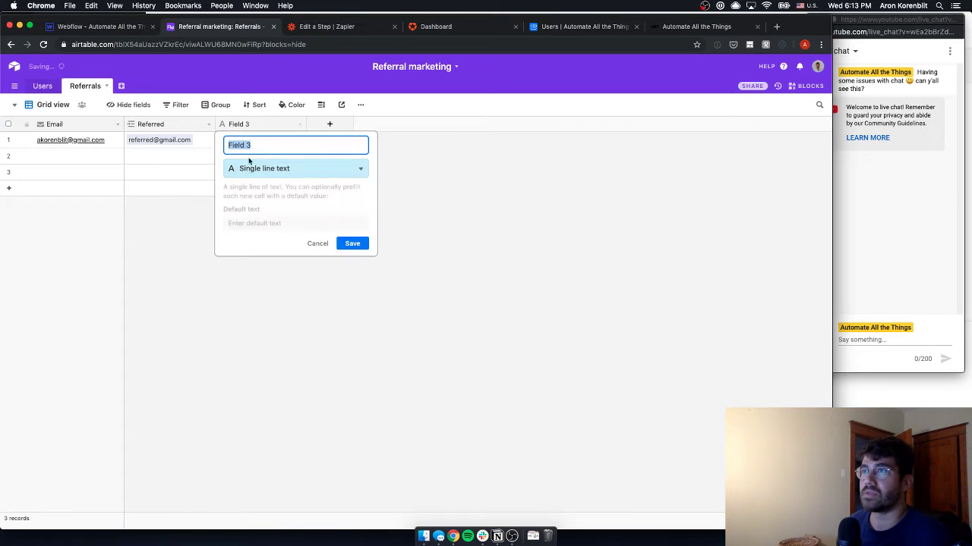
type("co")
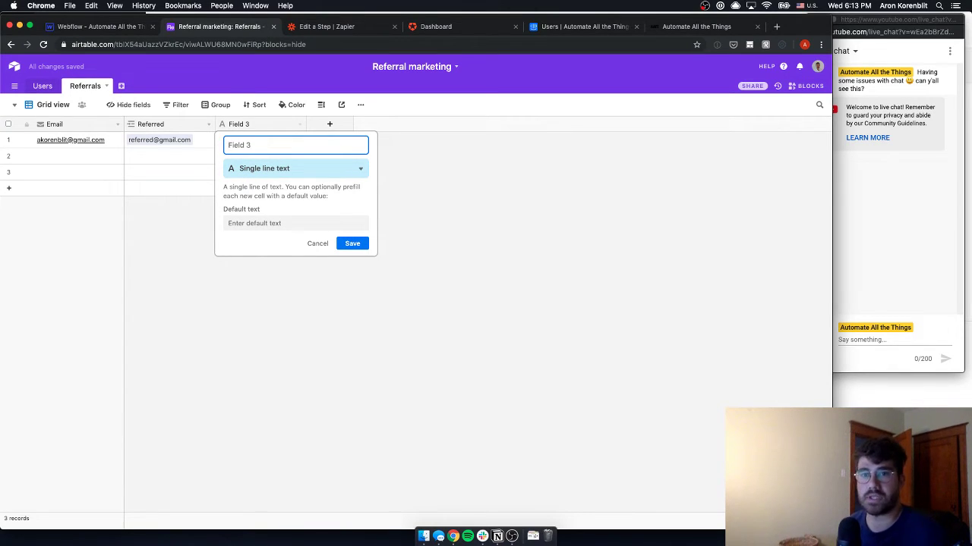
key("BackSpace")
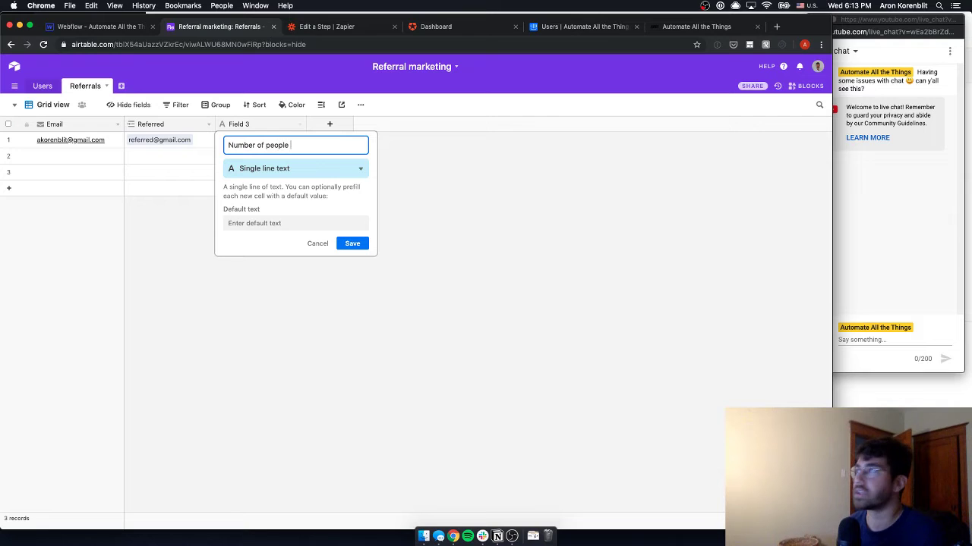
left_click(303, 168)
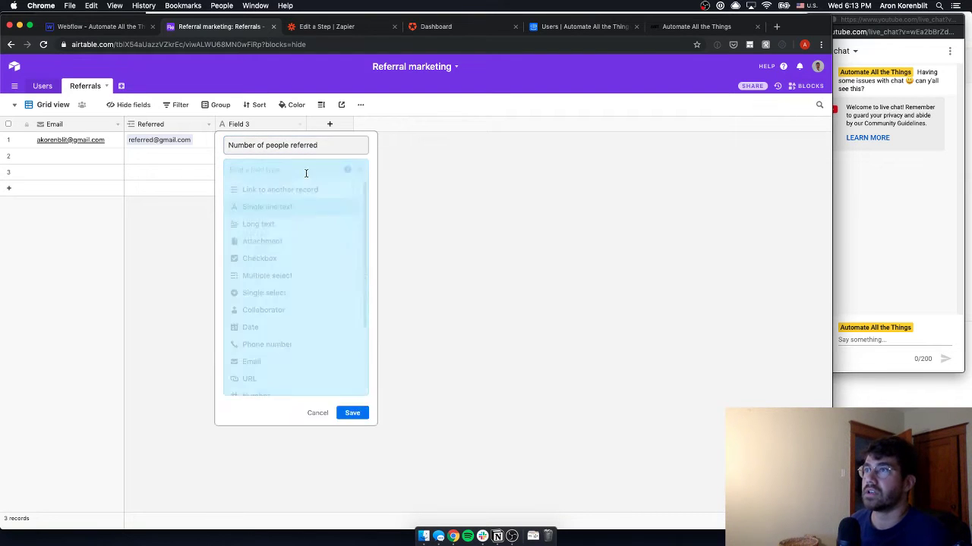
type("coun")
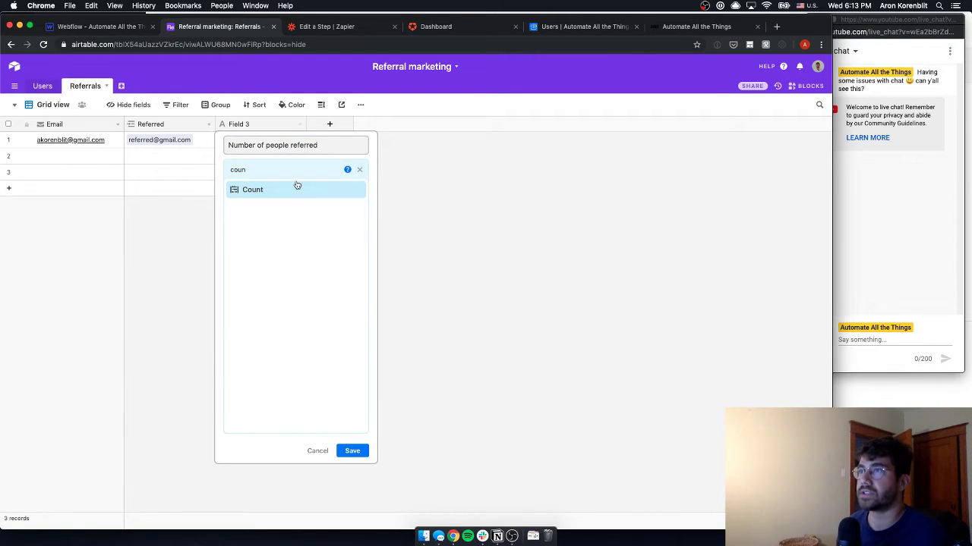
left_click(297, 187)
left_click(277, 222)
left_click(251, 256)
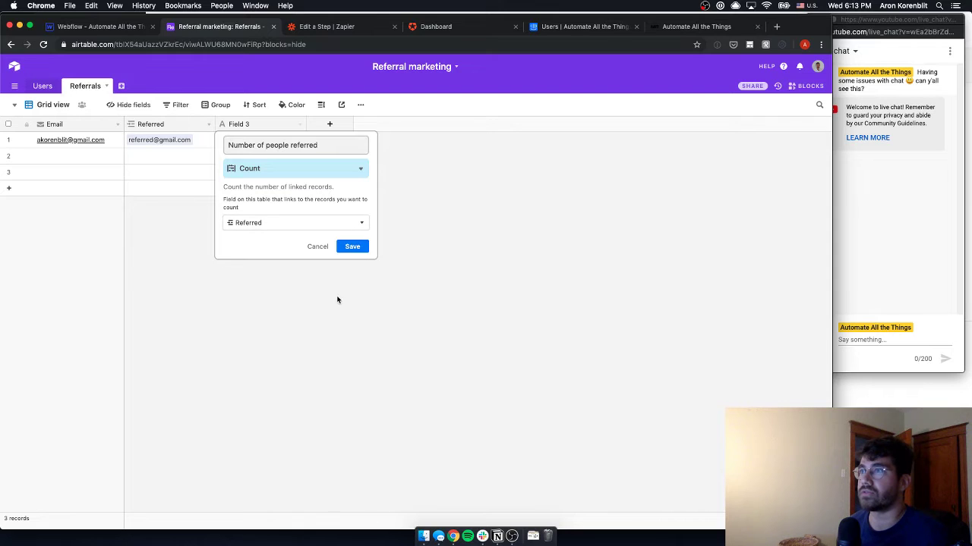
left_click(353, 246)
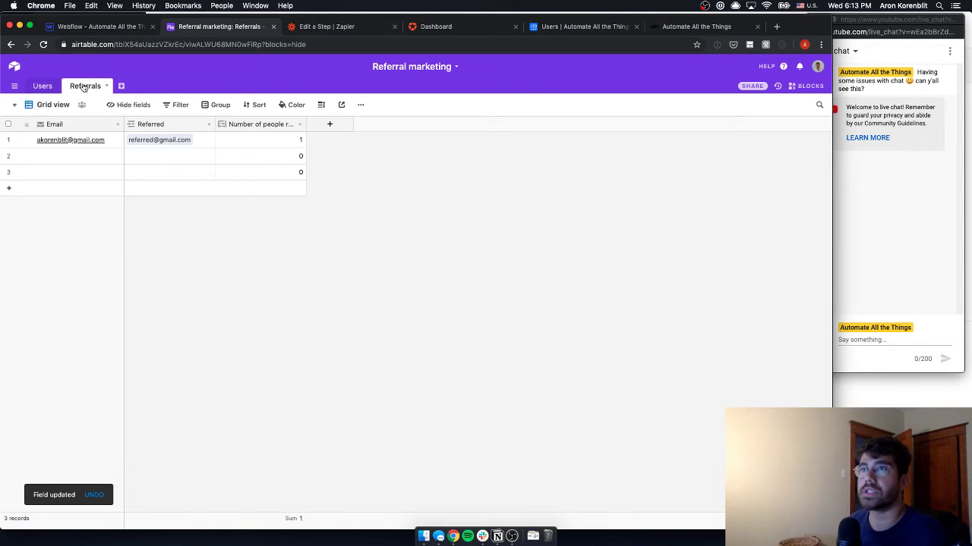
Add a third user in Users linked to the first referrer, raising the count to 2.
left_click(43, 86)
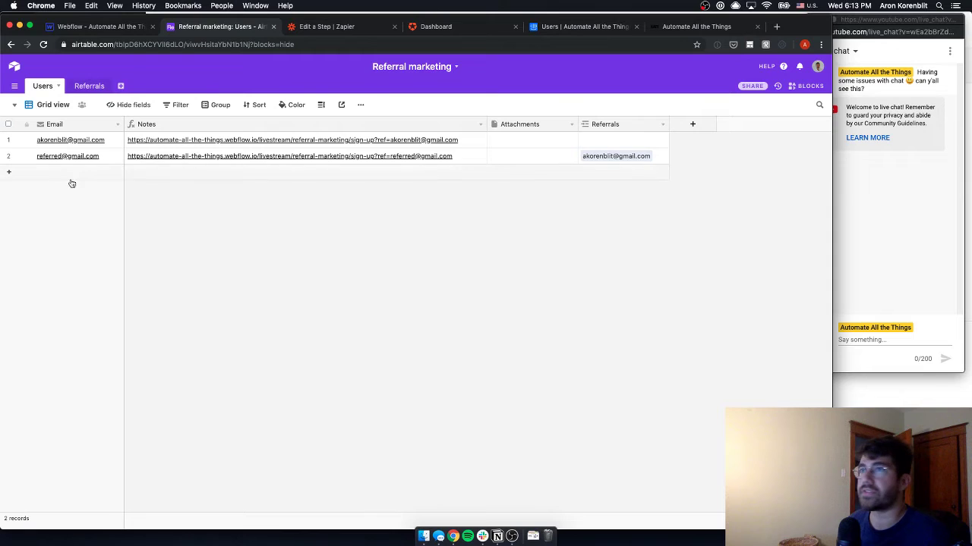
left_click(79, 171)
type("user3")
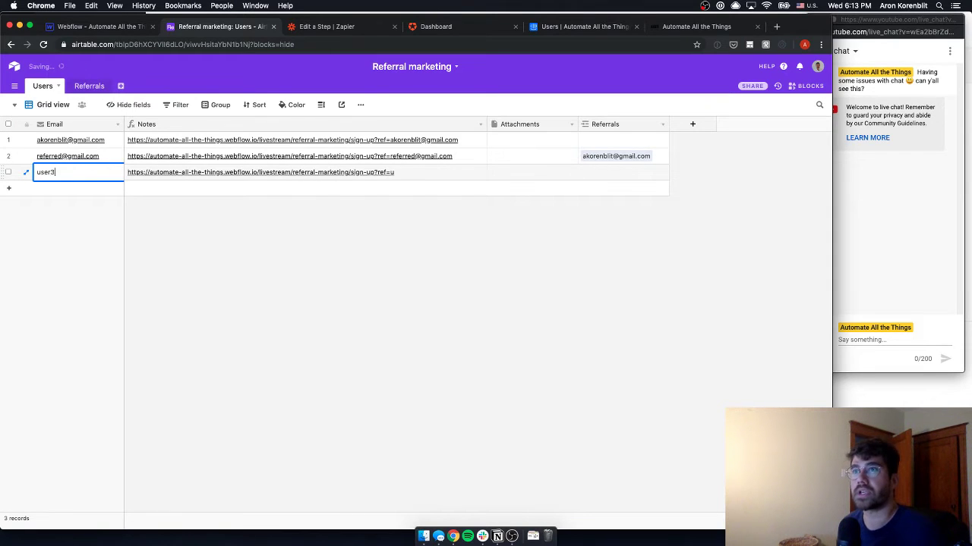
type("@gmail.com")
key("Tab")
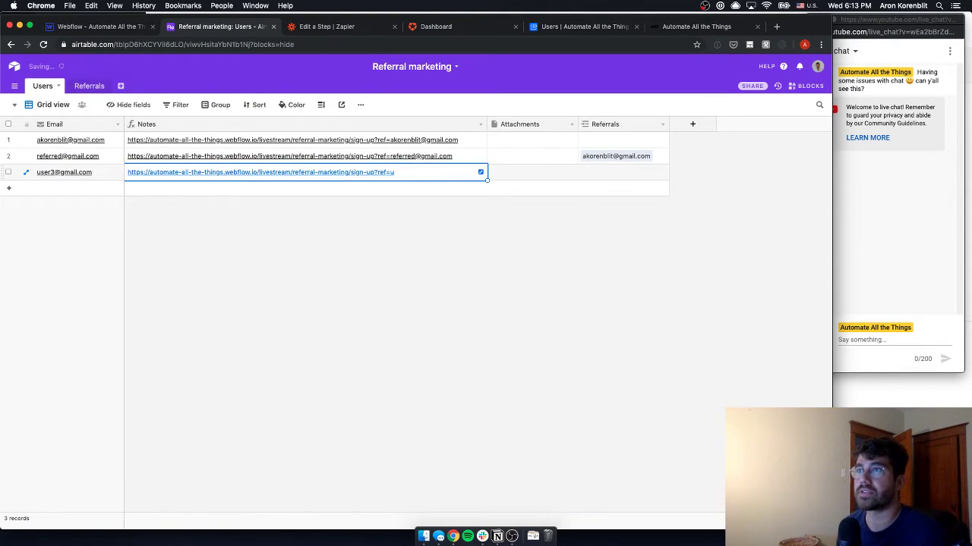
key("Tab")
key("Tab")
type("ak")
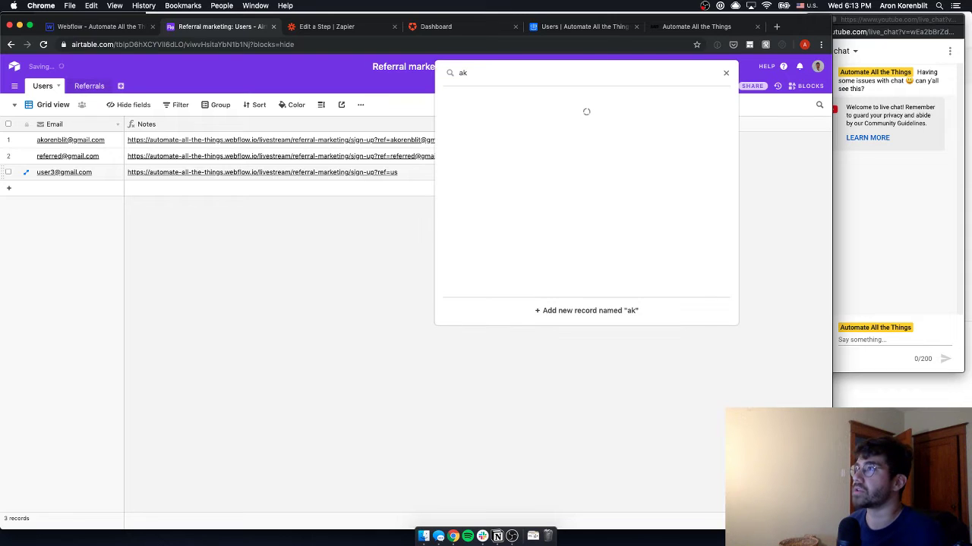
type("oren")
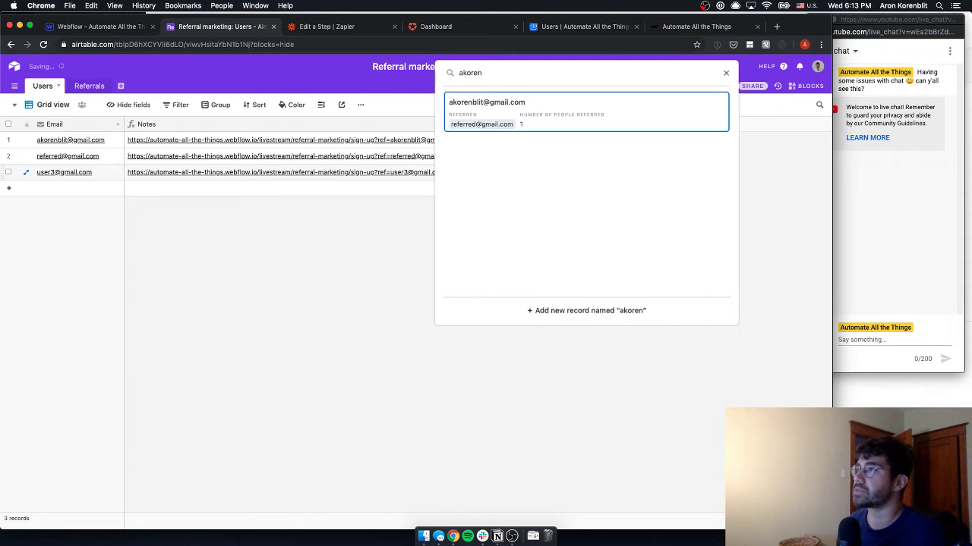
left_click(496, 116)
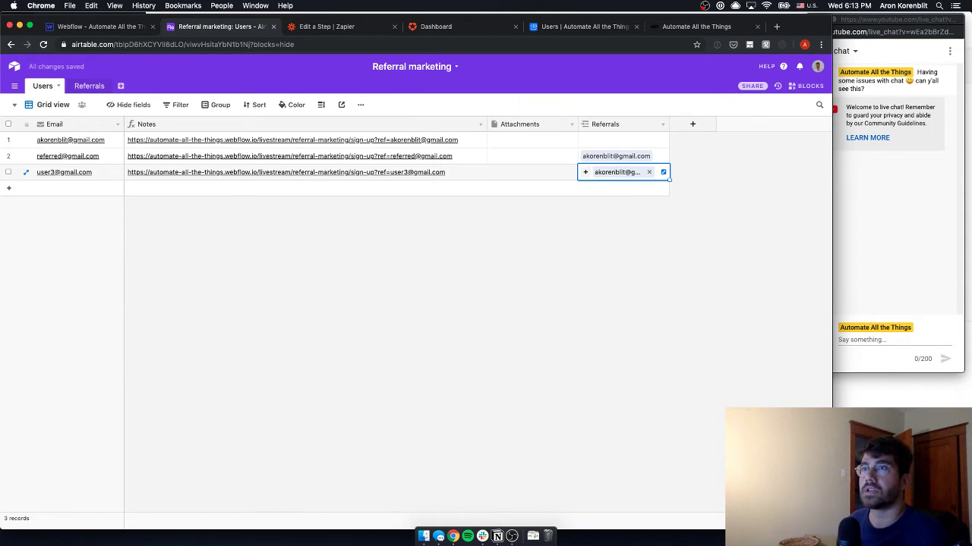
left_click(79, 88)
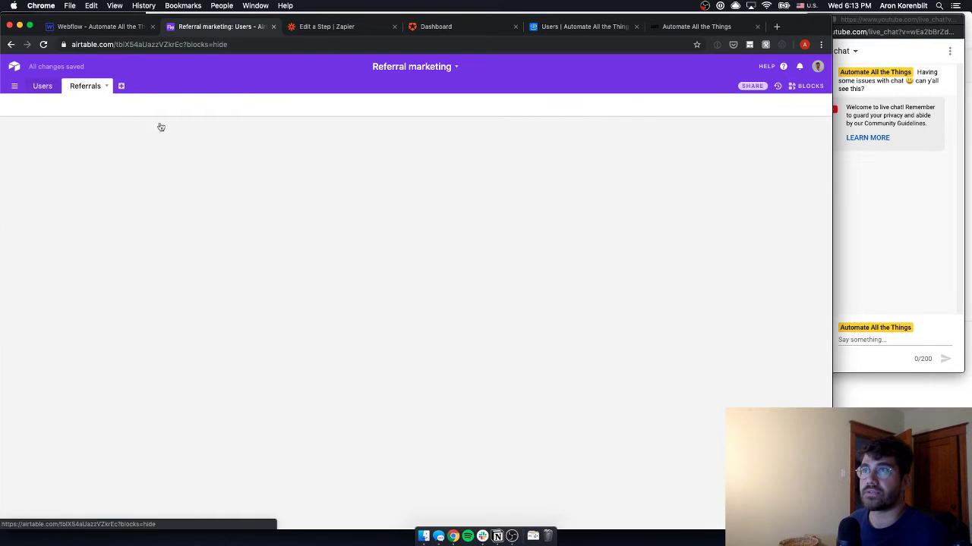
left_click_drag(240, 139, 64, 148)
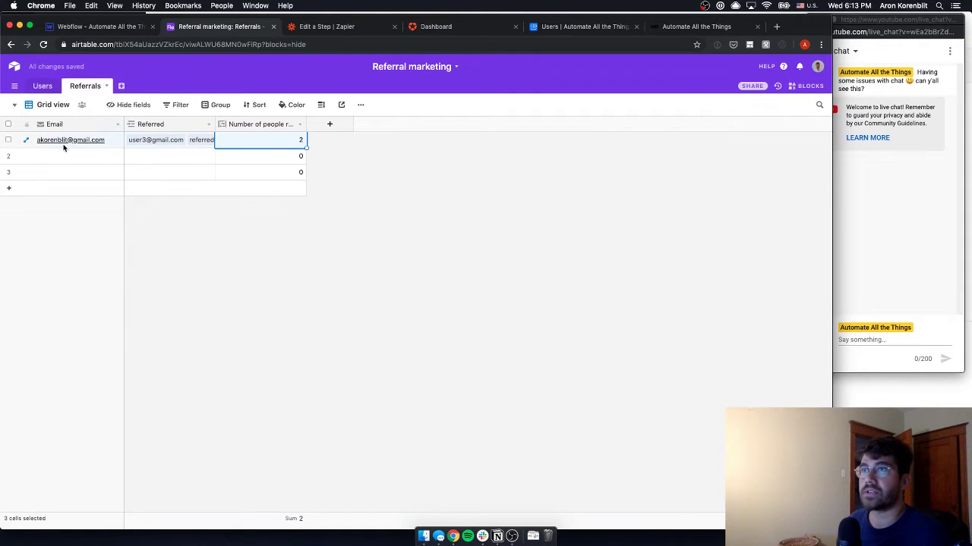
Copy the second and third users' e-mails from Users into Referrals rows 2 and 3.
left_click(192, 173)
left_click(103, 158)
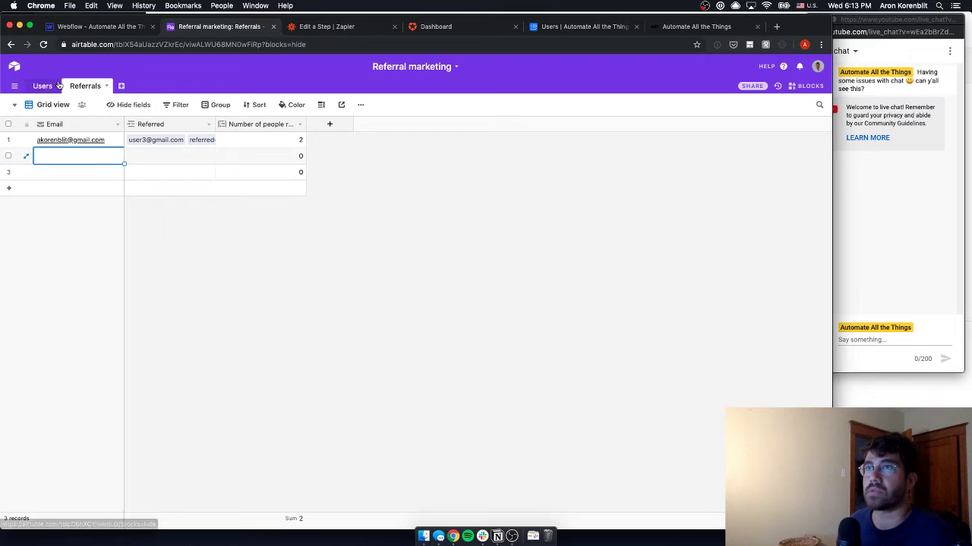
left_click(44, 87)
left_click_drag(120, 157, 117, 170)
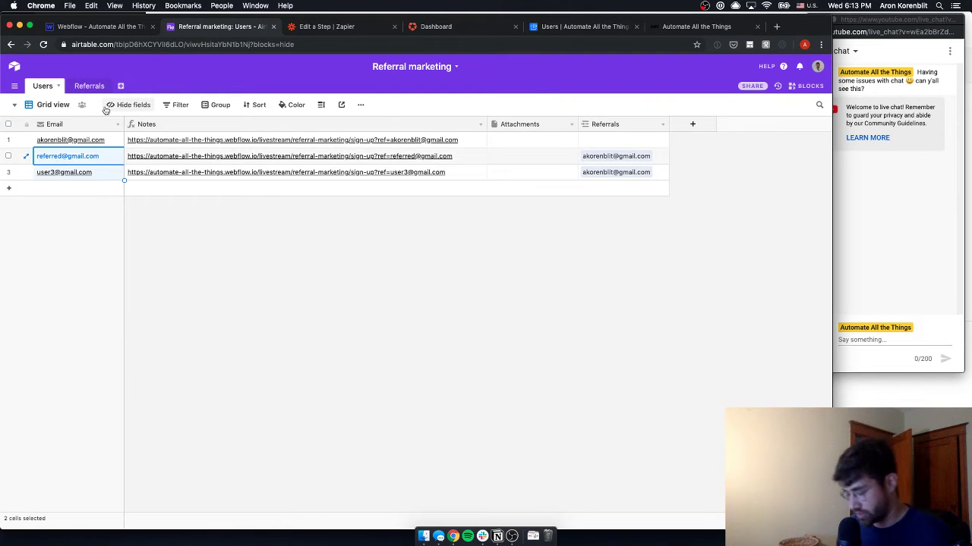
key("ctrl+c")
left_click(89, 86)
left_click(76, 155)
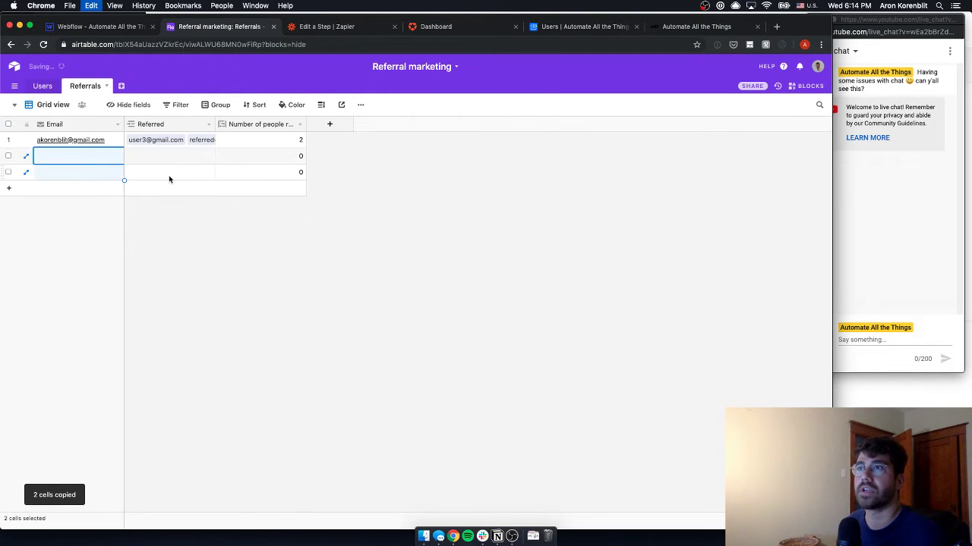
key("ctrl+v")
left_click(186, 173)
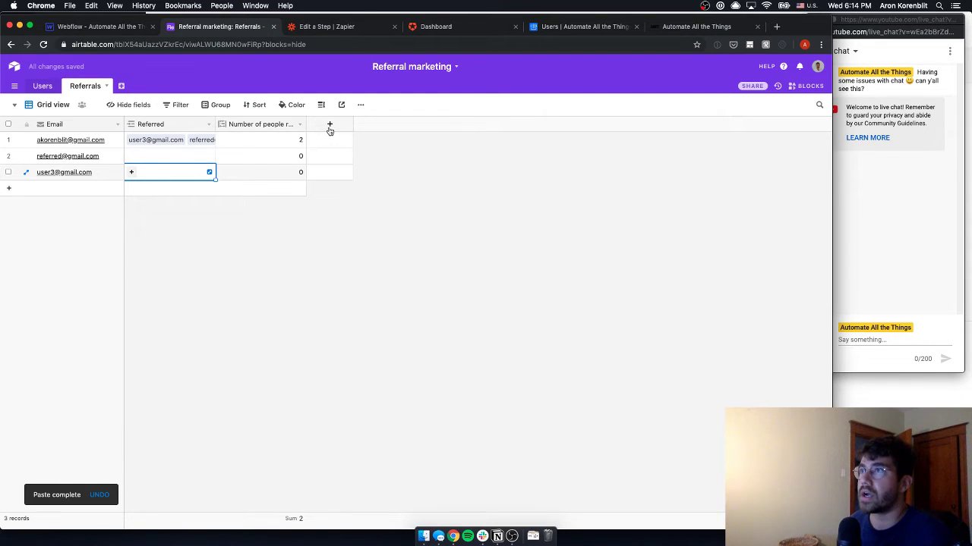
left_click(362, 264)
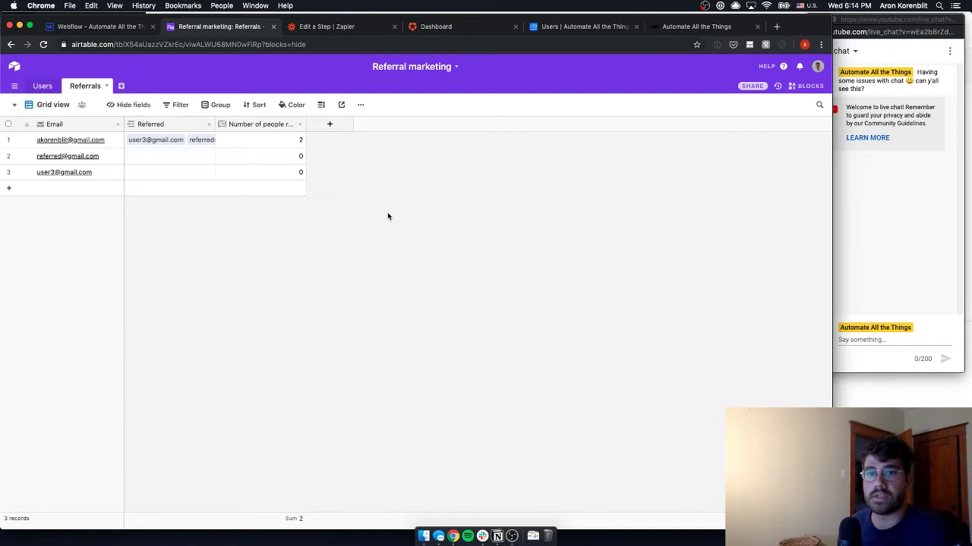
left_click(43, 86)
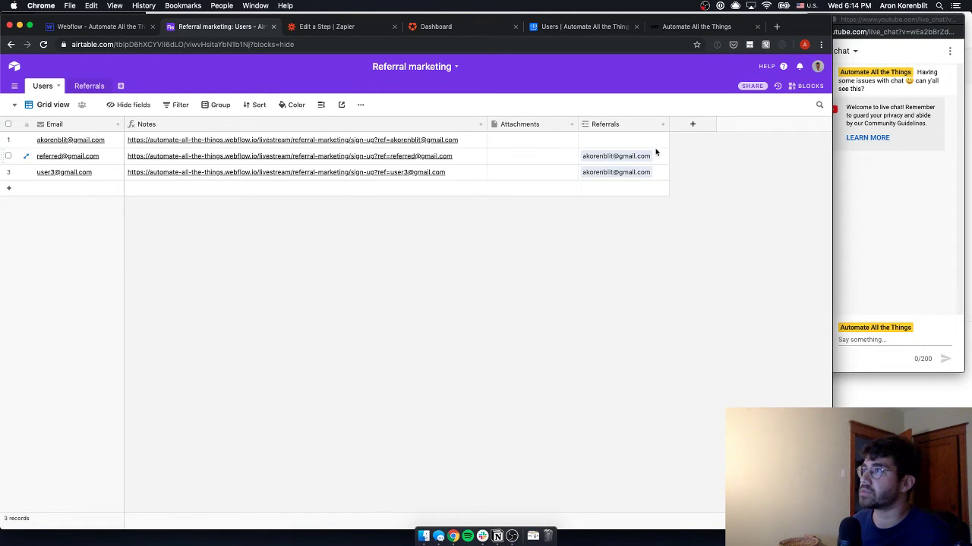
Delete the unused Attachments field from Users and check the Referrals counts.
left_click(572, 124)
left_click(526, 331)
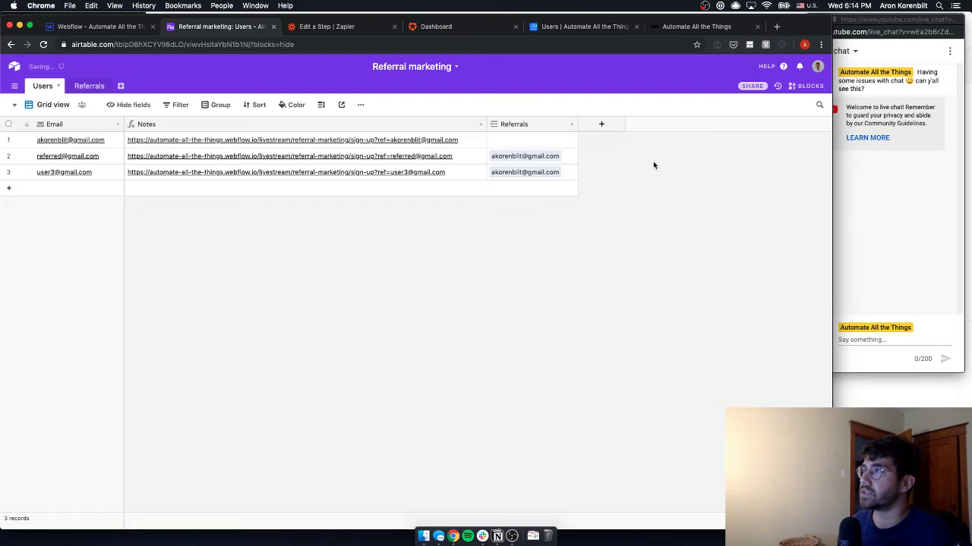
left_click(565, 162)
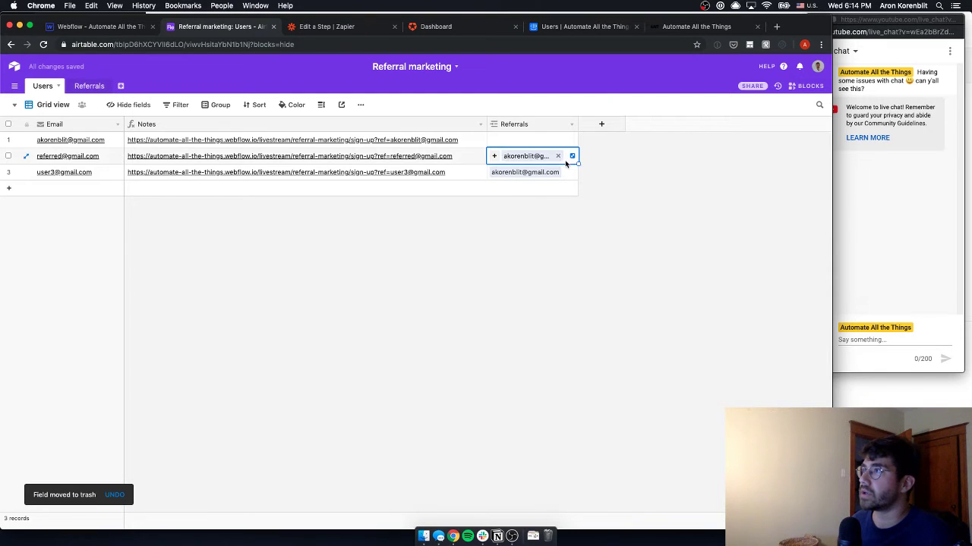
left_click(87, 85)
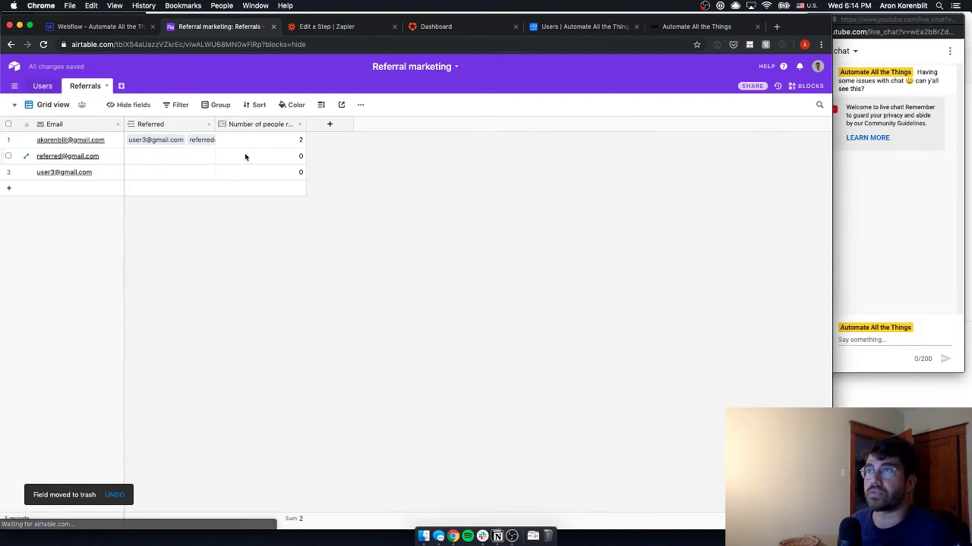
left_click(284, 140)
key("Down")
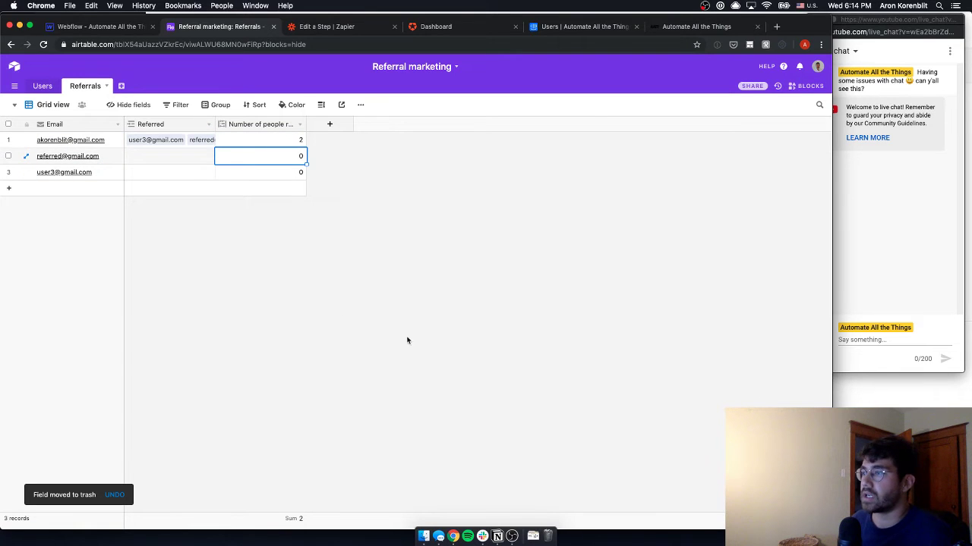
Tick off Setup Airtable in the Notion roadmap and open the Referrals view list.
key("super+Tab")
left_click(190, 266)
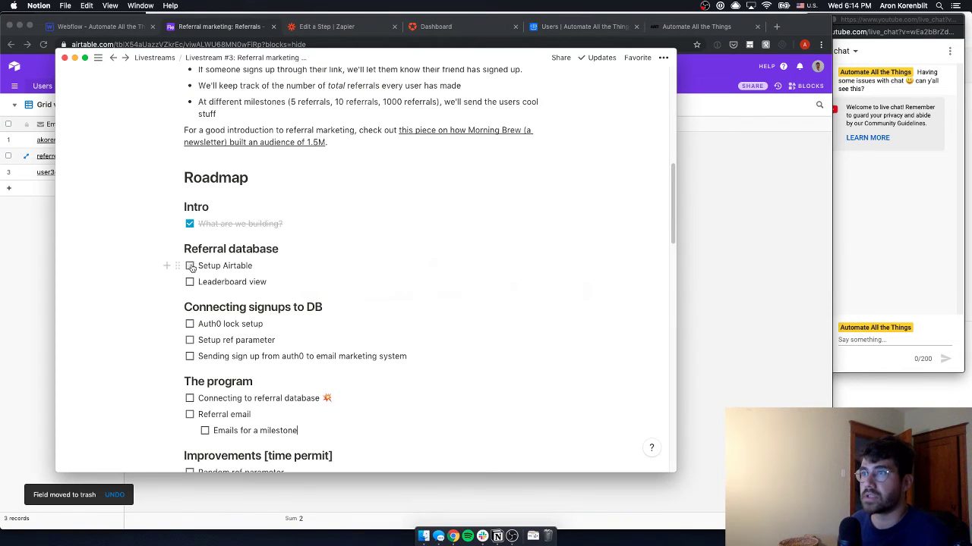
left_click(777, 272)
left_click(41, 109)
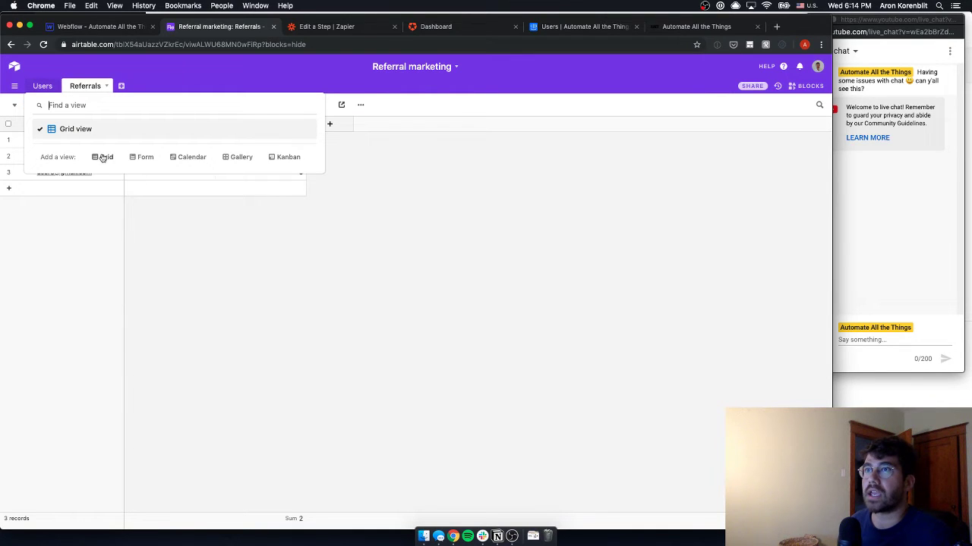
Add a new grid view named Leaderboard.
left_click(104, 158)
type("Leaderboard")
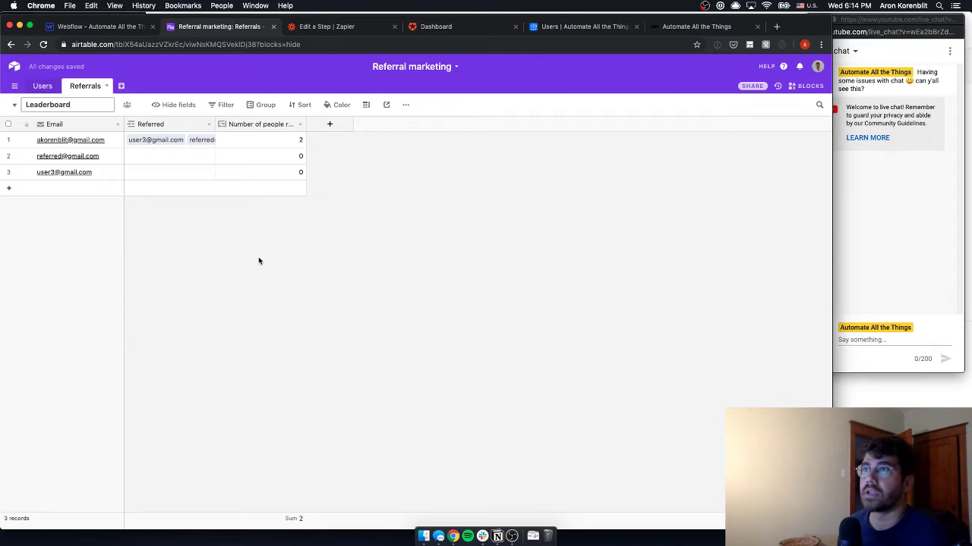
key("Return")
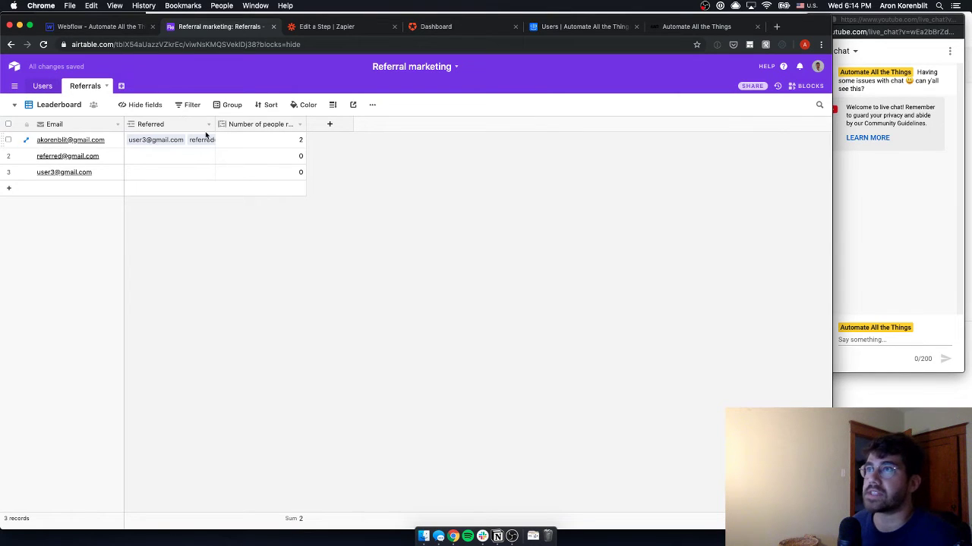
Hide the Referred field so Leaderboard shows only Email and the count.
left_click(143, 106)
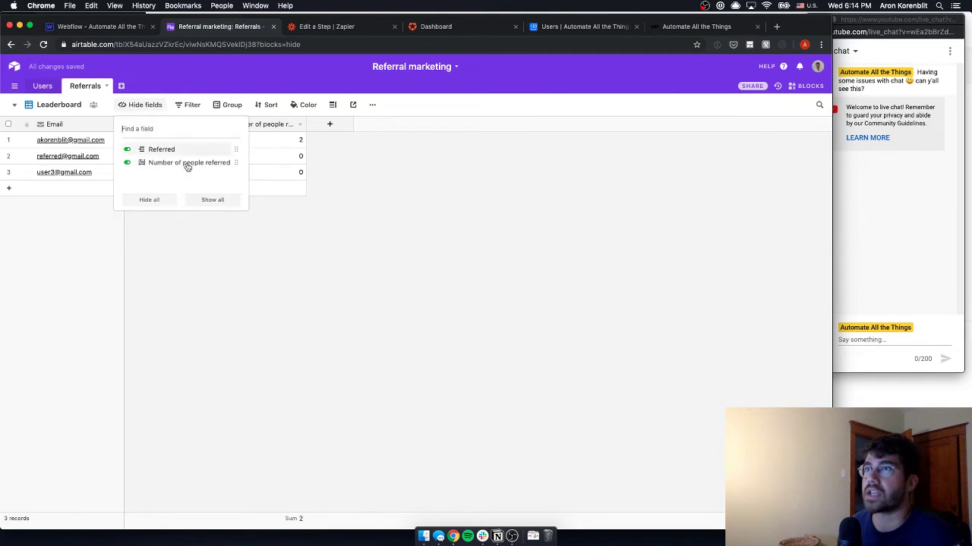
left_click(129, 149)
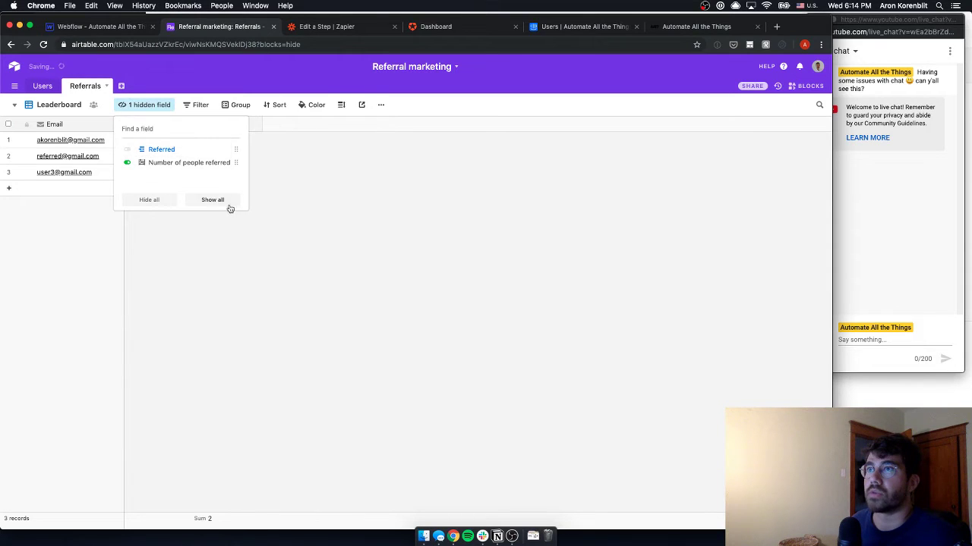
left_click(236, 301)
left_click_drag(118, 148, 157, 170)
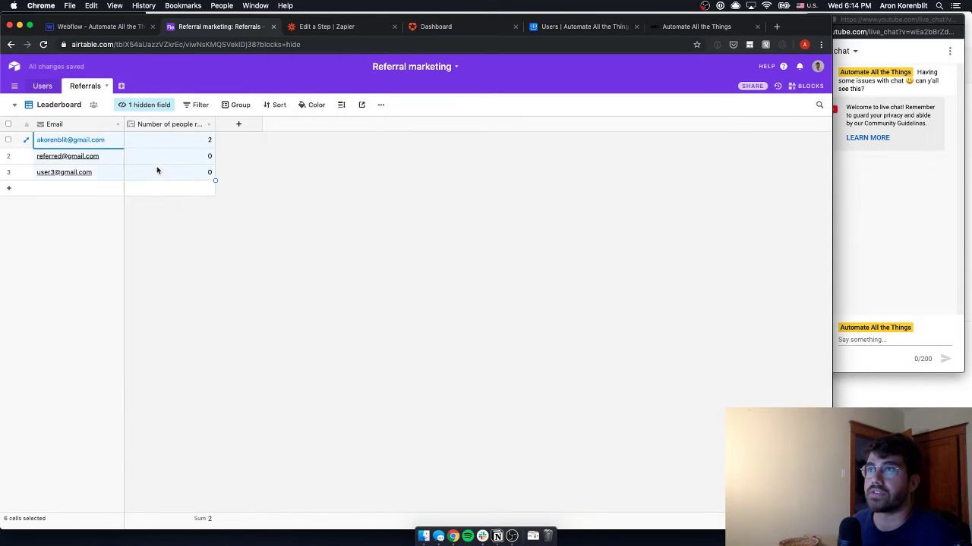
key("Escape")
left_click(361, 105)
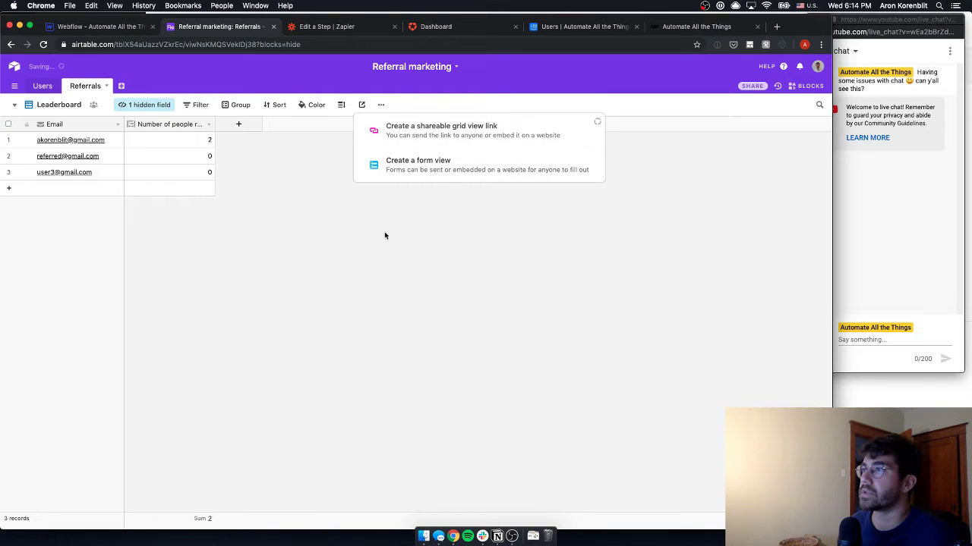
Create a private share link for Leaderboard and select its iframe embed code.
left_click(403, 144)
left_click(454, 174)
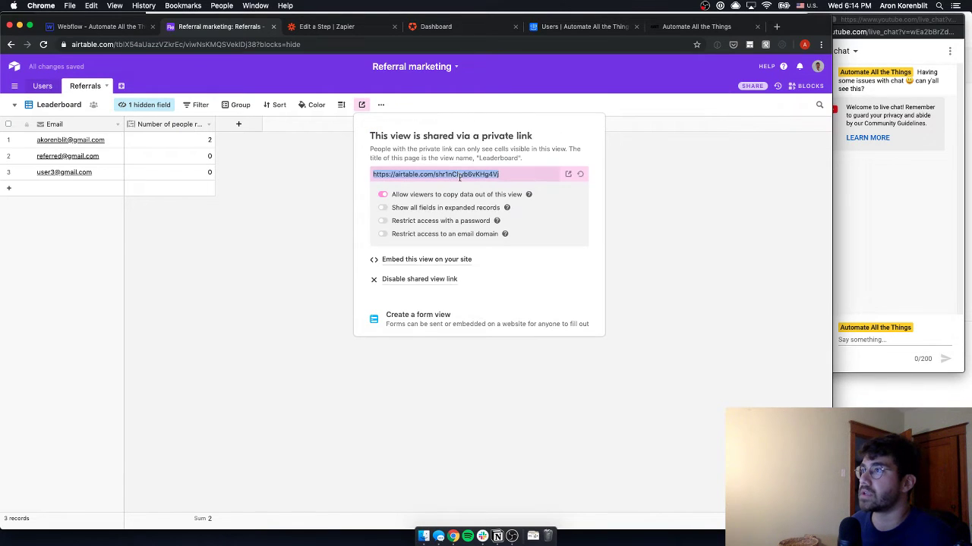
left_click(430, 259)
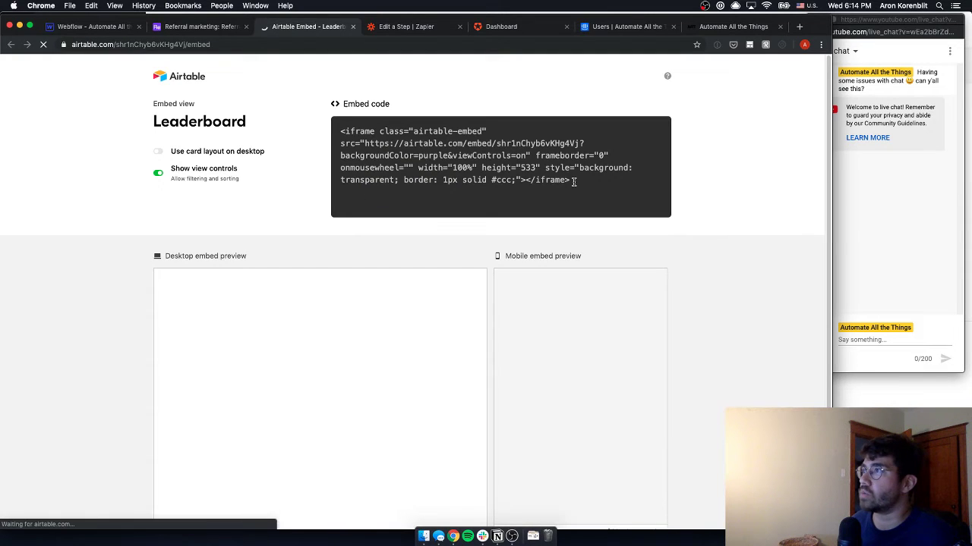
mouse_move(575, 182)
left_mouse_down()
mouse_move(347, 126)
mouse_move(534, 199)
mouse_move(570, 192)
left_mouse_up()
left_click(347, 126)
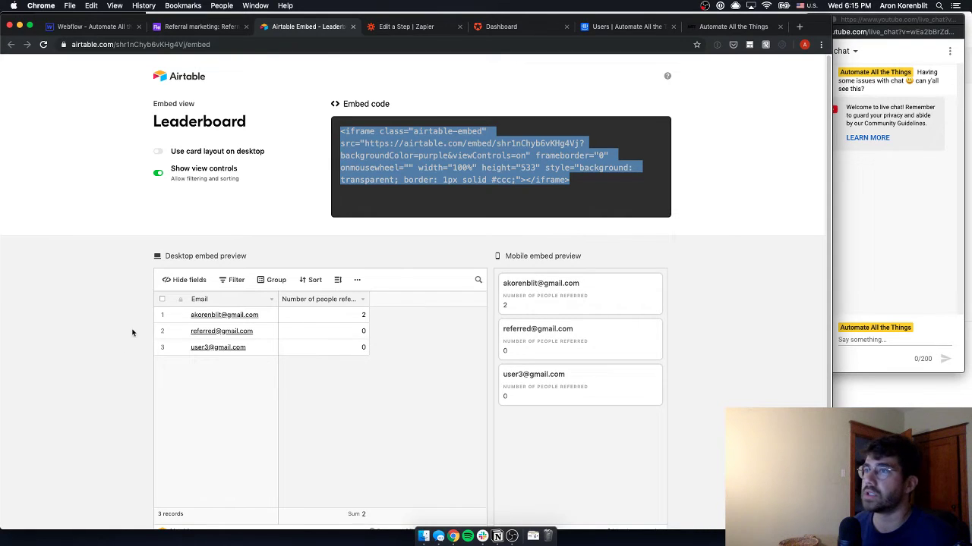
Inspect the embed preview, close the embed tab, and return to the Notion roadmap.
left_click_drag(299, 318, 247, 351)
left_click(278, 371)
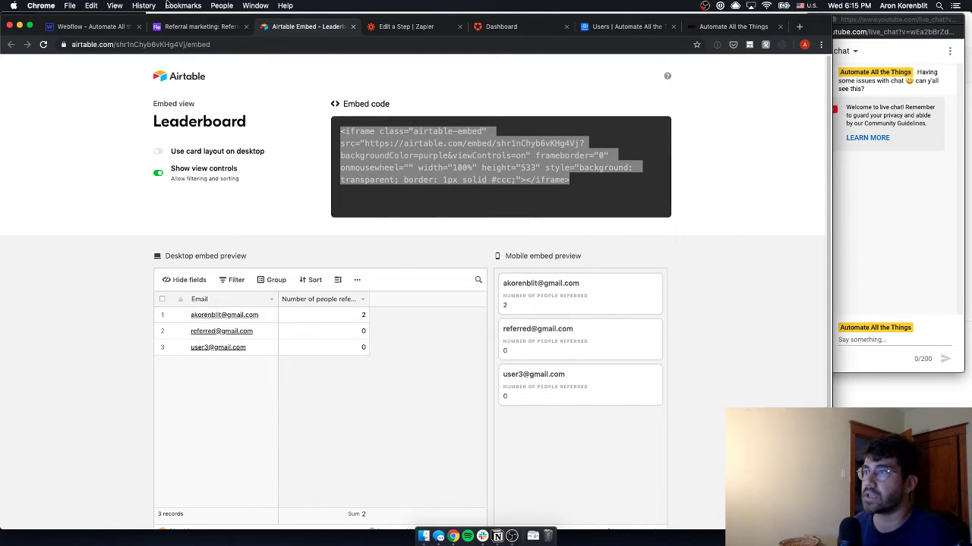
middle_click(293, 27)
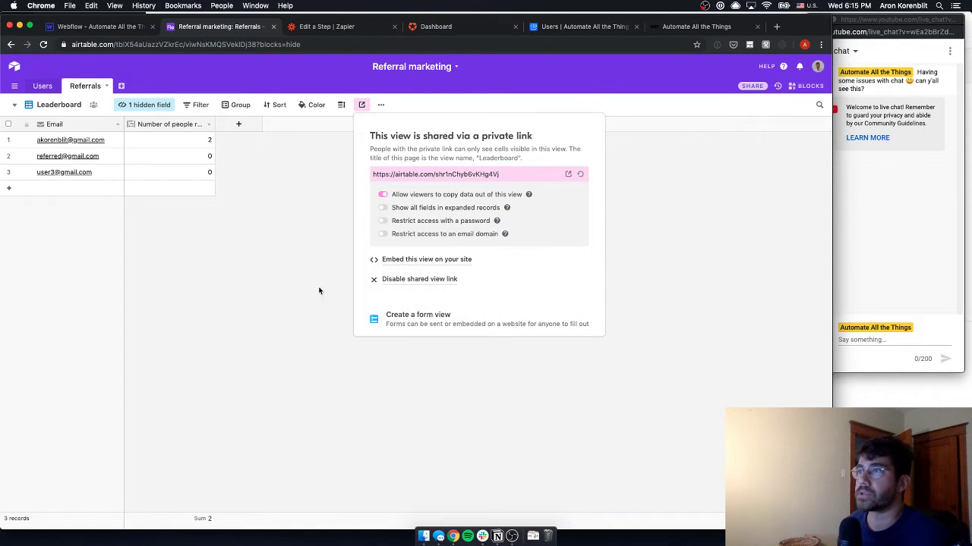
key("super+Tab")
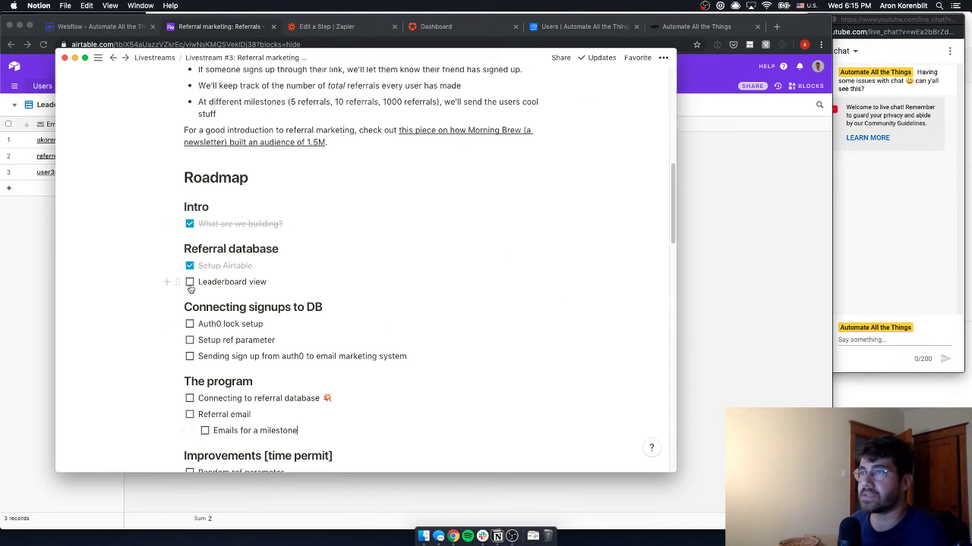
Tick off Leaderboard view under Referral database in the Notion Livestream #3 roadmap.
left_click(190, 282)
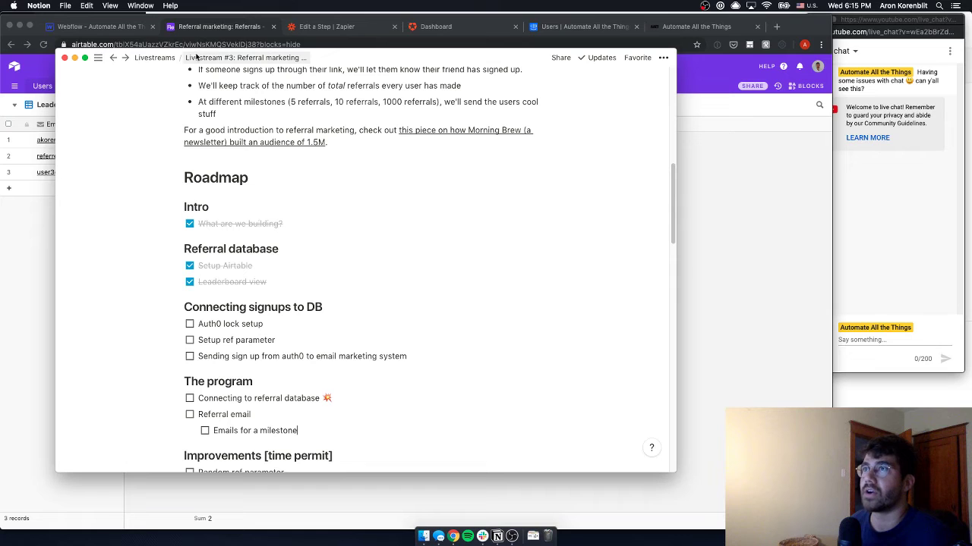
left_click_drag(509, 64, 535, 60)
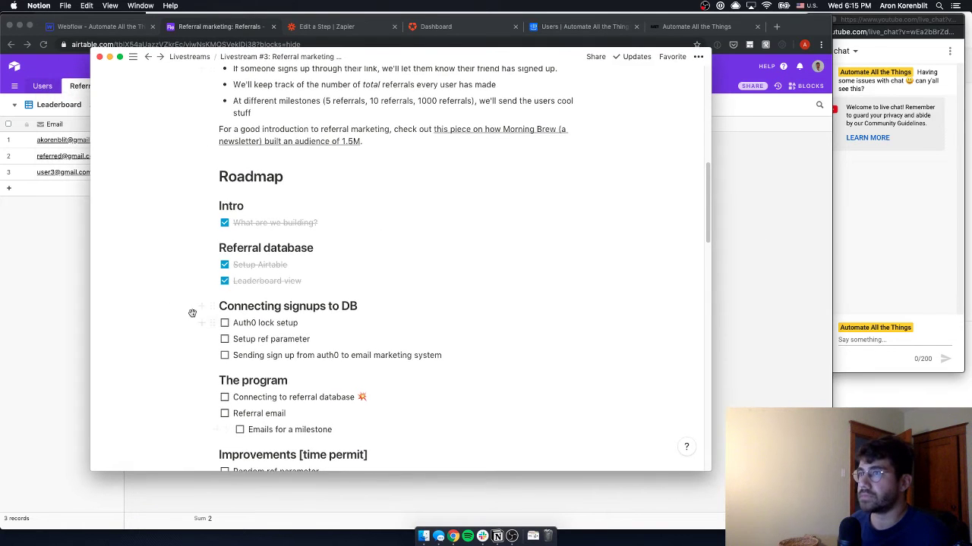
left_click(103, 298)
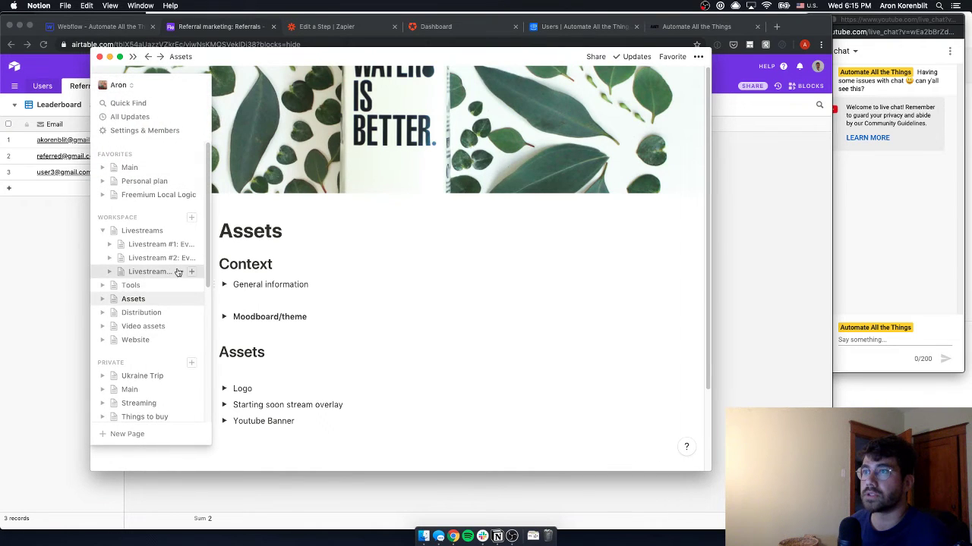
left_click(149, 272)
scroll(636, 338, "down", 10)
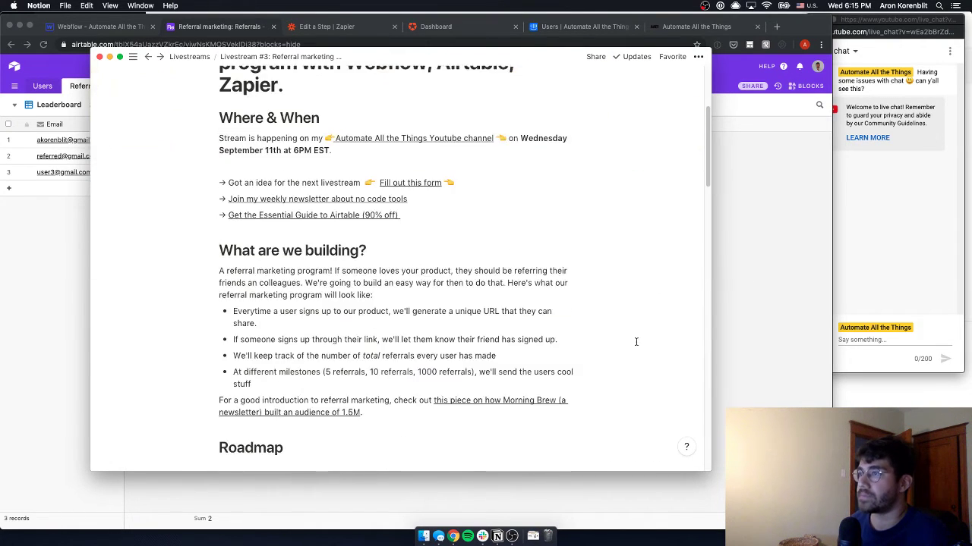
key("super+Tab")
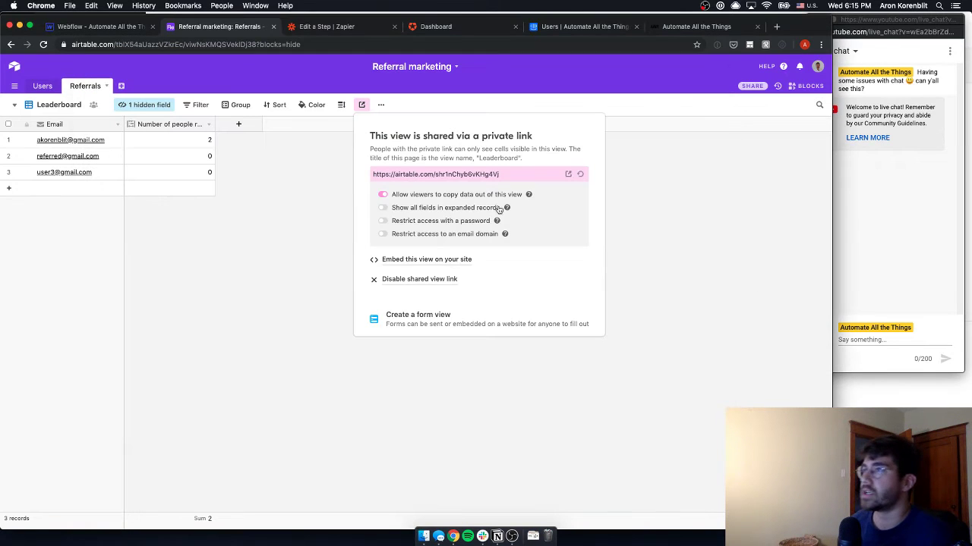
Close the Airtable sharing panel and bring the Webflow designer tab to the front.
left_click(181, 334)
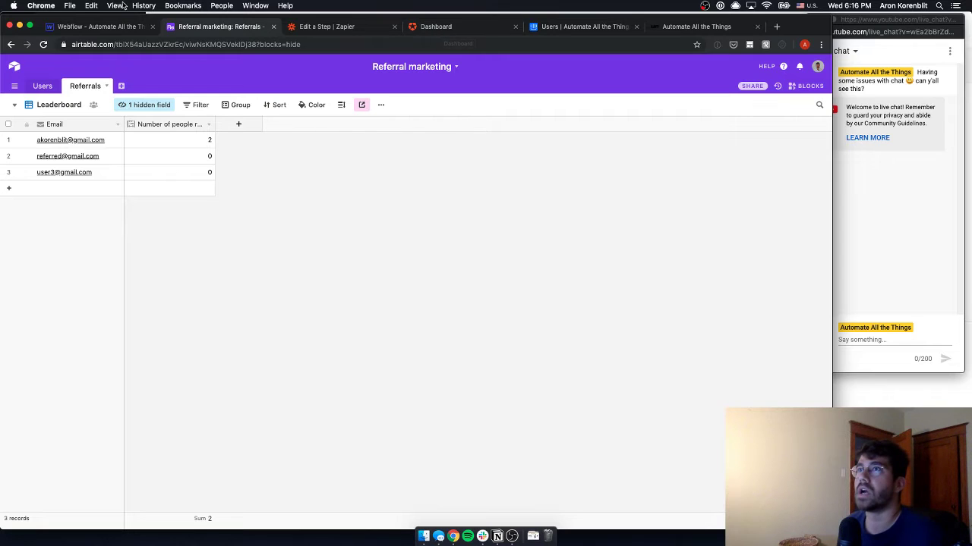
left_click(121, 27)
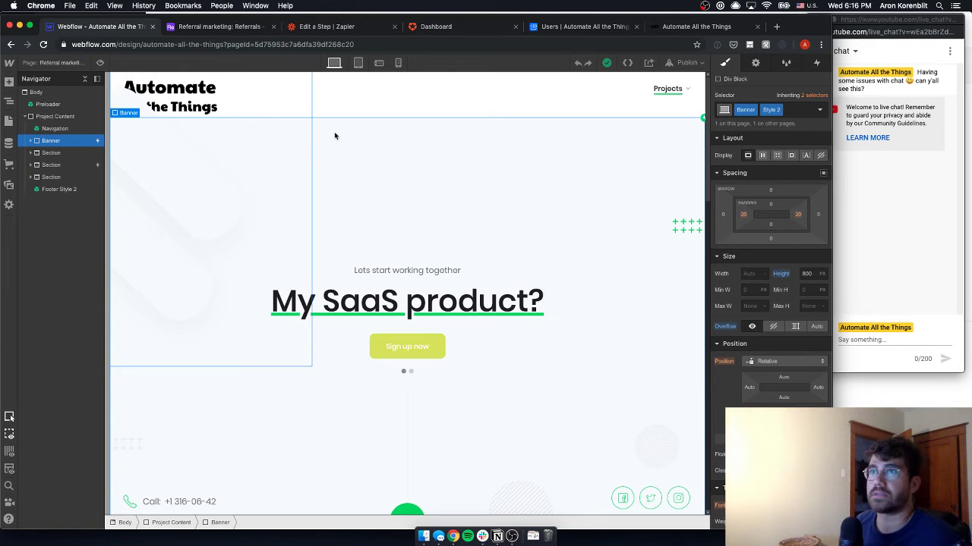
Preview the sign-up page and scroll through its design.
left_click(99, 62)
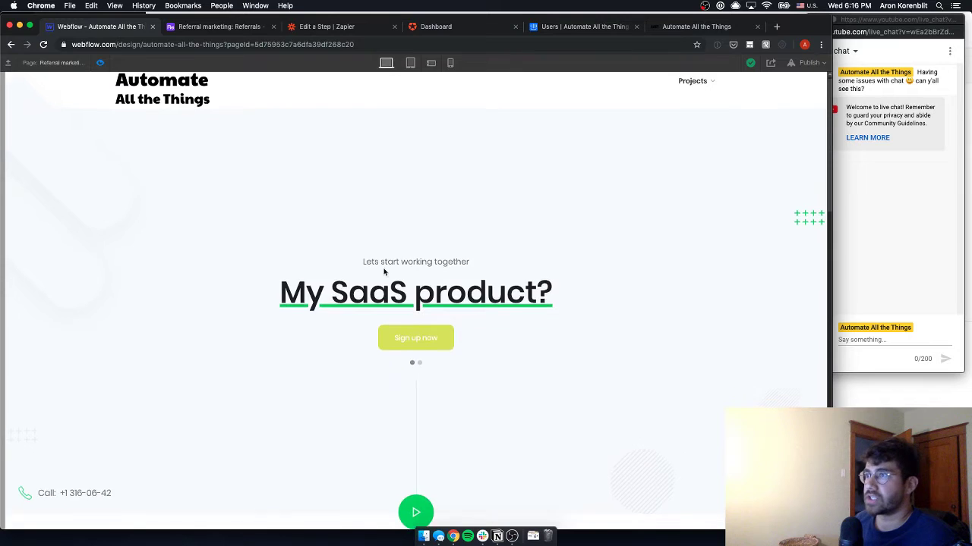
scroll(383, 271, "down", 1)
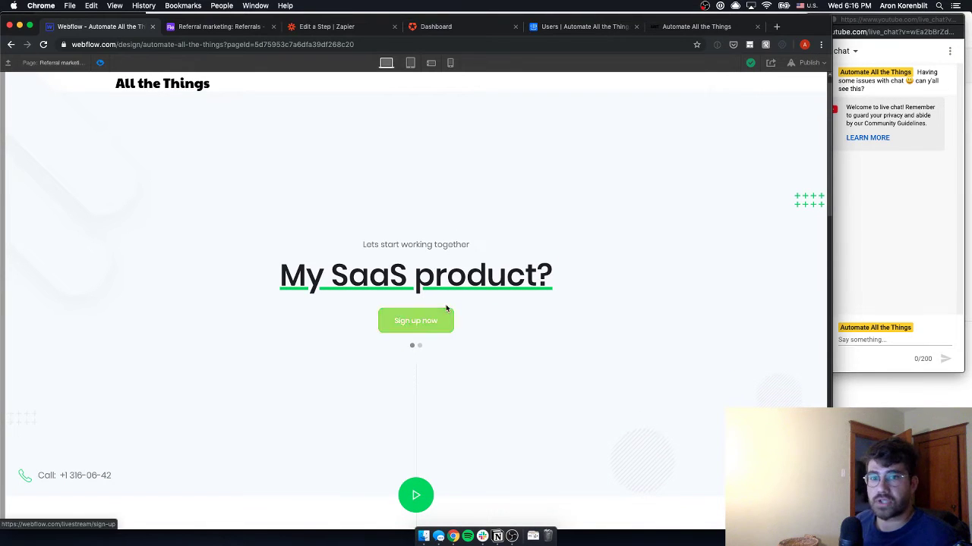
scroll(445, 308, "down", 2)
scroll(447, 147, "down", 5)
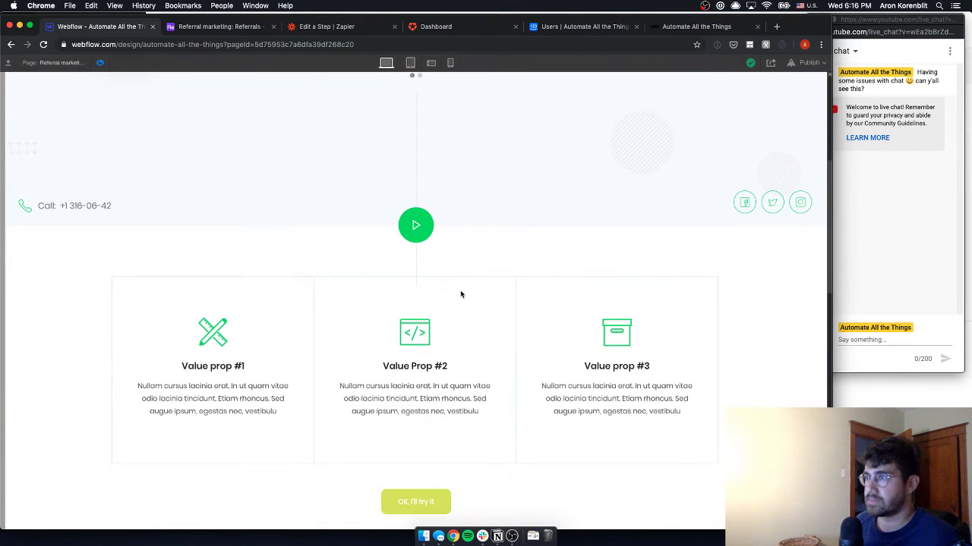
scroll(460, 294, "up", 4)
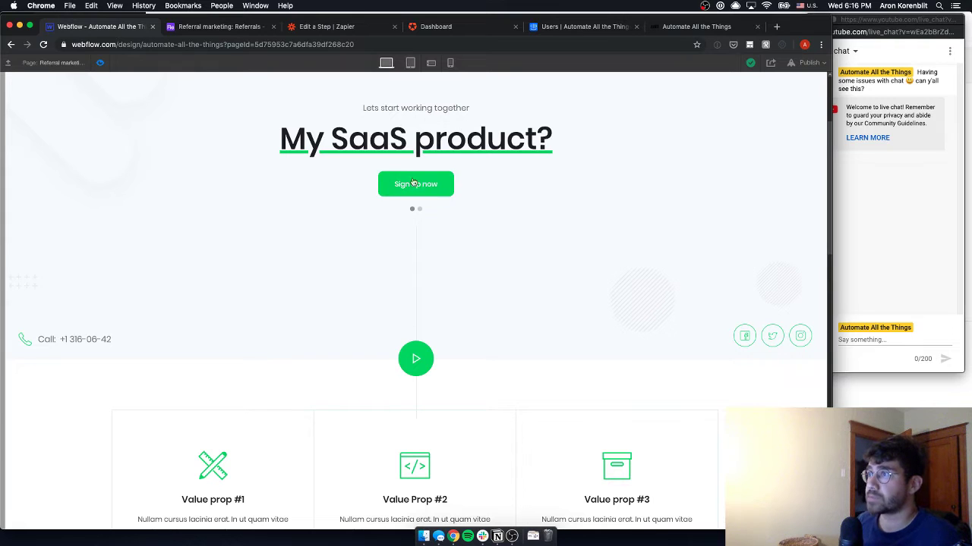
scroll(379, 282, "down", 7)
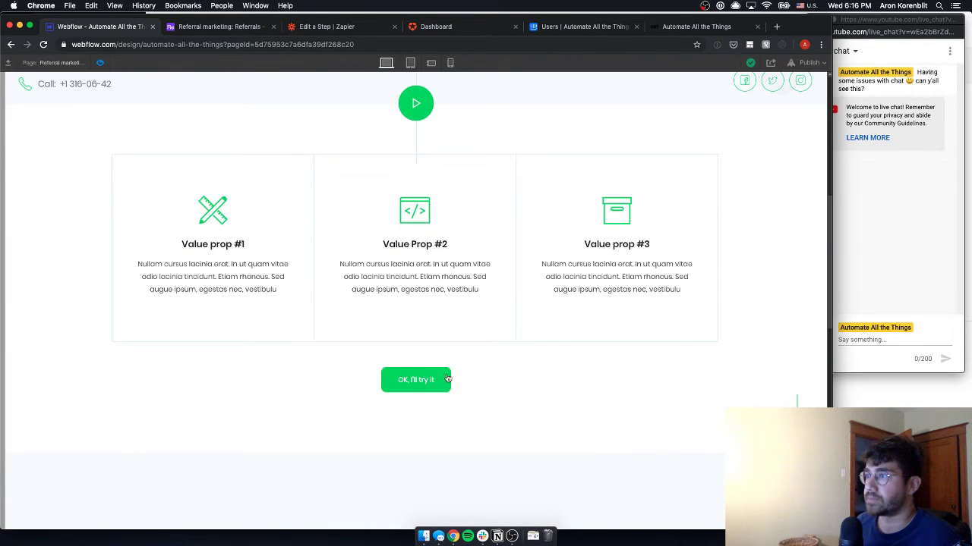
scroll(447, 378, "down", 17)
scroll(311, 357, "up", 8)
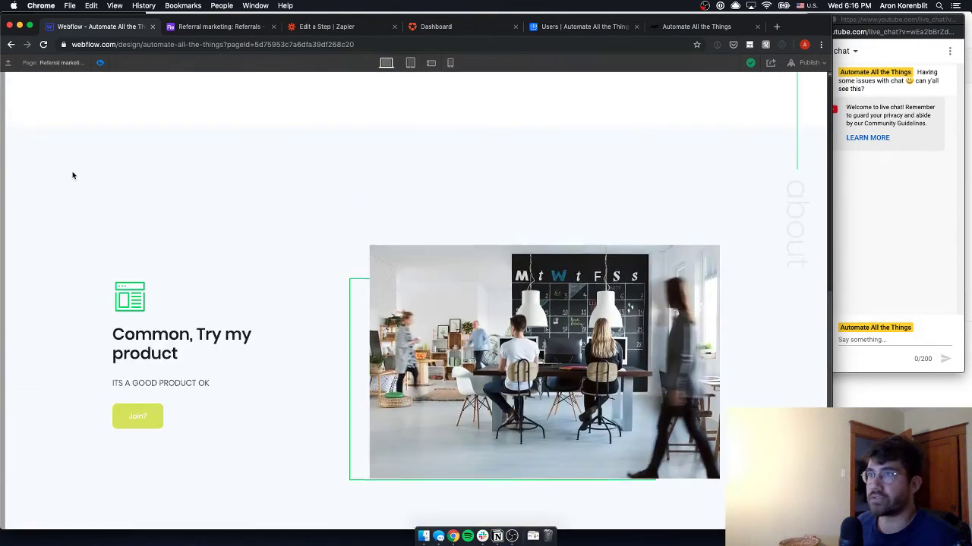
scroll(444, 435, "down", 4)
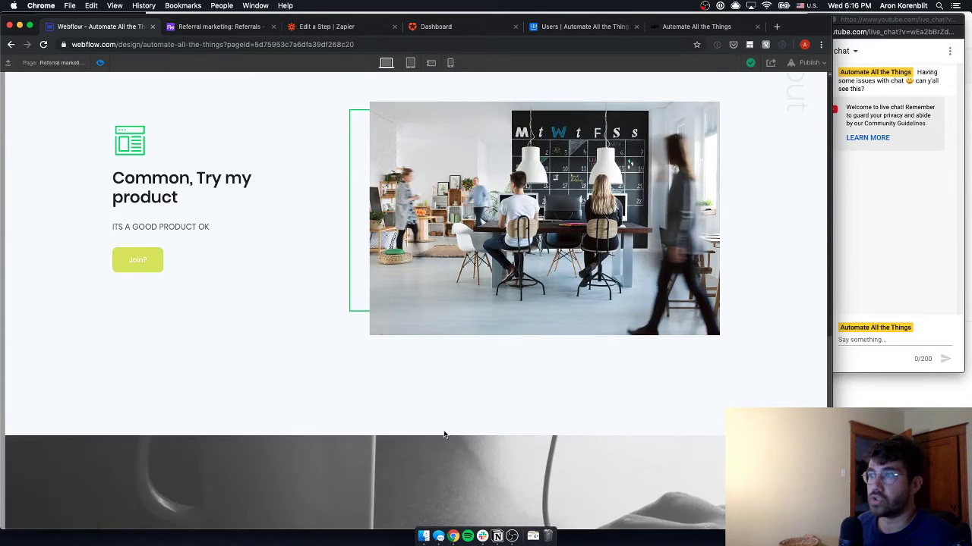
scroll(444, 434, "down", 5)
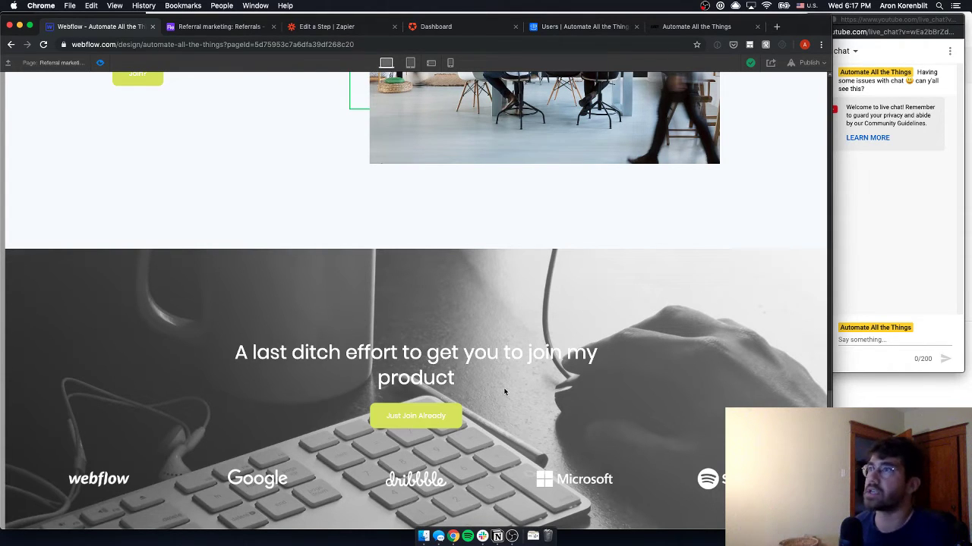
scroll(503, 392, "up", 1)
Glance at the Notion roadmap, return to the 'My SaaS product?' hero, then switch to Auth0.
key("super+Tab")
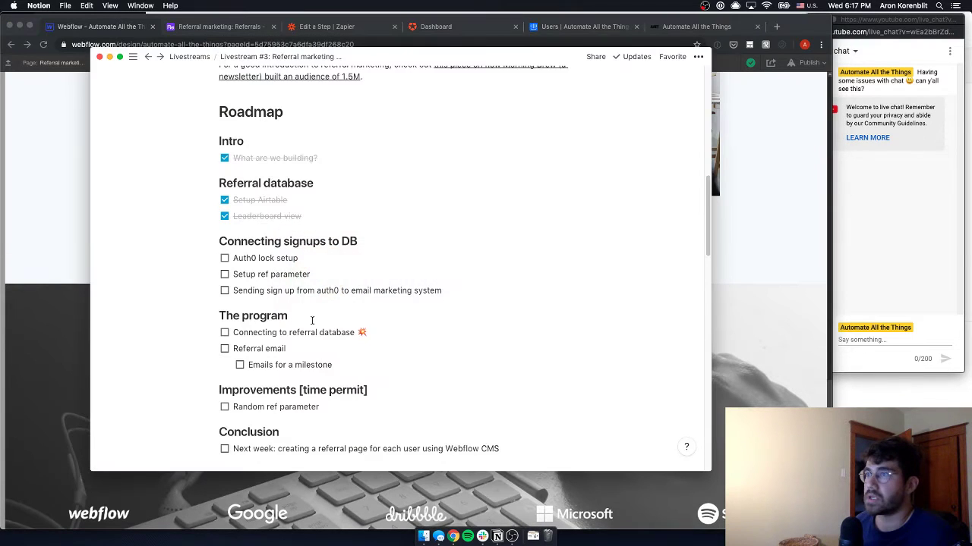
left_click(69, 273)
scroll(278, 314, "up", 10)
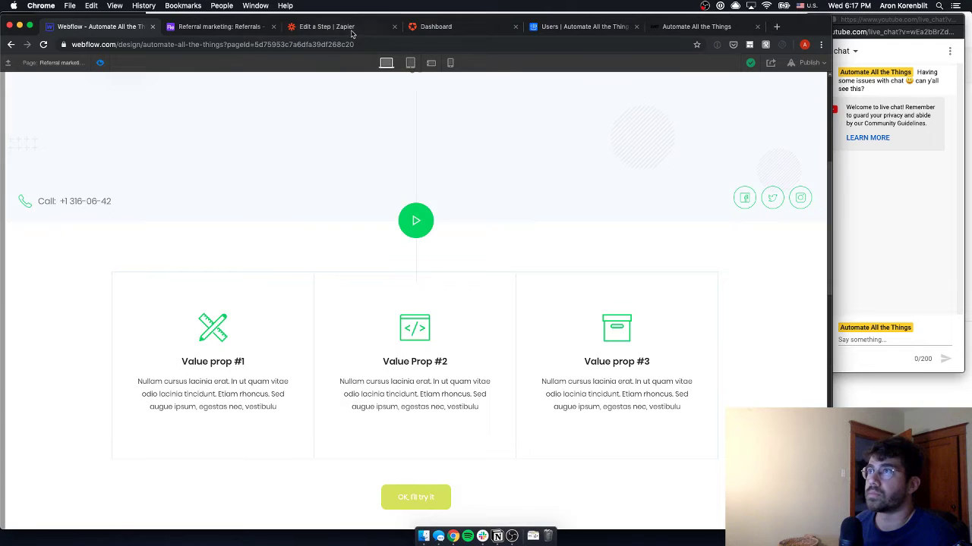
scroll(425, 234, "up", 8)
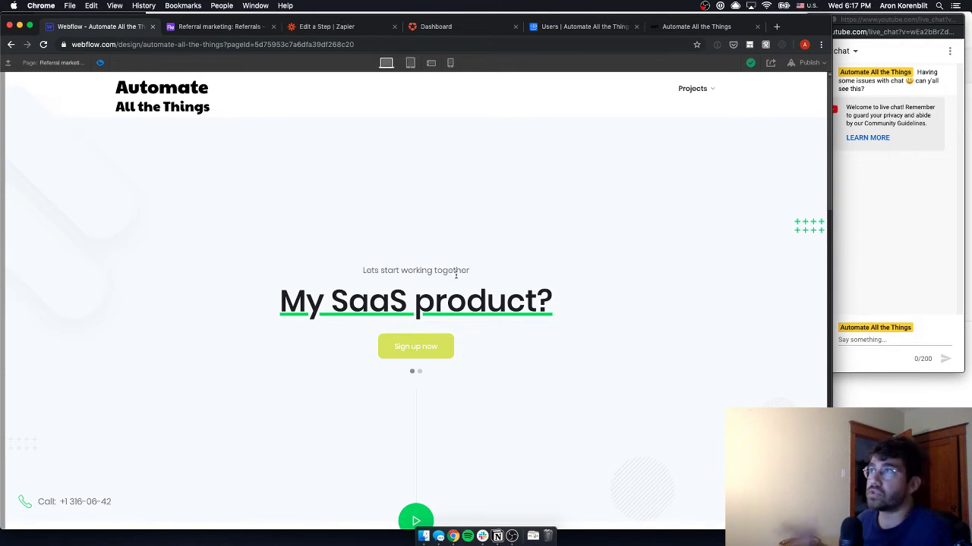
left_click(436, 27)
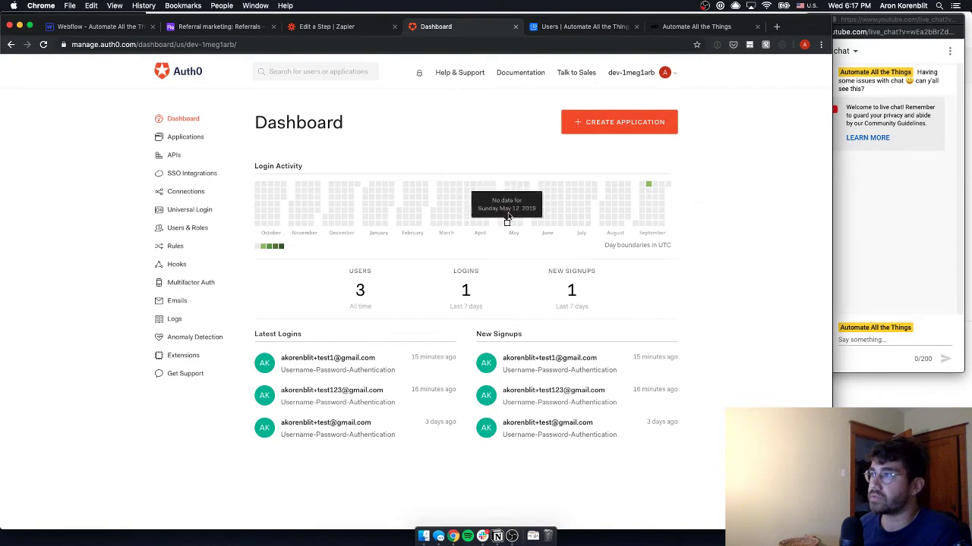
Open the test1 user's details and view their signup, verification and auth event history.
left_click(318, 367)
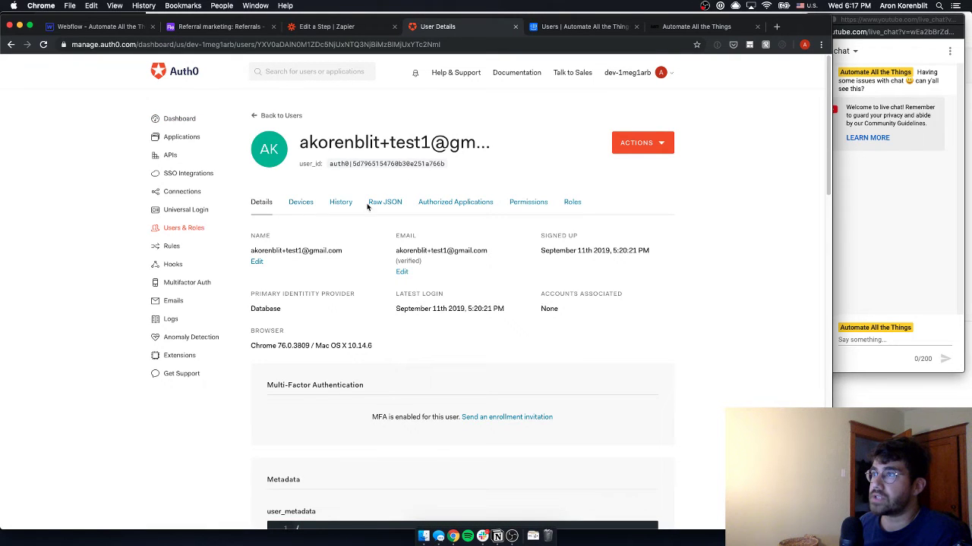
scroll(388, 367, "down", 3)
scroll(388, 367, "down", 5)
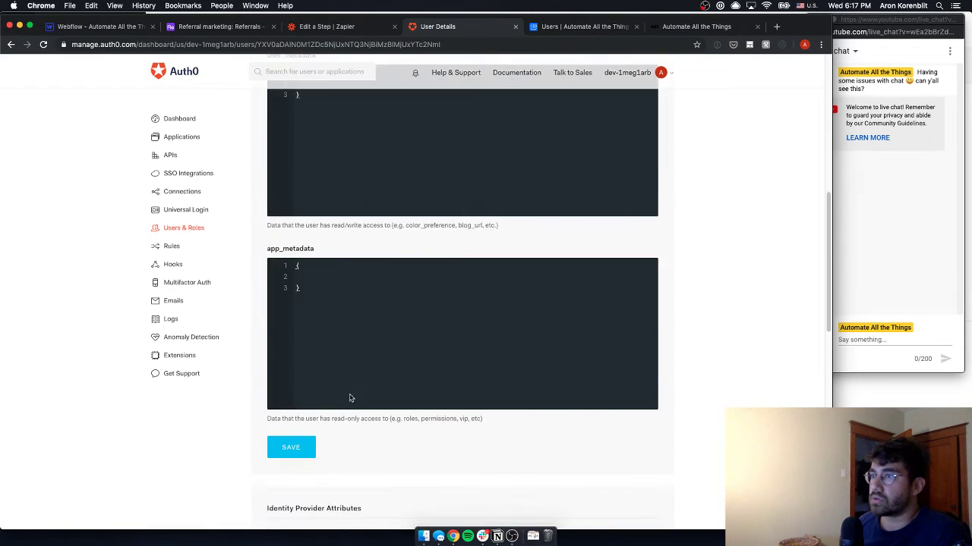
scroll(353, 334, "up", 6)
left_click(339, 148)
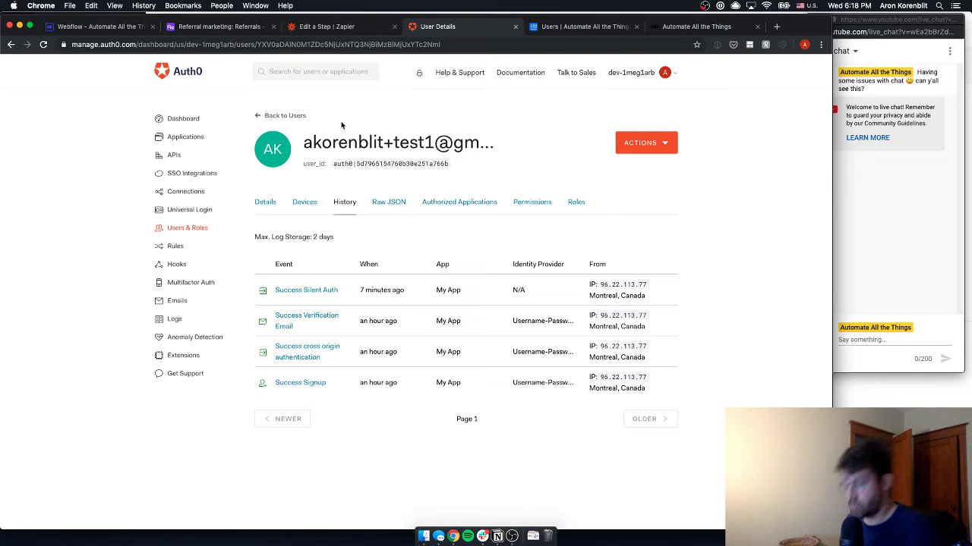
Google 'auth0 lock sample code' in a new tab and open the Lock v11 for Web docs.
key("ctrl+t")
type("auth")
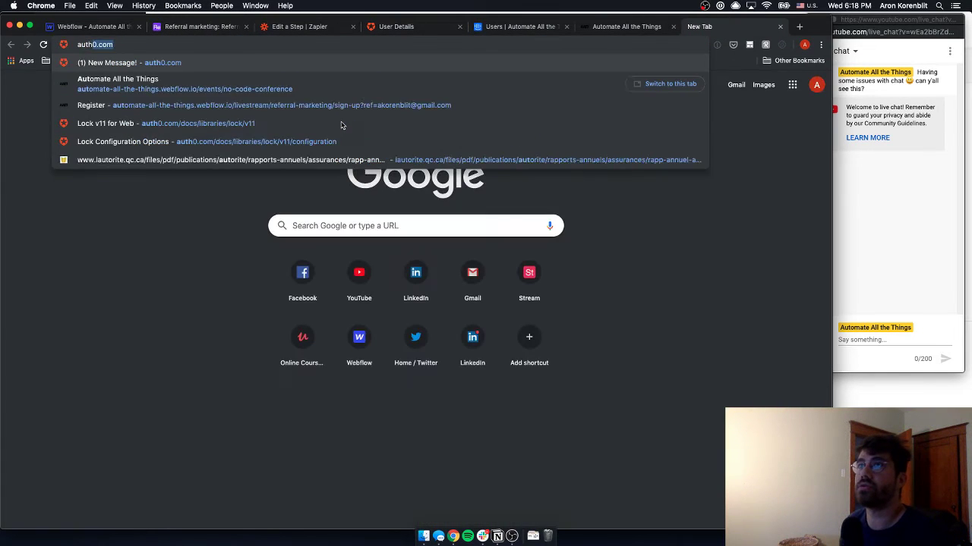
type("0 lock")
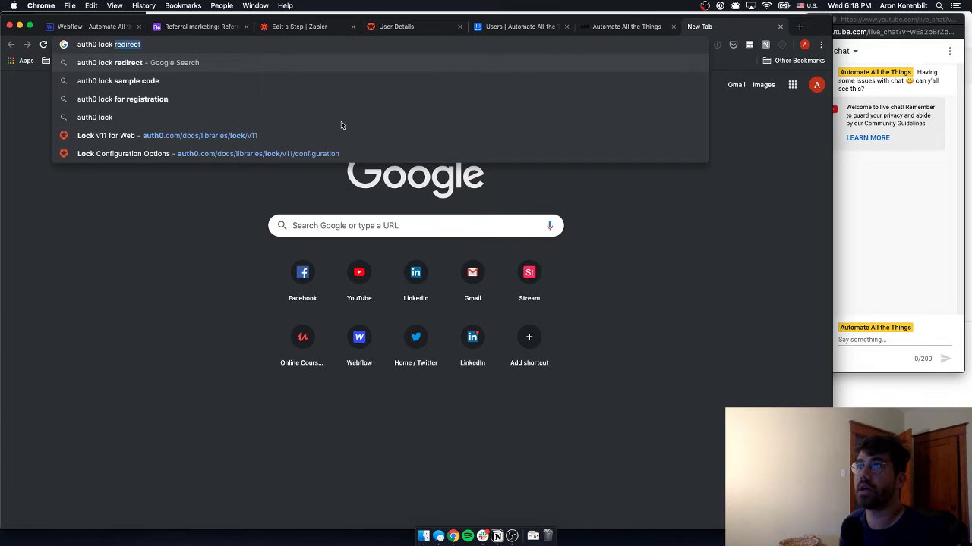
type(" sample code")
key("Return")
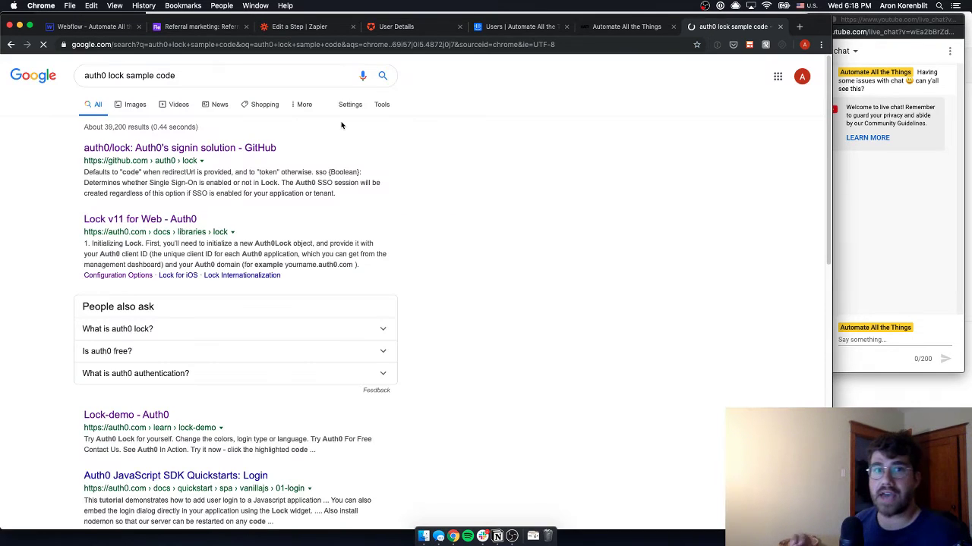
left_click(88, 229)
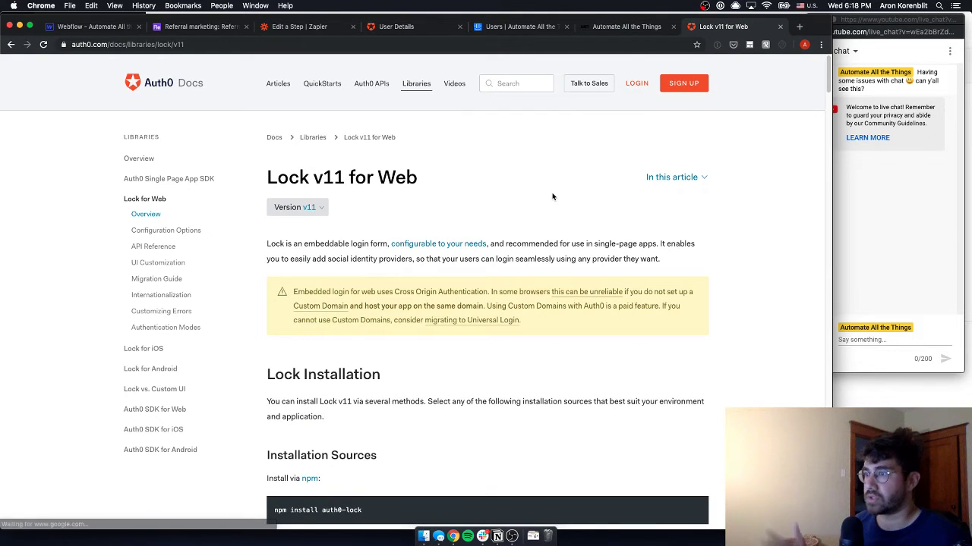
Scroll the Lock v11 docs and find-in-page for 'lock'.
scroll(552, 196, "down", 15)
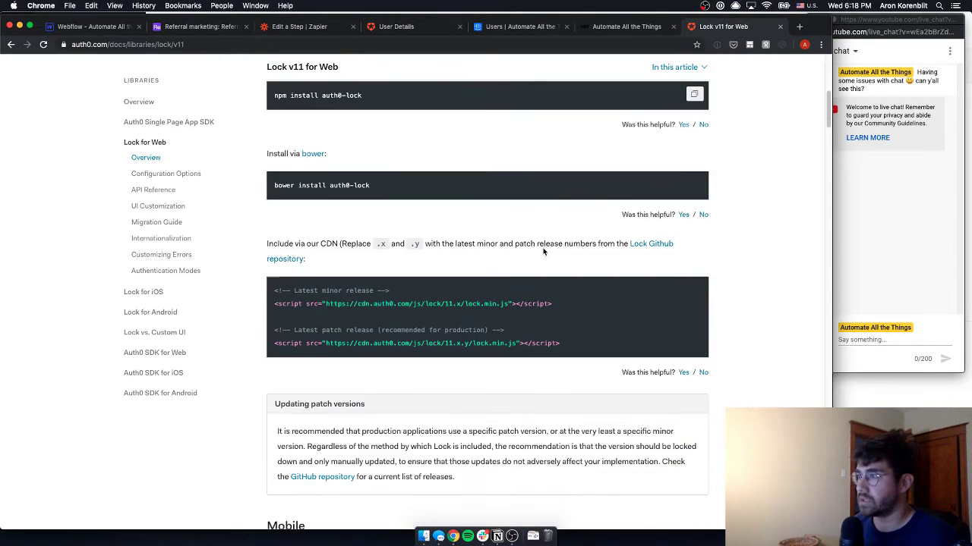
scroll(543, 252, "down", 15)
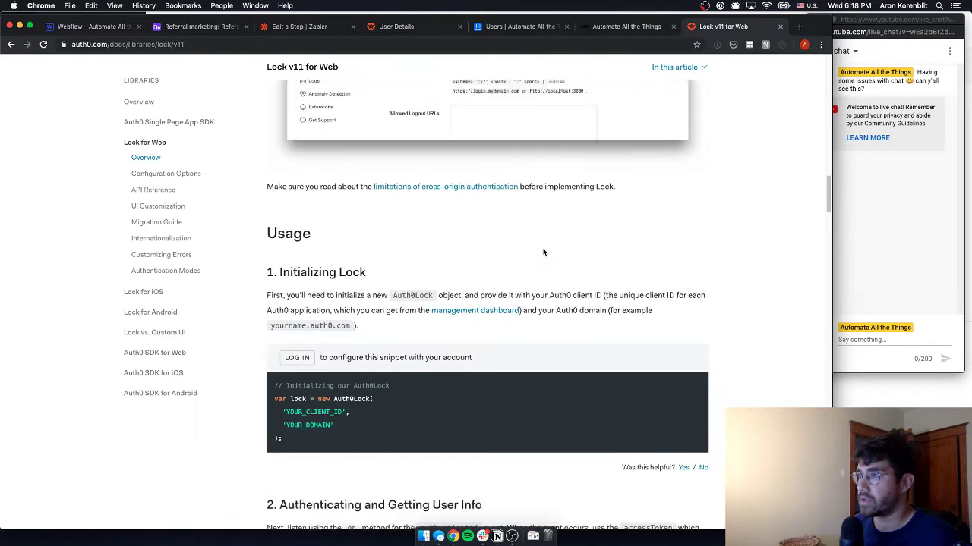
scroll(542, 251, "down", 15)
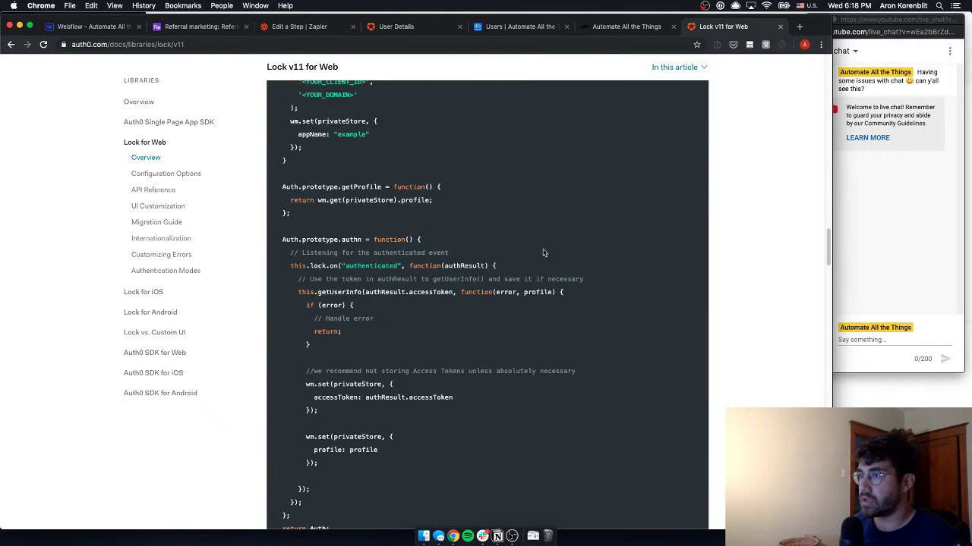
key("super+f")
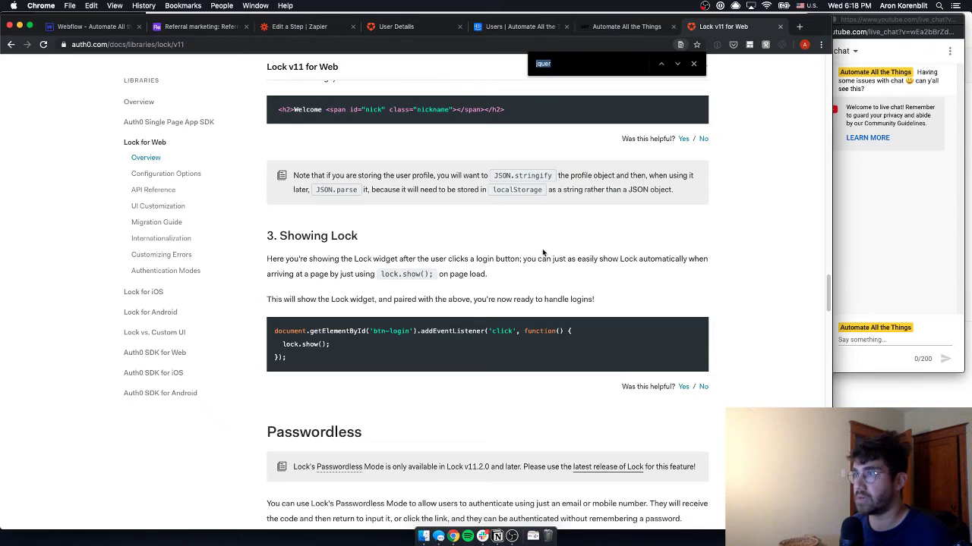
scroll(542, 249, "down", 2)
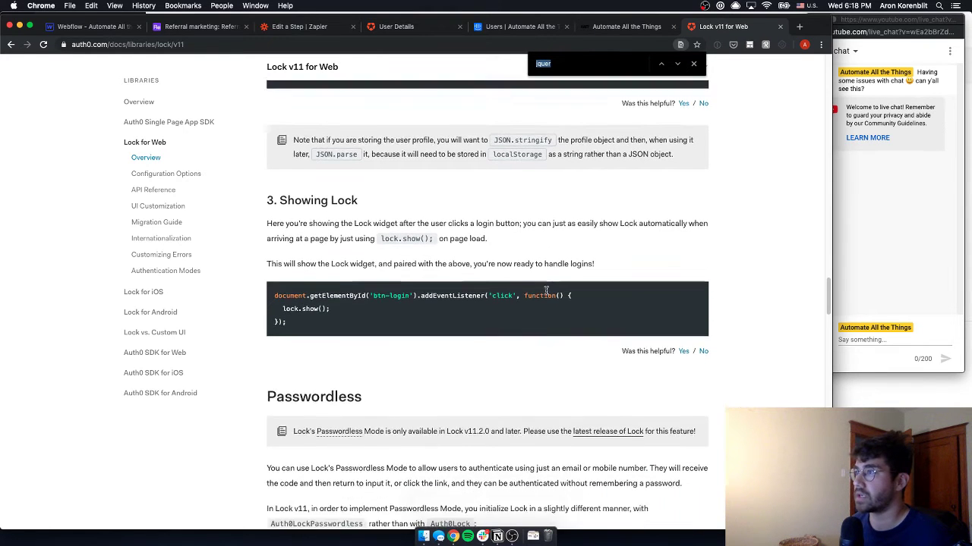
scroll(545, 293, "down", 20)
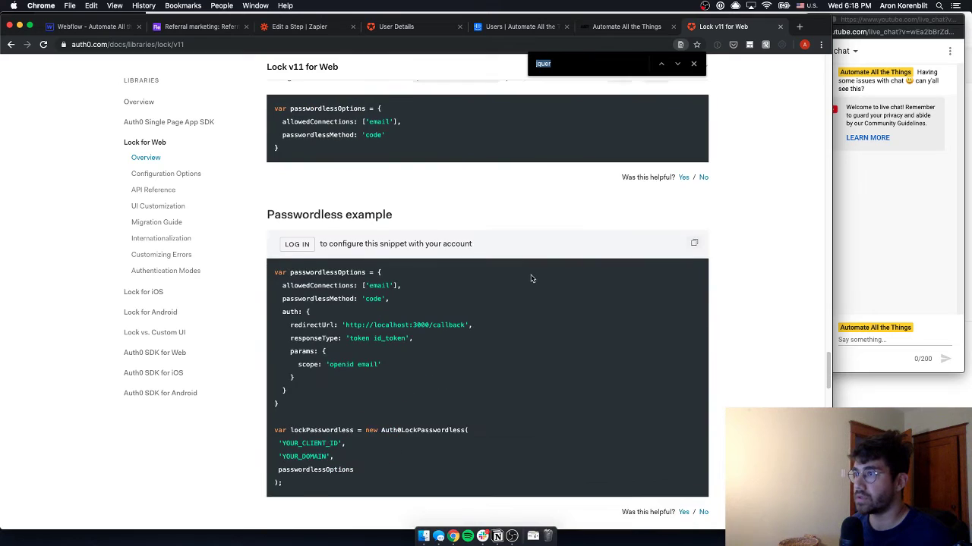
scroll(532, 279, "down", 15)
type("lock")
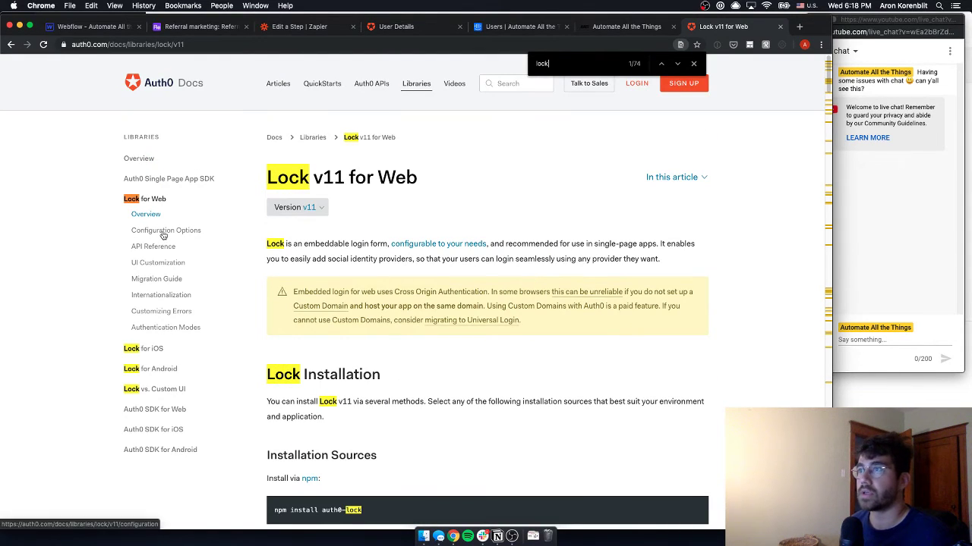
scroll(397, 353, "down", 5)
scroll(397, 353, "down", 5)
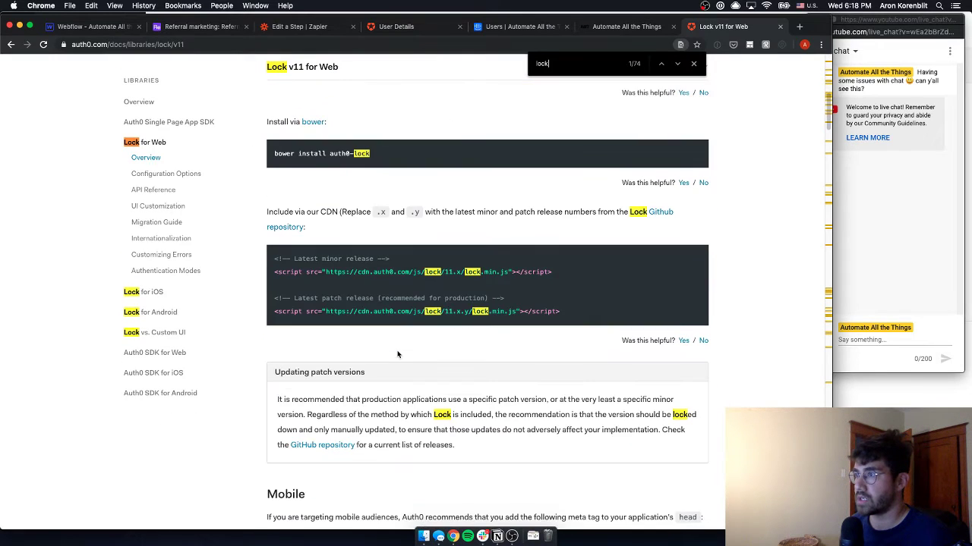
scroll(397, 397, "down", 7)
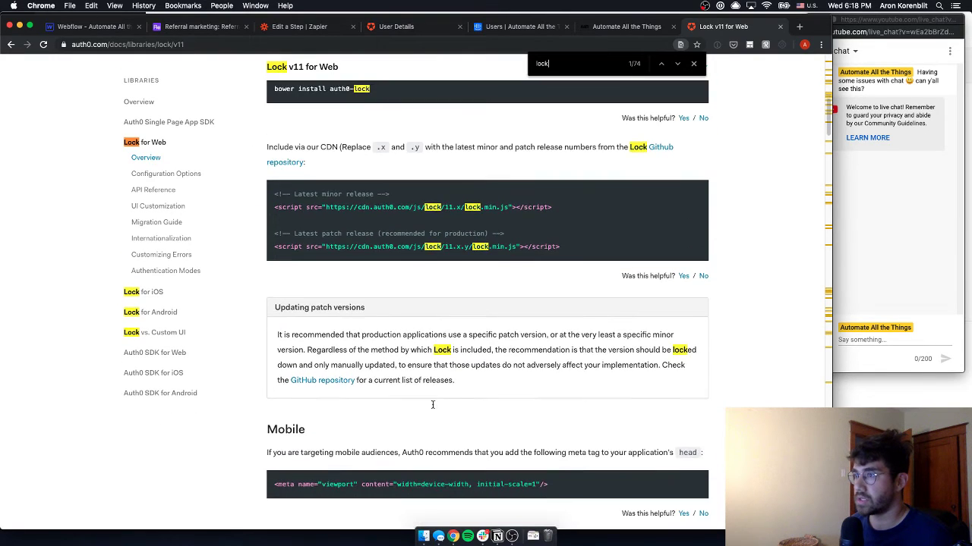
scroll(504, 371, "down", 1)
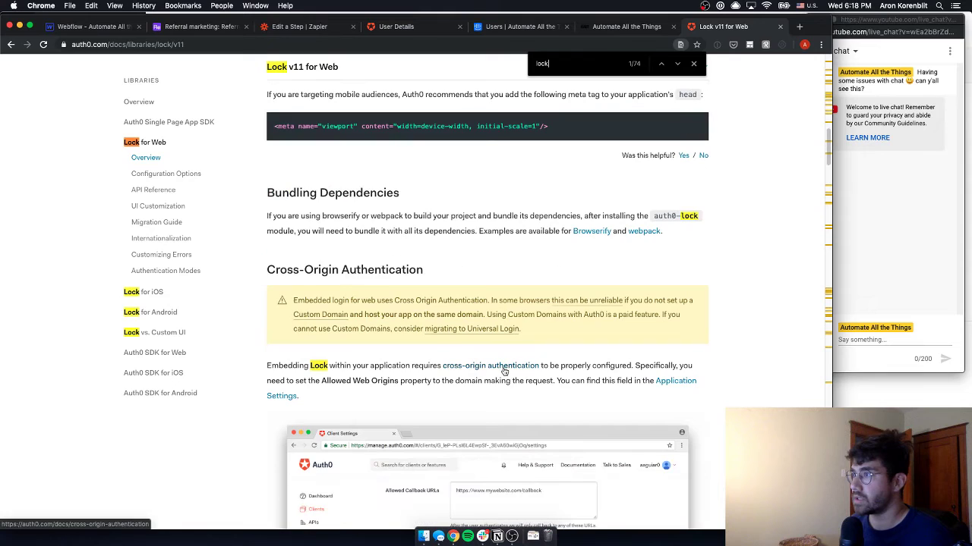
Search the page for 'options' (9 matches) and scroll down to the More Examples snippet.
type("options")
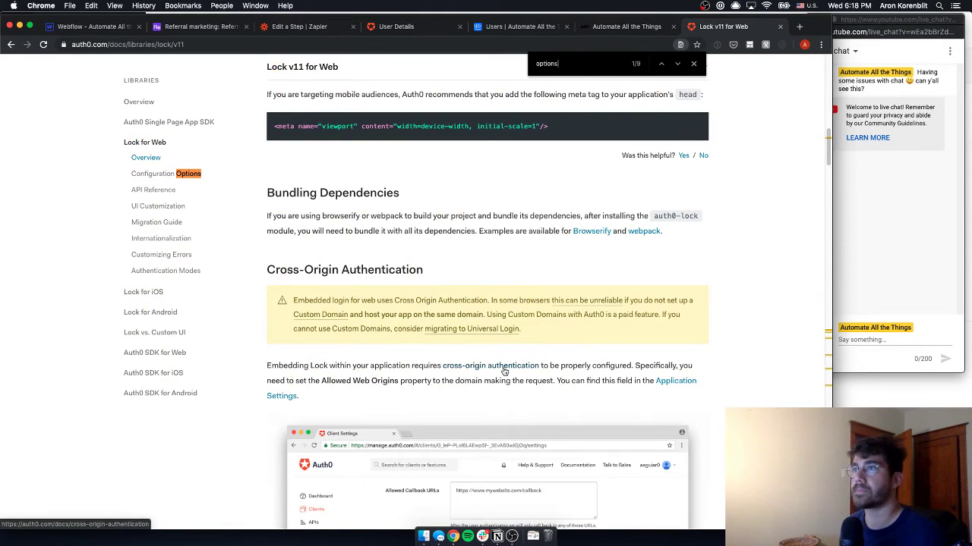
scroll(507, 369, "down", 2)
scroll(509, 366, "down", 8)
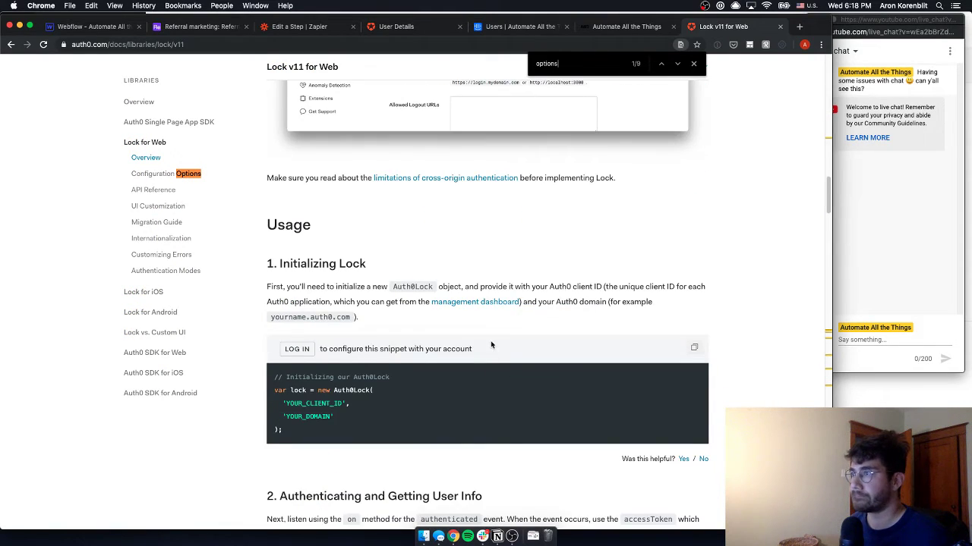
scroll(491, 345, "down", 7)
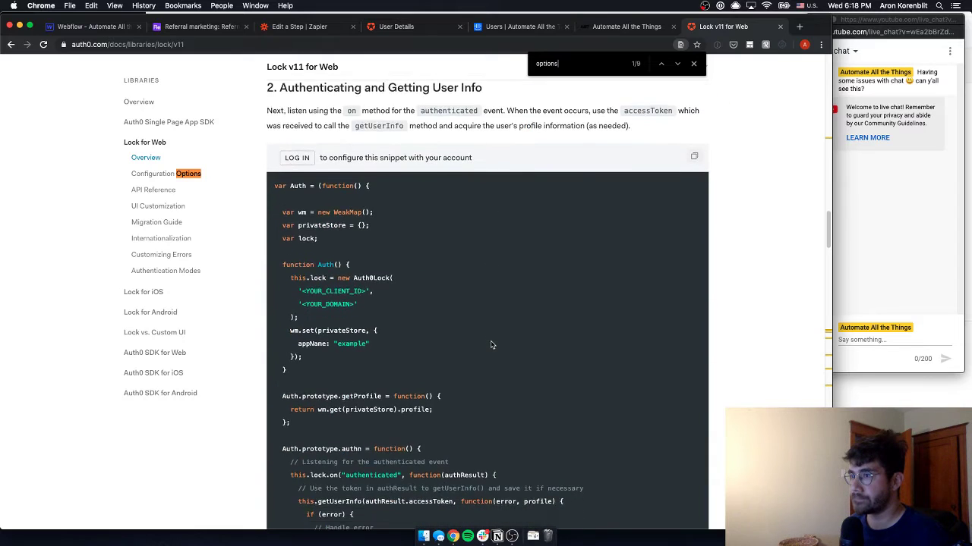
scroll(491, 345, "down", 10)
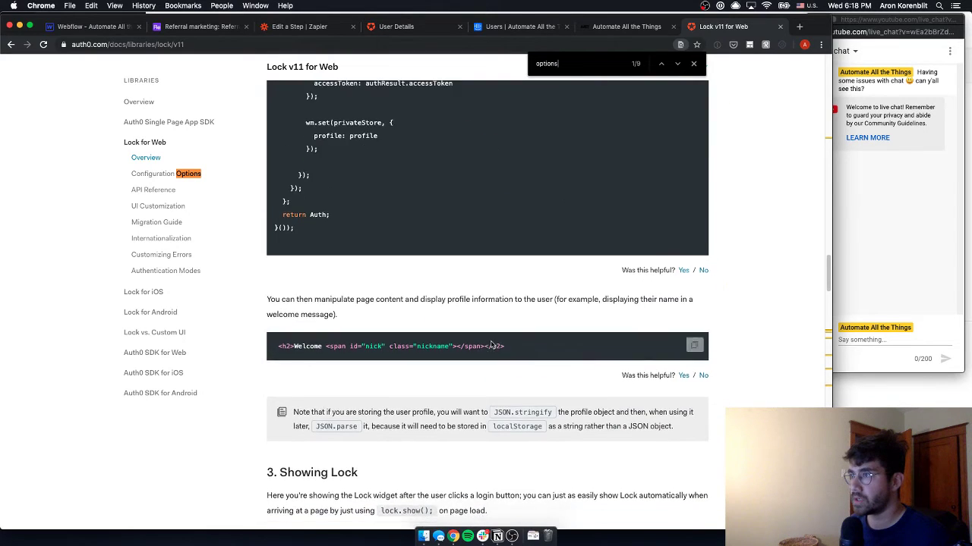
scroll(492, 345, "down", 5)
scroll(481, 330, "down", 12)
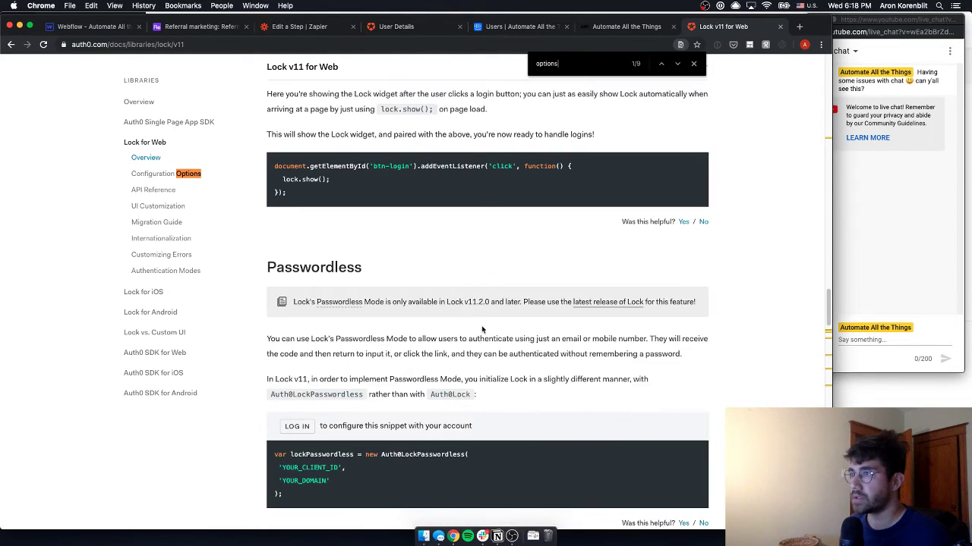
scroll(481, 330, "down", 4)
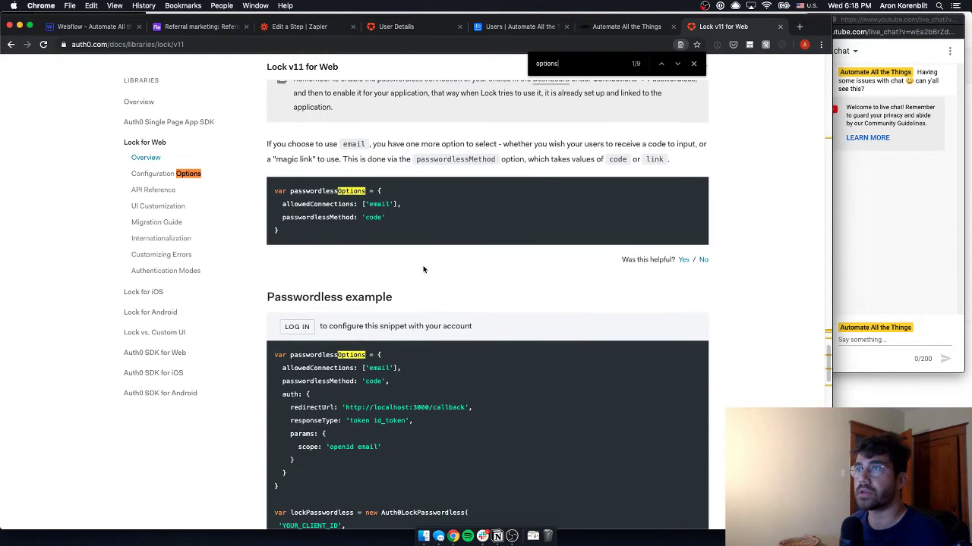
scroll(465, 302, "down", 1)
scroll(465, 303, "down", 8)
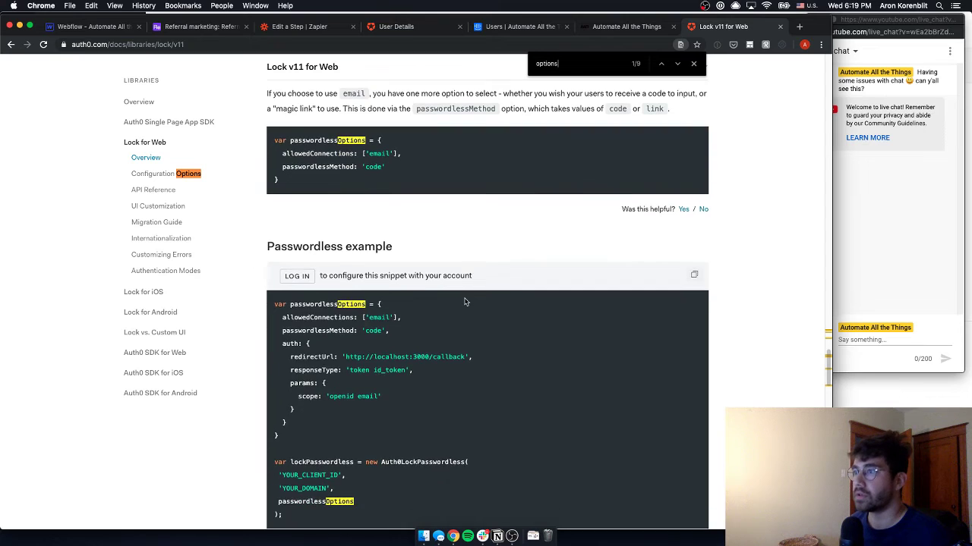
scroll(465, 299, "down", 15)
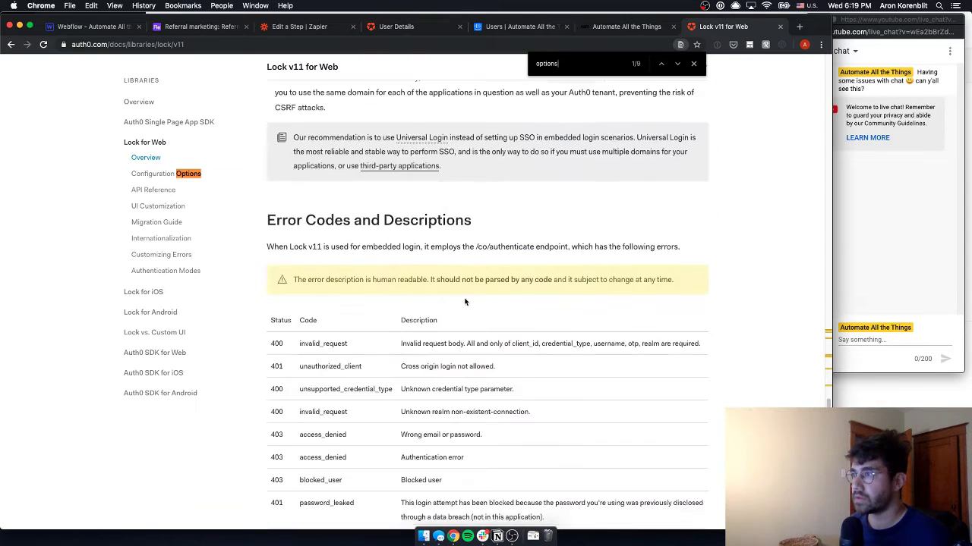
scroll(466, 302, "down", 2)
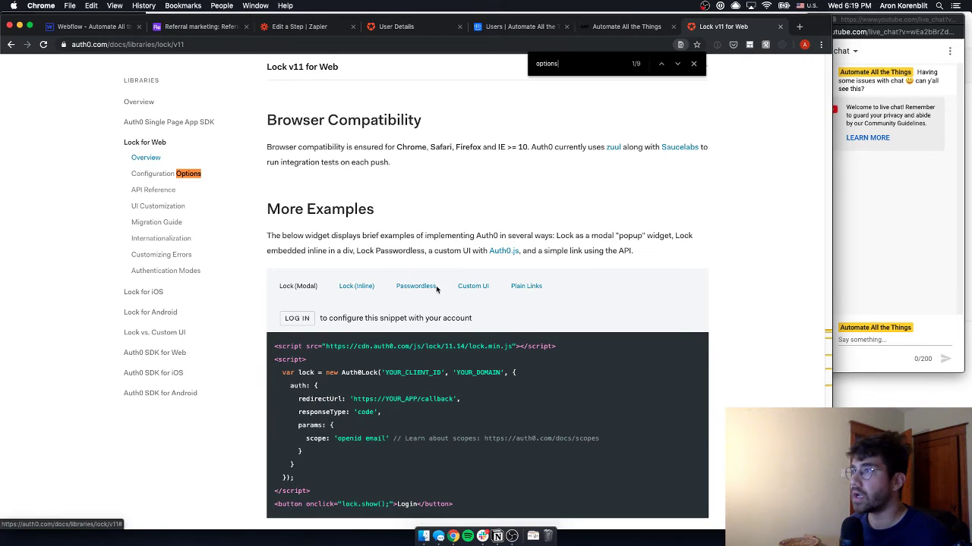
Select the example Lock snippet, then search the page for 'register', which finds 0 matches.
scroll(521, 289, "down", 4)
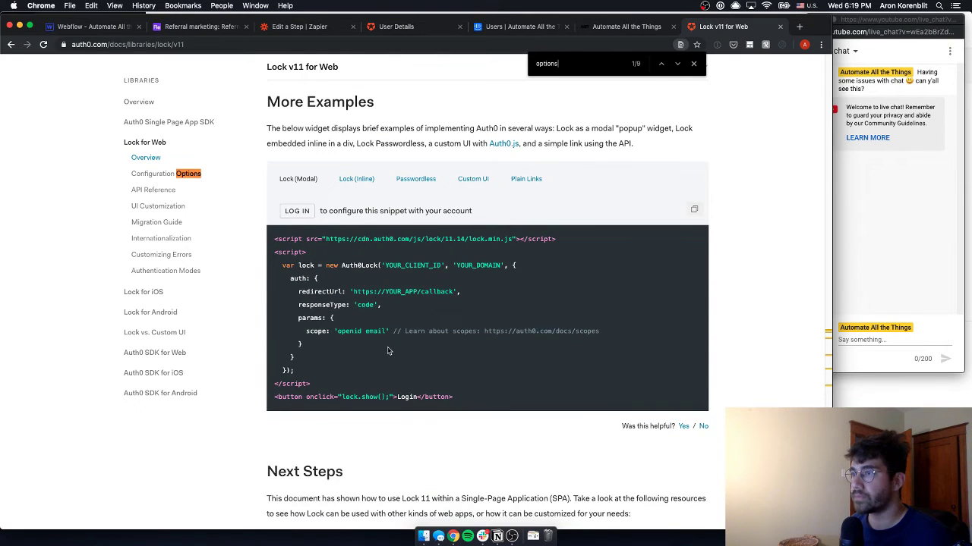
scroll(392, 356, "down", 10)
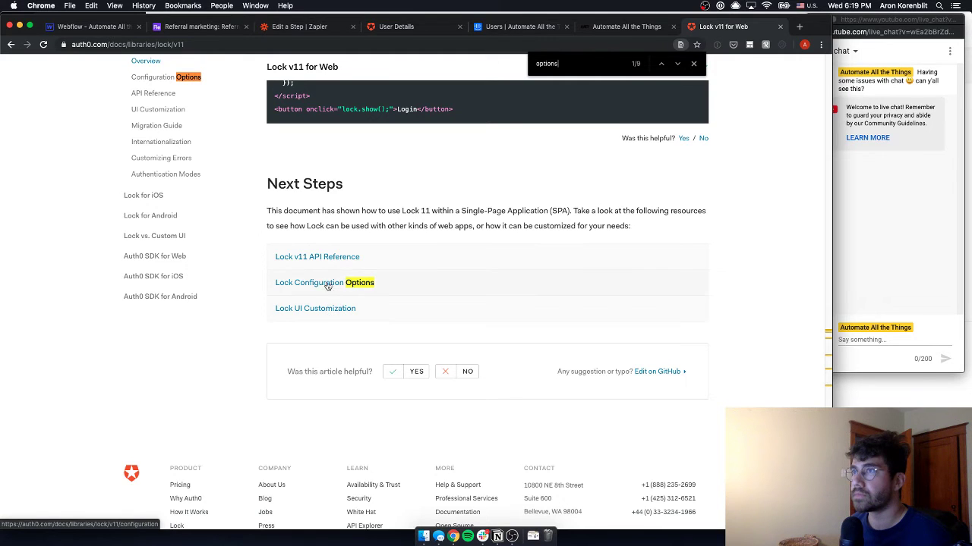
scroll(325, 282, "up", 4)
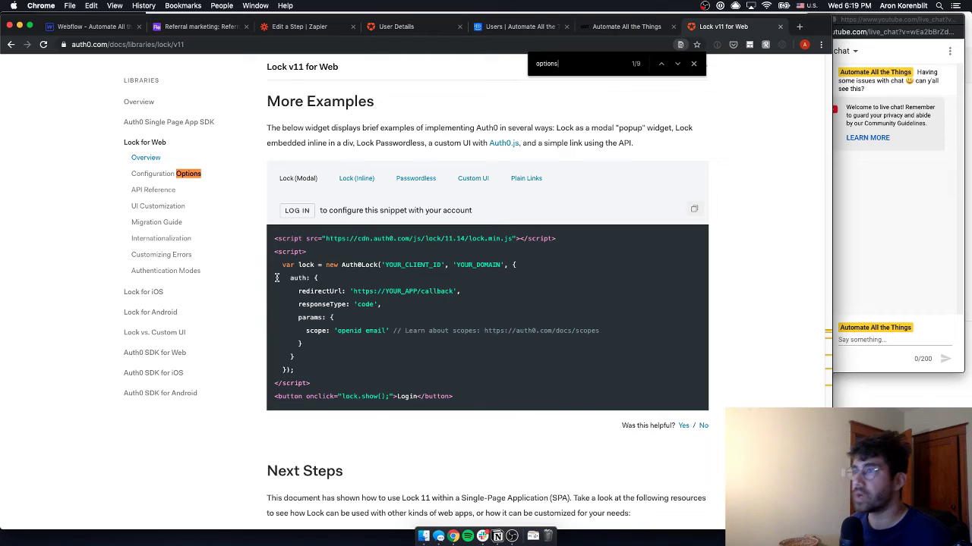
left_click_drag(274, 237, 483, 397)
left_click(477, 390)
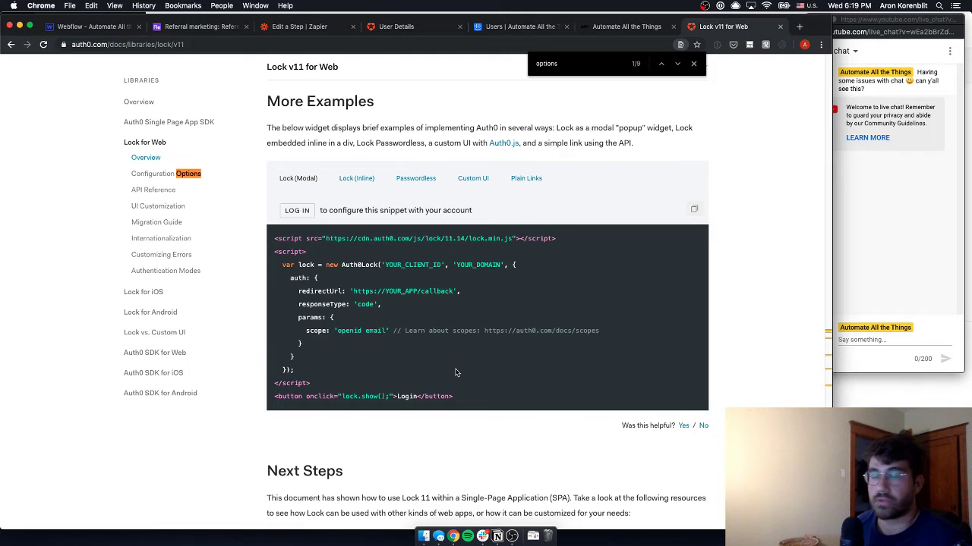
key("super+f")
type("register")
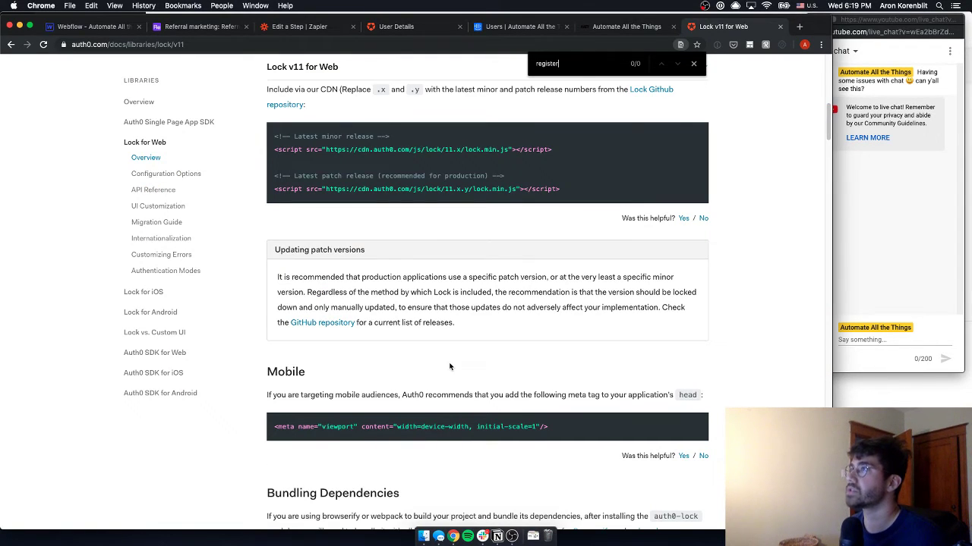
Google 'lock documentation register auth0' and open the Lock Configuration Options page.
left_click(214, 44)
type("kicj")
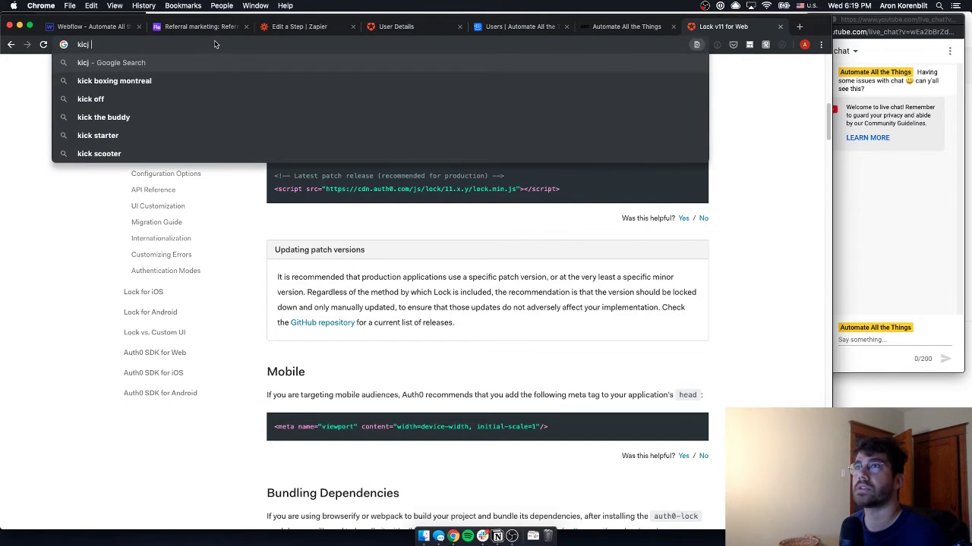
key("BackSpace")
key("BackSpace")
key("BackSpace")
type("lock ")
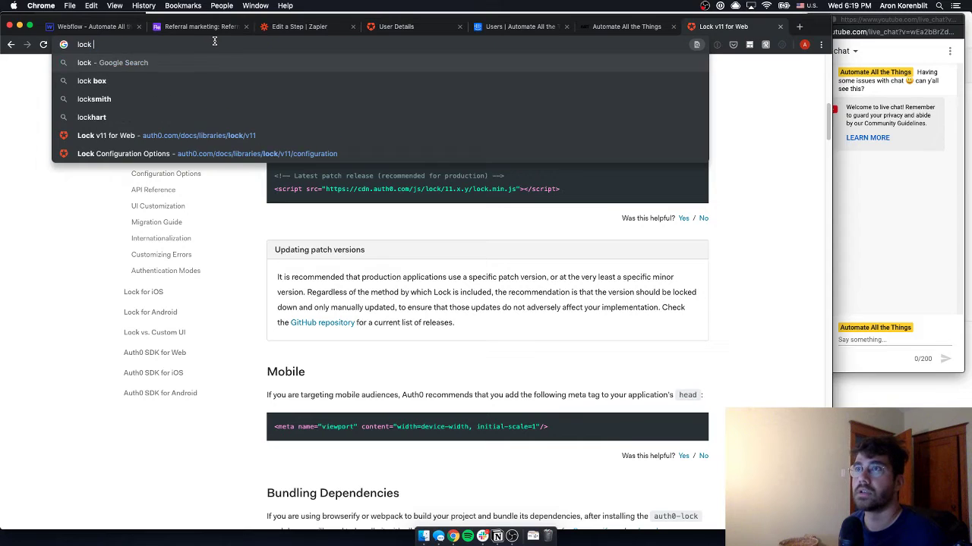
type("documentation register auth0")
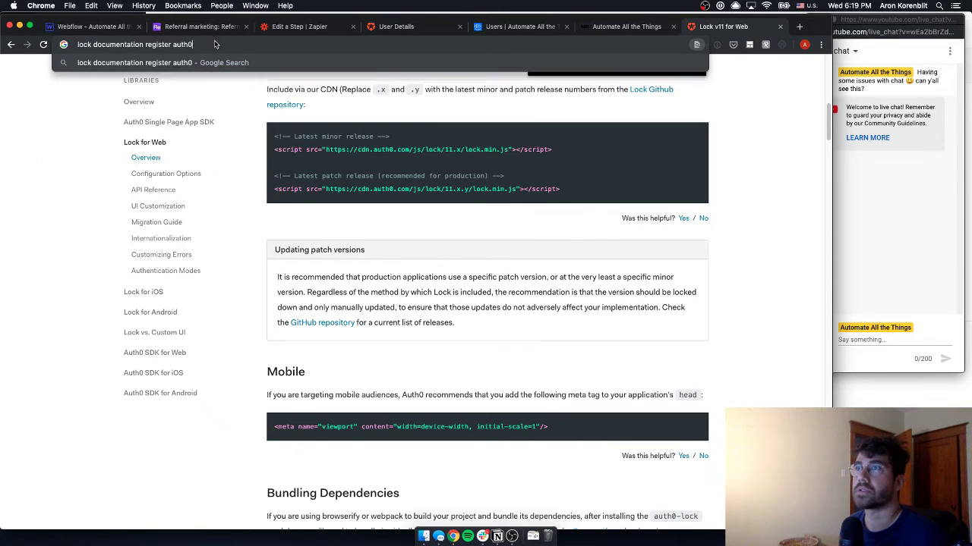
key("Return")
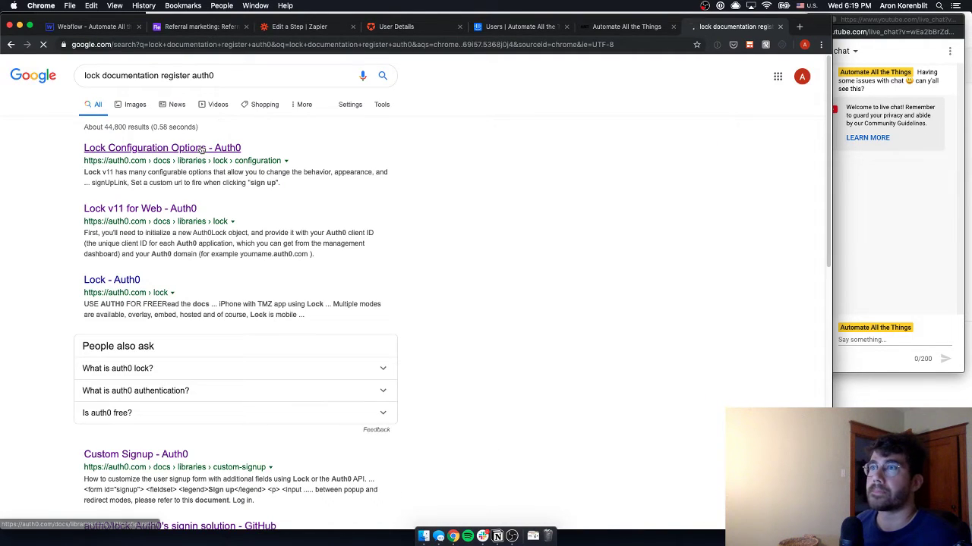
left_click(175, 211)
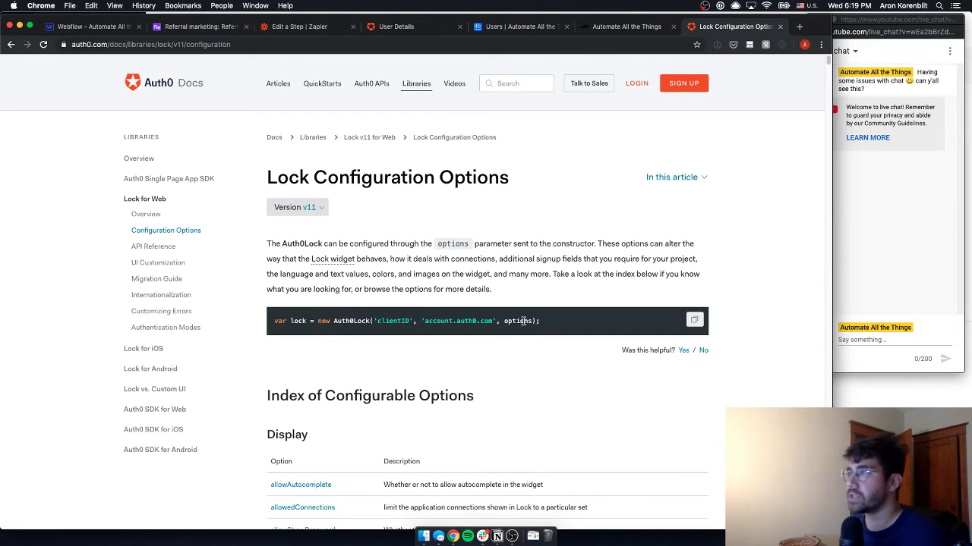
Inspect the Auth0Lock constructor's clientID, domain and options arguments, then scroll to the options index.
left_click_drag(550, 323, 267, 326)
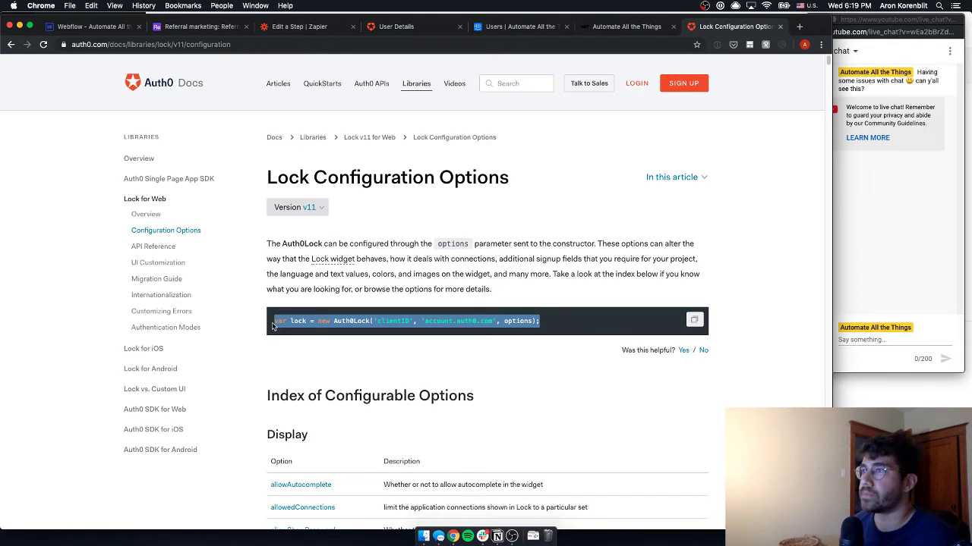
left_click(364, 330)
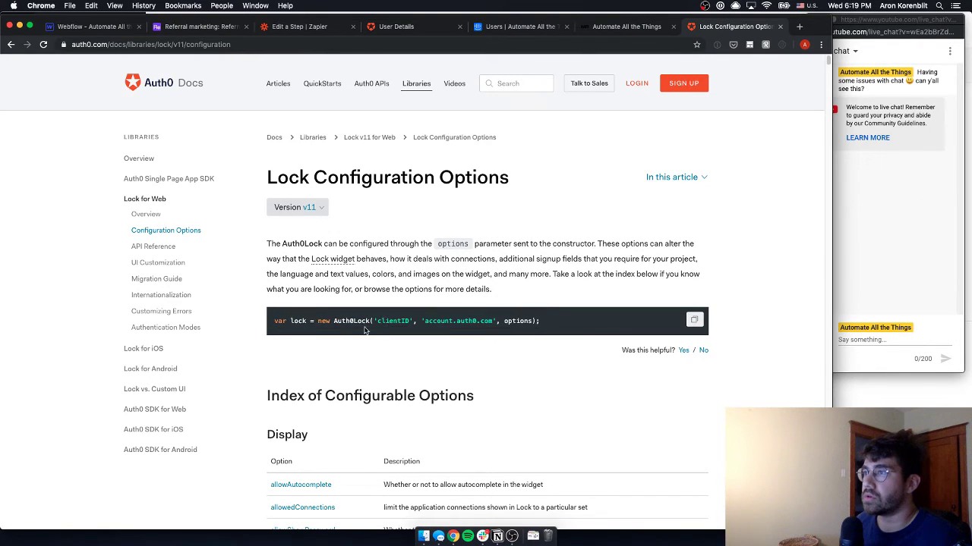
double_click(385, 321)
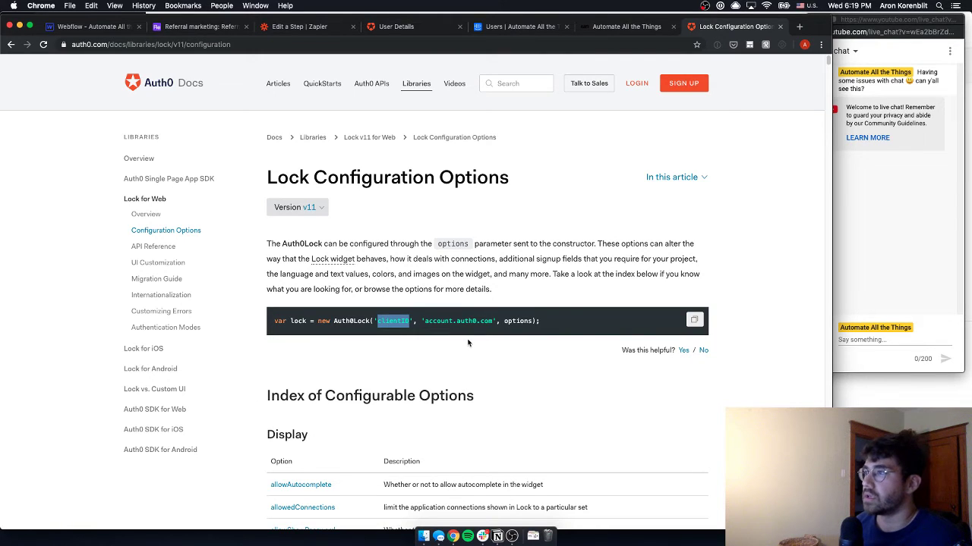
left_click_drag(493, 321, 432, 321)
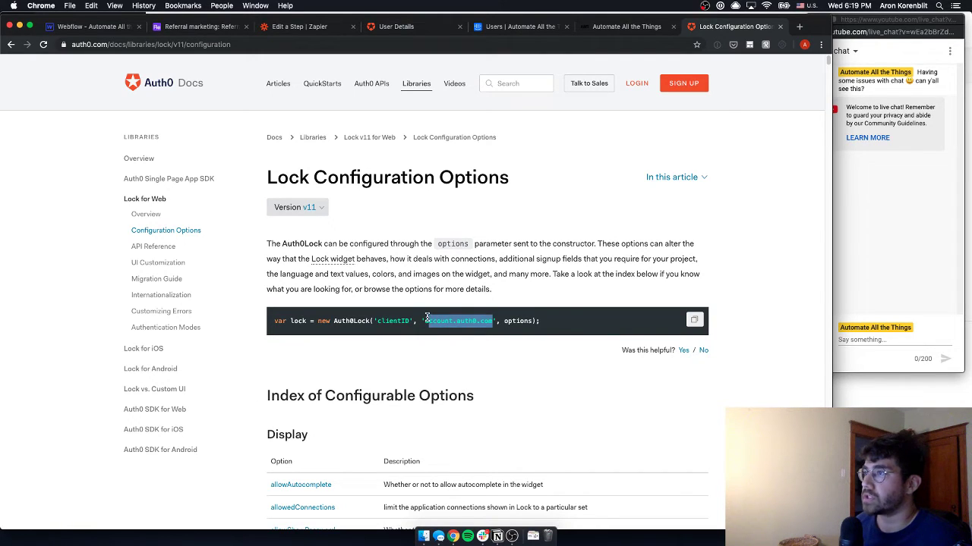
left_click_drag(503, 321, 532, 322)
left_click(497, 383)
scroll(477, 395, "down", 3)
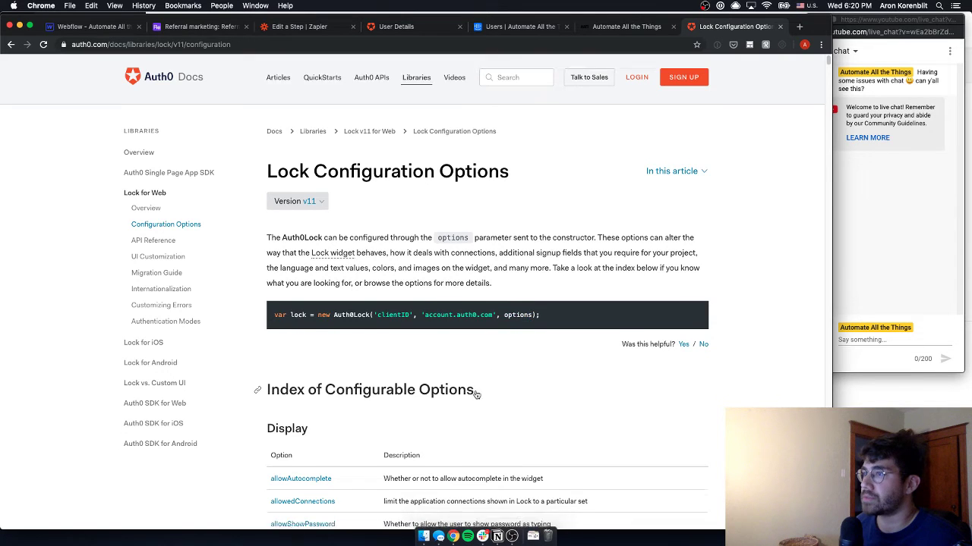
scroll(427, 407, "down", 1)
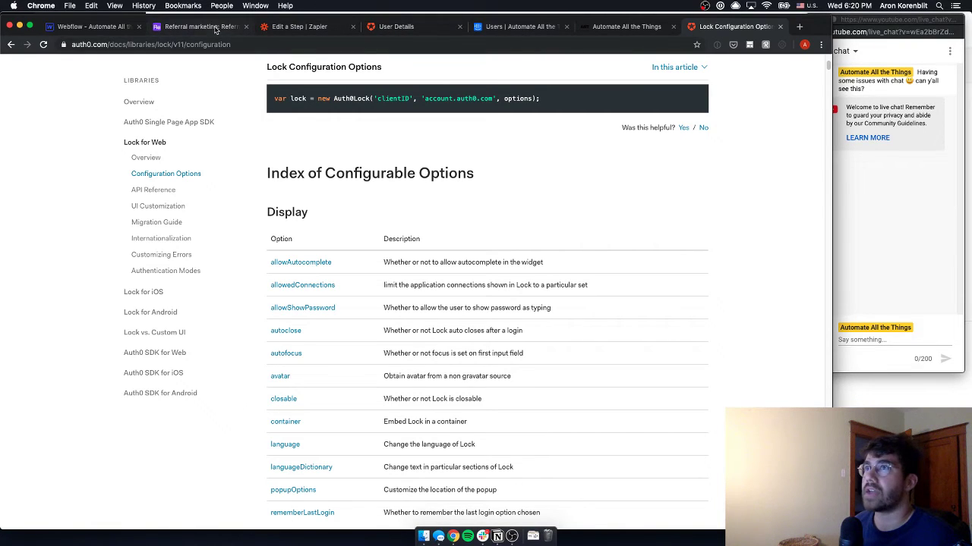
Back in the Webflow designer, open the Sign-up page from the Pages list.
left_click(92, 27)
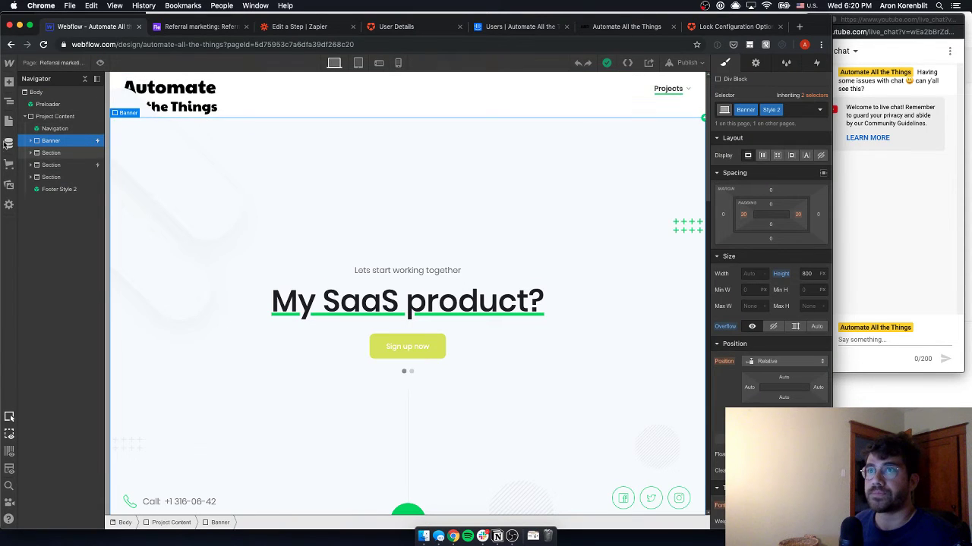
left_click(9, 141)
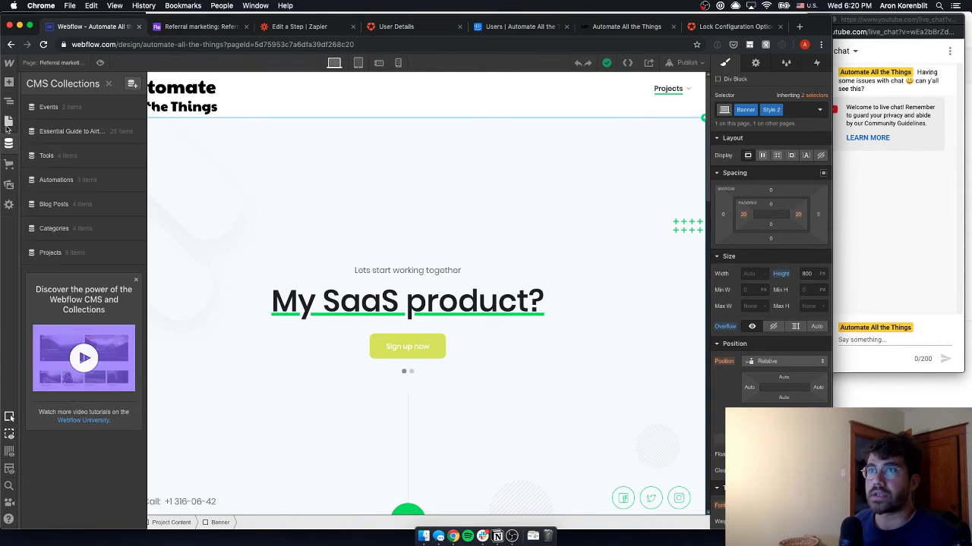
left_click(8, 121)
scroll(84, 197, "down", 10)
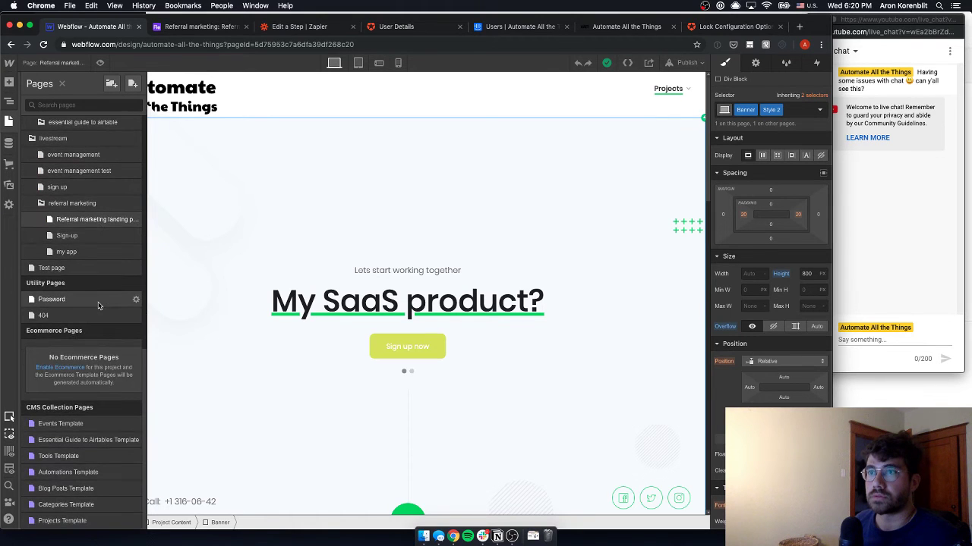
left_click(92, 250)
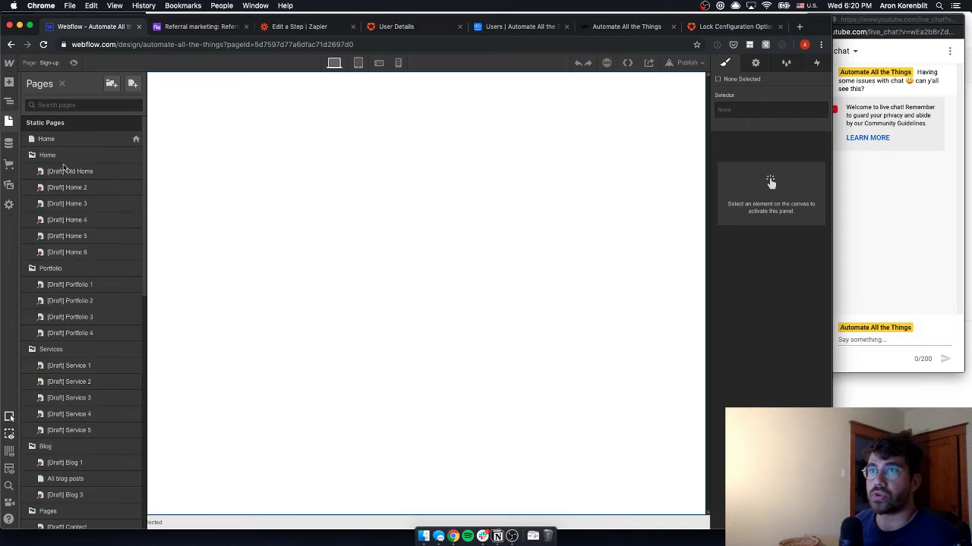
Review the Before </body> Auth0 Lock script: library line, redirect URL and options argument.
scroll(109, 341, "down", 10)
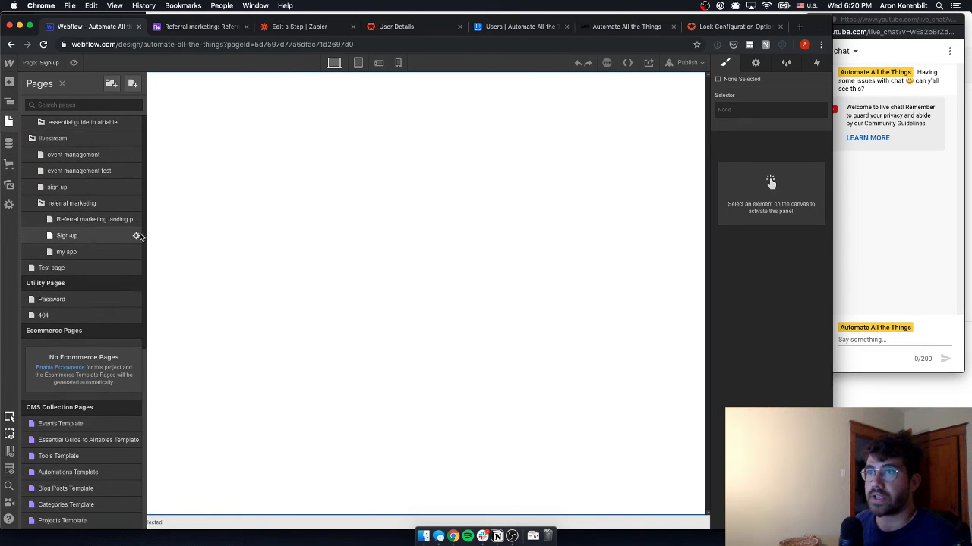
scroll(311, 344, "down", 10)
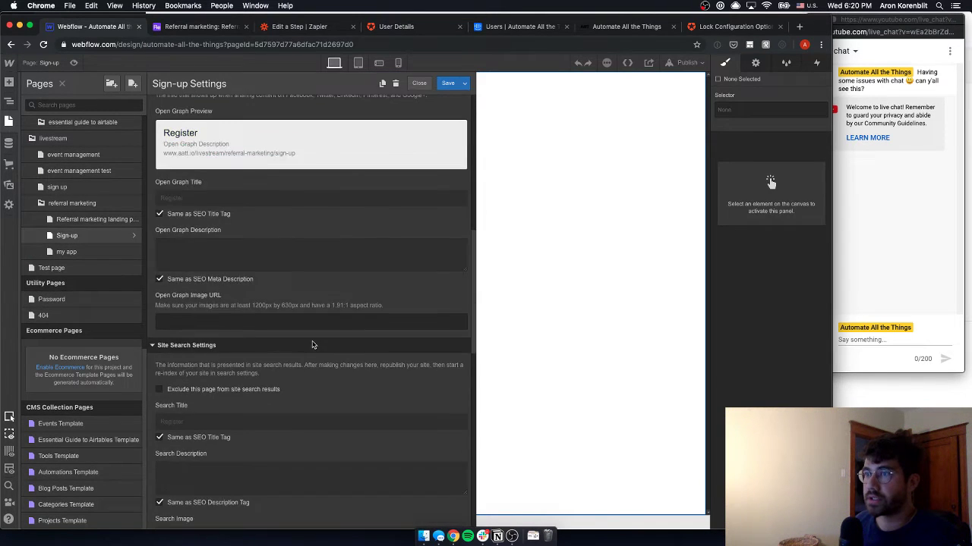
scroll(311, 344, "down", 10)
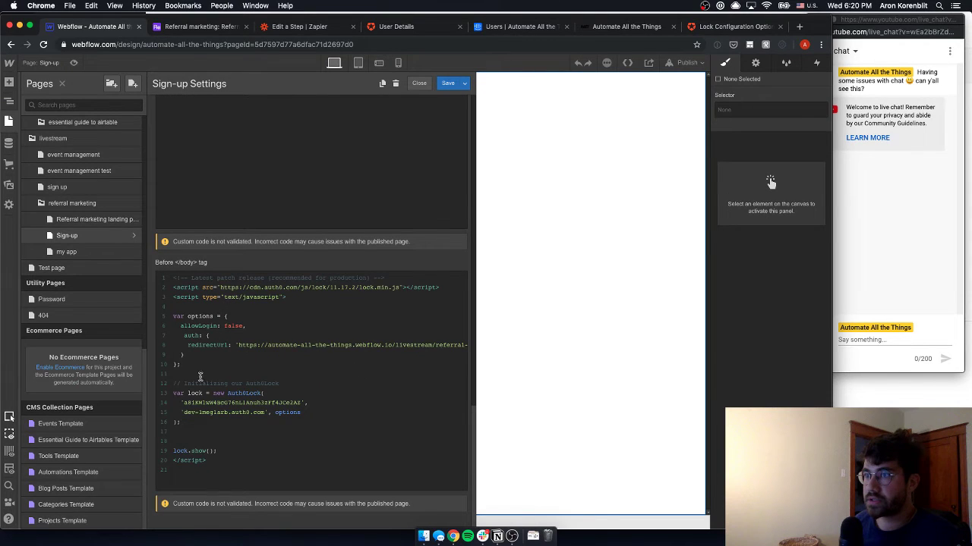
left_click_drag(230, 464, 161, 291)
left_click(233, 305)
triple_click(392, 287)
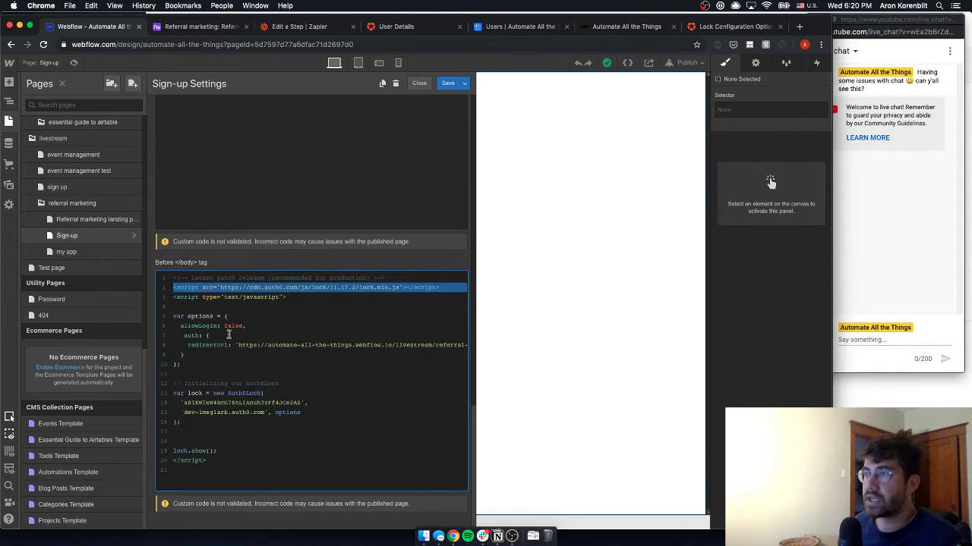
left_click_drag(237, 345, 464, 346)
left_click(445, 345)
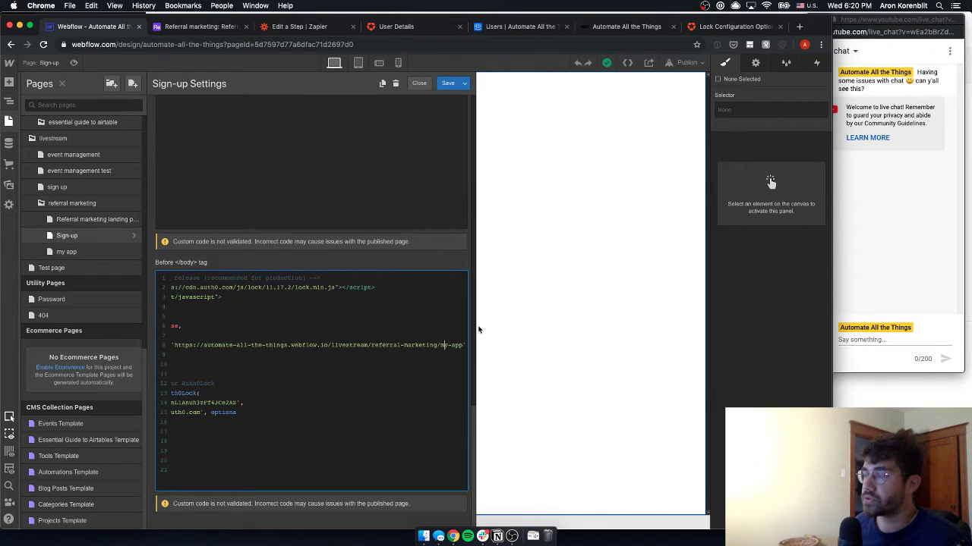
key("super+Left")
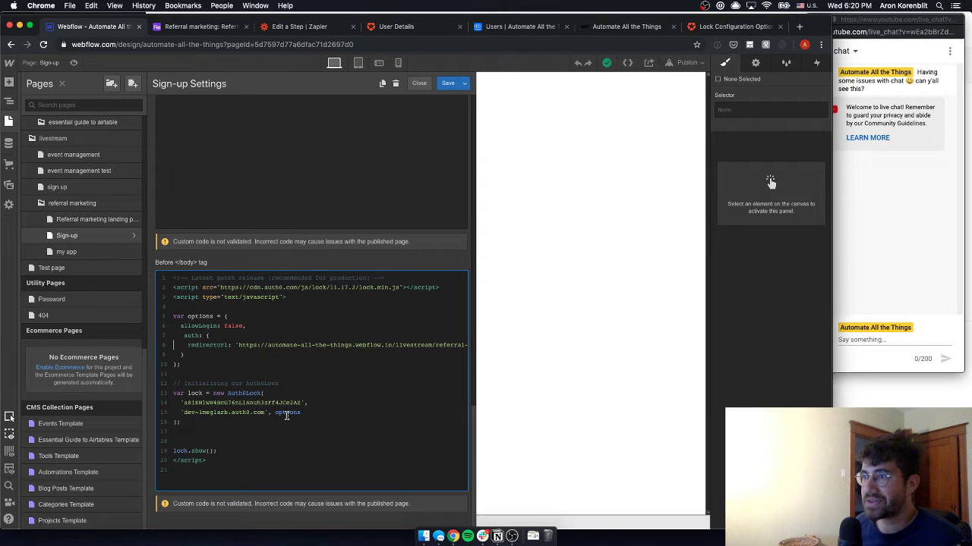
left_click_drag(274, 413, 318, 412)
left_click(319, 412)
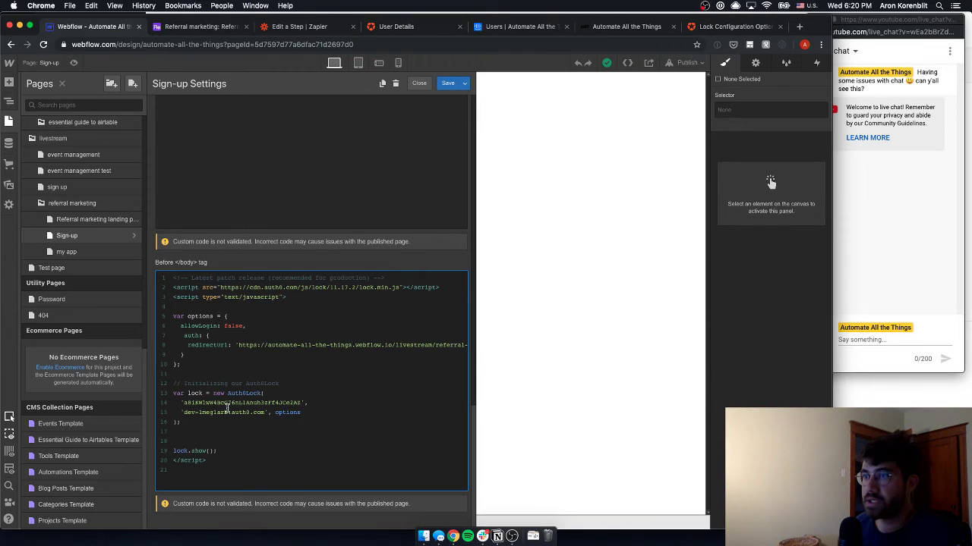
Check the script's allowLogin: false setting and its redirectUrl address.
scroll(222, 388, "up", 1)
left_click_drag(222, 377, 184, 337)
left_click(185, 338)
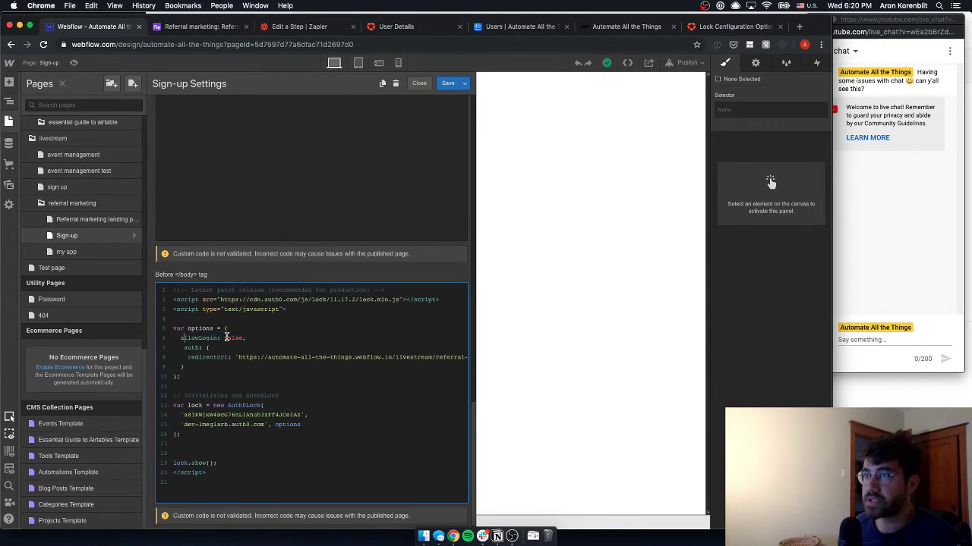
double_click(226, 338)
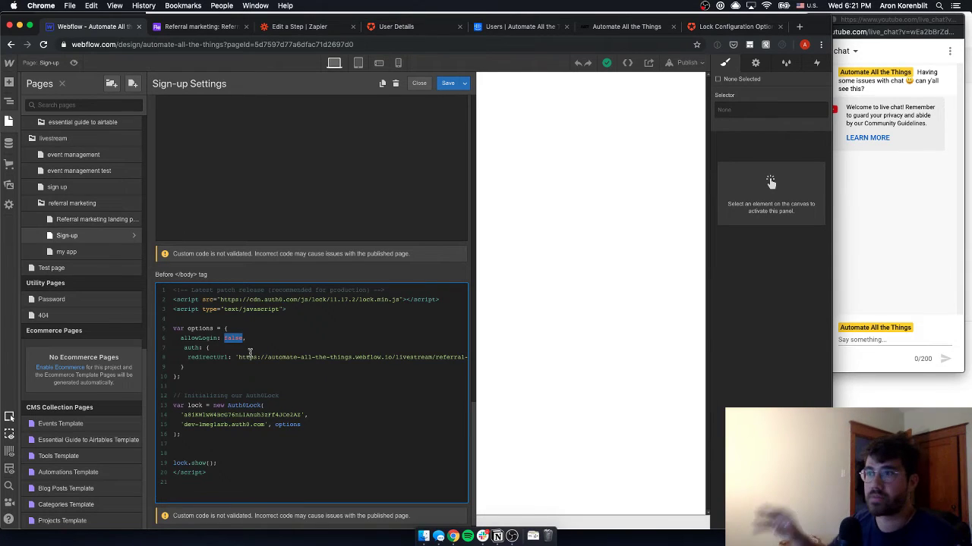
left_click_drag(240, 357, 371, 357)
left_click(379, 356)
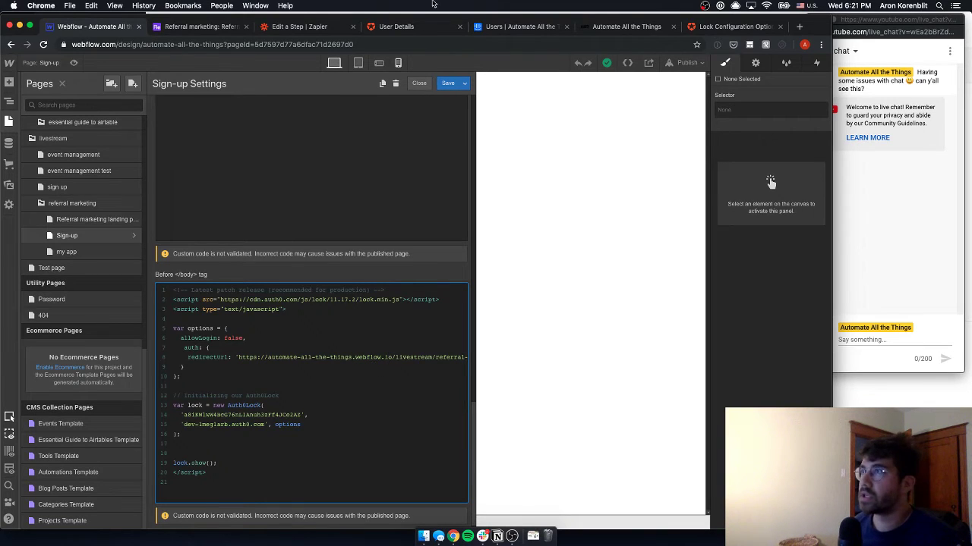
Save the Sign-up page settings, publish to the webflow.io domain, and open the live page.
left_click(447, 82)
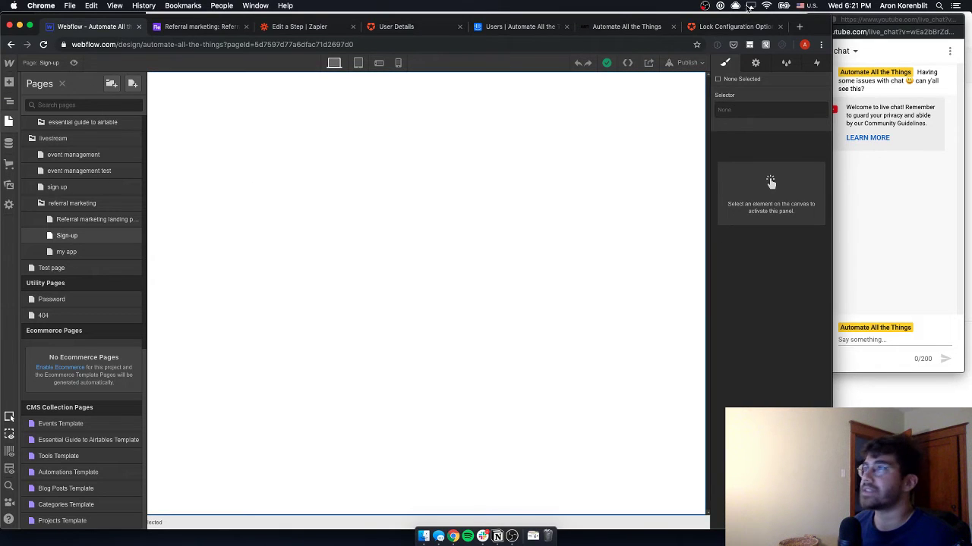
left_click(687, 62)
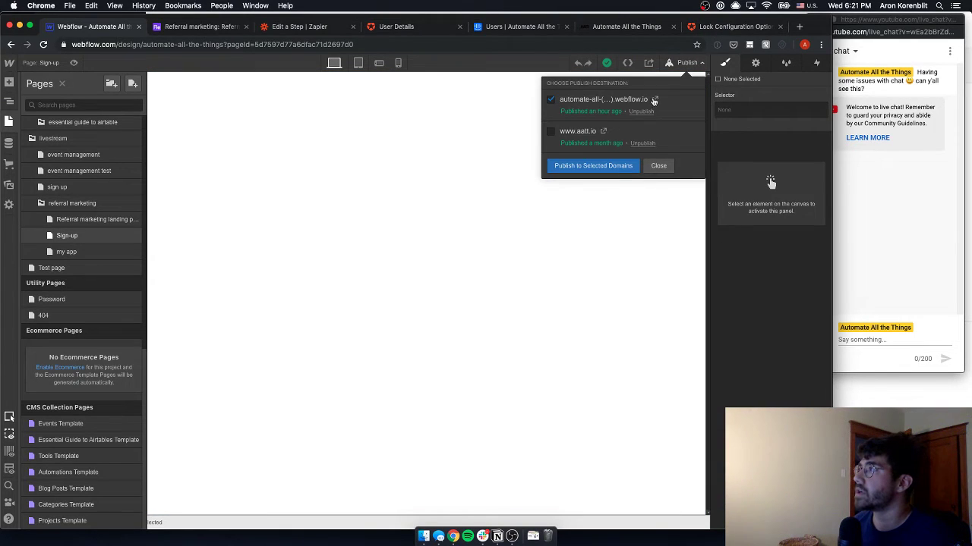
left_click(603, 167)
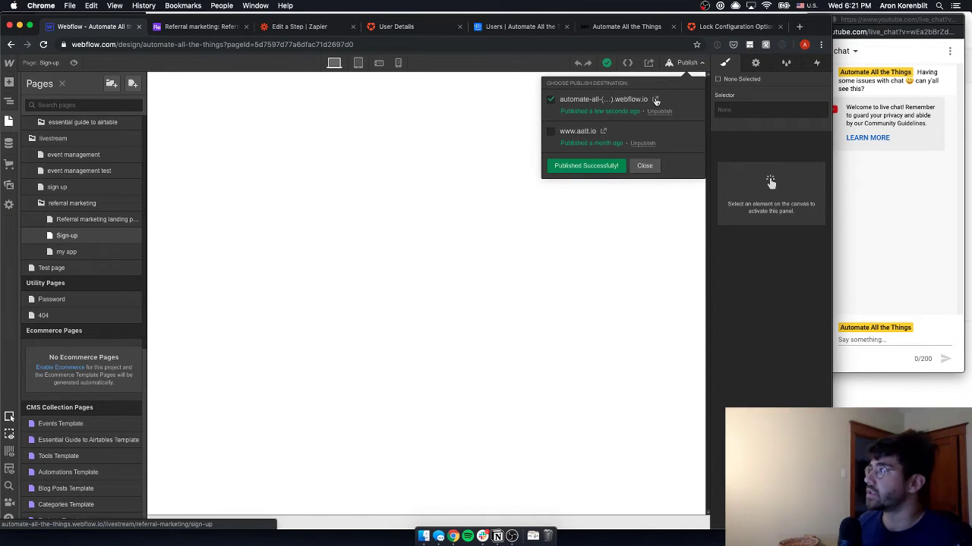
left_click(656, 102)
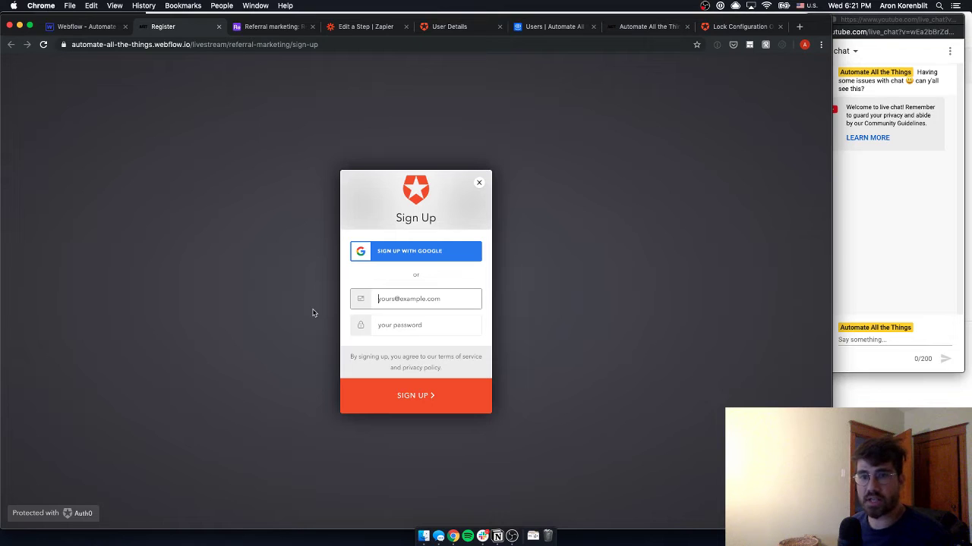
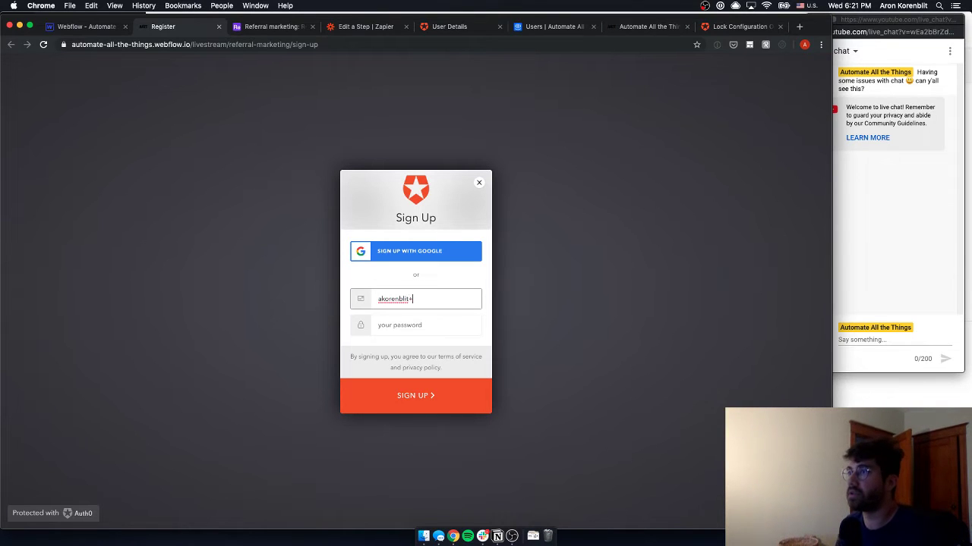
Sign up with a new email and password, dismiss the save-password bubble, and select the my-app URL.
key("Tab")
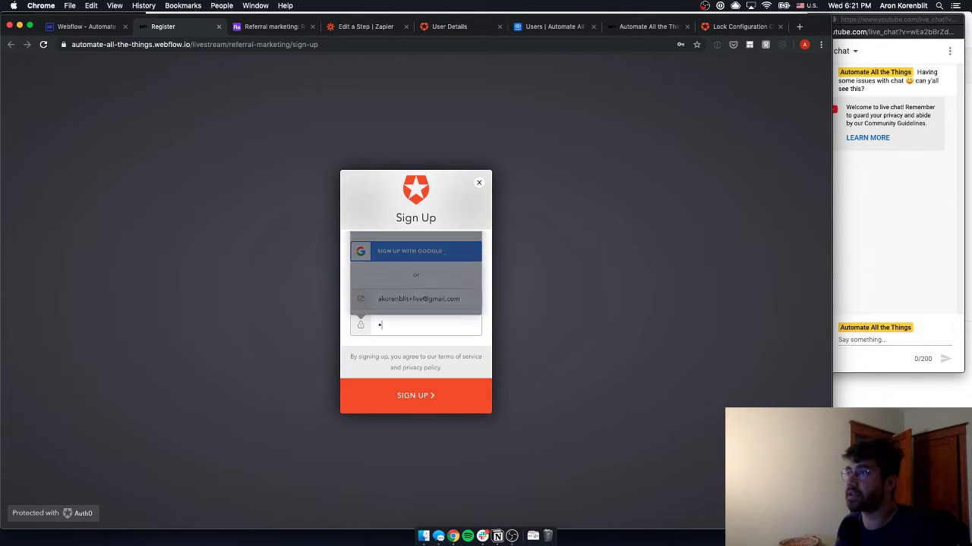
type("********")
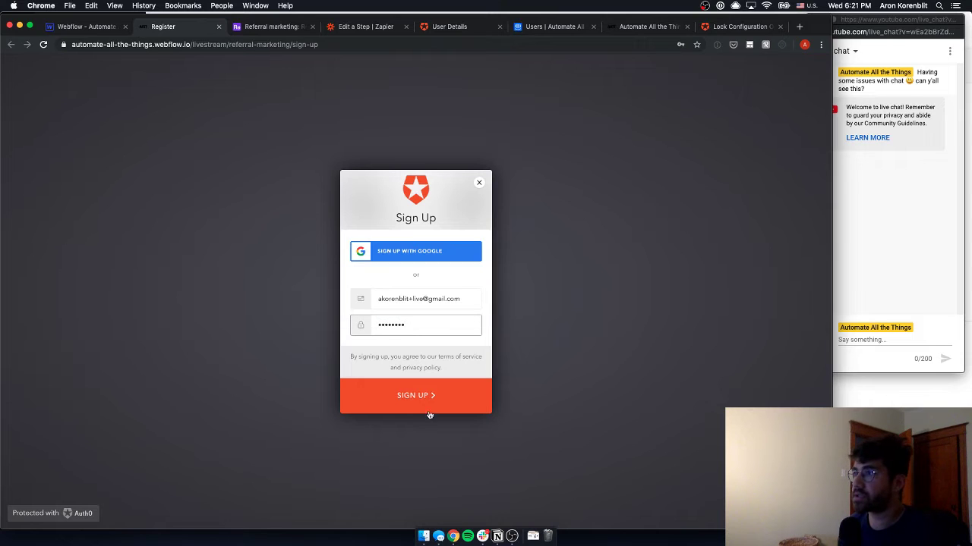
left_click(429, 412)
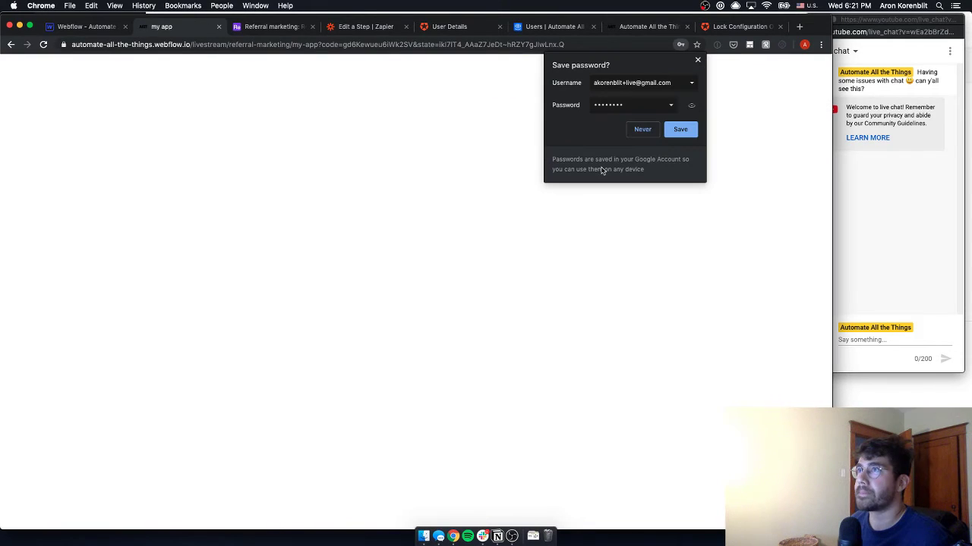
left_click(696, 59)
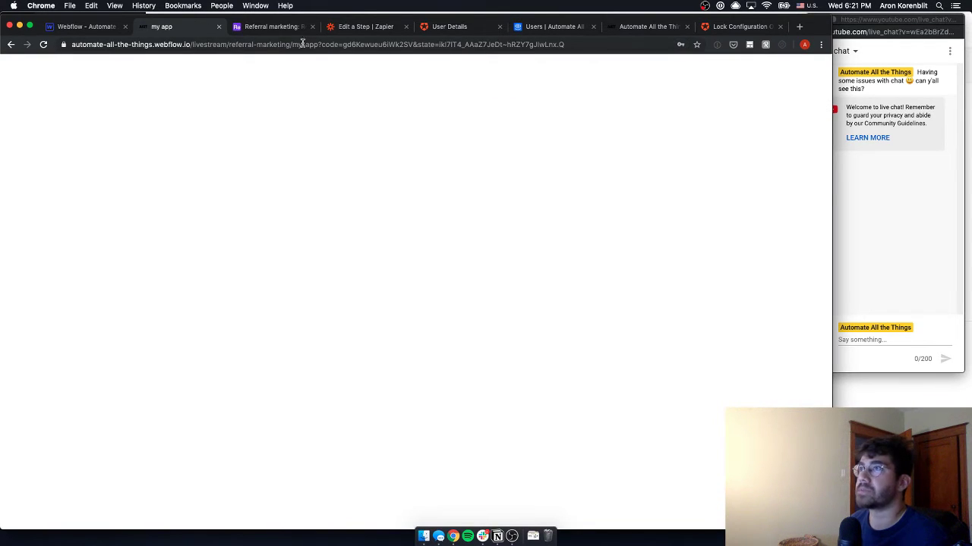
left_click_drag(318, 43, 71, 44)
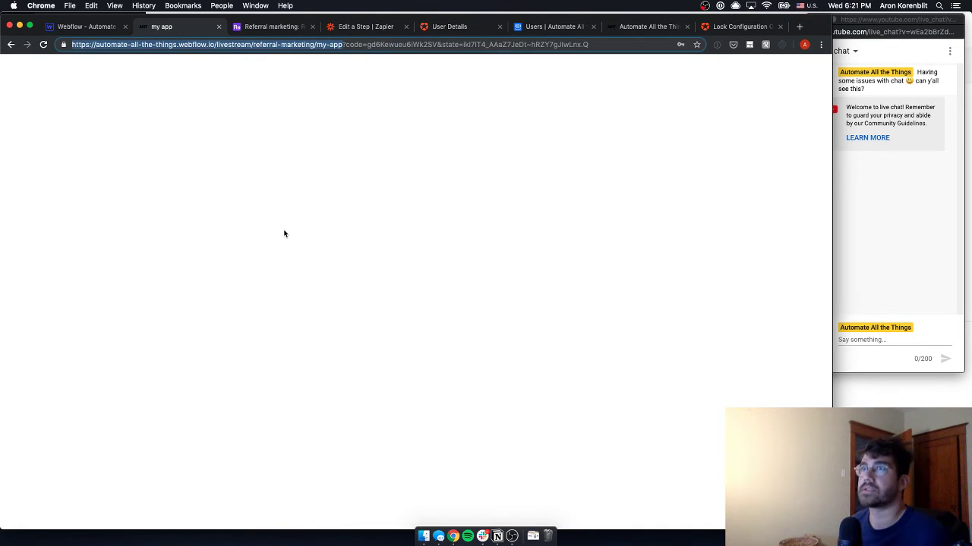
Navigate from the user details through Dashboard and Rules to My App's settings.
left_click(454, 28)
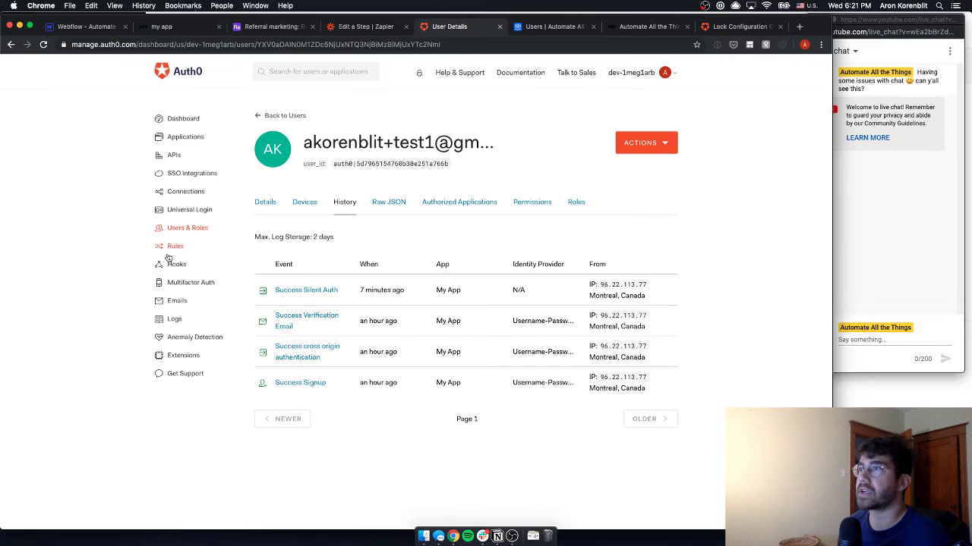
key("super+Left")
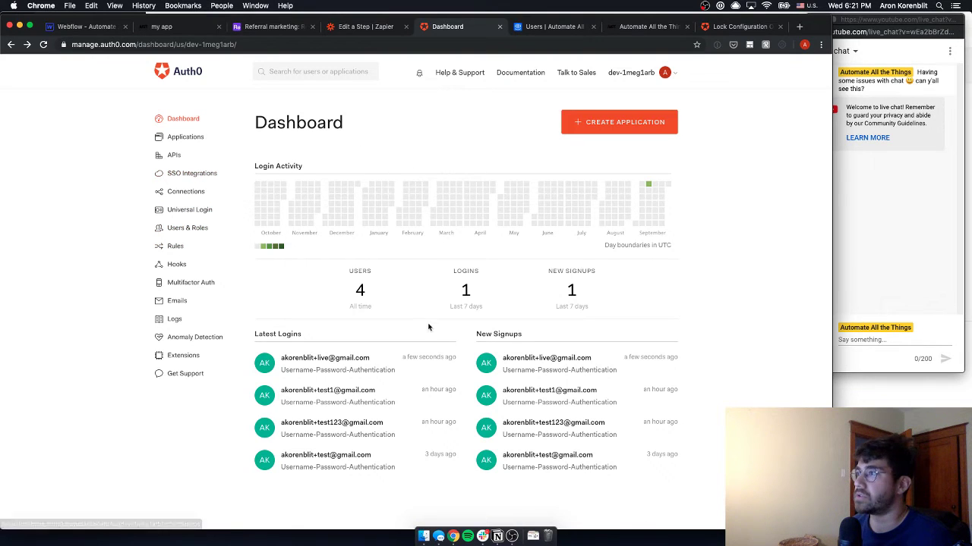
left_click(184, 246)
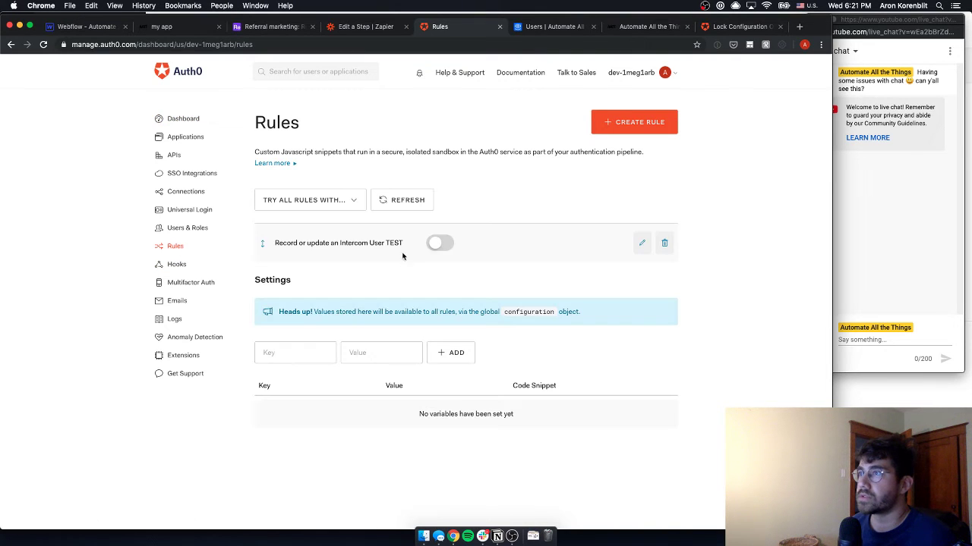
left_click(185, 137)
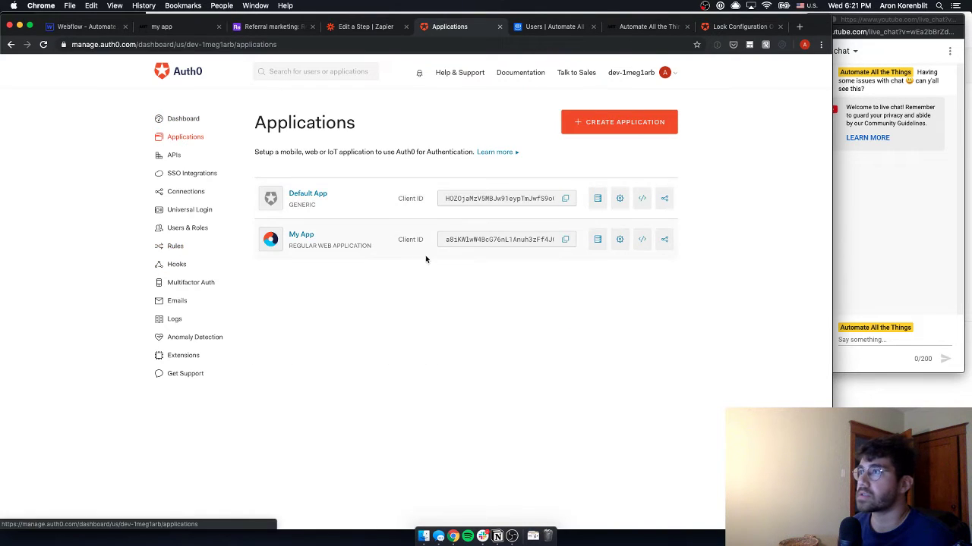
left_click(295, 233)
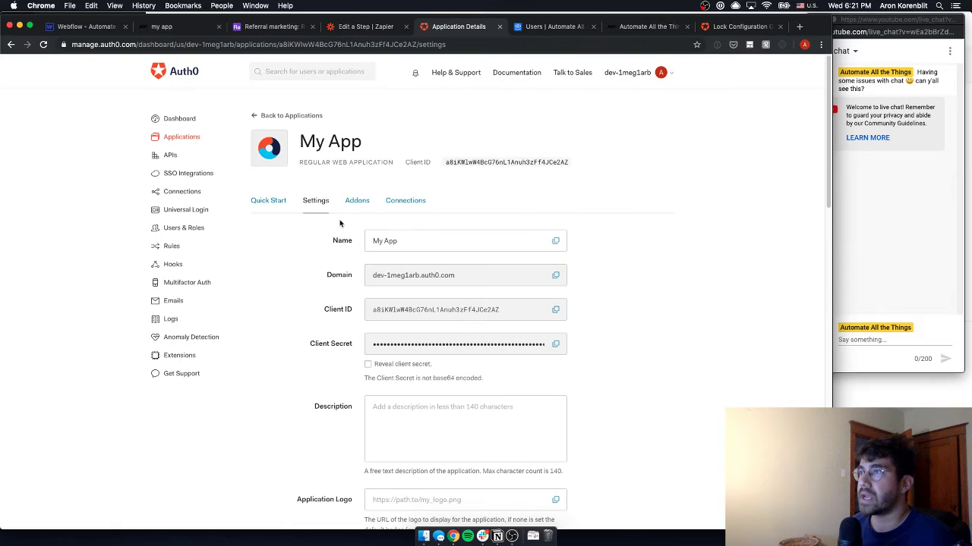
Enlarge the Allowed Callback URLs box to show the register and my-app URLs, then bring Notion forward.
scroll(456, 319, "down", 5)
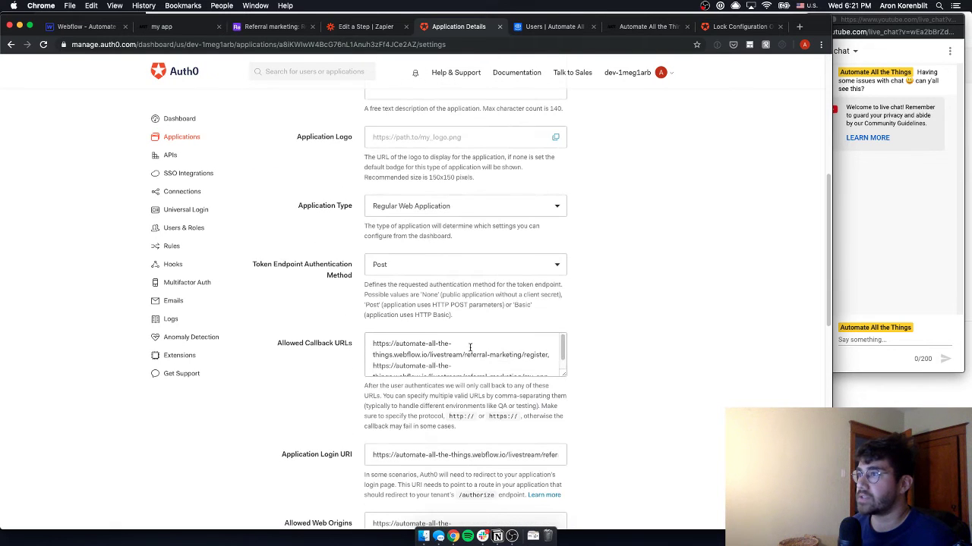
scroll(527, 349, "down", 1)
left_click_drag(565, 375, 578, 460)
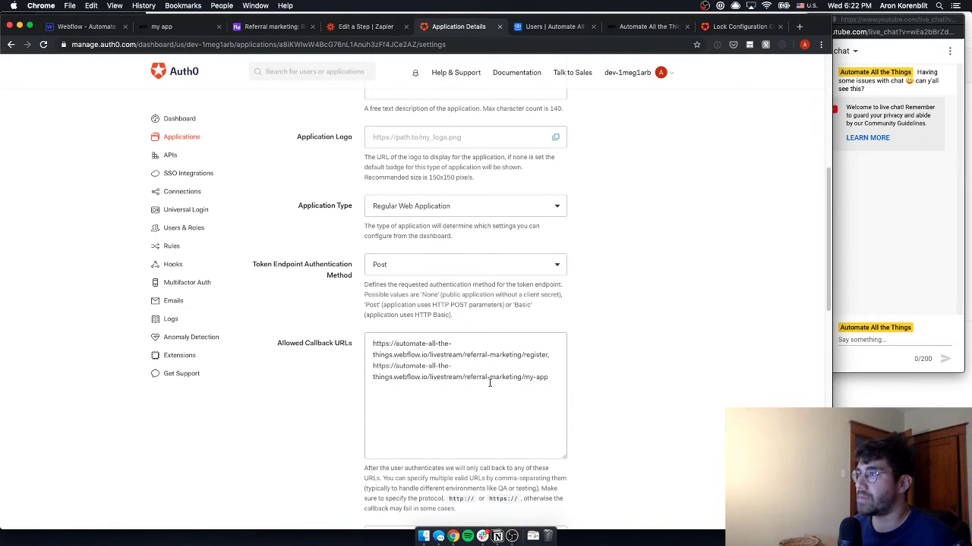
scroll(505, 363, "down", 2)
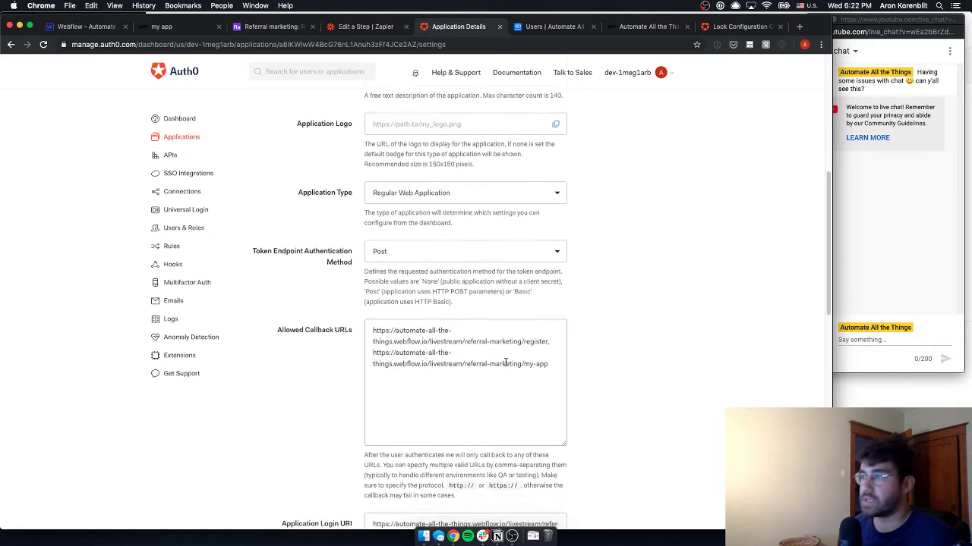
scroll(522, 464, "down", 5)
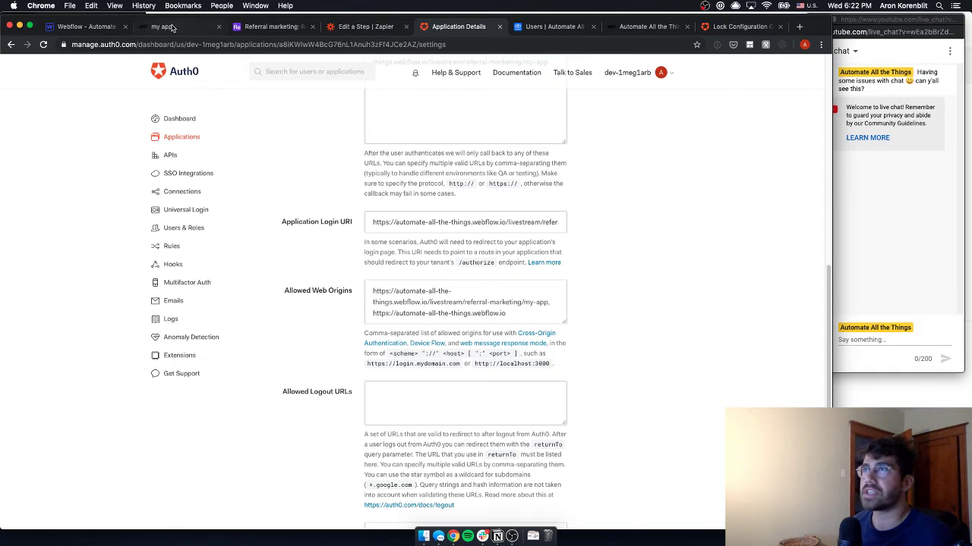
scroll(495, 374, "up", 5)
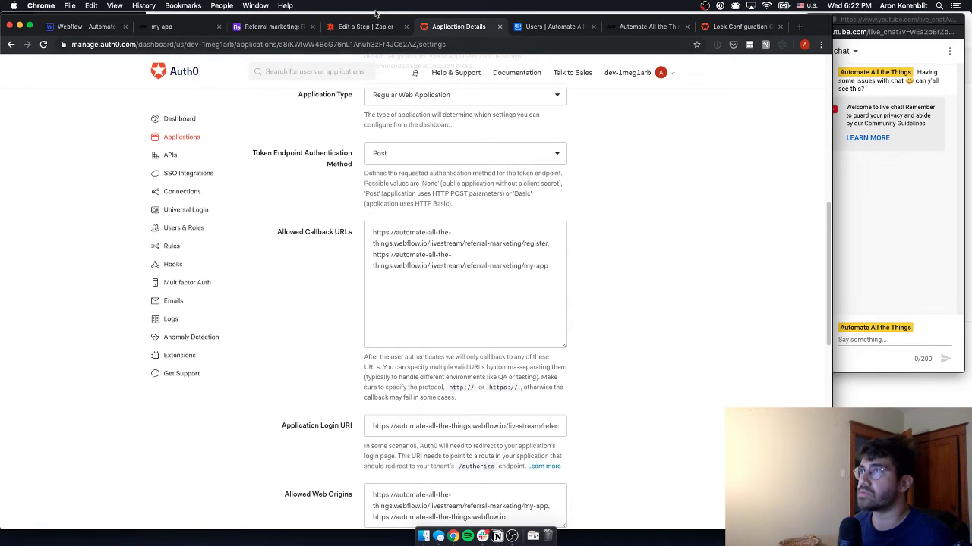
key("super+Tab")
left_click(370, 271)
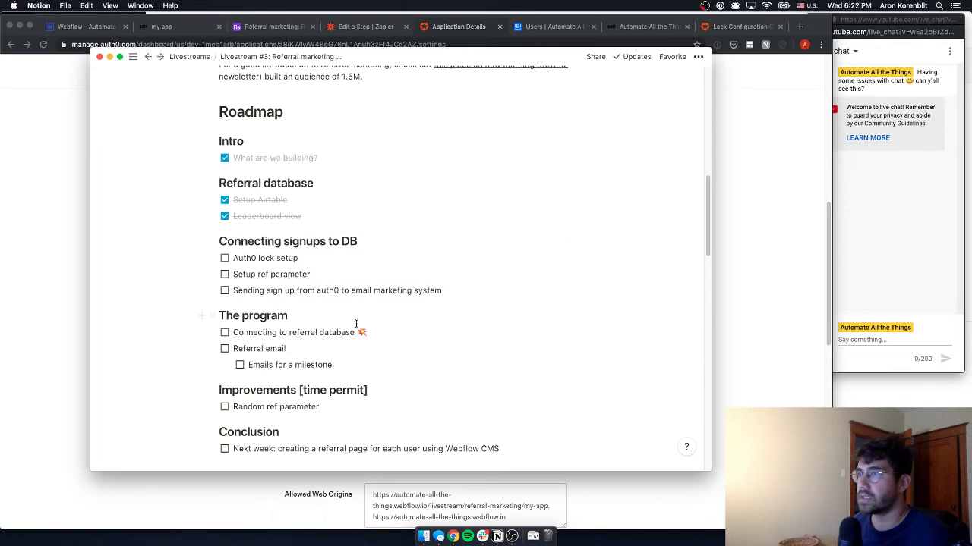
Check off 'Auth0 lock setup' in Notion and switch to the Airtable Referral marketing base.
left_click(224, 258)
left_click(733, 240)
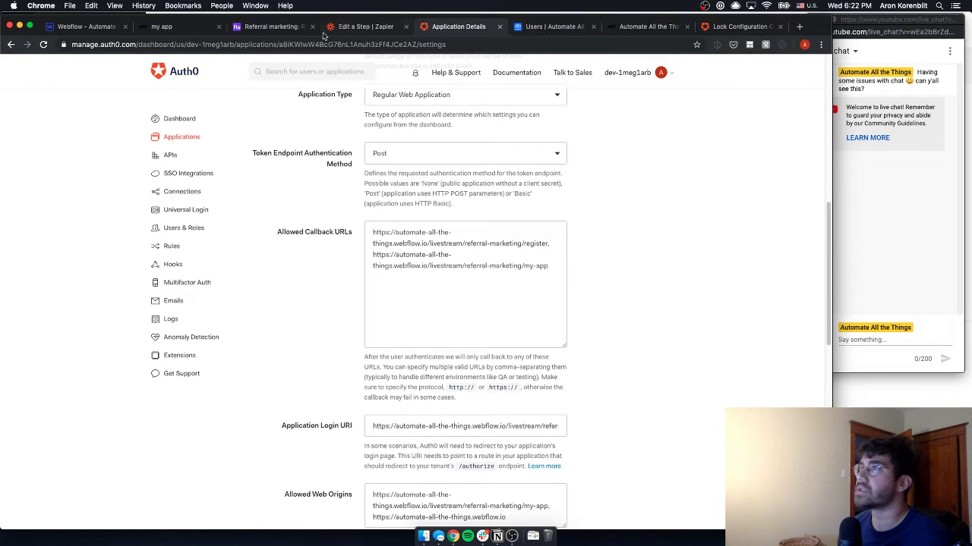
left_click(110, 27)
Copy the first user's referral link from the Users table's Notes column and load it in a new tab.
left_click(298, 27)
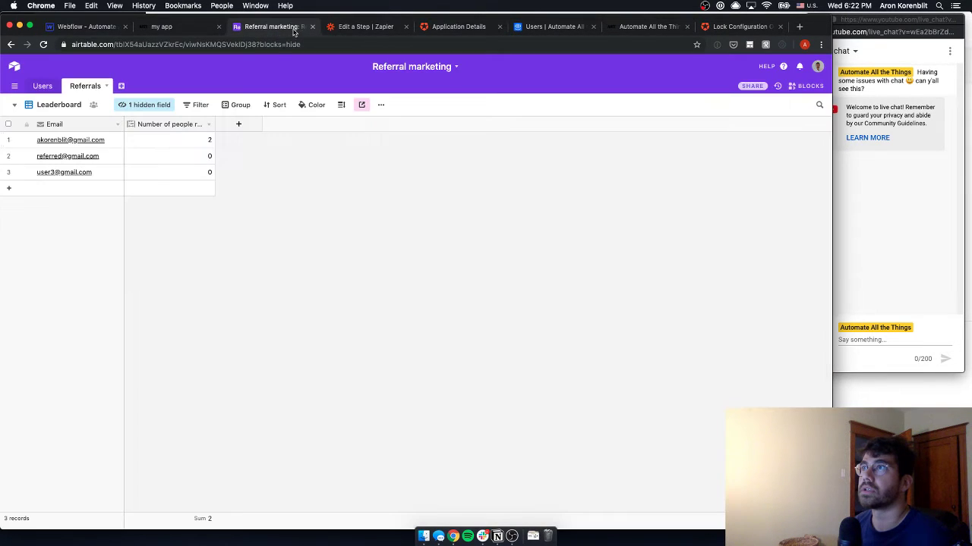
left_click(44, 88)
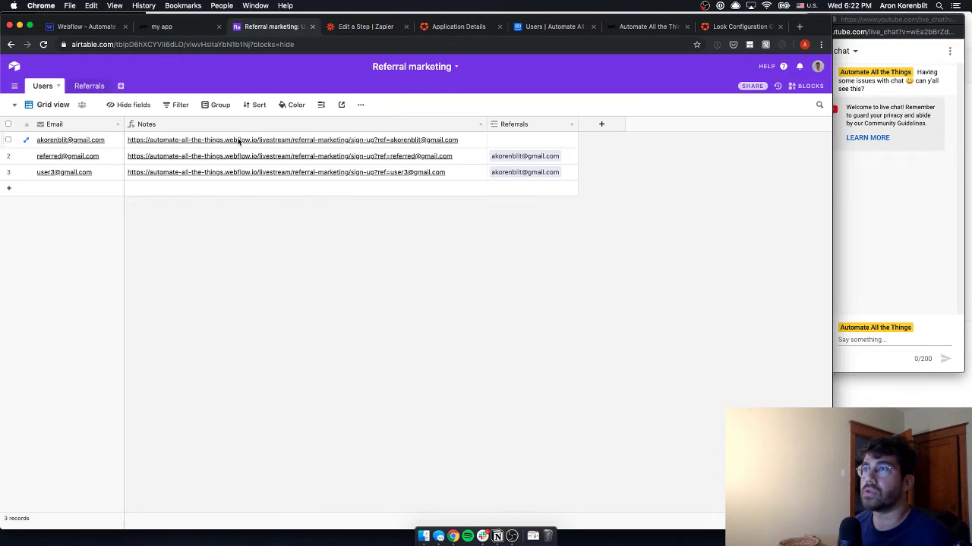
left_click(429, 148)
key("super+c")
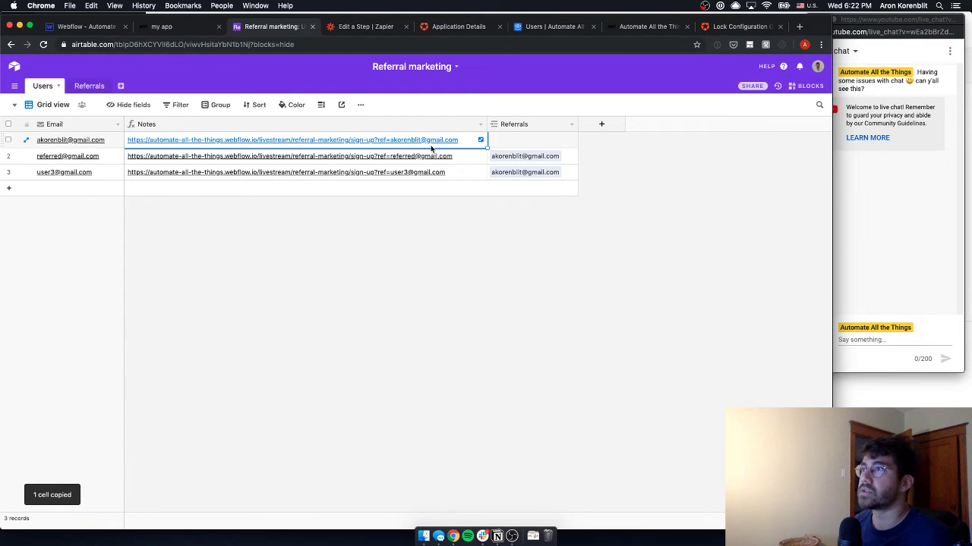
key("super+t")
key("super+v")
key("Return")
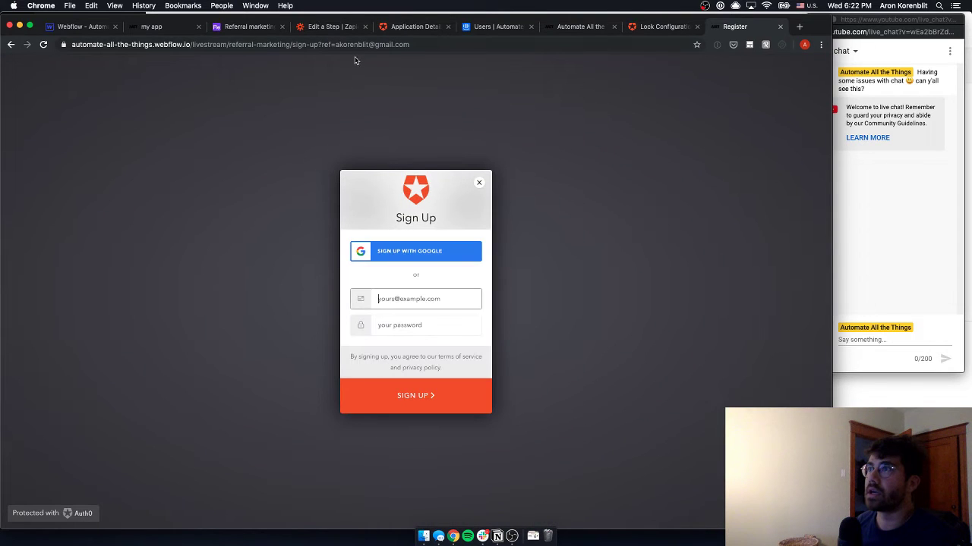
left_click_drag(318, 45, 423, 48)
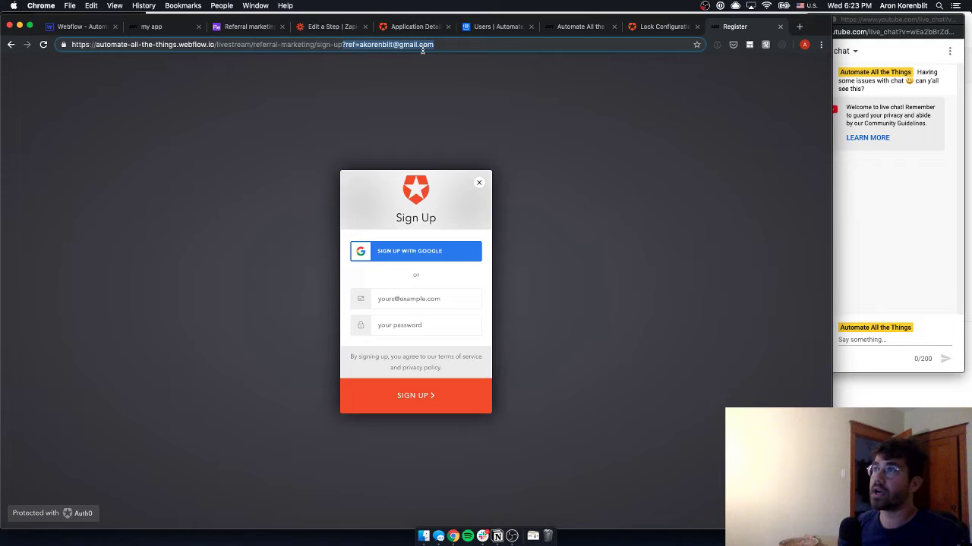
left_click_drag(346, 44, 464, 42)
left_click_drag(464, 42, 360, 44)
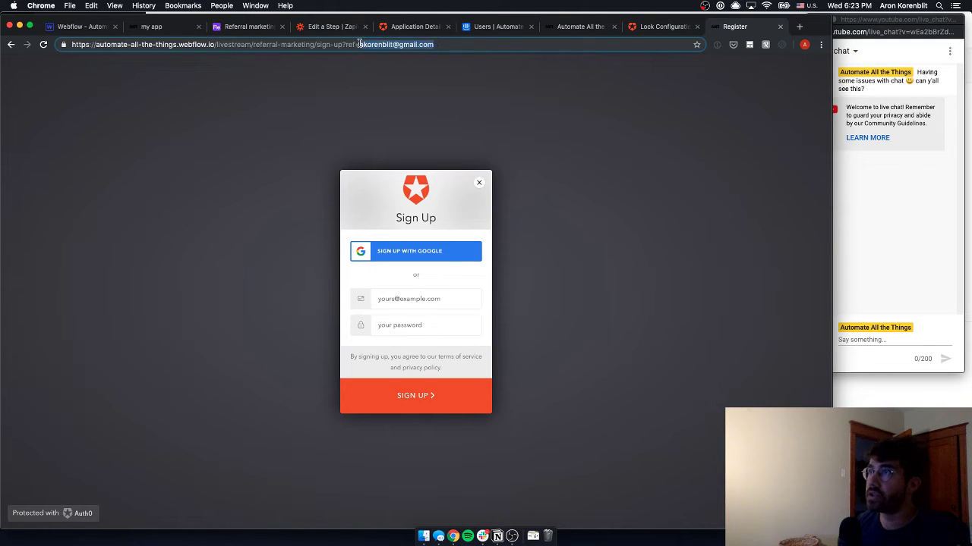
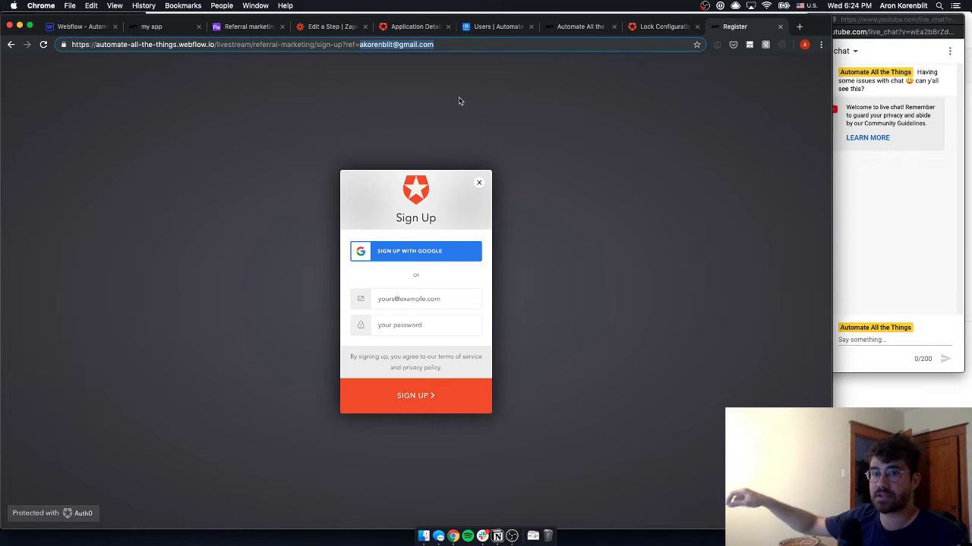
Open and dismiss the Sign-up page's context menu, then go back to the Webflow Designer.
right_click(691, 223)
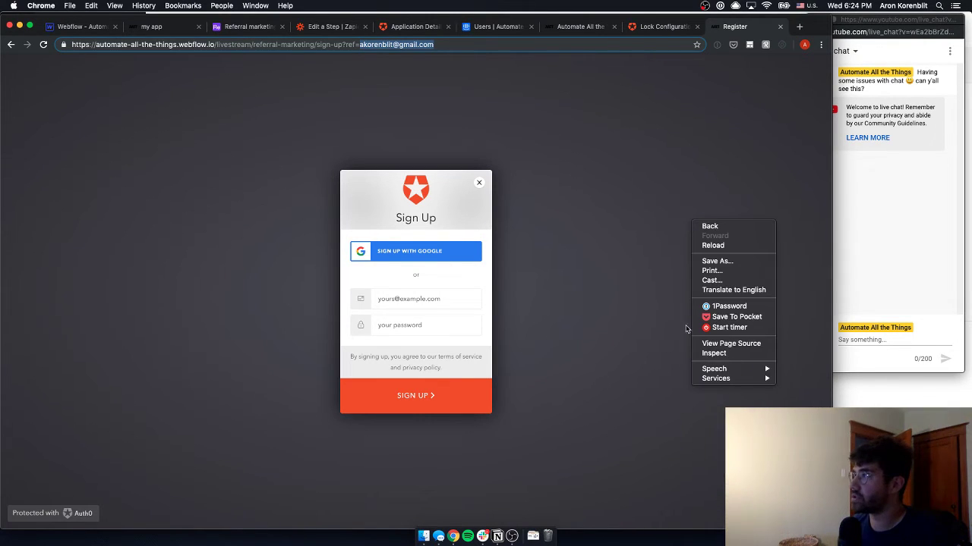
left_click(639, 356)
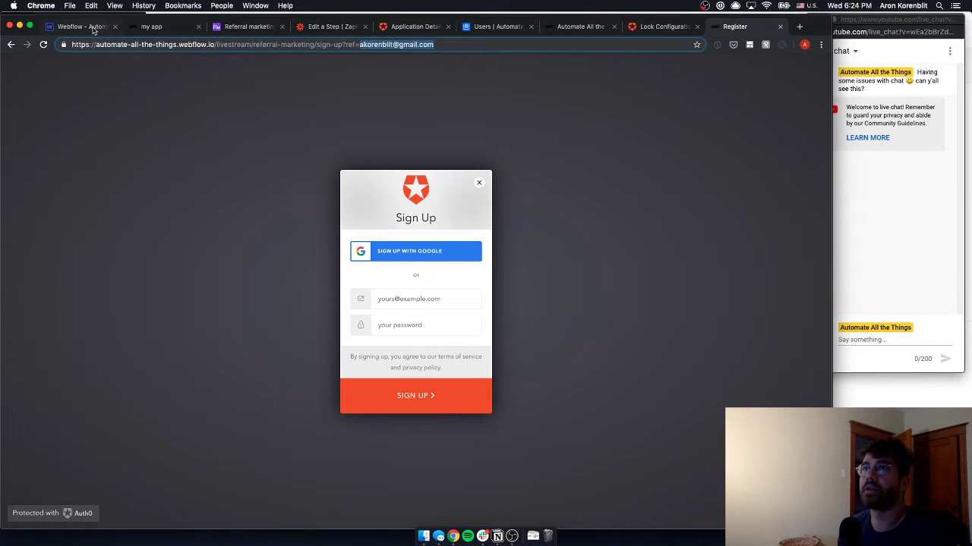
left_click(88, 26)
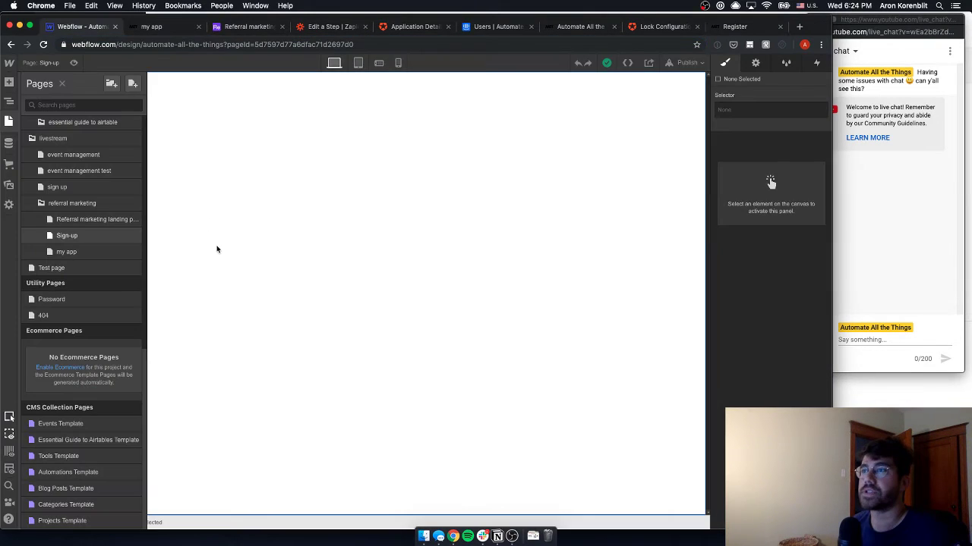
In Notion, scroll to the ref-capture snippet and select the script through getUrlParameter('ref').
left_click(498, 529)
scroll(281, 277, "down", 10)
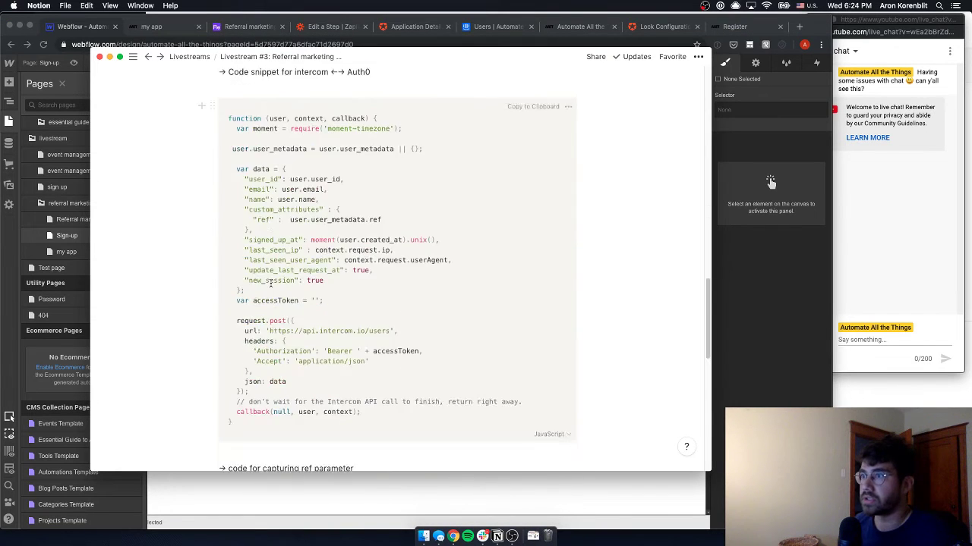
scroll(270, 283, "down", 5)
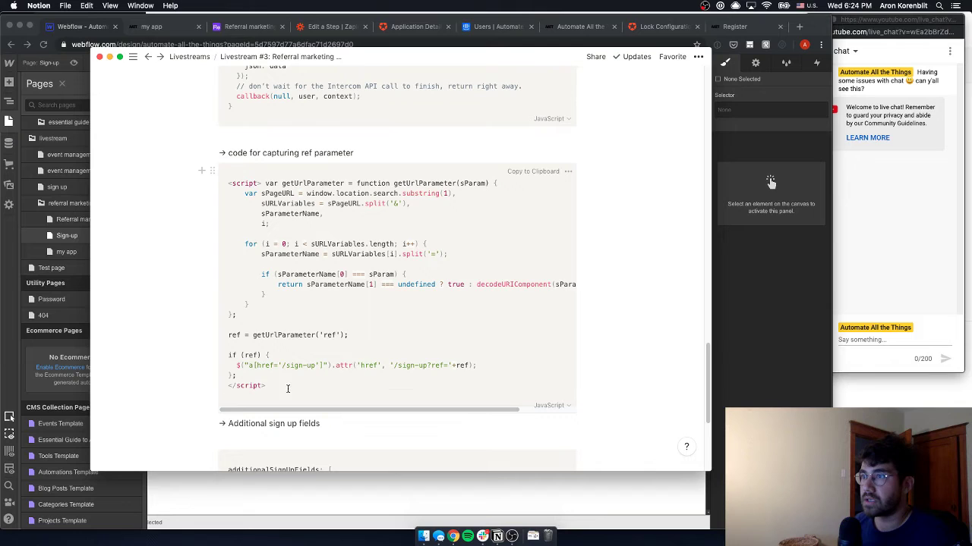
left_click_drag(286, 389, 257, 335)
left_click(277, 315)
left_click_drag(370, 343, 218, 182)
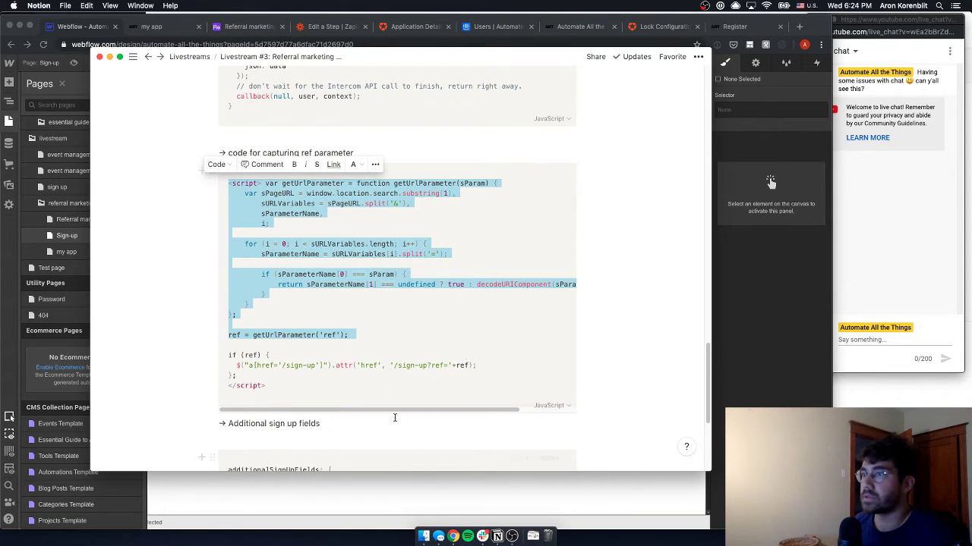
scroll(386, 376, "down", 3)
Inspect the ref variable and the getUrlParameter('ref') call in the Notion snippet.
left_click(332, 489)
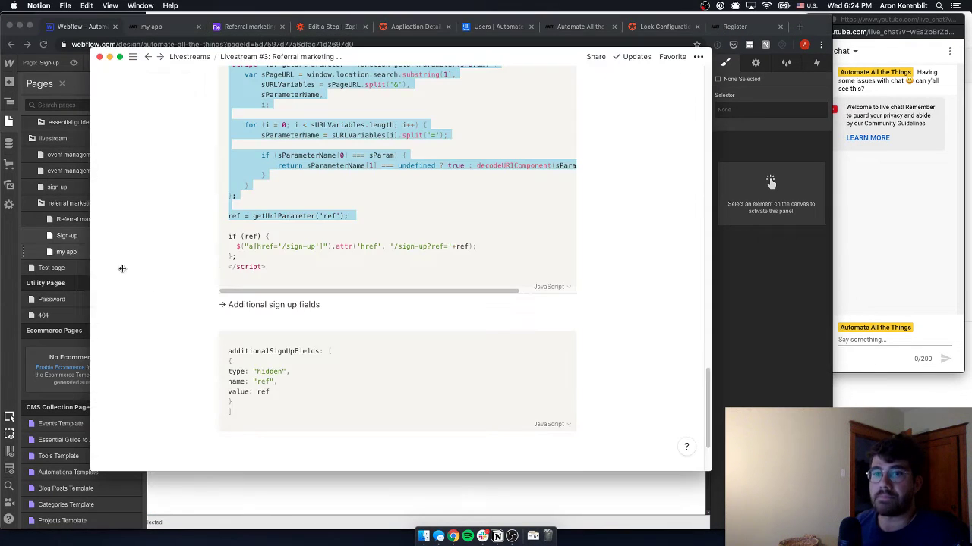
key("super+Tab")
scroll(344, 211, "up", 2)
scroll(344, 211, "up", 1)
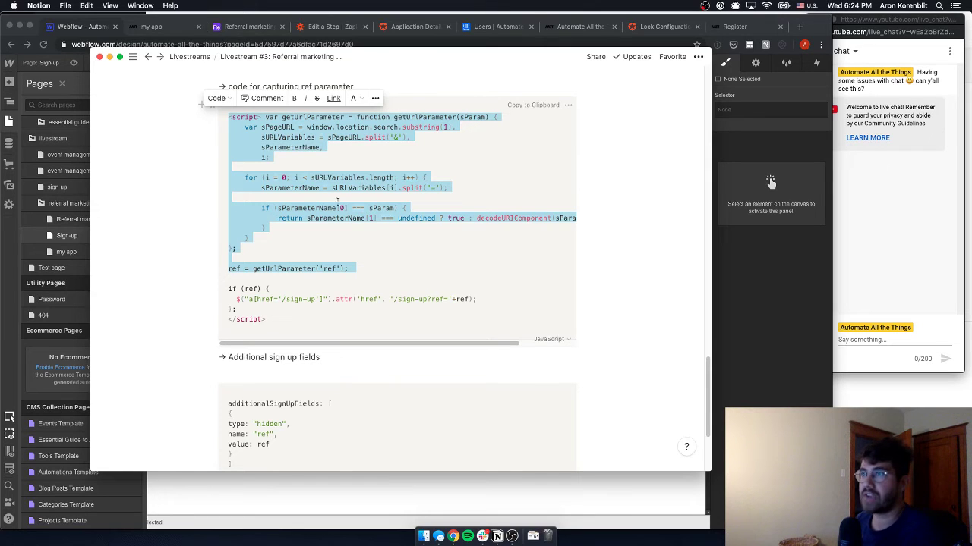
left_click(230, 274)
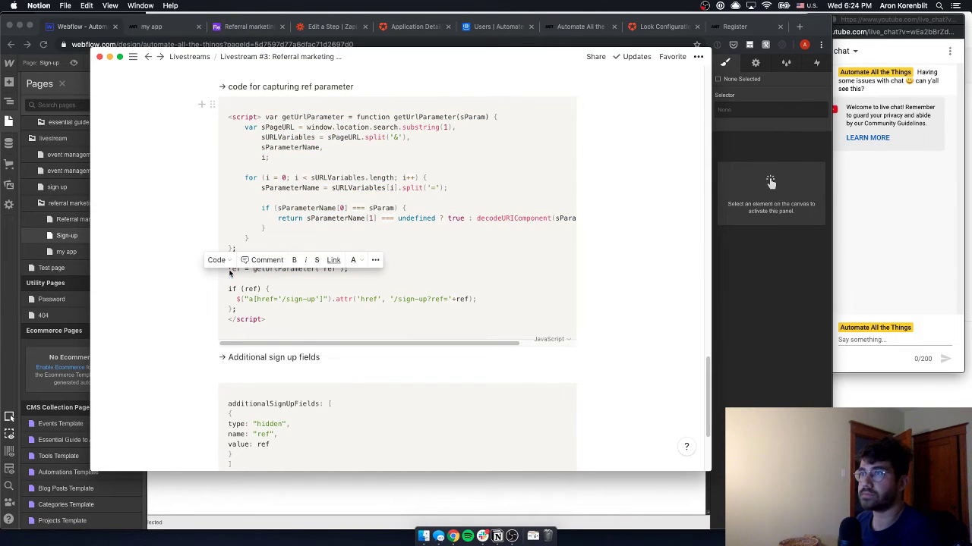
left_click(319, 285)
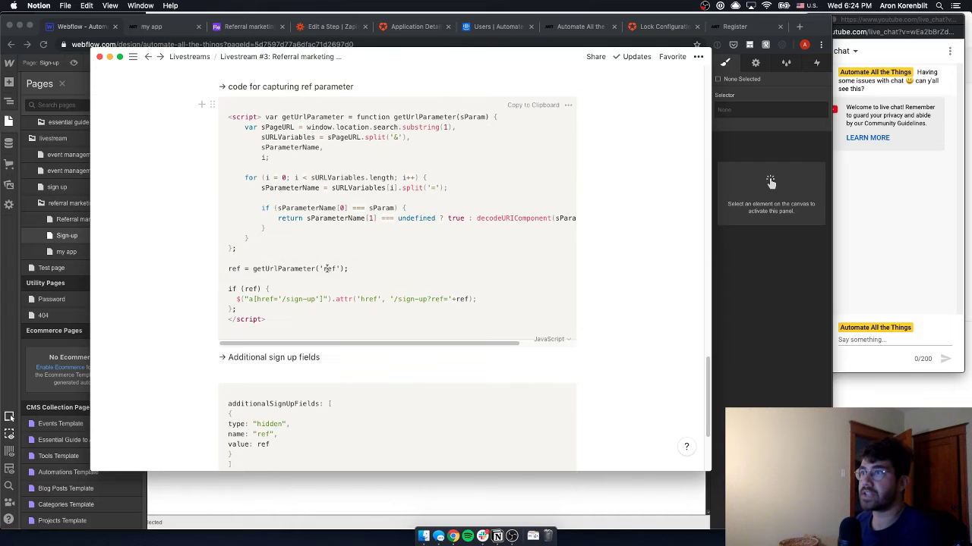
left_click_drag(335, 269, 336, 269)
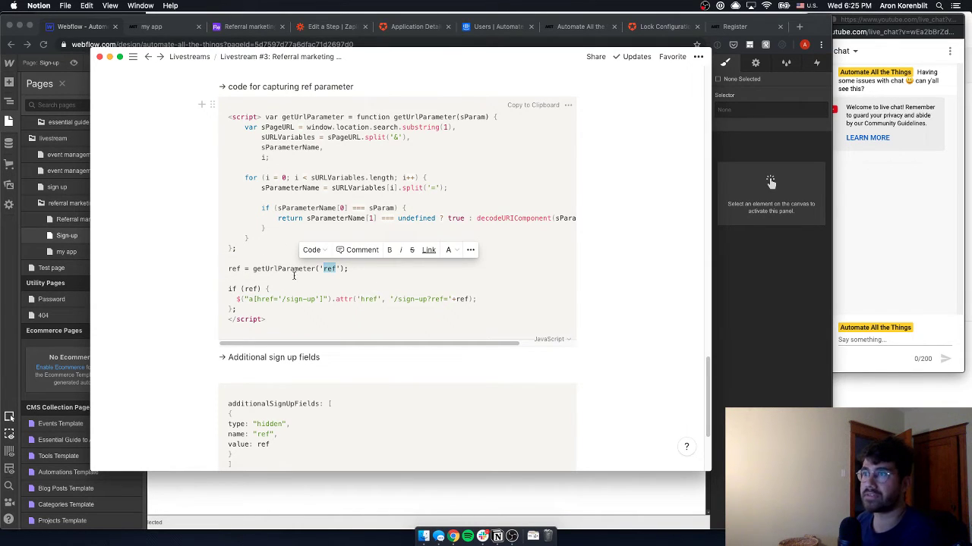
left_click_drag(243, 268, 227, 268)
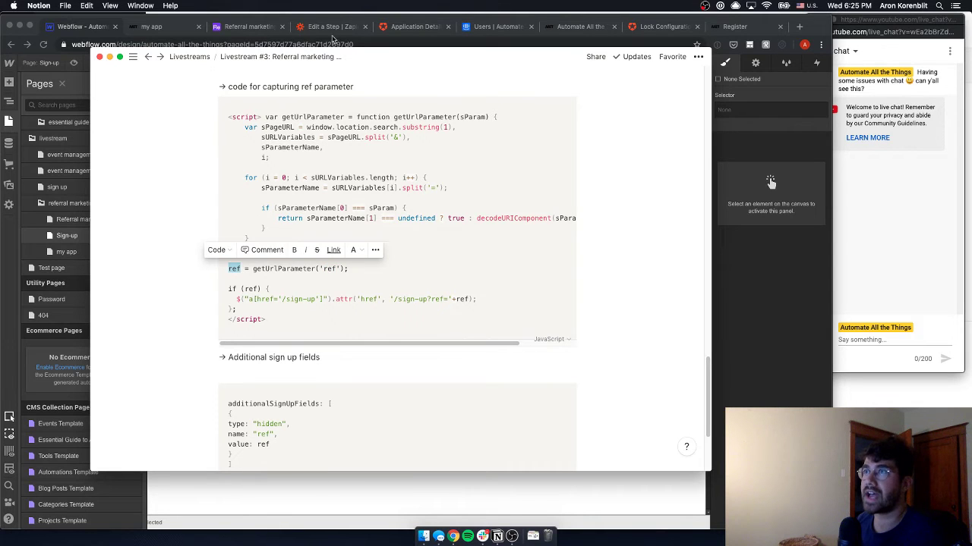
Close the No Code Conference register tab, leaving the Auth0 sign-up page showing.
left_click(583, 29)
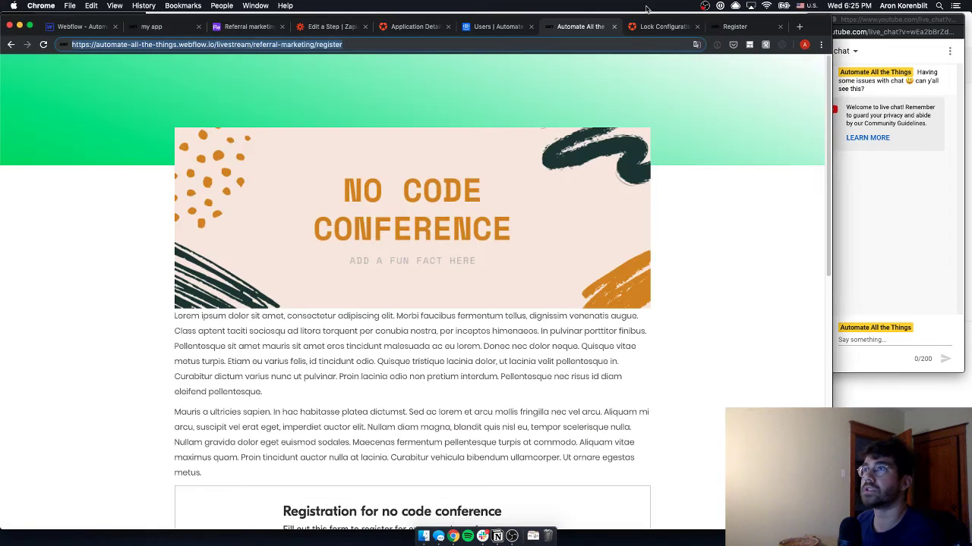
left_click(614, 27)
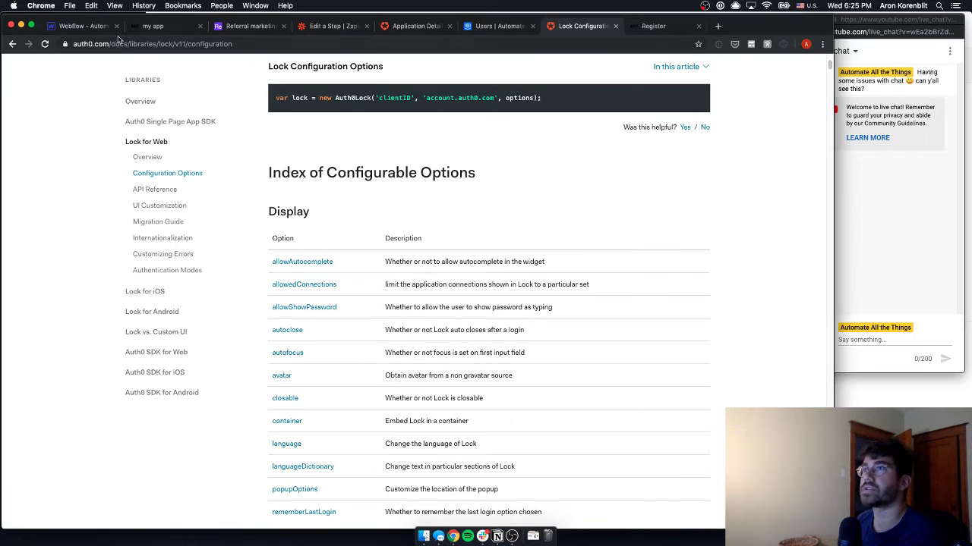
left_click(685, 27)
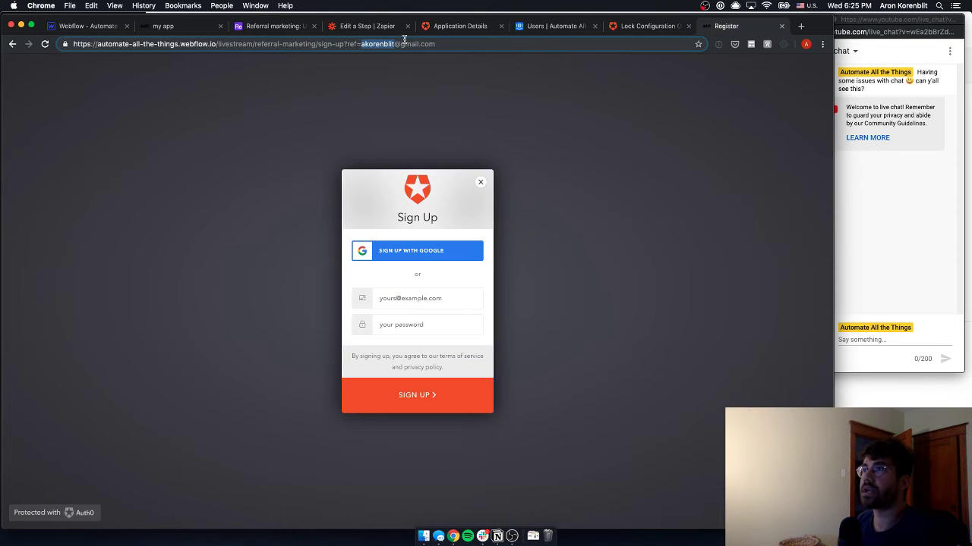
Reselect the Notion script from <script> to getUrlParameter('ref') for copying.
key("super+Tab")
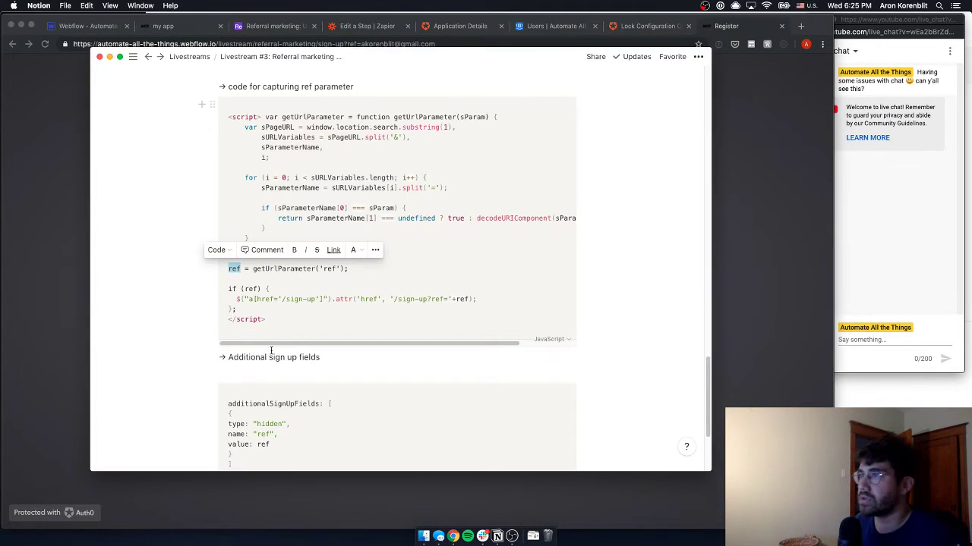
left_click_drag(284, 325, 265, 299)
left_click(303, 299)
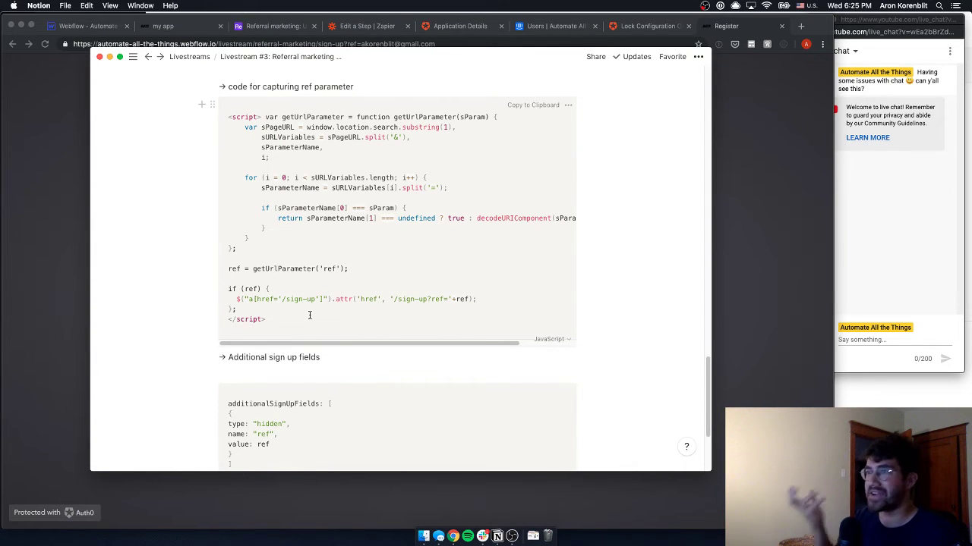
scroll(334, 291, "down", 1)
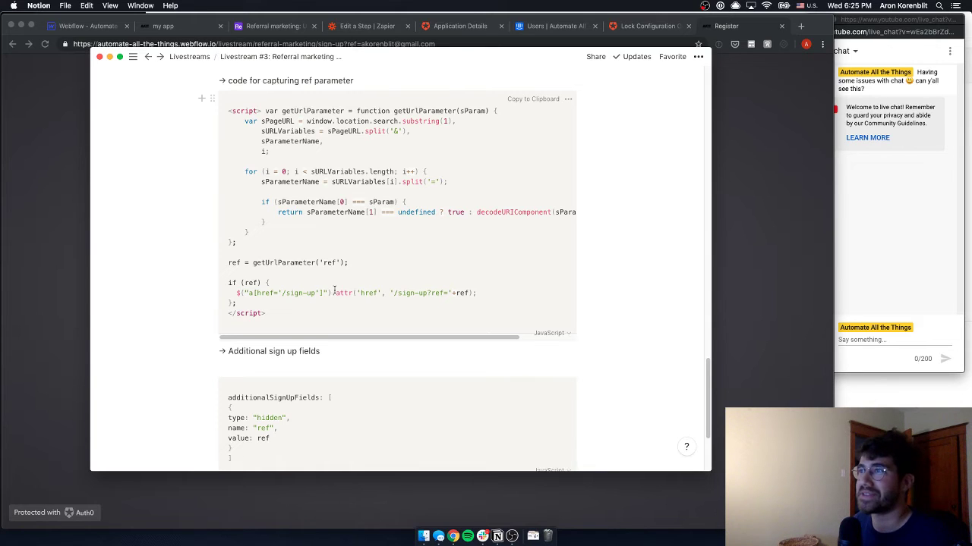
left_click_drag(366, 264, 219, 107)
key("super+c")
left_click(27, 149)
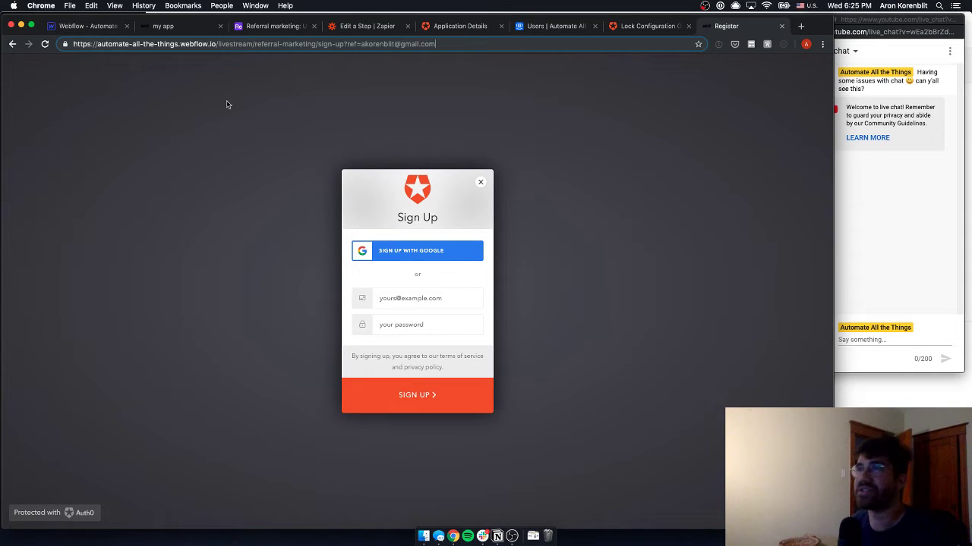
Paste the getUrlParameter ref-capture script into the Sign-up page's Before </body> code.
left_click(54, 30)
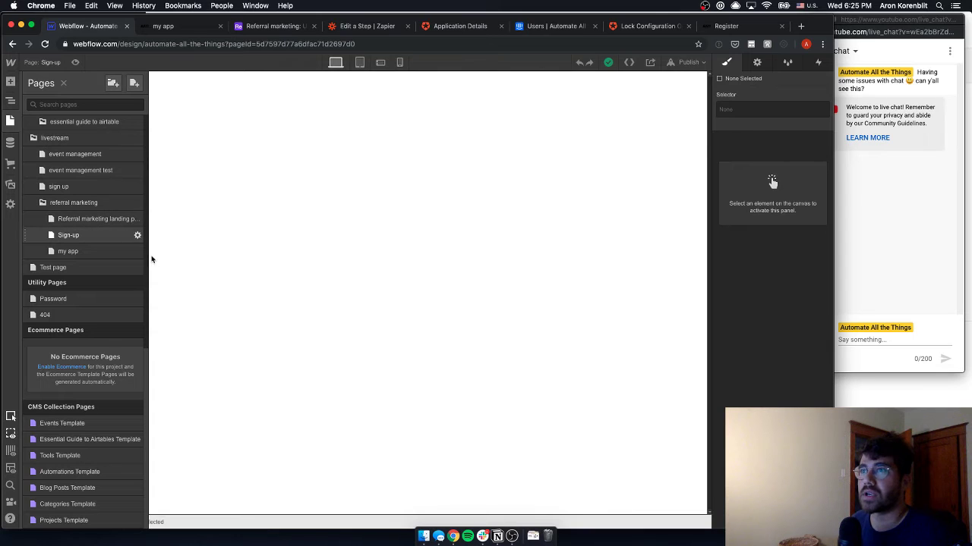
scroll(245, 346, "down", 15)
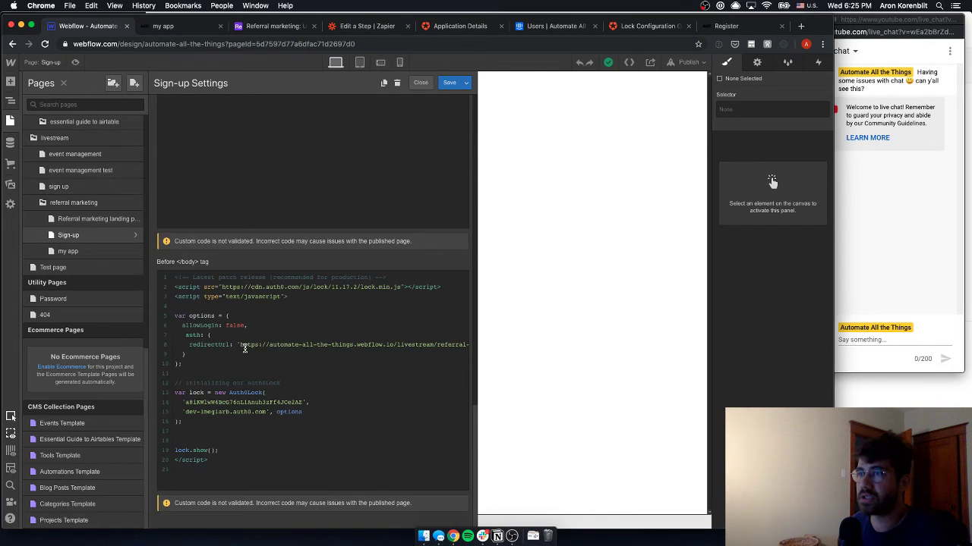
left_click(249, 469)
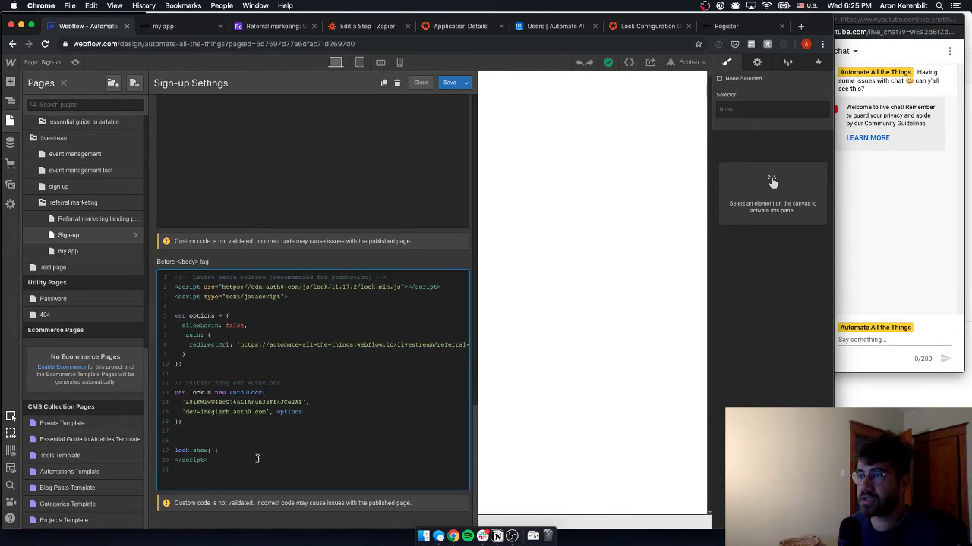
key("super+v")
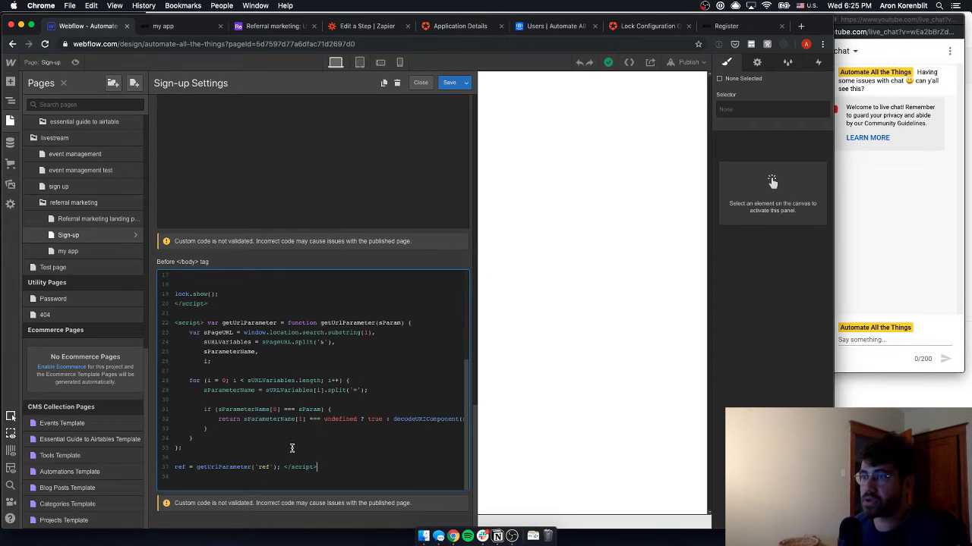
key("Return")
key("Return")
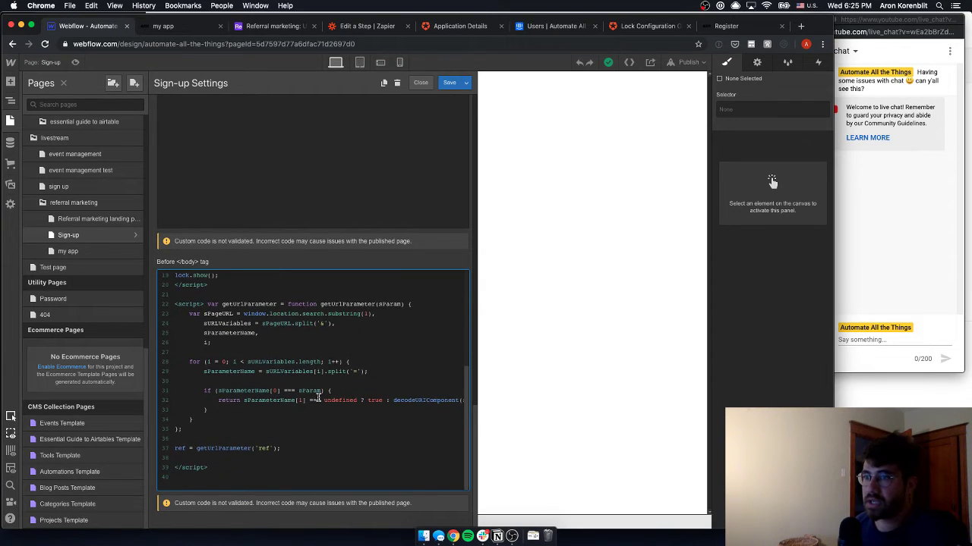
double_click(247, 448)
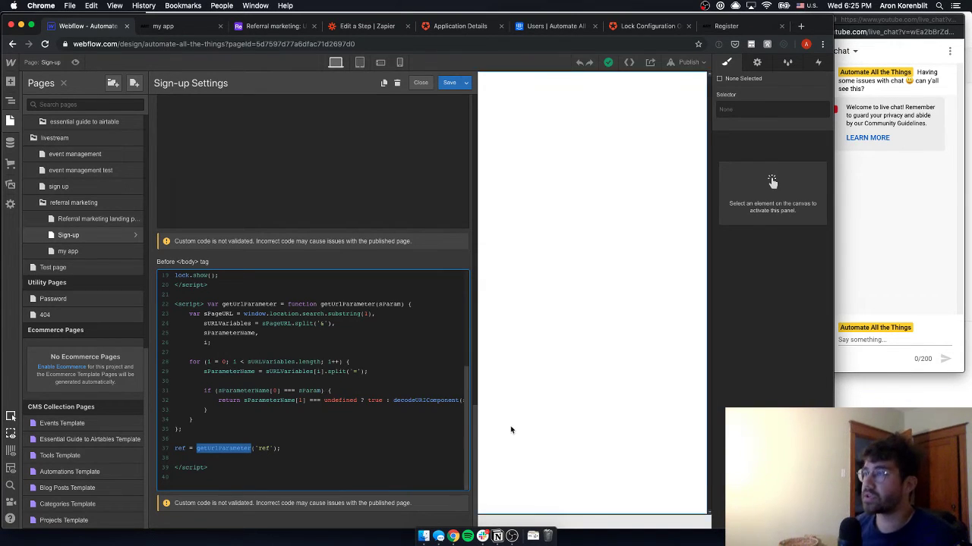
Save the page code, publish to the webflow.io domain, and open the live sign-up page.
left_click(449, 82)
left_click(688, 62)
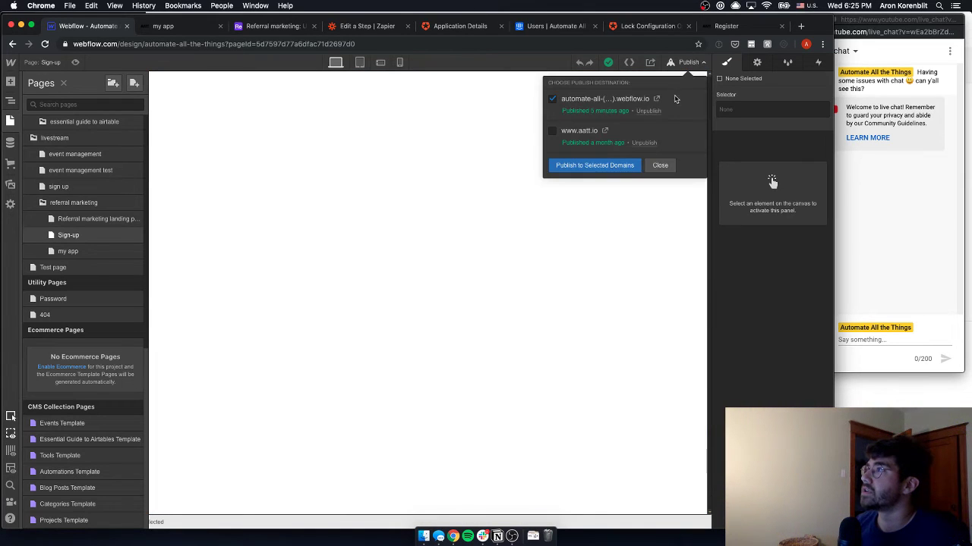
left_click(594, 165)
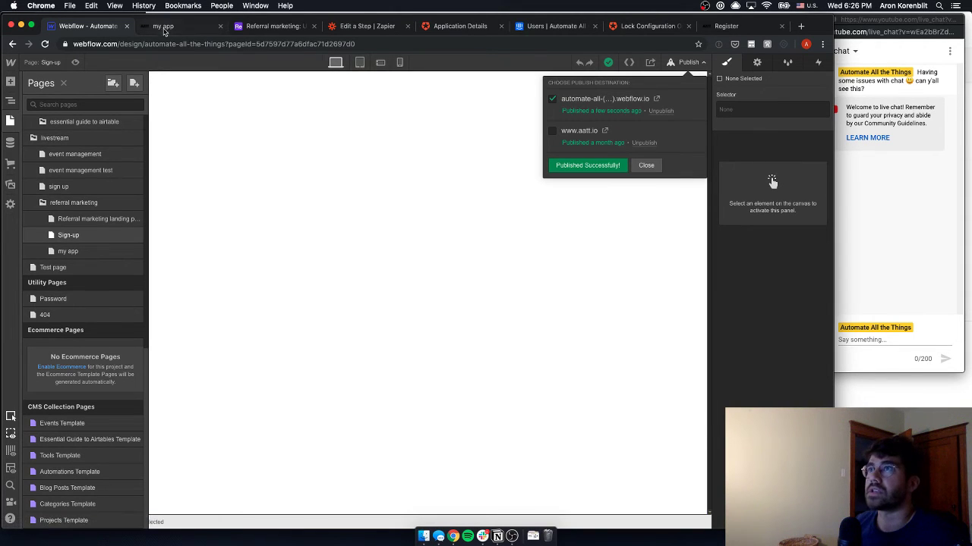
left_click(657, 100)
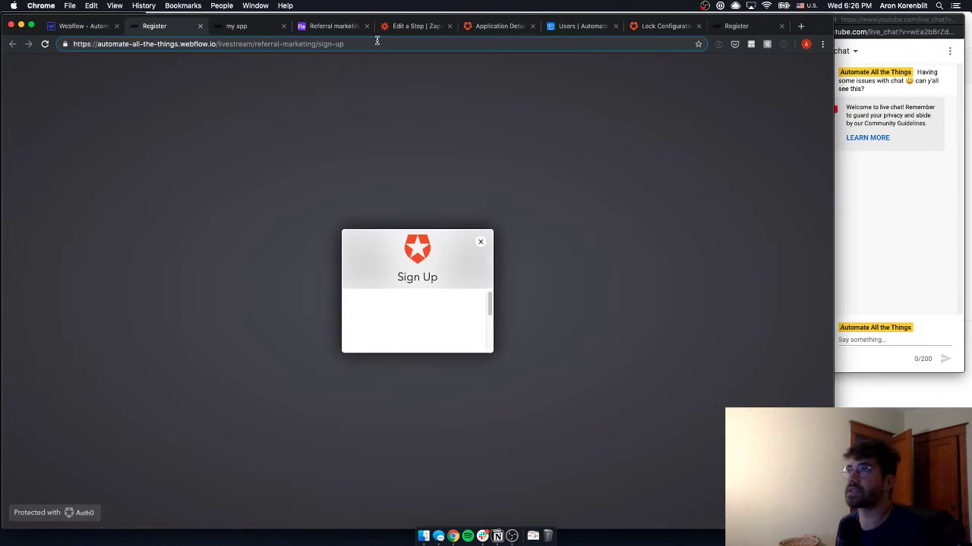
Reload the live sign-up page with a ref parameter holding a test e-mail address.
left_click(372, 44)
type("?ref")
type("=test")
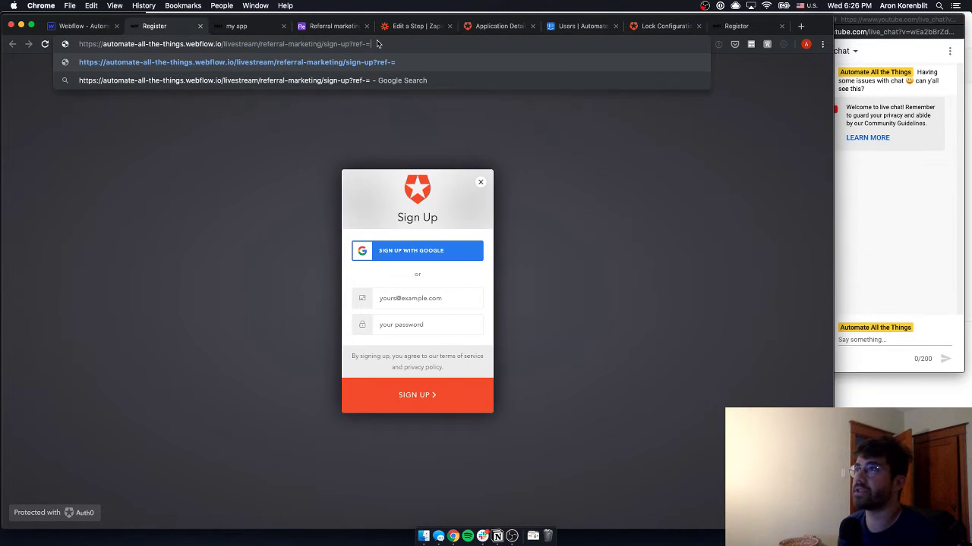
type("@gmail.")
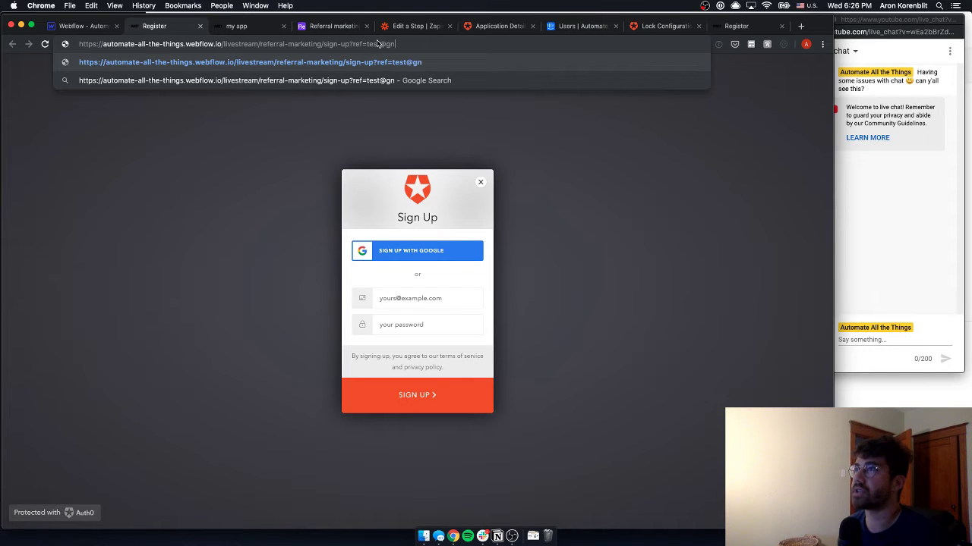
type("com")
key("Return")
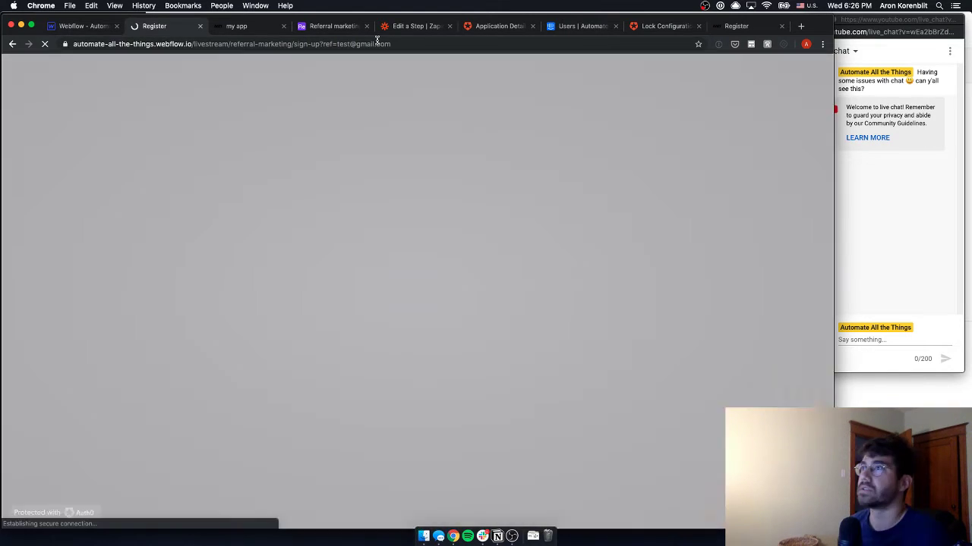
Evaluate ref in the DevTools console to confirm it returns the test e-mail.
right_click(630, 203)
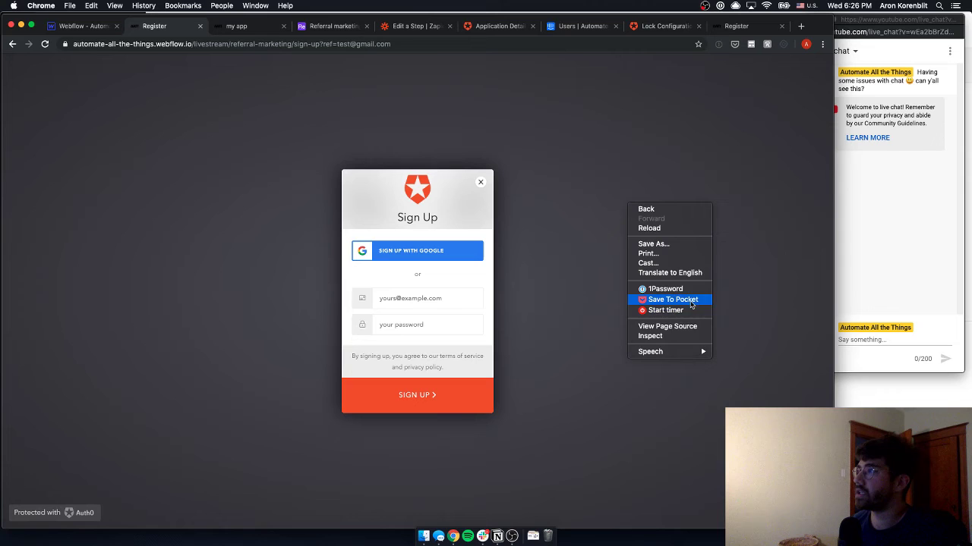
left_click(679, 338)
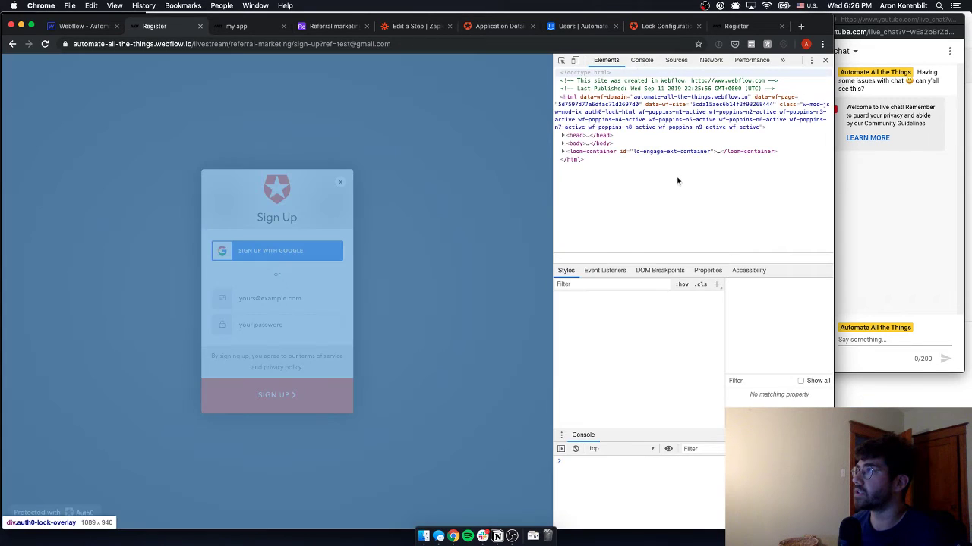
left_click(642, 60)
type("Credential")
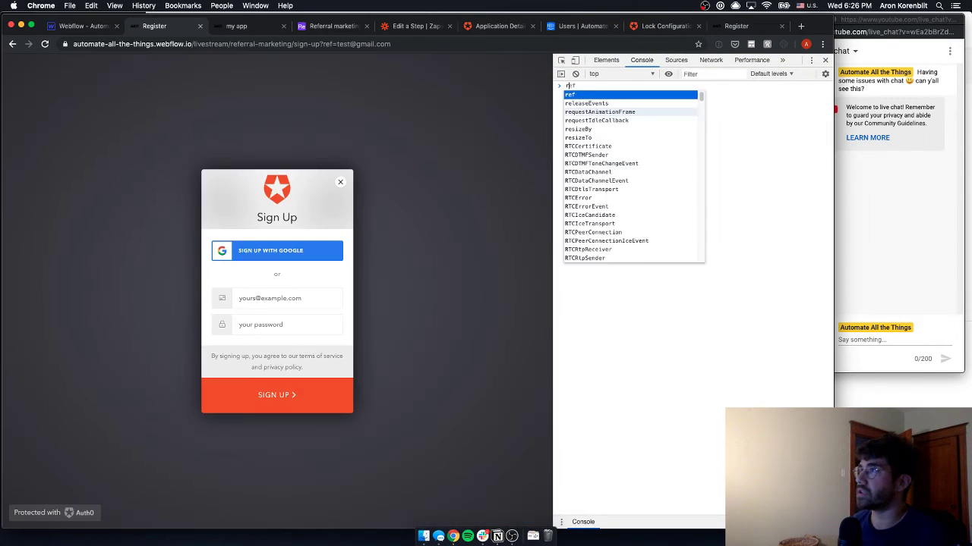
type("ref")
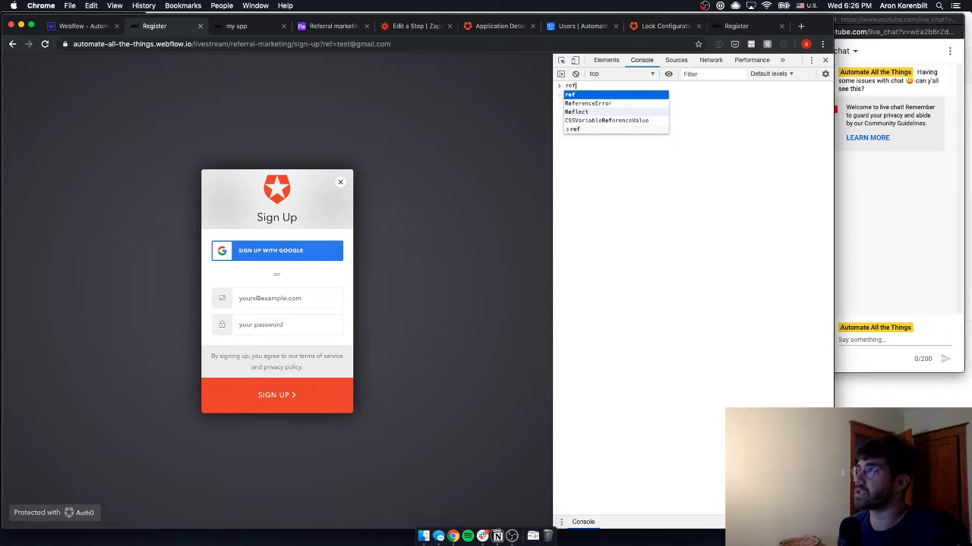
key("Return")
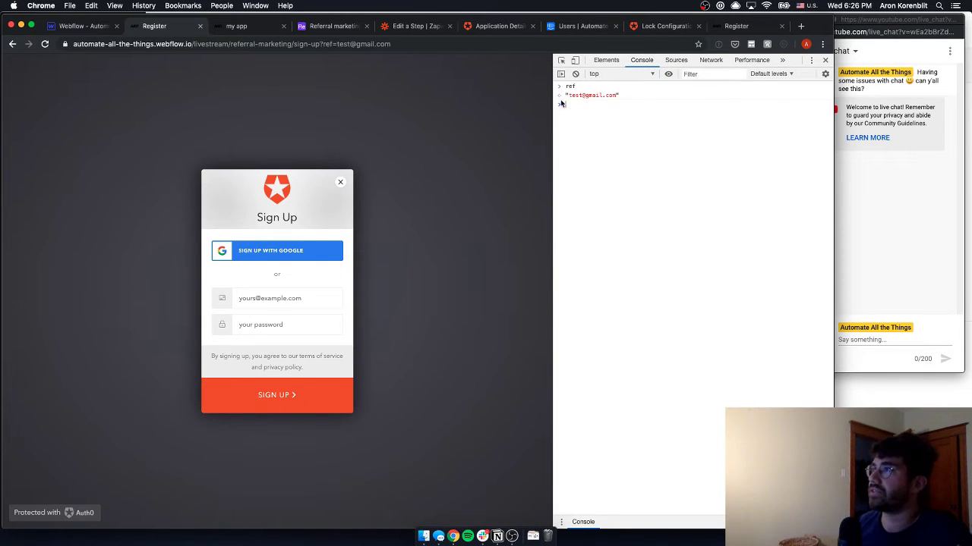
left_click_drag(566, 95, 618, 99)
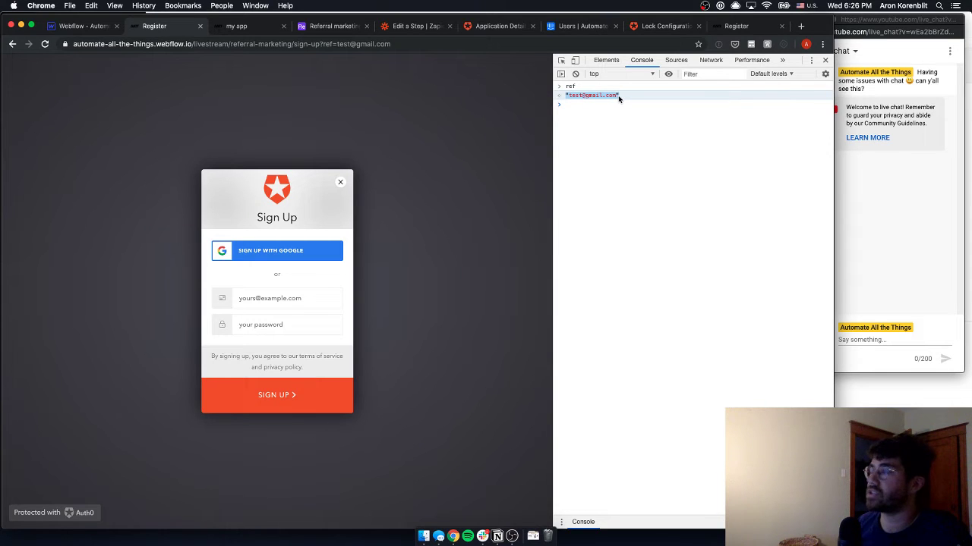
left_click(622, 100)
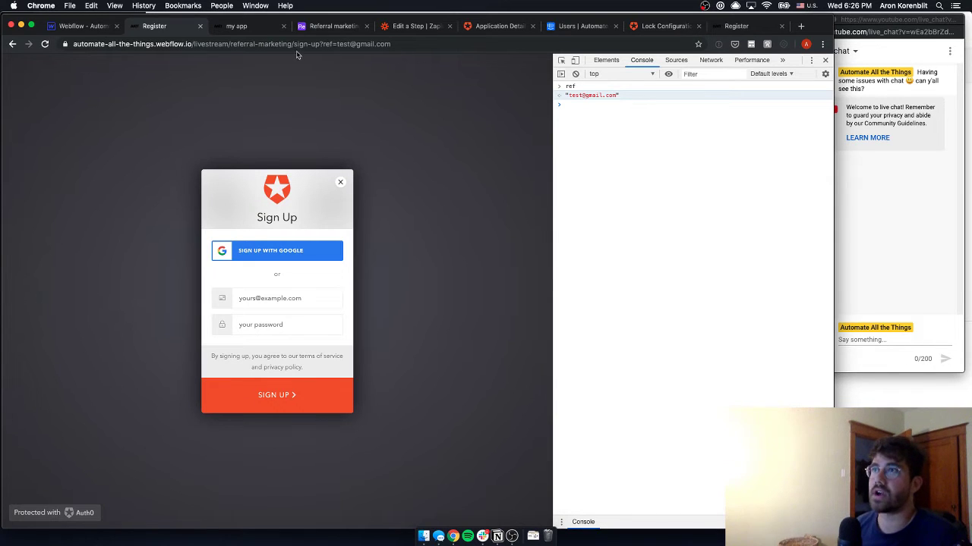
Close DevTools and return to the Webflow Designer's page list.
left_click(825, 60)
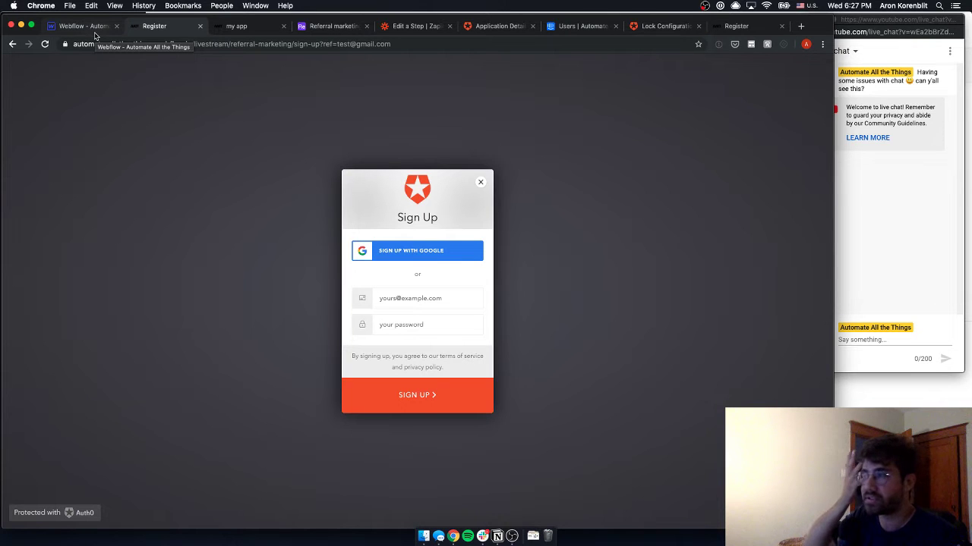
left_click(104, 28)
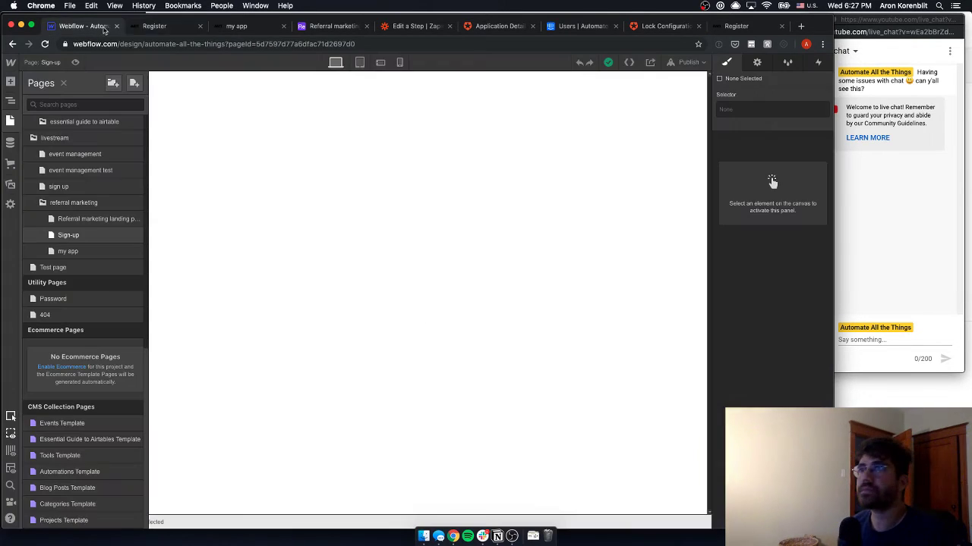
left_click(148, 26)
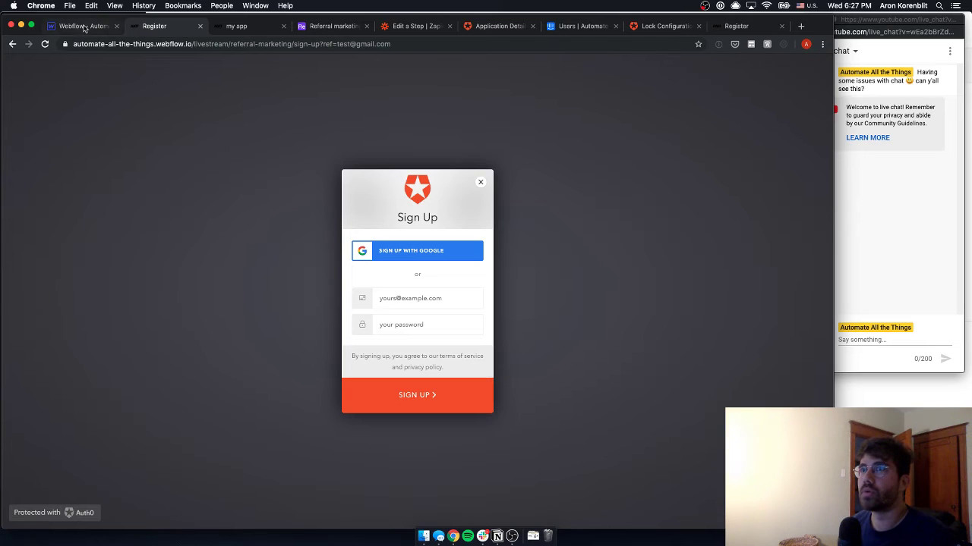
left_click(85, 28)
left_click(168, 31)
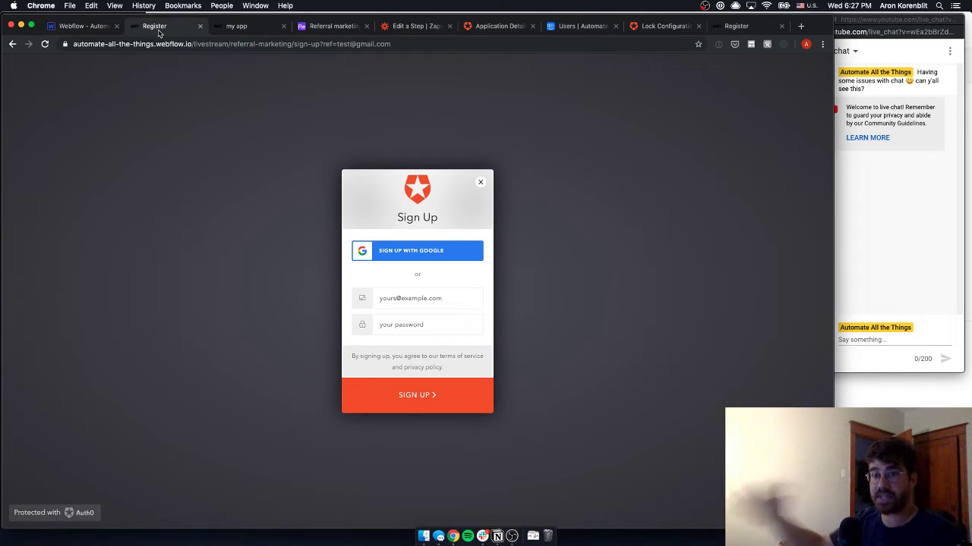
left_click(87, 29)
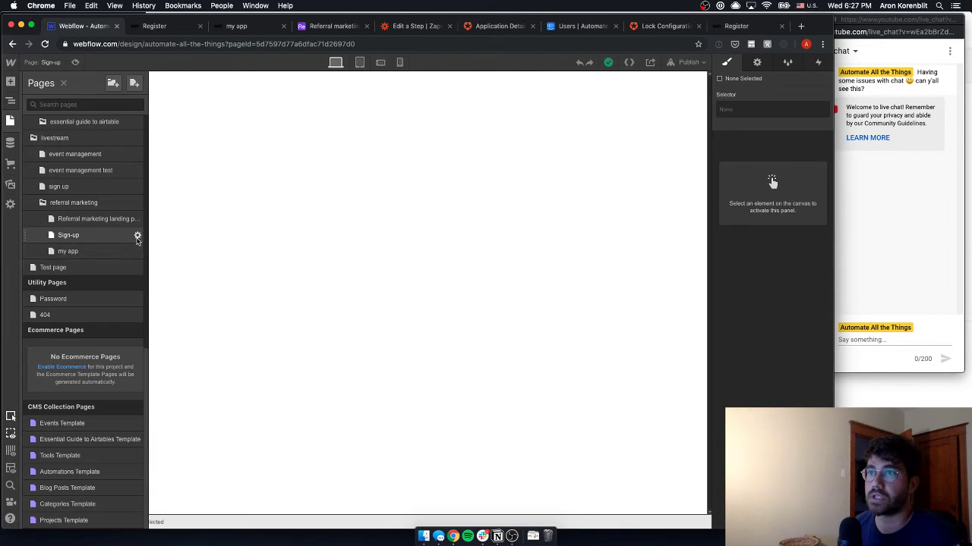
Review the Sign-up page's Before </body> code in its settings, then open a blank tab.
left_click(135, 236)
scroll(201, 350, "down", 15)
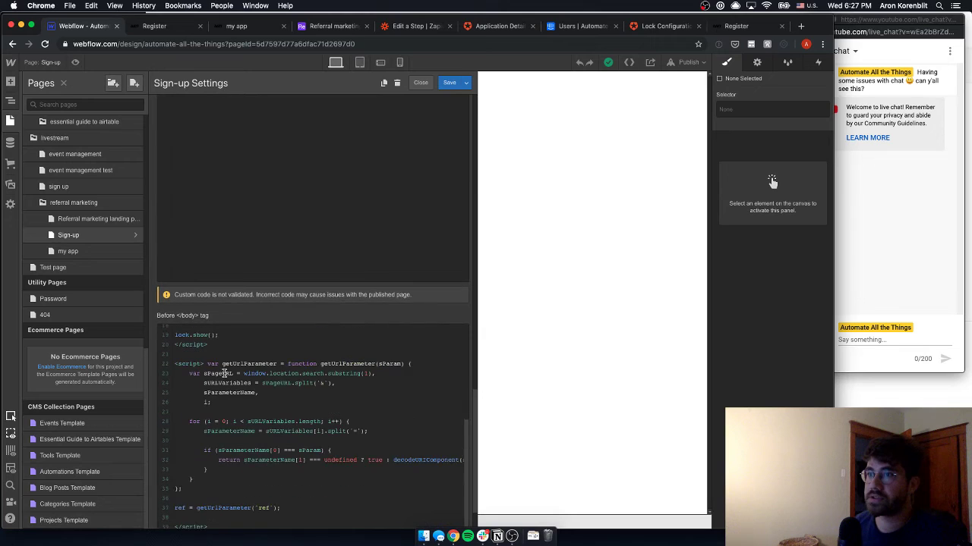
scroll(264, 385, "up", 5)
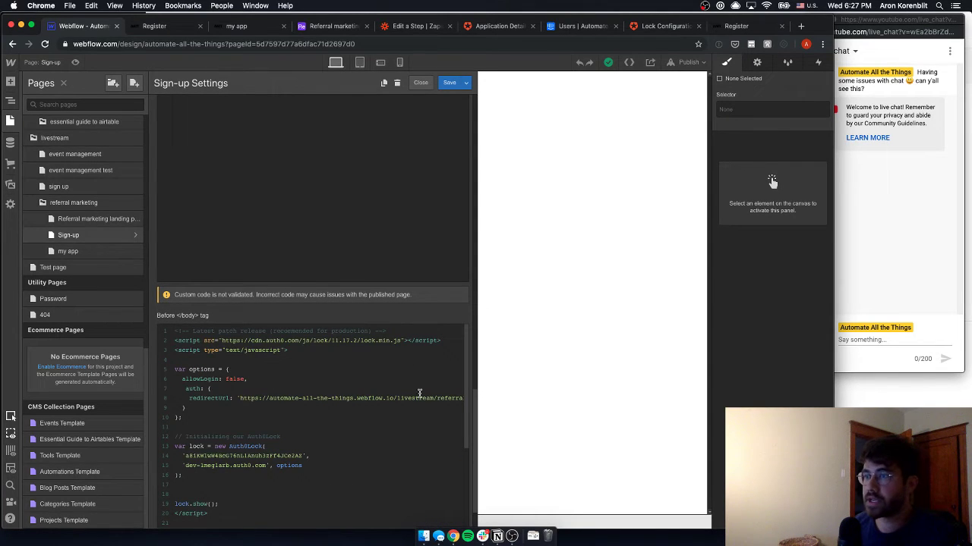
scroll(464, 441, "down", 3)
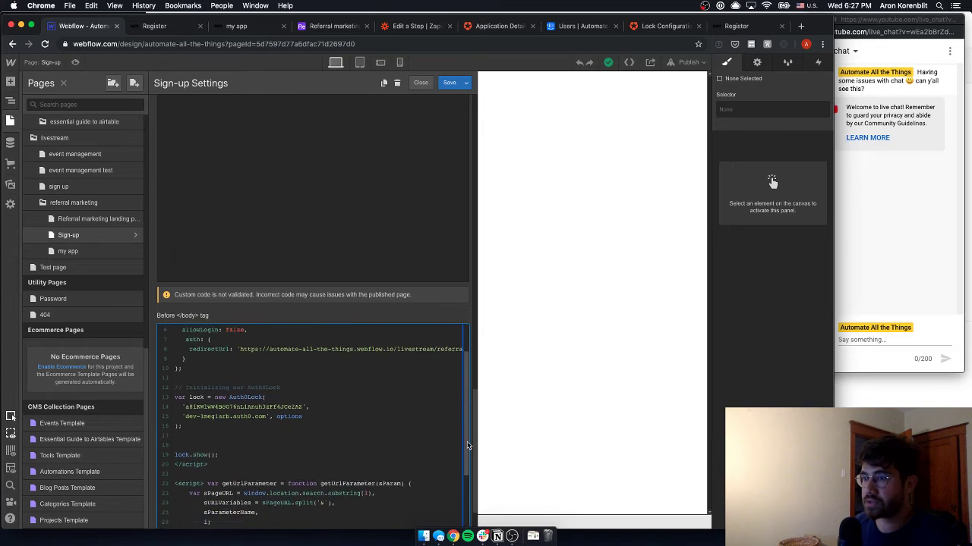
scroll(304, 425, "down", 2)
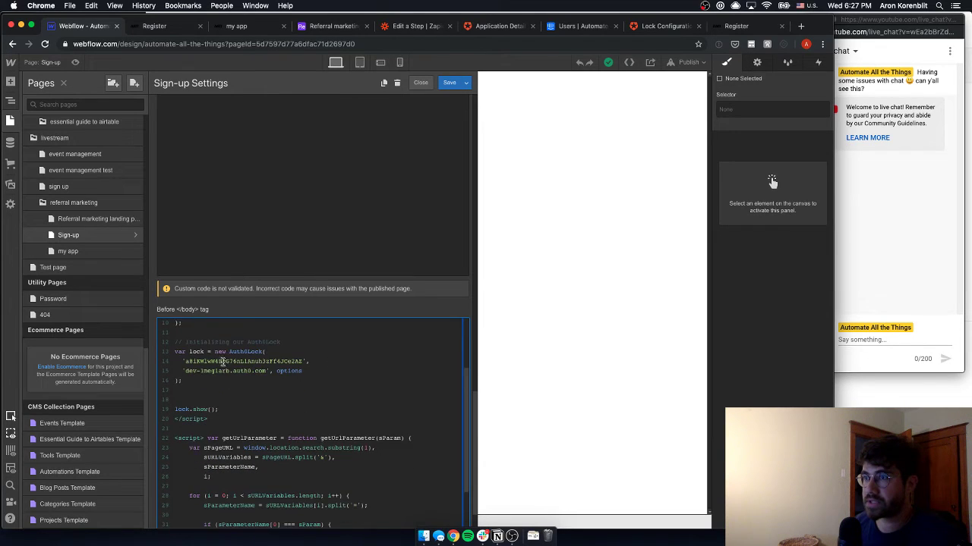
scroll(282, 385, "up", 2)
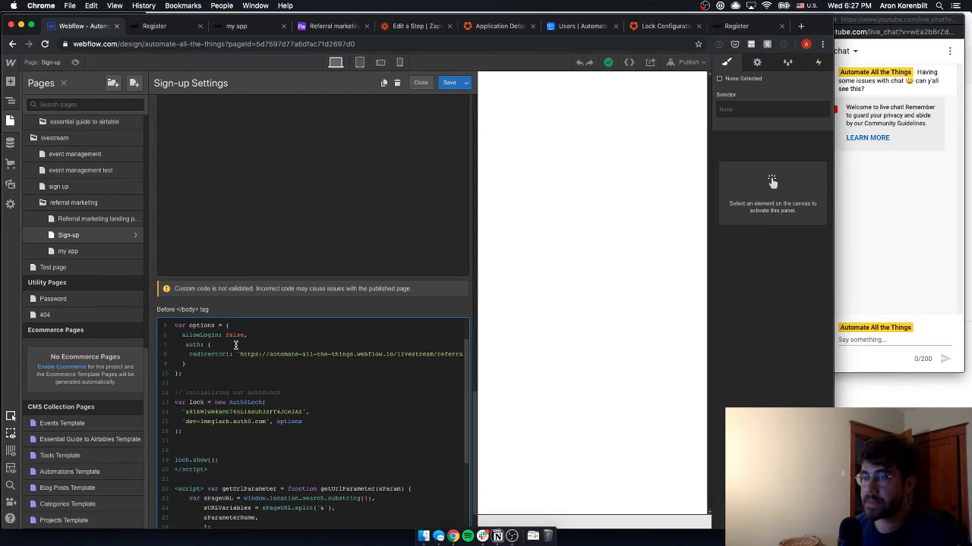
key("super+t")
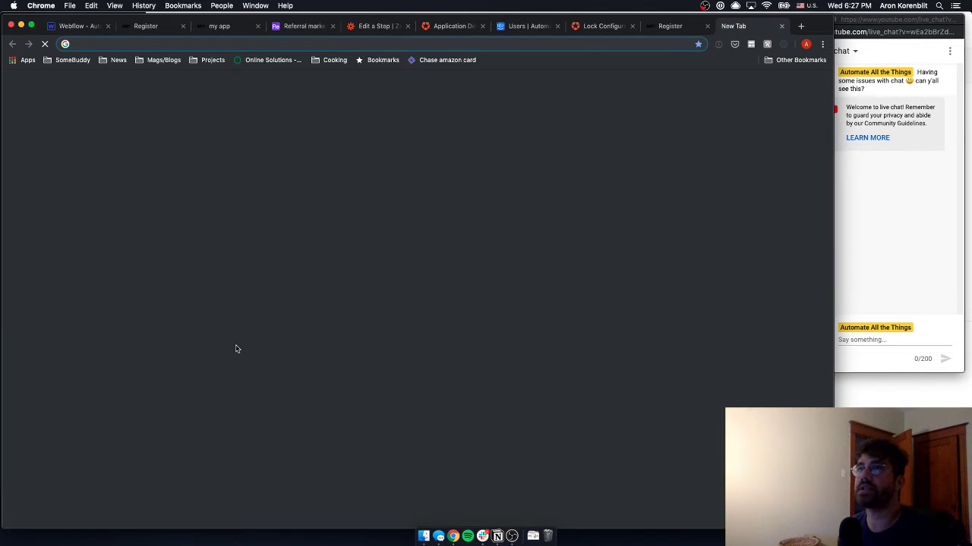
Search 'additional fields auth0 lock' and open the Custom Fields at Signup docs beside Webflow.
type("addit")
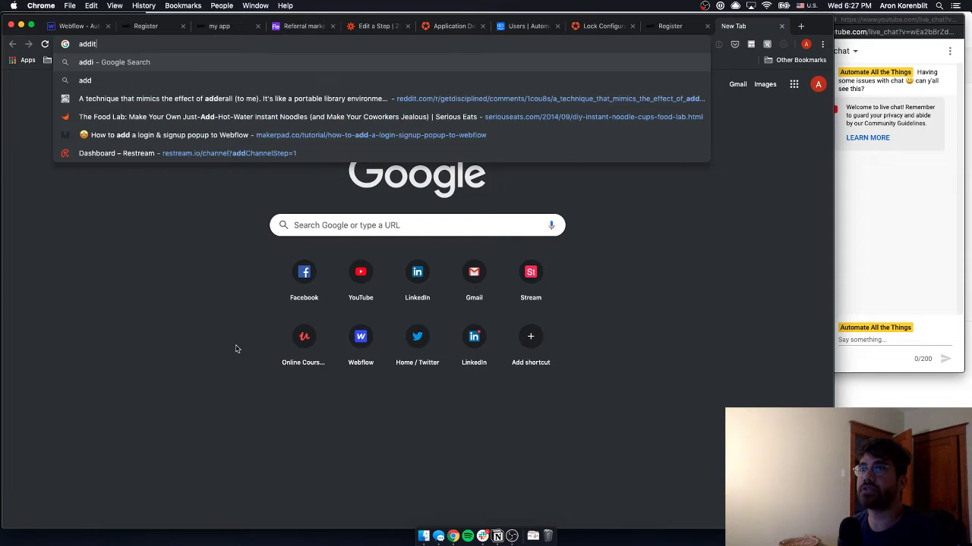
type("ional fields ayth")
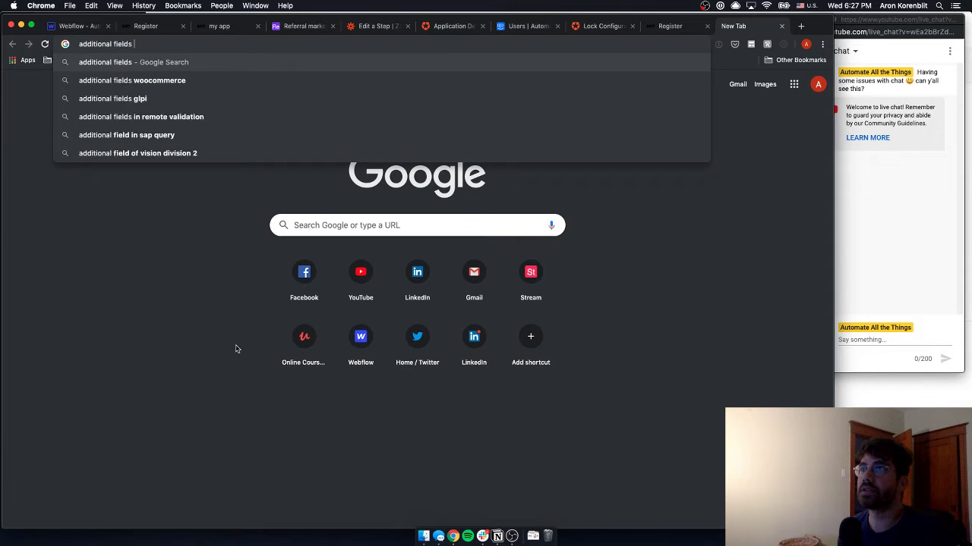
key("BackSpace")
key("BackSpace")
key("BackSpace")
type("uth0 lock")
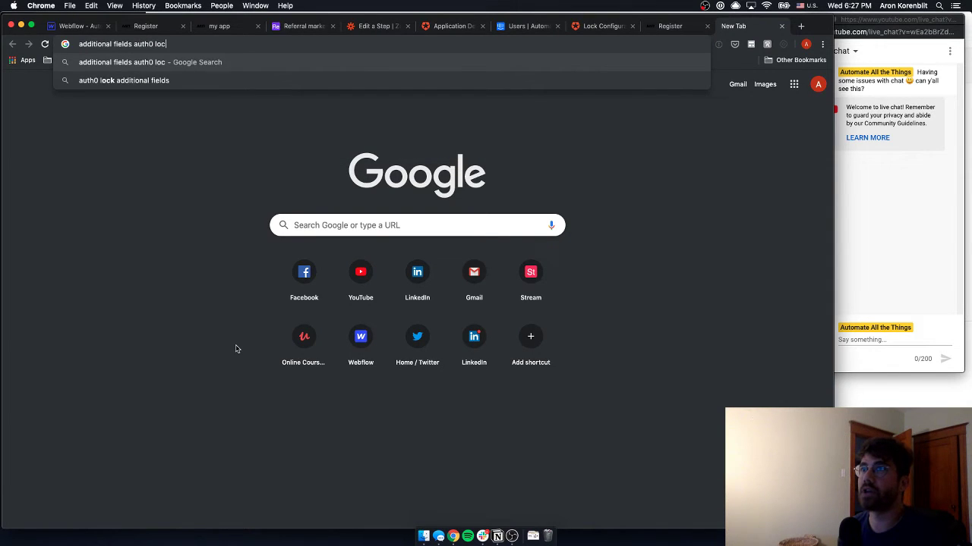
key("Return")
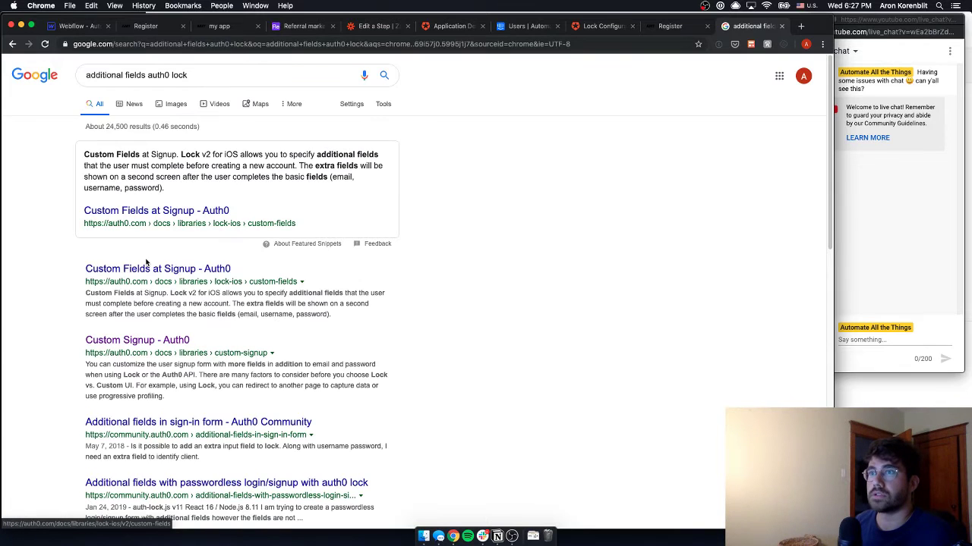
left_click(145, 269)
left_click_drag(436, 27, 137, 28)
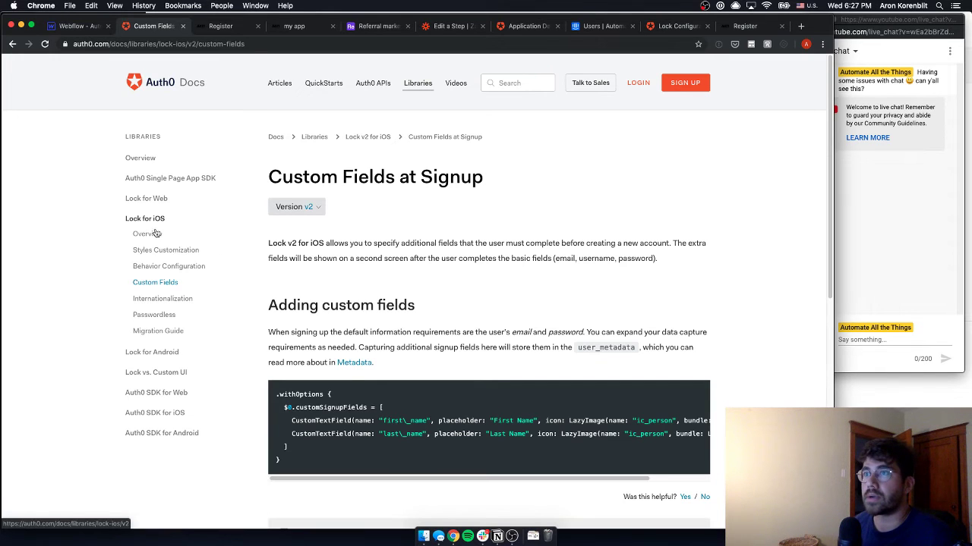
Skim the Lock iOS custom signup fields article, then open the Lock v11 Overview.
scroll(234, 263, "down", 5)
scroll(223, 268, "up", 3)
scroll(223, 269, "up", 2)
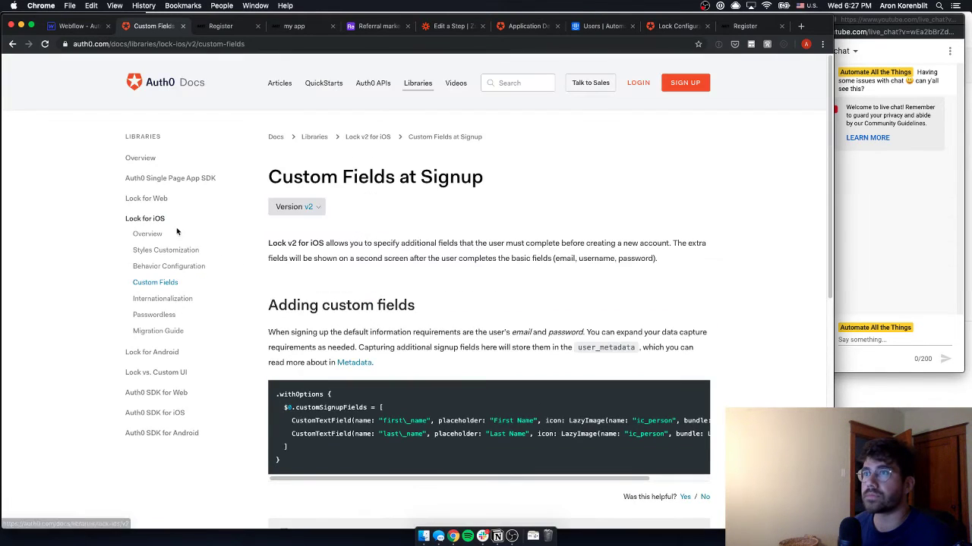
scroll(224, 274, "down", 10)
scroll(228, 278, "up", 6)
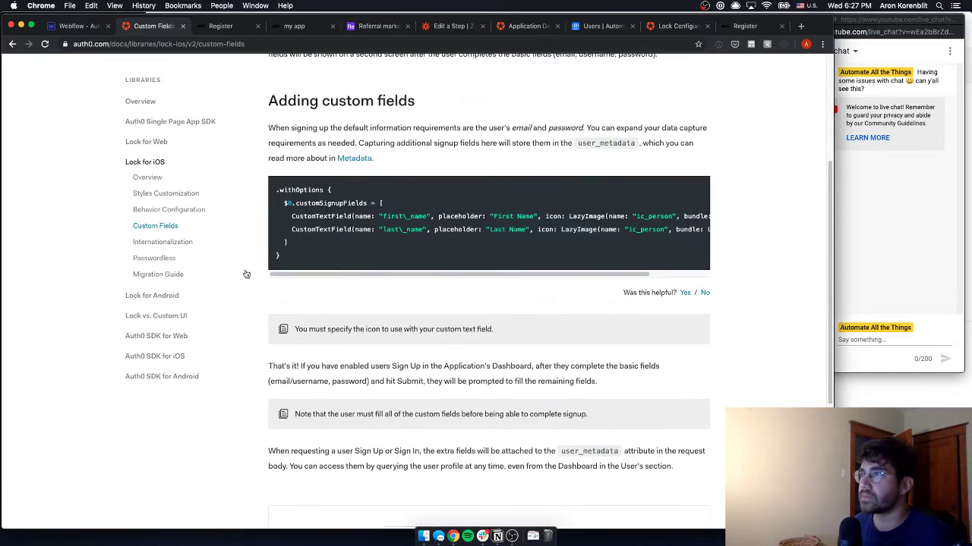
scroll(436, 295, "down", 1)
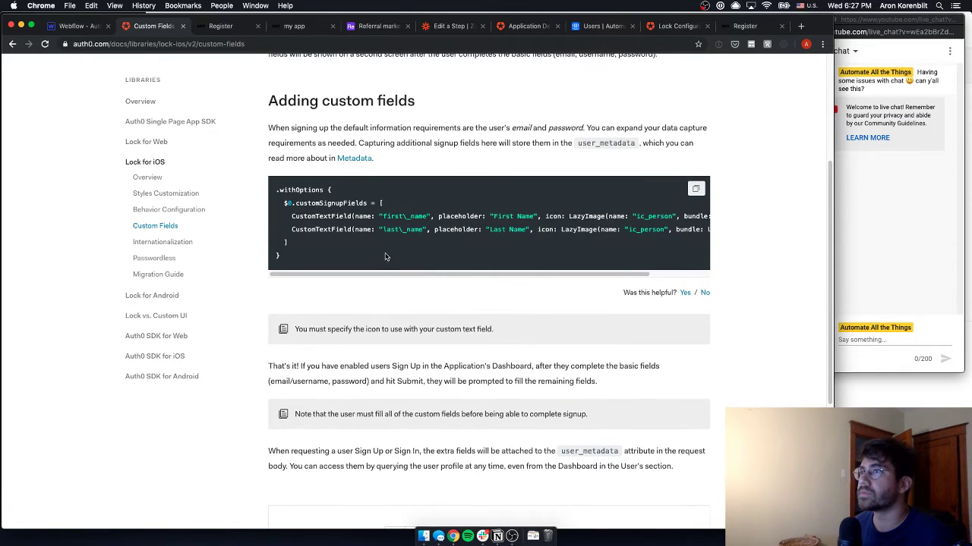
scroll(456, 267, "right", 3)
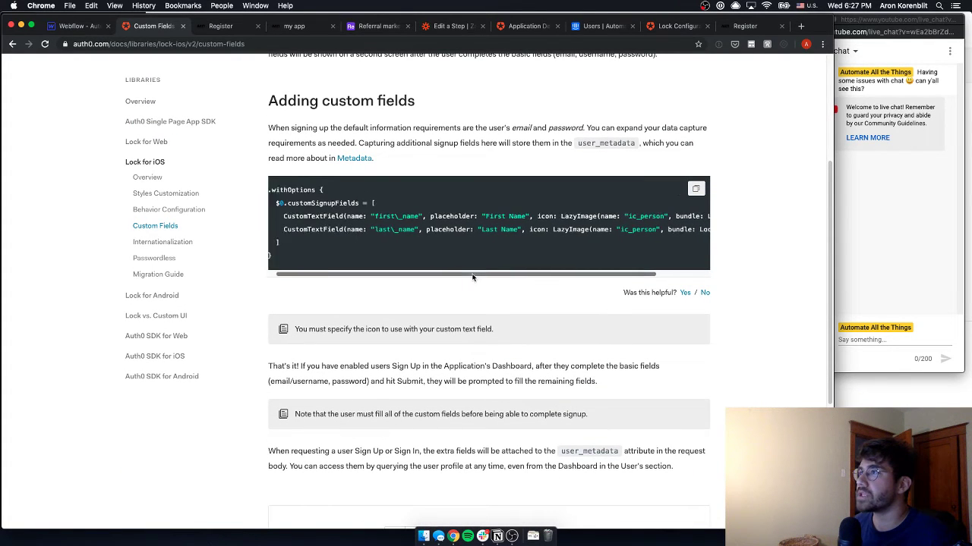
scroll(437, 264, "left", 3)
scroll(434, 264, "up", 5)
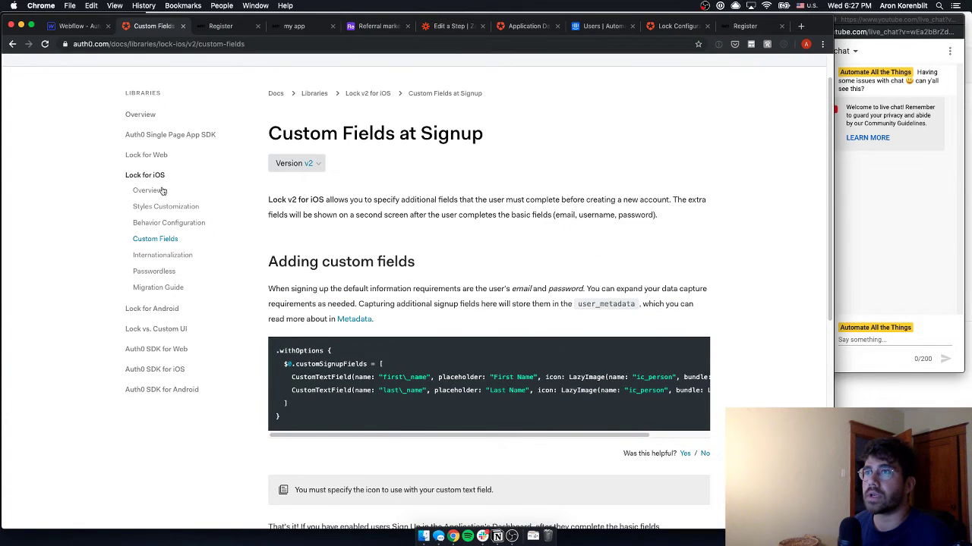
left_click(146, 191)
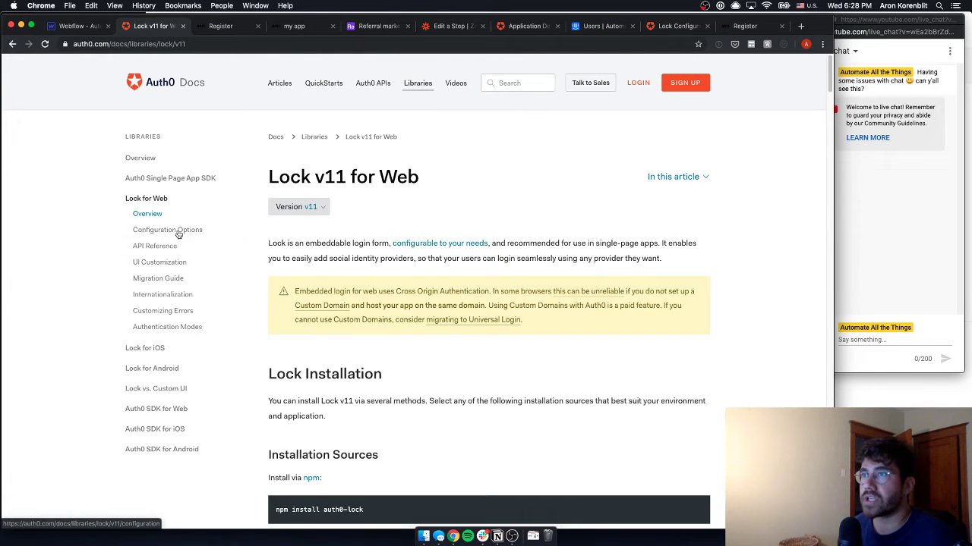
On Lock Configuration Options, find 'hidden' and grab the Hidden field's additionalSignUpFields example.
left_click(148, 230)
scroll(371, 323, "down", 3)
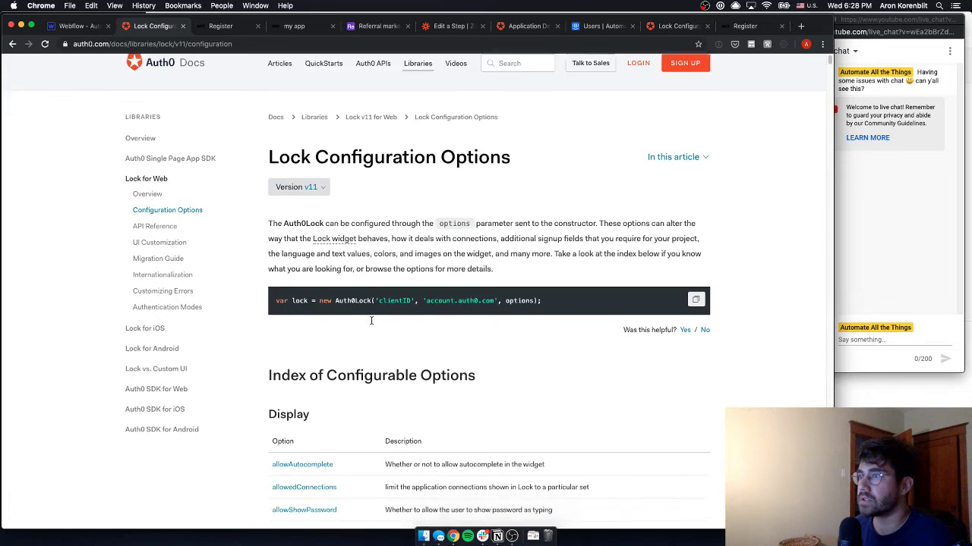
key("super+f")
type("hidden")
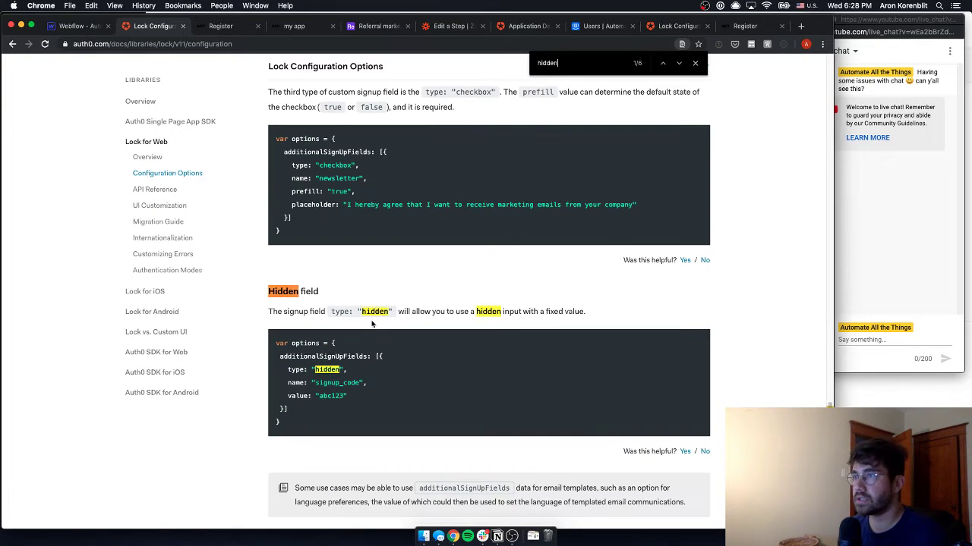
scroll(354, 368, "down", 1)
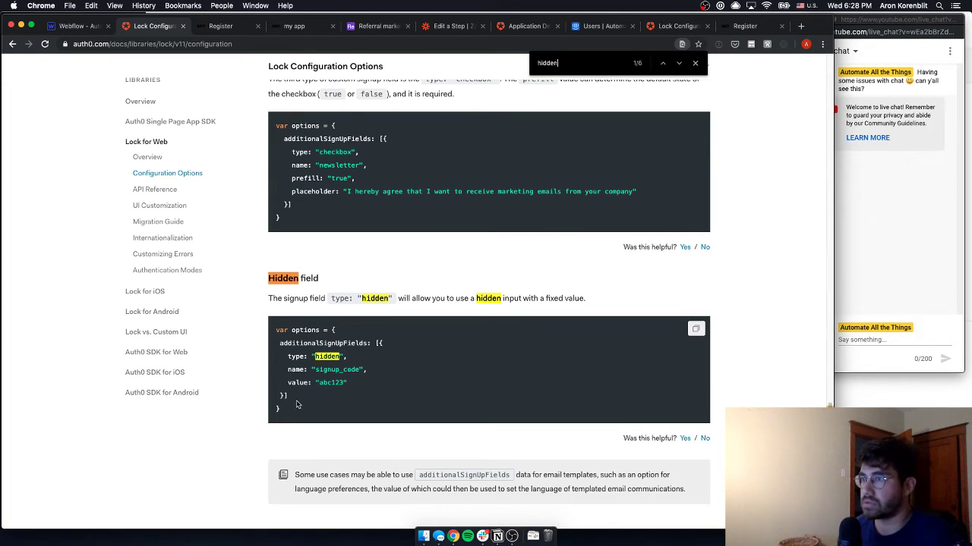
left_click_drag(289, 410, 261, 330)
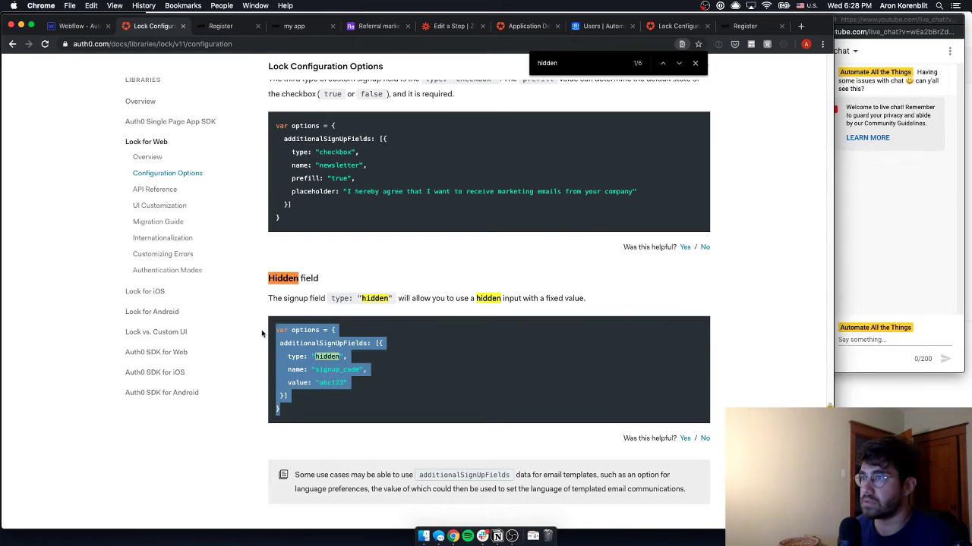
left_click(361, 354)
left_click_drag(275, 343, 289, 397)
key("super+c")
key("Escape")
After the auth block, paste additionalSignUpFields as a hidden field named ref with value ref.
left_click(76, 26)
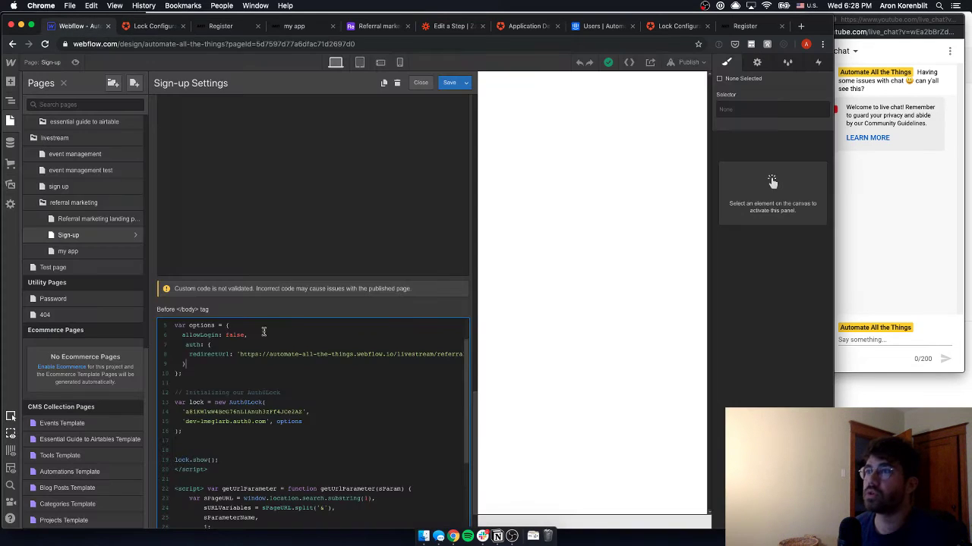
scroll(267, 377, "down", 3)
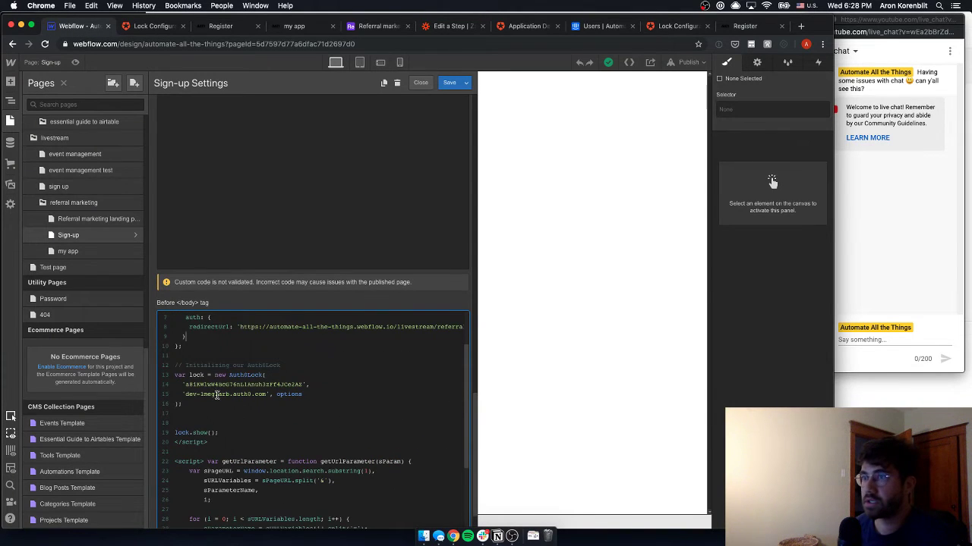
scroll(209, 372, "up", 2)
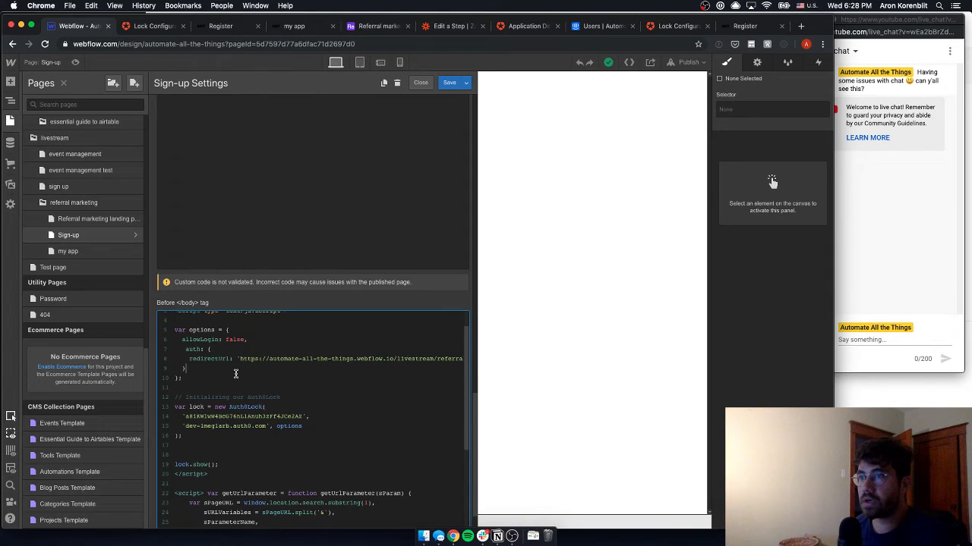
type(",")
key("Return")
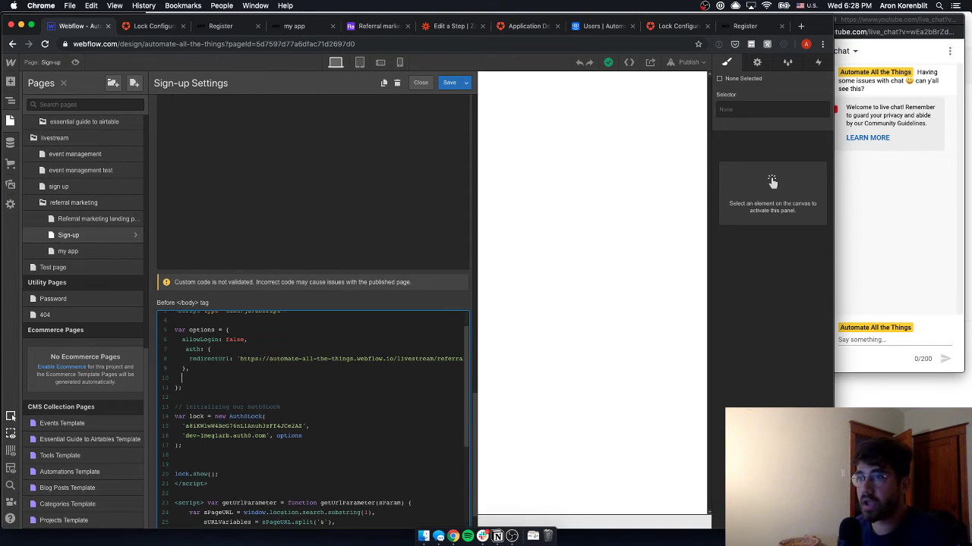
key("super+v")
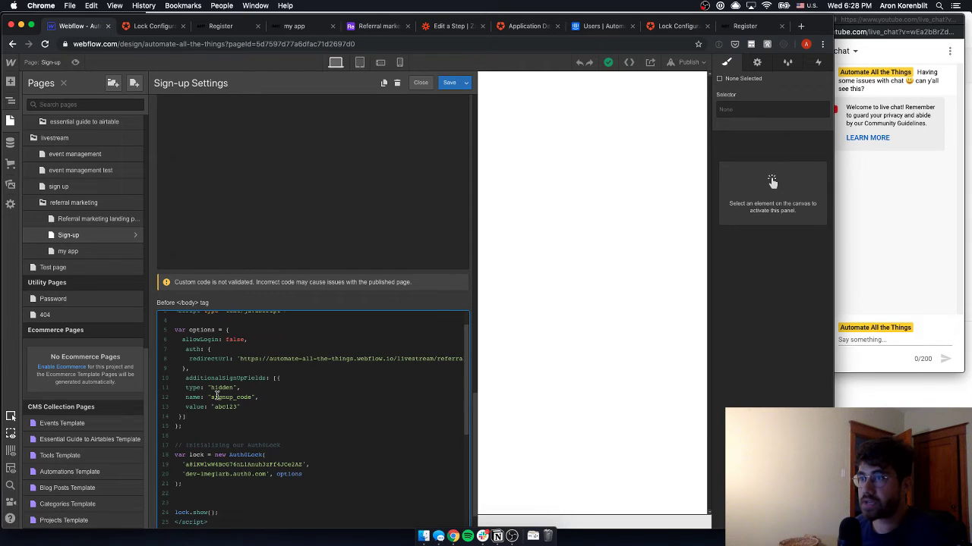
double_click(218, 387)
double_click(230, 397)
type("ref")
left_click_drag(212, 407, 241, 407)
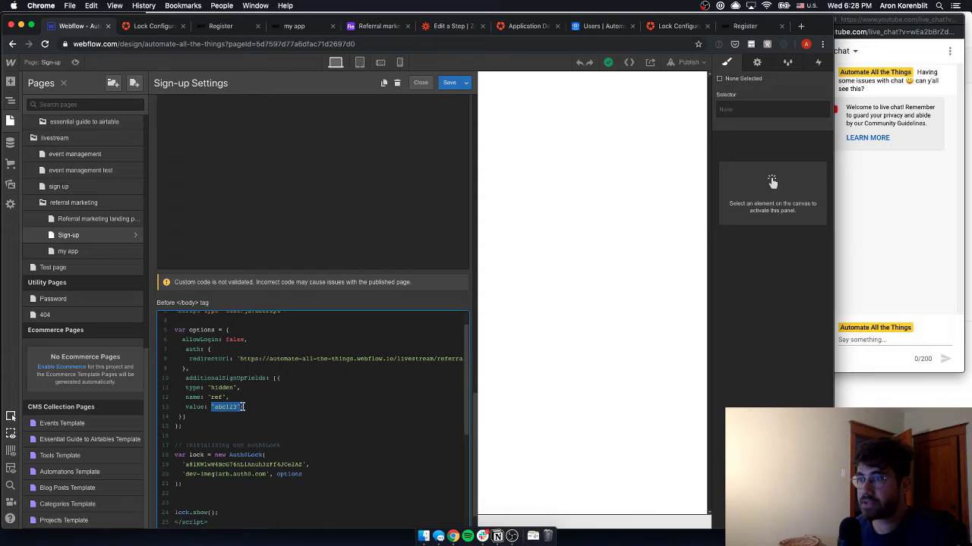
type("ref")
Move the getUrlParameter function and ref assignment above var options.
scroll(255, 414, "down", 2)
scroll(243, 429, "down", 5)
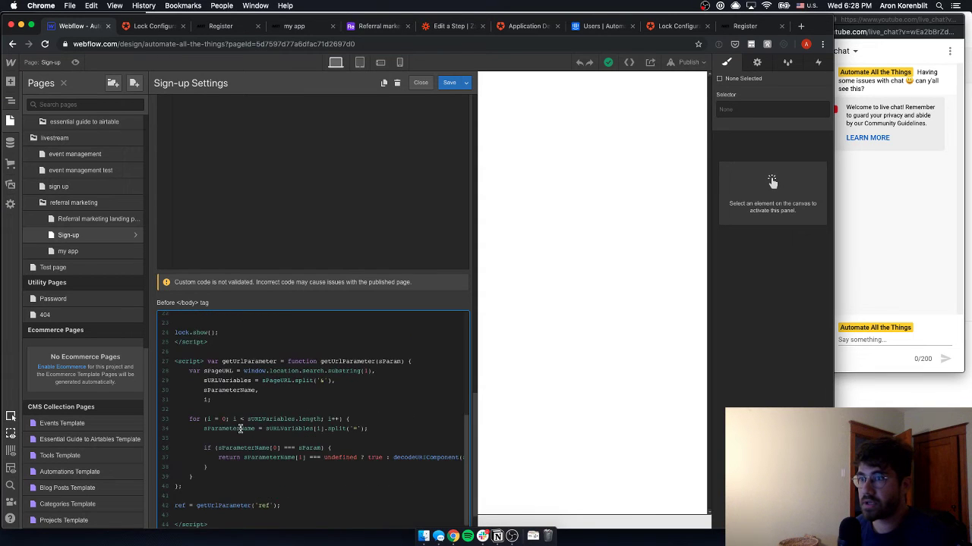
left_click_drag(289, 495, 167, 353)
left_click(265, 442)
left_click_drag(291, 494, 208, 352)
key("ctrl+x")
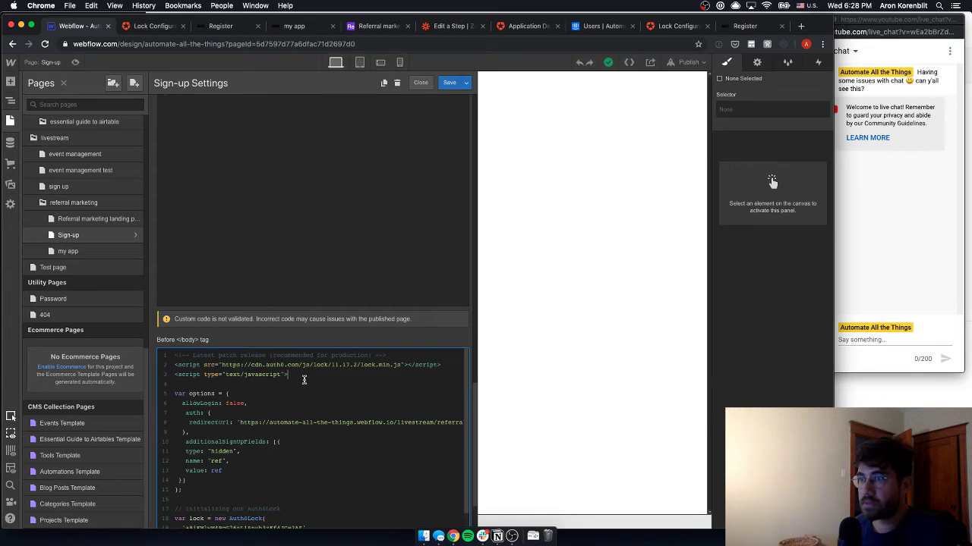
left_click(304, 380)
key("Return")
key("Return")
key("ctrl+v")
Check that the URL-read ref variable matches the hidden field's ref value.
scroll(304, 395, "down", 3)
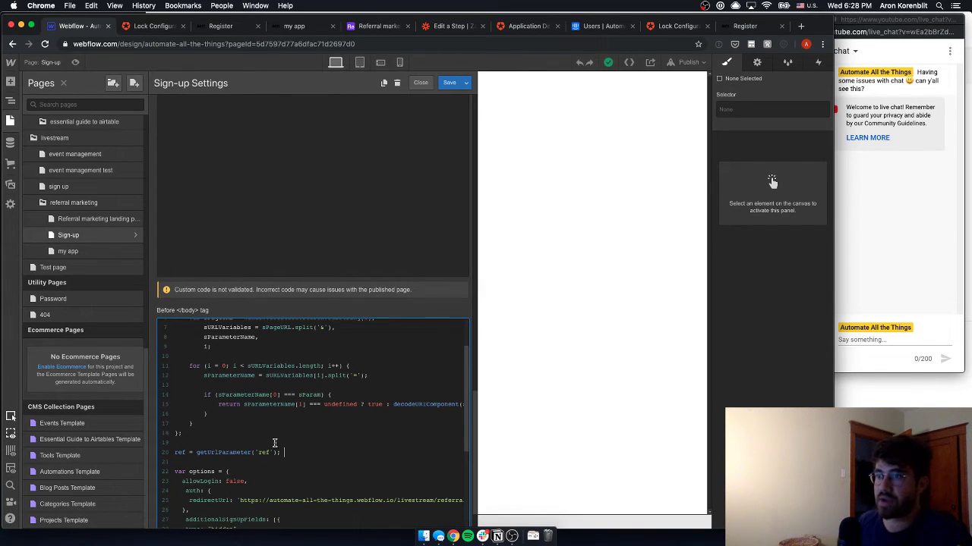
double_click(181, 453)
scroll(296, 432, "down", 2)
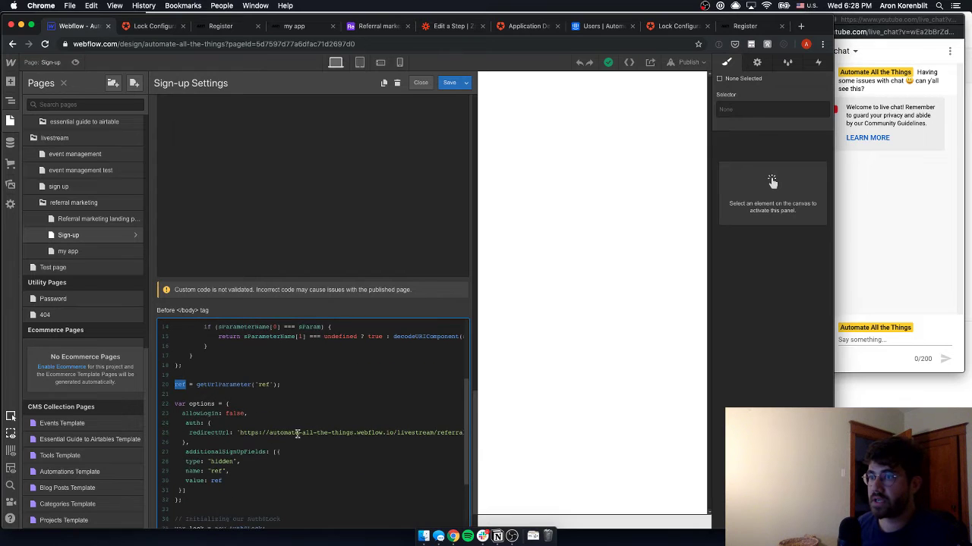
double_click(216, 480)
left_click(185, 492)
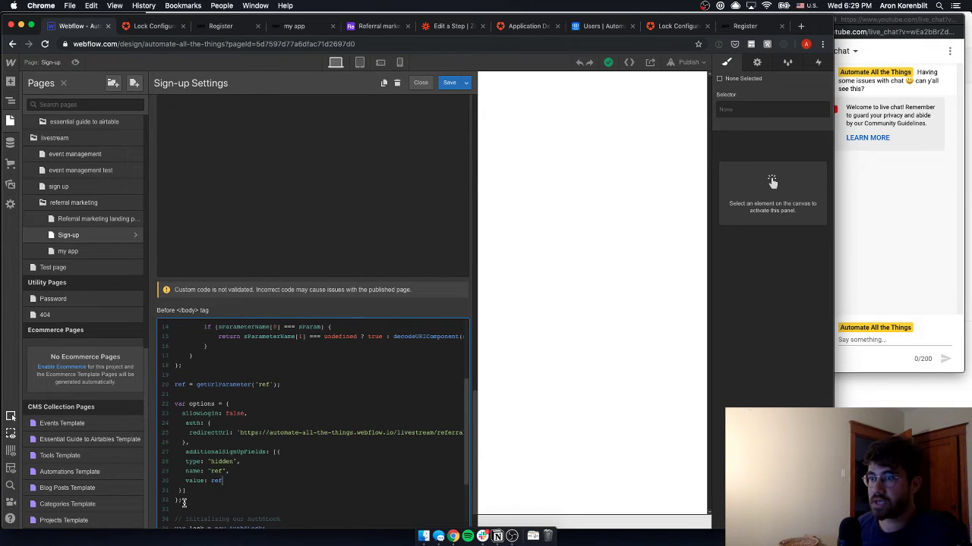
scroll(236, 460, "down", 1)
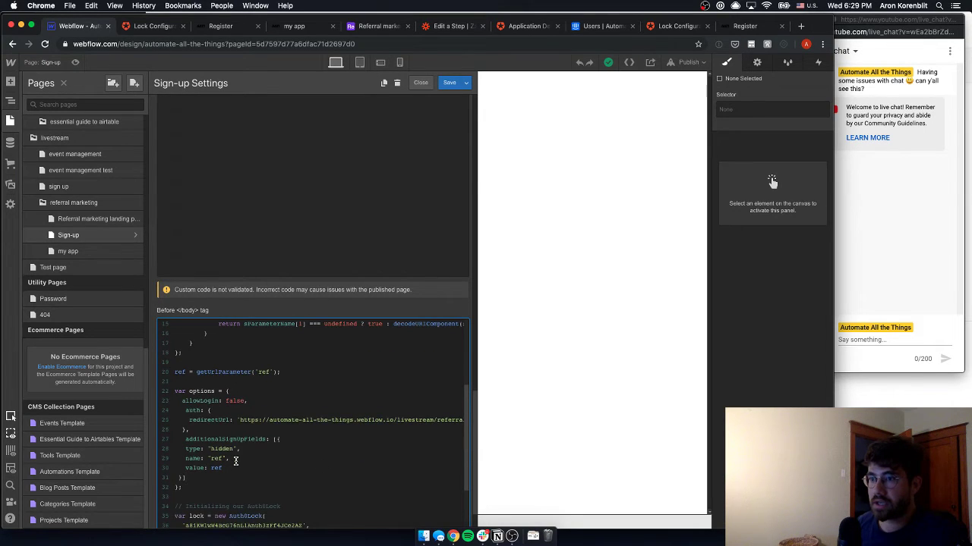
key("super+Tab")
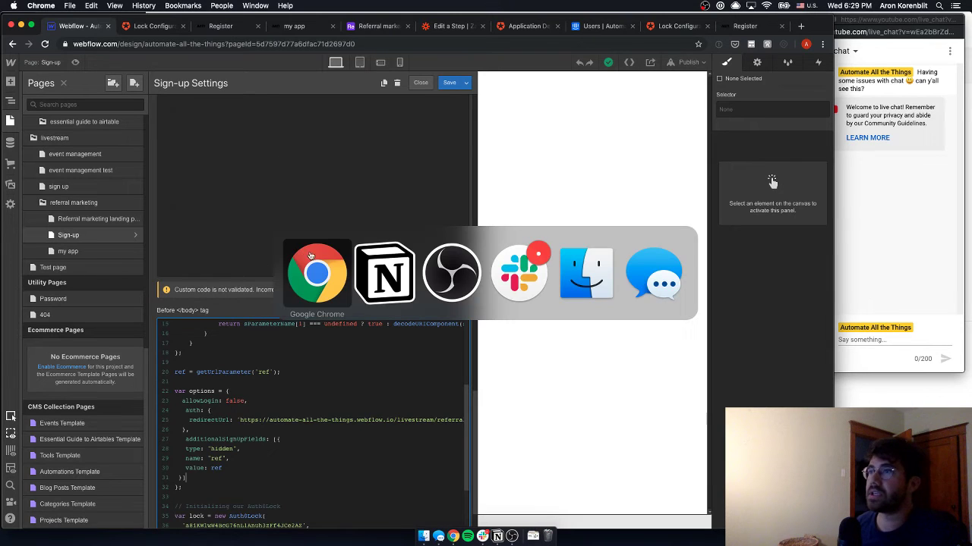
left_click(380, 267)
scroll(369, 263, "down", 5)
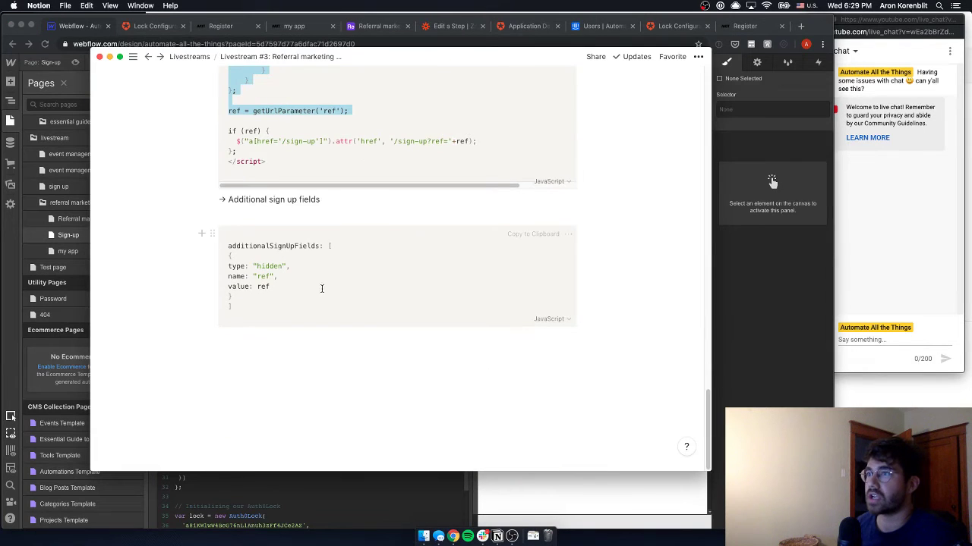
double_click(258, 276)
left_click(256, 341)
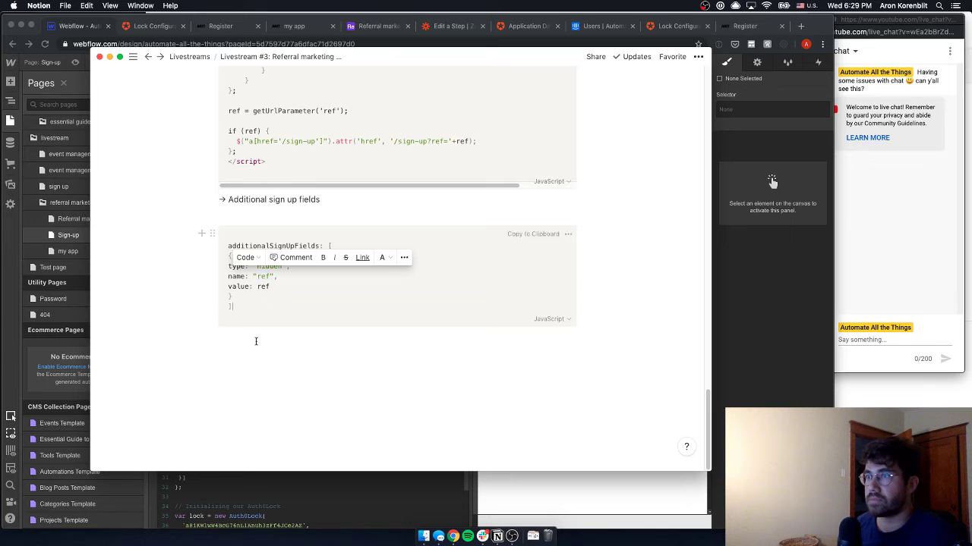
left_click(271, 493)
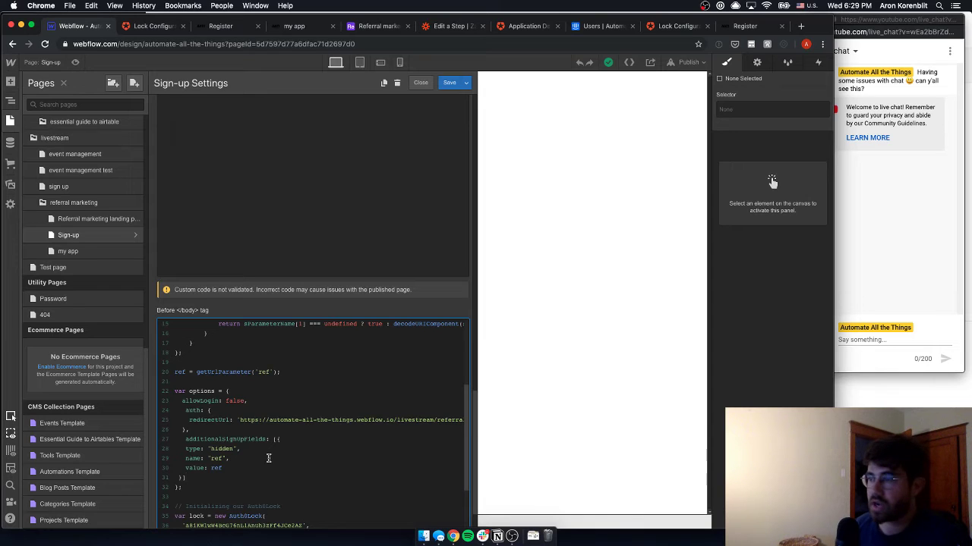
Close the Sign-up Settings panel and publish the updated code to the selected domains.
left_click(454, 82)
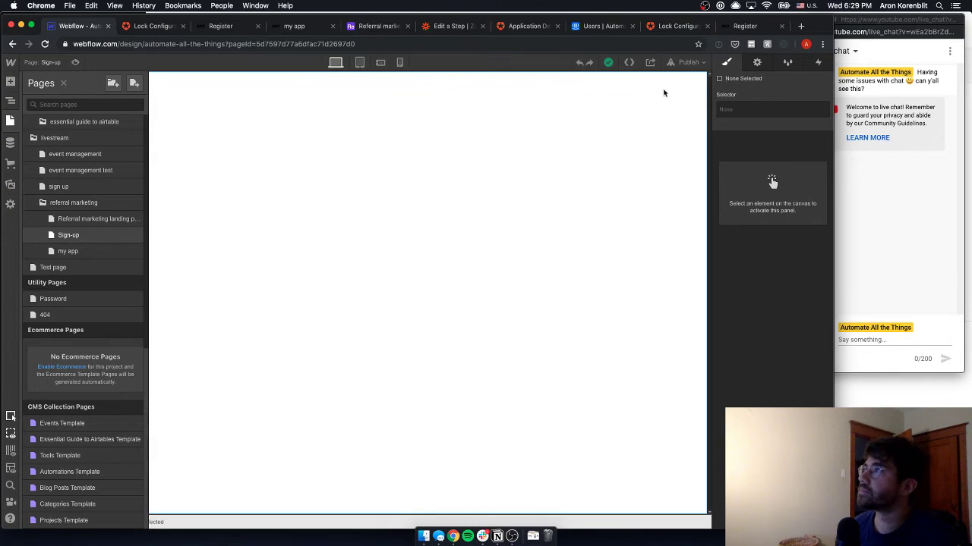
left_click(689, 61)
left_click(595, 164)
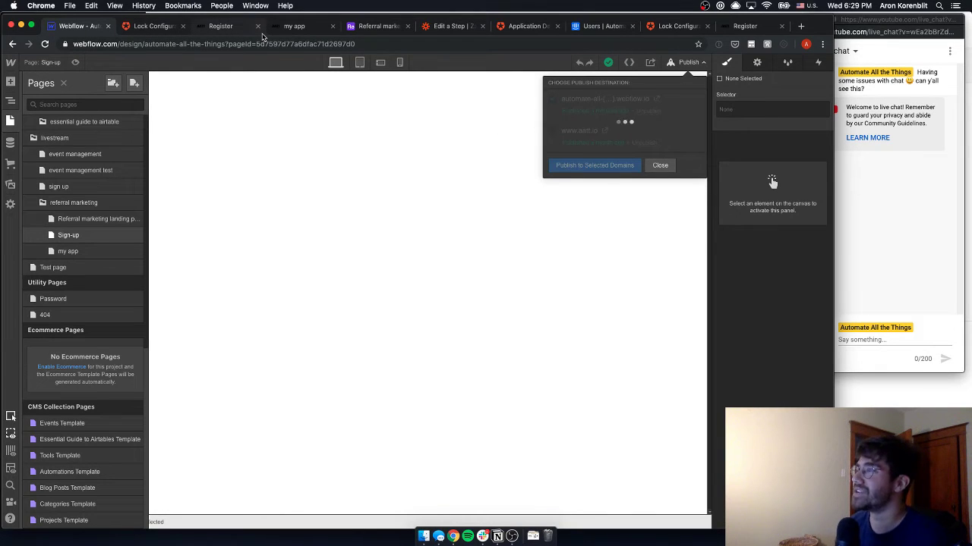
Reload the Register sign-up page and check ref's value in the DevTools console.
left_click(220, 26)
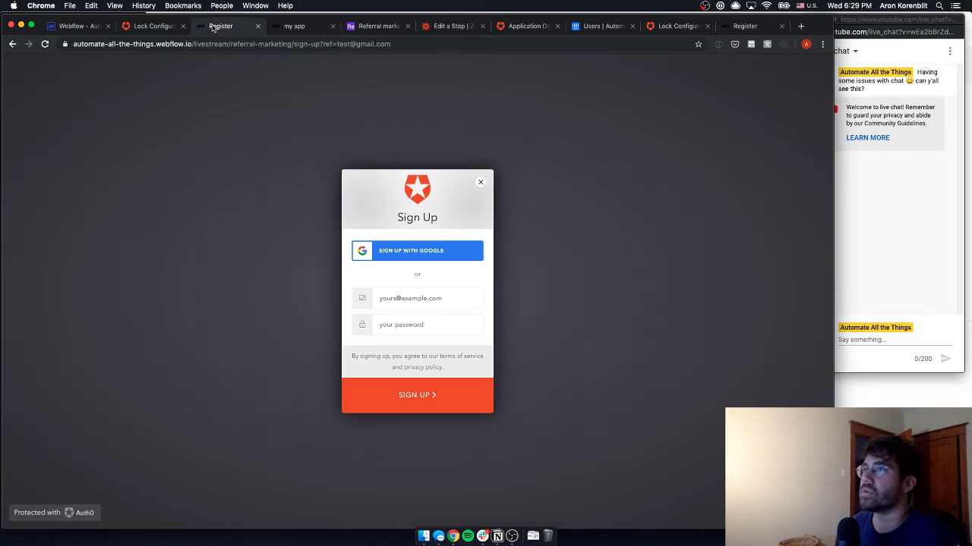
key("super+r")
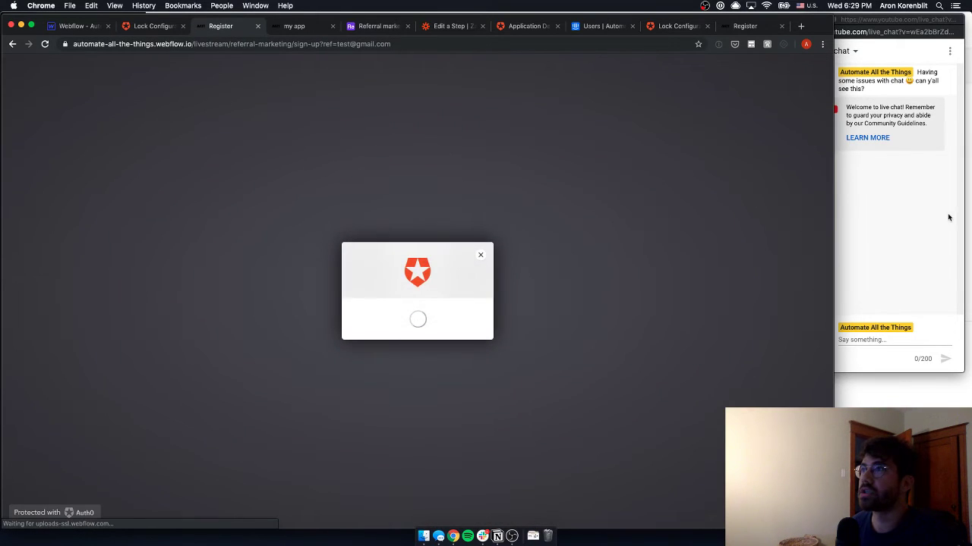
right_click(743, 160)
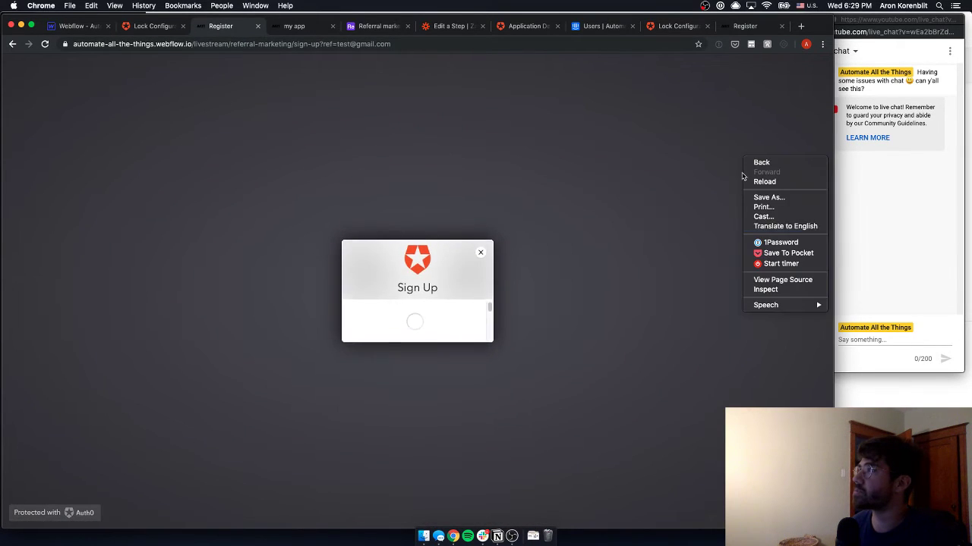
left_click(772, 288)
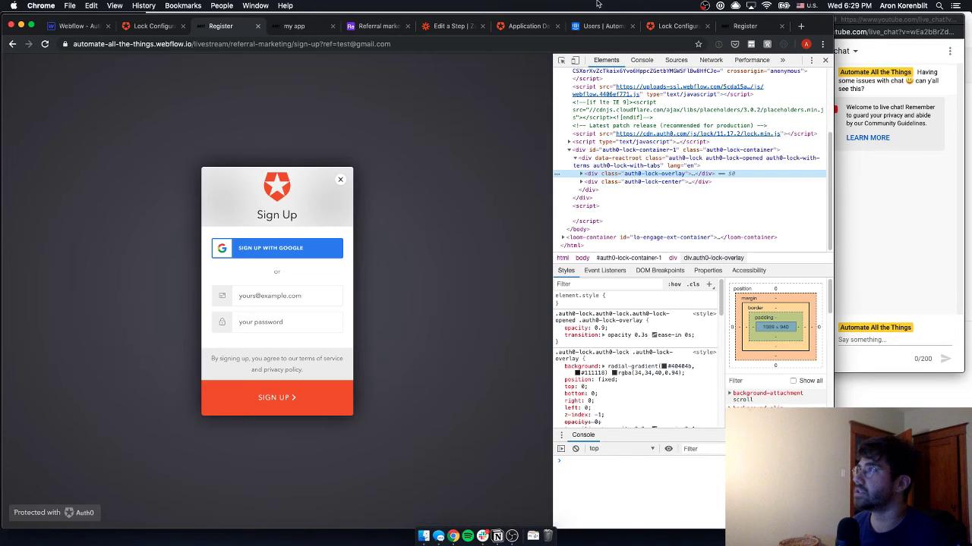
left_click(641, 60)
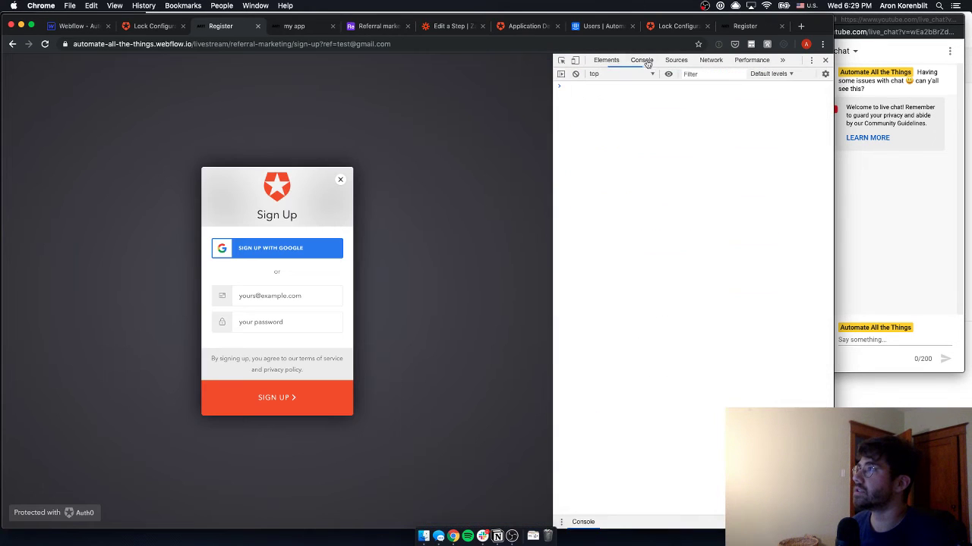
type("ref")
key("Return")
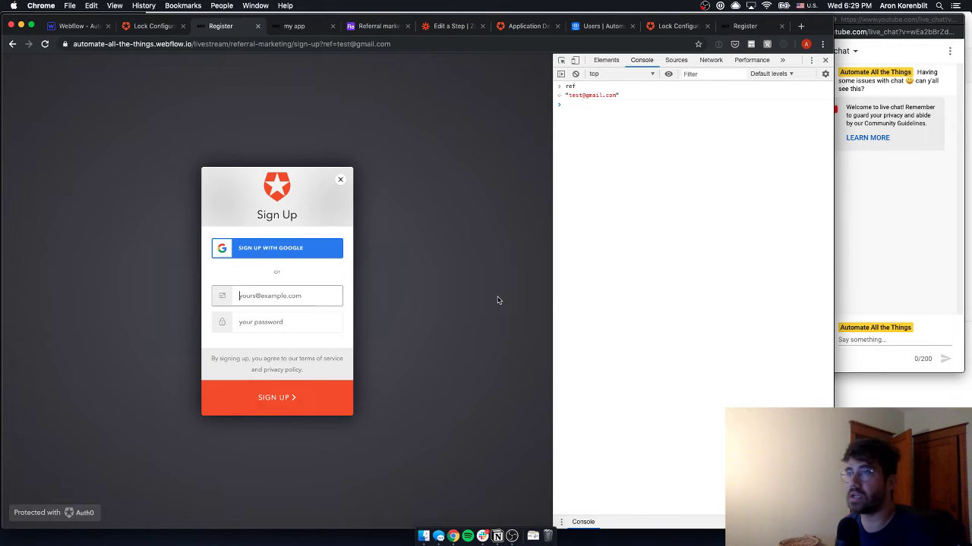
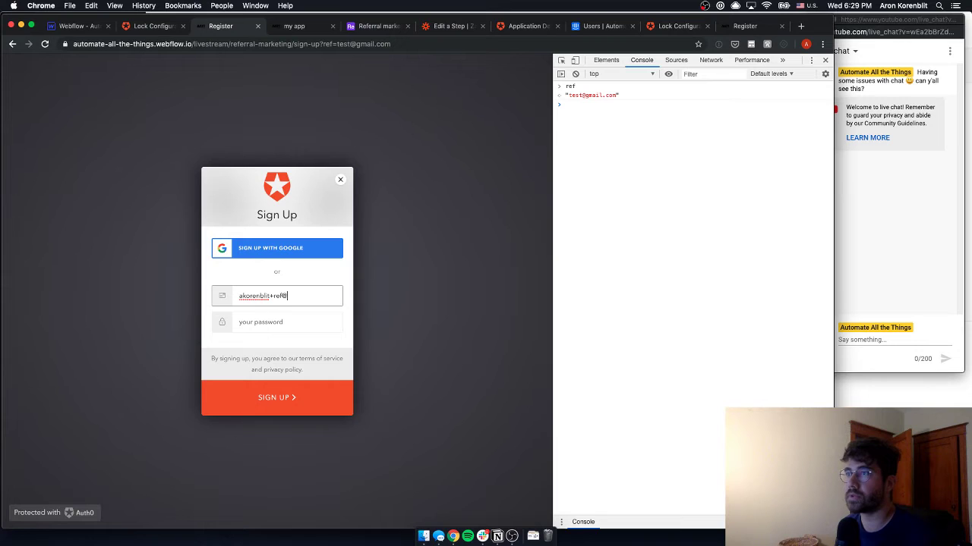
Sign up a test user with a test e-mail and password, declining to save the password.
key("Tab")
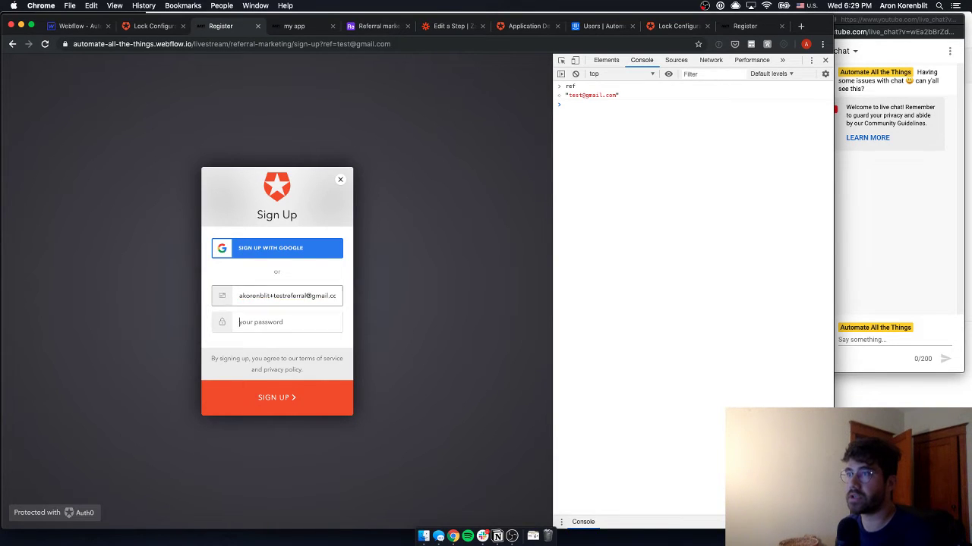
type("•••••••")
key("Return")
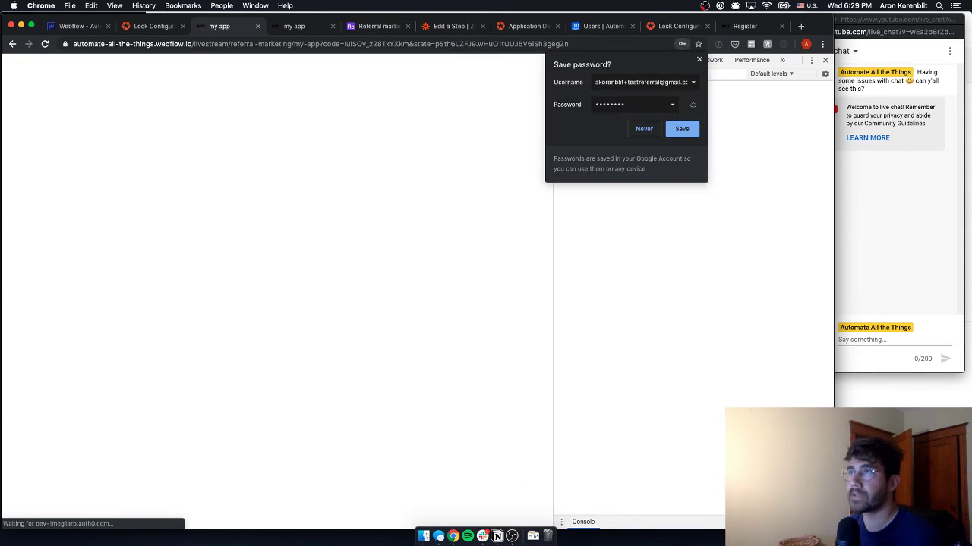
left_click(699, 60)
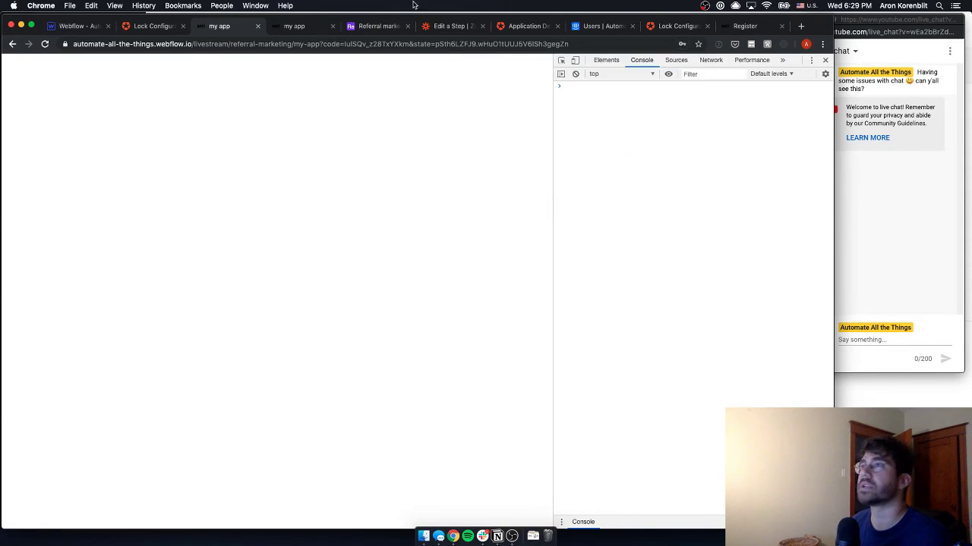
Return to the Lock Configuration Options docs and scroll up to additionalSignUpFields.
left_click(137, 25)
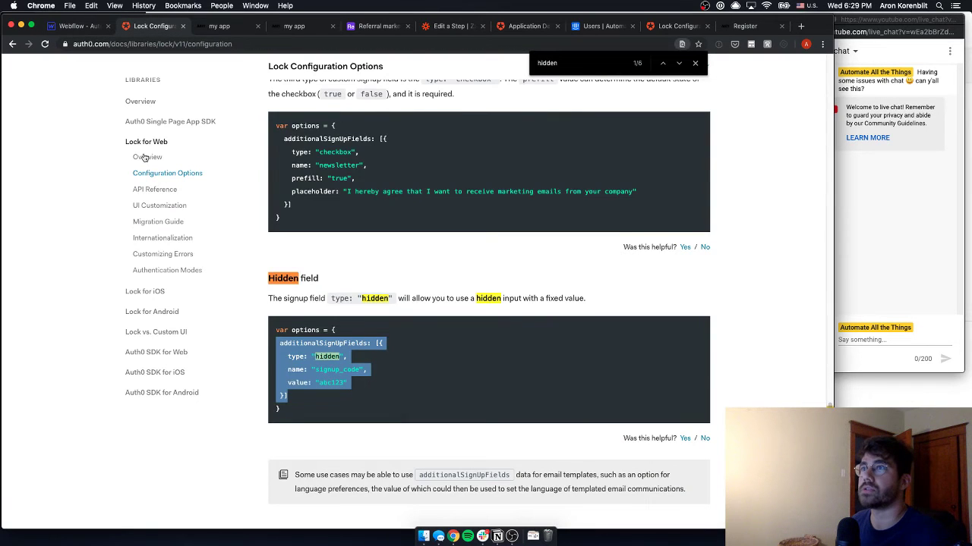
scroll(134, 151, "up", 10)
scroll(136, 136, "up", 10)
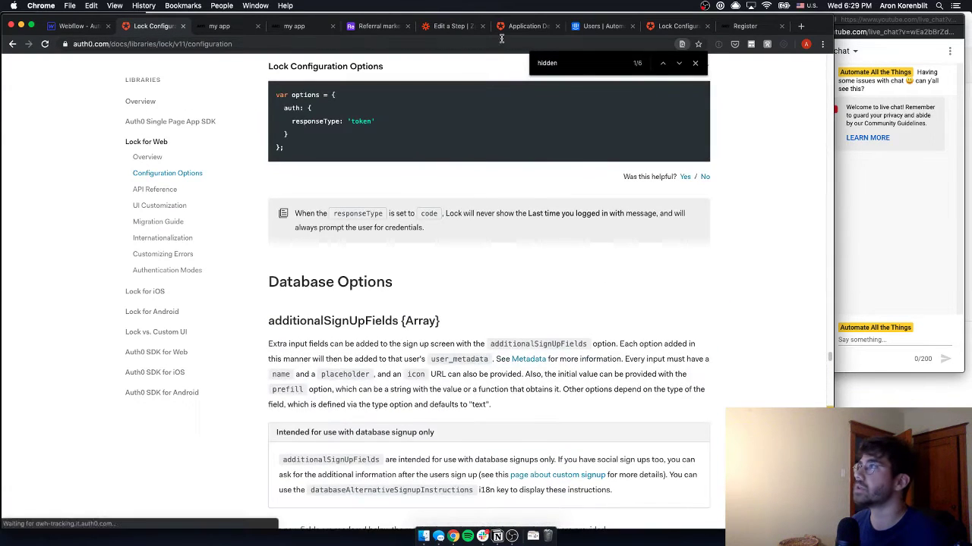
Open the newest test user from the Auth0 dashboard's Latest Logins and highlight the ref entry in user_metadata.
left_click(531, 30)
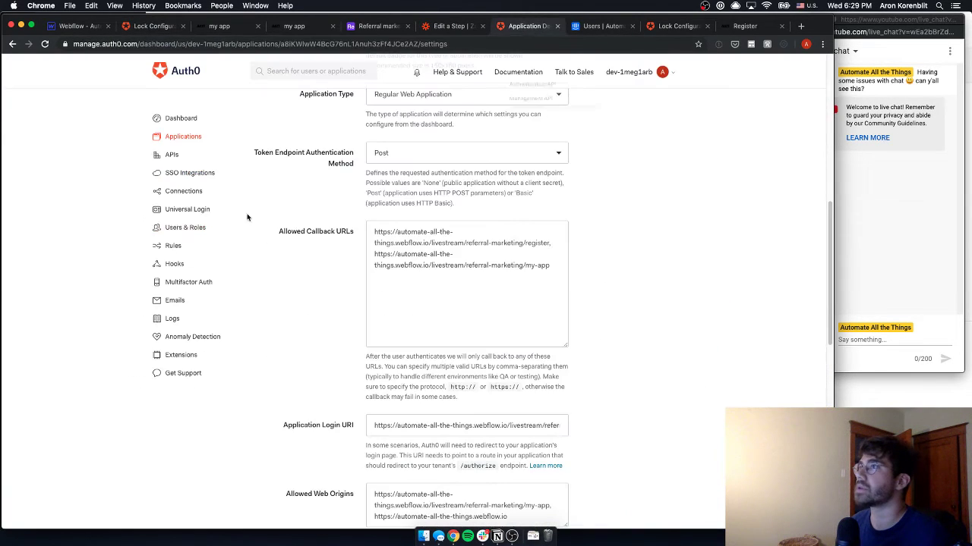
left_click(180, 118)
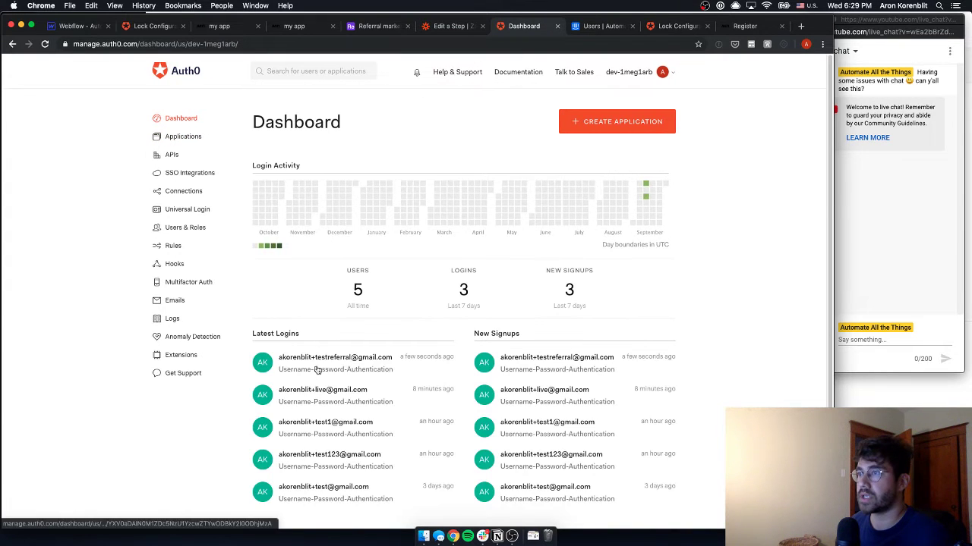
left_click(317, 372)
scroll(306, 456, "down", 2)
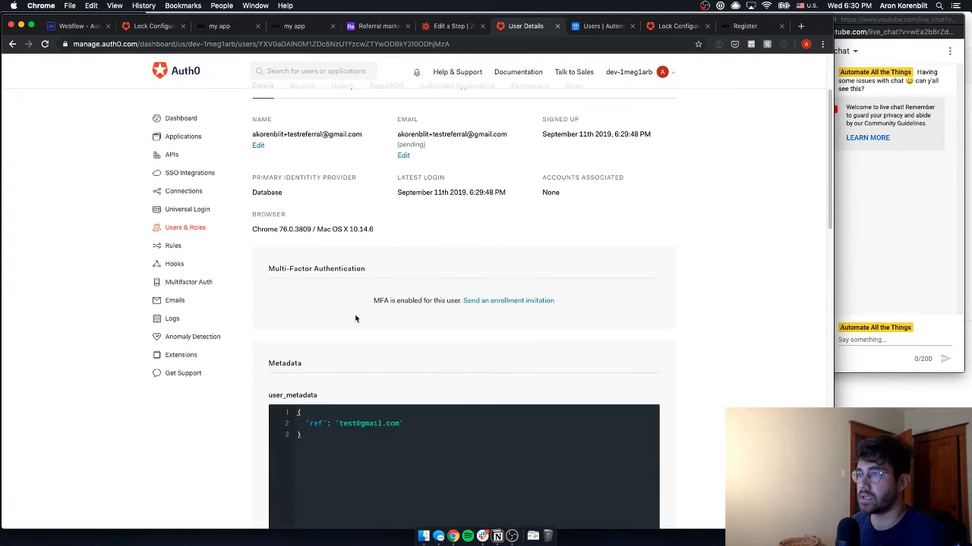
left_click_drag(305, 451, 419, 449)
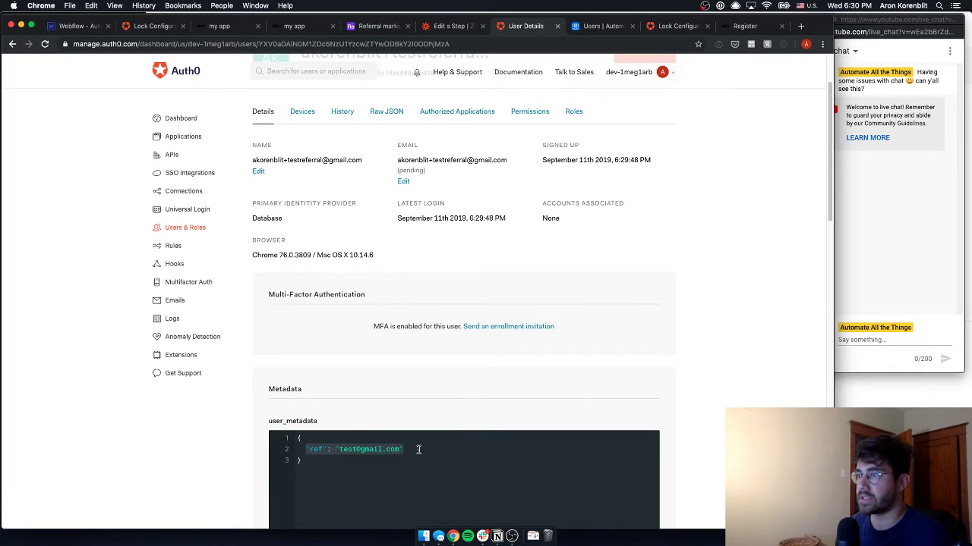
scroll(454, 383, "down", 1)
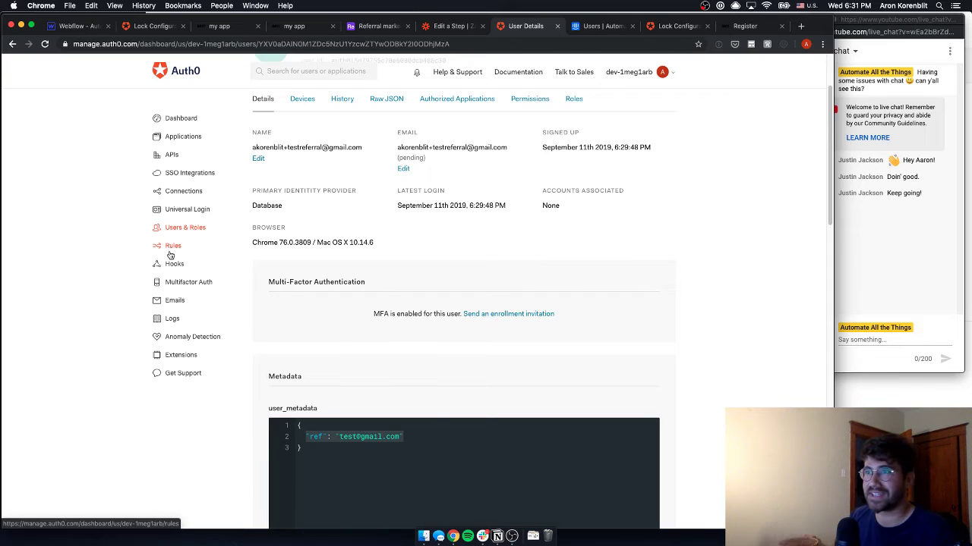
Create a new Auth0 rule from the 'Record or update an Intercom User' template, found by searching 'Intercom'.
left_click(171, 249)
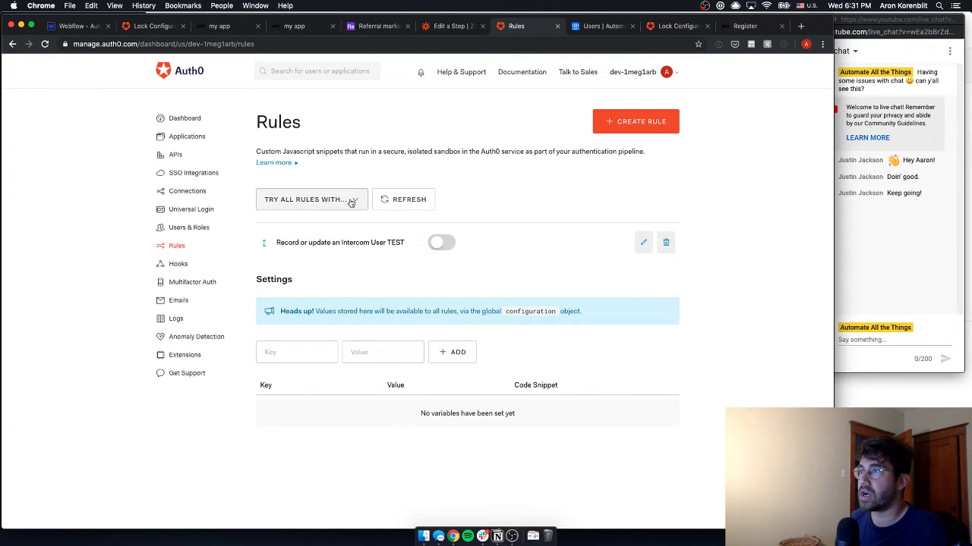
left_click(403, 201)
left_click(640, 120)
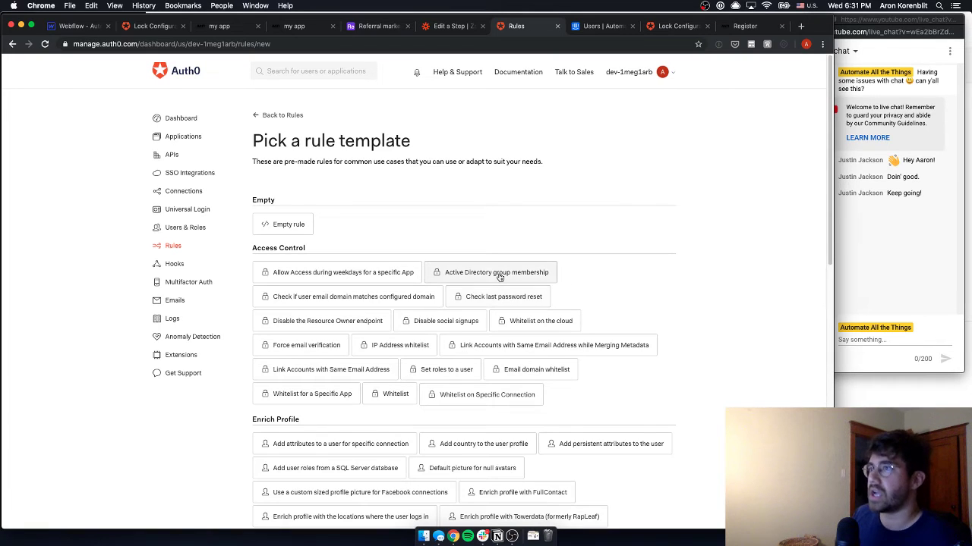
key("super+f")
type("Intercom")
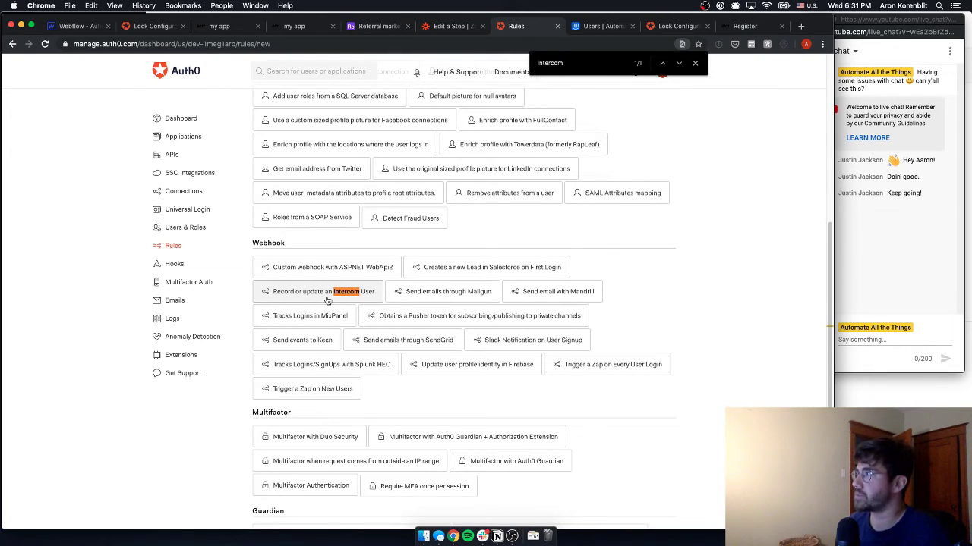
left_click(320, 298)
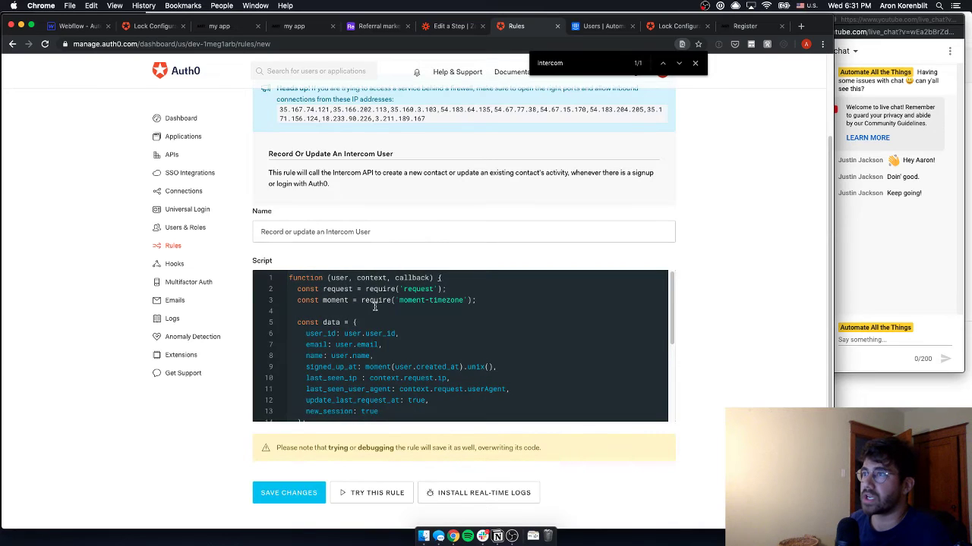
Review the rule script and the Intercom token snippet in the Notion notes, then move Notion off this screen.
scroll(424, 320, "down", 1)
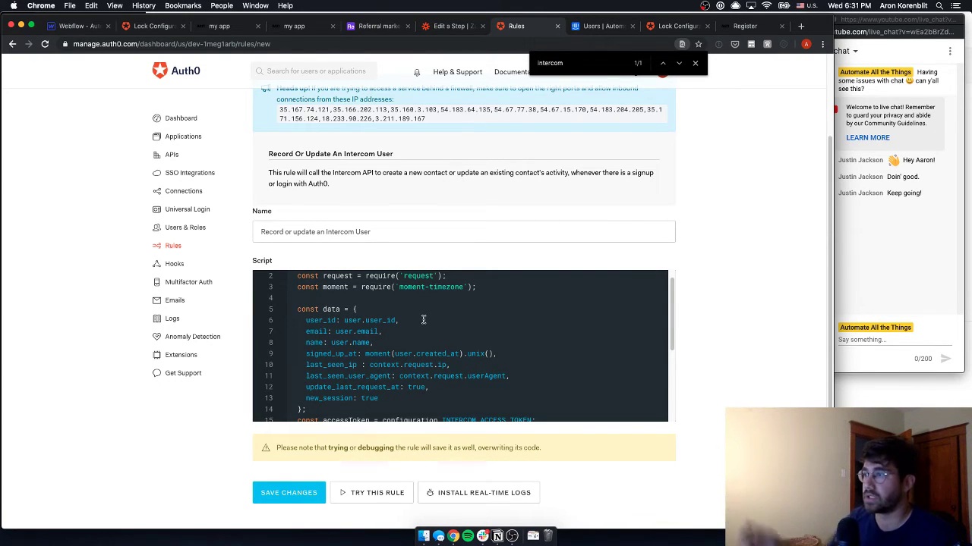
scroll(423, 319, "down", 1)
scroll(461, 375, "down", 1)
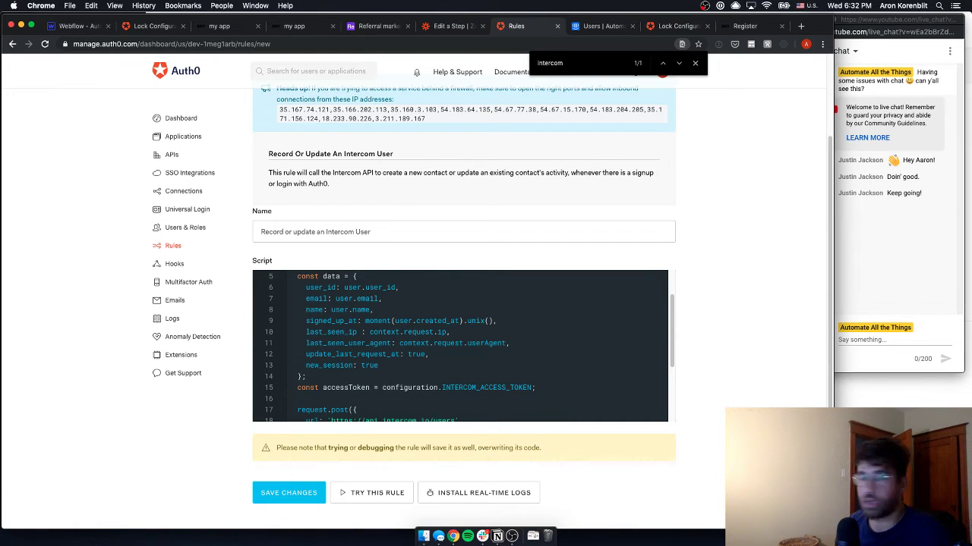
key("super+Tab")
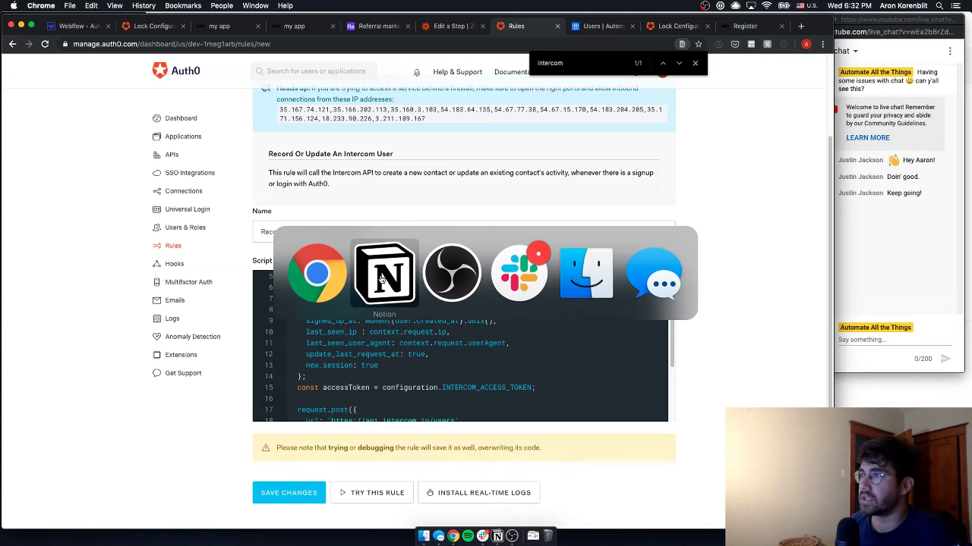
key("super+Tab")
key("super+shift+Tab")
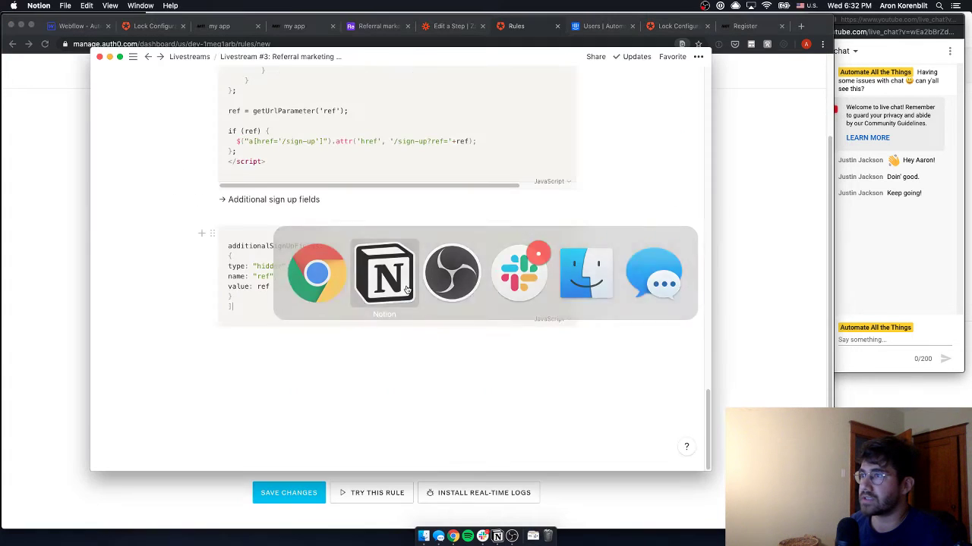
scroll(332, 266, "up", 10)
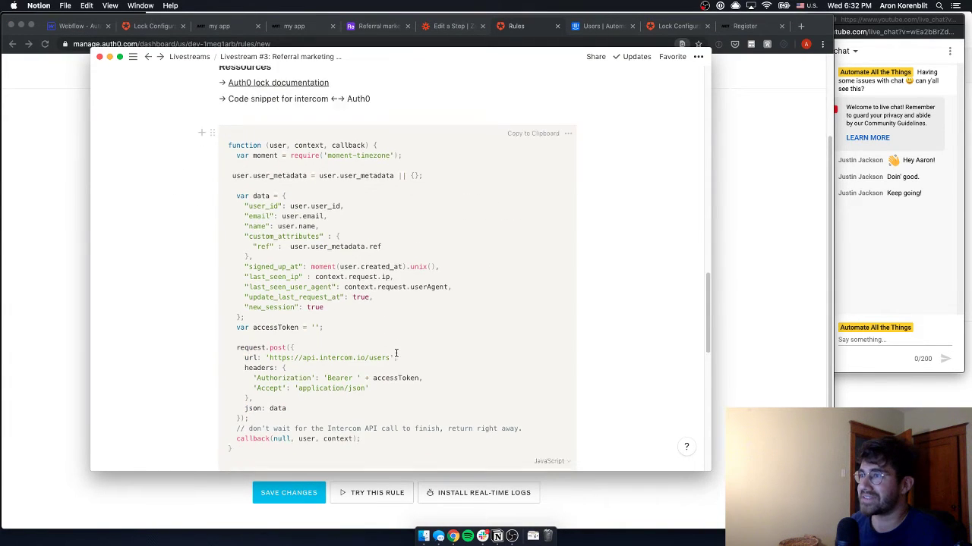
scroll(394, 350, "up", 8)
scroll(395, 353, "down", 7)
scroll(395, 353, "down", 6)
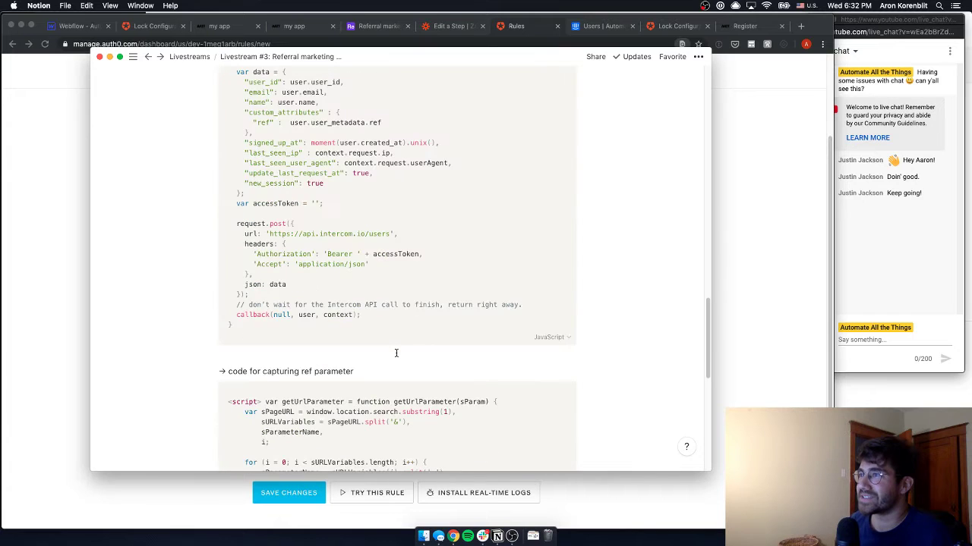
scroll(364, 292, "down", 4)
key("super+Tab")
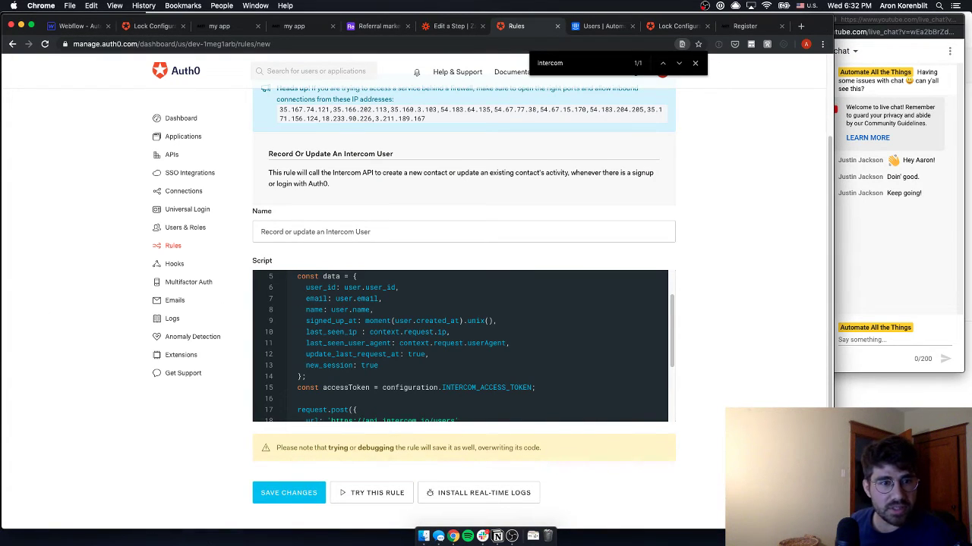
key("super+Tab")
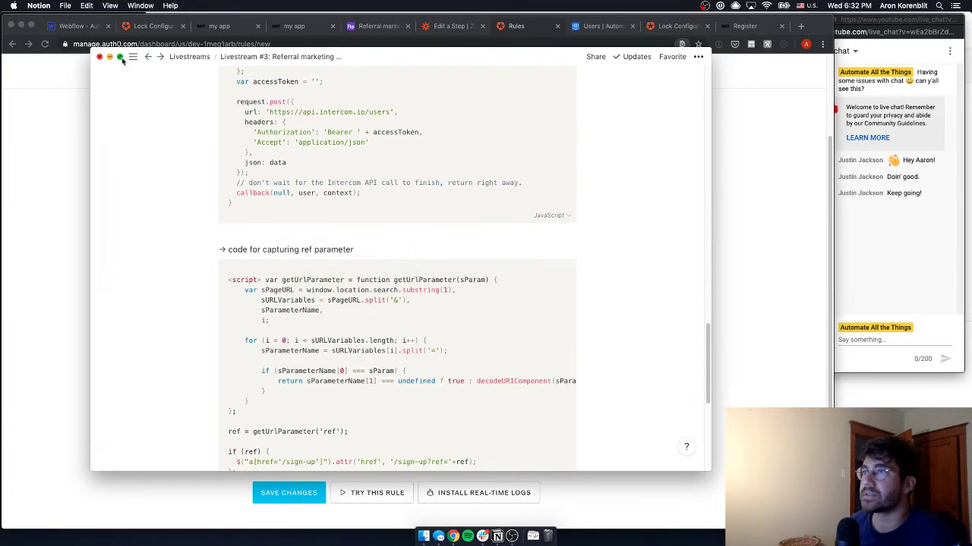
left_click_drag(444, 57, 0, 133)
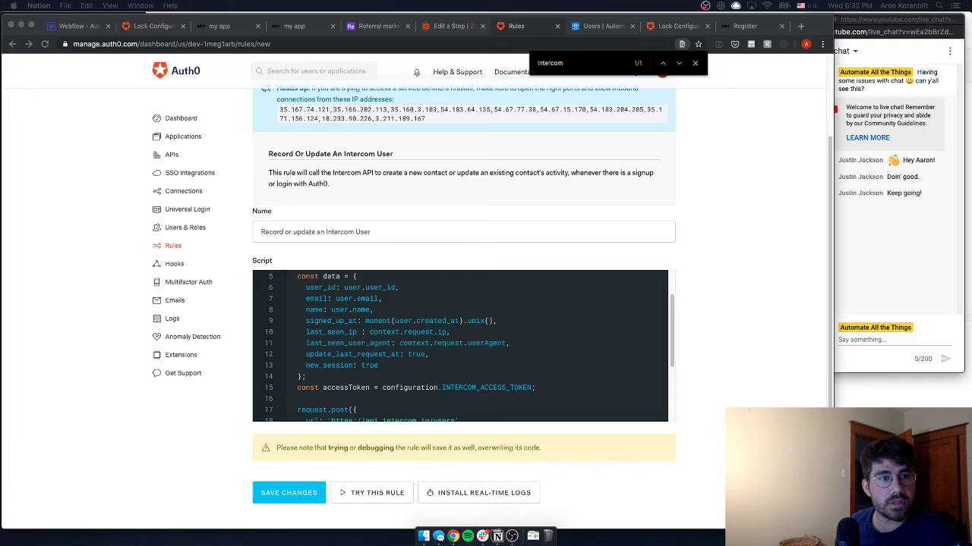
Replace configuration.INTERCOM_ACCESS_TOKEN on line 15 with the pasted Intercom access token.
left_click(484, 357)
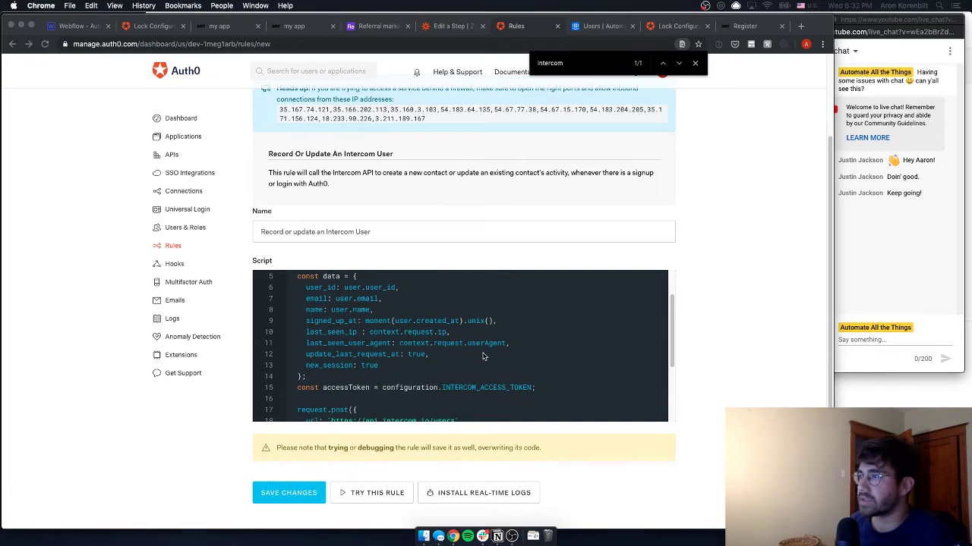
left_click_drag(381, 388, 534, 387)
key("super+v")
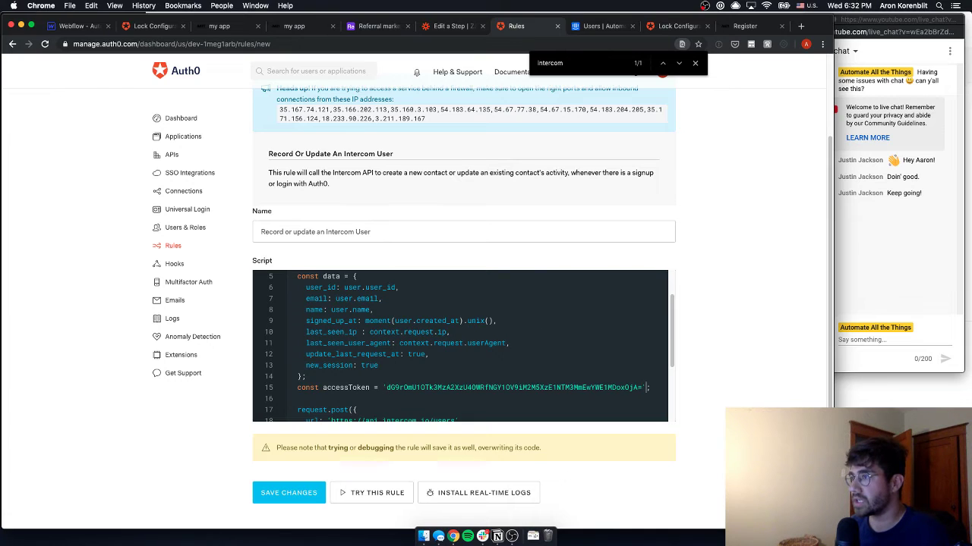
scroll(500, 375, "up", 3)
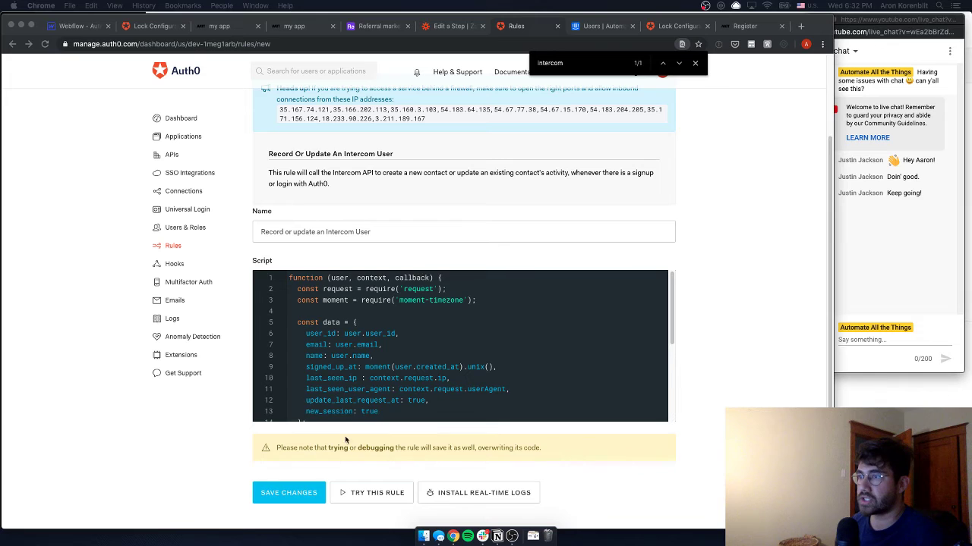
Save the edited Intercom rule and check the single active user in Intercom's users list.
left_click(303, 493)
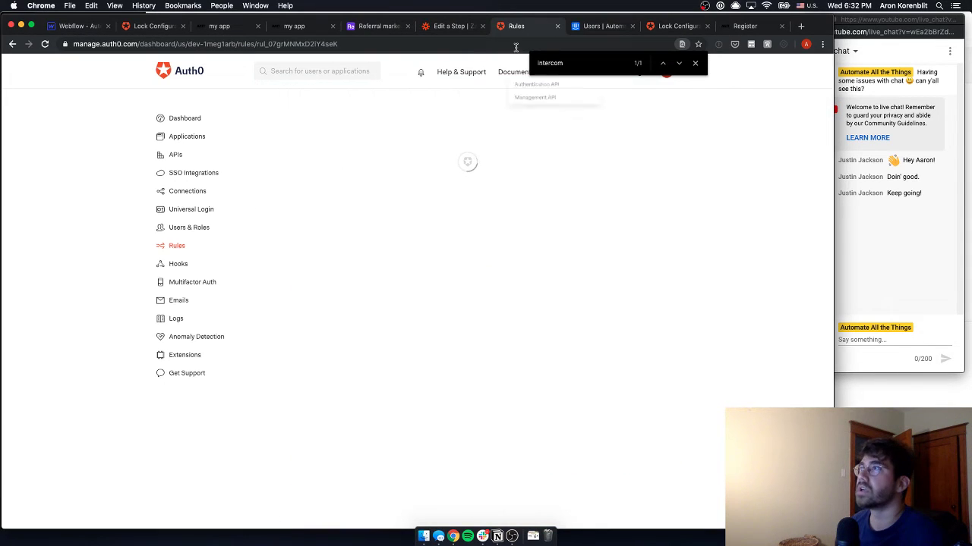
left_click(604, 26)
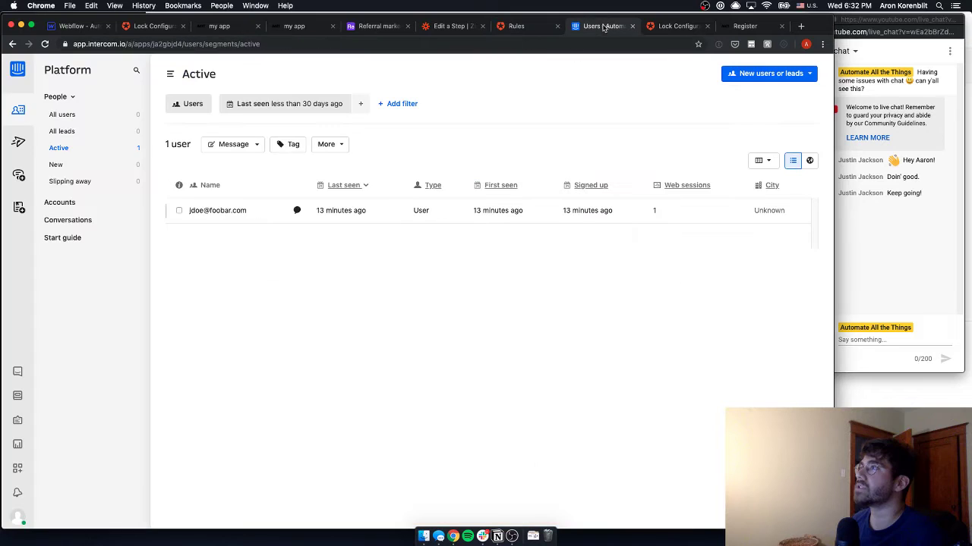
left_click(179, 211)
left_click(521, 26)
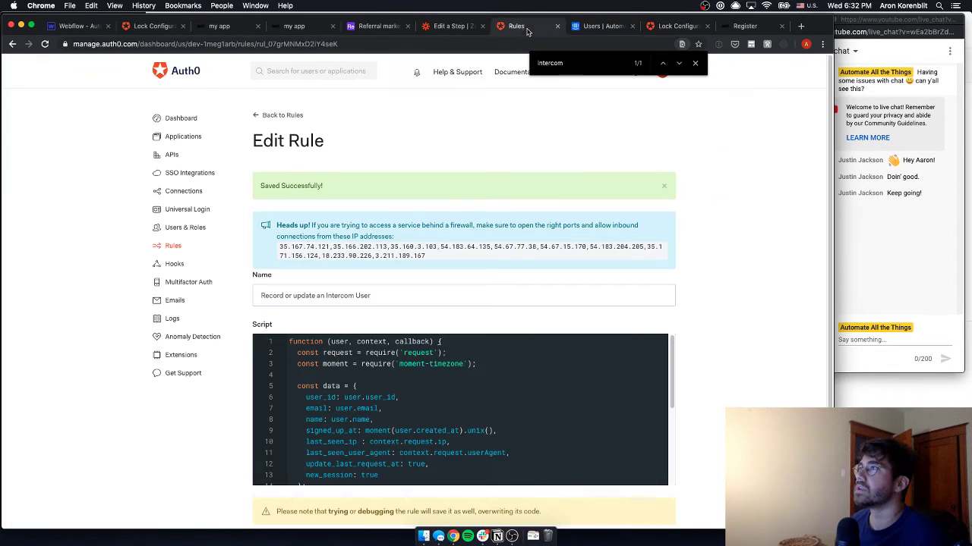
Run Try This Rule twice against a test user whose name has '22' added.
scroll(327, 395, "down", 5)
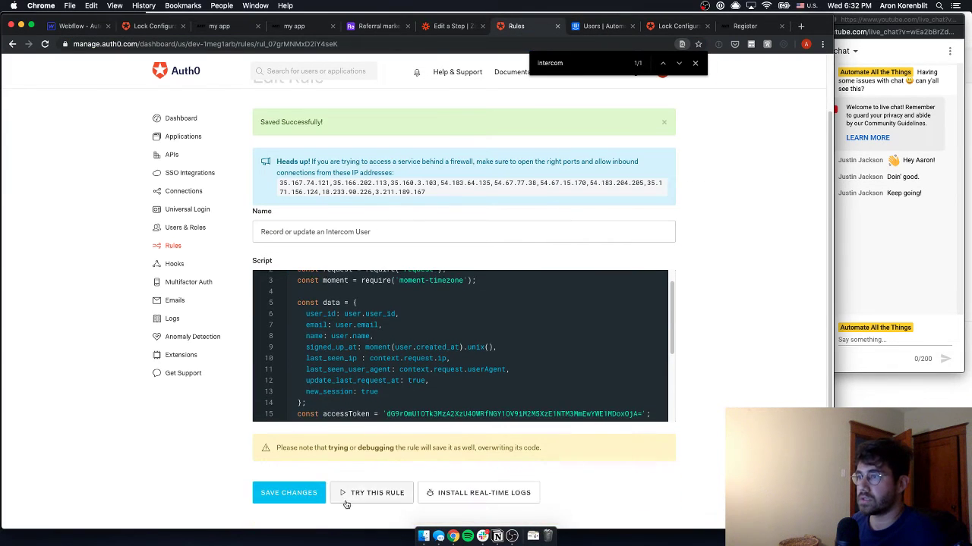
left_click(343, 494)
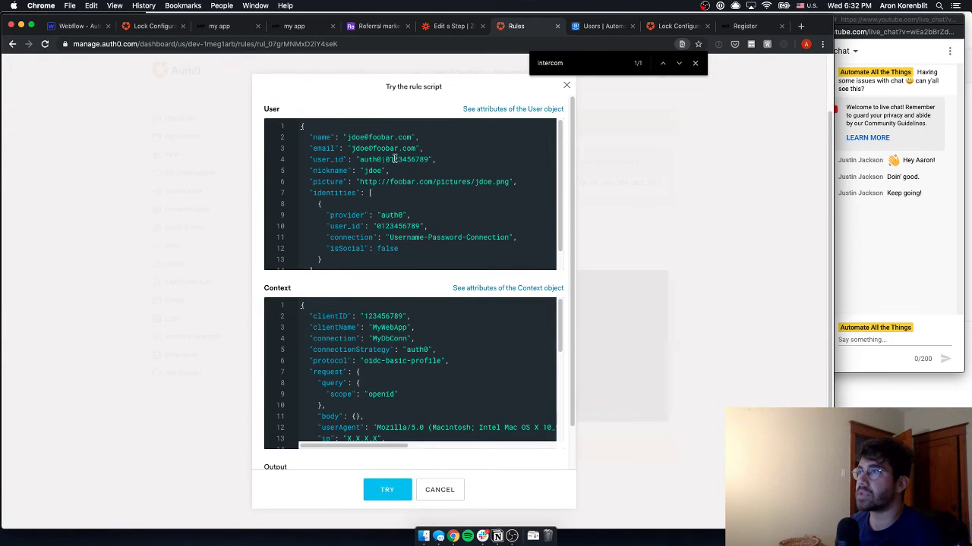
left_click(366, 137)
type("2")
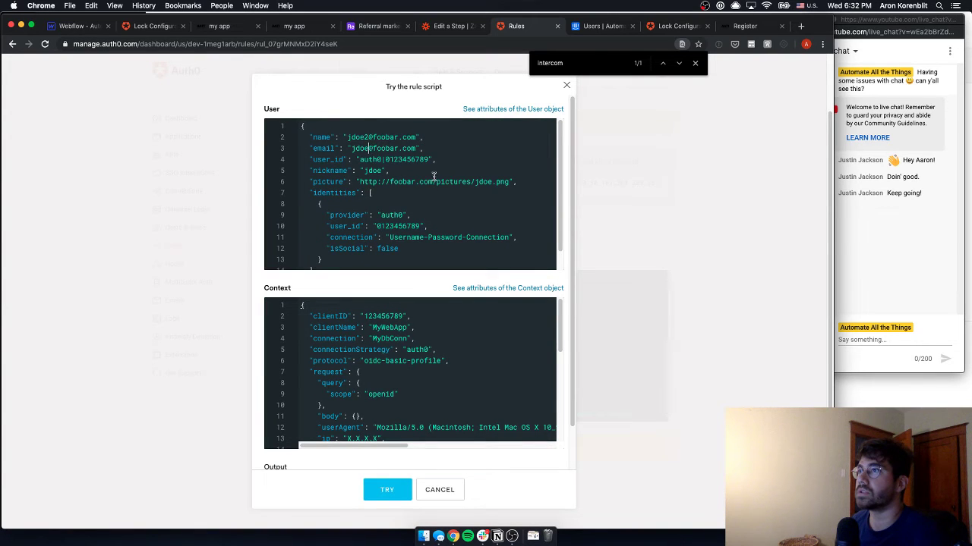
type("2")
scroll(427, 433, "down", 3)
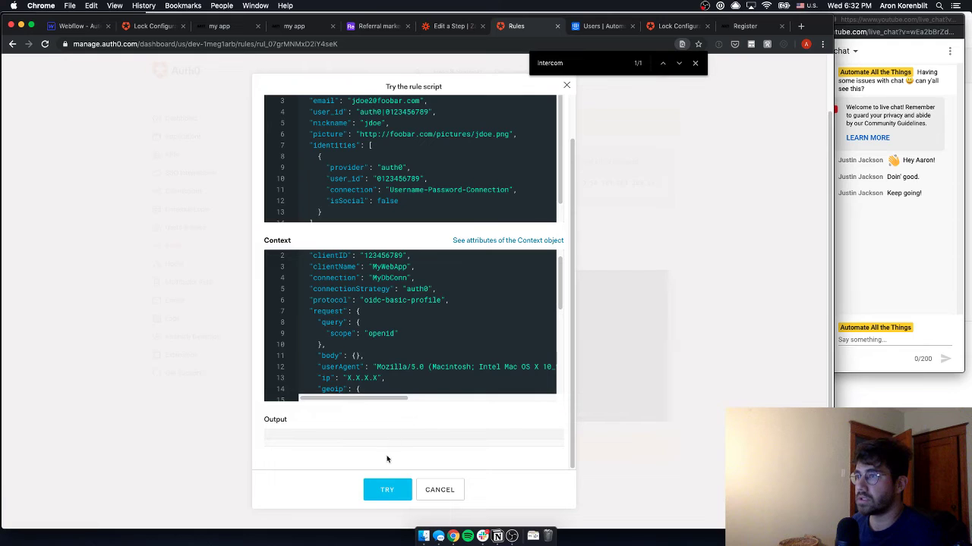
left_click(387, 489)
scroll(415, 377, "down", 5)
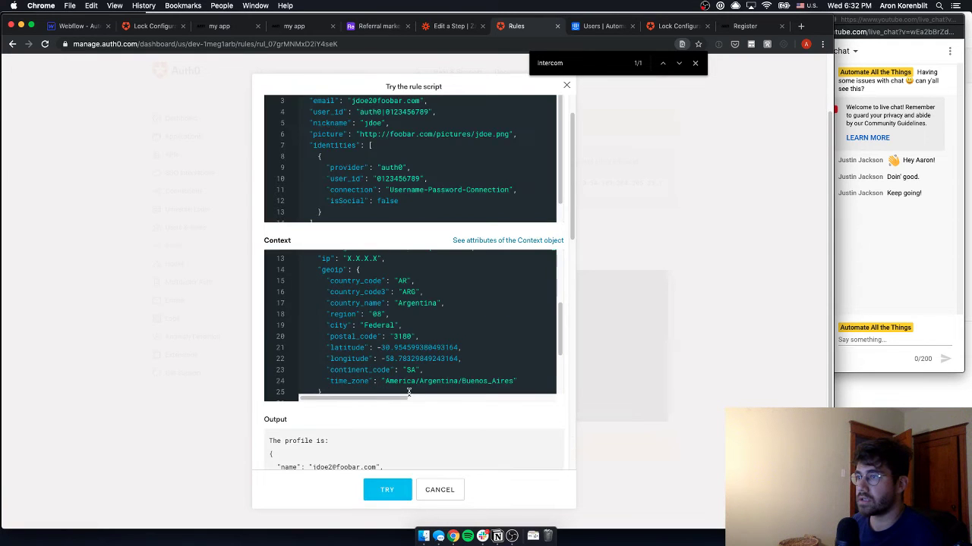
scroll(408, 391, "down", 10)
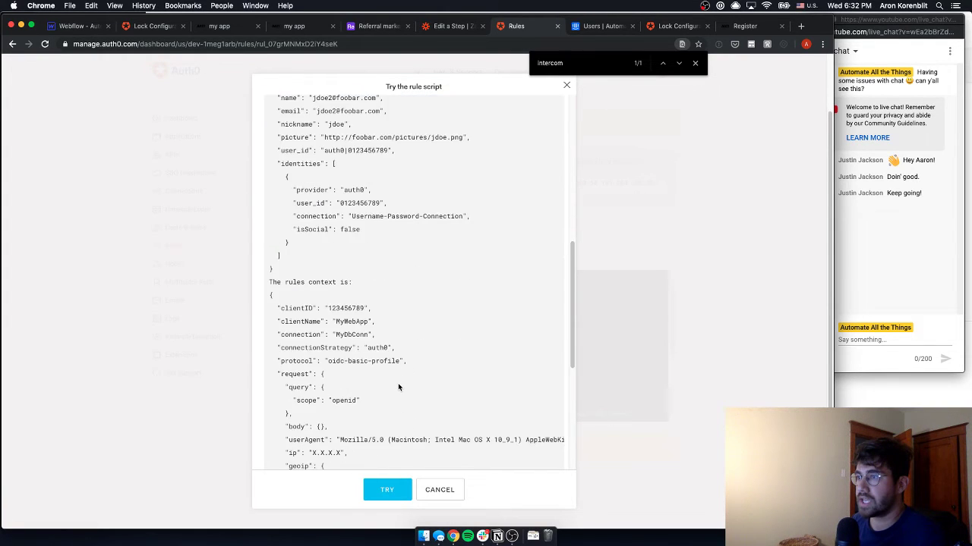
scroll(400, 389, "down", 8)
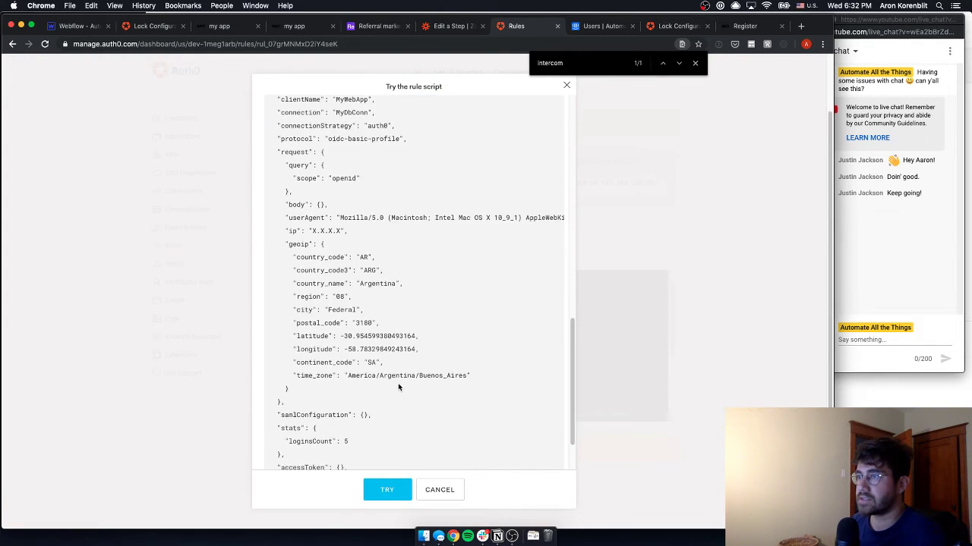
left_click(404, 492)
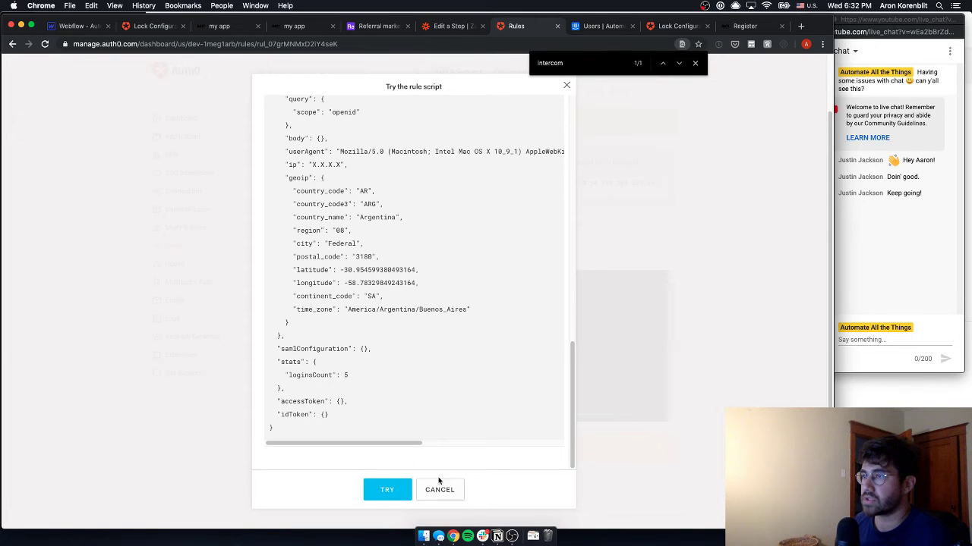
Reload Intercom's users list, close the rule test, and load the referral sign-up page in the Register tab.
left_click(581, 24)
key("super+r")
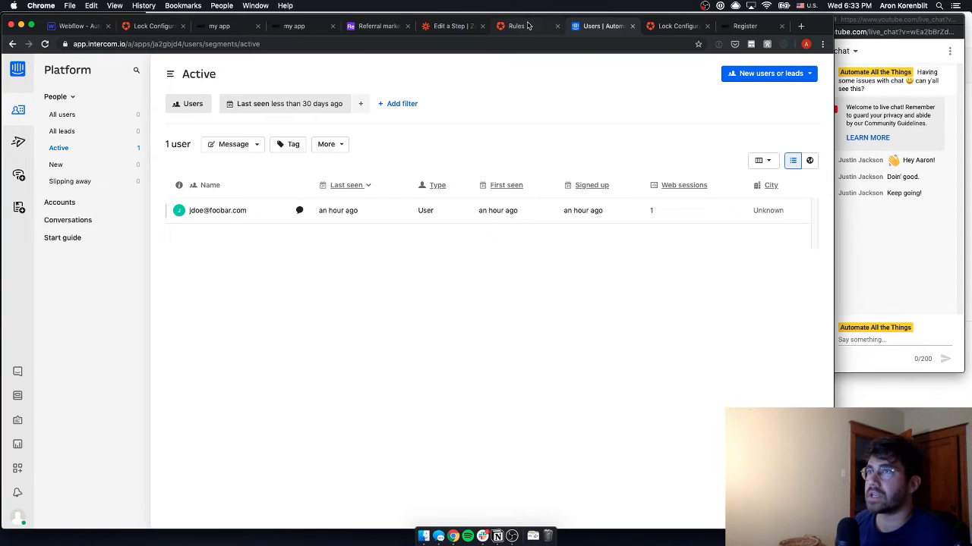
left_click(528, 26)
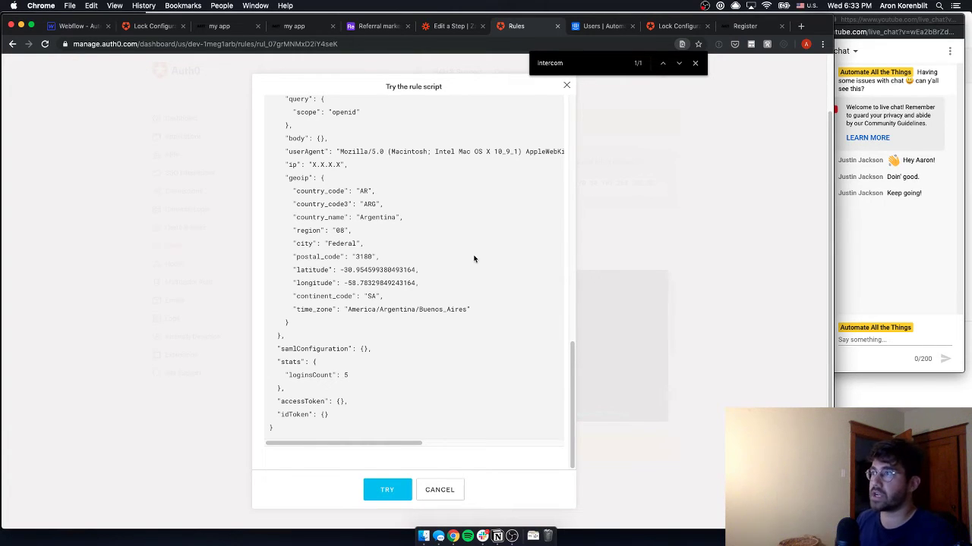
key("Escape")
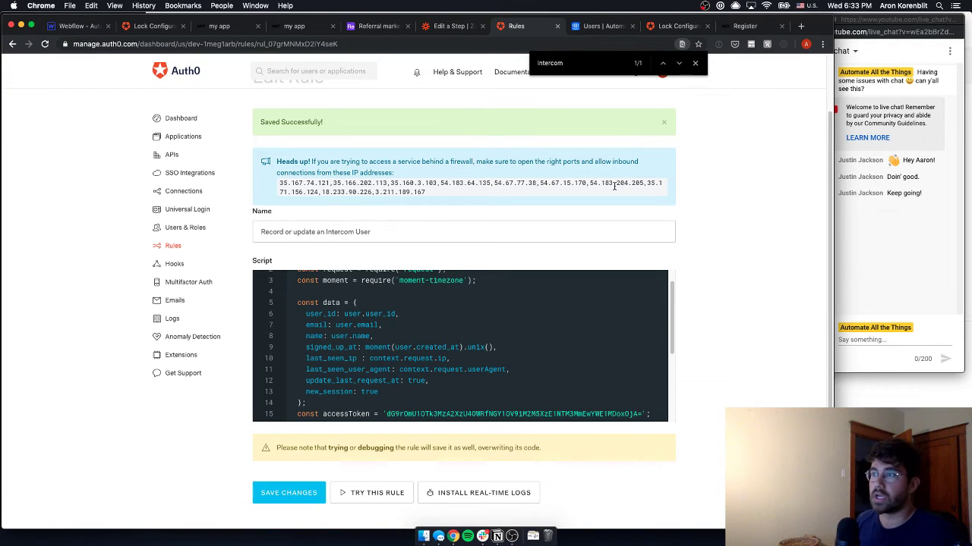
left_click(477, 357)
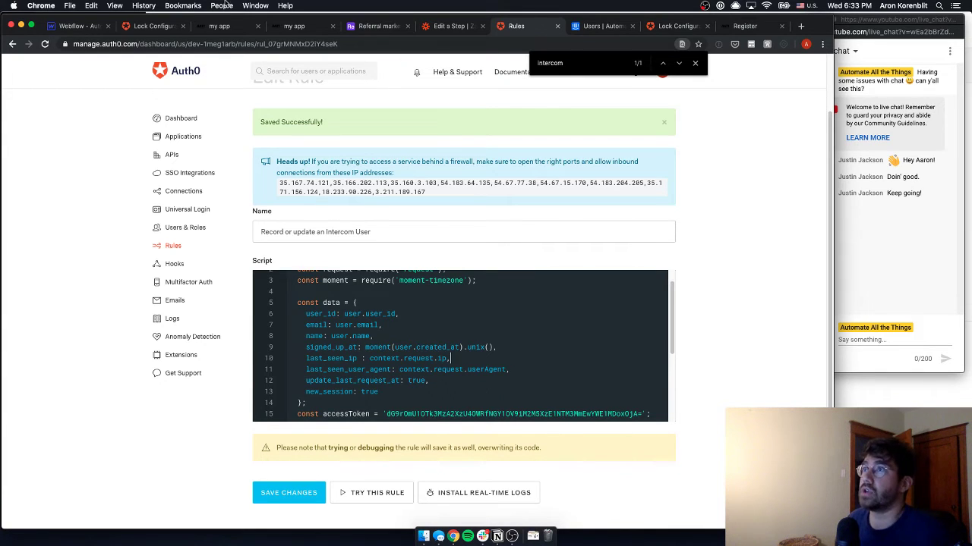
left_click(209, 27)
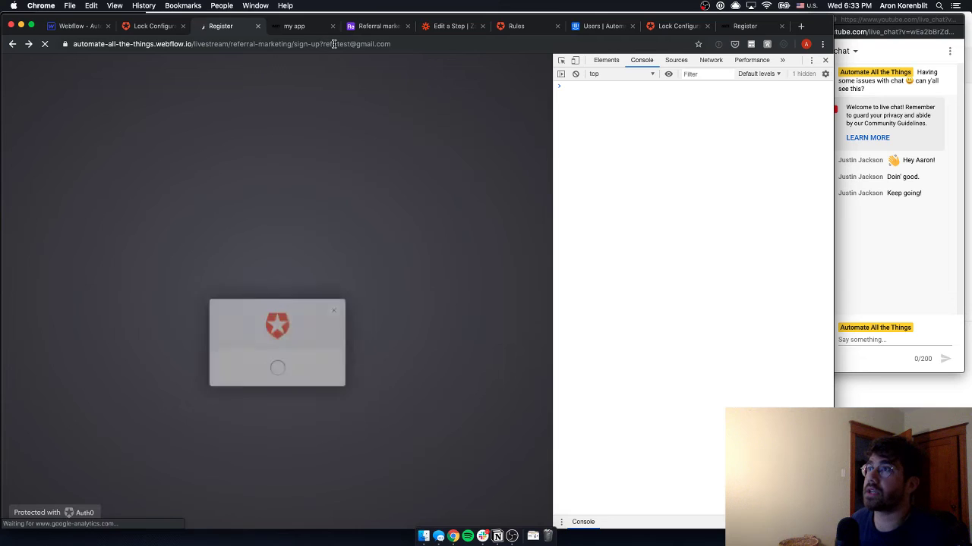
Highlight the ref value in the sign-up page address, then view Intercom's Active users list.
left_click_drag(336, 44, 392, 44)
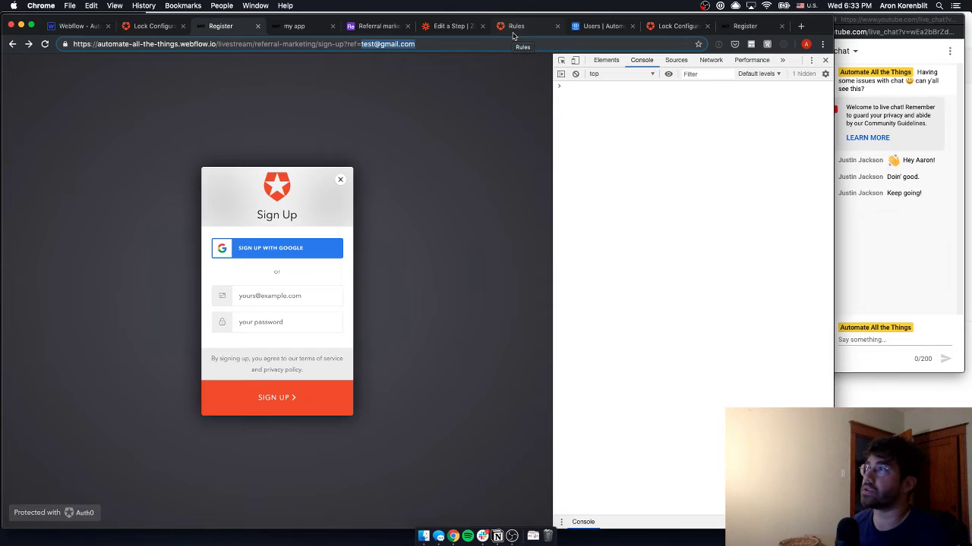
left_click(598, 26)
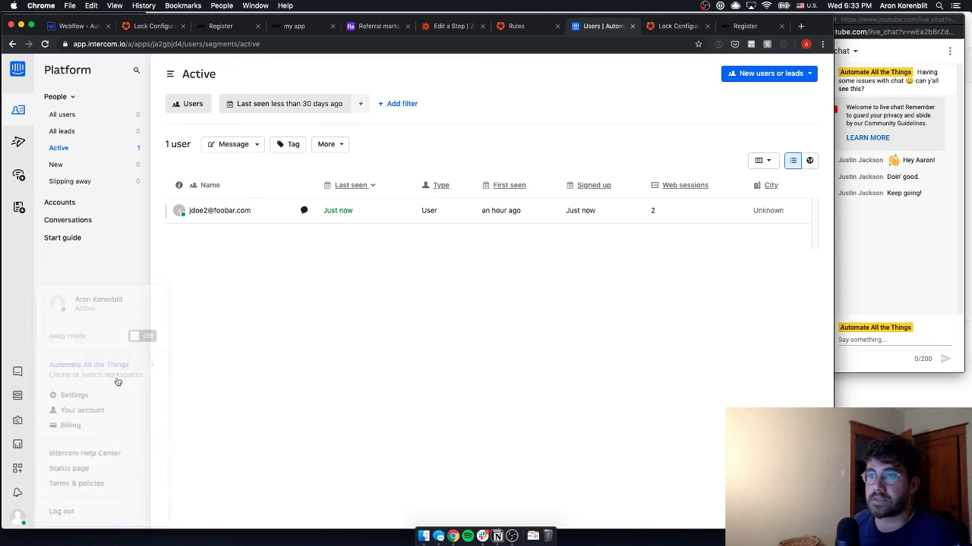
Open the General settings of the Automate All the Things Intercom workspace.
mouse_move(25, 523)
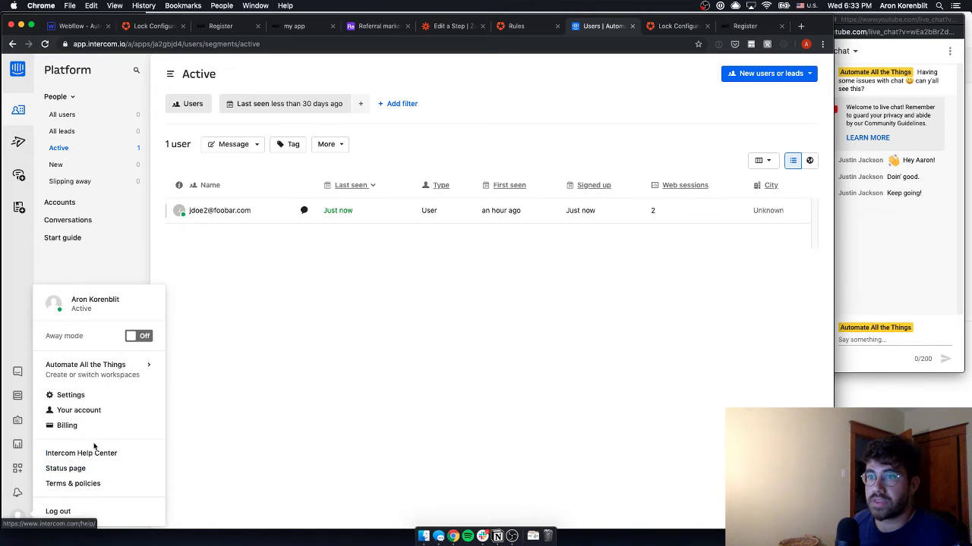
left_click(71, 395)
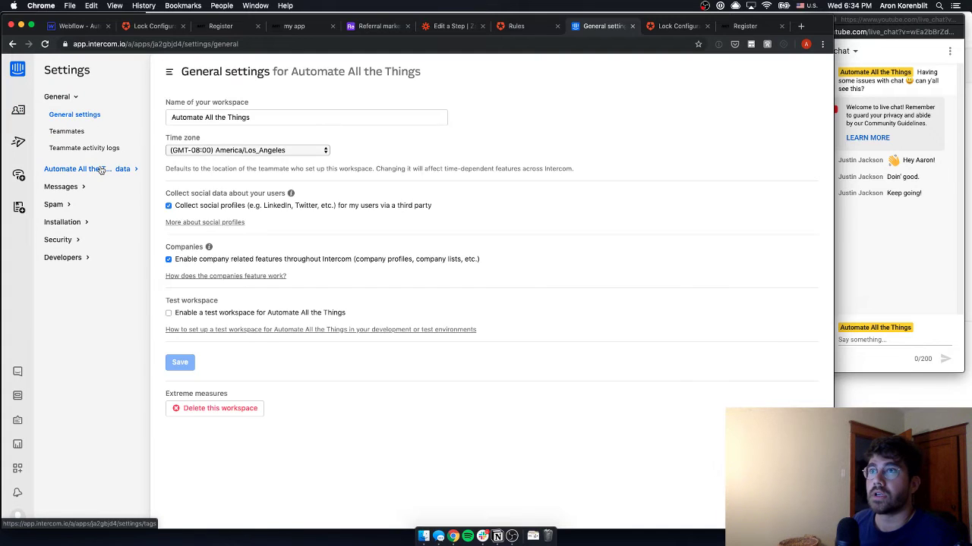
Confirm the ref text attribute in Intercom's People data, then bring up Auth0's Lock Configuration docs.
left_click(101, 169)
left_click(76, 165)
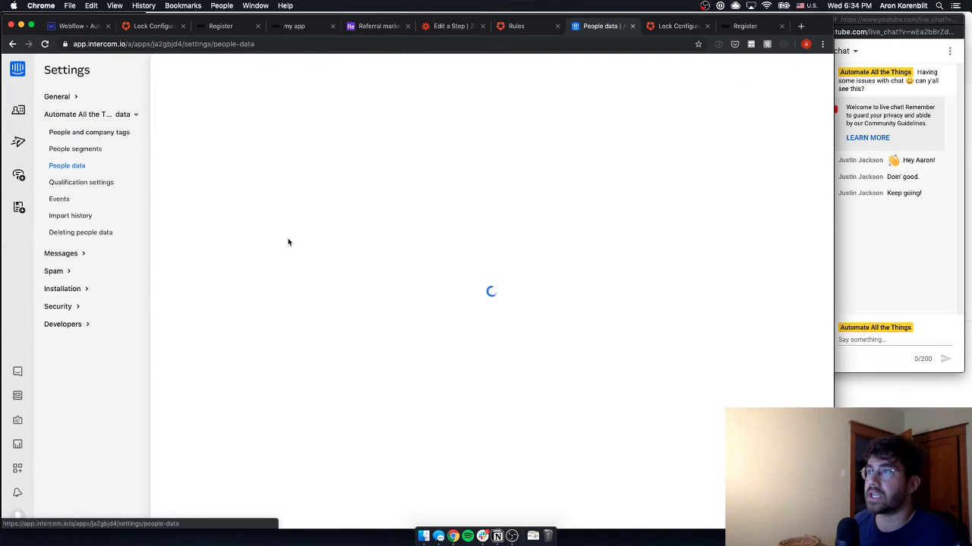
left_click_drag(183, 160, 189, 161)
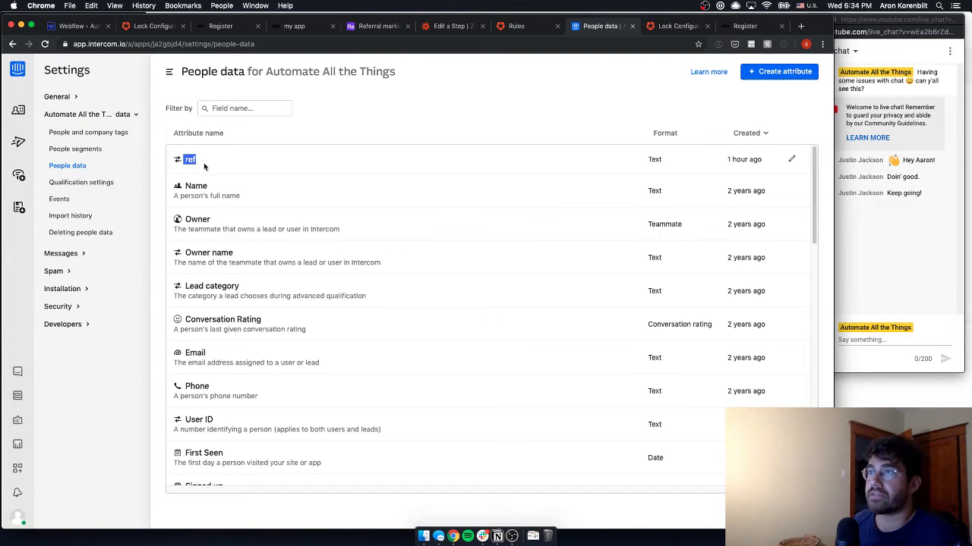
left_click(203, 165)
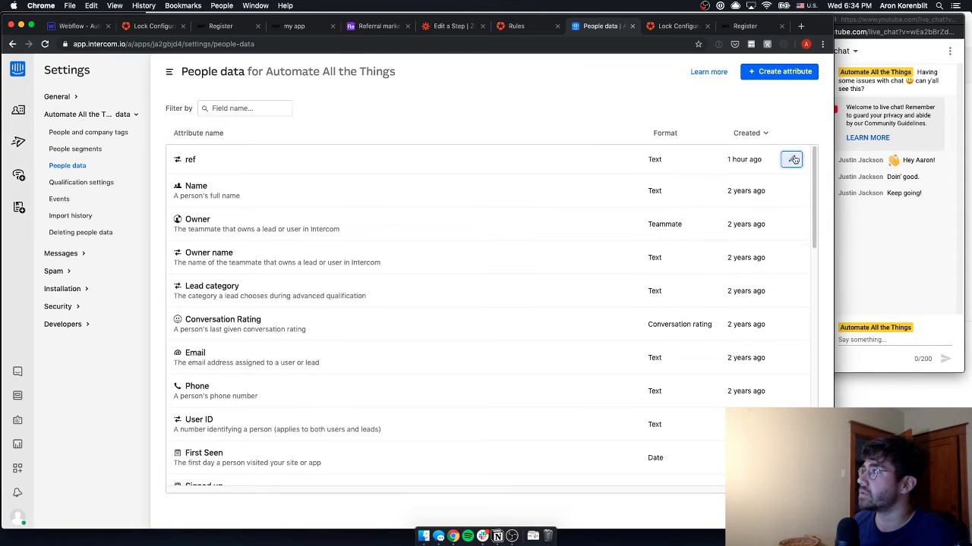
left_click(793, 159)
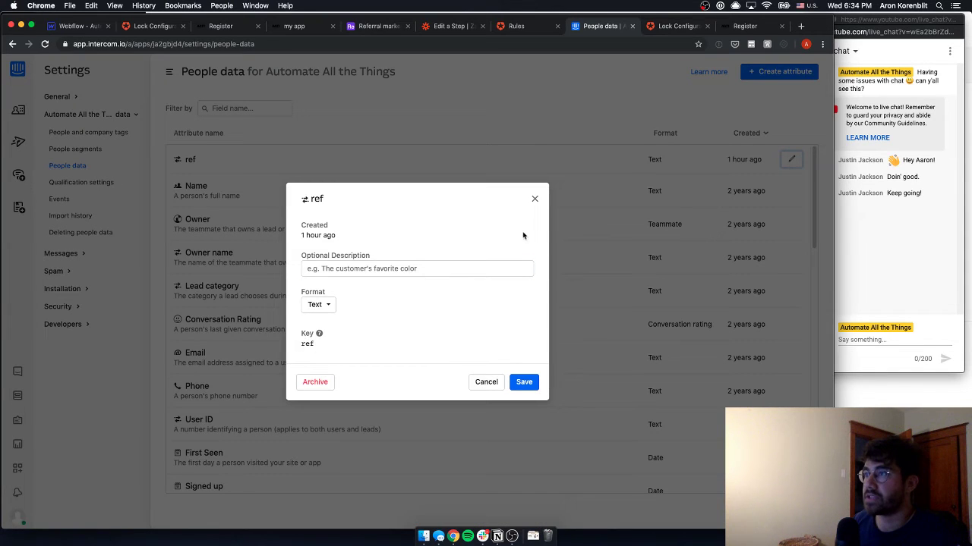
left_click(534, 199)
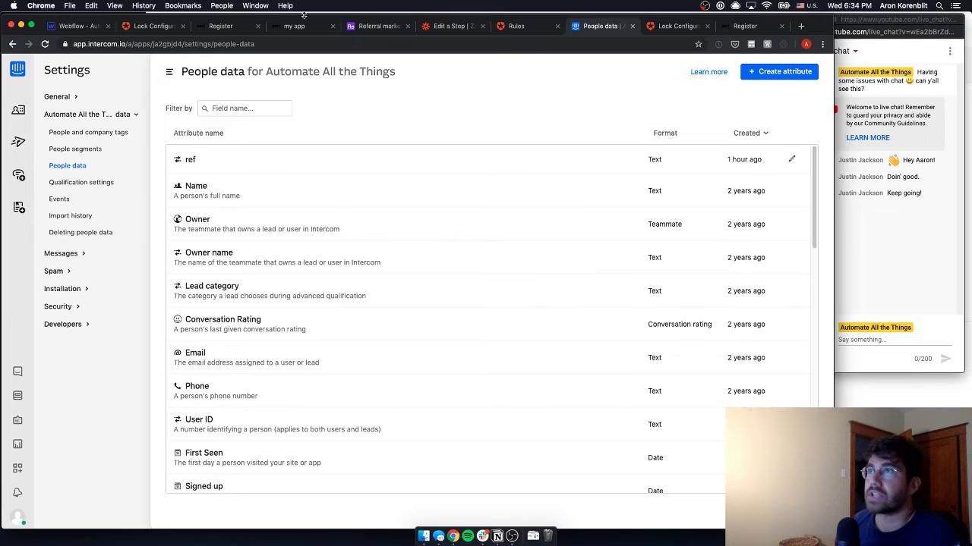
left_click(281, 26)
left_click(152, 26)
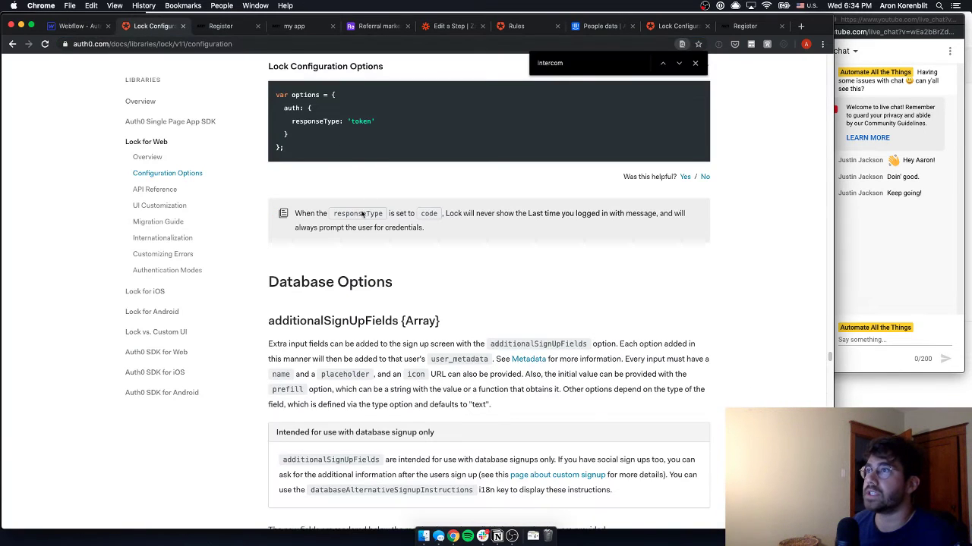
Add an empty line after 'name: user.name,' in the Intercom rule script.
left_click(452, 25)
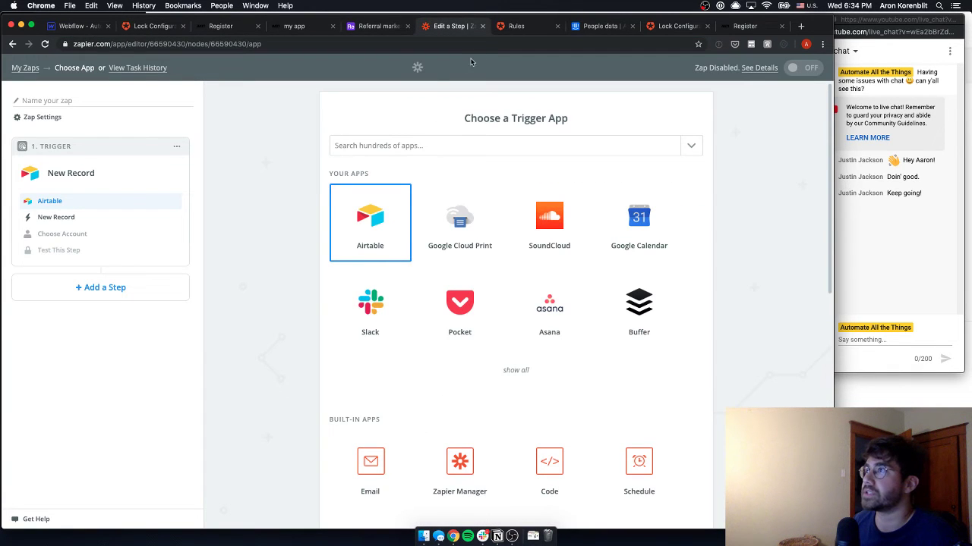
left_click(523, 28)
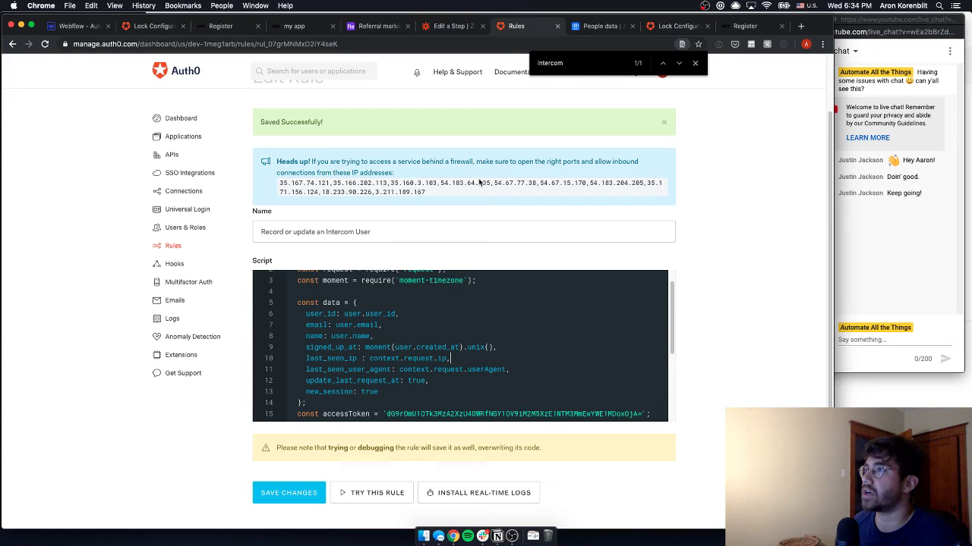
left_click(499, 357)
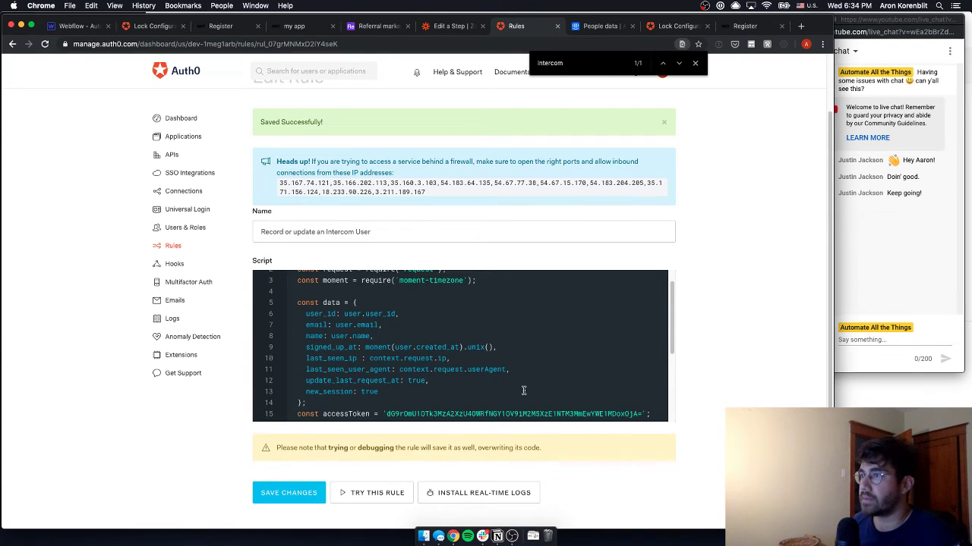
key("Return")
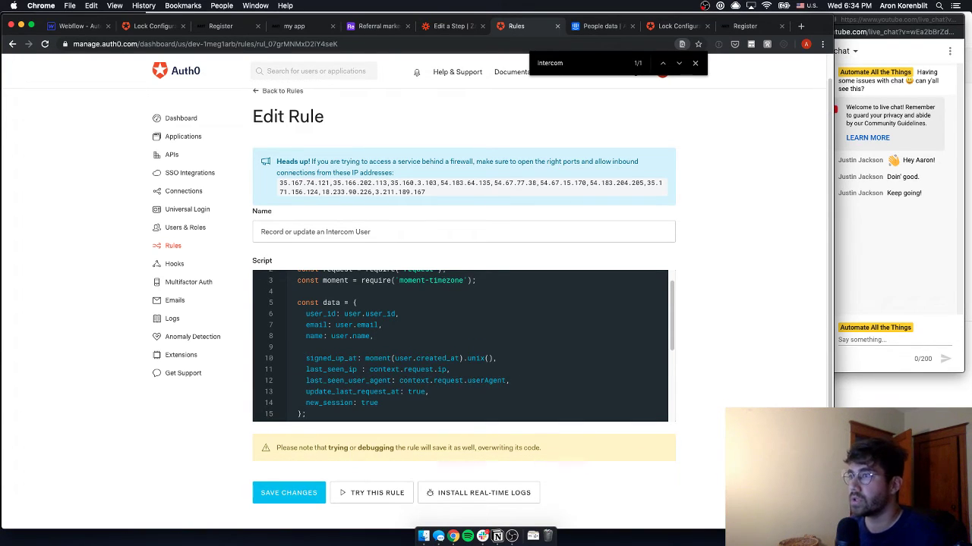
key("super+Tab")
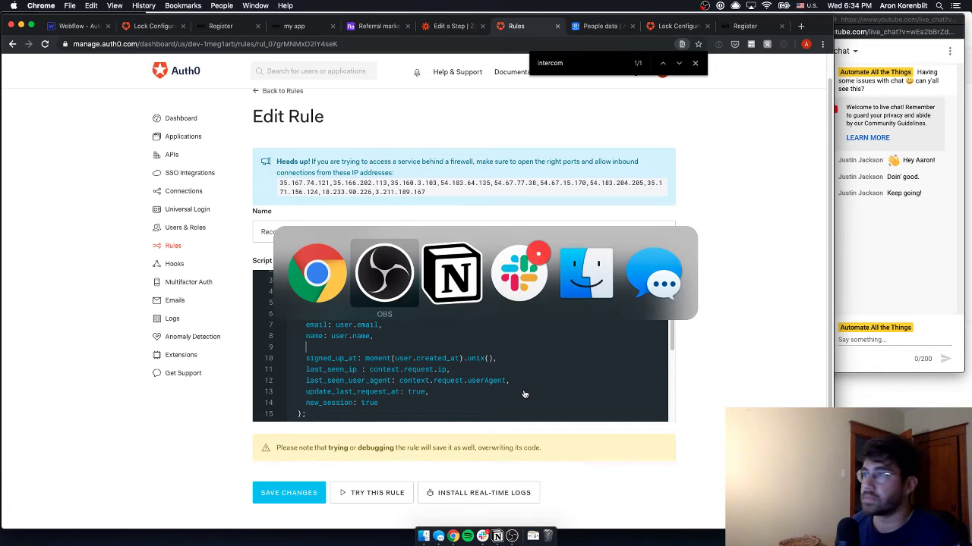
key("super+Tab")
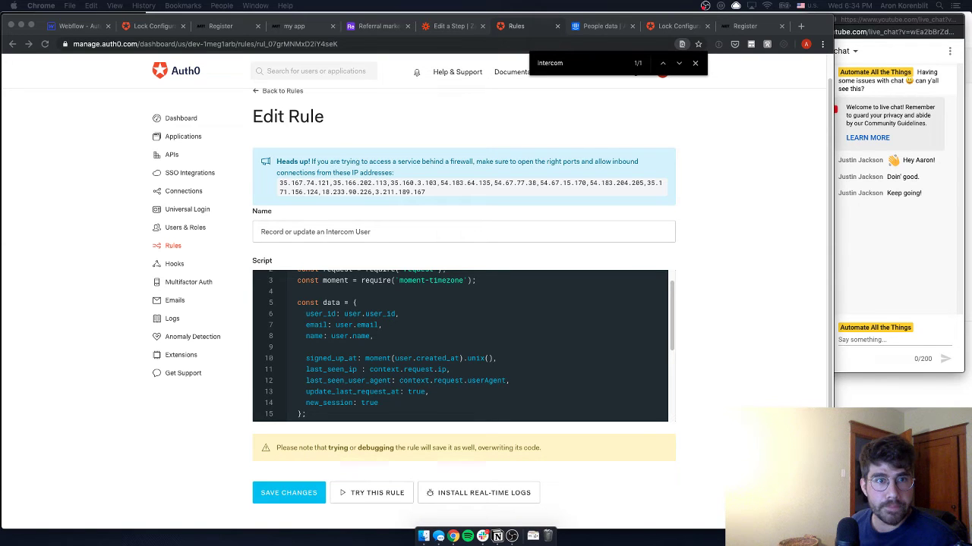
Google 'custom attributes auth0 rules' in a new tab and open Auth0's User Profiles result.
key("super+t")
type("cistp,")
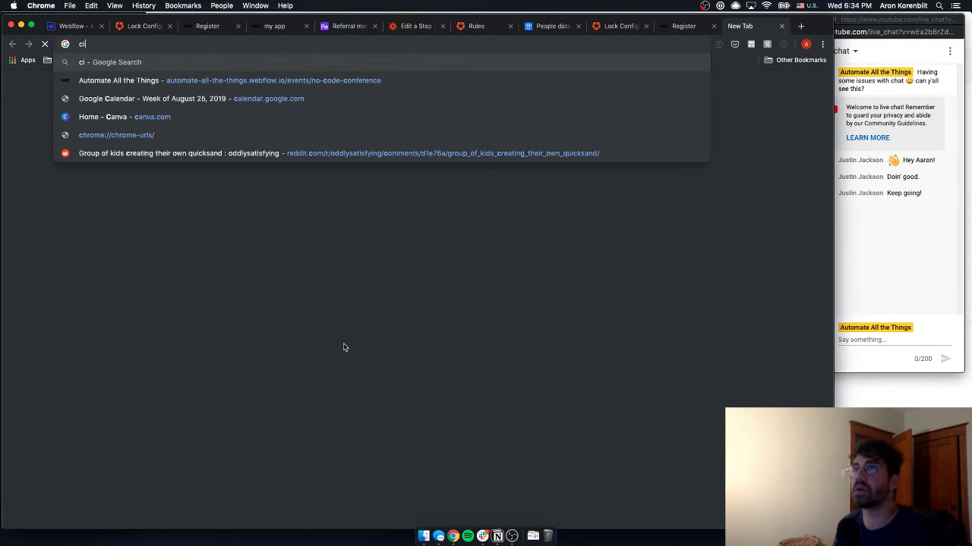
key("BackSpace")
key("BackSpace")
key("BackSpace")
key("BackSpace")
key("BackSpace")
type("ustom at")
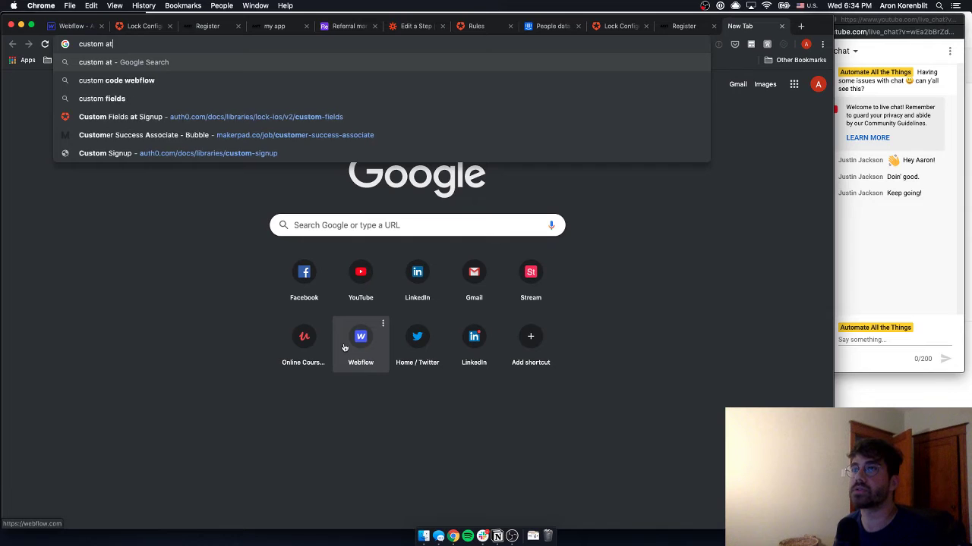
type("tributes au")
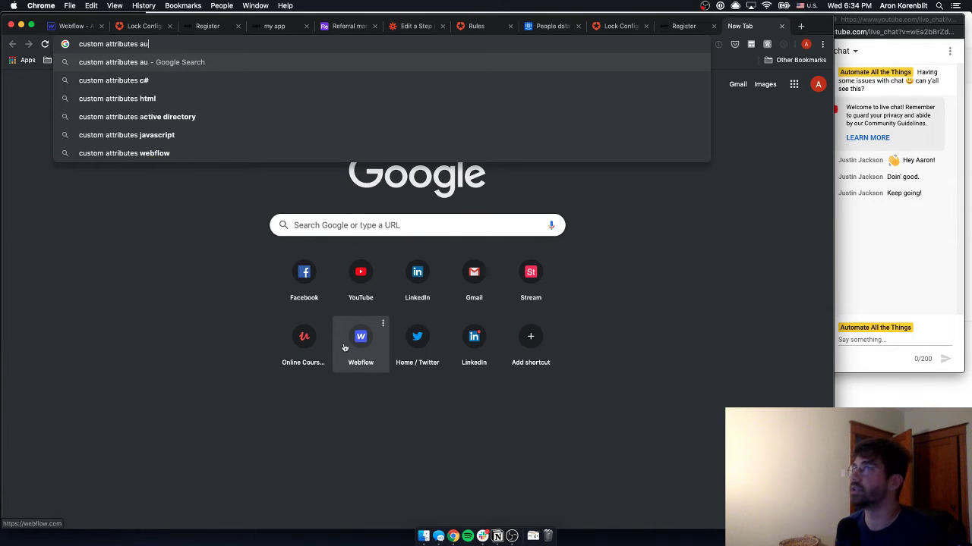
type("th0 rules")
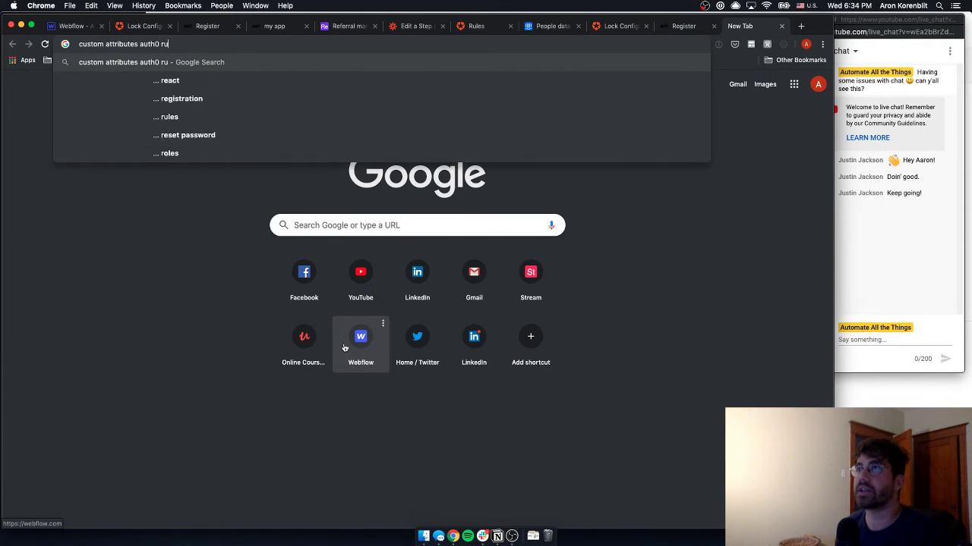
key("Return")
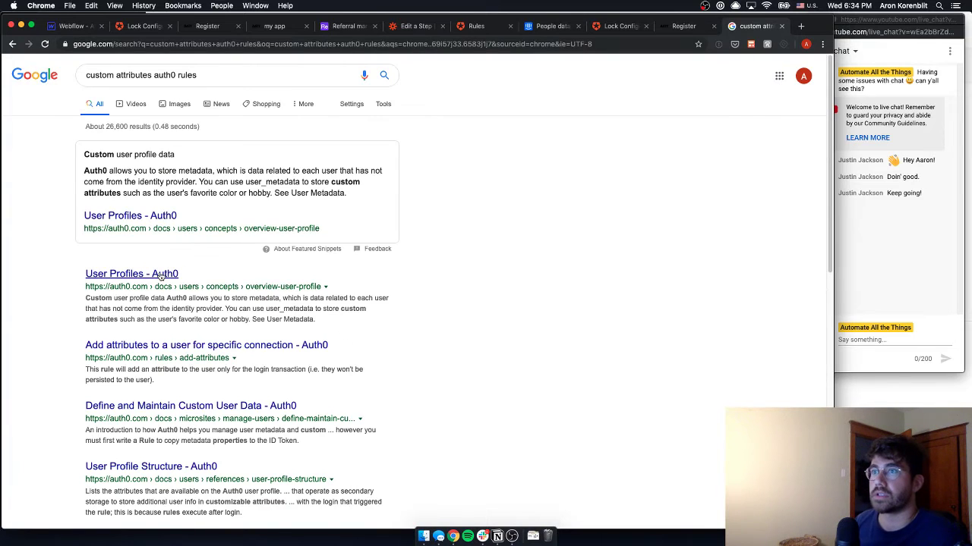
left_click(164, 275)
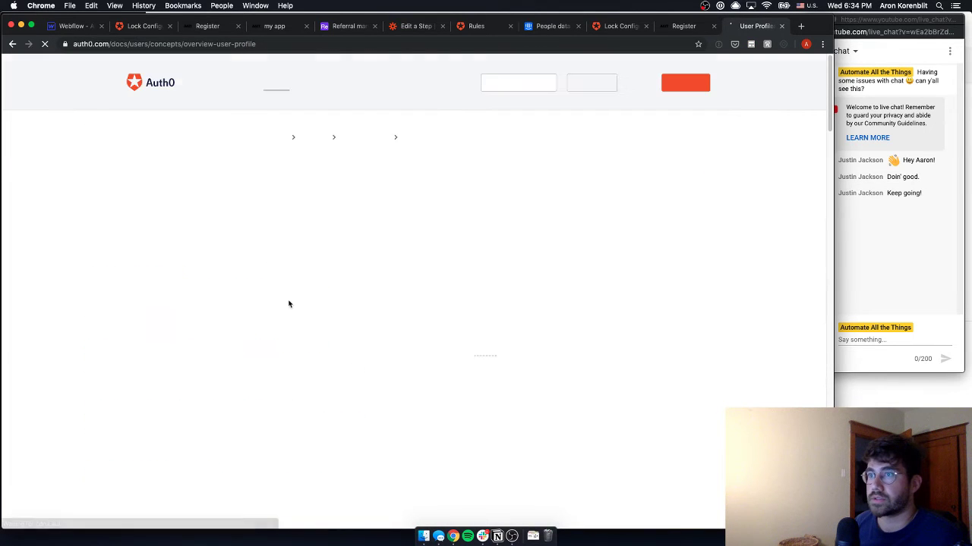
scroll(619, 325, "down", 10)
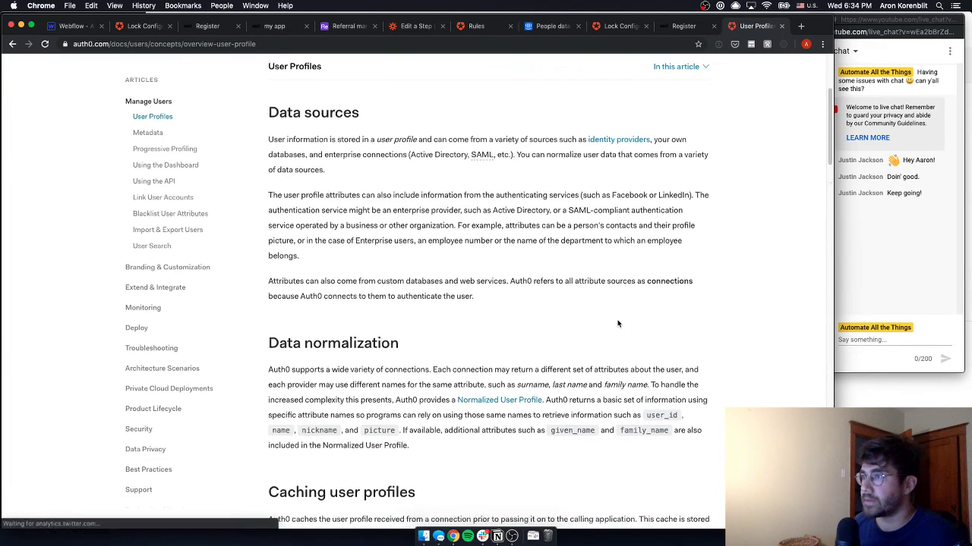
scroll(619, 324, "down", 5)
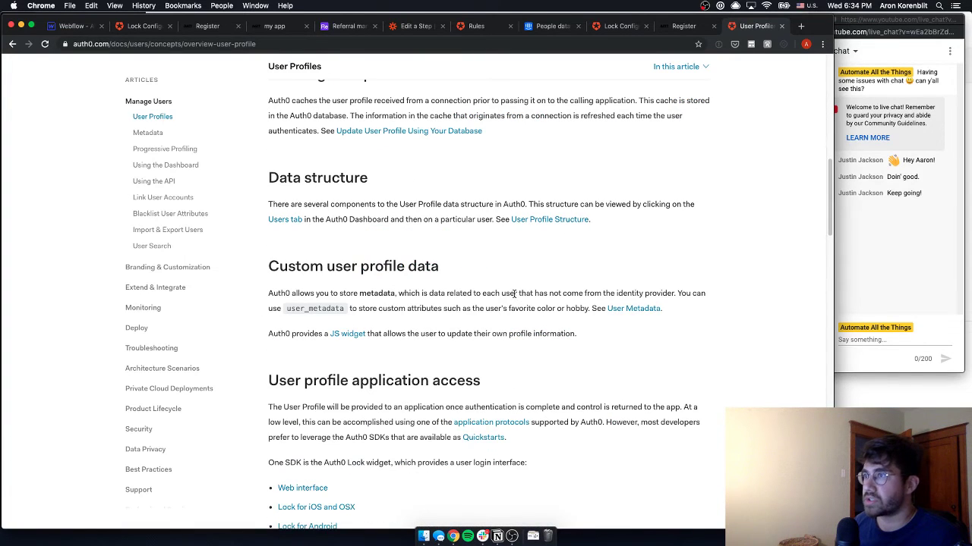
scroll(515, 293, "down", 1)
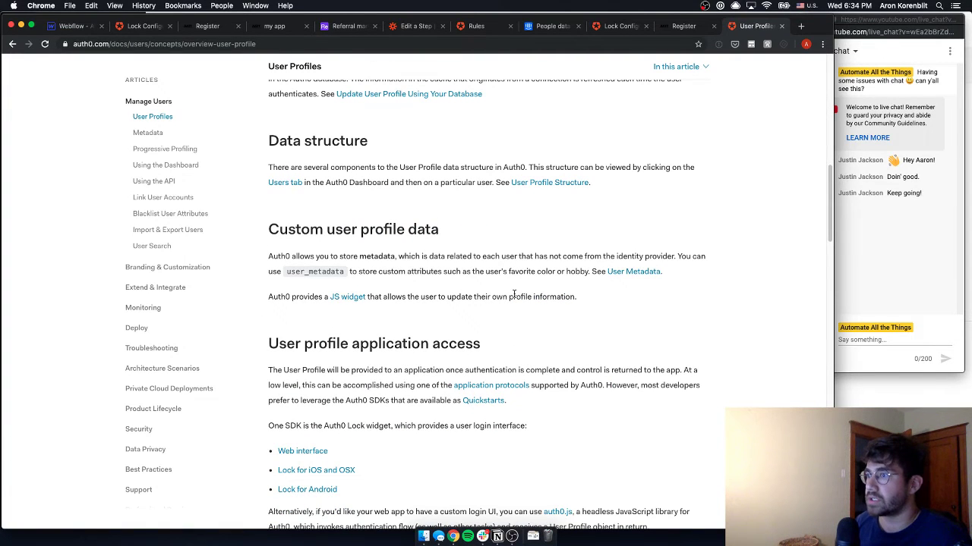
scroll(514, 294, "down", 9)
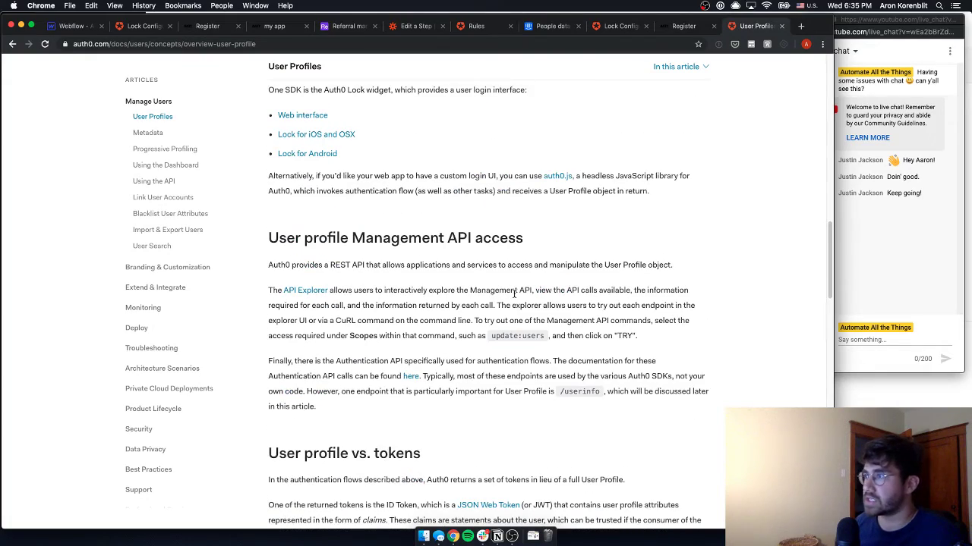
scroll(514, 293, "down", 8)
key("super+bracketleft")
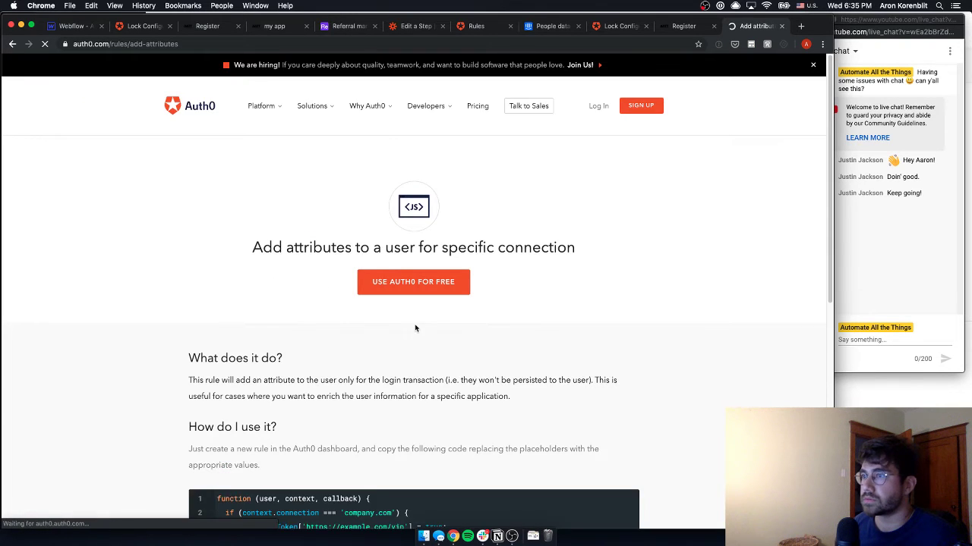
scroll(415, 327, "down", 5)
scroll(342, 349, "up", 1)
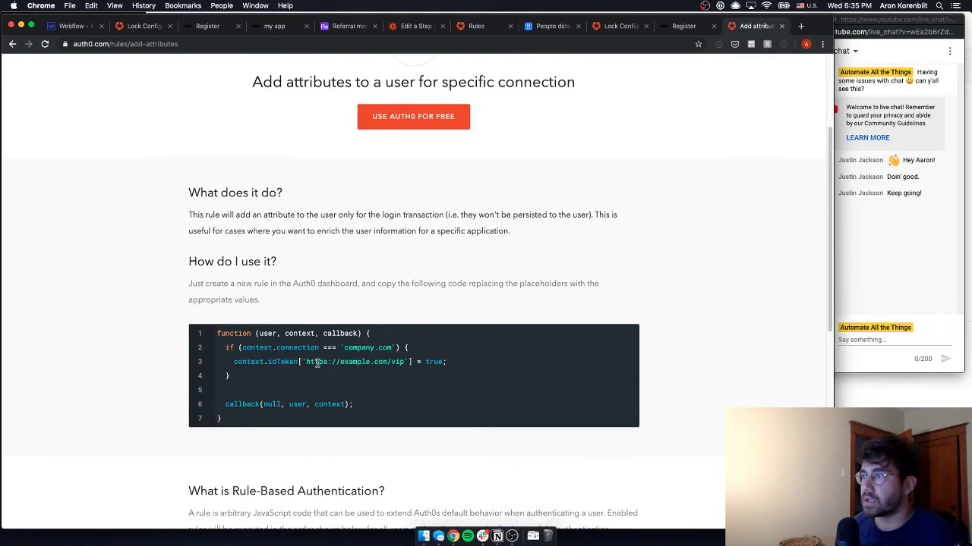
scroll(373, 268, "down", 6)
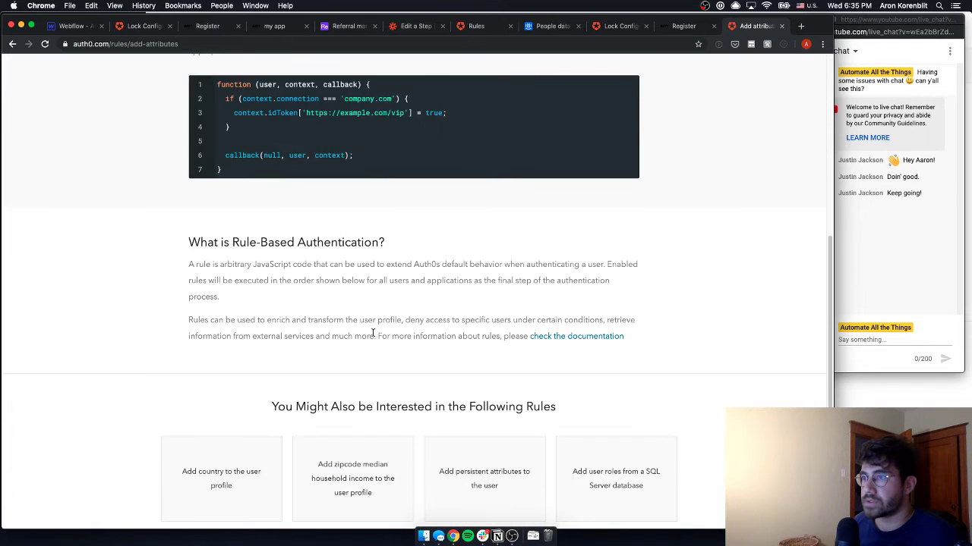
key("super+Left")
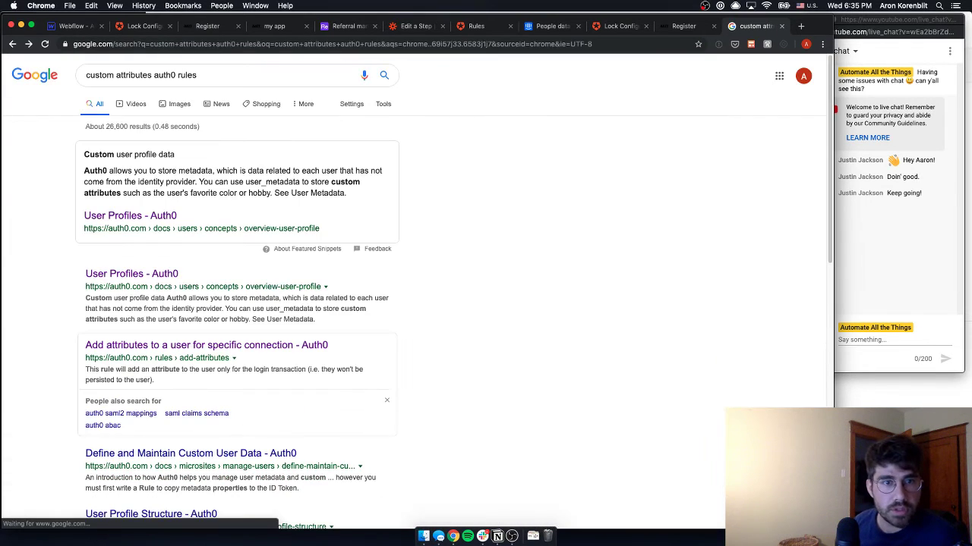
Refine the Google query to 'custom_attributes auth0 rules', then to 'custom_attributes intercom'.
left_click(115, 74)
type("_")
key("Delete")
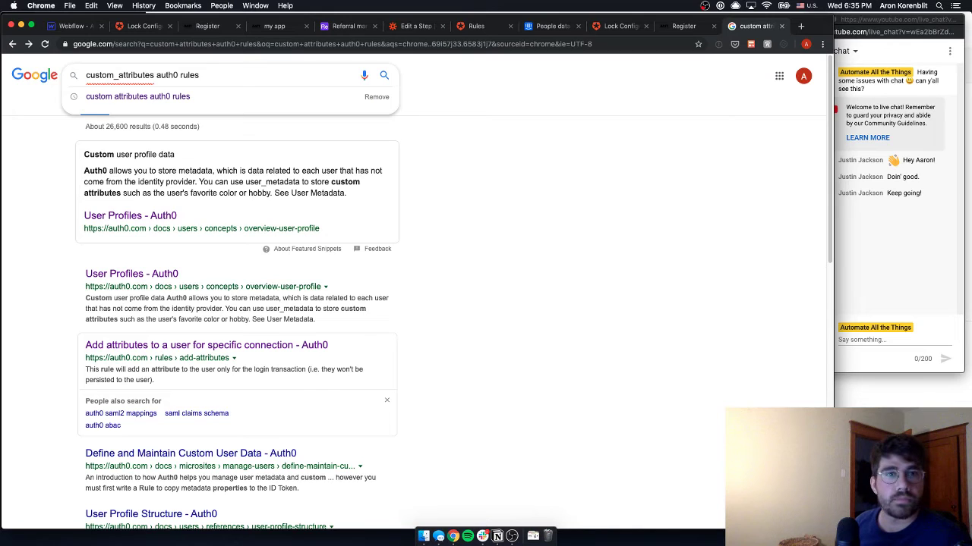
key("Return")
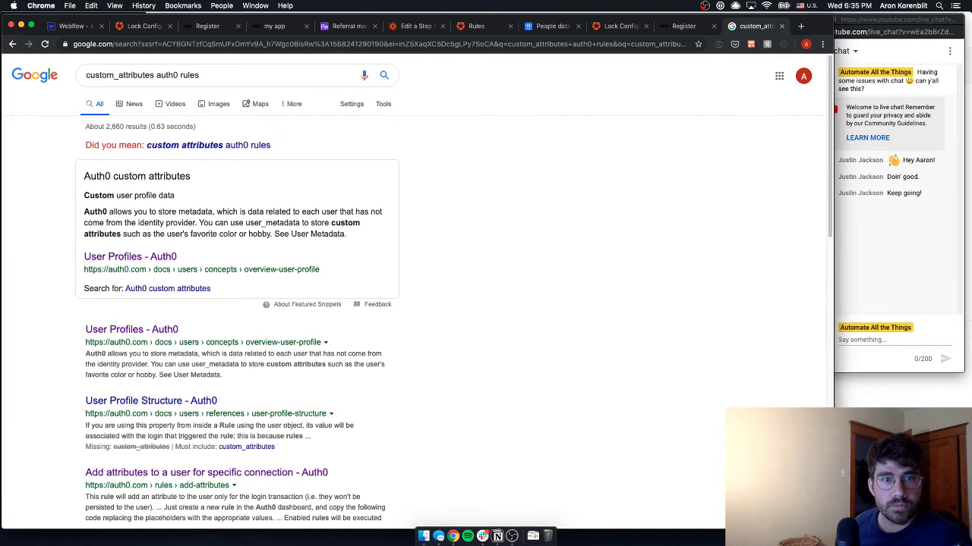
left_click(156, 76)
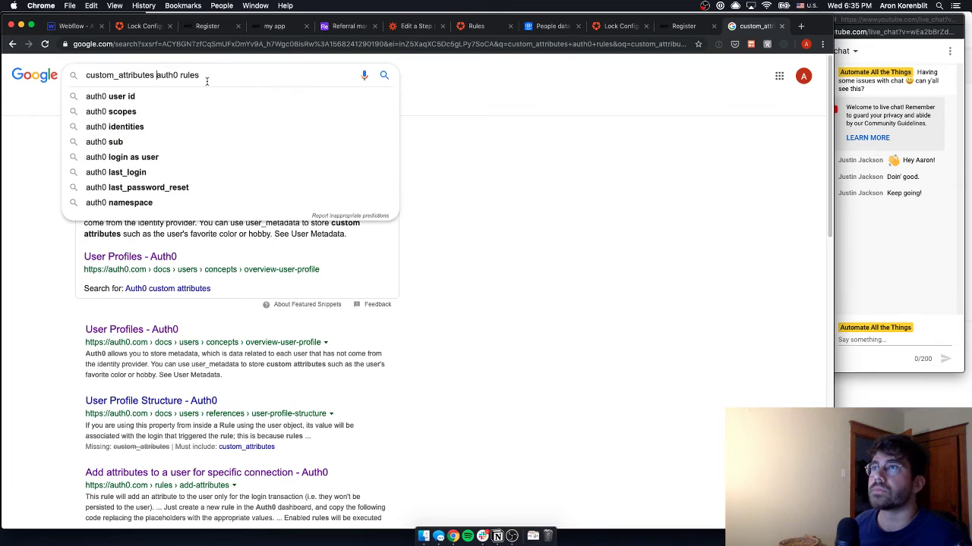
key("super+shift+Right")
type("intercom")
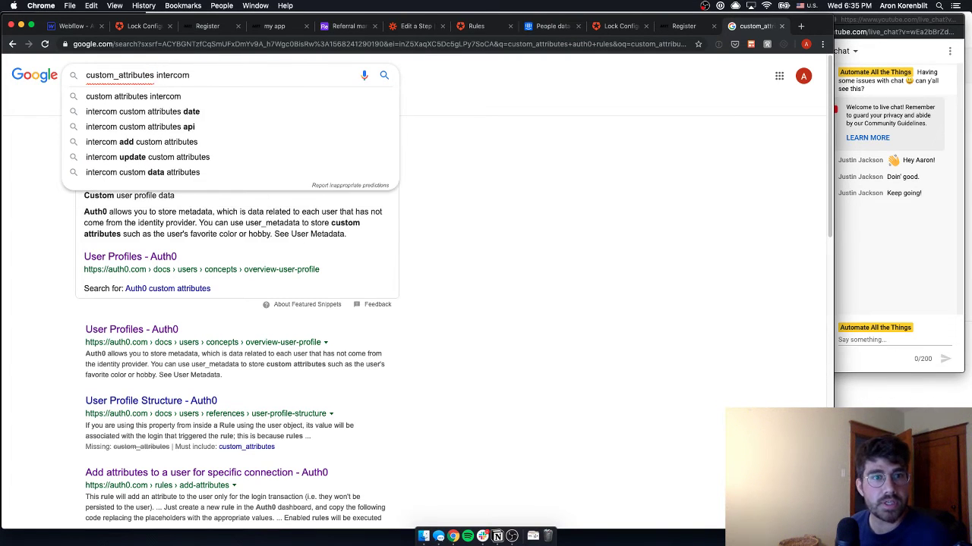
key("Return")
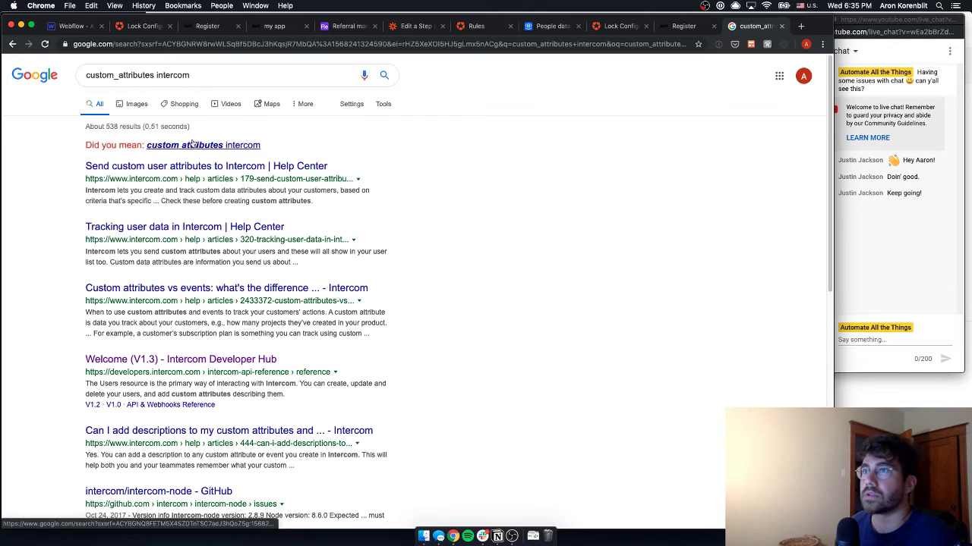
Search 'custom attribute intercom api' and open Intercom's article on sending custom user attributes.
left_click_drag(195, 76, 50, 67)
type("cust")
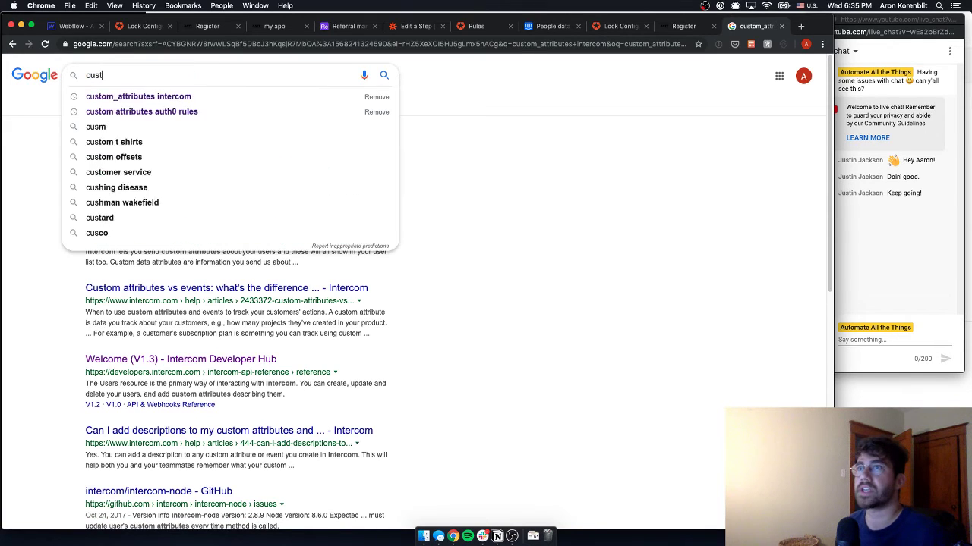
type("om attribu")
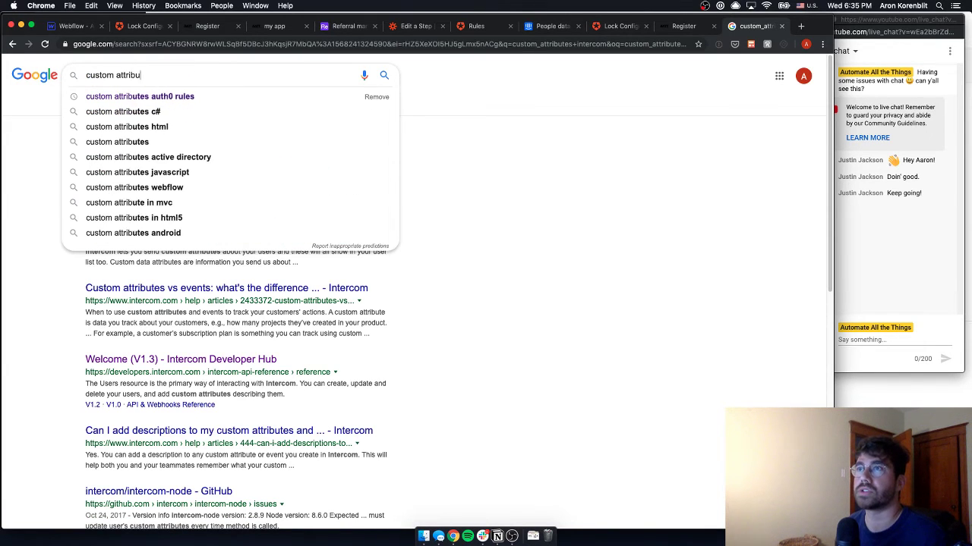
type("te intercom api")
key("Return")
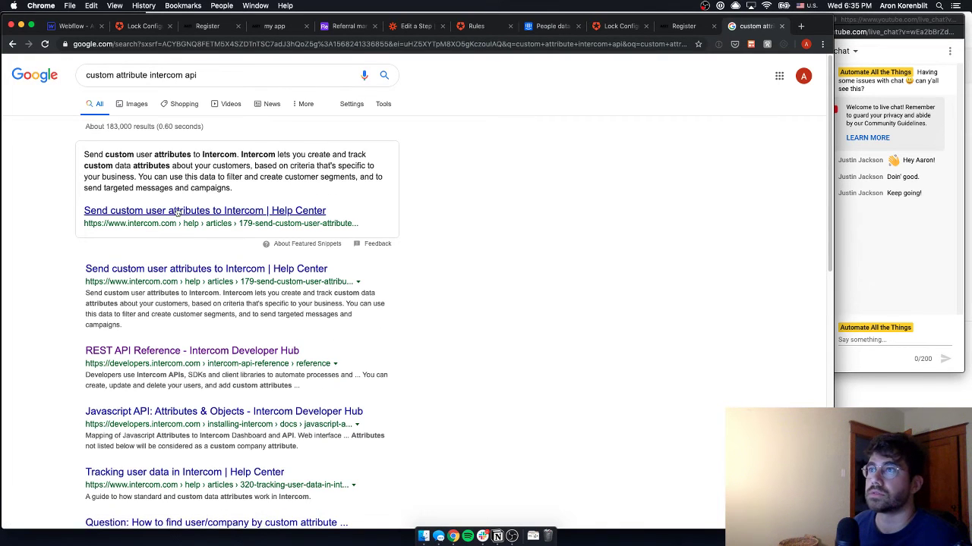
left_click(182, 211)
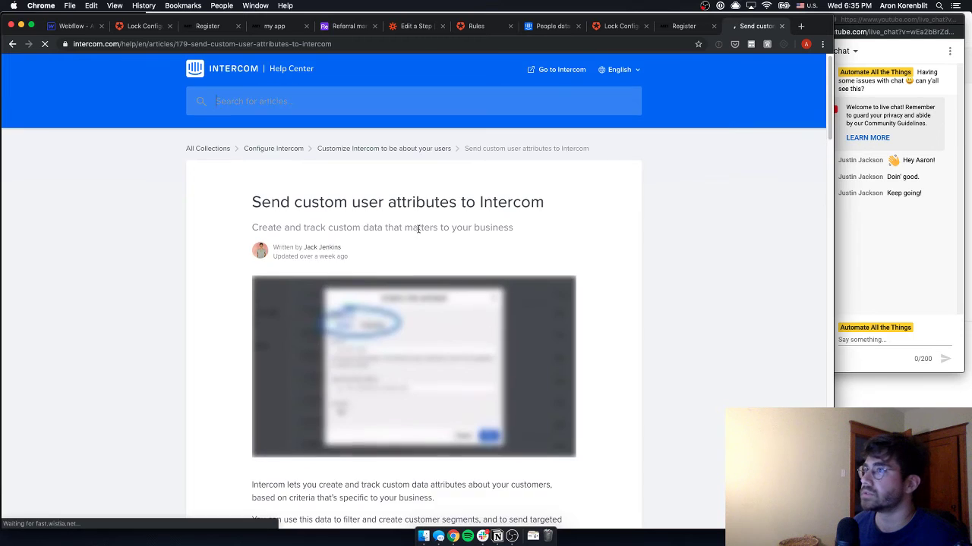
Read through the Intercom custom attributes help article, then close it to return to the rule.
scroll(182, 296, "down", 5)
scroll(216, 302, "down", 10)
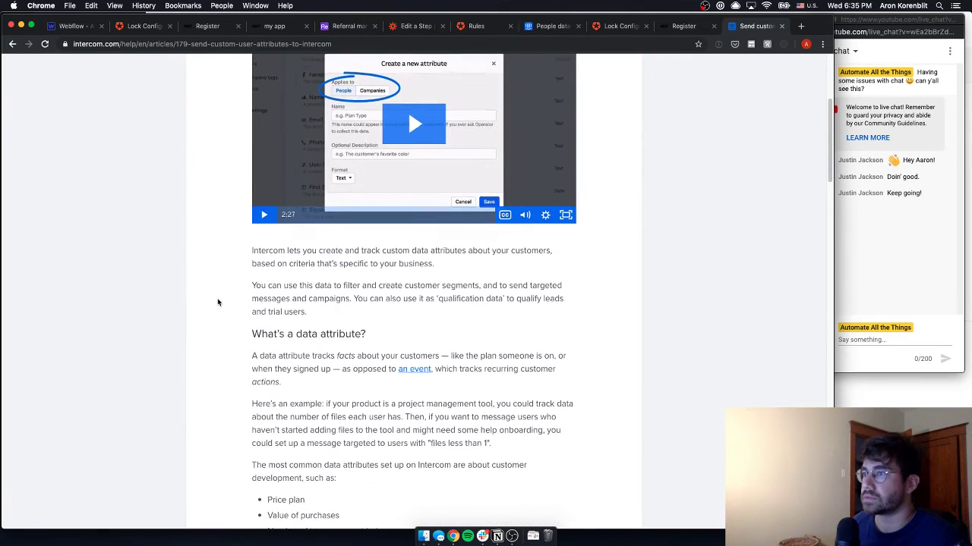
scroll(227, 311, "down", 3)
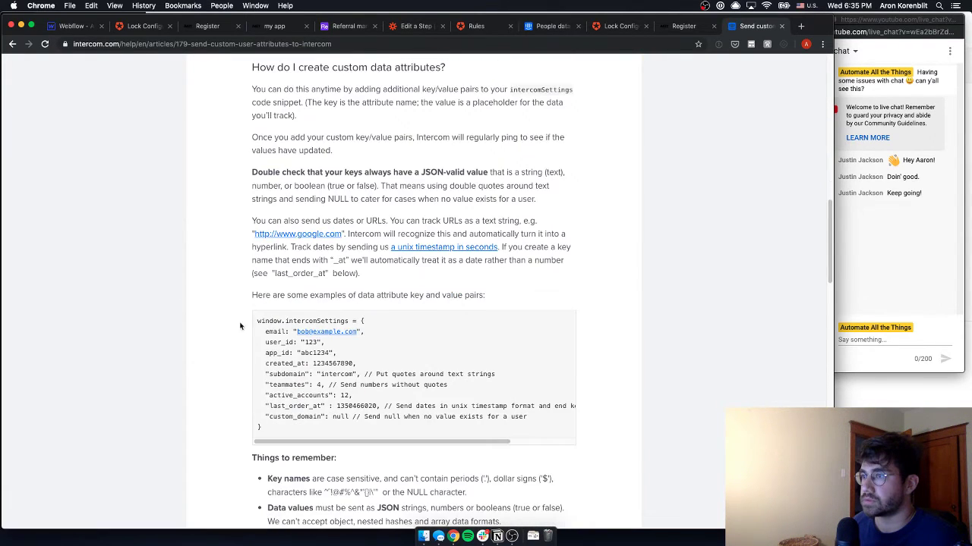
scroll(235, 359, "down", 7)
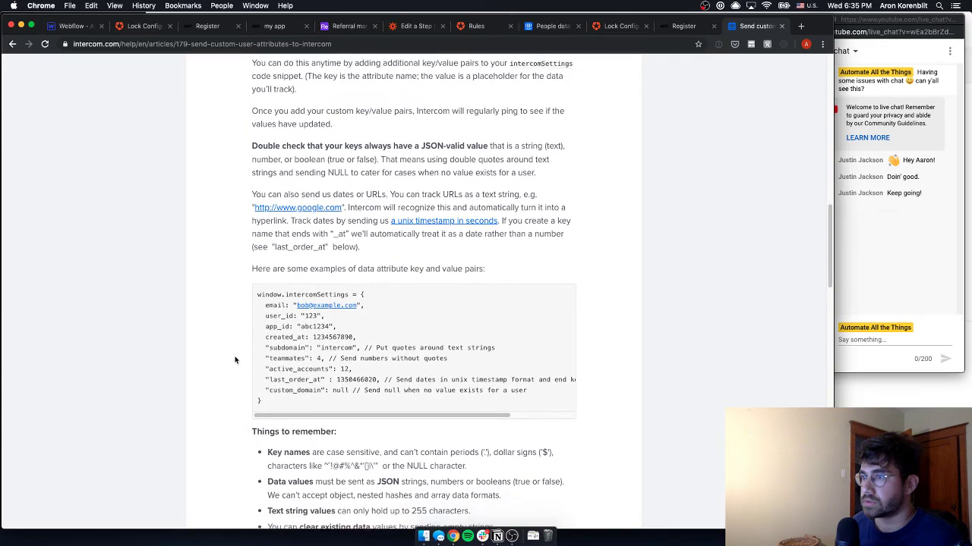
scroll(296, 334, "down", 5)
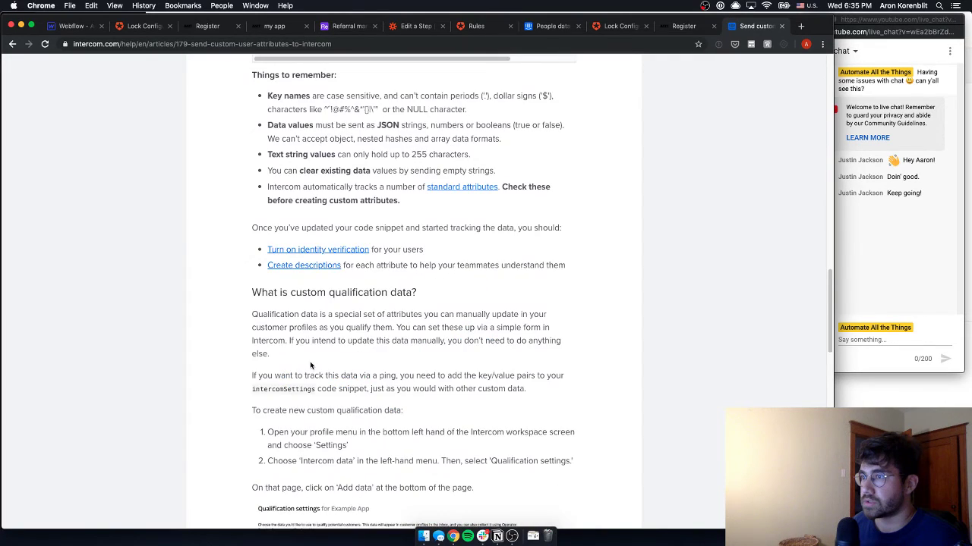
scroll(311, 365, "down", 15)
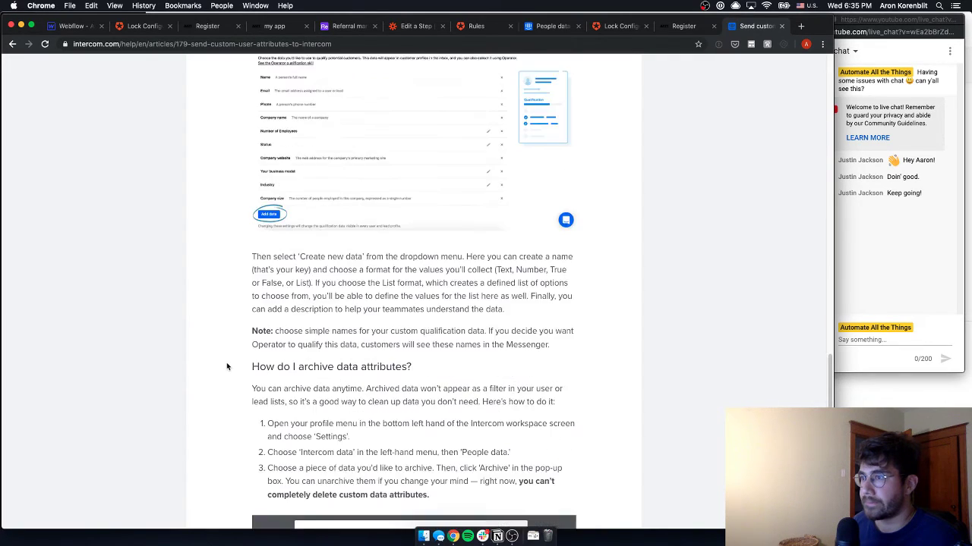
scroll(226, 367, "down", 11)
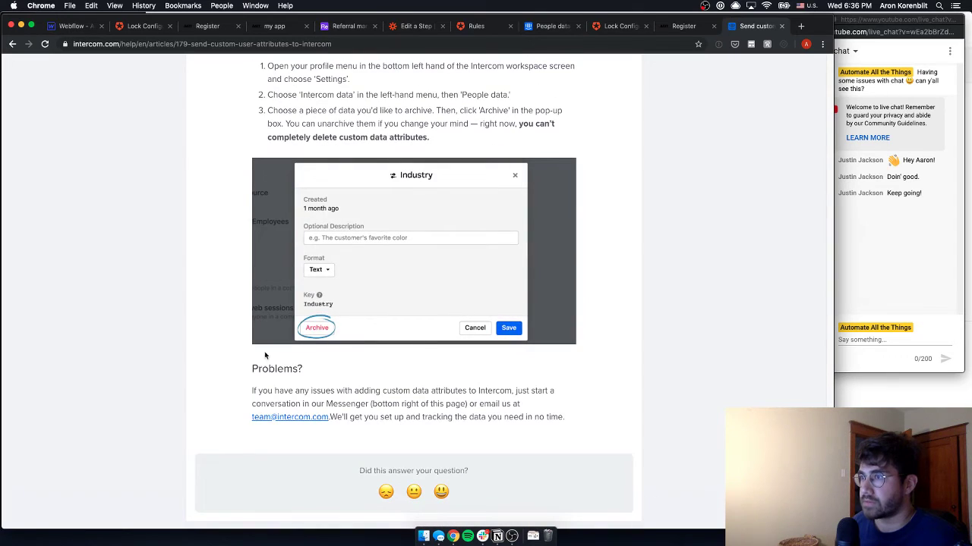
left_click(781, 25)
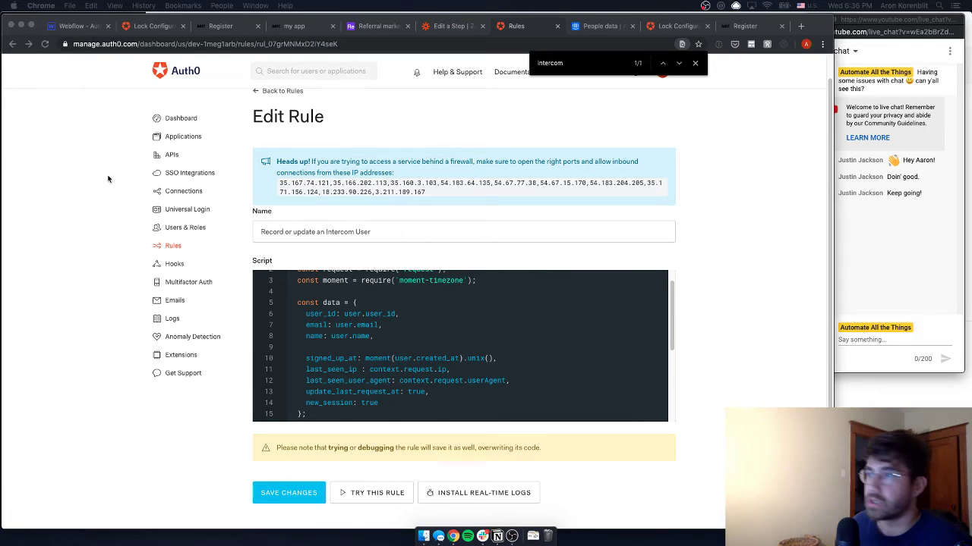
Paste a custom_attributes block mapping 'ref' to user.user_metadata.ref at line 9 and remove the stray quote.
left_click(398, 342)
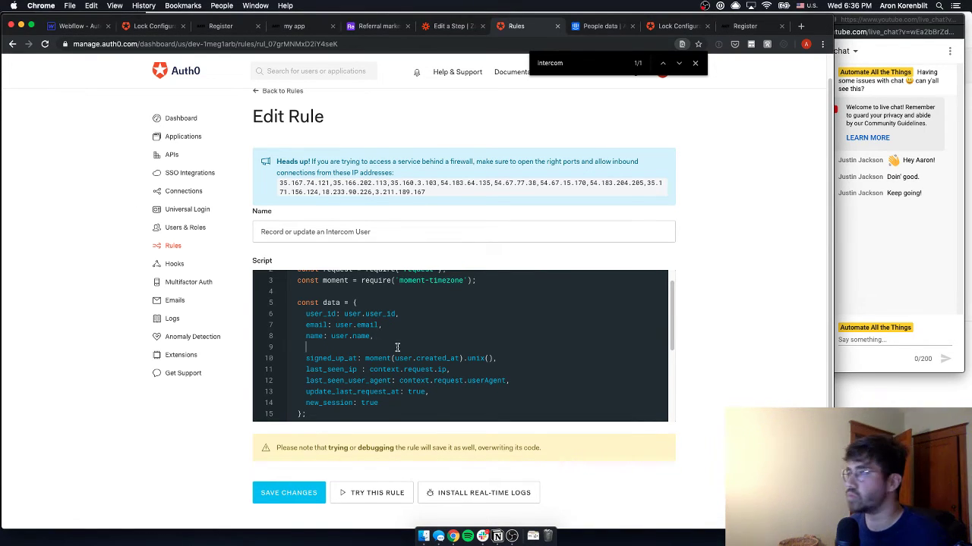
type("\"custom_attributes\" : {   \"ref\" : user.user_metadata.ref },")
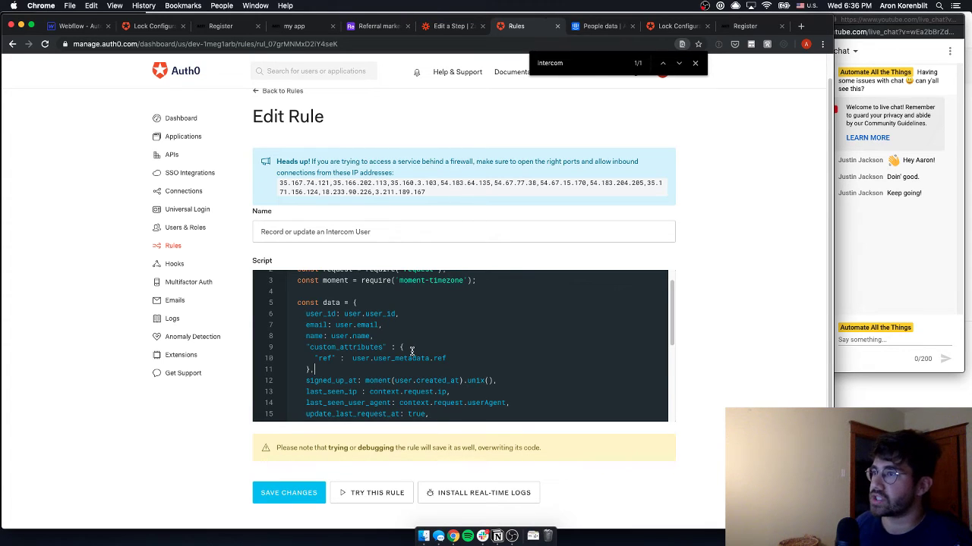
left_click(309, 347)
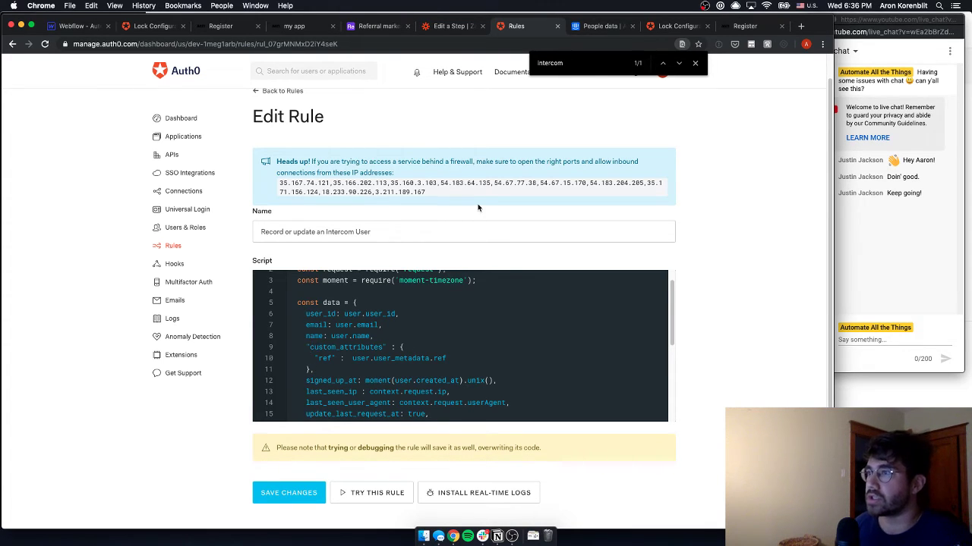
key("BackSpace")
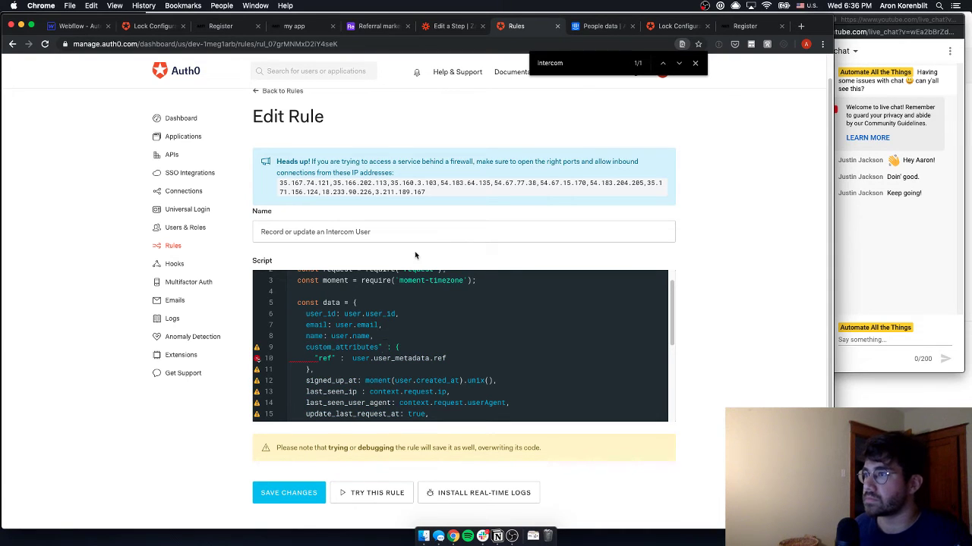
scroll(546, 326, "down", 1)
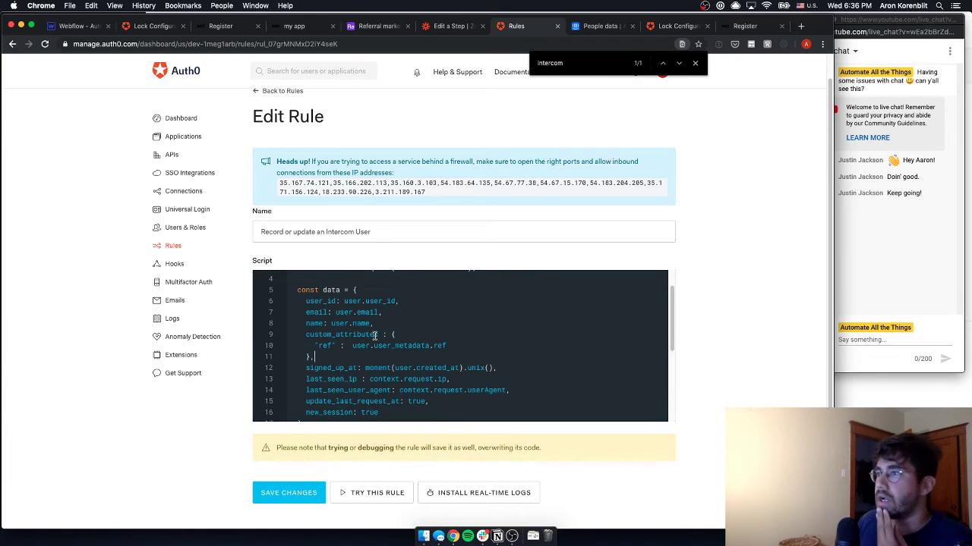
Check the custom_attributes and 'ref' entries against the Lock configuration docs, then return to the sign-up page.
left_click_drag(306, 335, 377, 335)
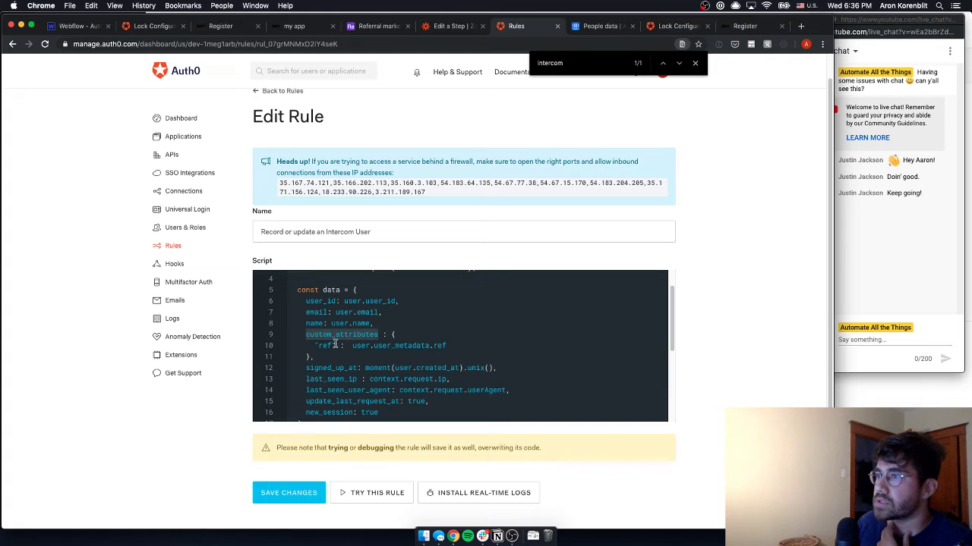
left_click_drag(314, 346, 452, 347)
left_click(453, 347)
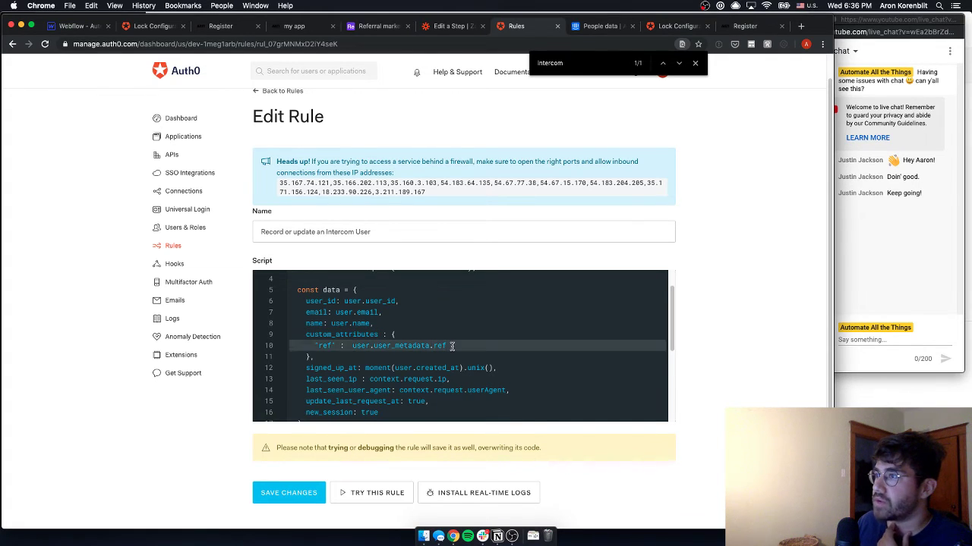
left_click(140, 497)
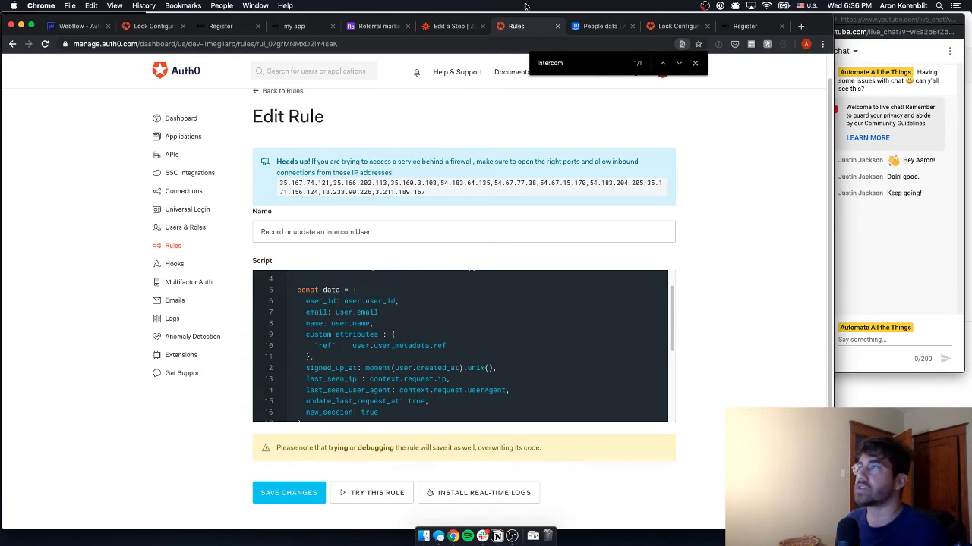
left_click_drag(507, 26, 205, 26)
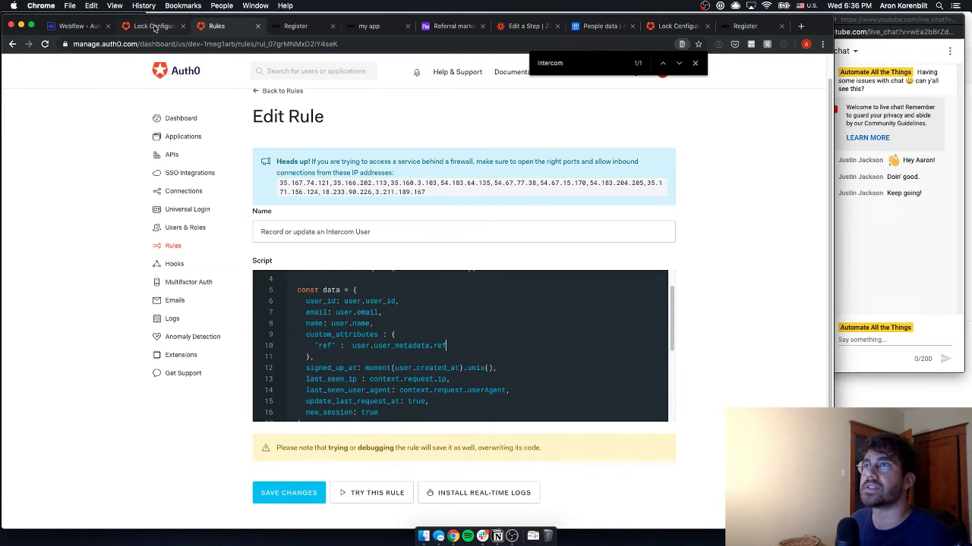
left_click(154, 26)
left_click(236, 27)
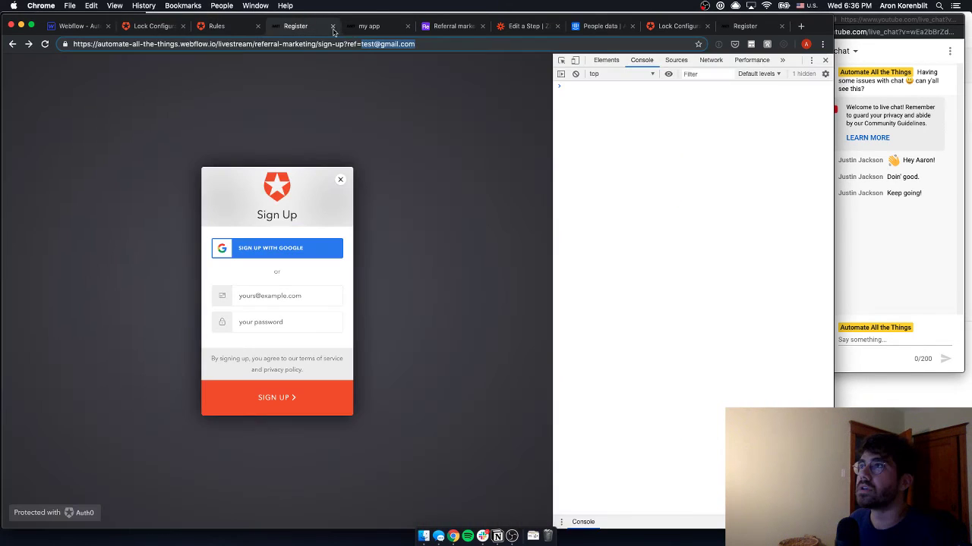
left_click(300, 26)
Reload the sign-up page and check the stored ref value in the console.
left_click(290, 301)
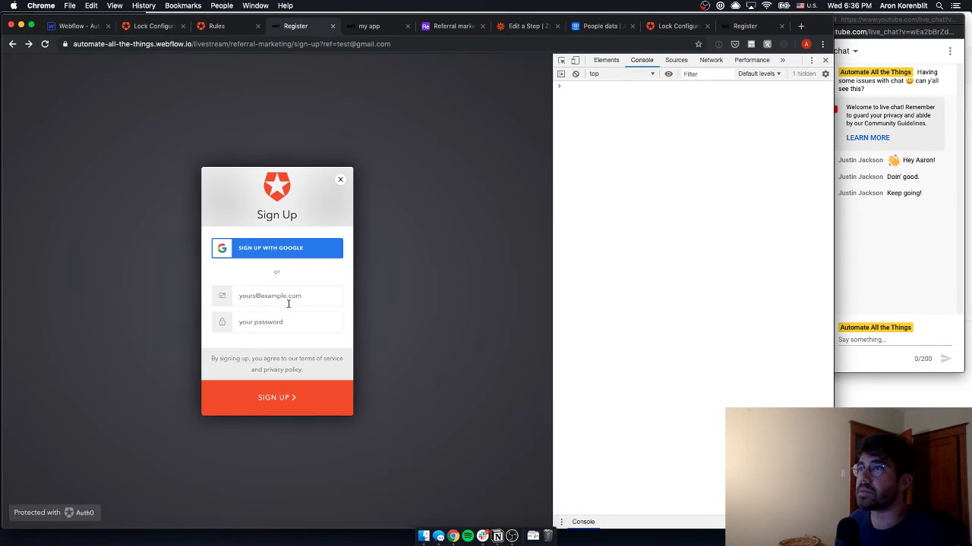
key("super+r")
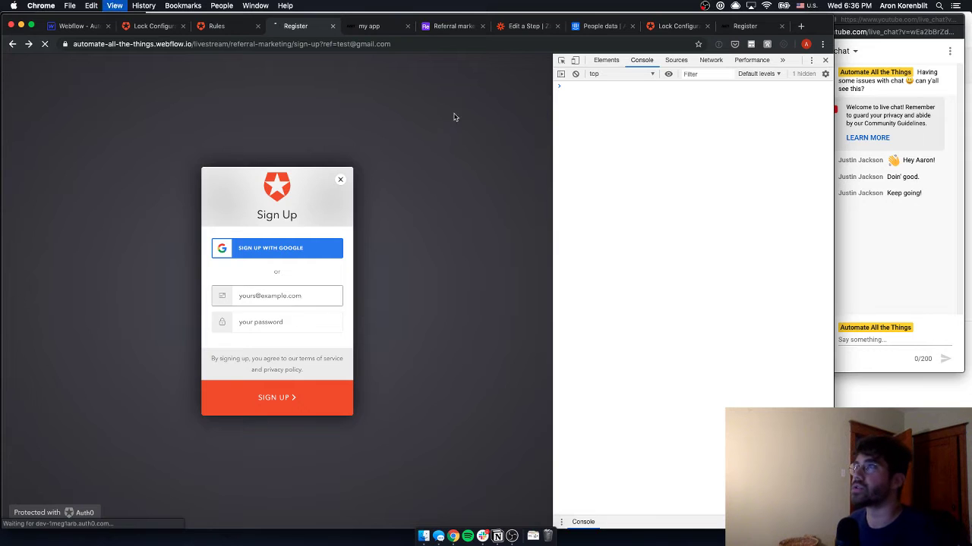
type("ref")
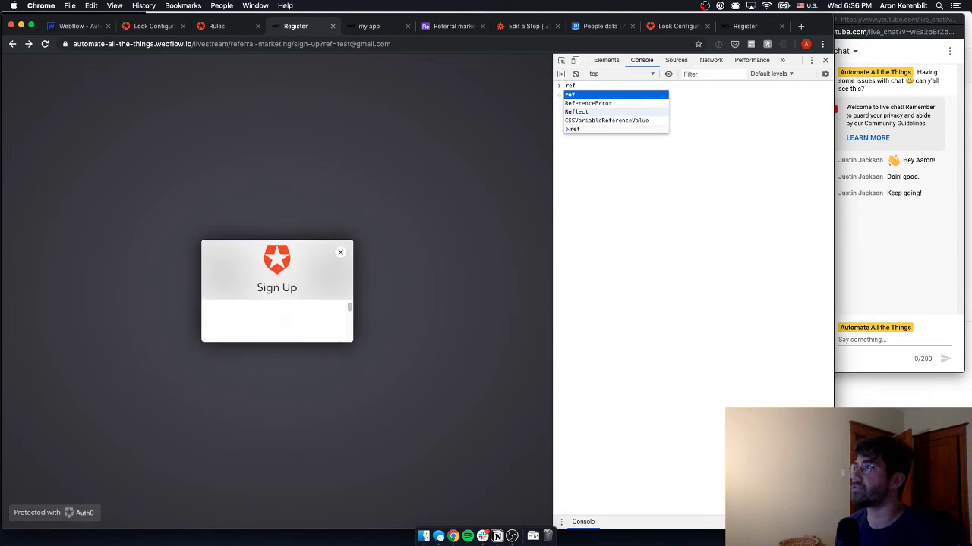
key("Return")
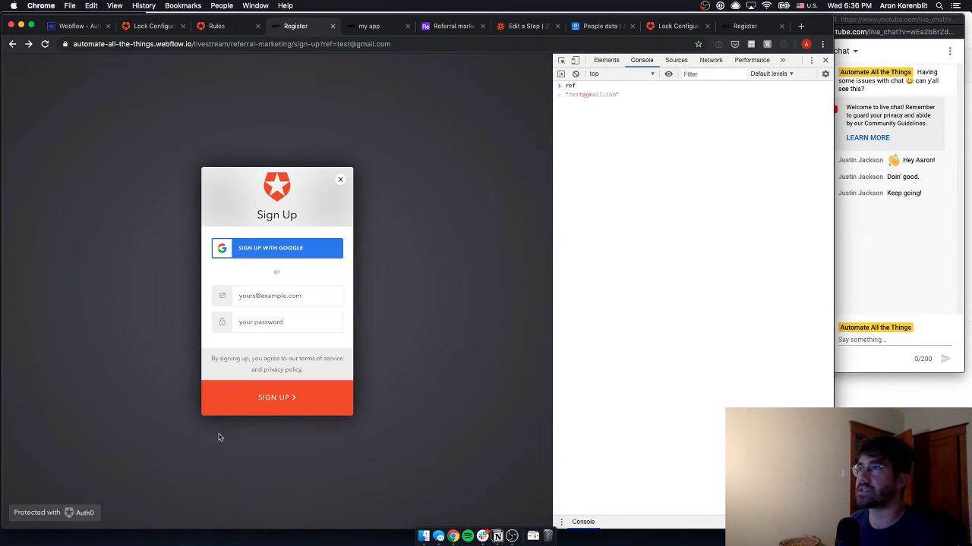
Enter the test user's email address on the sign-up form and save the updated Intercom rule.
left_click(272, 295)
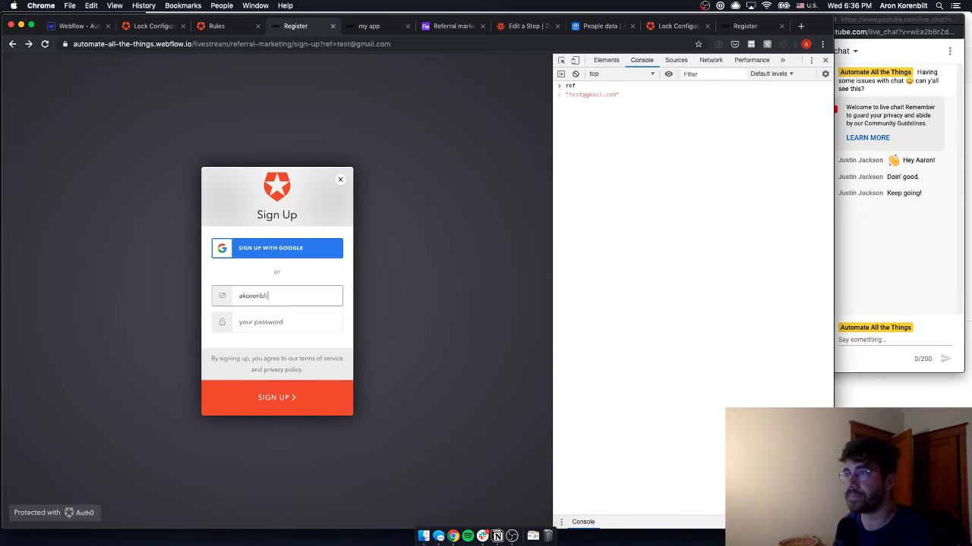
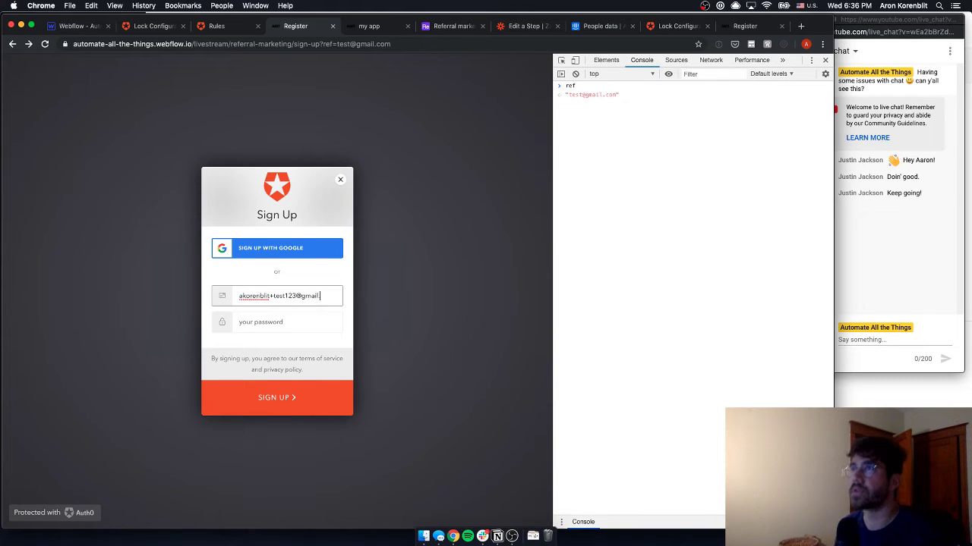
key("ctrl+shift+Tab")
left_click(294, 496)
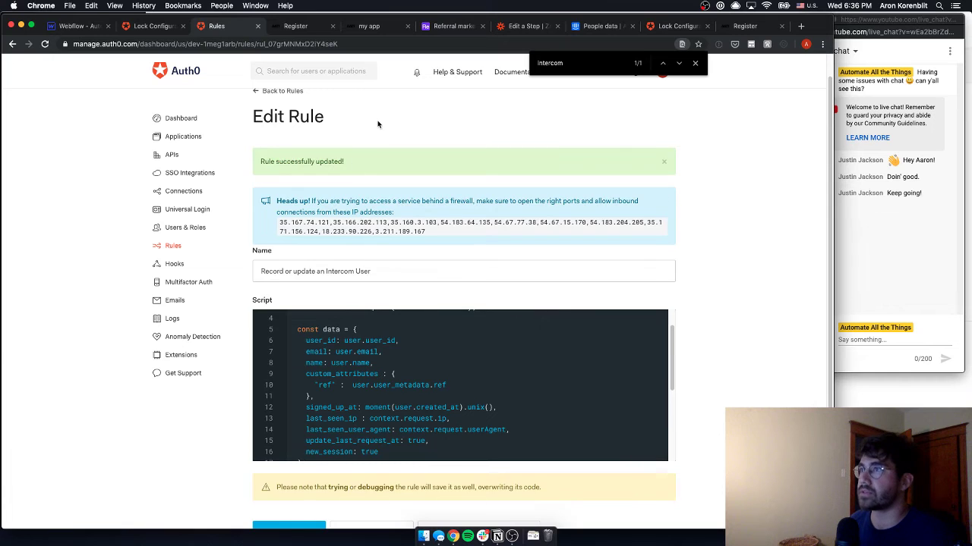
left_click(284, 92)
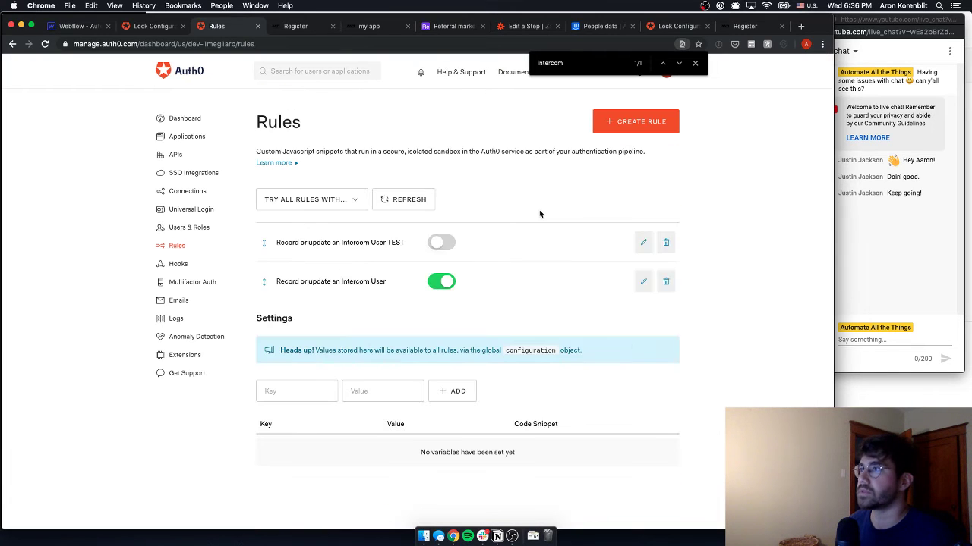
Enter a password and sign up, resubmitting with an altered email to create a new test user.
left_click(295, 26)
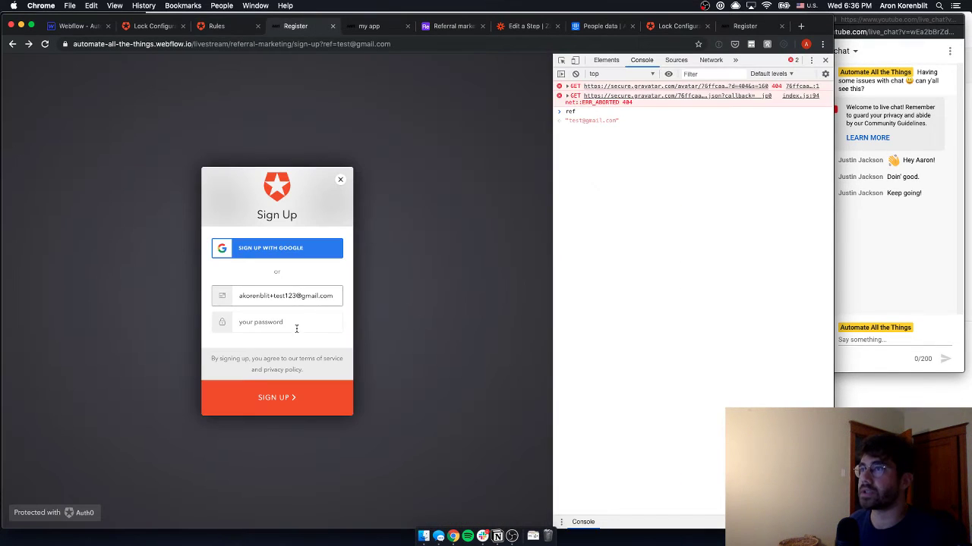
type("••••••••")
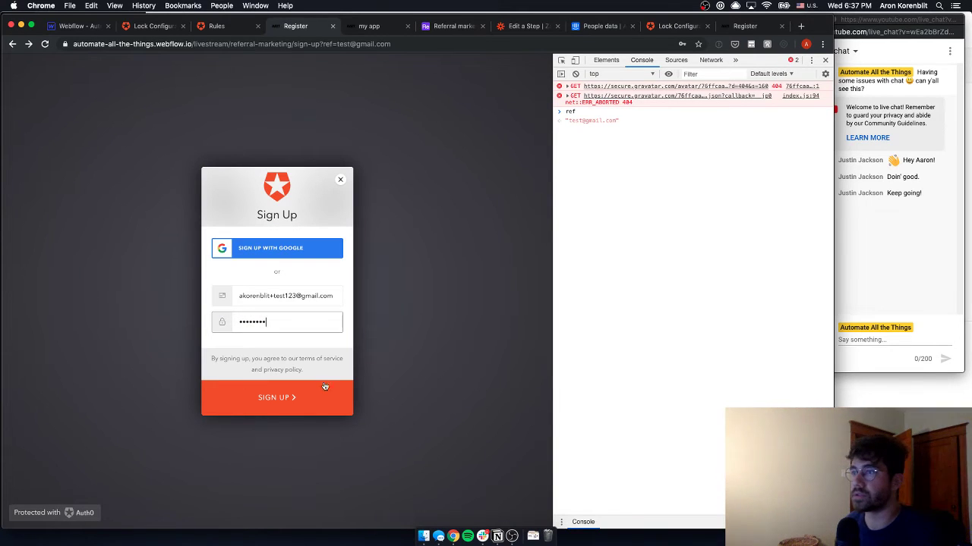
key("Return")
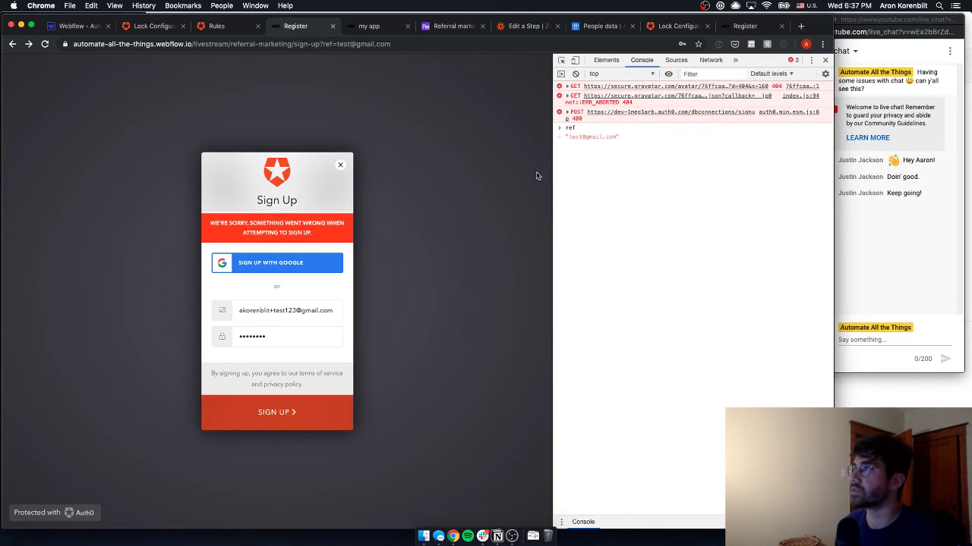
left_click(296, 309)
type("45")
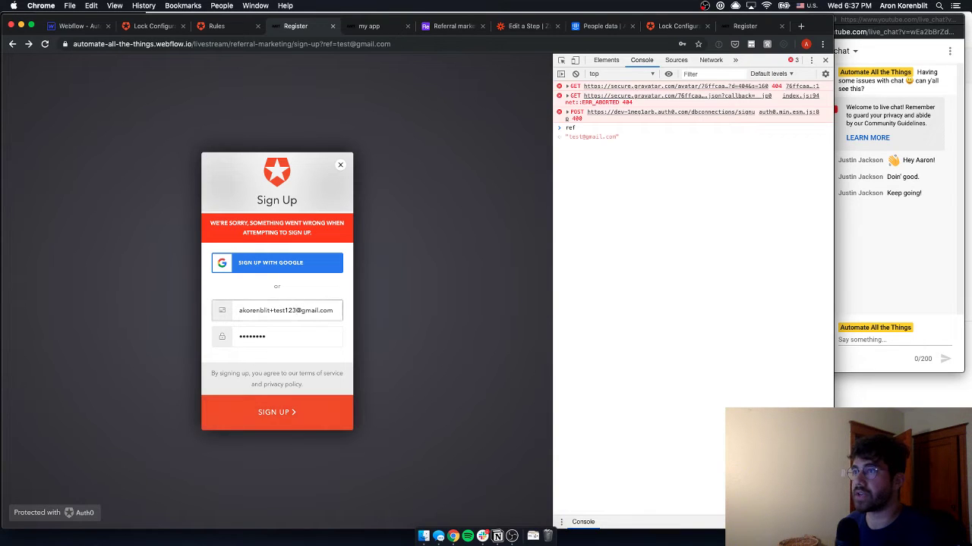
key("Return")
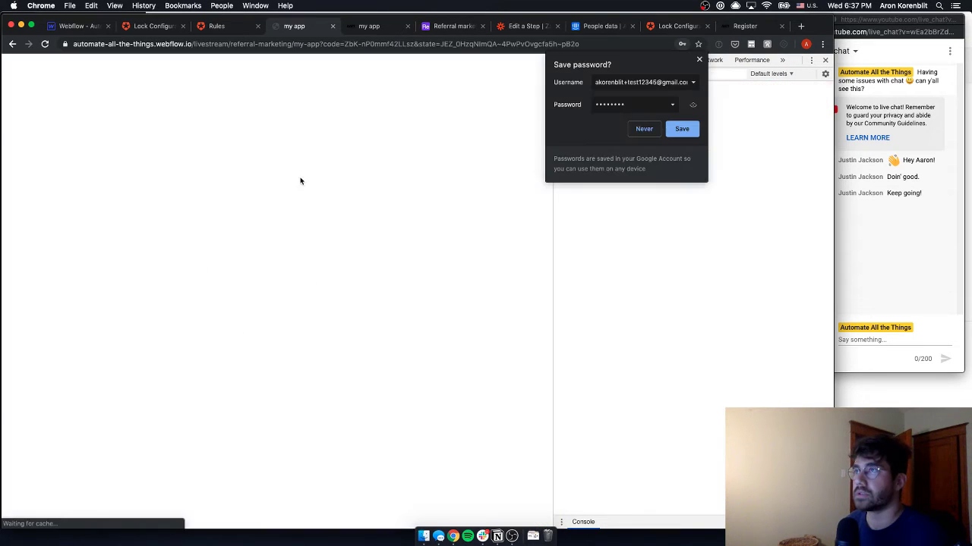
left_click(227, 30)
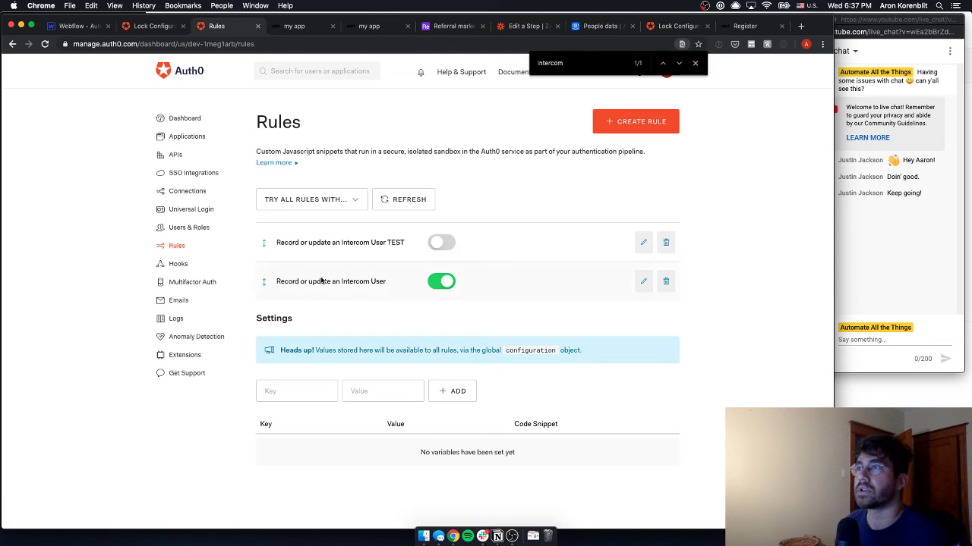
Open the newest user from Auth0's recent logins to confirm the ref in user_metadata, then go to Intercom.
left_click(199, 126)
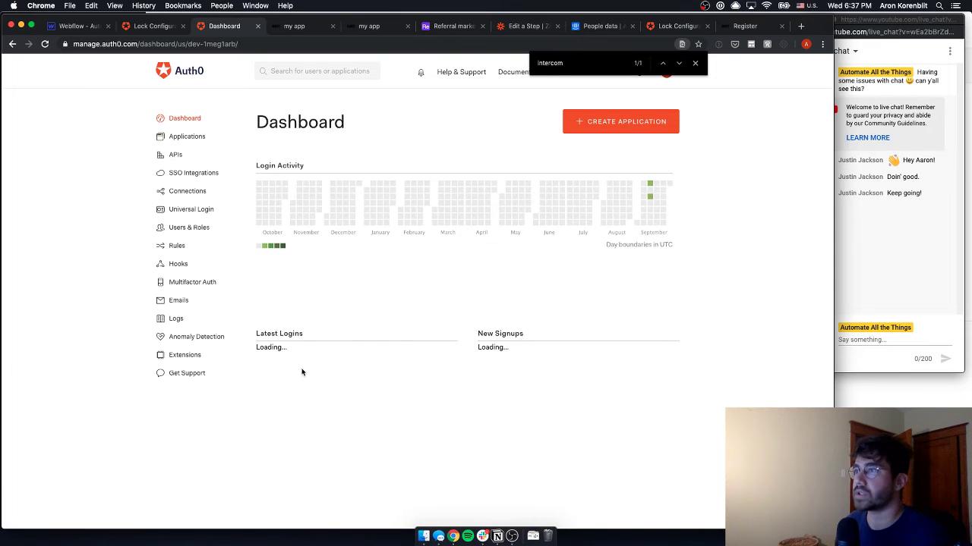
left_click(371, 387)
scroll(364, 342, "down", 5)
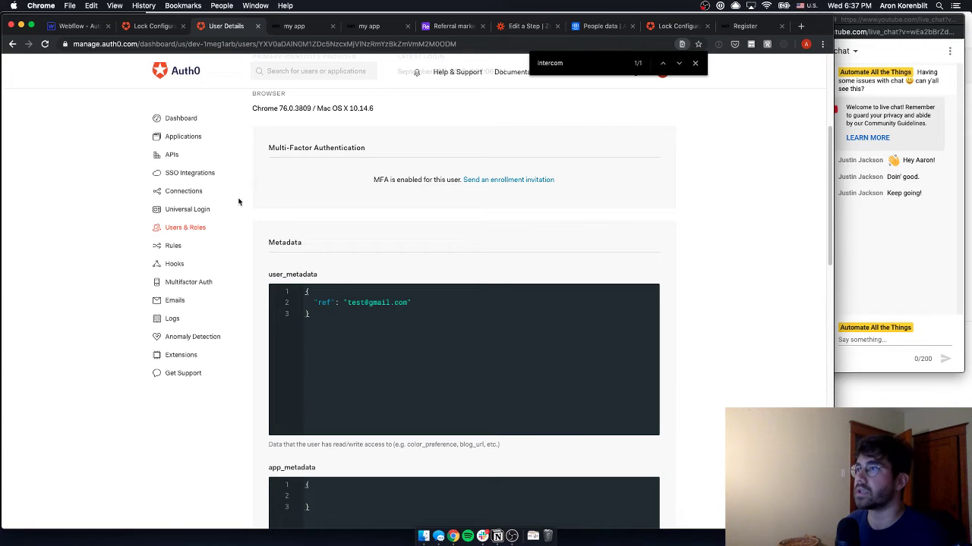
left_click(575, 29)
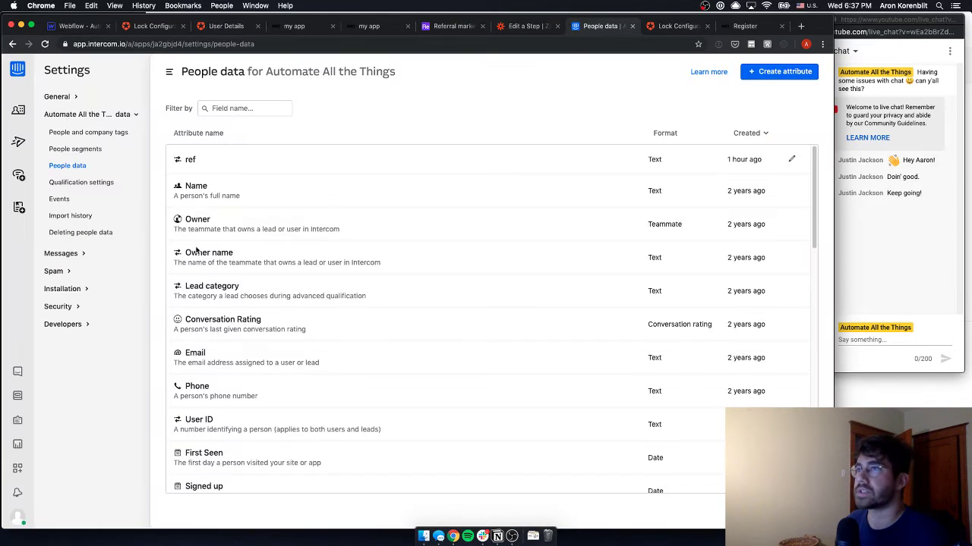
Make the Ref attribute visible in the profile details of an active Intercom user.
left_click(18, 110)
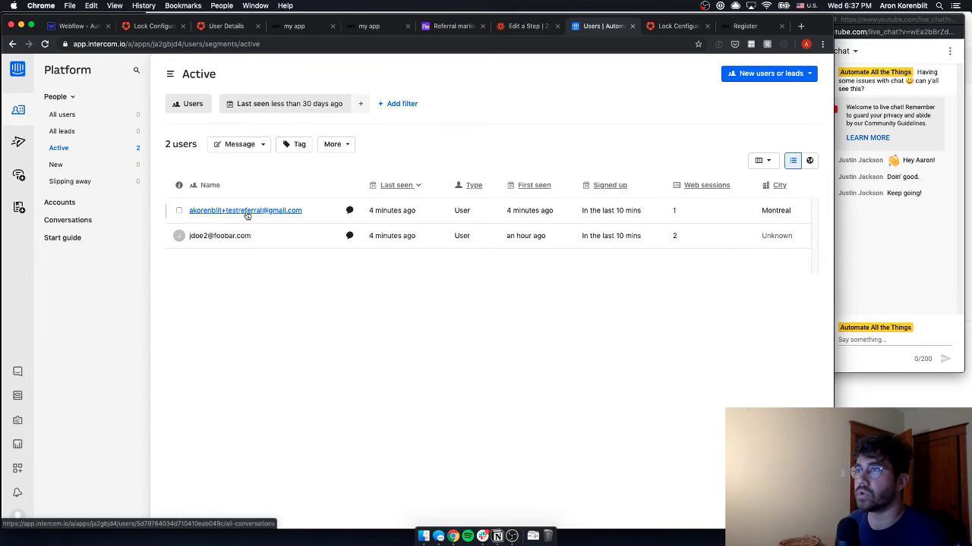
left_click(245, 212)
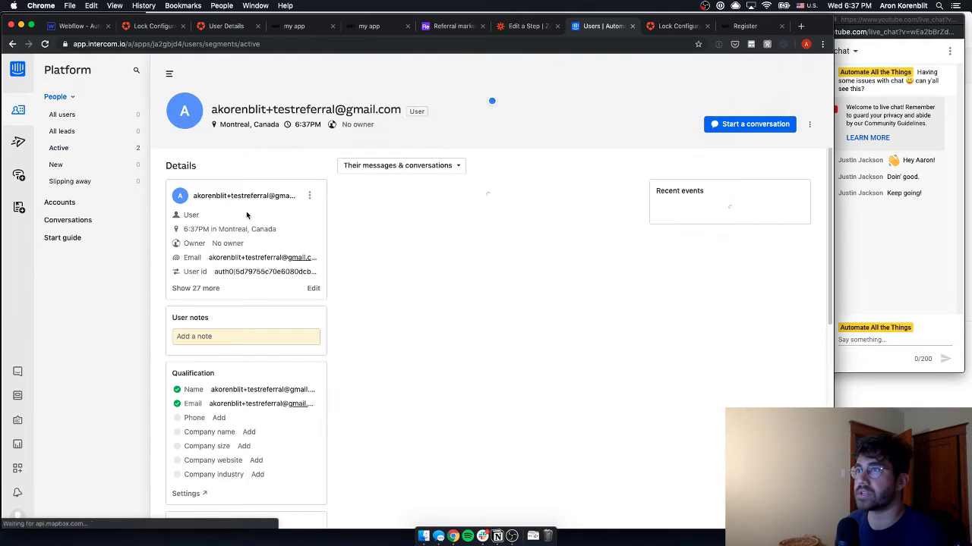
left_click(313, 290)
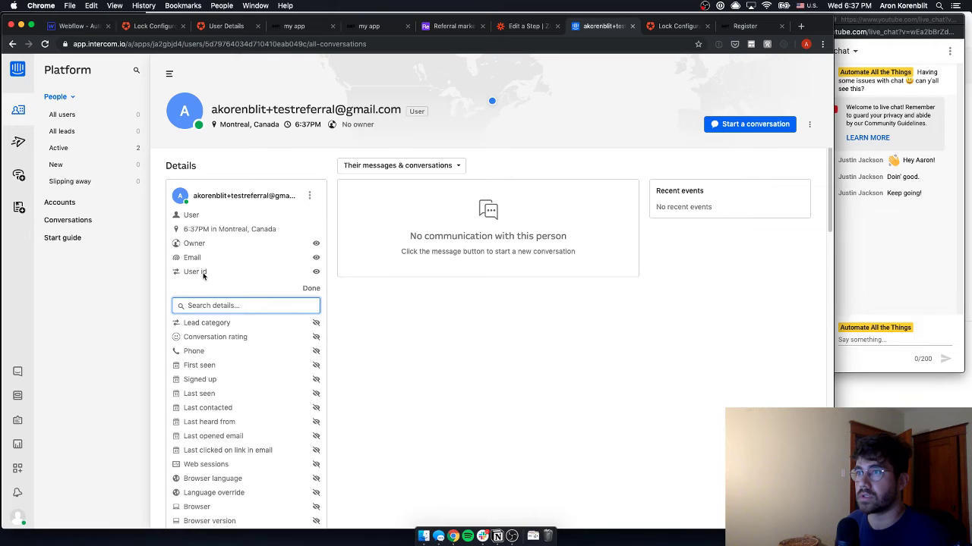
scroll(228, 254, "down", 10)
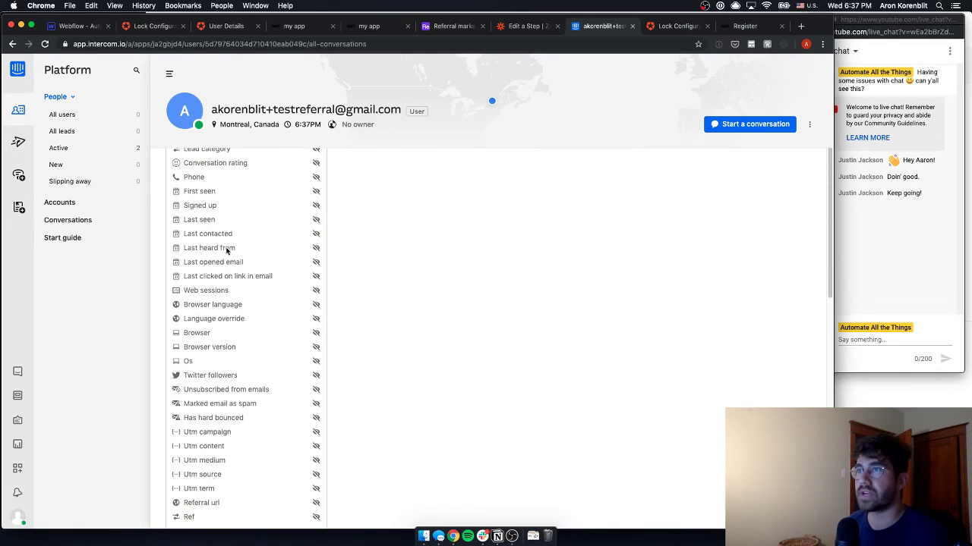
scroll(225, 262, "up", 2)
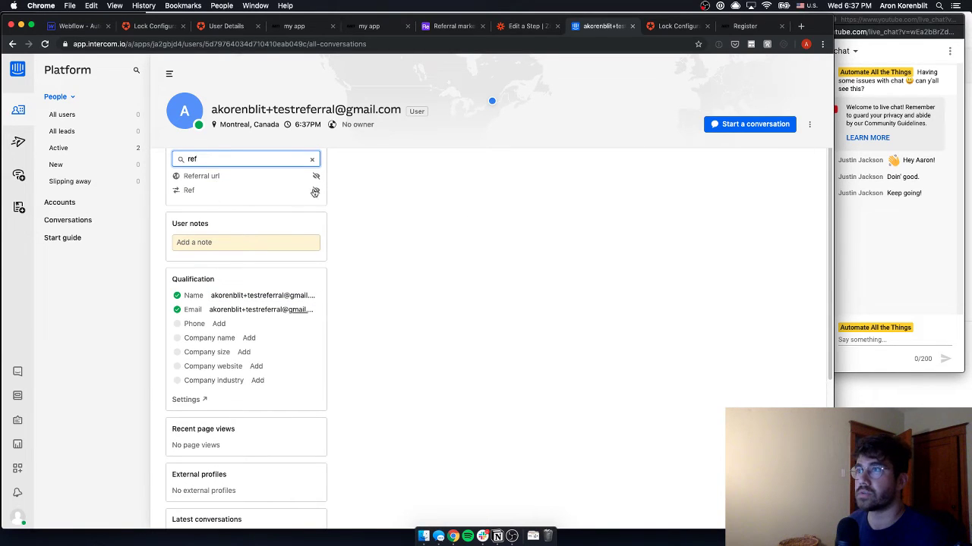
left_click(314, 192)
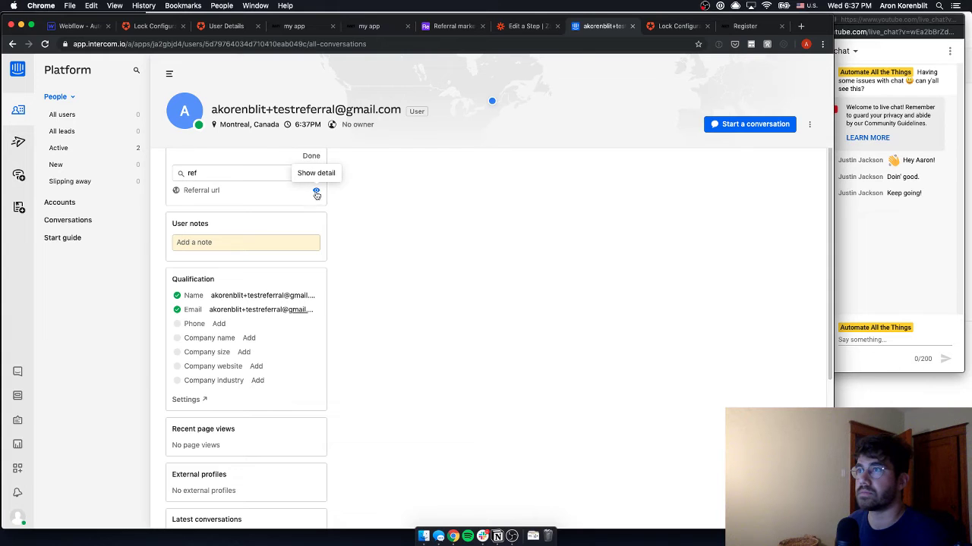
scroll(296, 202, "up", 4)
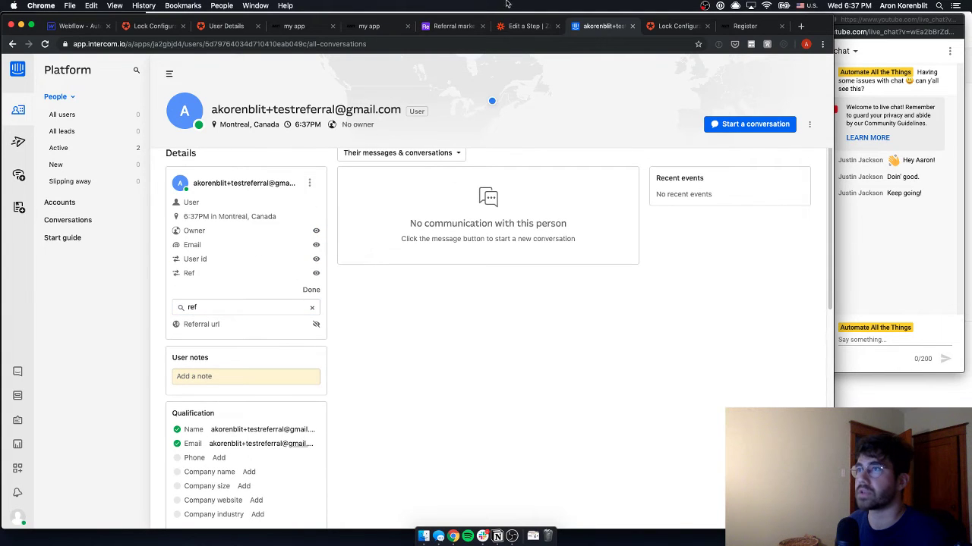
Return to the Active users list and reload it to pick up the new sign-up.
key("super+bracketleft")
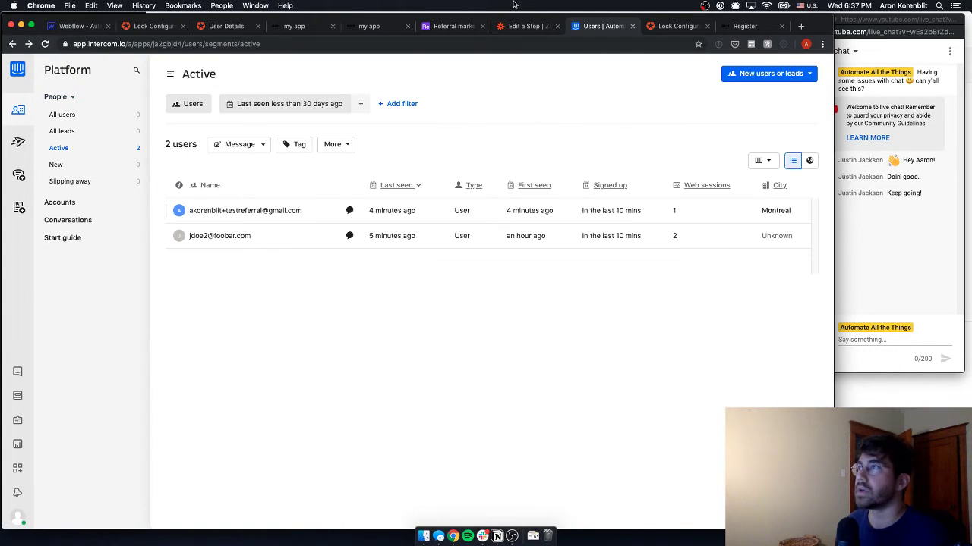
left_click(529, 27)
left_click(598, 27)
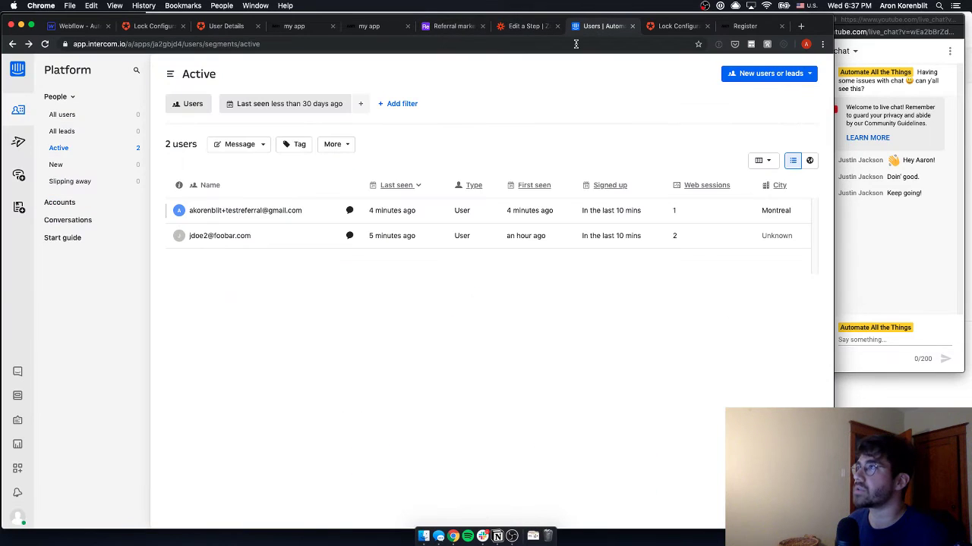
key("super+r")
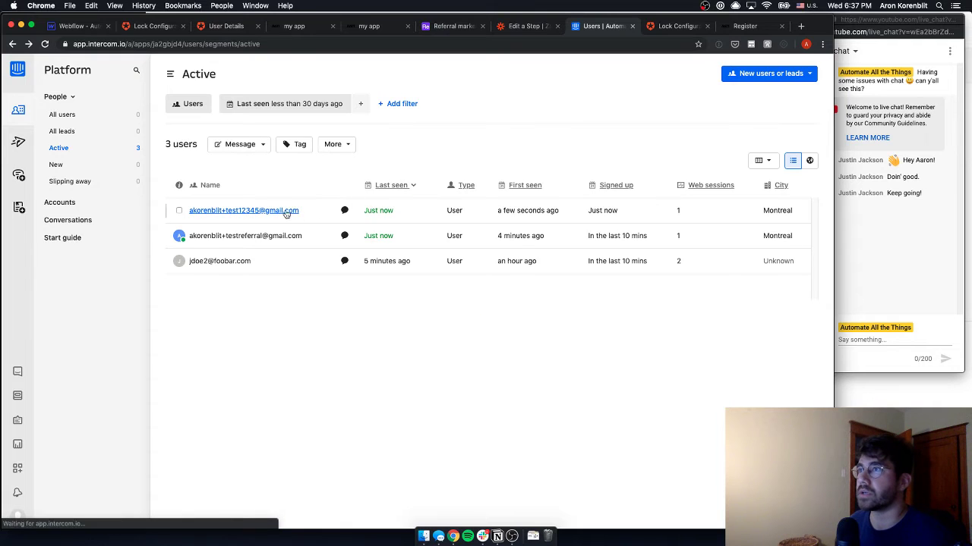
Open the newly signed-up user's Intercom profile and verify Ref holds the referrer's e-mail.
left_click(296, 211)
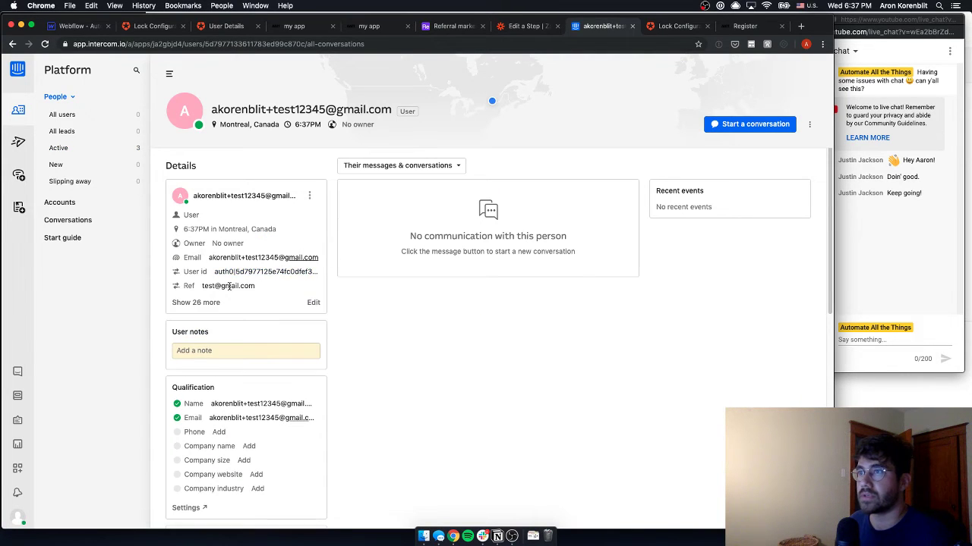
left_click_drag(202, 286, 261, 292)
left_click(268, 287)
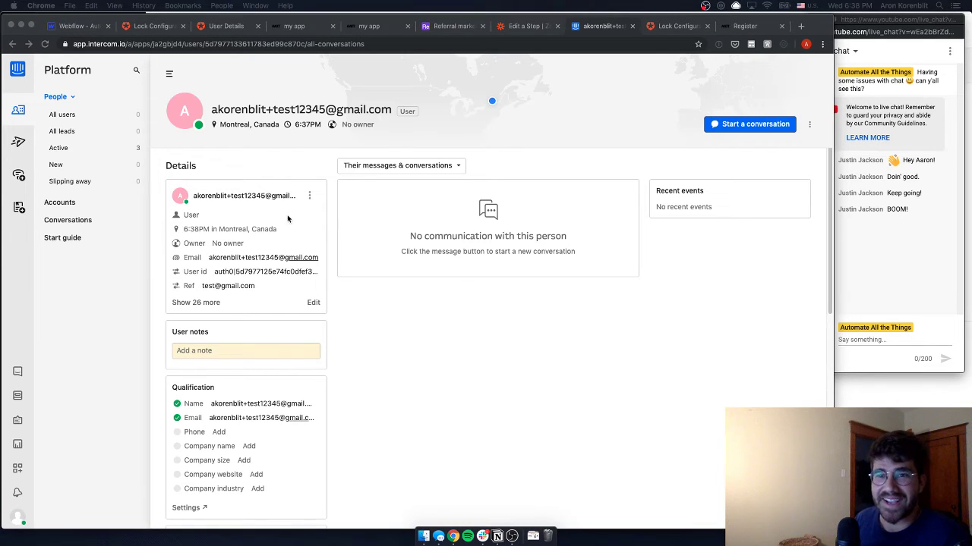
left_click(451, 328)
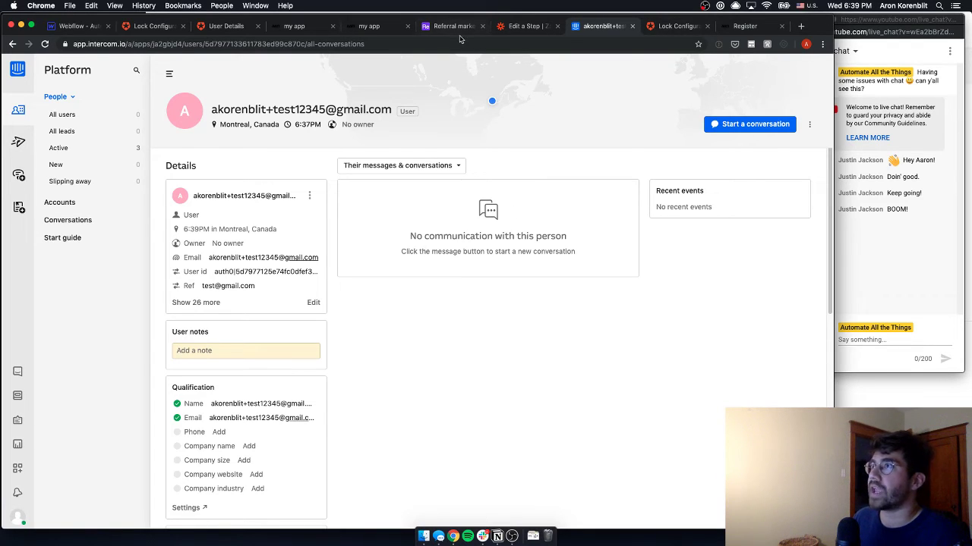
In Notion's Roadmap, check off 'Setup ref parameter' and 'Sending sign up from auth0 to email marketing system'.
key("super+Tab")
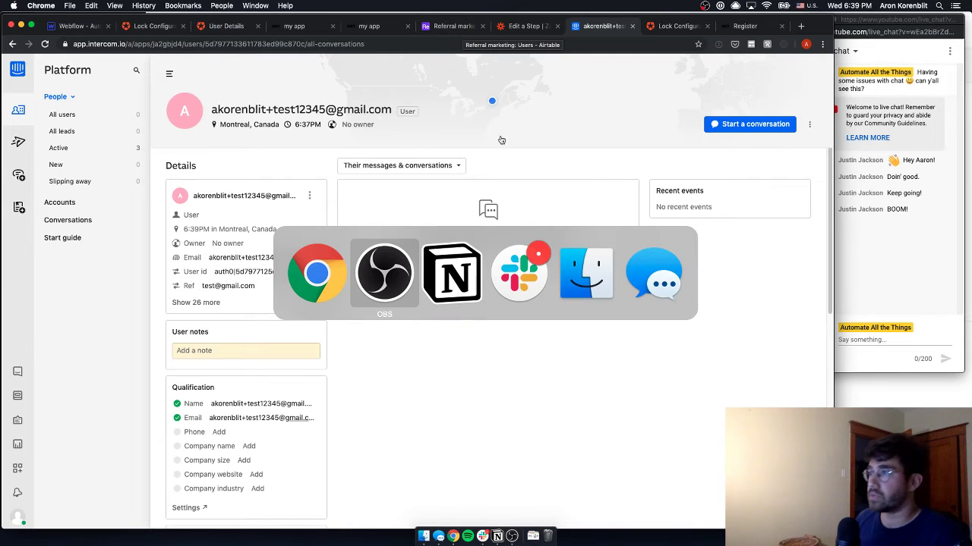
key("super+Tab")
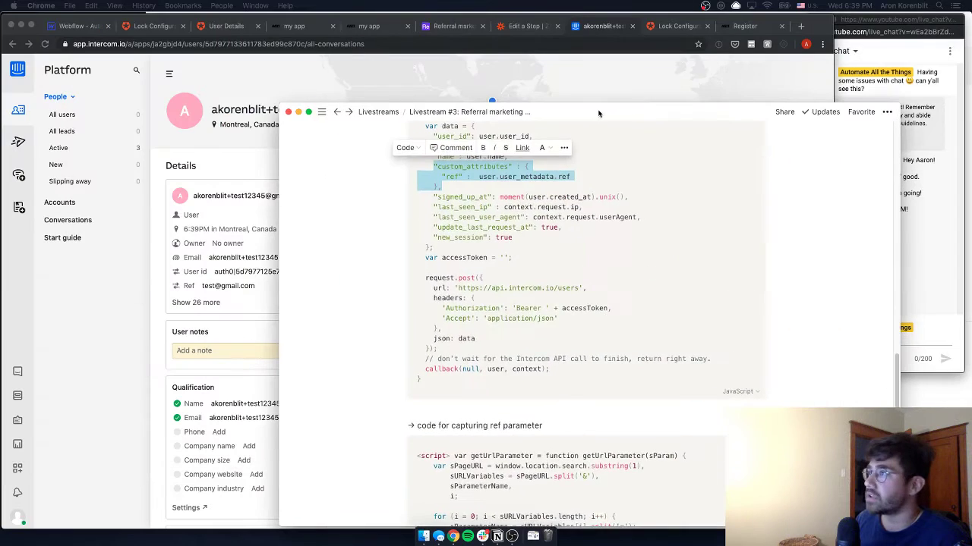
scroll(480, 389, "up", 15)
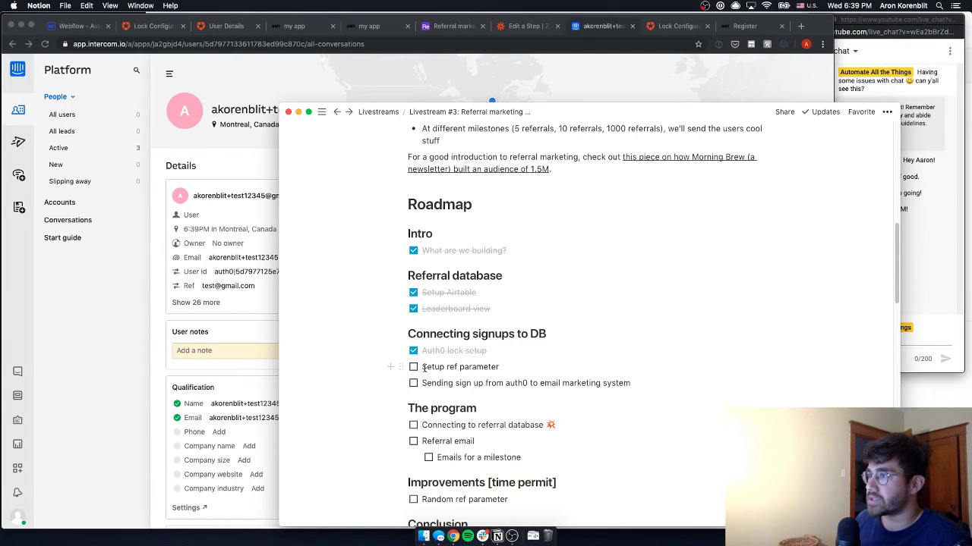
left_click(413, 367)
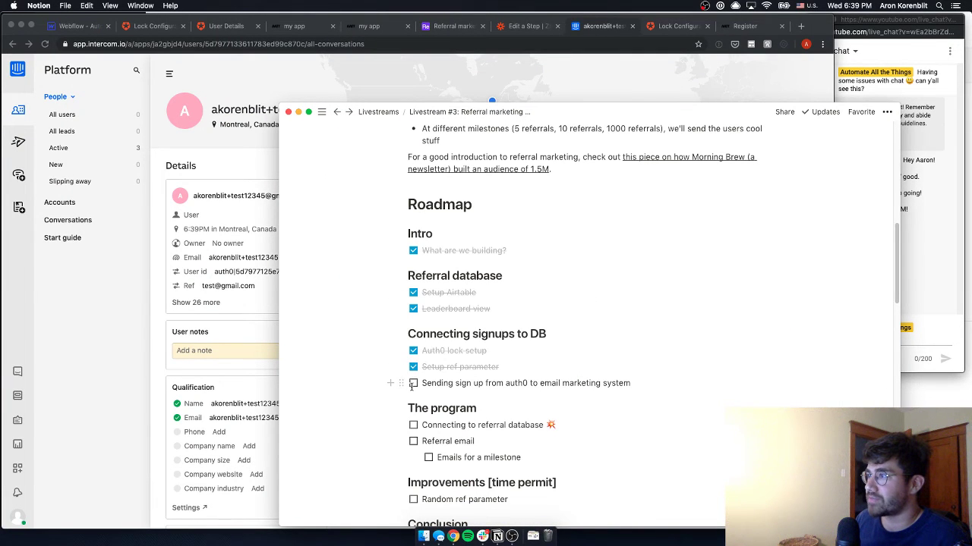
left_click(413, 384)
scroll(413, 388, "down", 1)
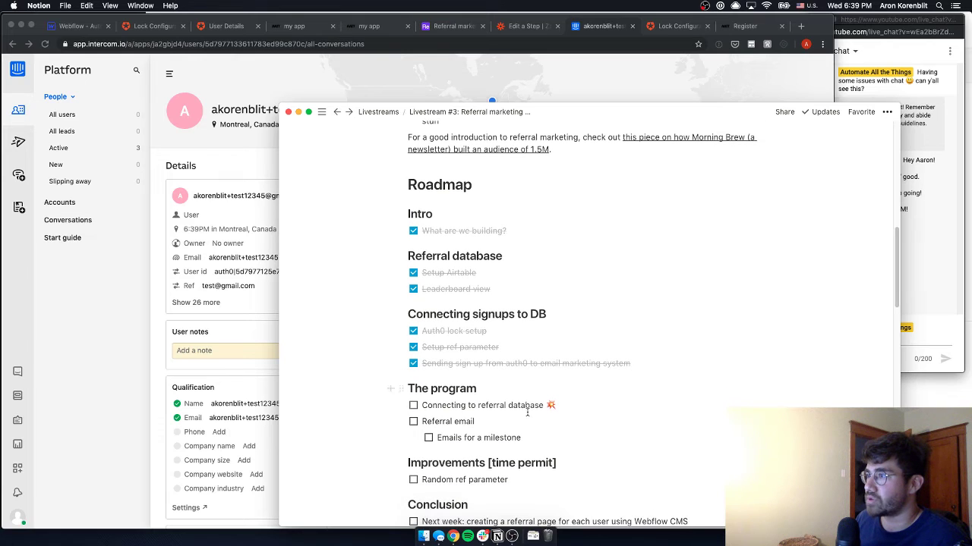
double_click(539, 404)
left_click(540, 404)
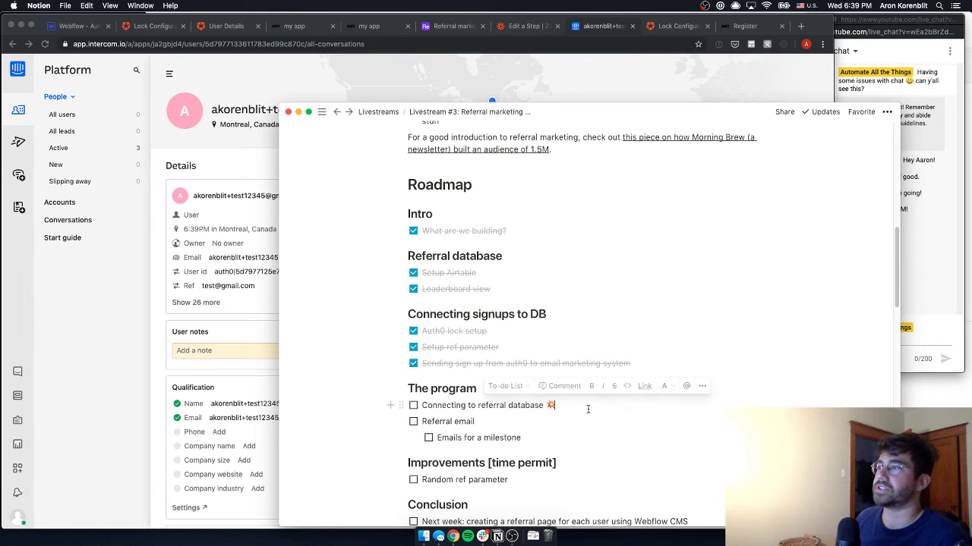
left_click(109, 338)
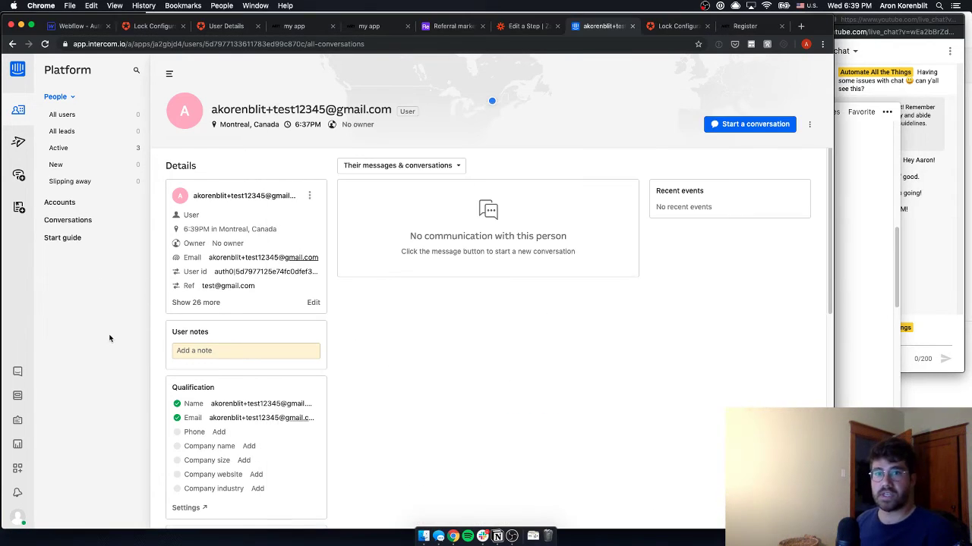
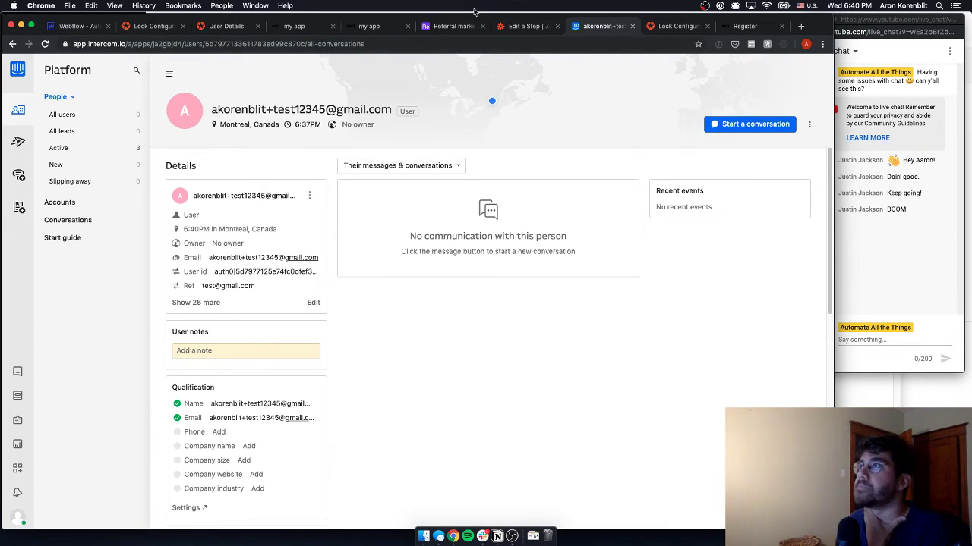
Close the Auth0 Lock configuration and sign-up tabs, then load zapier.com in a new tab.
left_click(661, 28)
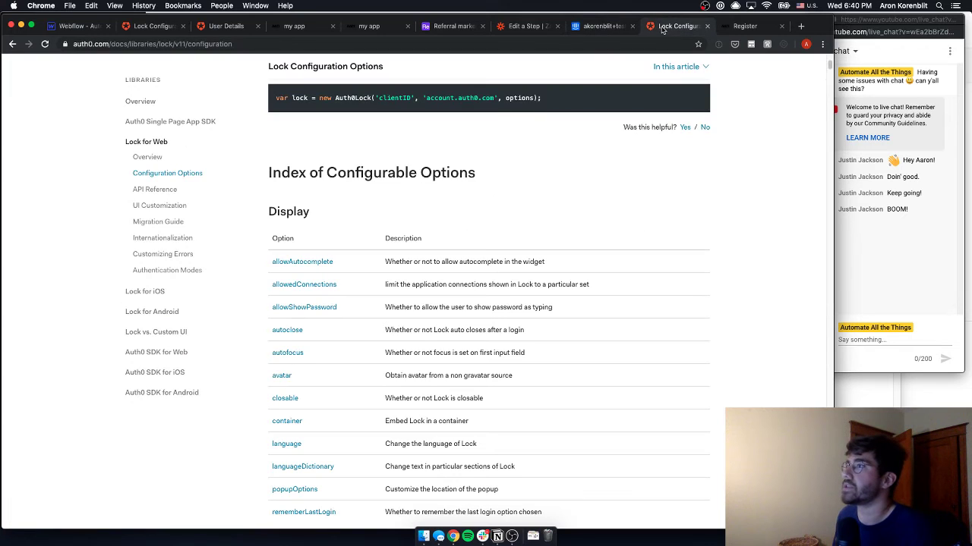
key("super+w")
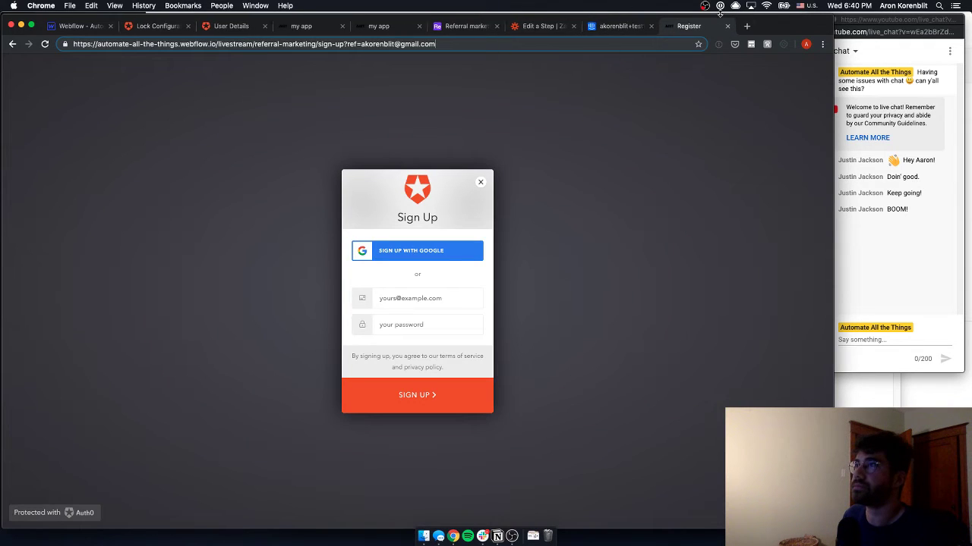
key("super+w")
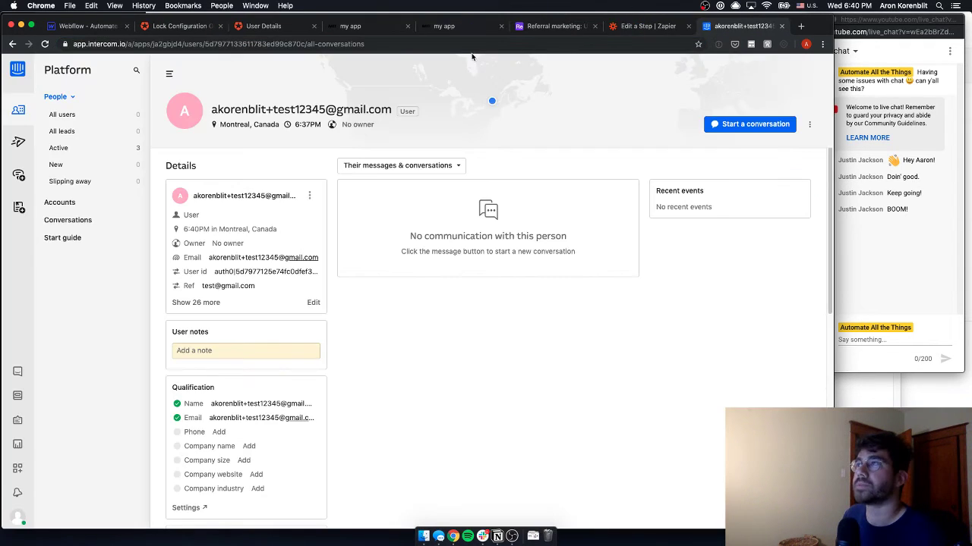
key("super+t")
type("zapier.com")
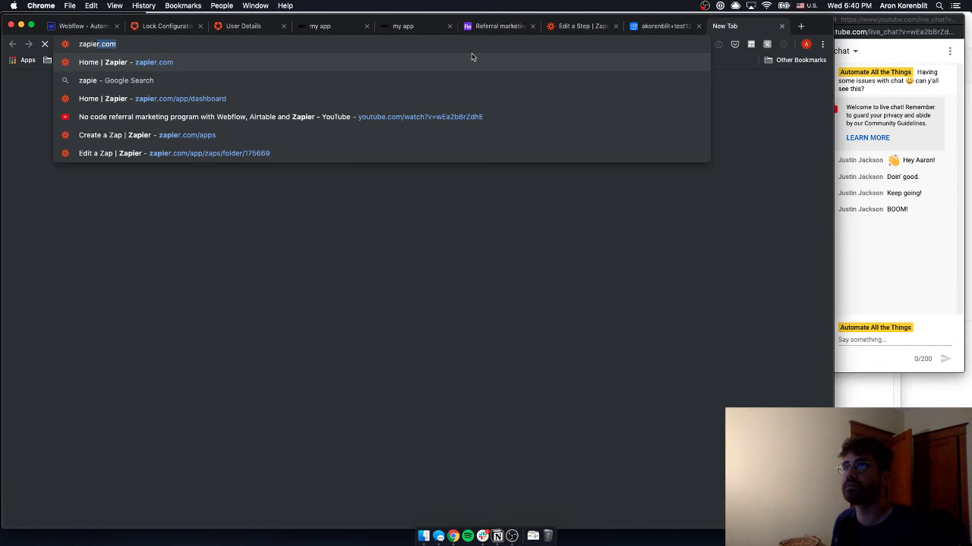
key("Return")
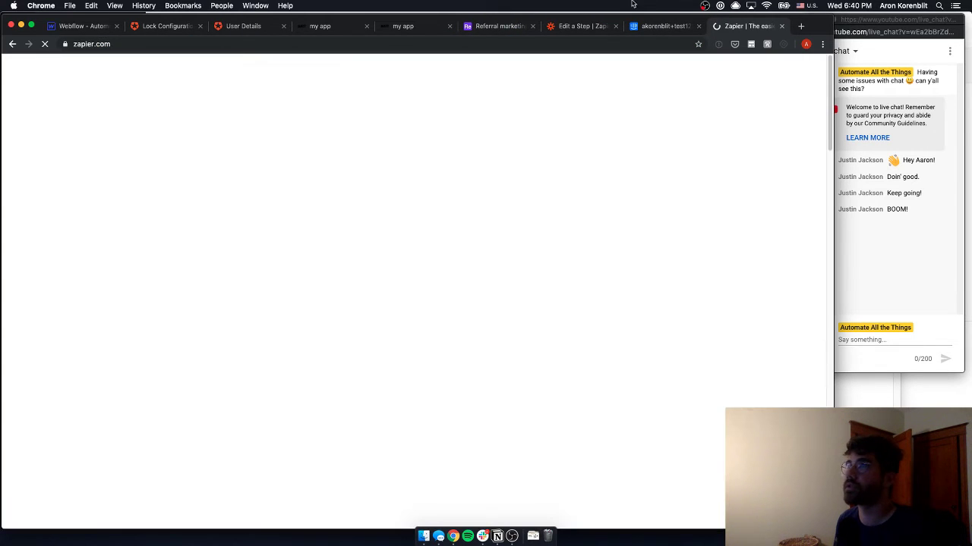
Search for and select Intercom as the zap's trigger app, dismissing the Node not found error.
left_click(580, 26)
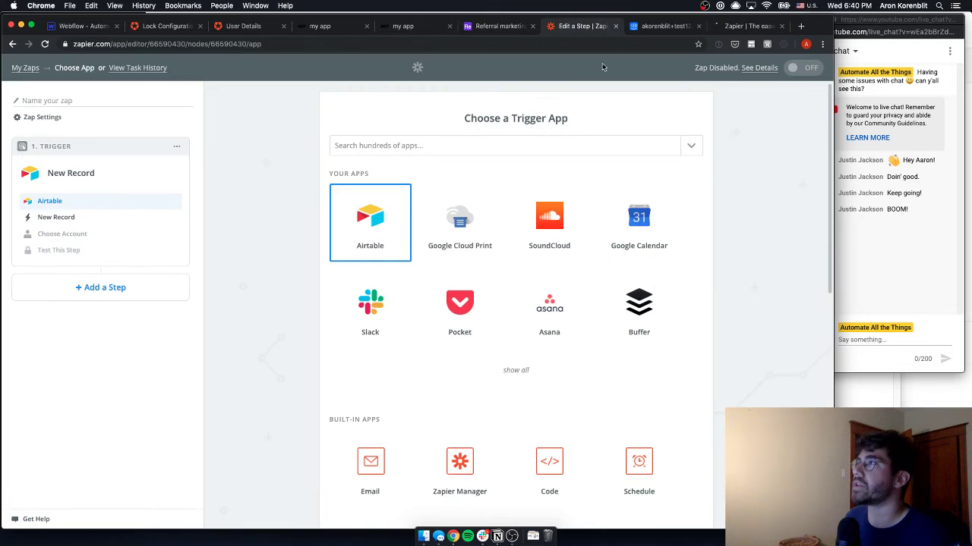
left_click(429, 152)
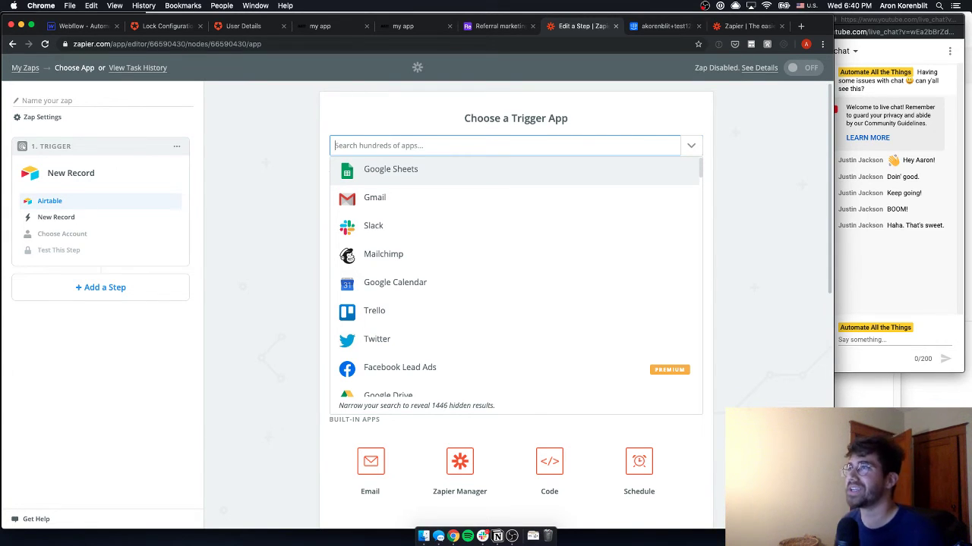
type("intercom")
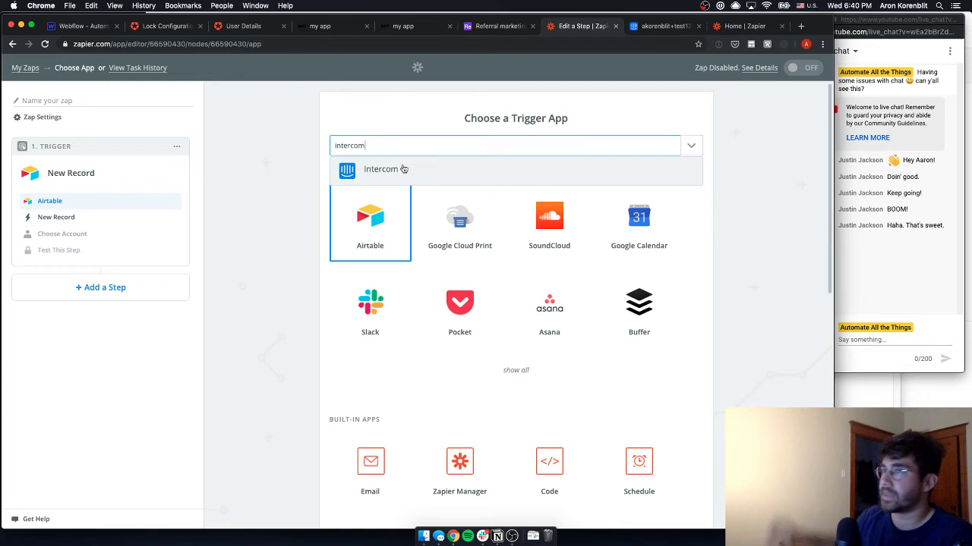
left_click(376, 175)
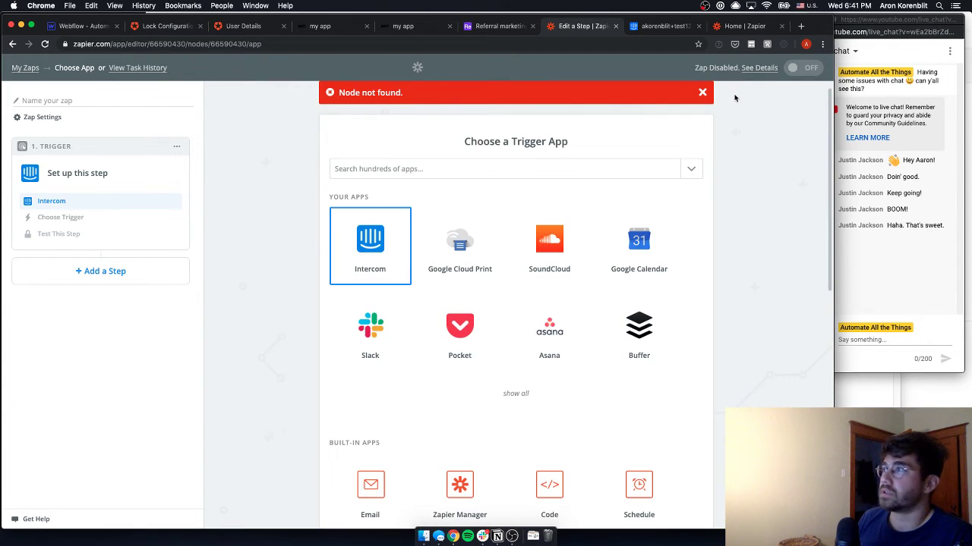
left_click(701, 93)
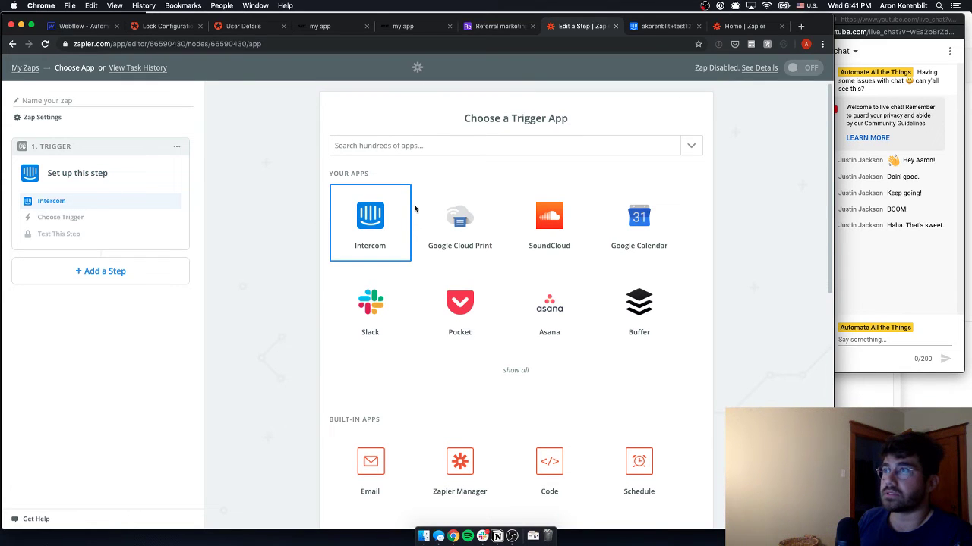
Choose New User as the Intercom trigger, save, and reload the editor.
left_click(373, 200)
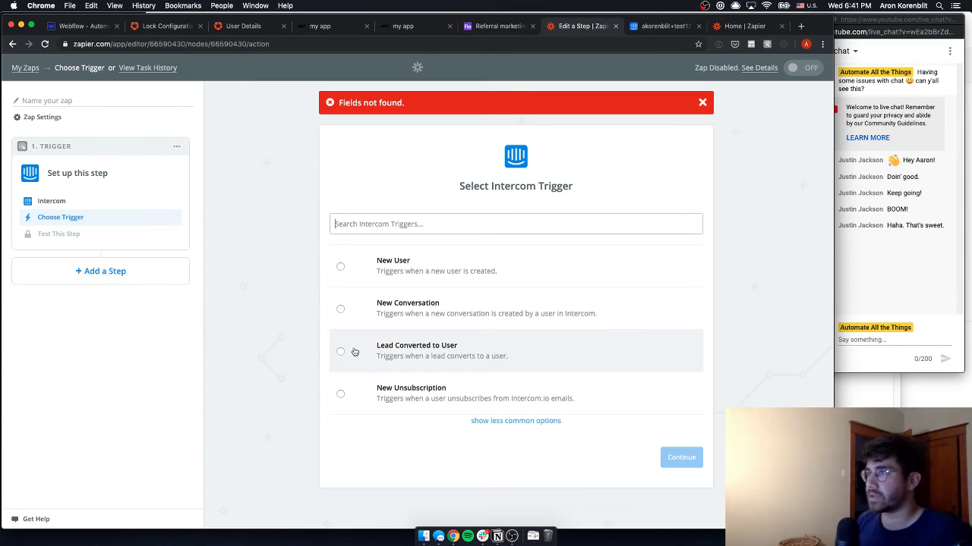
left_click(374, 252)
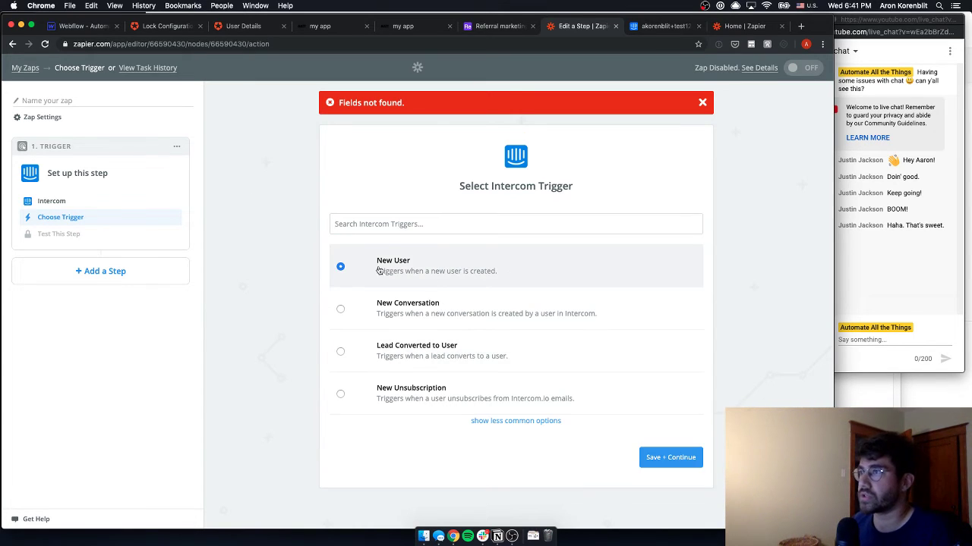
left_click(673, 459)
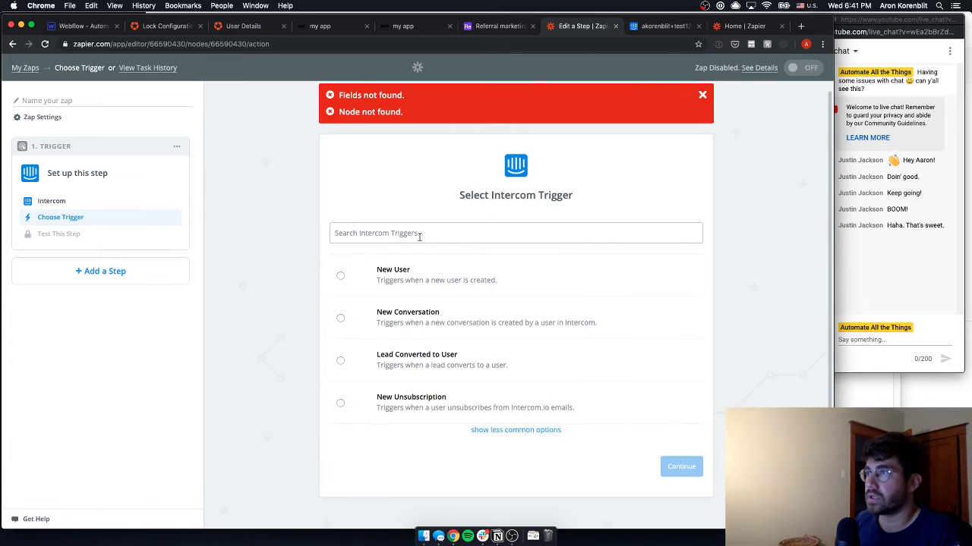
key("super+r")
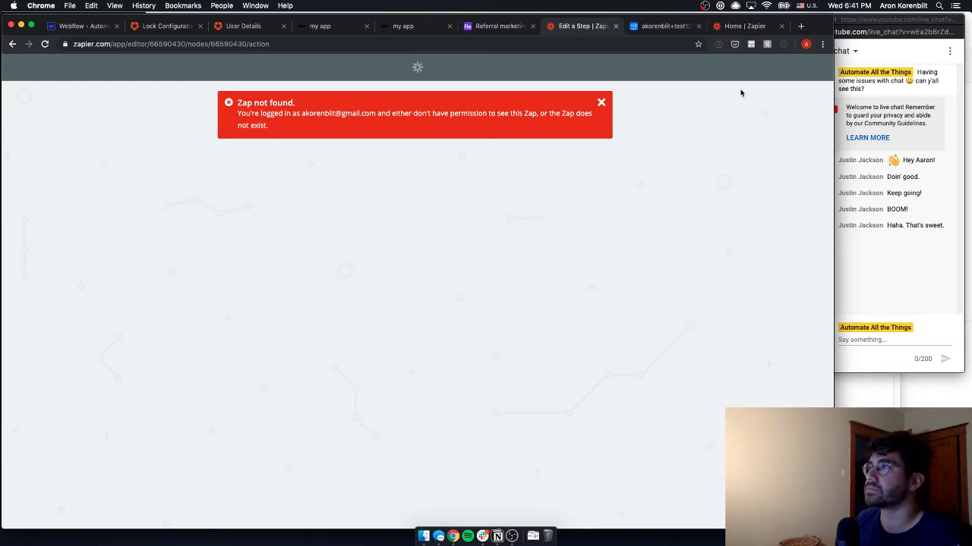
Reload zapier.com and set the new zap's trigger to Intercom New User.
left_click(600, 103)
left_click(151, 43)
type("z")
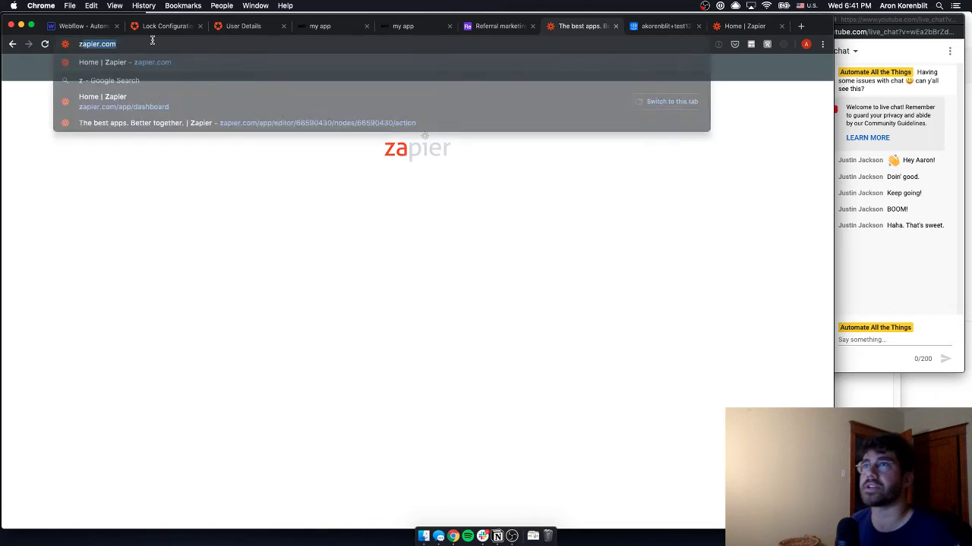
type("apier")
key("Return")
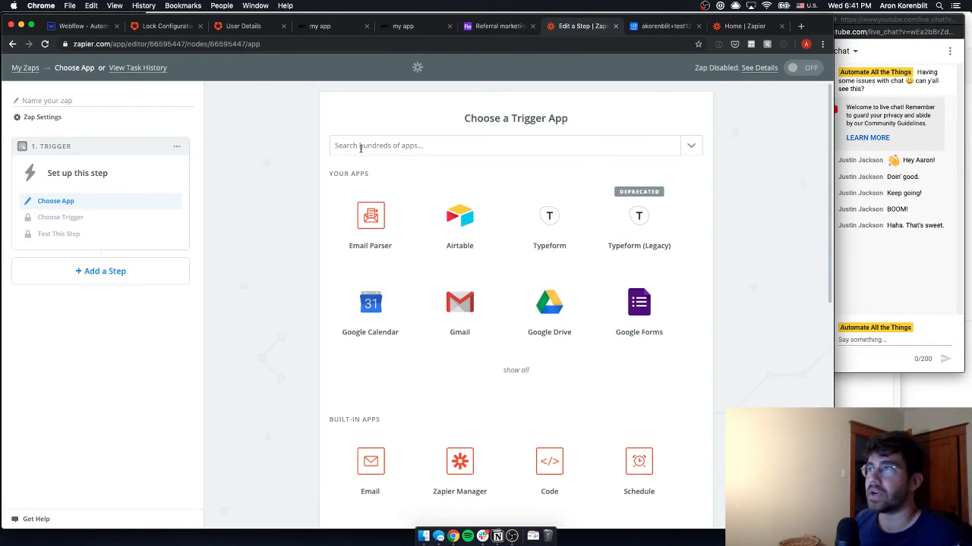
left_click(361, 145)
type("intercom")
left_click(369, 164)
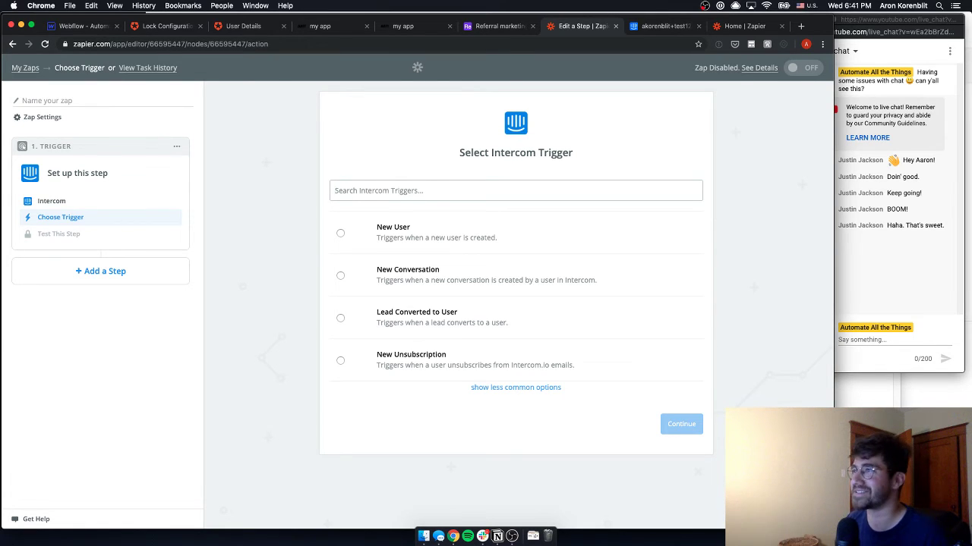
left_click(660, 234)
left_click(656, 429)
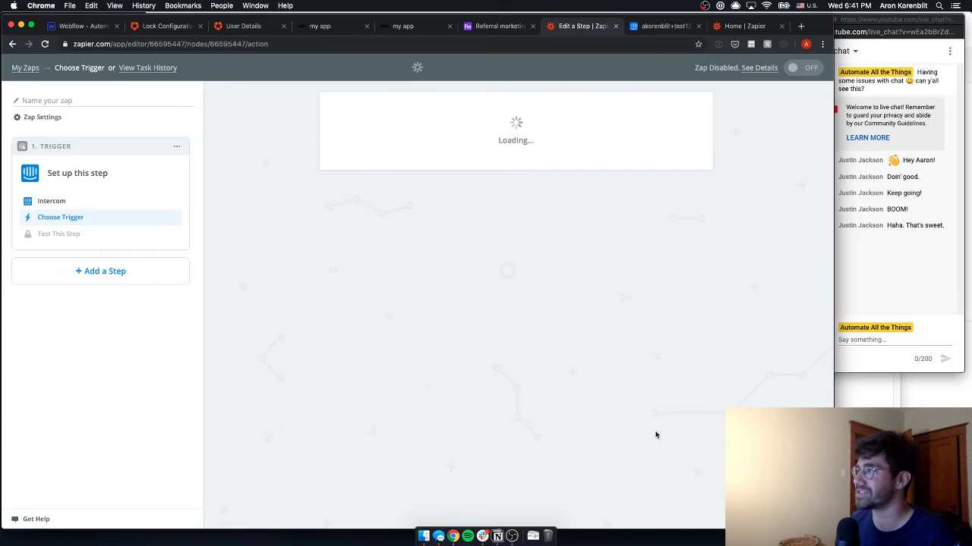
Connect and authorize an Intercom account for the trigger, then save and continue.
left_click(367, 201)
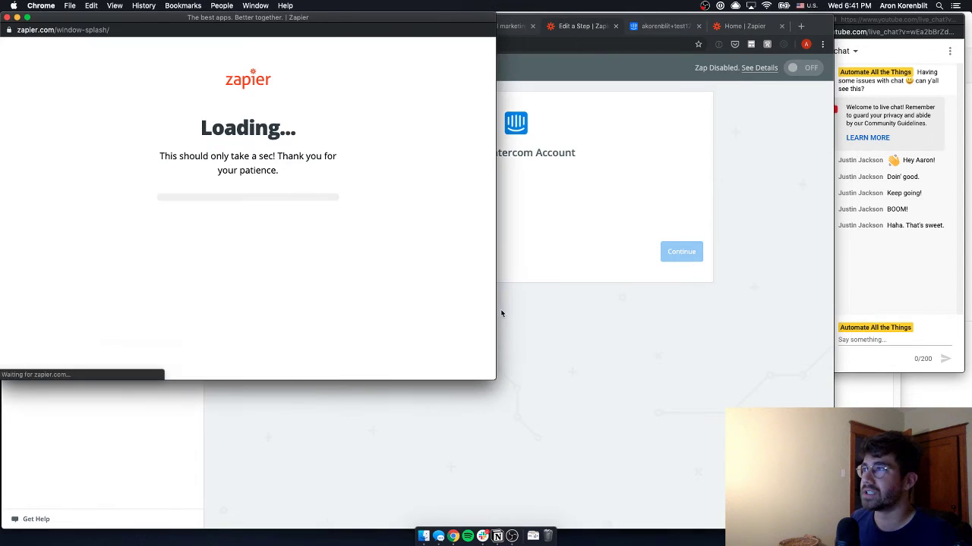
left_click_drag(203, 23, 319, 40)
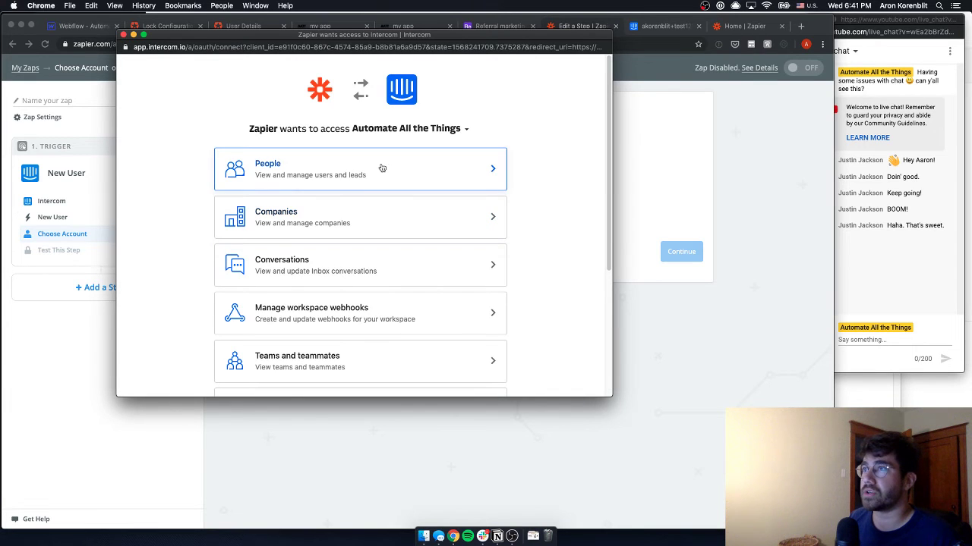
scroll(364, 190, "down", 5)
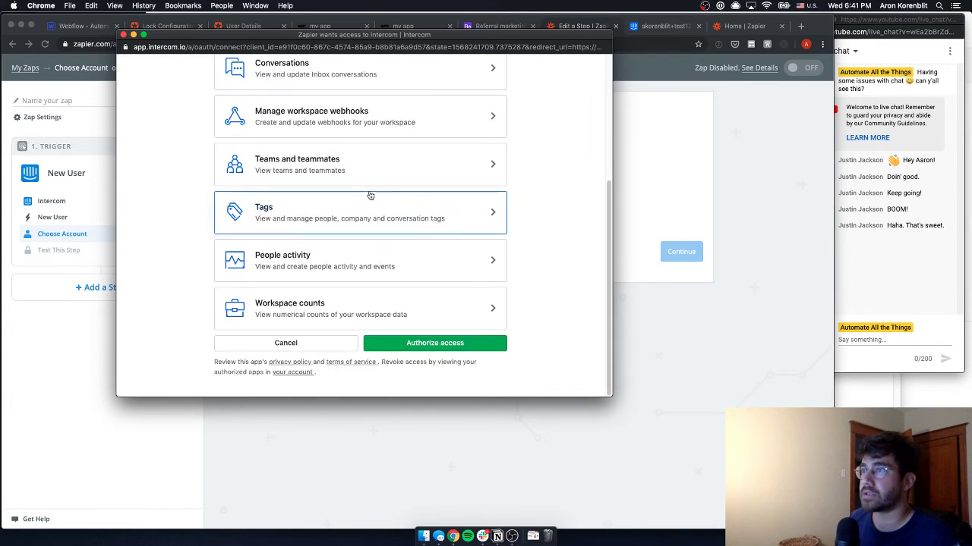
left_click(444, 346)
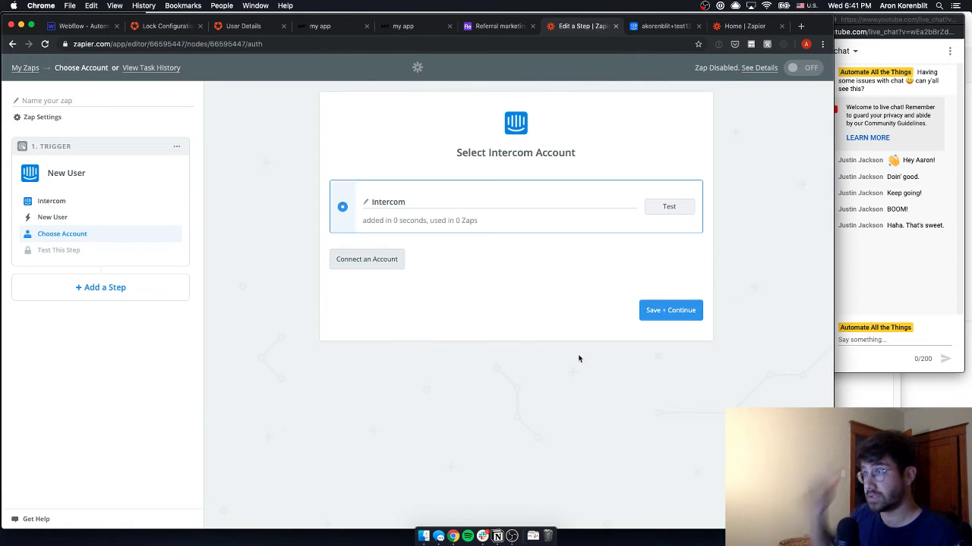
left_click(671, 310)
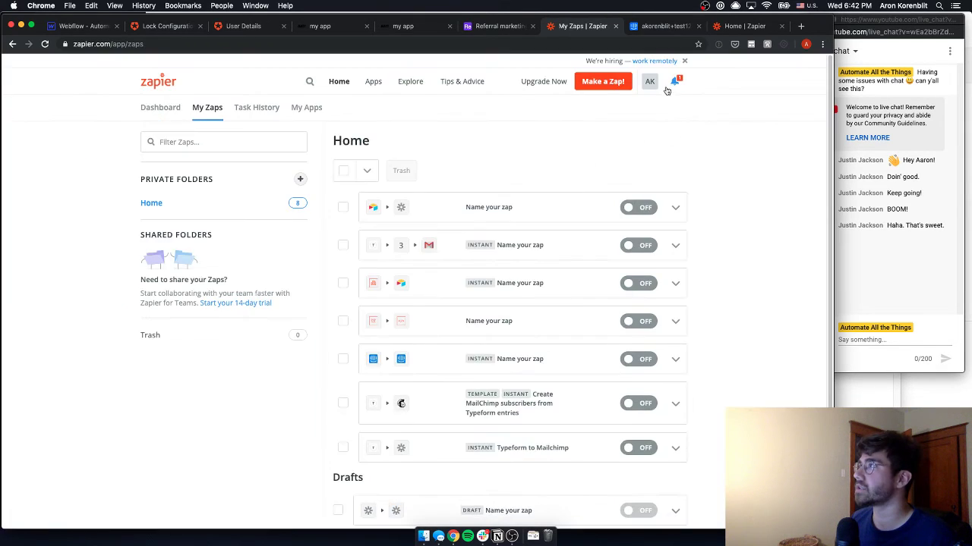
Log out of Zapier and return to its log-in page.
left_click(660, 80)
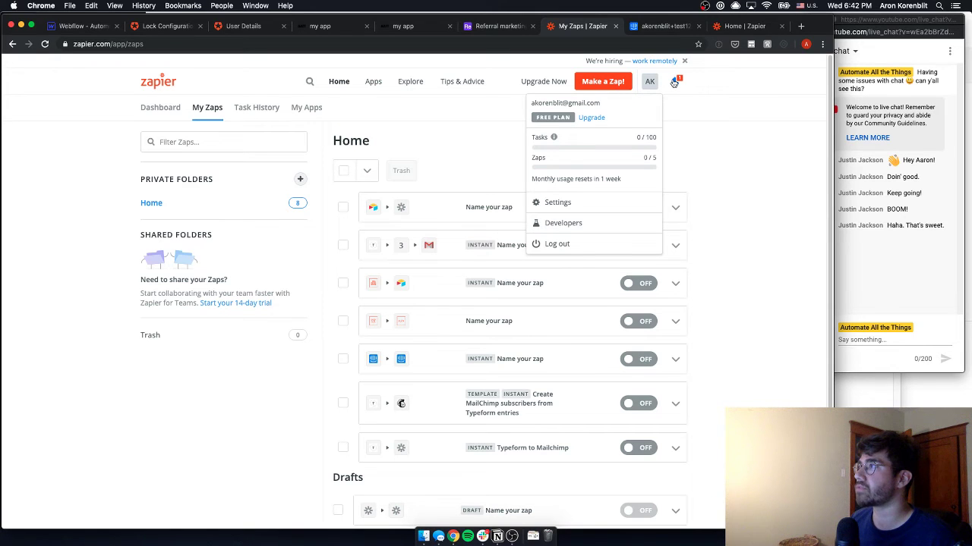
left_click(673, 82)
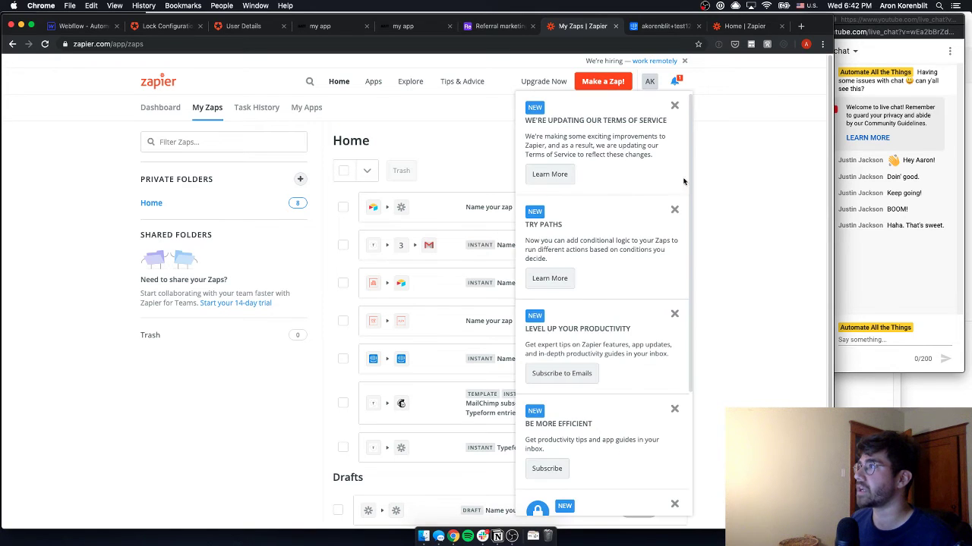
left_click(661, 79)
left_click(650, 79)
left_click(575, 244)
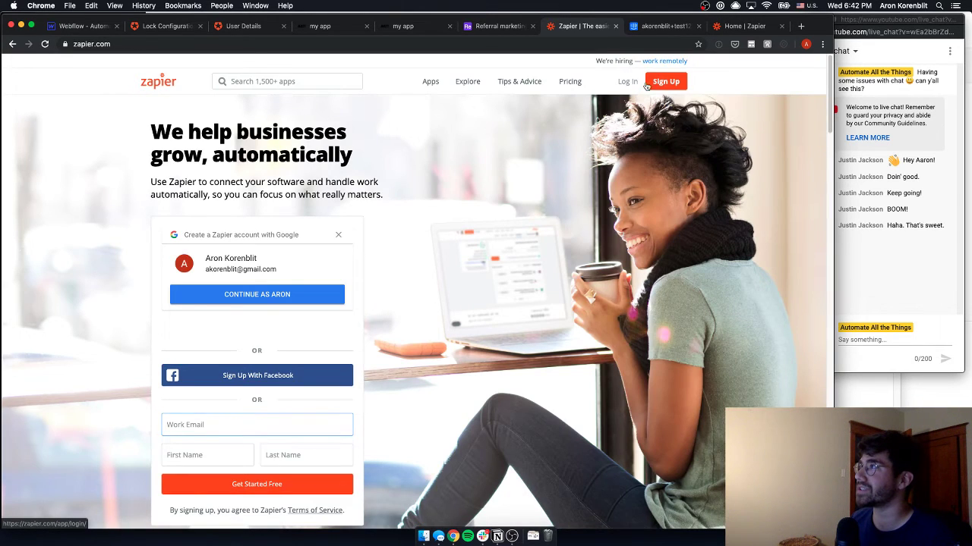
left_click(638, 82)
Sign in with the second Google account using the password manager's saved password.
left_click(498, 170)
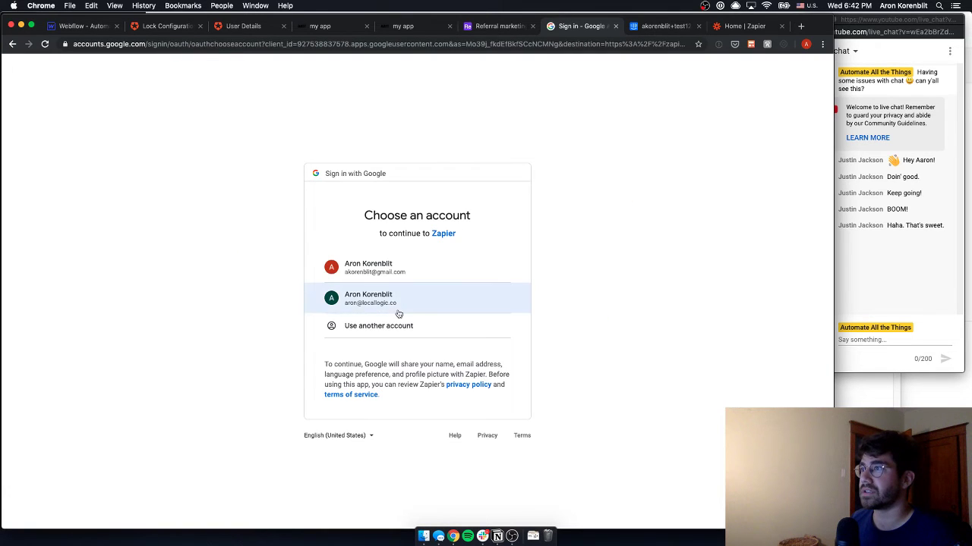
left_click(397, 305)
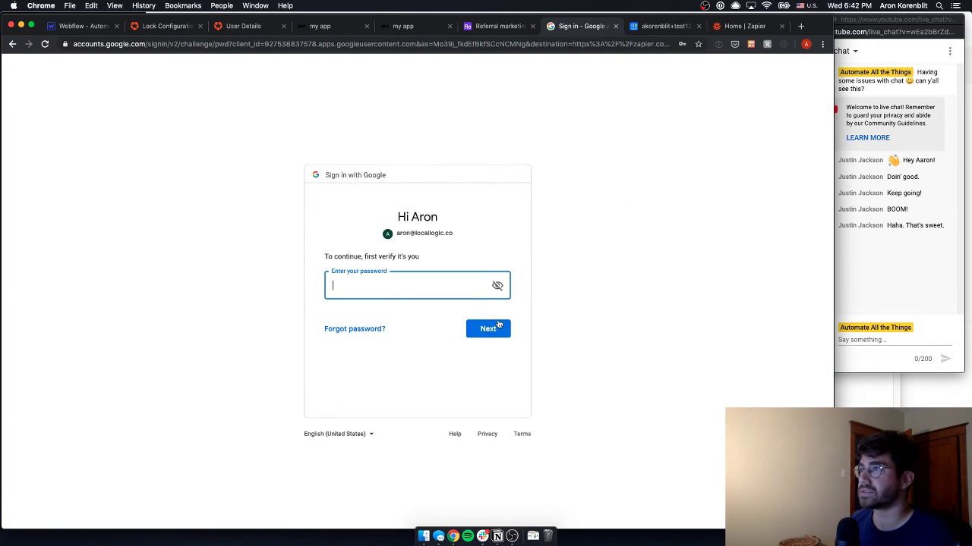
left_click(718, 45)
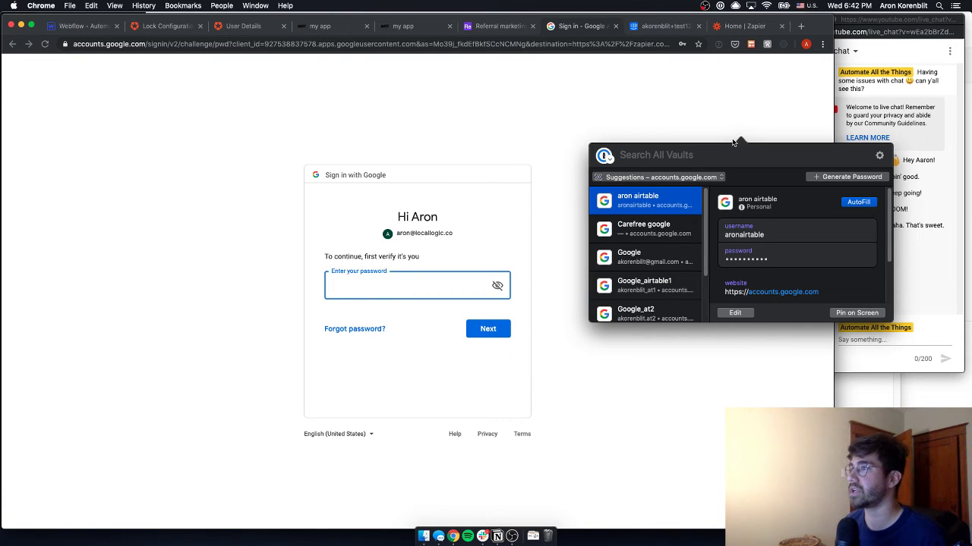
type("mail")
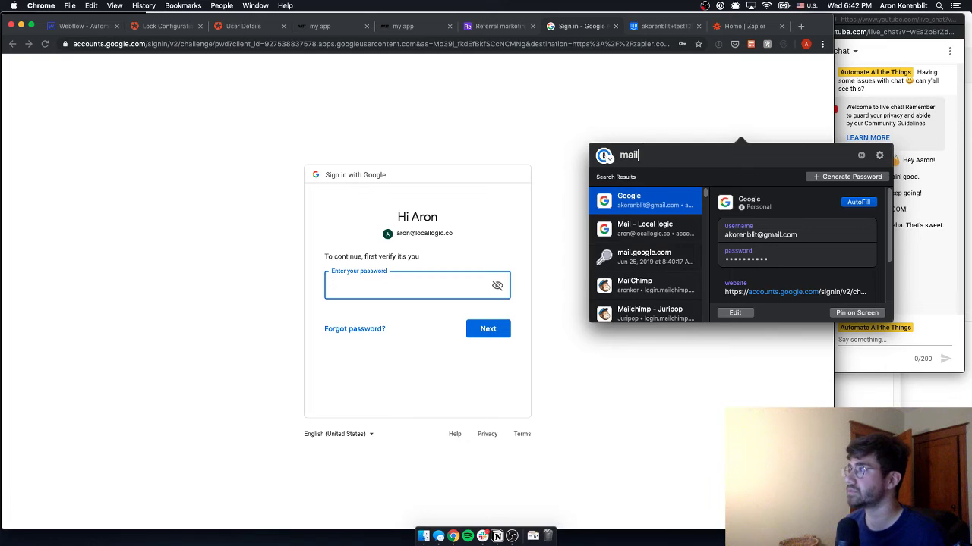
left_click(668, 230)
left_click(859, 264)
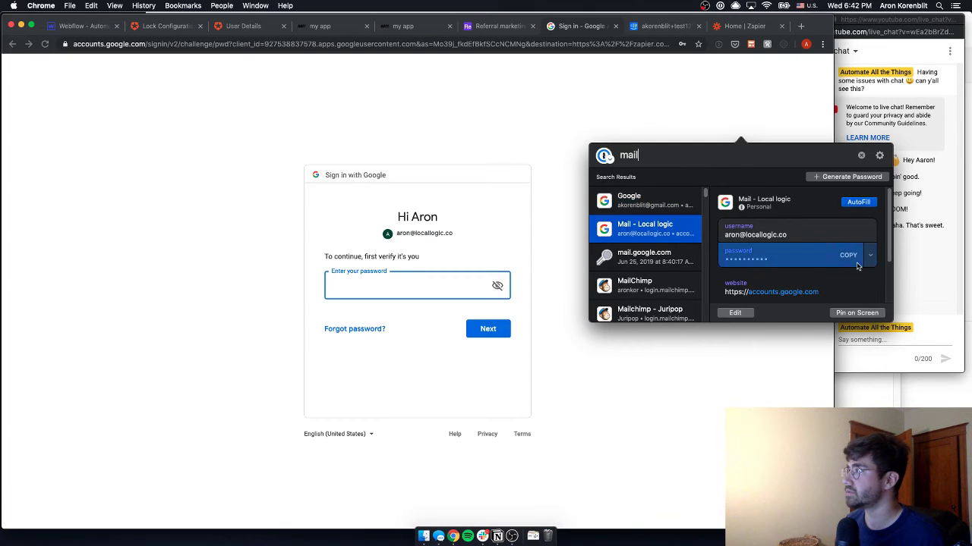
left_click(450, 282)
key("super+v")
left_click(490, 328)
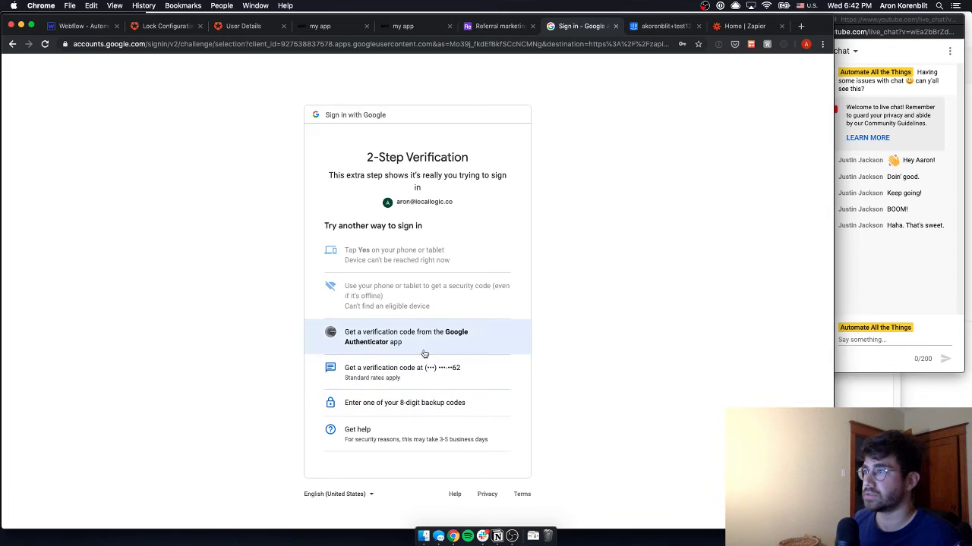
Complete two-step verification with a code sent by text message.
left_click(444, 371)
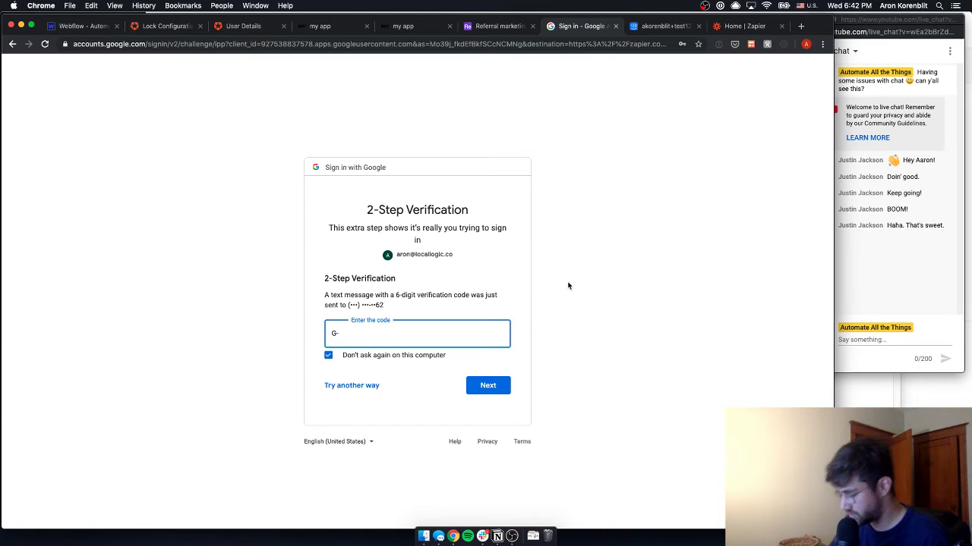
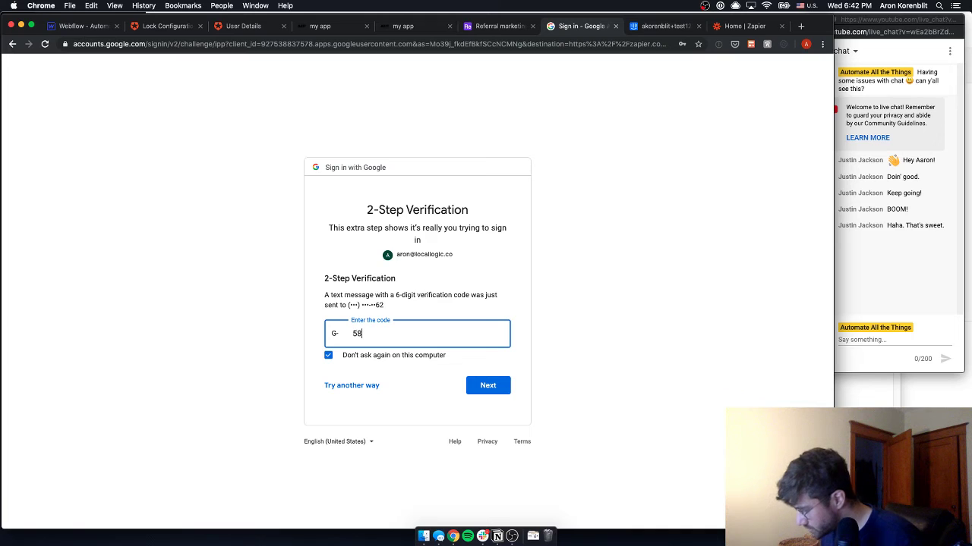
key("Return")
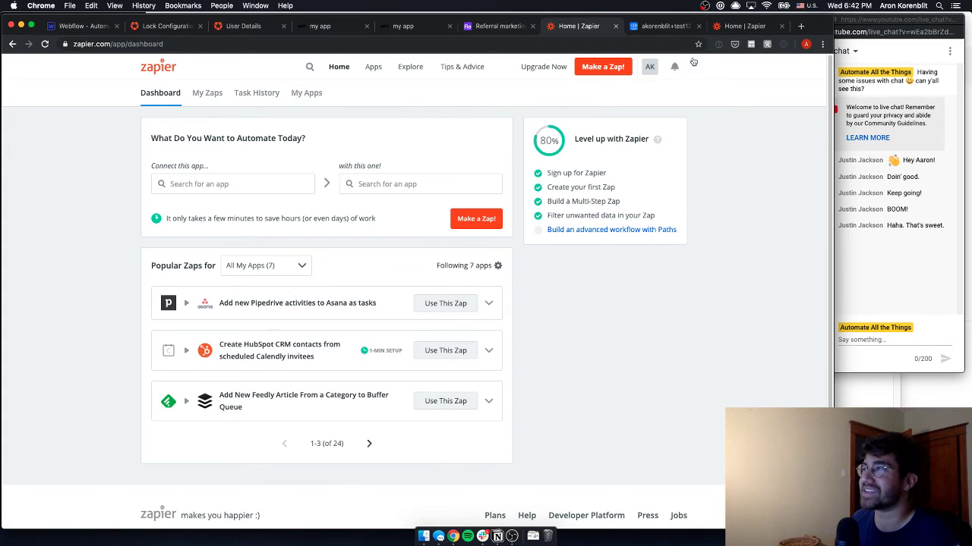
Start a new zap with Intercom New User as its trigger.
left_click(622, 70)
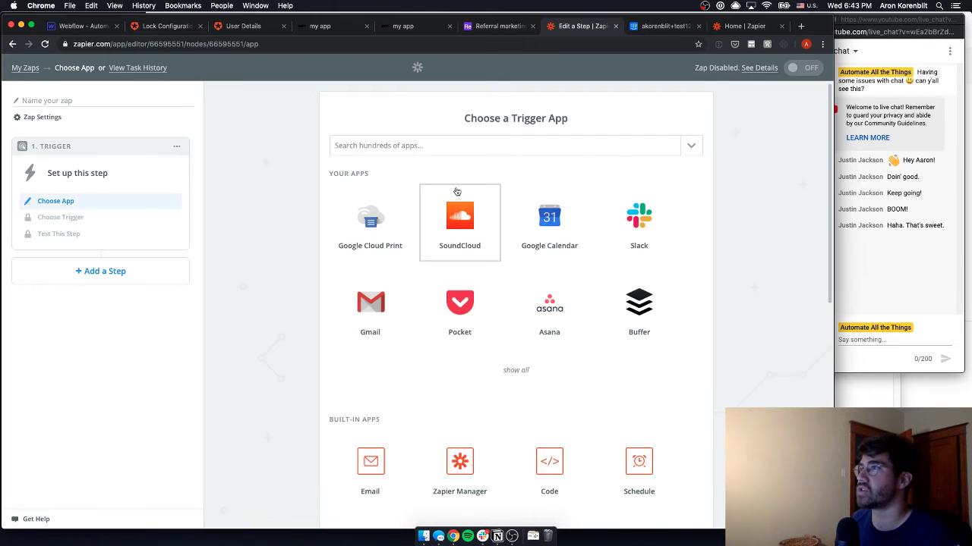
left_click(439, 145)
type("intercom")
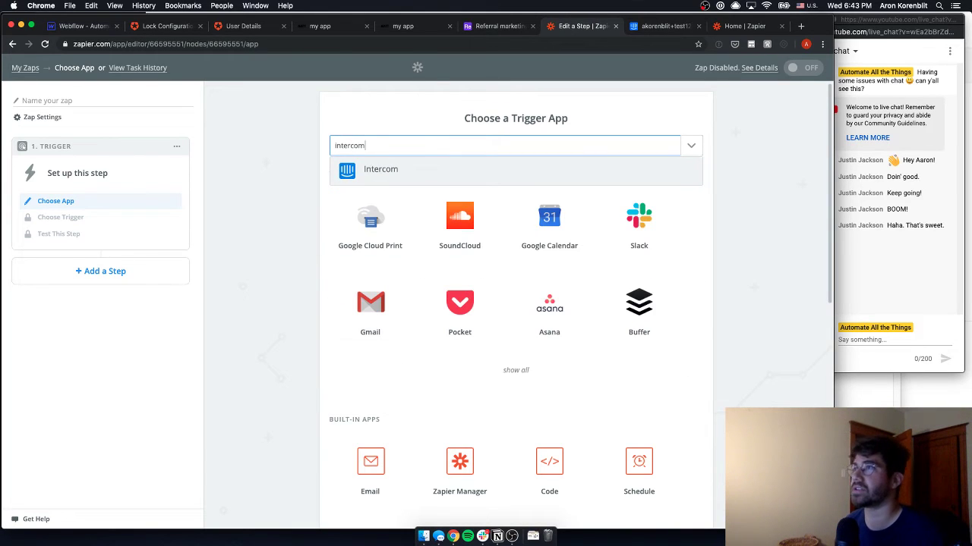
left_click(429, 176)
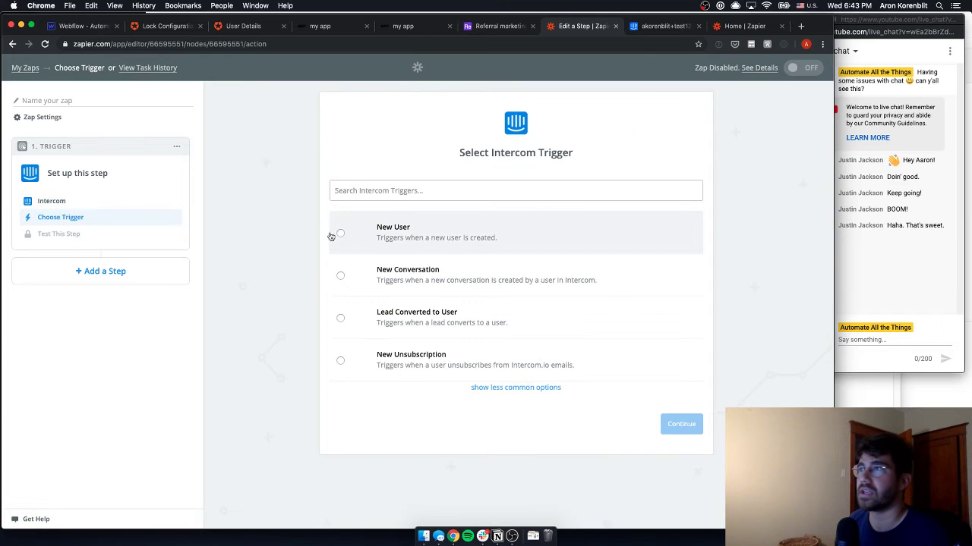
left_click(687, 429)
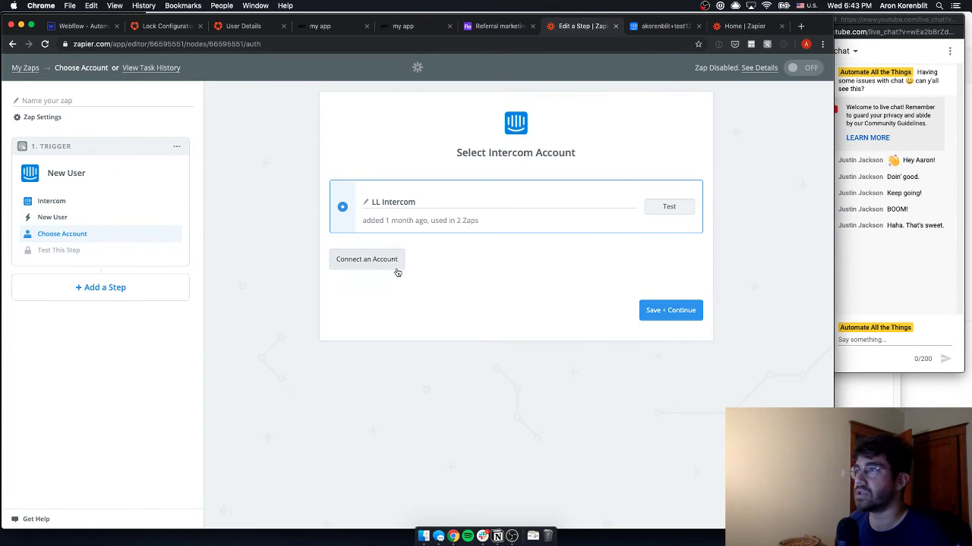
Connect and authorize a new Intercom account, give it a custom name, and save.
left_click(367, 259)
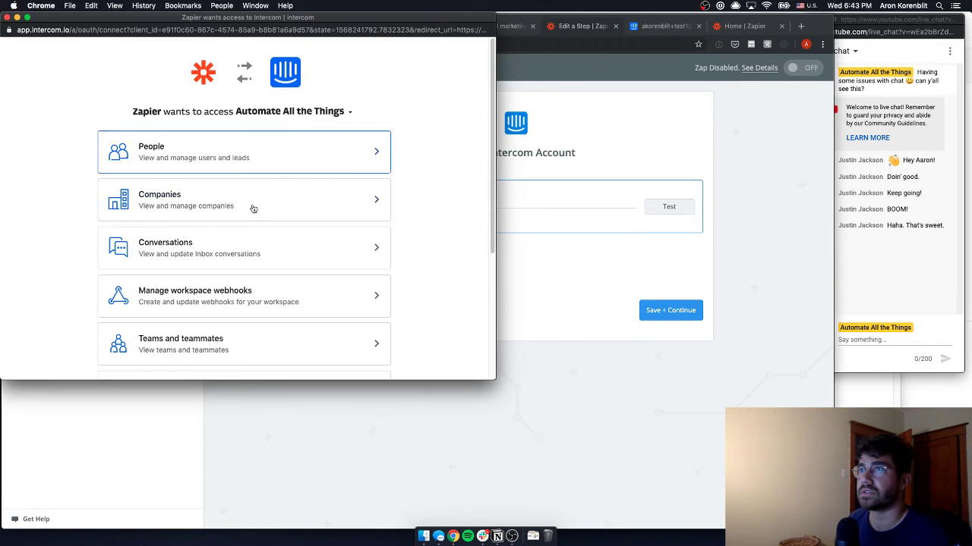
scroll(288, 99, "down", 5)
left_click(318, 325)
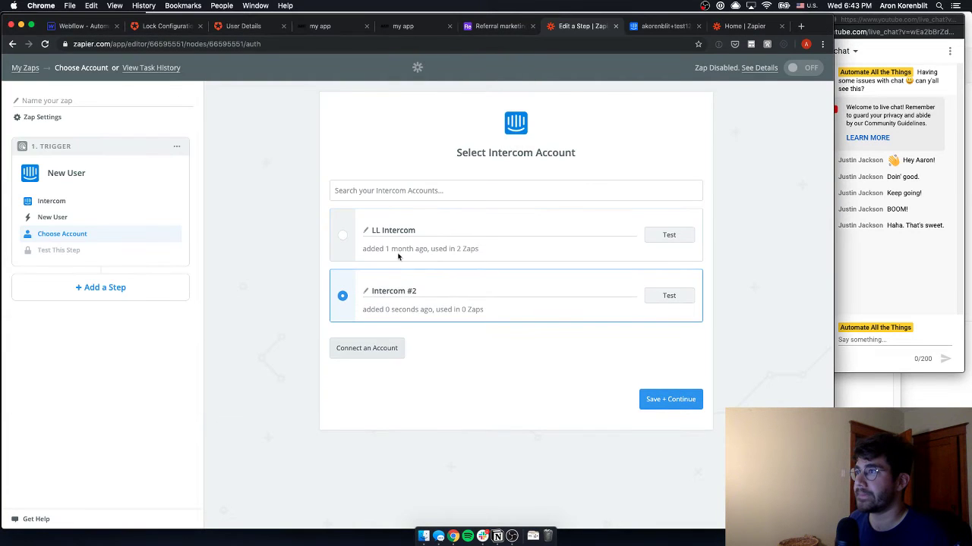
left_click(402, 291)
type("AK Personal")
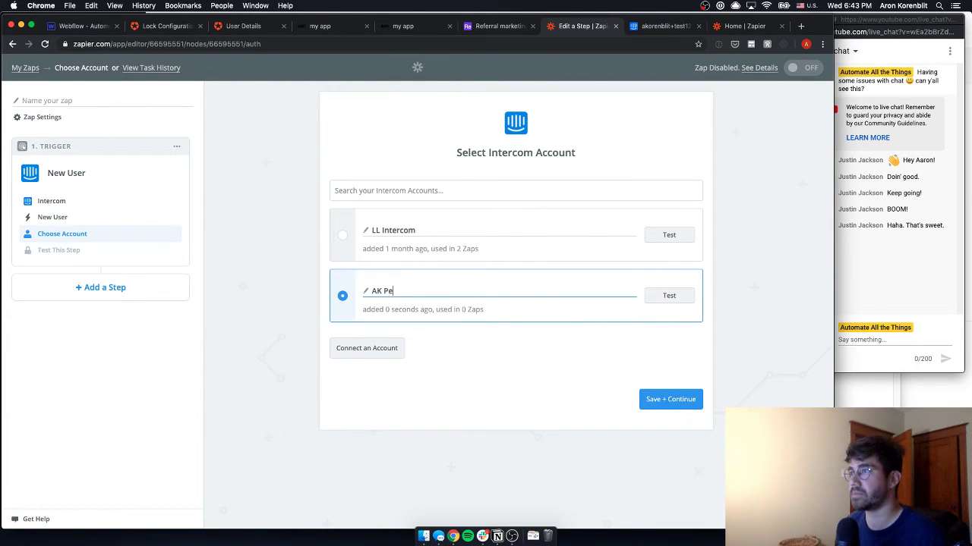
left_click(666, 400)
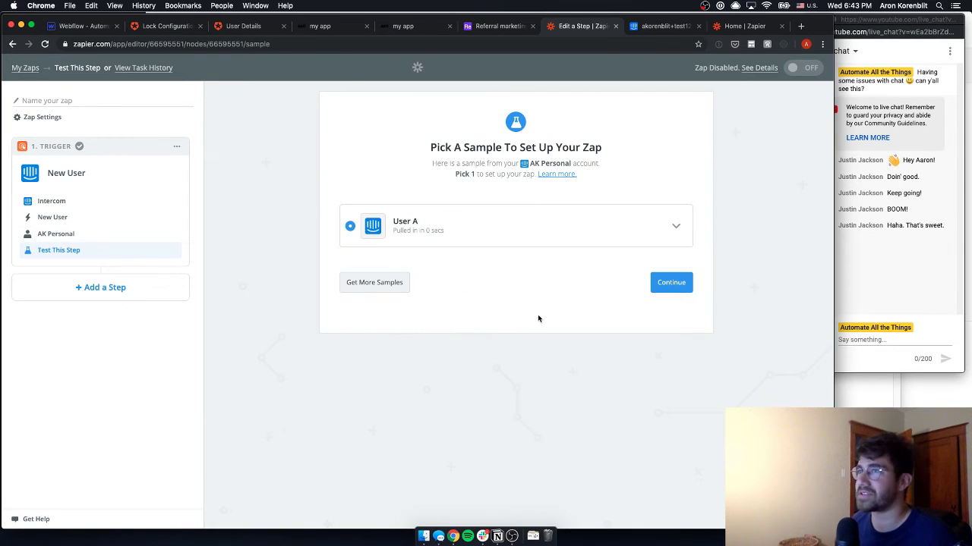
Check sample User A's ref attribute value and accept the sample to finish the trigger.
left_click(675, 227)
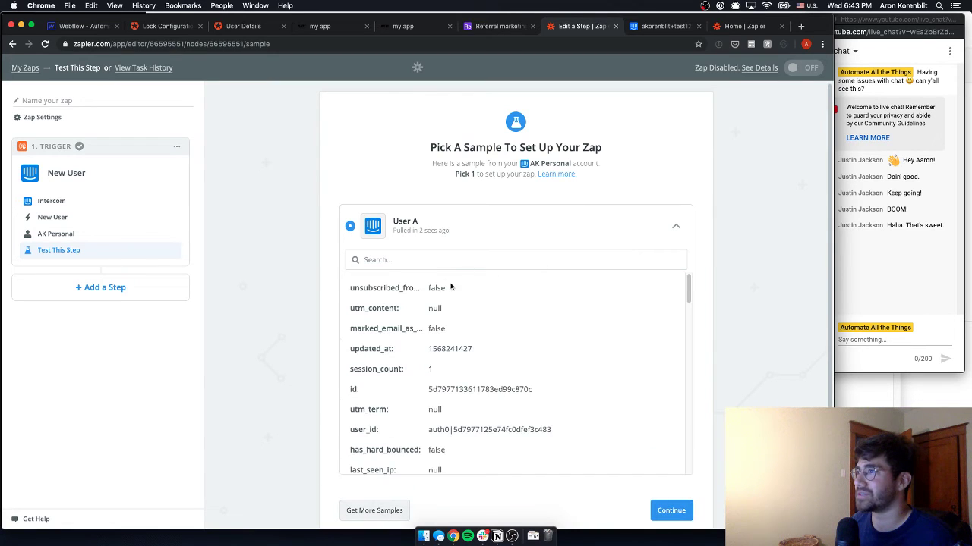
scroll(577, 382, "down", 8)
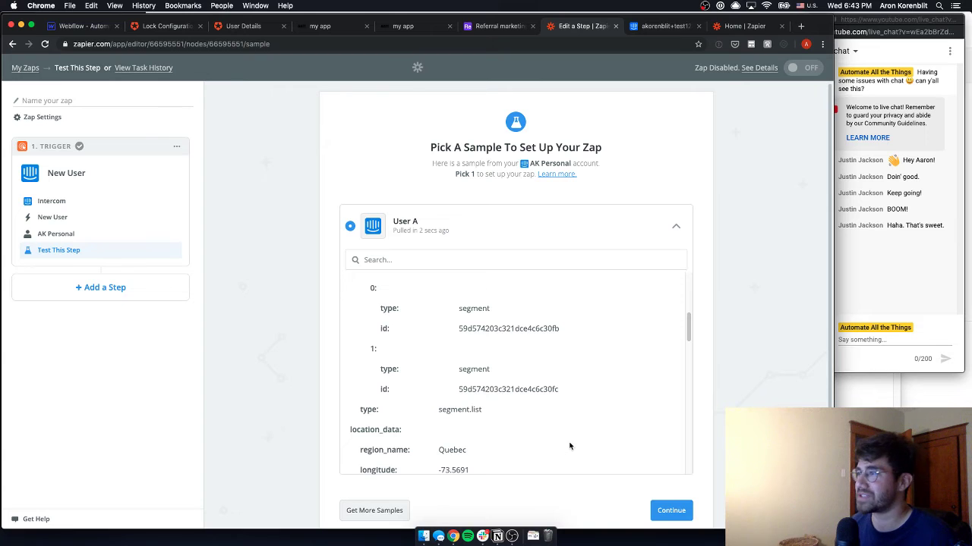
scroll(574, 410, "down", 2)
scroll(577, 426, "up", 5)
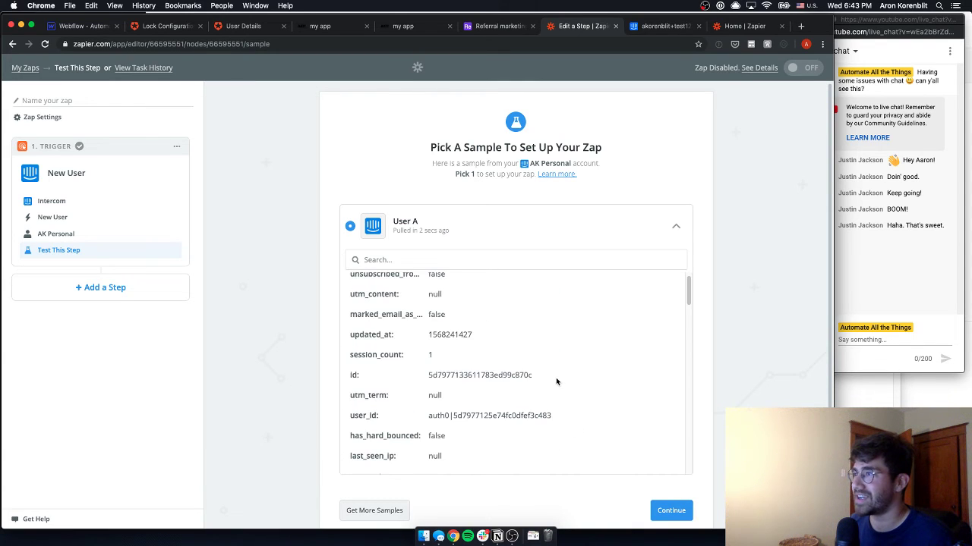
scroll(555, 382, "down", 2)
left_click(422, 259)
type("ref")
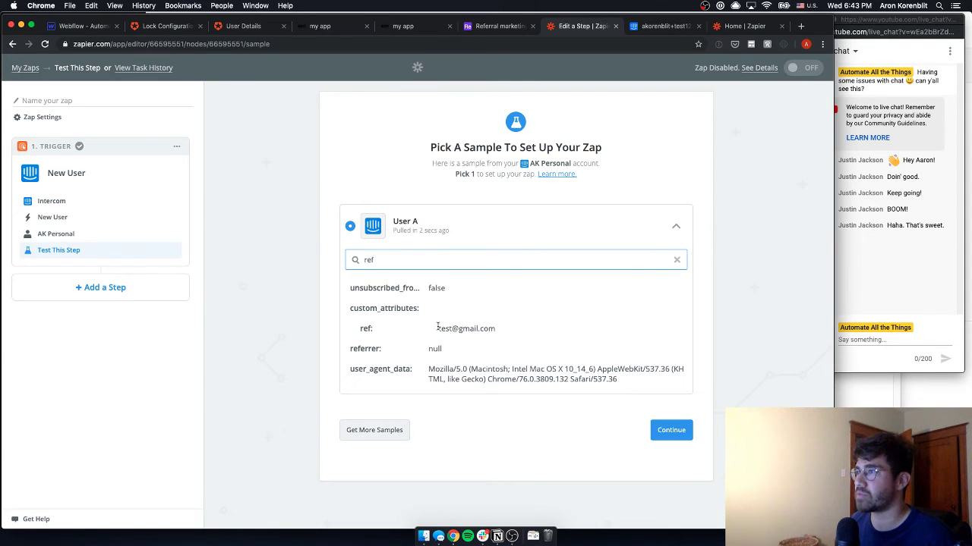
left_click_drag(432, 330, 501, 332)
left_click(509, 332)
double_click(420, 259)
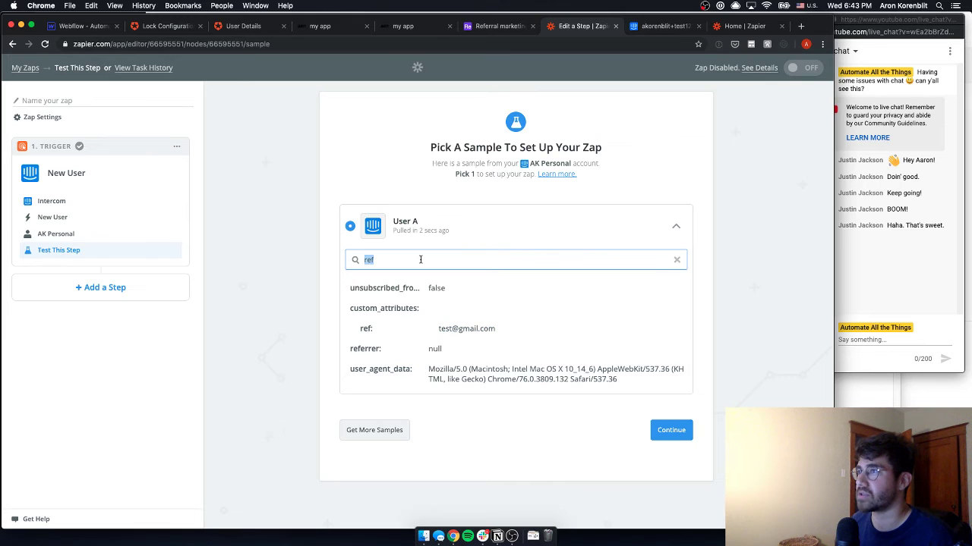
left_click(660, 431)
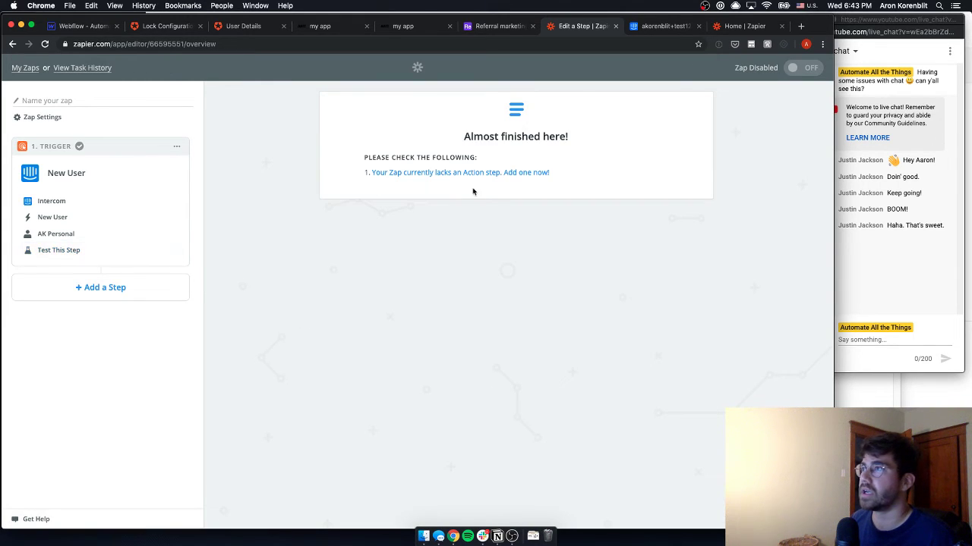
Add an Airtable Create Record action step using the personal Airtable account.
left_click(79, 298)
left_click(109, 310)
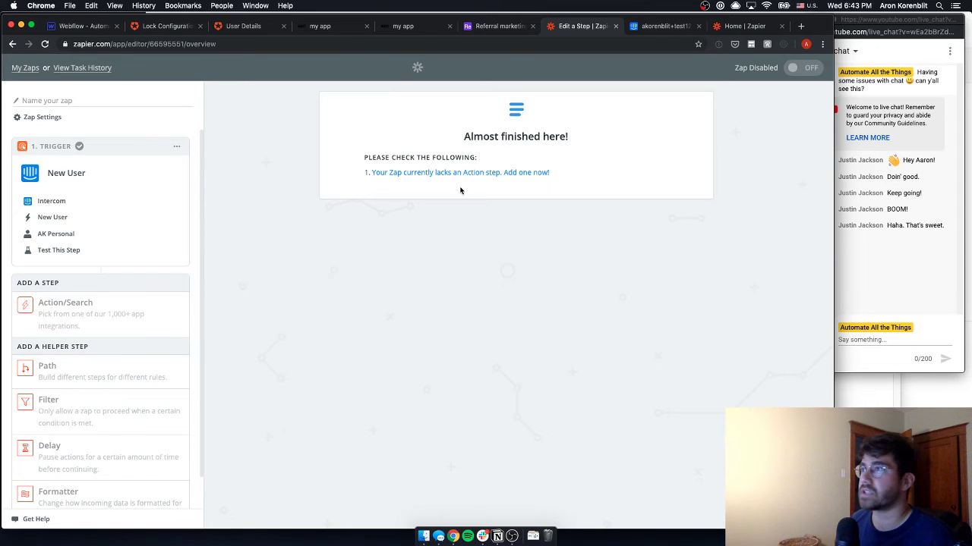
left_click(424, 151)
type("airtabl")
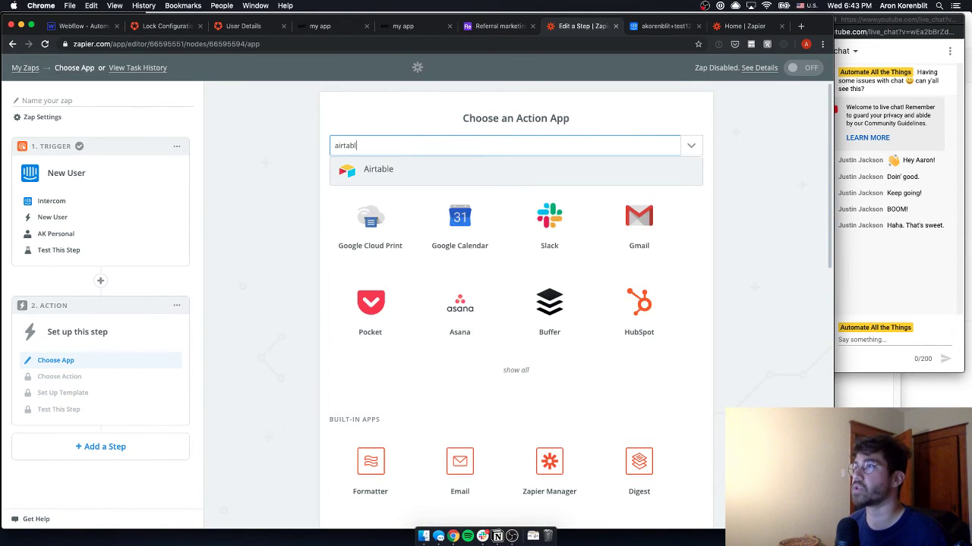
left_click(372, 168)
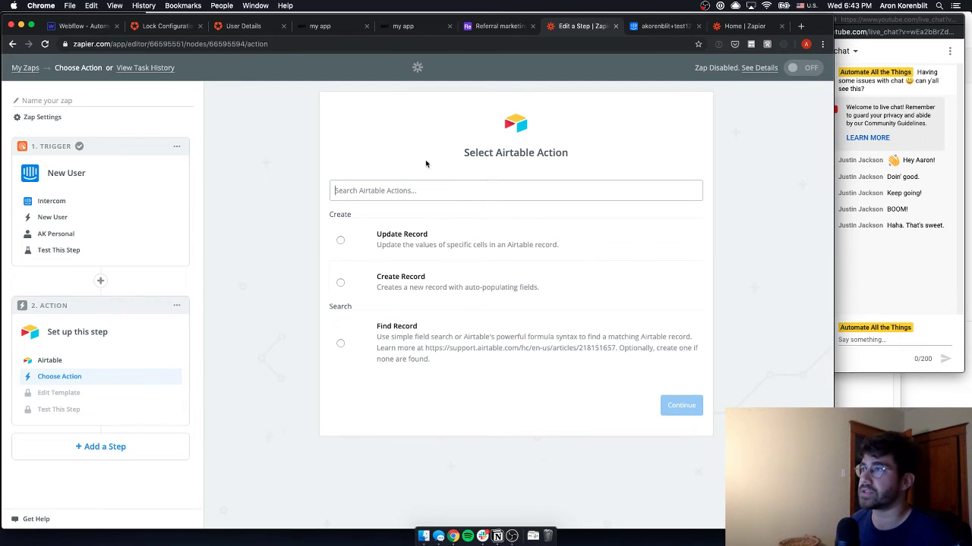
left_click(433, 296)
left_click(679, 406)
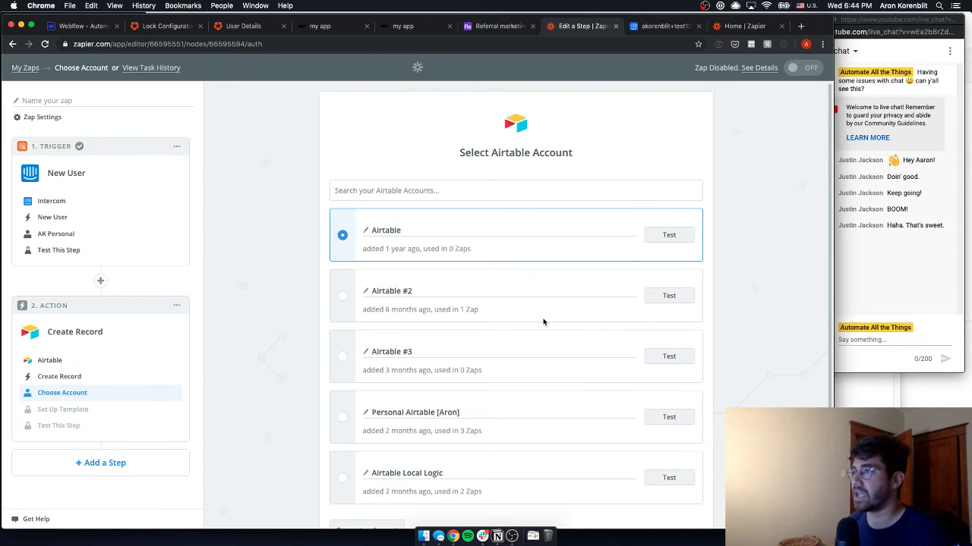
scroll(543, 322, "down", 2)
left_click(343, 332)
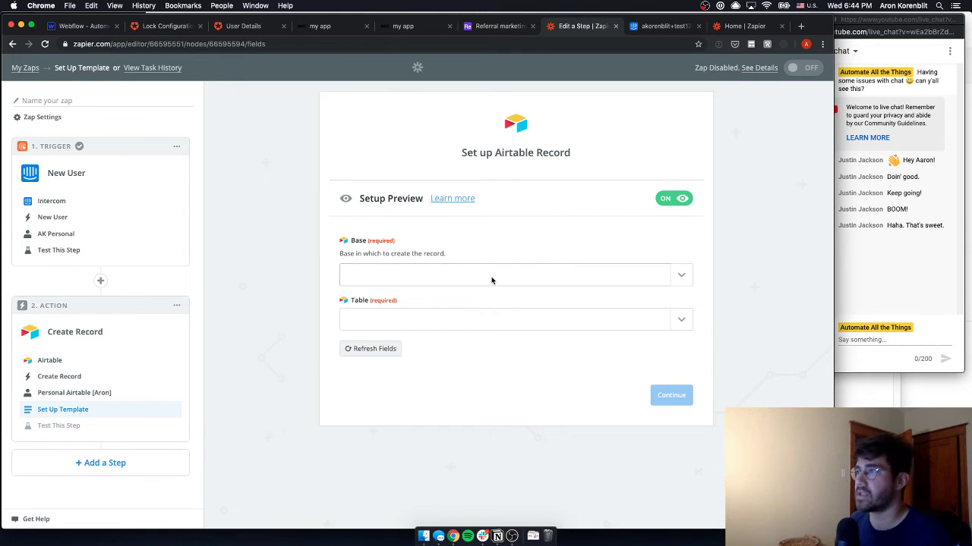
Point the action at the Referral marketing base's Users table.
left_click(491, 280)
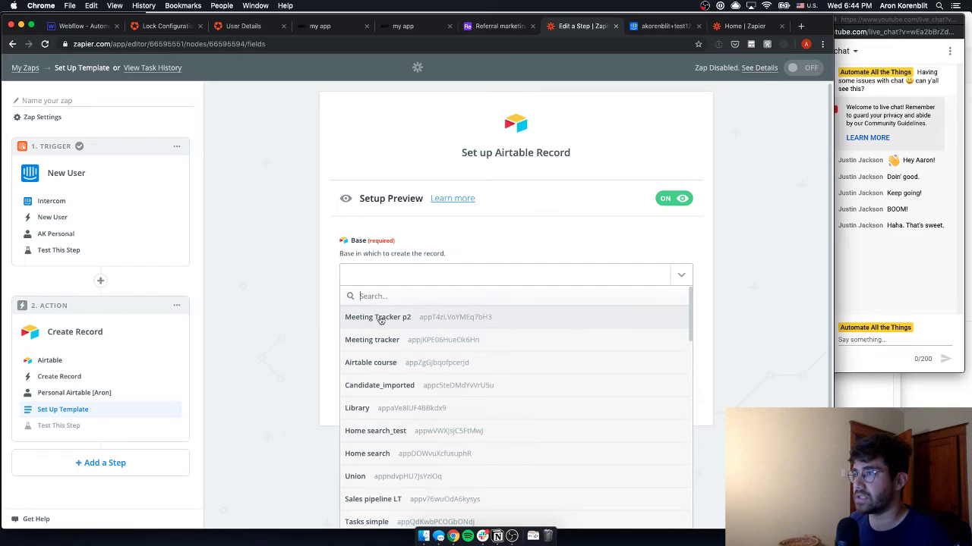
type("referr")
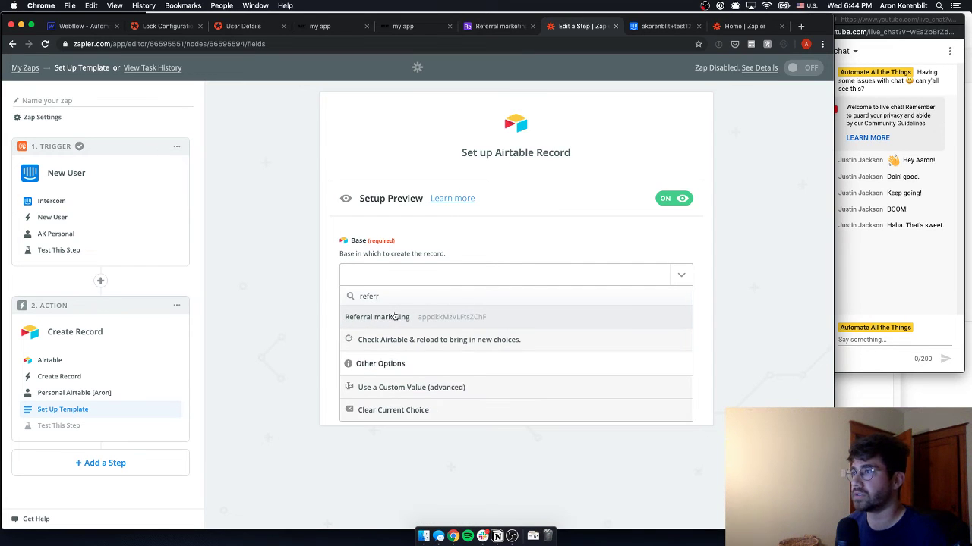
left_click(394, 316)
left_click(431, 321)
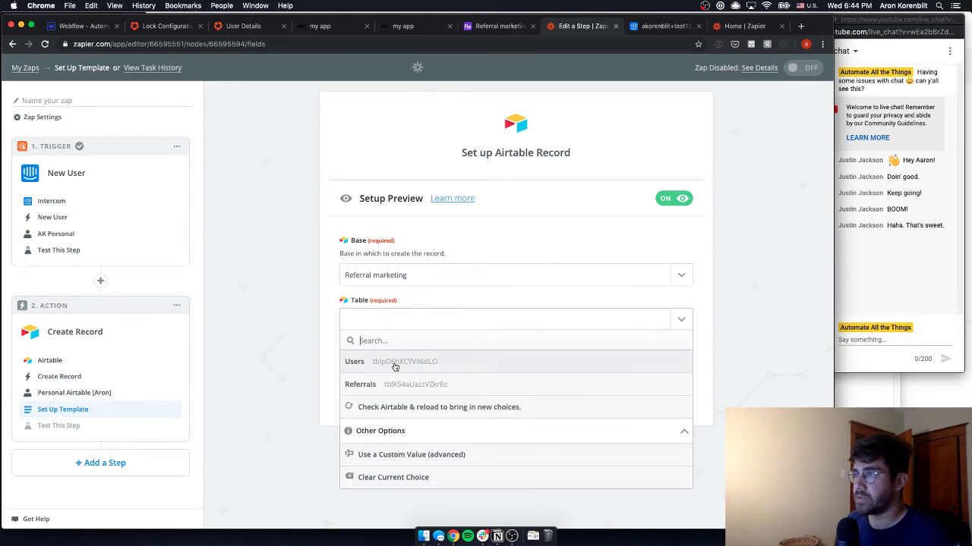
left_click(387, 367)
Map the Email field to the Intercom user's E-Mail.
left_click(393, 367)
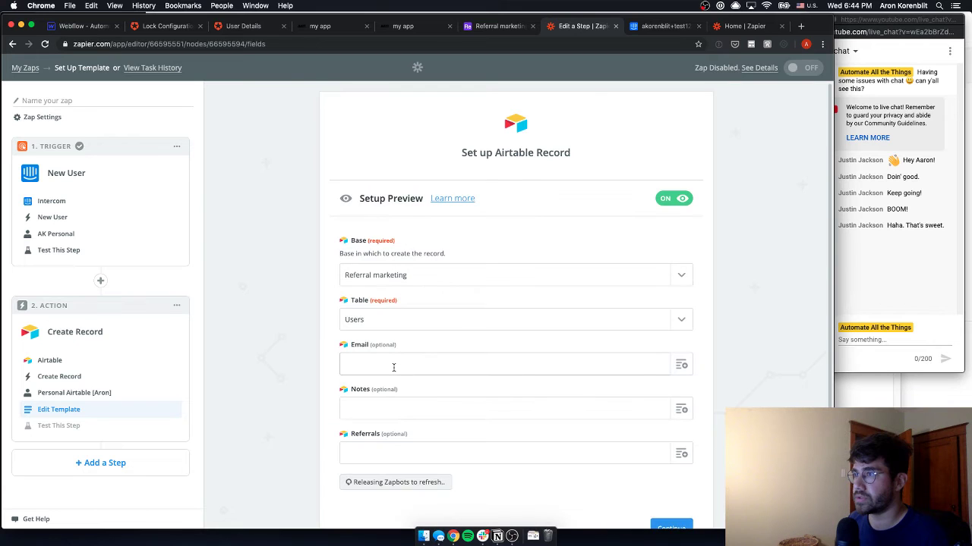
scroll(423, 367, "down", 1)
left_click(675, 349)
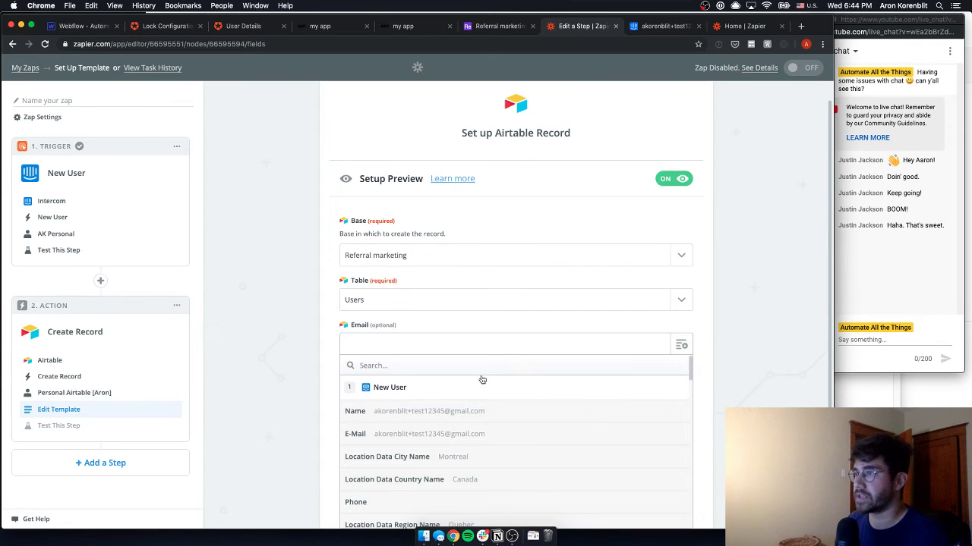
type("email")
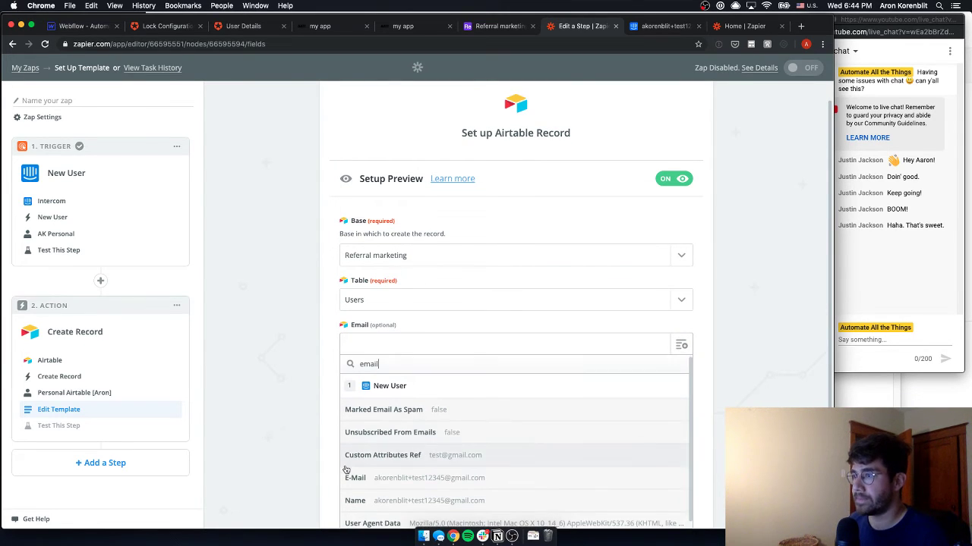
left_click(349, 477)
scroll(406, 373, "down", 1)
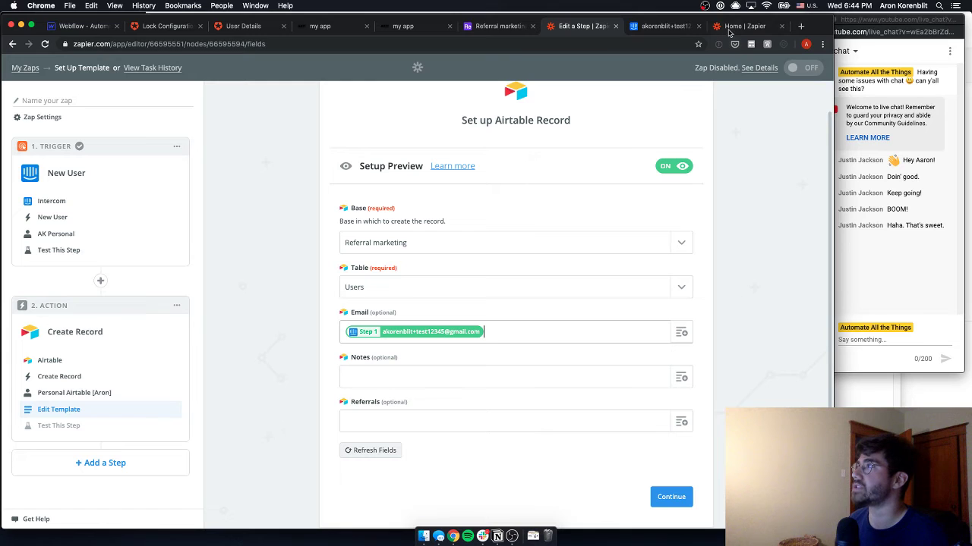
In Airtable, rename the Users table's Notes formula field to 'Referral URL'.
left_click(501, 26)
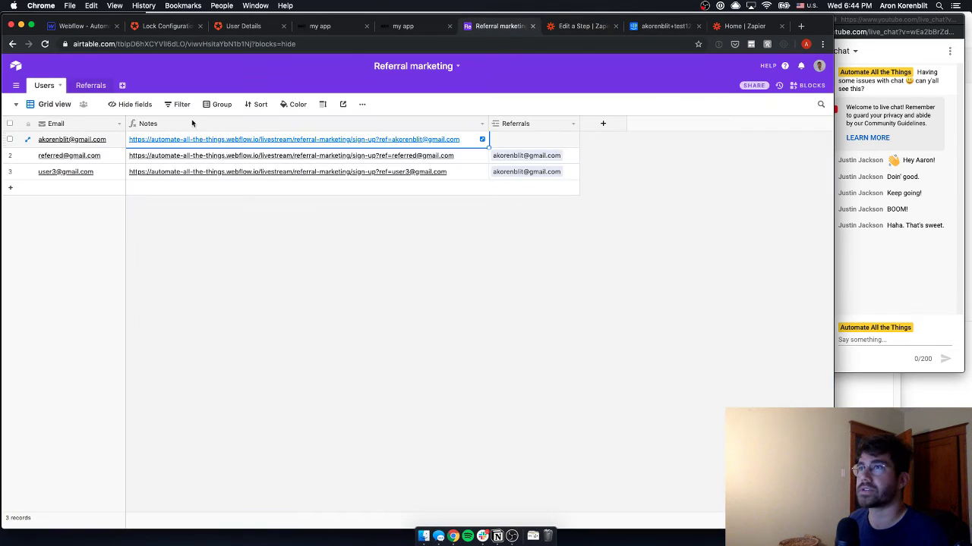
left_click(482, 123)
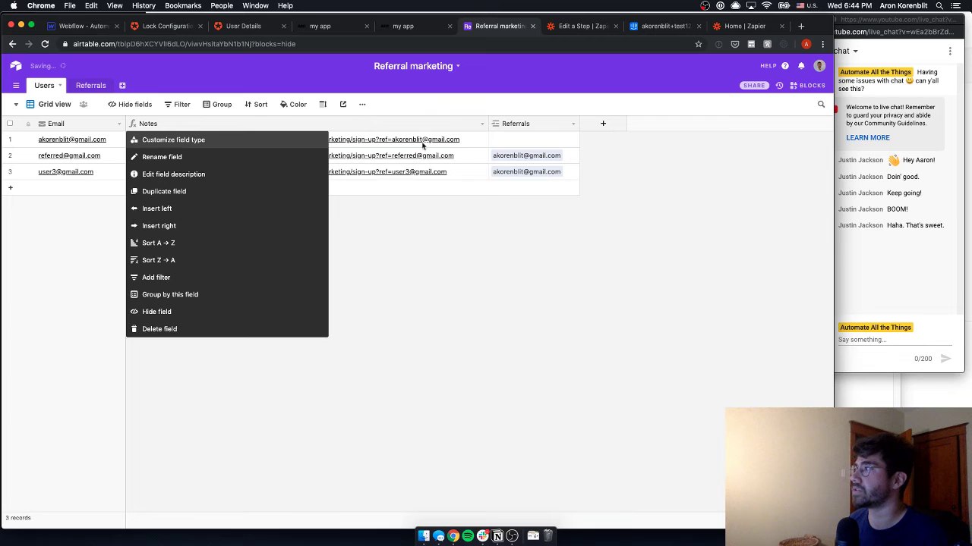
left_click(245, 141)
double_click(225, 145)
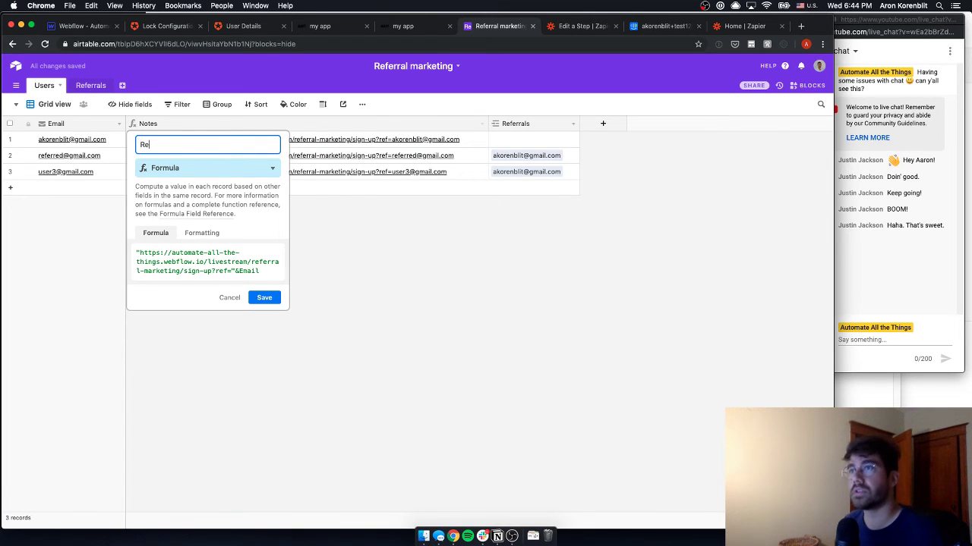
type("Referral URL")
key("Return")
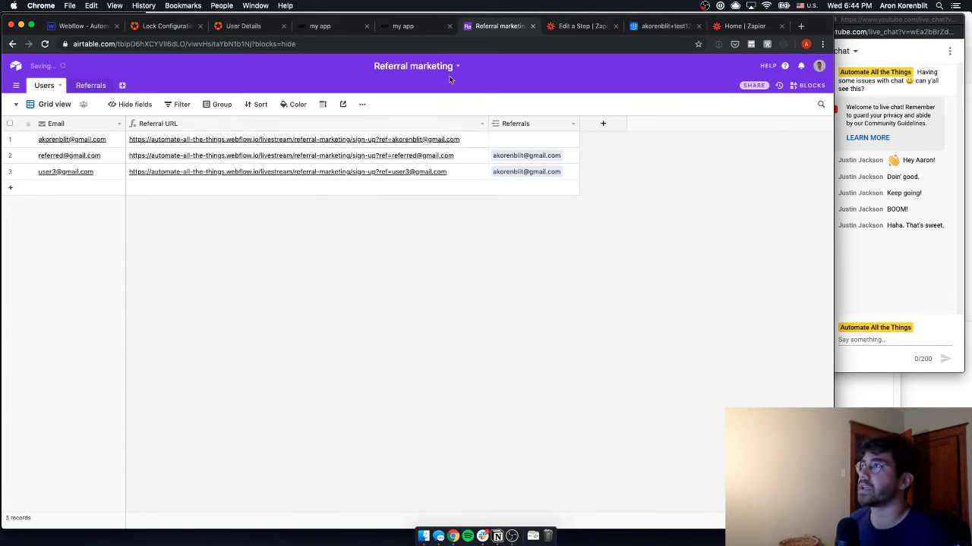
left_click(577, 26)
left_click(405, 372)
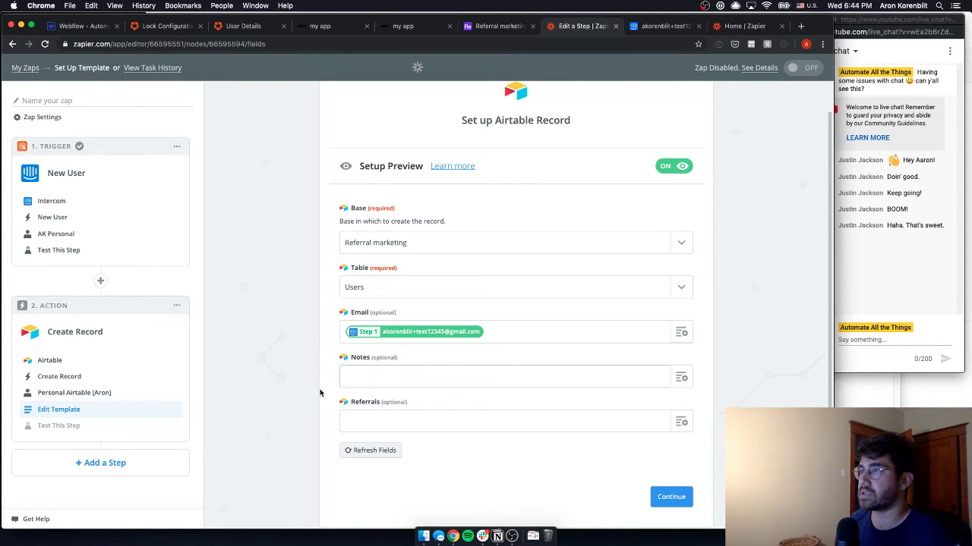
Send a test record to Airtable and verify the new fourth Users row with its Referral URL.
left_click(671, 484)
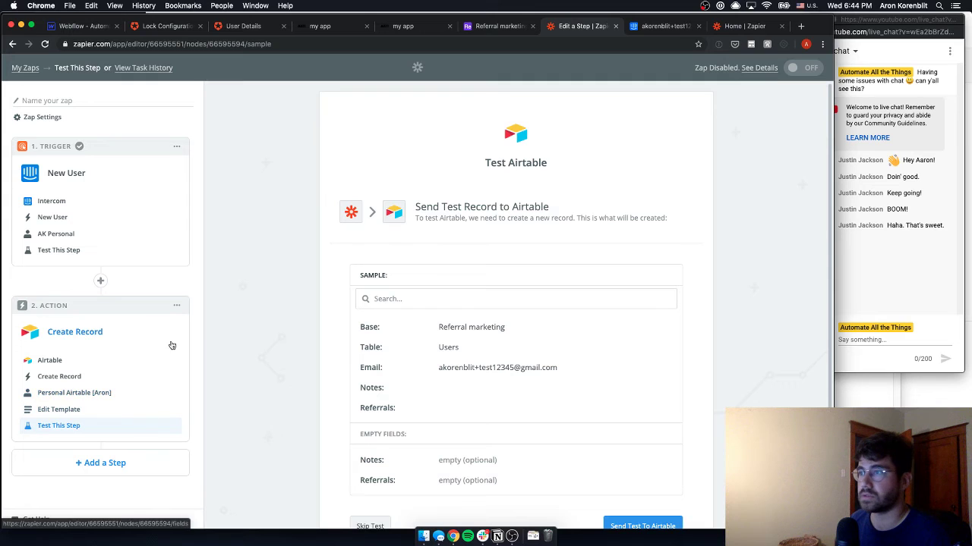
scroll(491, 478, "down", 2)
left_click(642, 446)
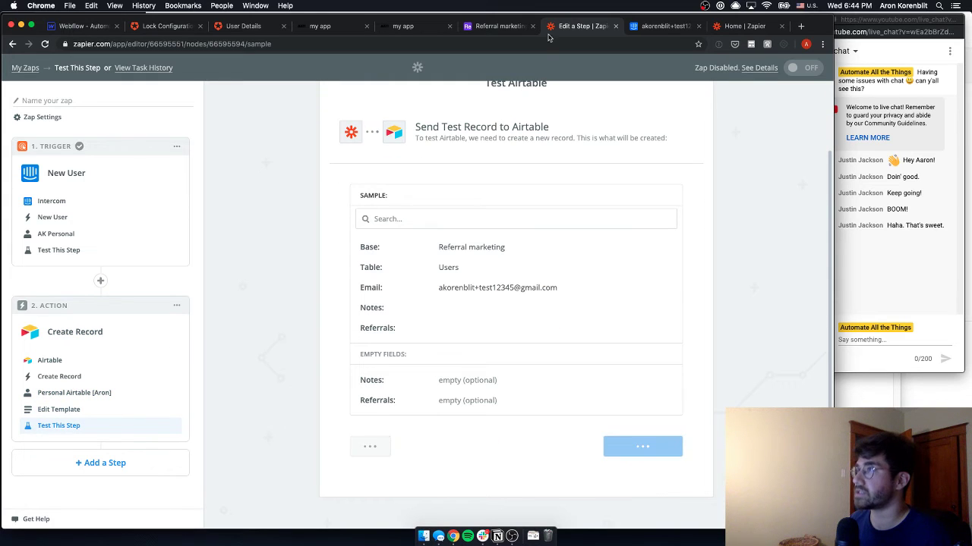
left_click(480, 27)
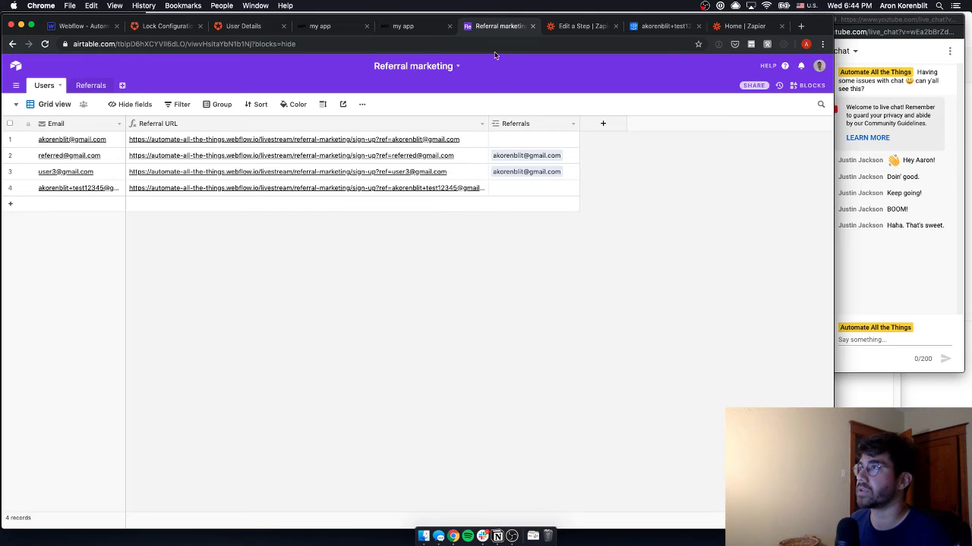
left_click(435, 29)
left_click(513, 27)
left_click(574, 26)
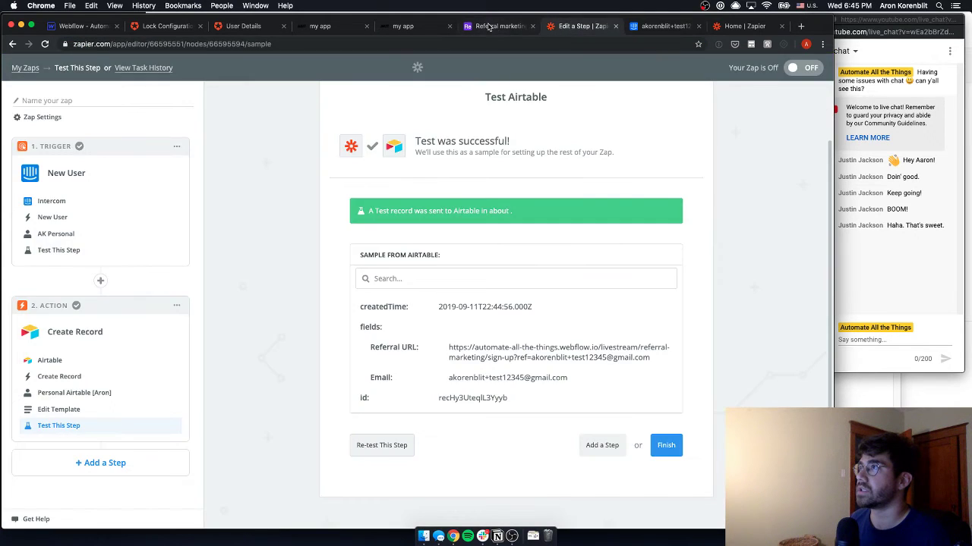
left_click(490, 25)
left_click(563, 26)
Bring up the choices for adding another step to the zap.
left_click(94, 473)
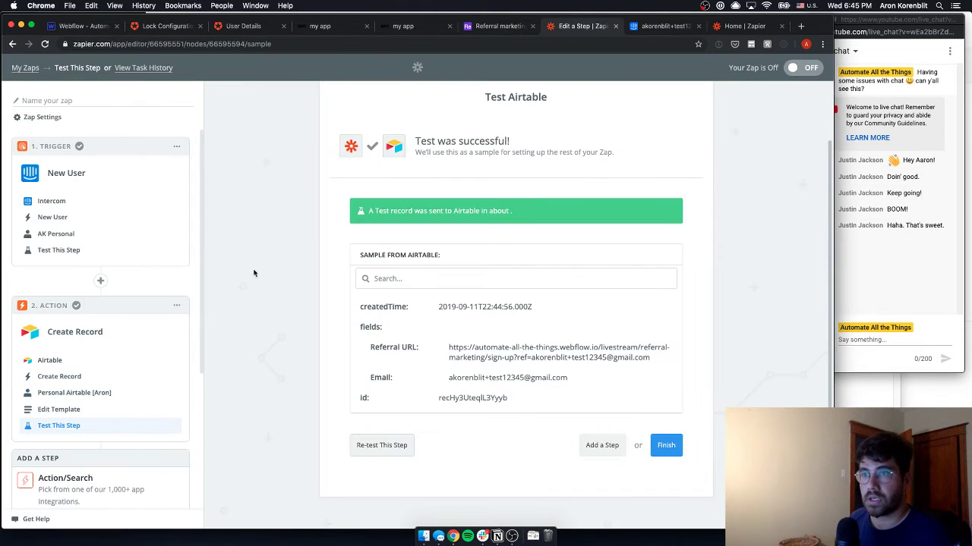
scroll(97, 334, "down", 5)
scroll(97, 334, "up", 3)
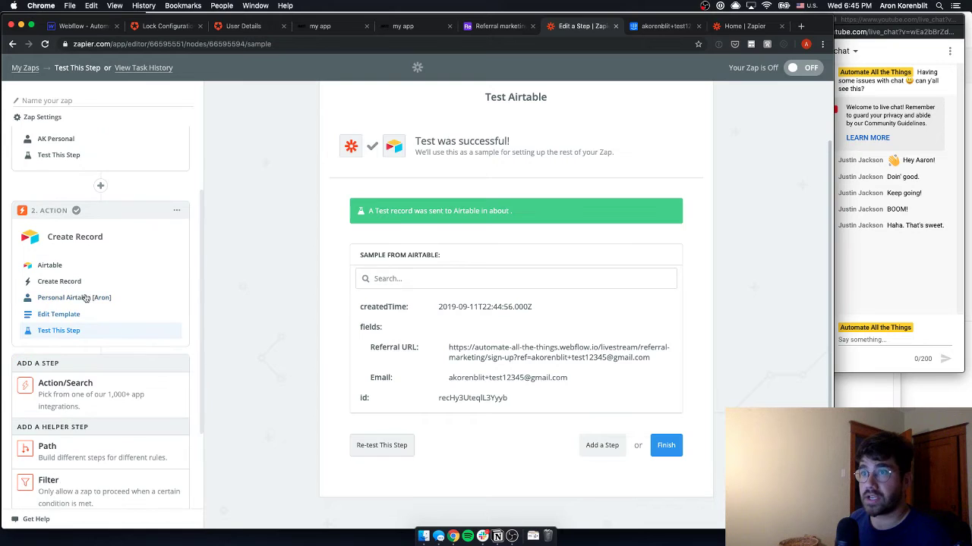
Add a third step: Airtable Create Record on the personal Airtable account.
left_click(132, 383)
scroll(410, 221, "up", 2)
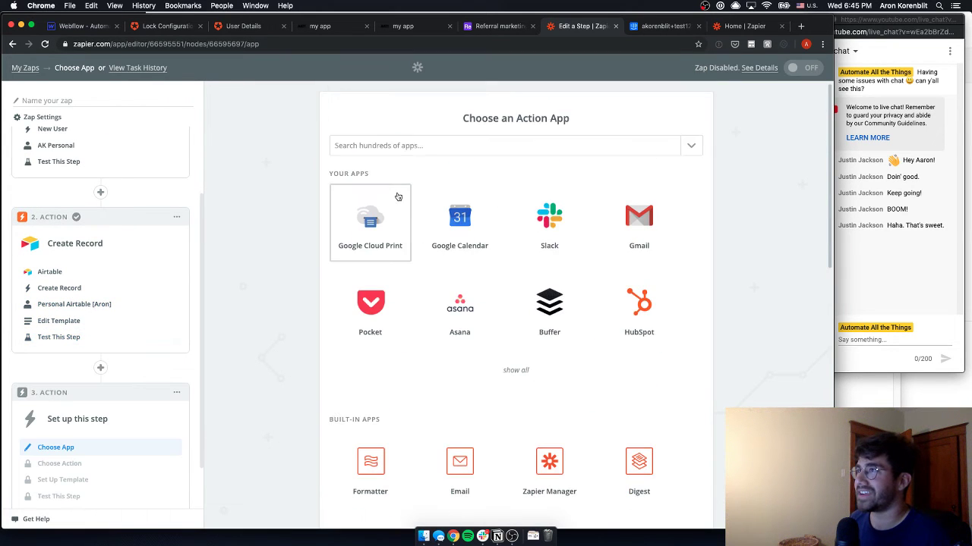
left_click(430, 147)
type("airtable")
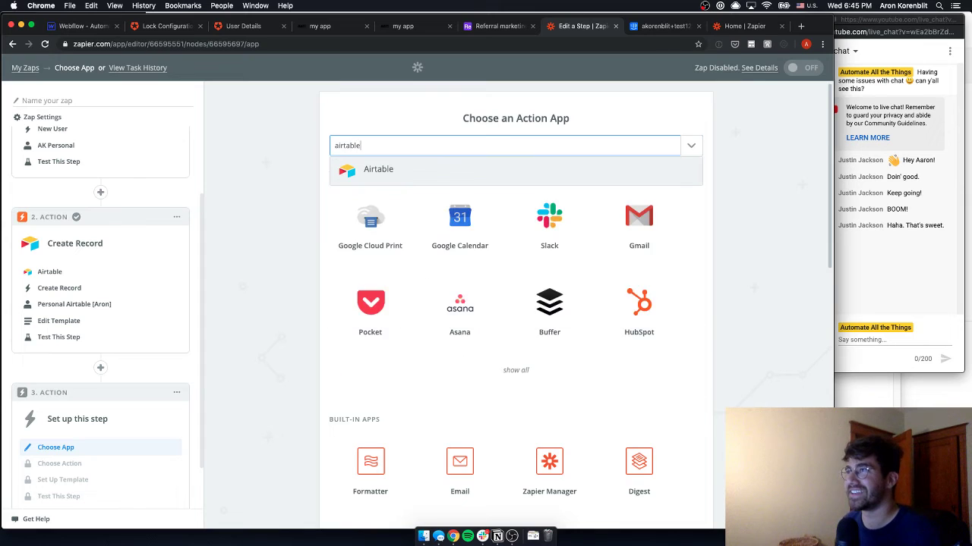
left_click(372, 168)
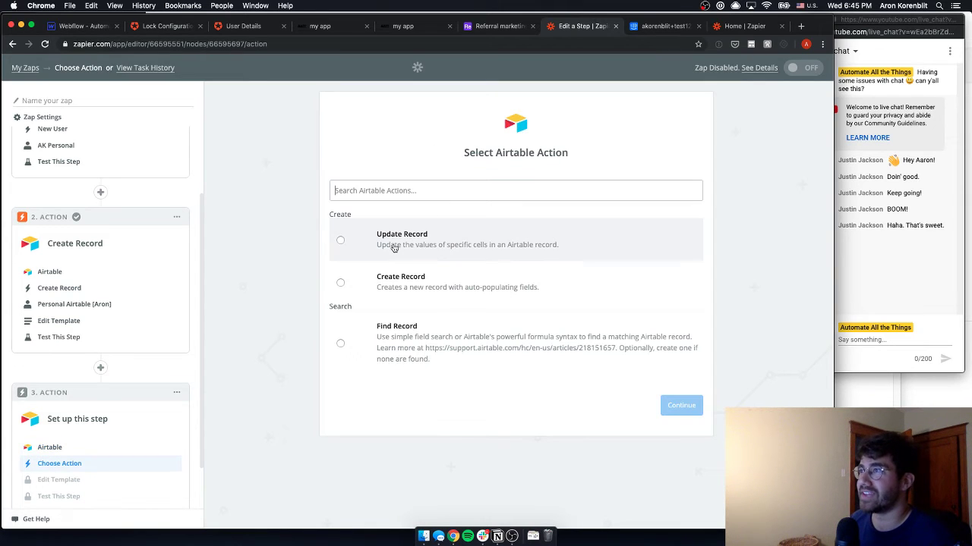
left_click(396, 285)
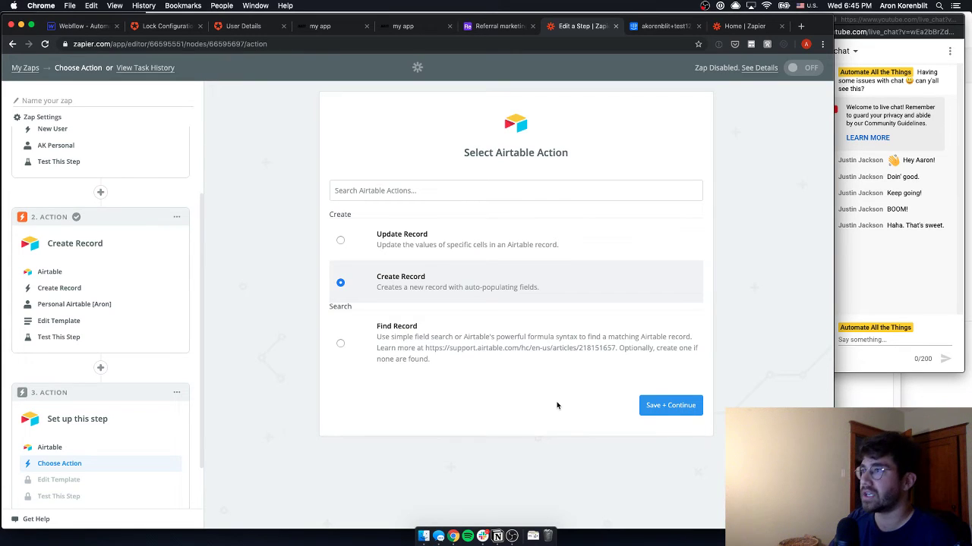
left_click(668, 405)
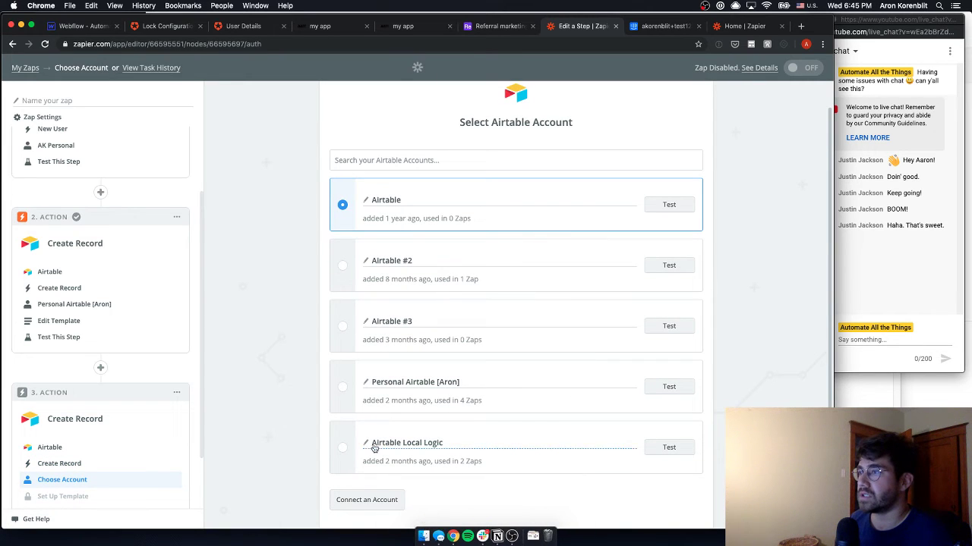
left_click(340, 387)
scroll(584, 382, "down", 2)
left_click(671, 467)
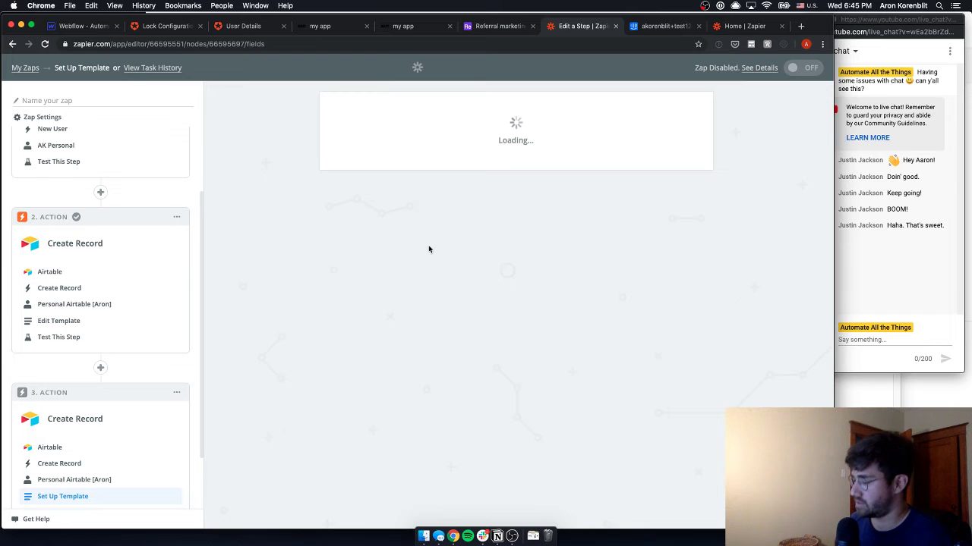
Target the Referral marketing base's Referrals table and map Email to the user's E-Mail.
left_click(410, 274)
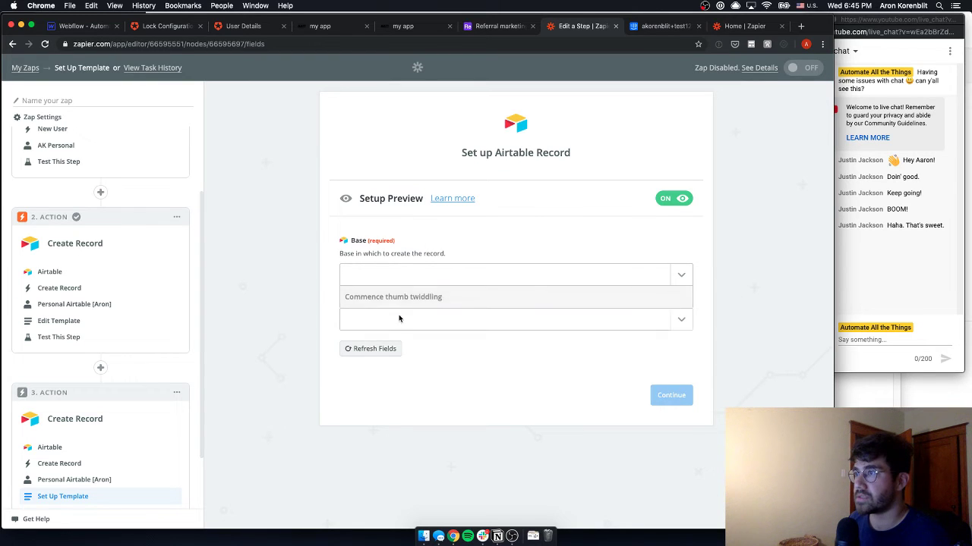
type("referra")
left_click(397, 326)
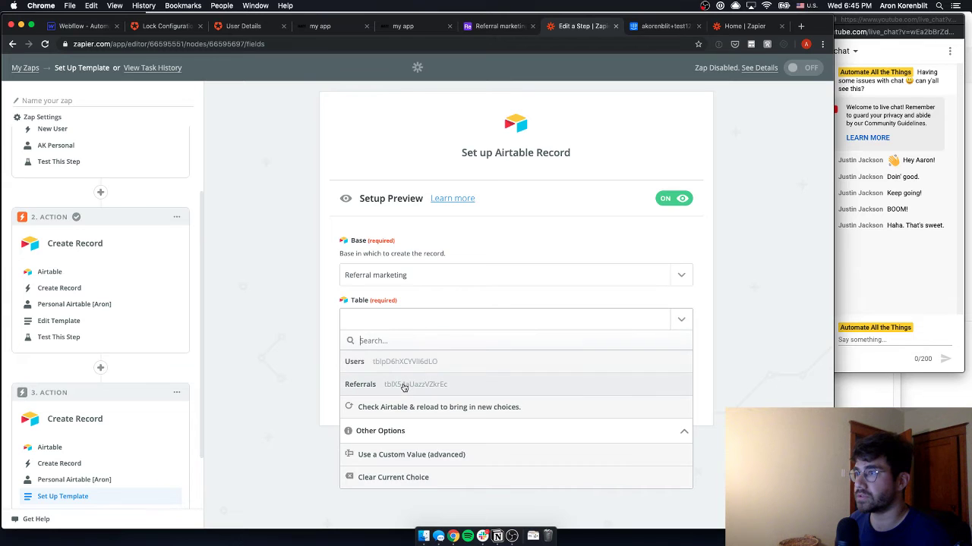
left_click(402, 383)
scroll(687, 416, "down", 2)
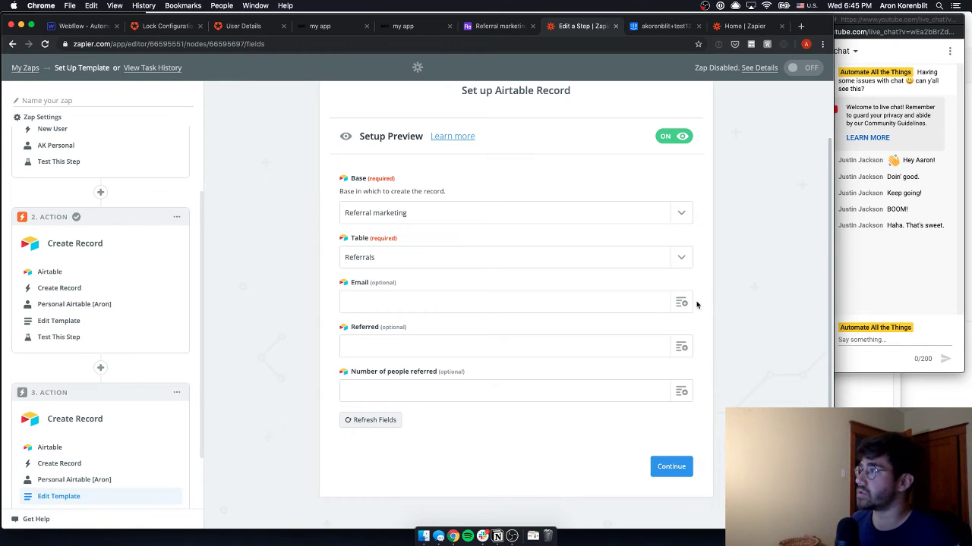
left_click(592, 310)
type("email")
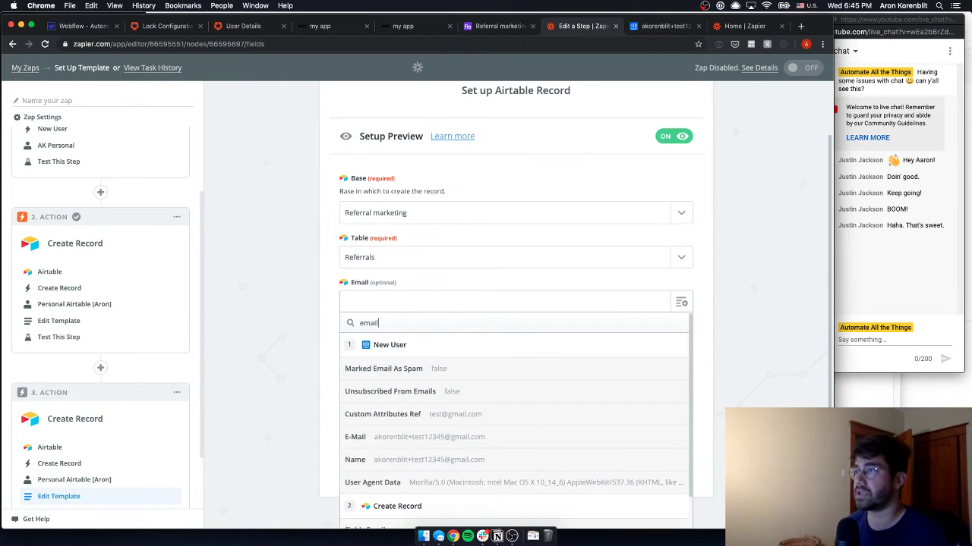
left_click(459, 441)
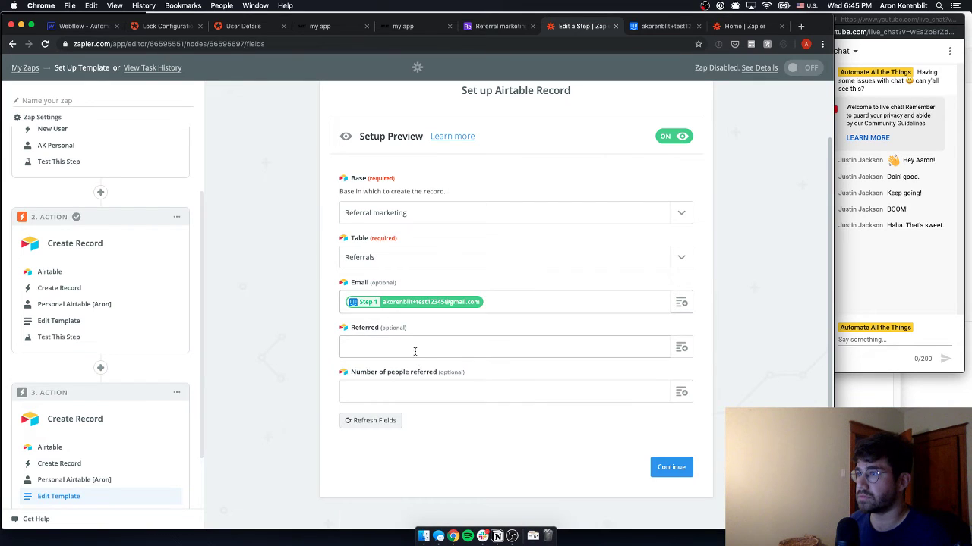
left_click(488, 390)
Send a test record and check the new Referrals row in Airtable's Grid view.
left_click(671, 467)
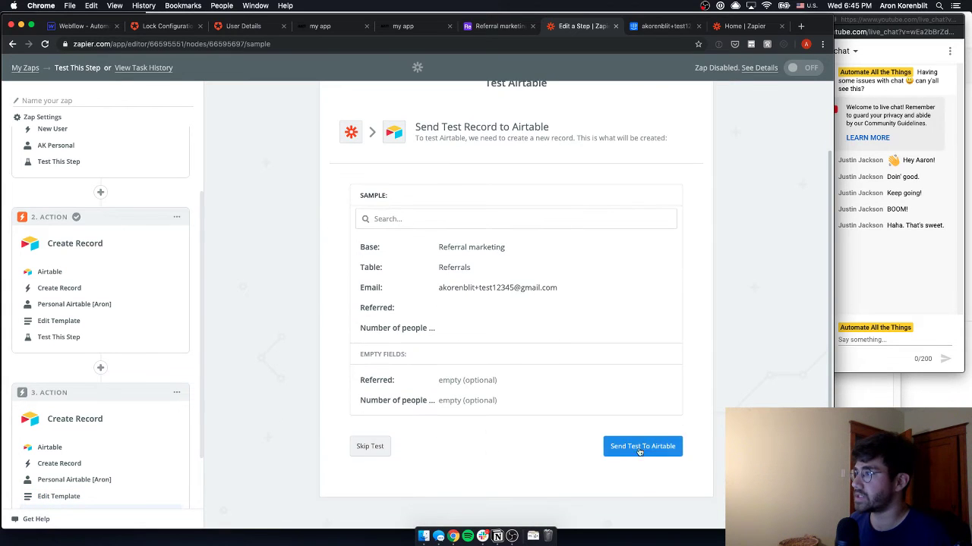
left_click(639, 446)
left_click(647, 27)
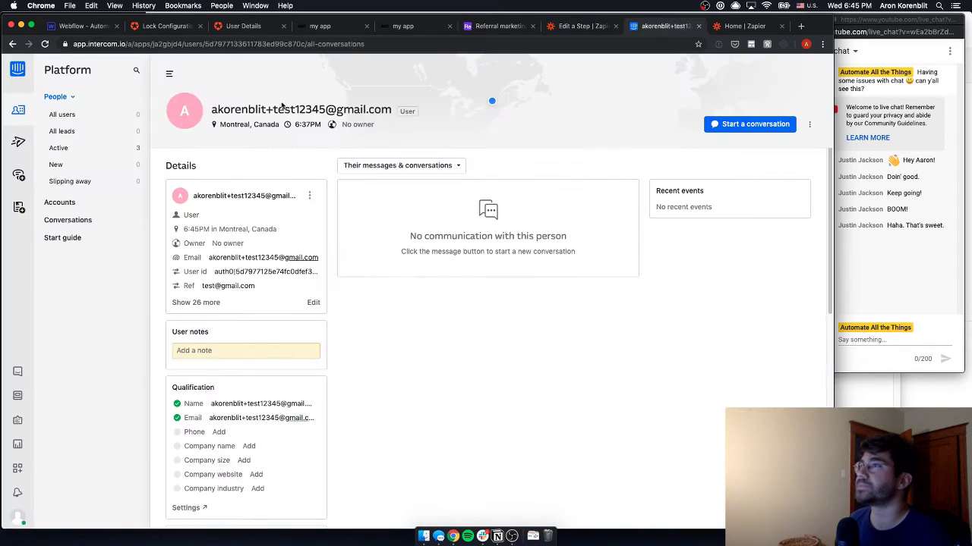
left_click(506, 28)
left_click(90, 85)
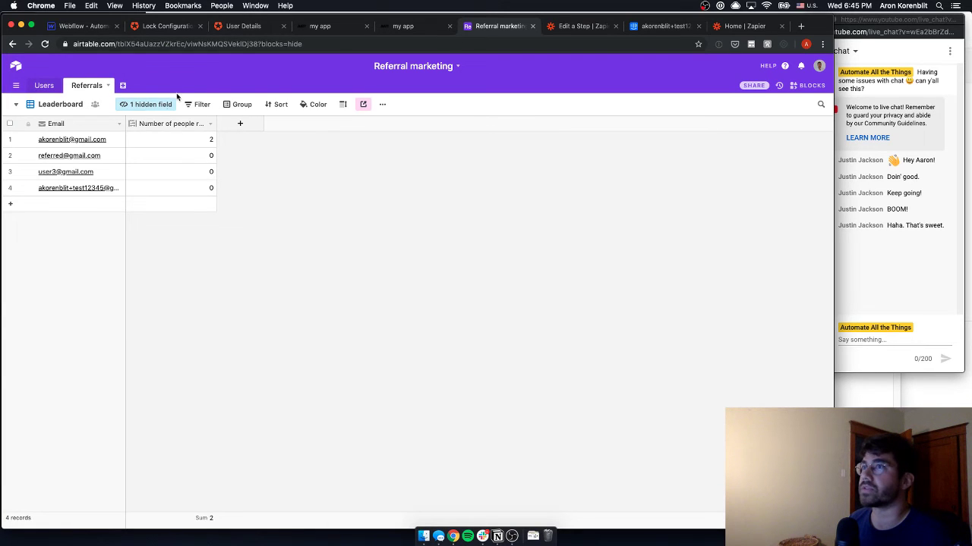
left_click(162, 104)
left_click(150, 149)
left_click(151, 149)
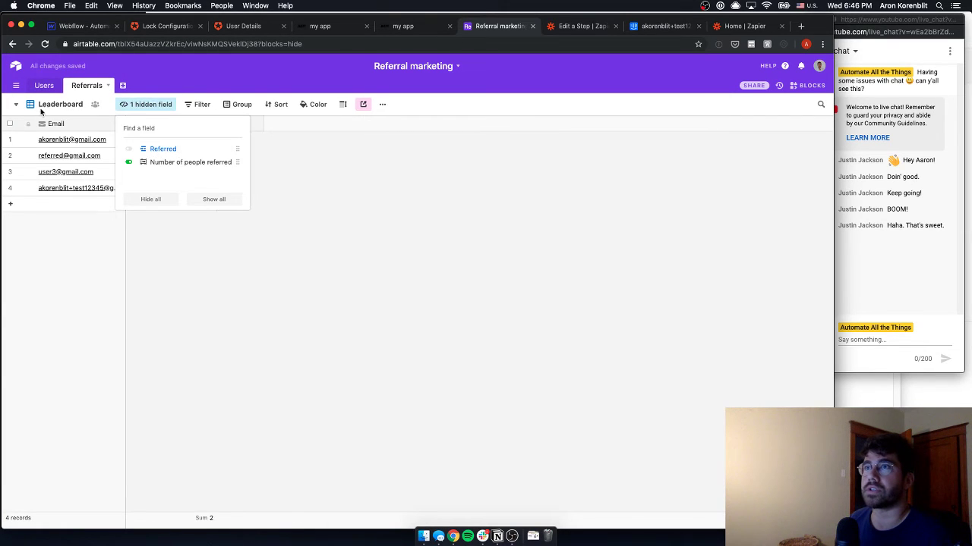
left_click(54, 104)
left_click(68, 128)
Back in the Zapier editor, finish both Airtable Create Record steps to reach the zap overview.
left_click(414, 26)
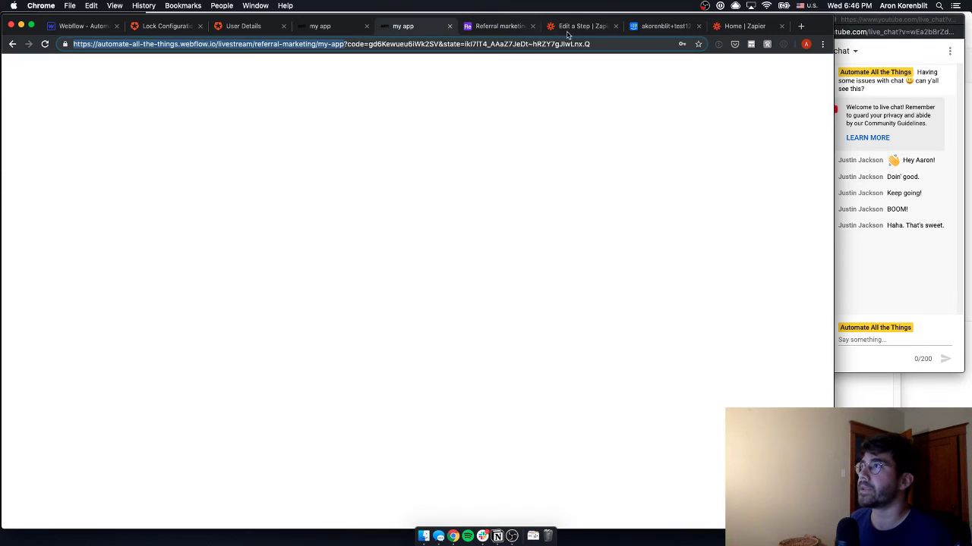
left_click(581, 26)
left_click(653, 445)
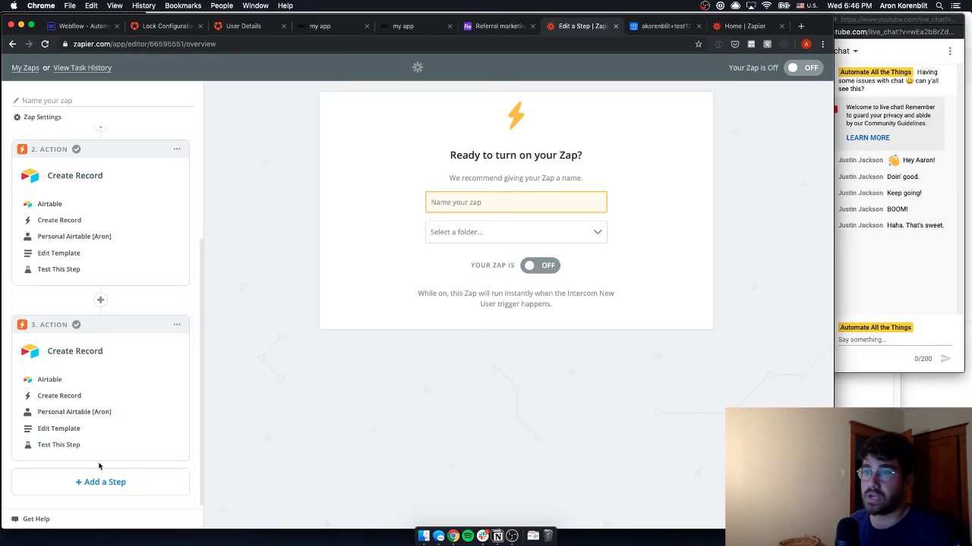
Add an only-continue-if Filter step that checks the New User's Custom Attributes Ref field.
left_click(154, 484)
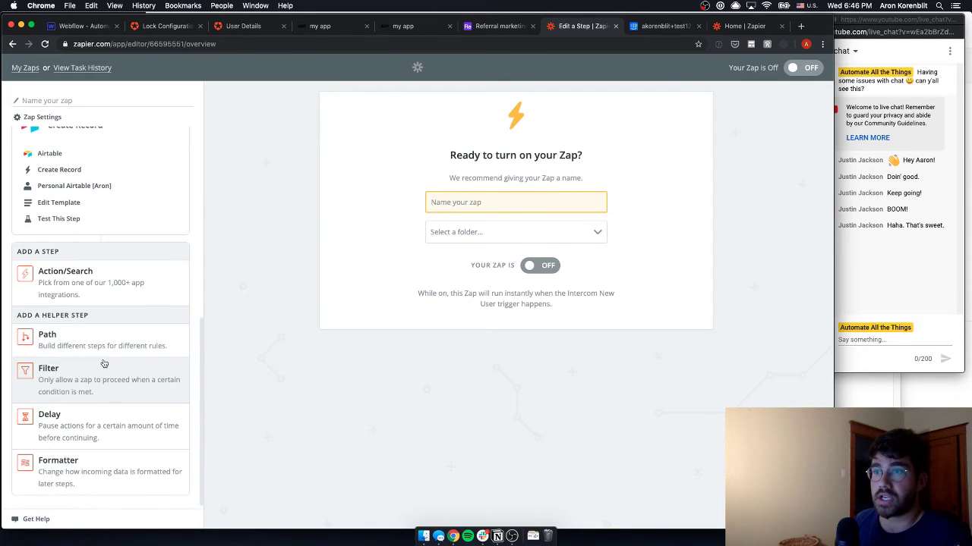
left_click(96, 377)
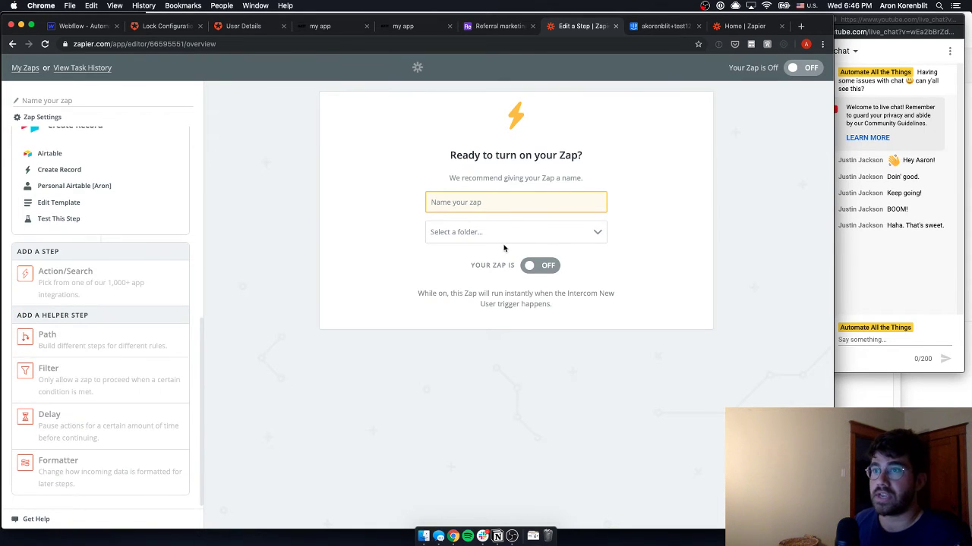
left_click(458, 223)
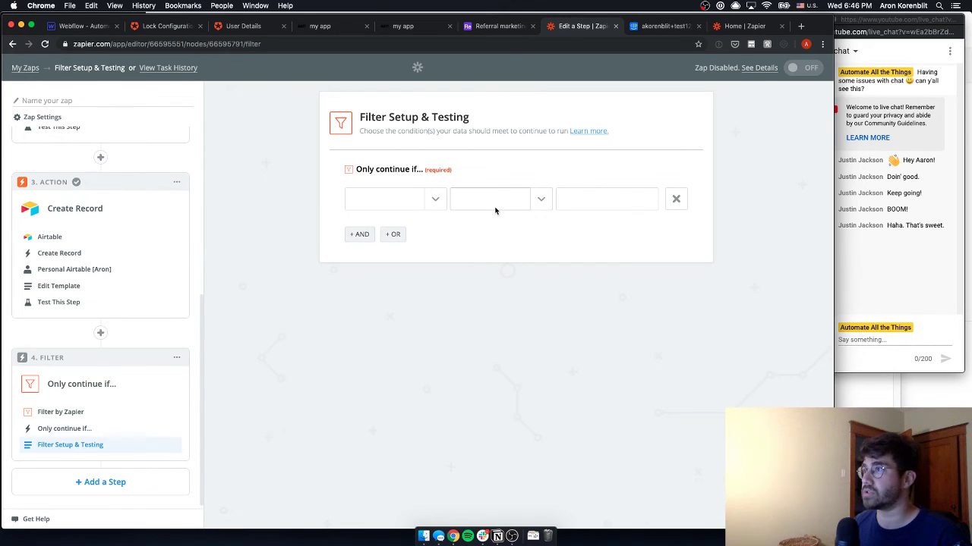
left_click(425, 199)
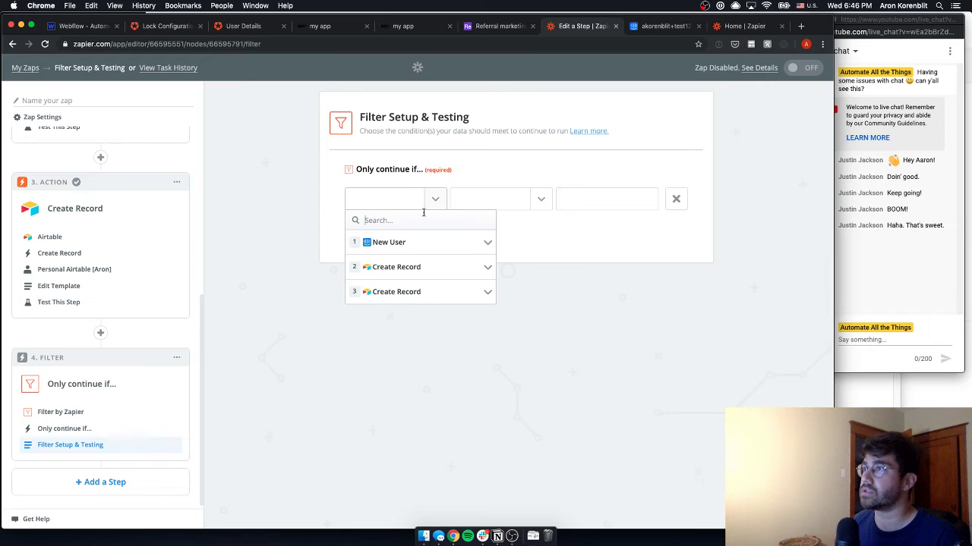
left_click(453, 244)
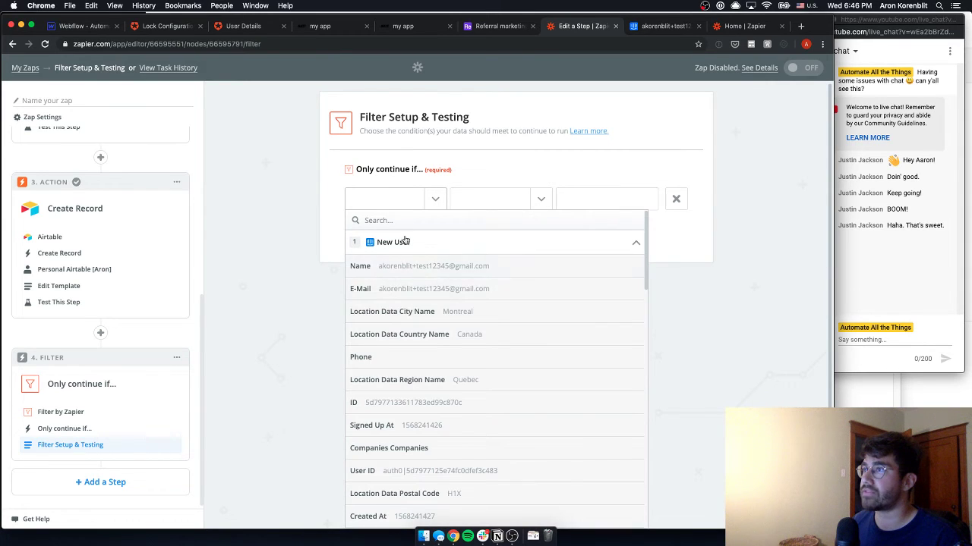
type("ref")
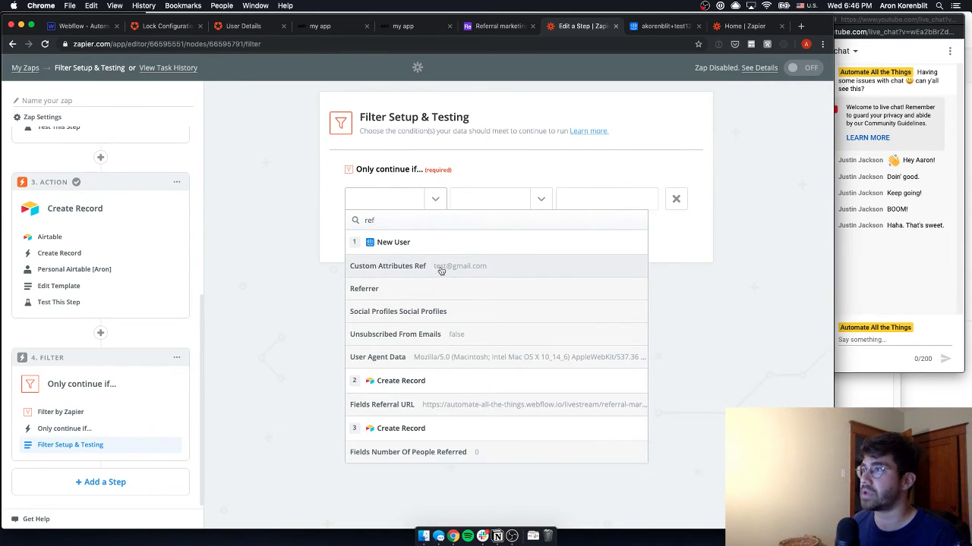
left_click(441, 271)
Set the filter condition to (Text) Is not in and test it against the sample data.
left_click(489, 200)
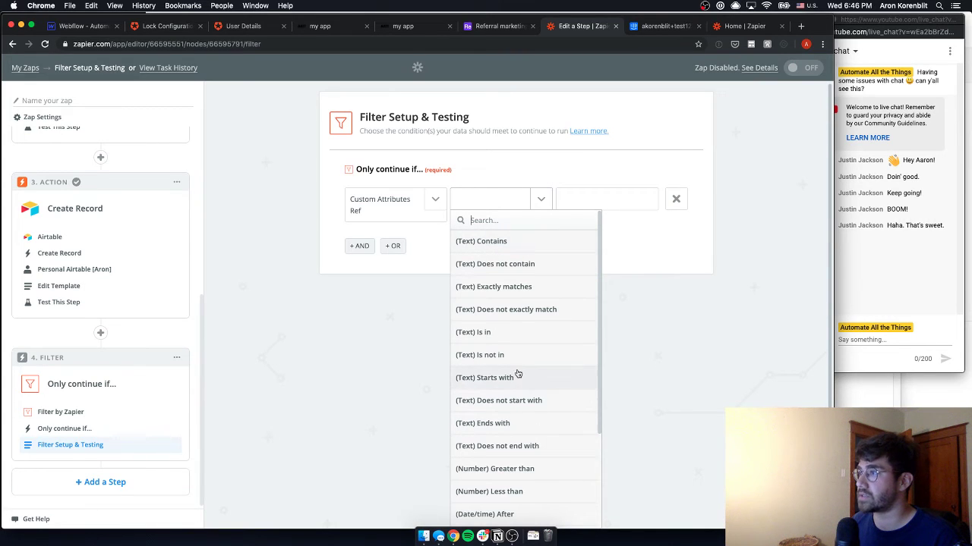
scroll(520, 349, "down", 4)
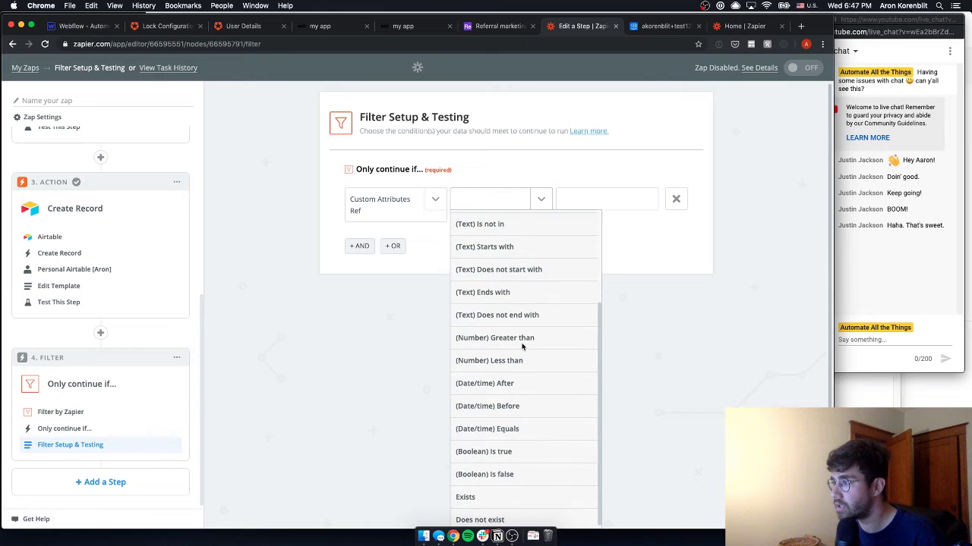
scroll(522, 347, "down", 1)
scroll(523, 379, "up", 5)
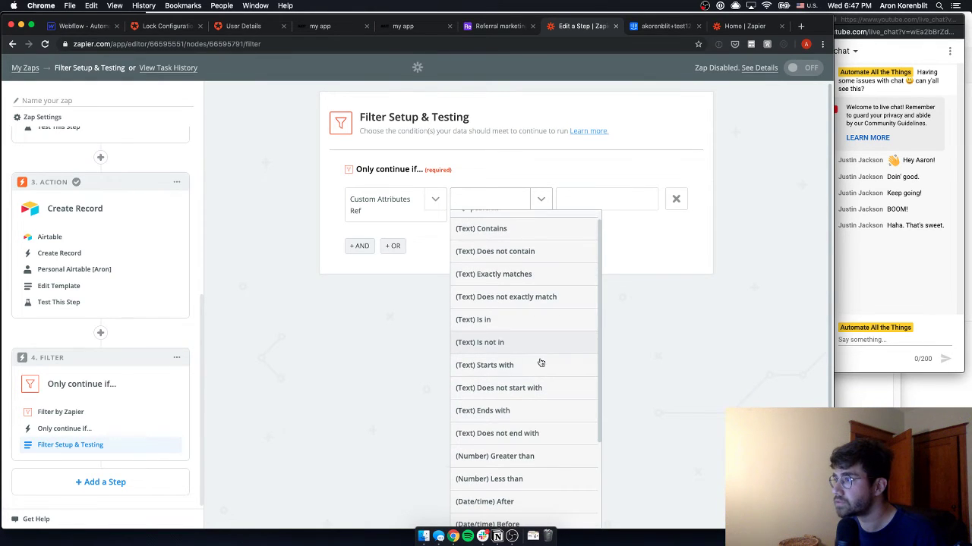
scroll(539, 356, "down", 2)
scroll(540, 375, "down", 2)
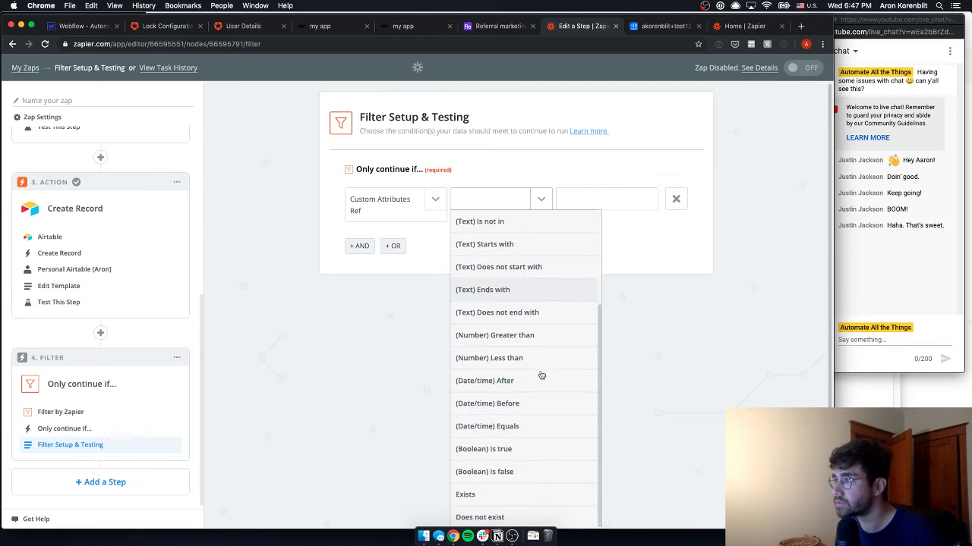
left_click(522, 496)
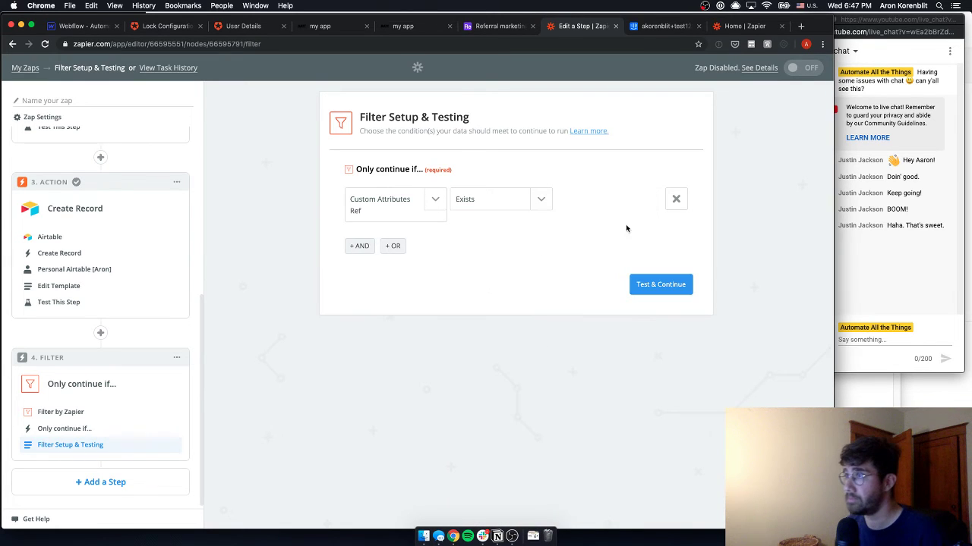
left_click(492, 201)
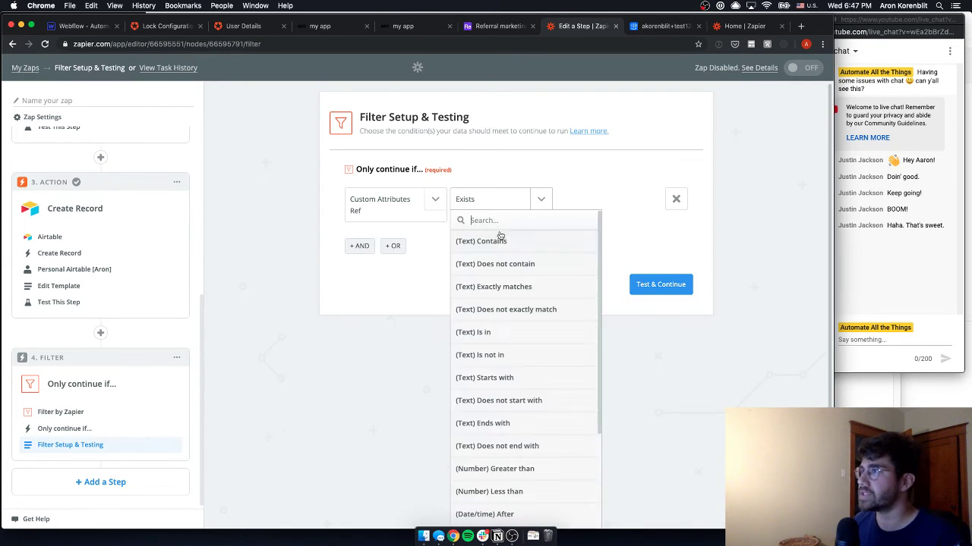
type("emp")
key("BackSpace")
key("BackSpace")
key("BackSpace")
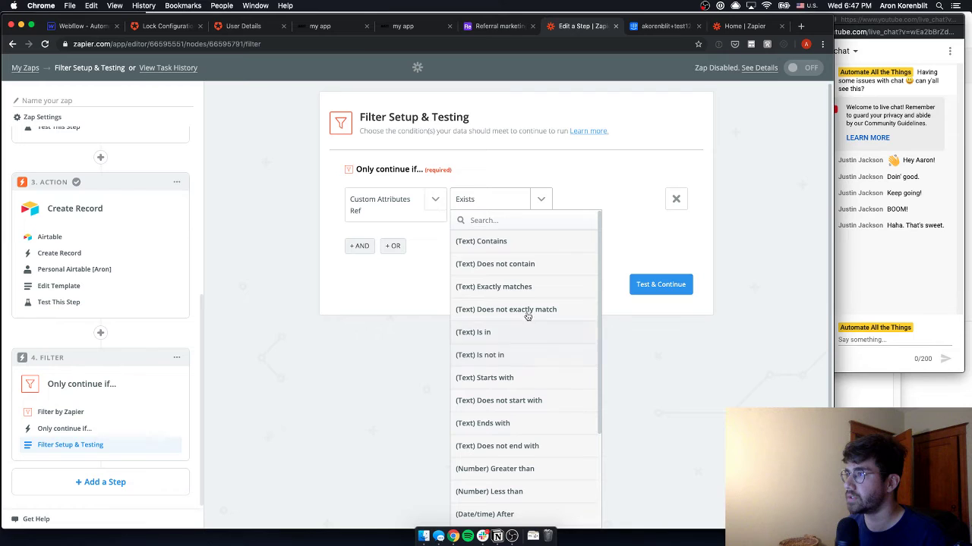
type("npo")
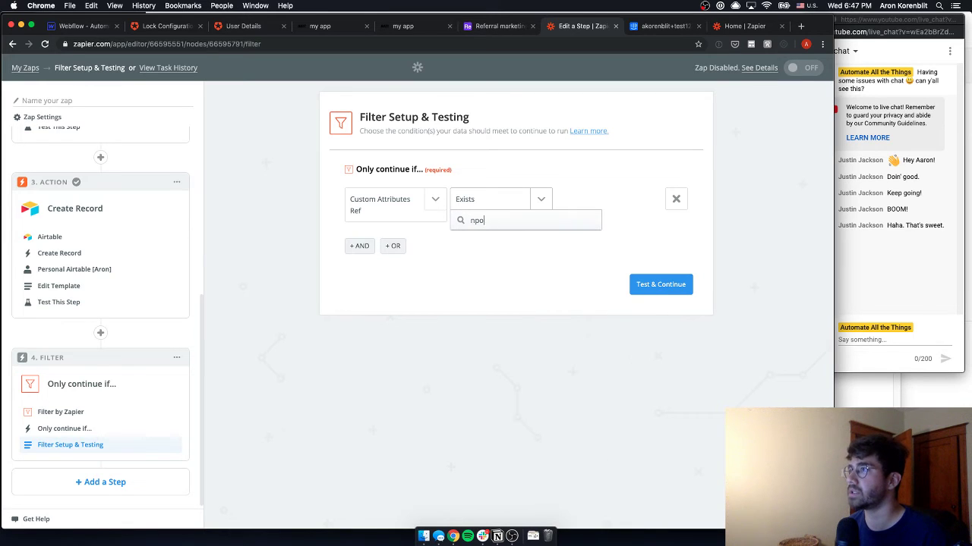
key("BackSpace")
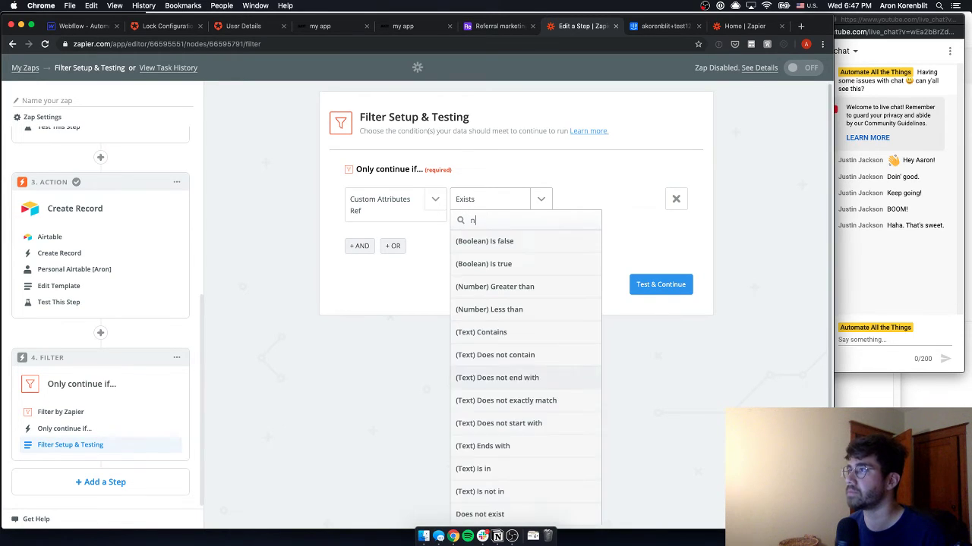
type("o")
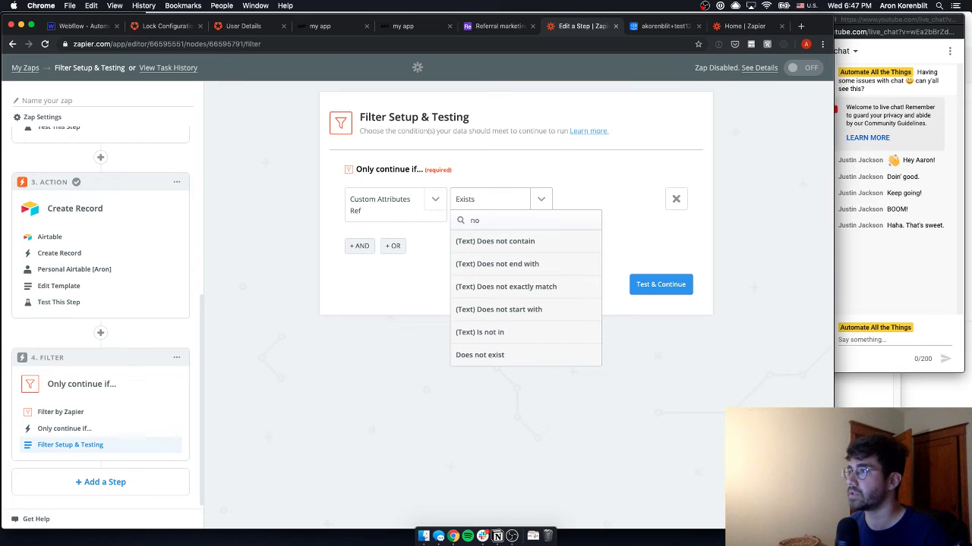
left_click(545, 338)
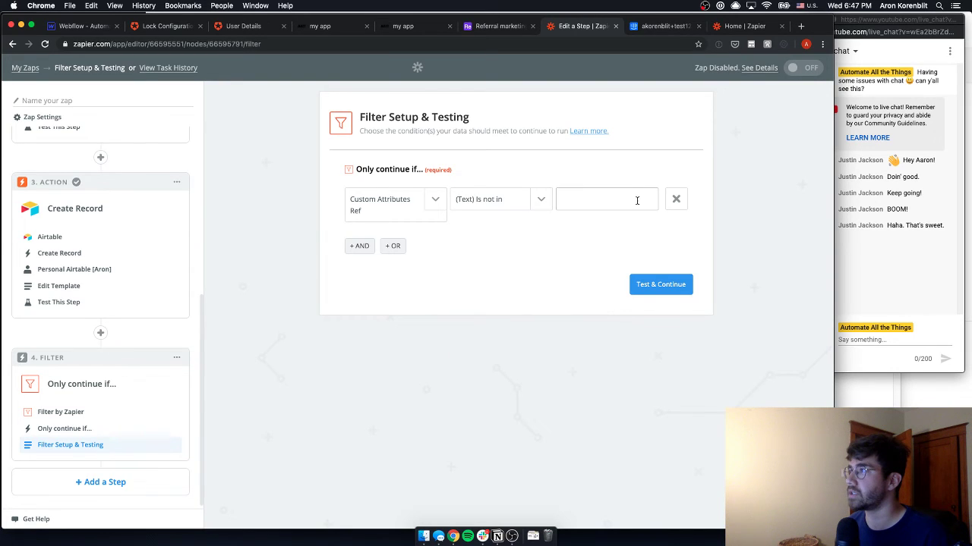
left_click(658, 285)
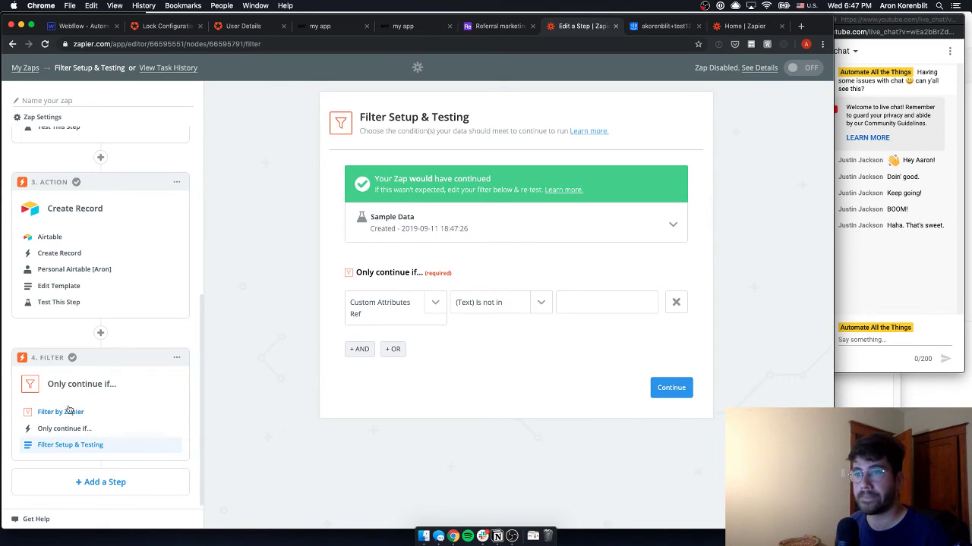
Add a fifth Referrals row in Airtable with a test e-mail address.
left_click(106, 482)
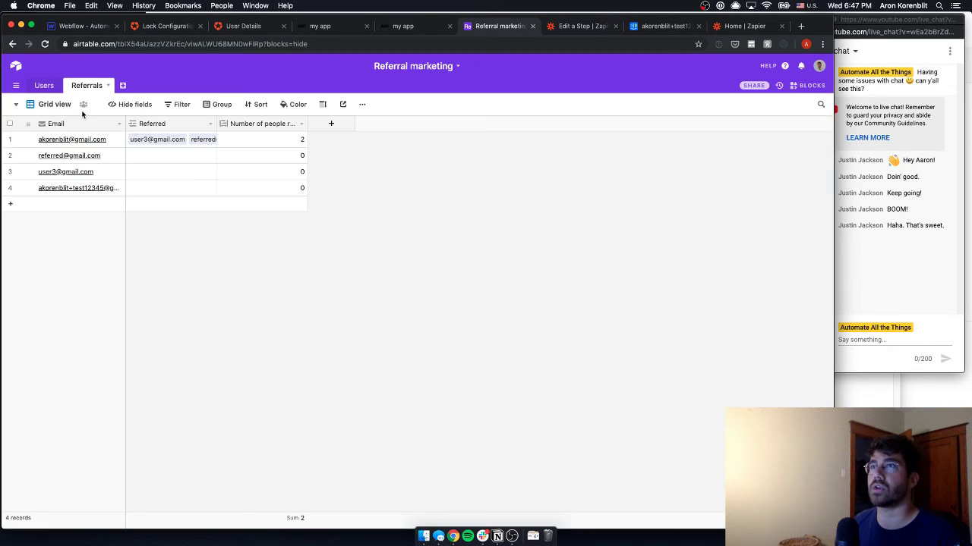
left_click_drag(119, 139, 112, 190)
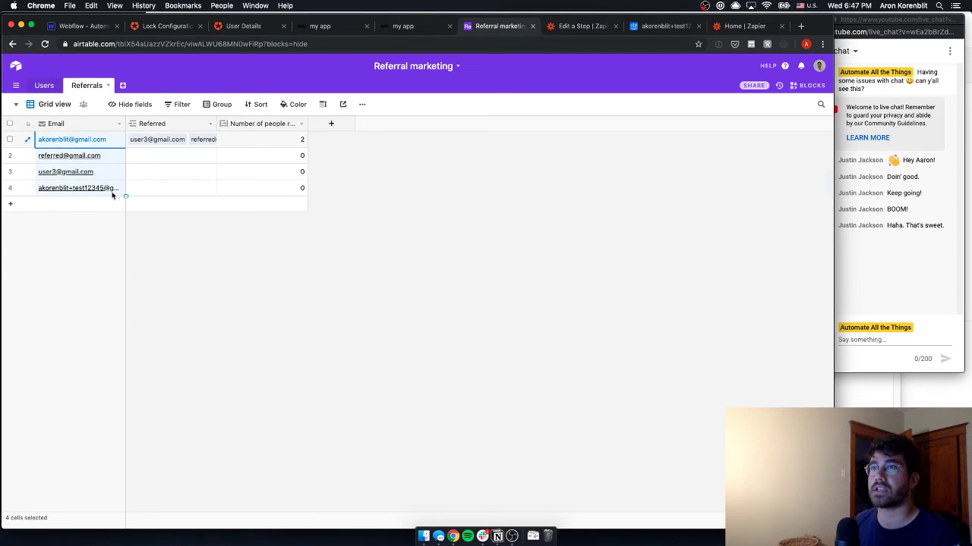
left_click(96, 203)
type("t")
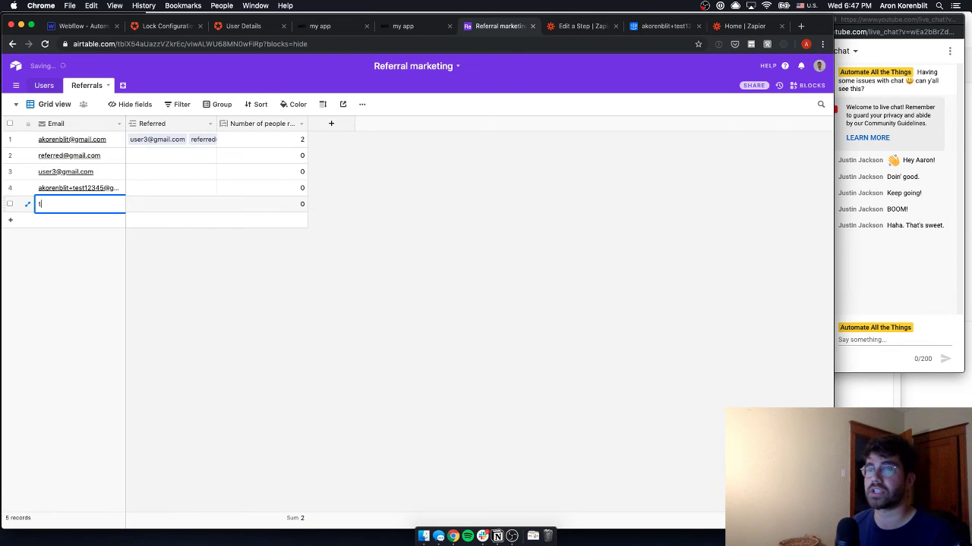
type("est@gmail.com")
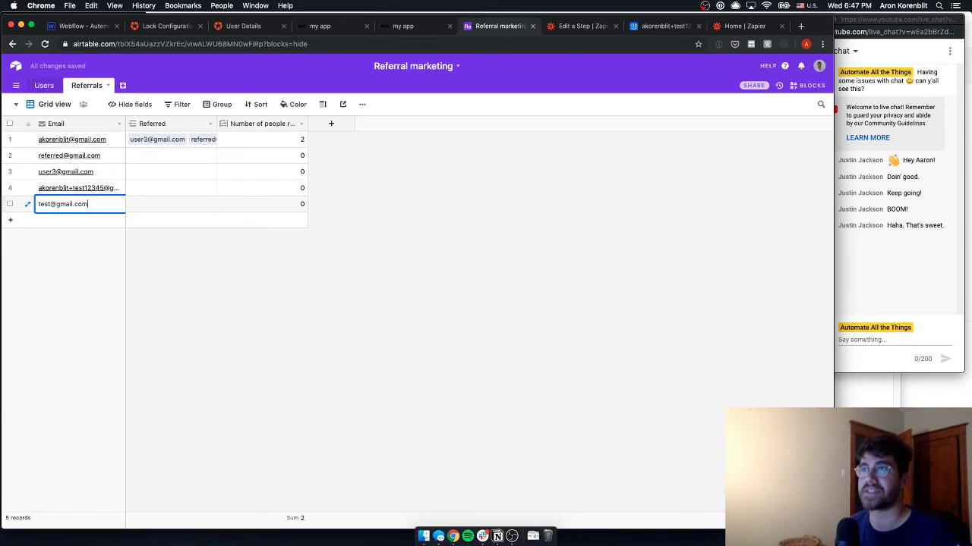
key("Return")
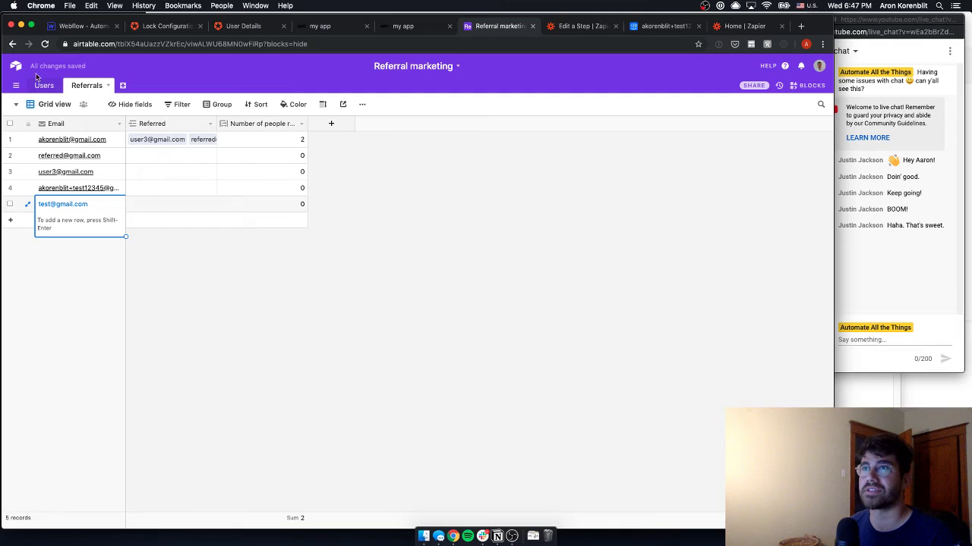
Add a matching test e-mail row to the Users table, then go back to Zapier.
left_click(43, 84)
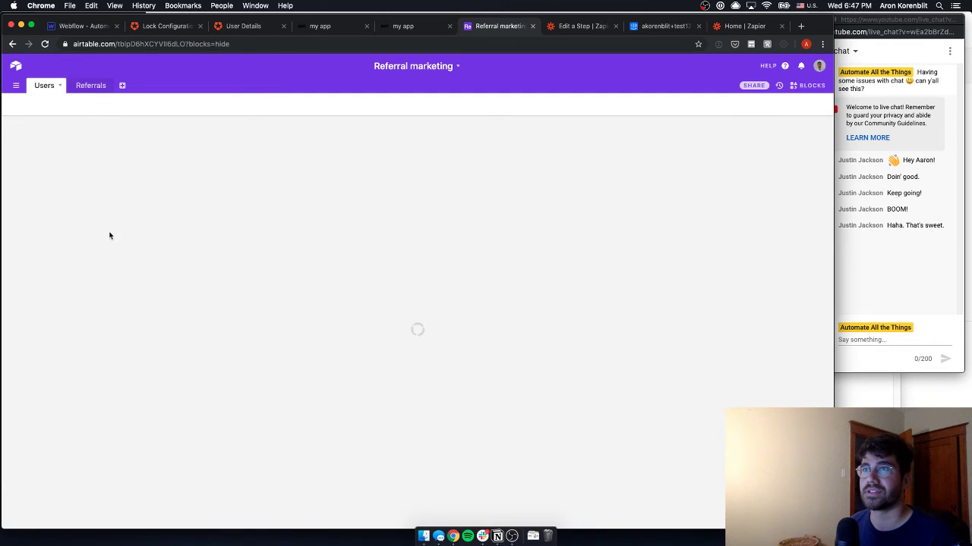
left_click(76, 207)
type("test@gmail.com")
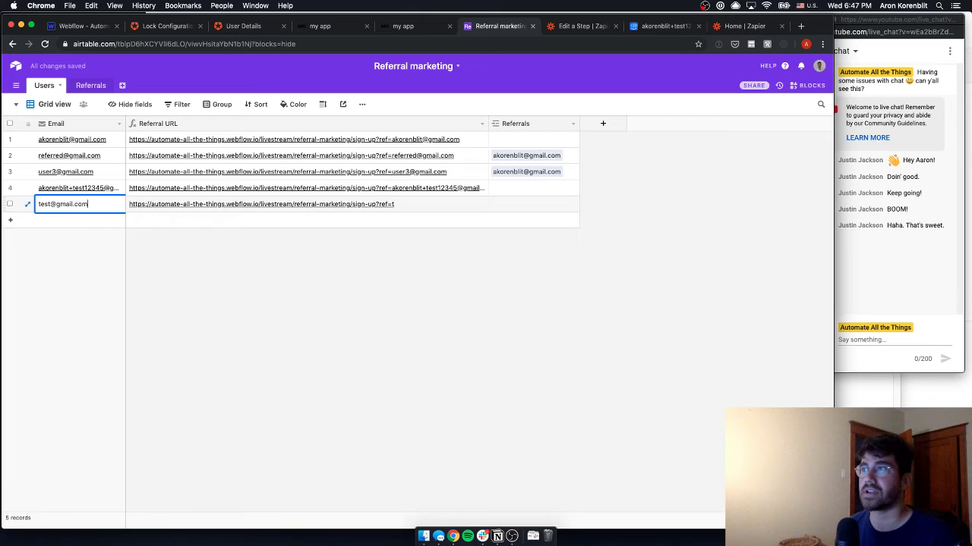
key("Return")
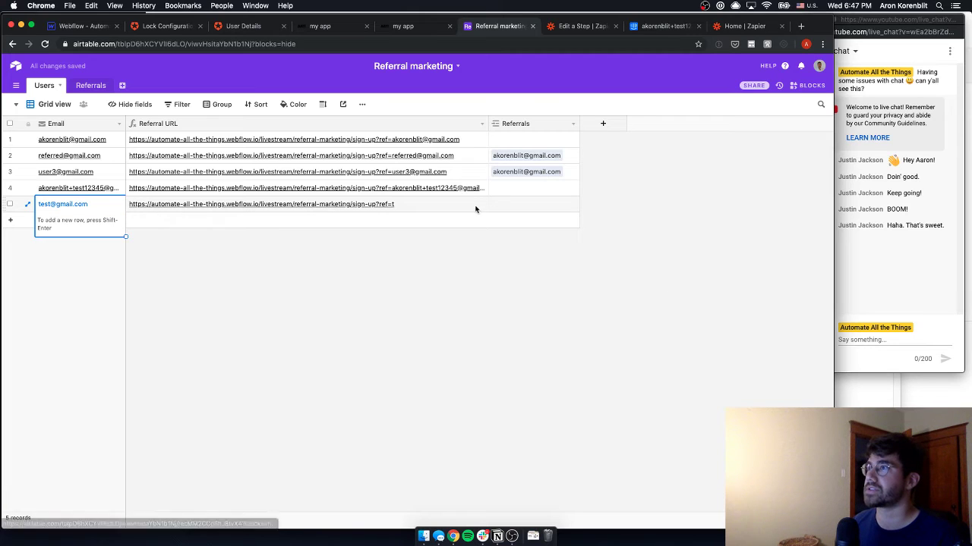
left_click(558, 26)
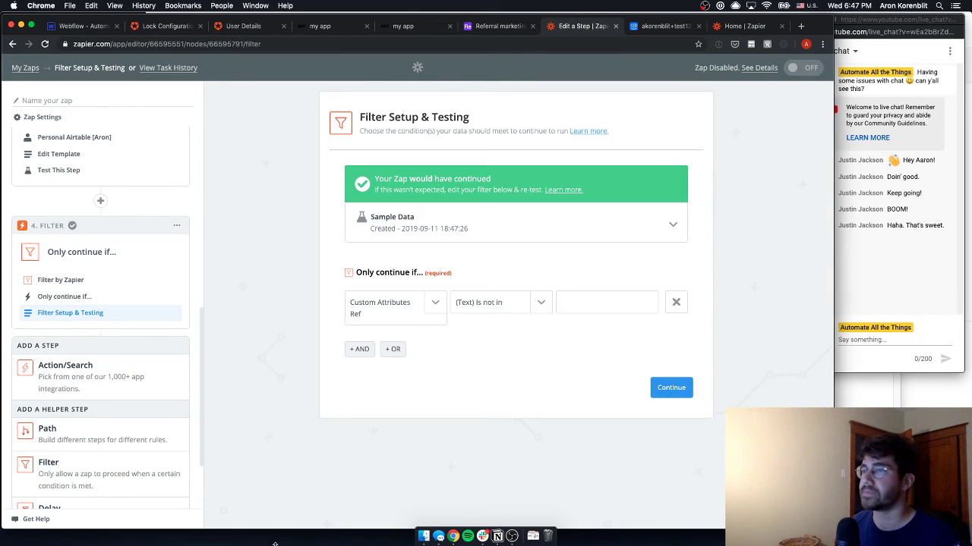
Add a fifth step as an Airtable Find Record search.
scroll(93, 329, "down", 3)
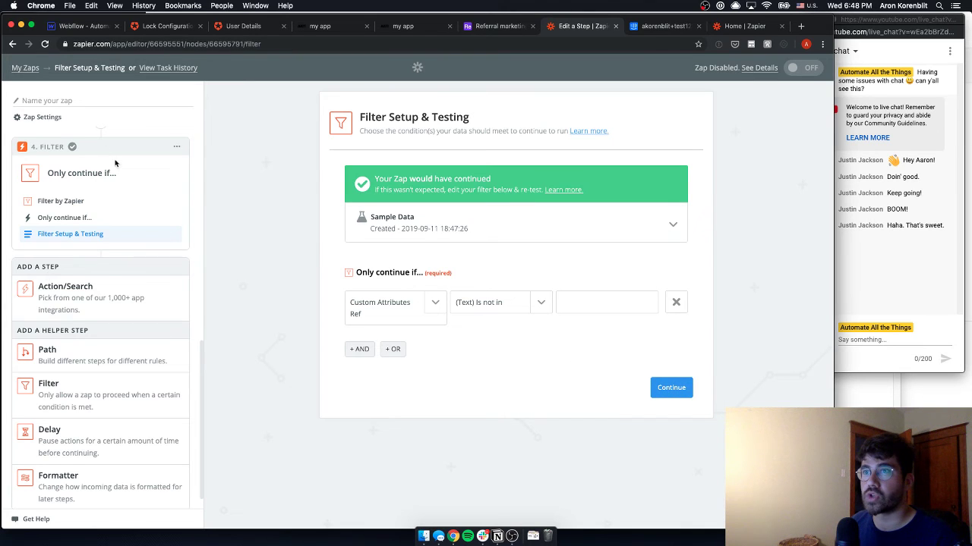
left_click(95, 302)
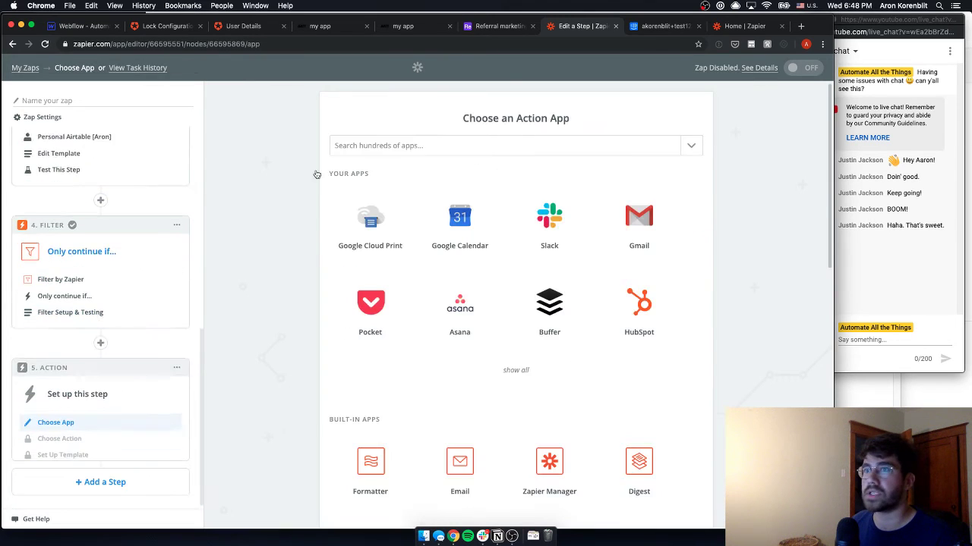
left_click(486, 142)
type("find")
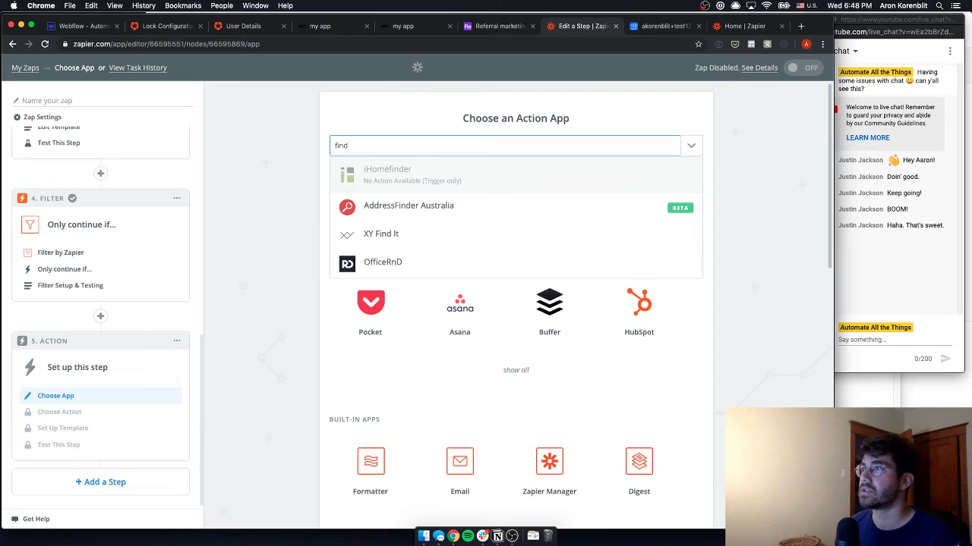
key("super+a")
type("airtabl")
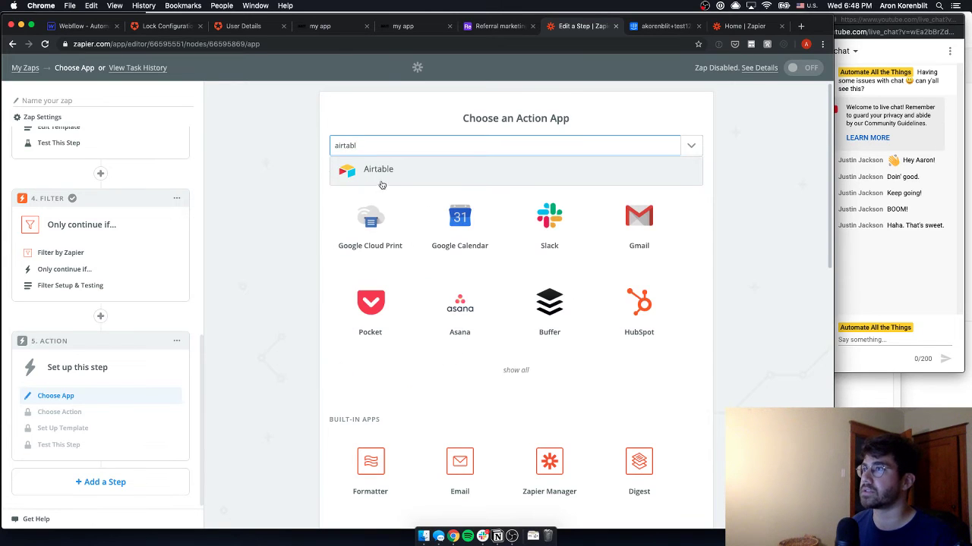
left_click(378, 170)
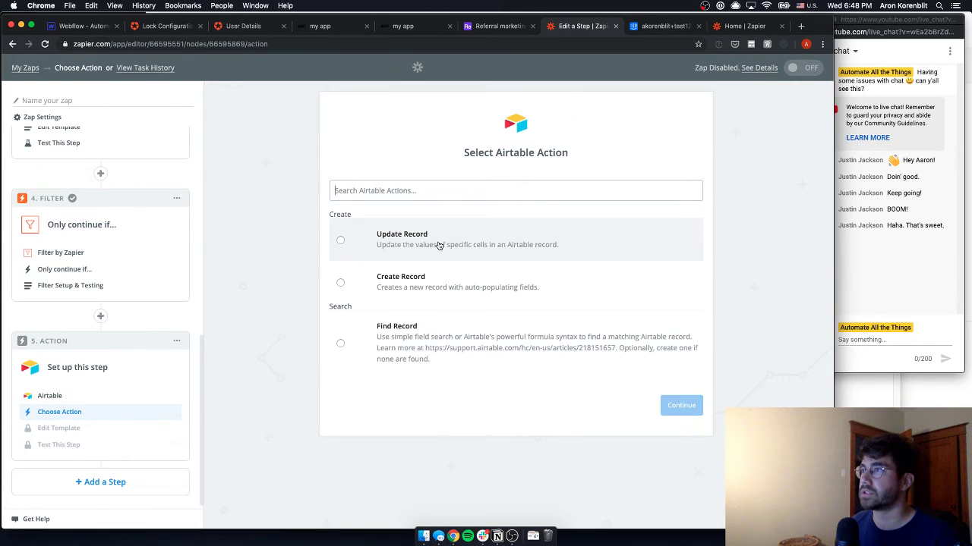
left_click(439, 245)
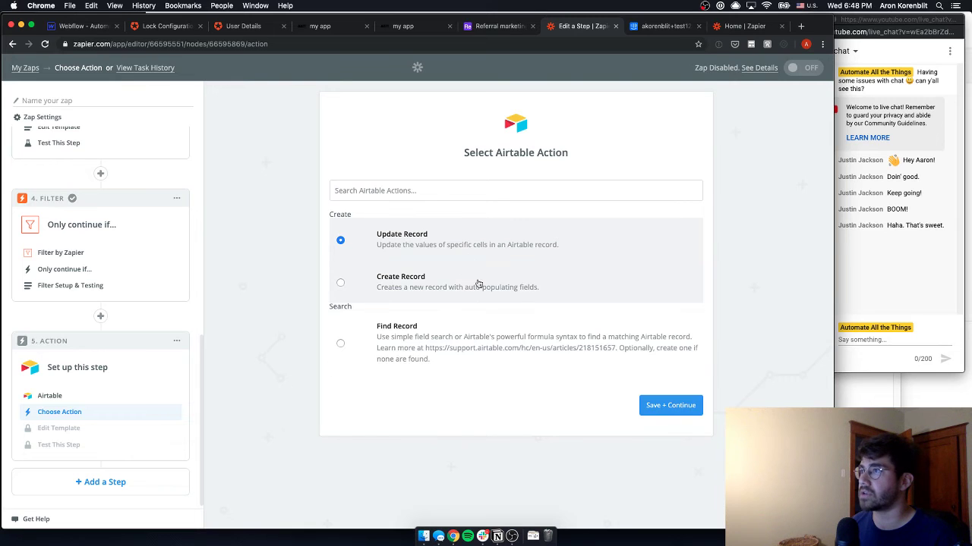
left_click(402, 325)
left_click(687, 410)
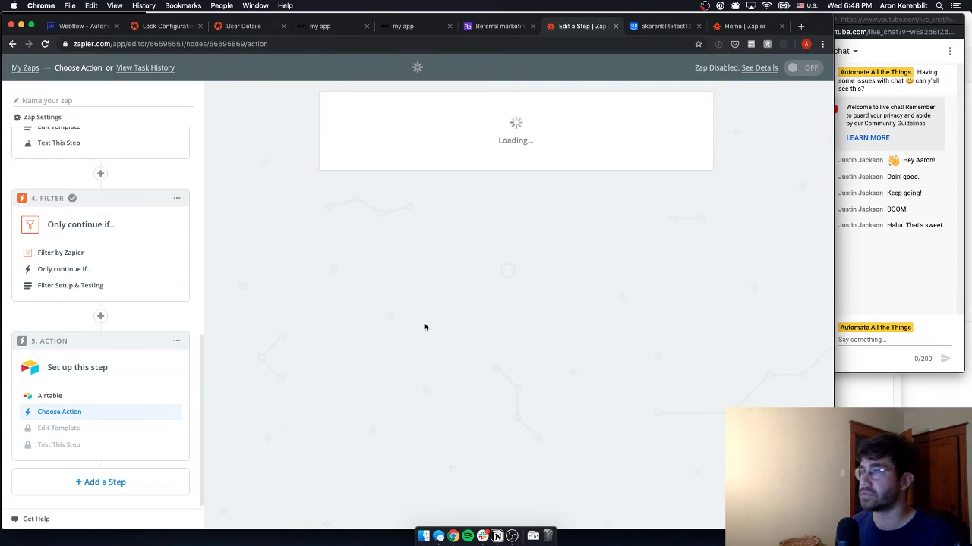
Connect the search step to the personal Airtable account and continue.
scroll(431, 370, "down", 1)
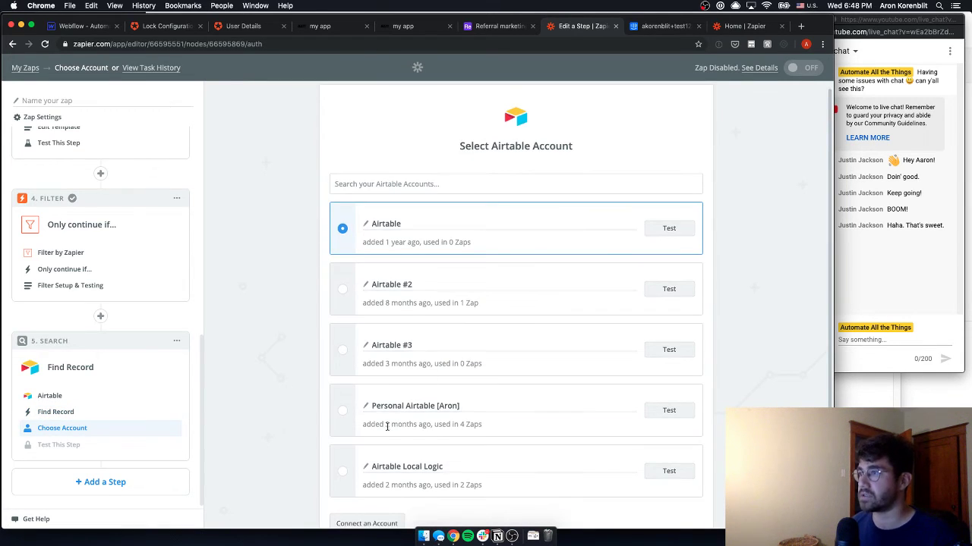
left_click(343, 411)
scroll(664, 410, "down", 3)
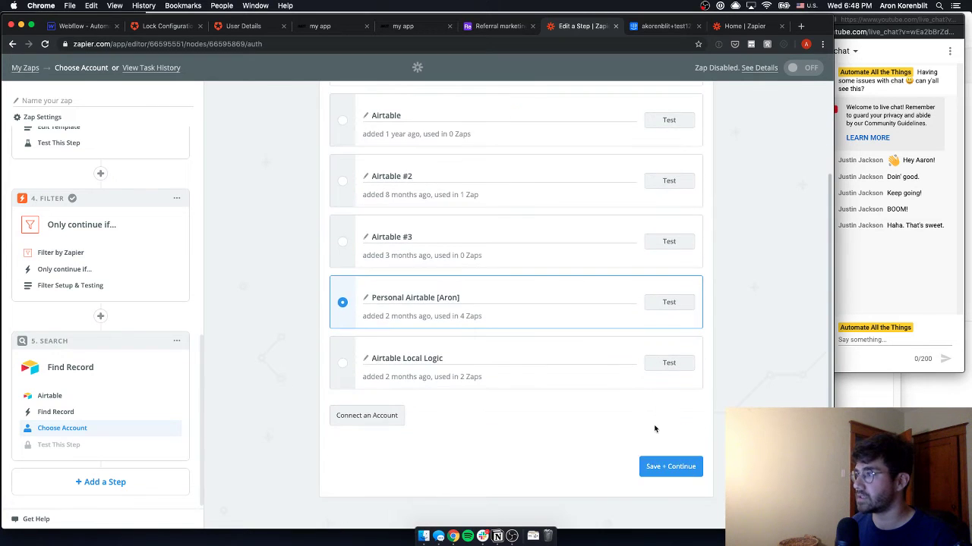
left_click(668, 466)
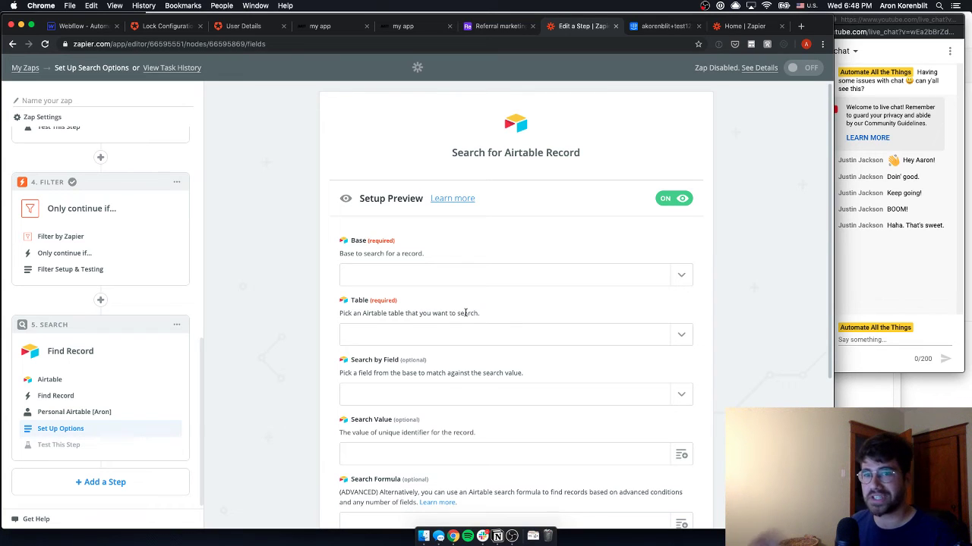
Point Find Record at the Referral marketing base's Referrals table.
left_click(456, 281)
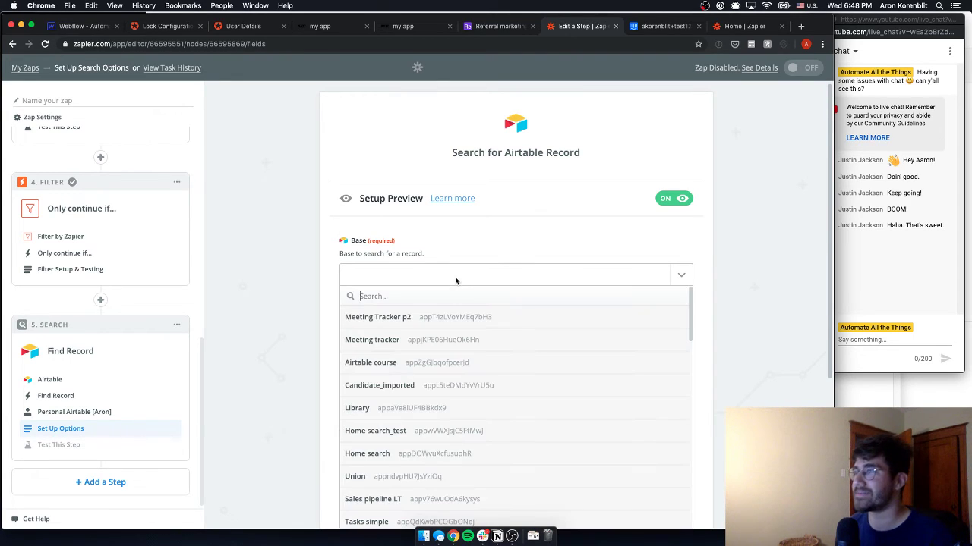
type("referr")
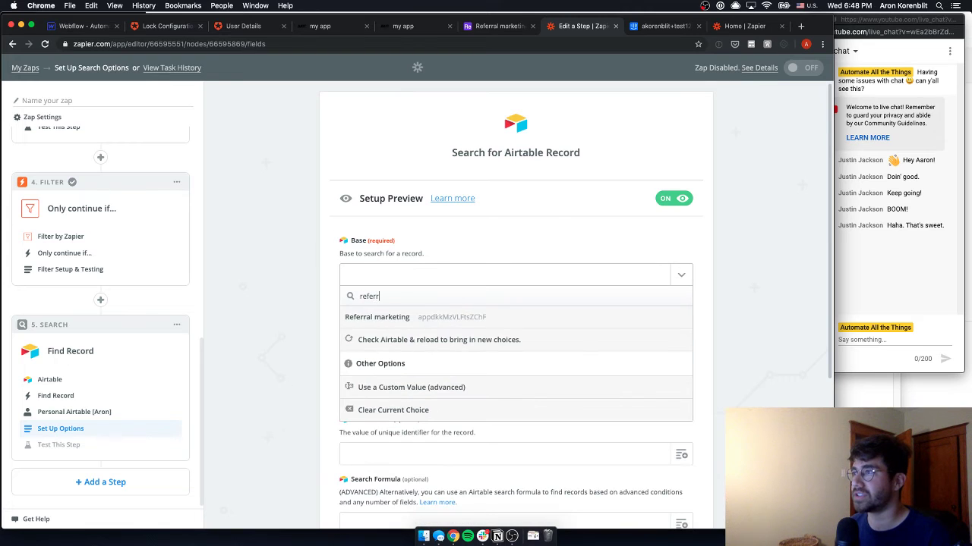
left_click(478, 314)
scroll(474, 303, "down", 1)
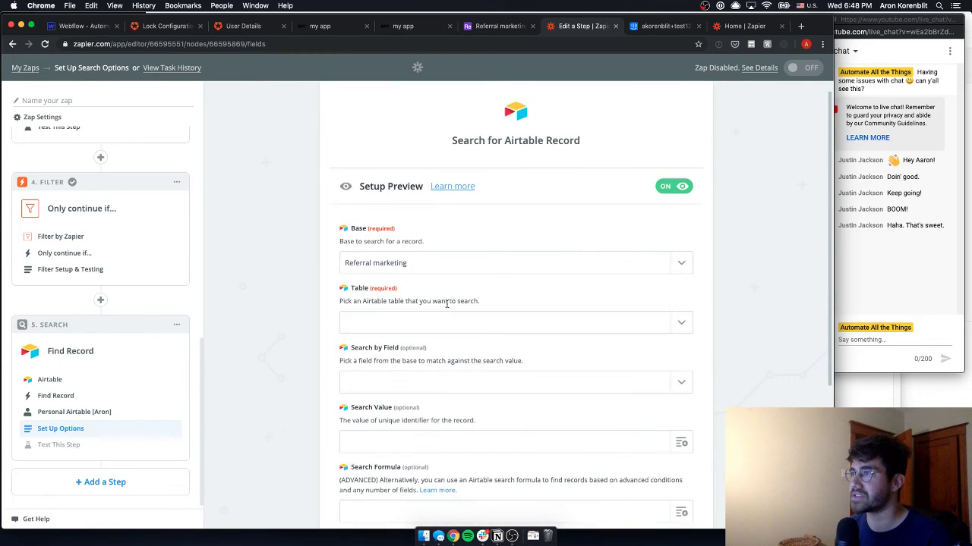
left_click(556, 315)
type("re")
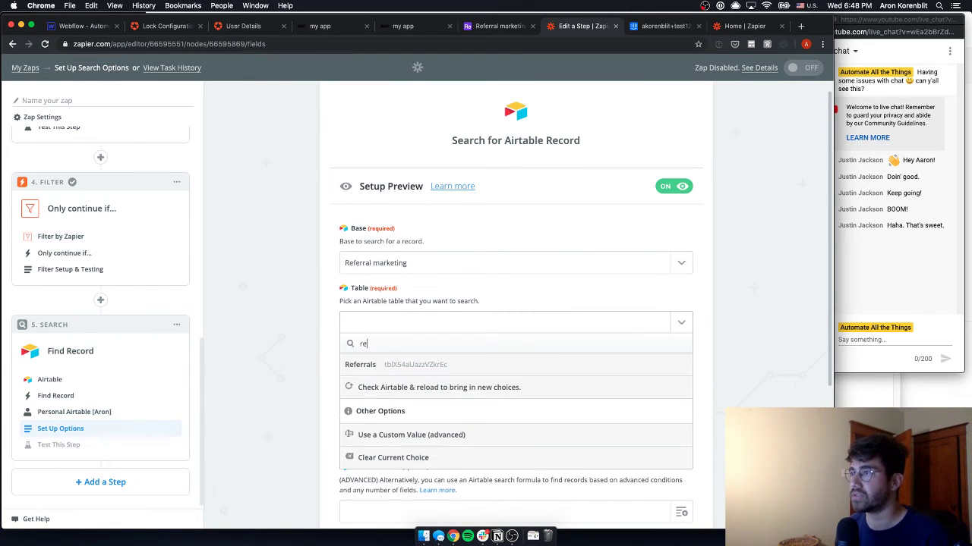
type("e")
left_click(486, 364)
scroll(455, 304, "down", 1)
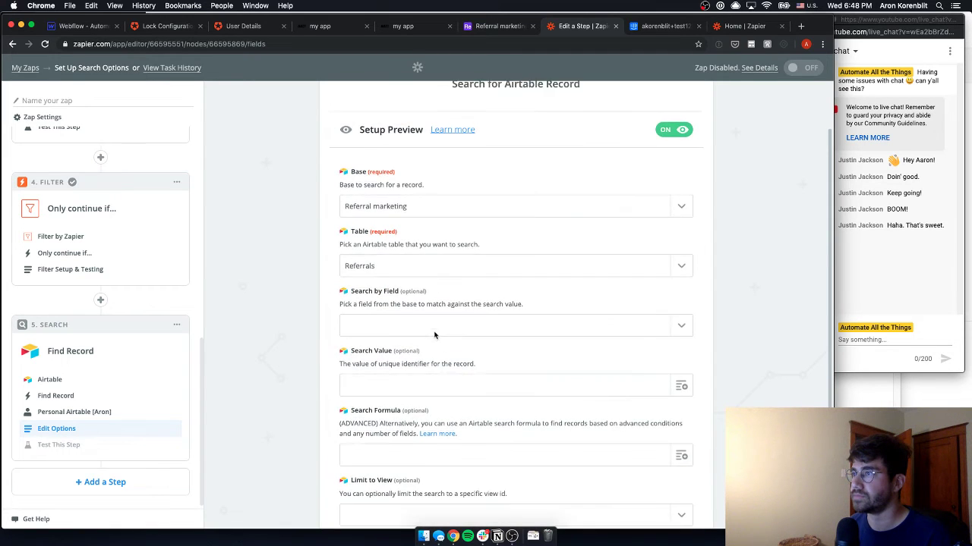
Search by the Email field using Step 1's Custom Attributes Ref as value, then continue.
left_click(433, 340)
left_click(406, 386)
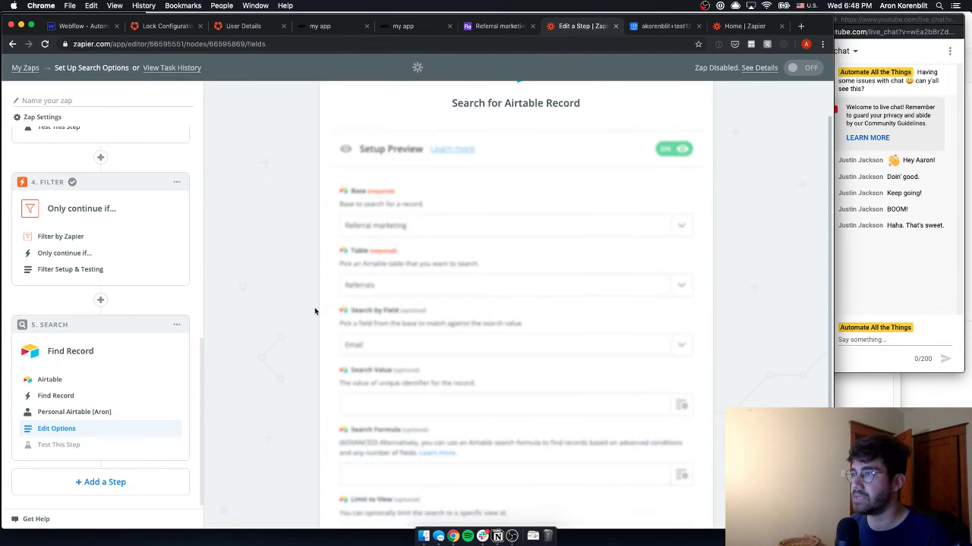
scroll(389, 381, "down", 1)
left_click(681, 379)
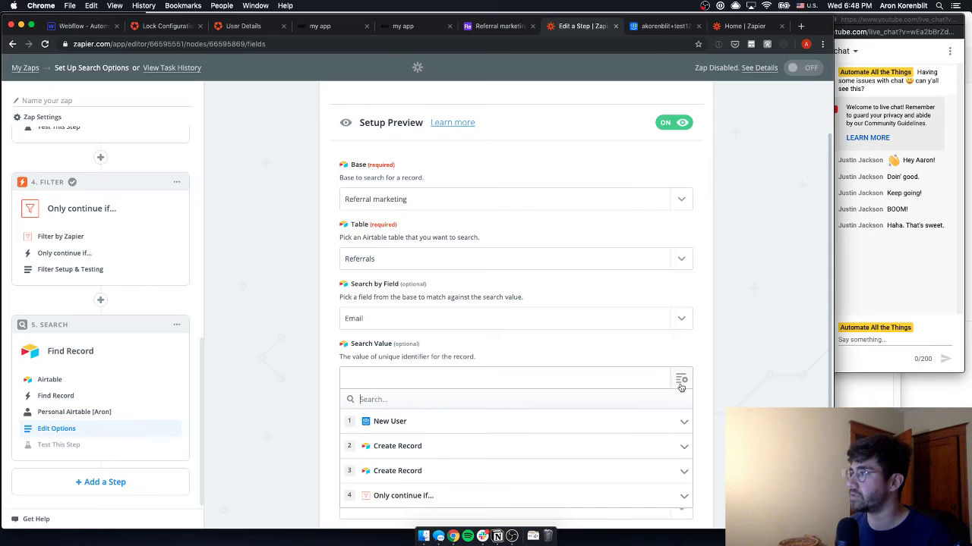
type("ref")
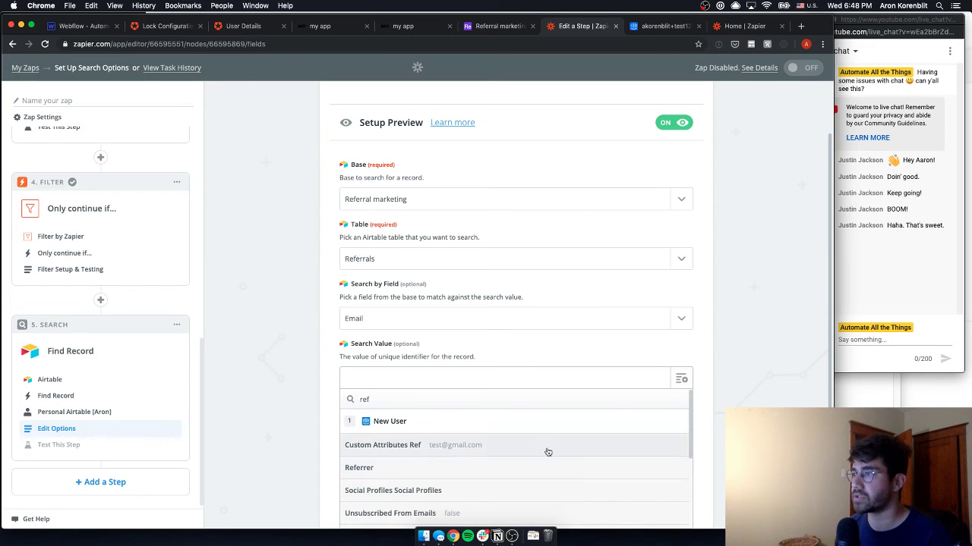
left_click(546, 450)
scroll(372, 327, "down", 2)
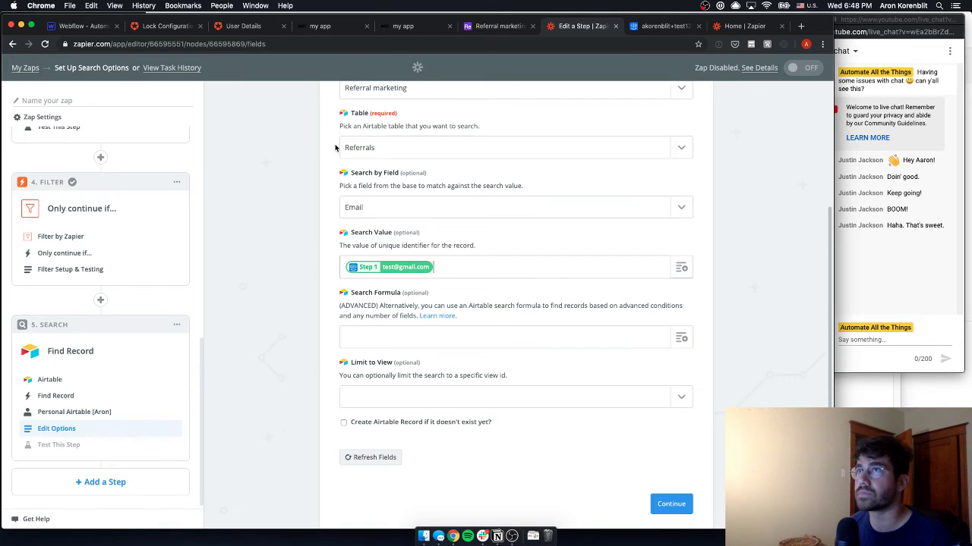
scroll(489, 370, "down", 1)
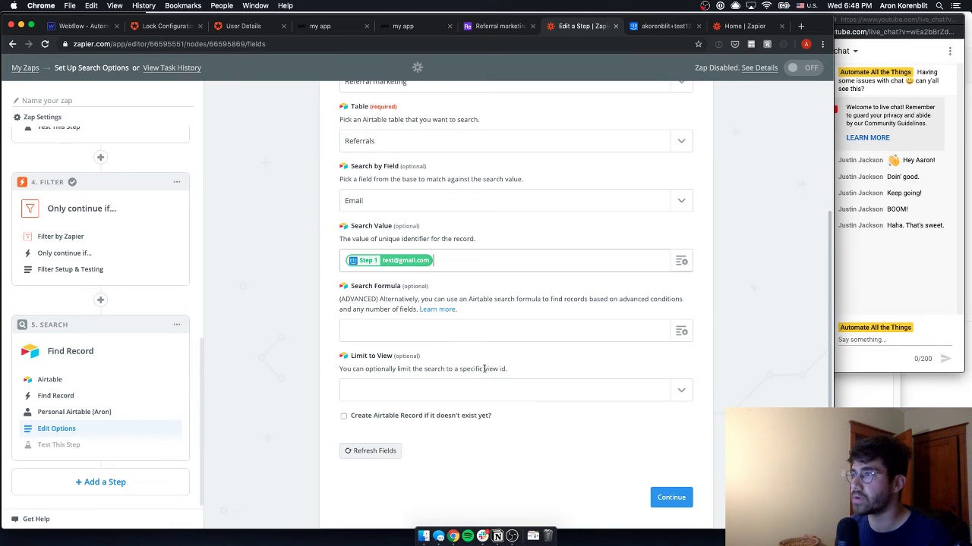
left_click(671, 497)
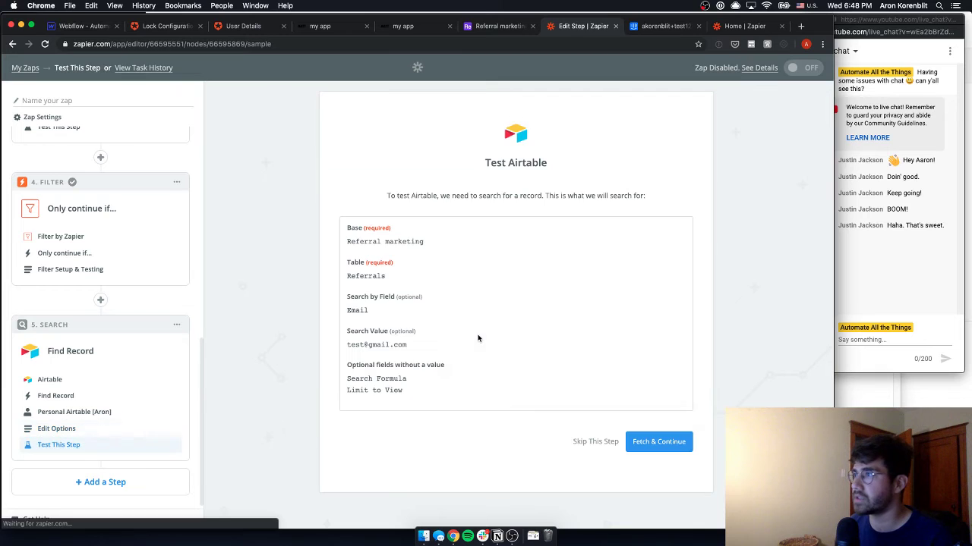
Test the search, revealing the found Referrals record with 0 people referred.
left_click(651, 448)
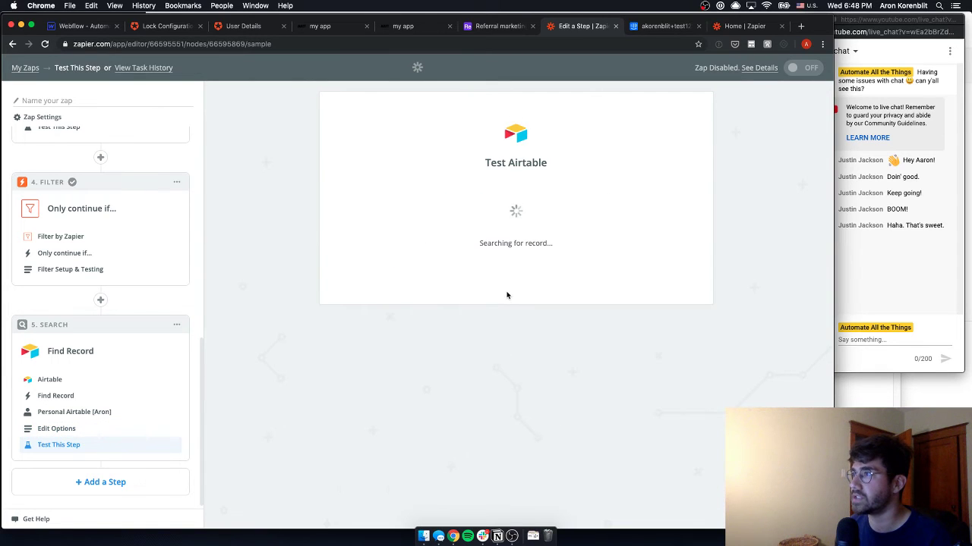
left_click(497, 231)
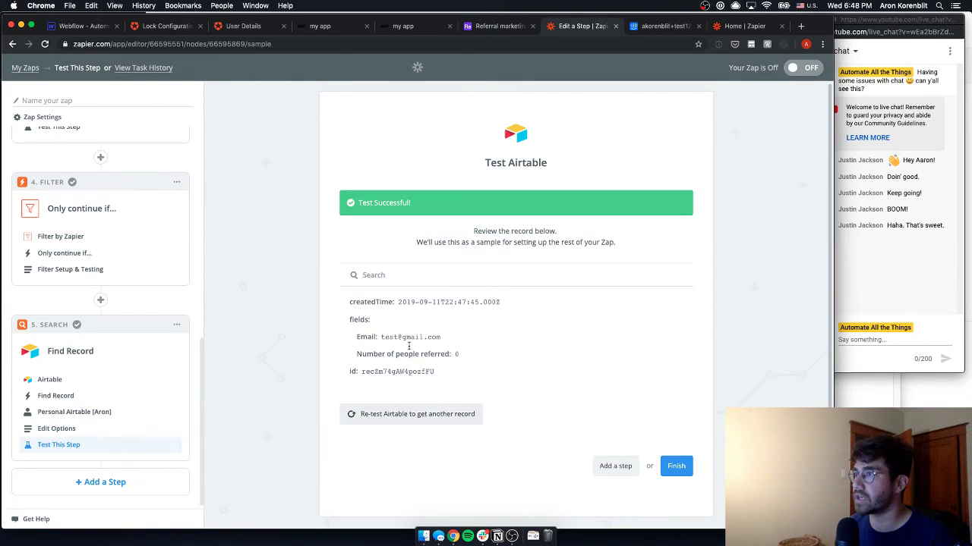
left_click_drag(381, 340, 465, 341)
left_click(461, 180)
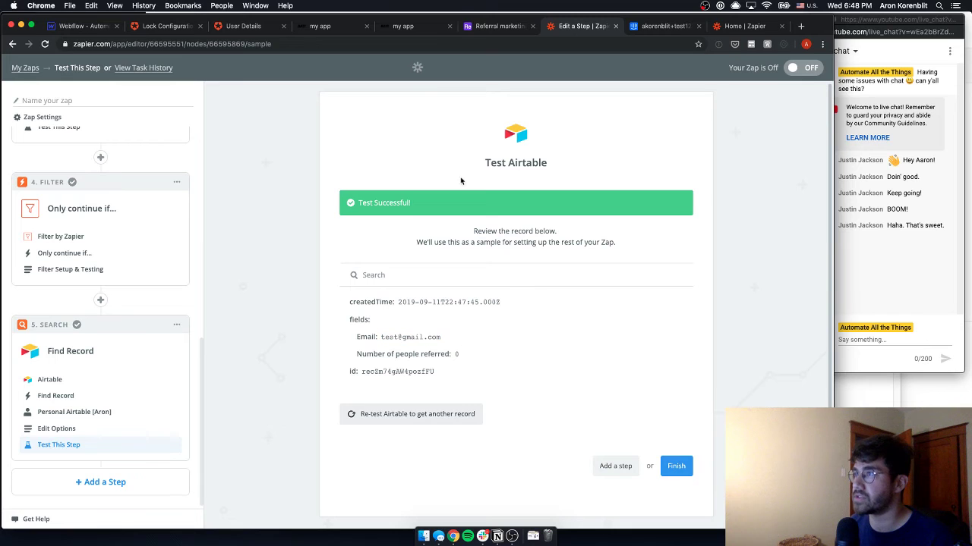
Compare the found record's id with the record in Airtable, then finish the search step.
left_click(478, 27)
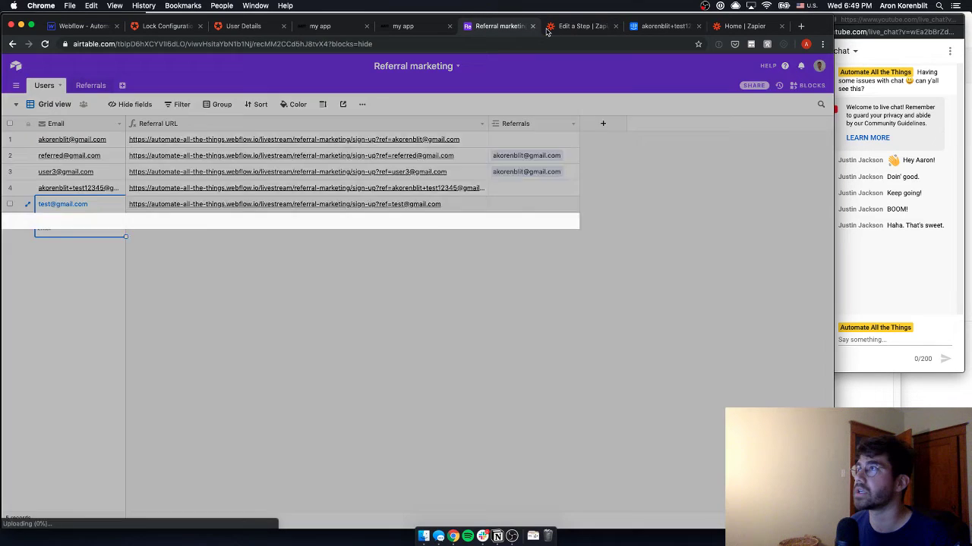
left_click(553, 29)
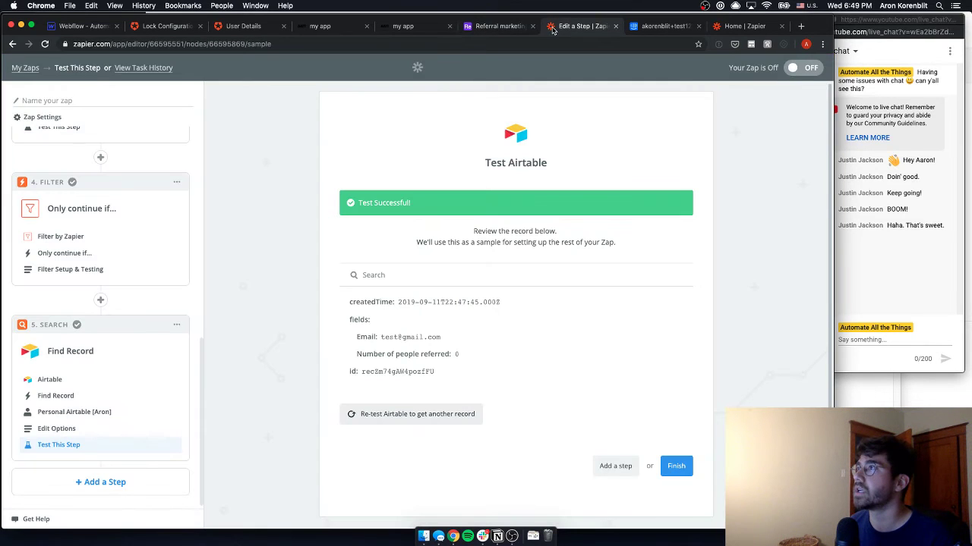
double_click(395, 372)
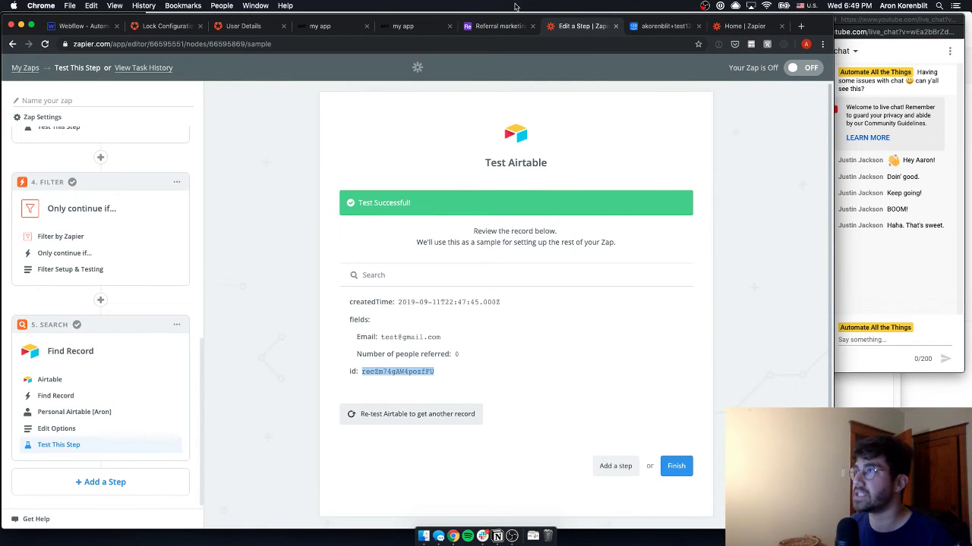
left_click(497, 26)
double_click(274, 44)
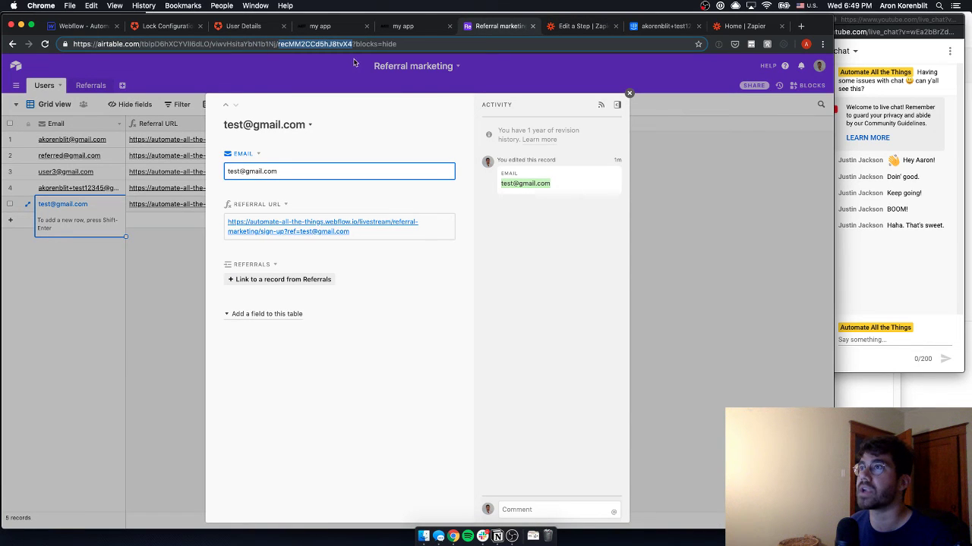
left_click(550, 29)
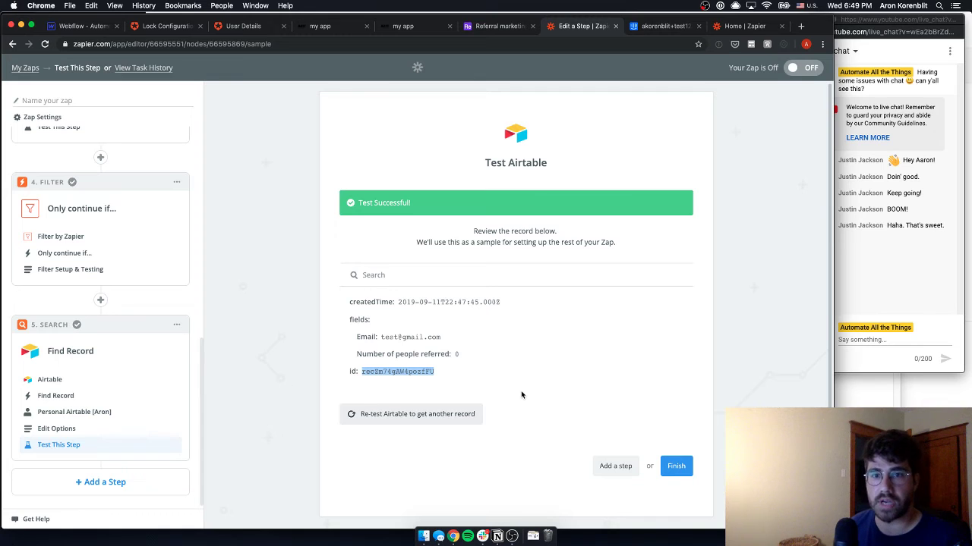
left_click(683, 467)
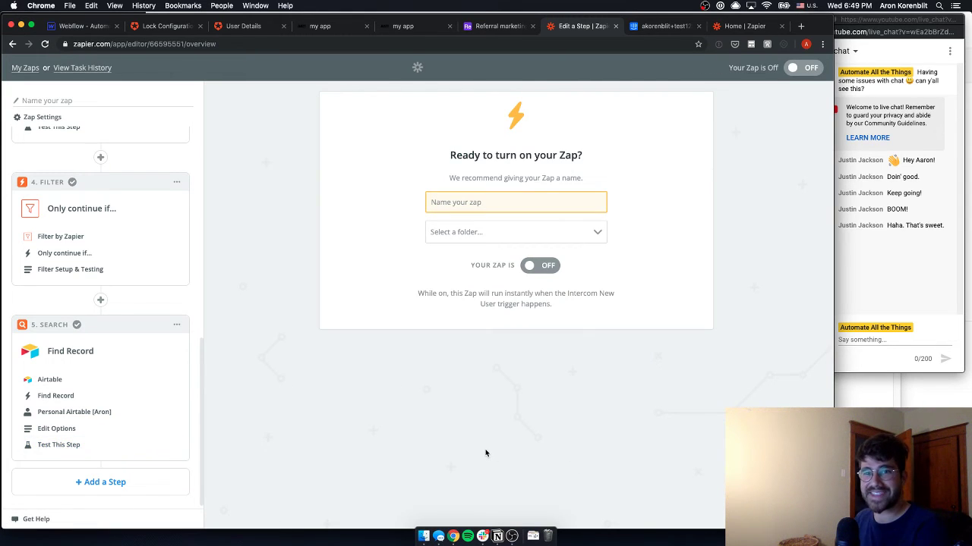
Add a sixth step: Airtable Update Record using the personal Airtable account.
left_click(478, 194)
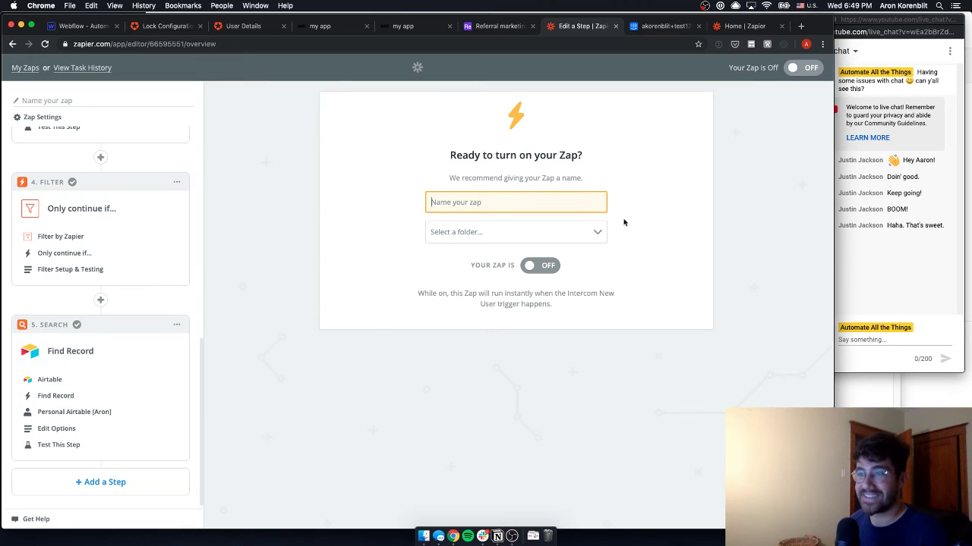
left_click(88, 484)
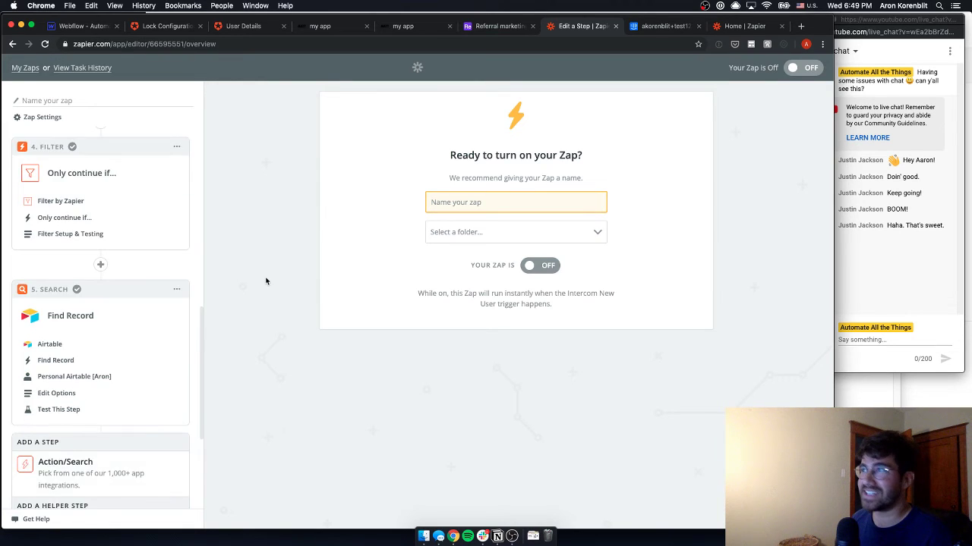
scroll(132, 409, "down", 3)
left_click(105, 356)
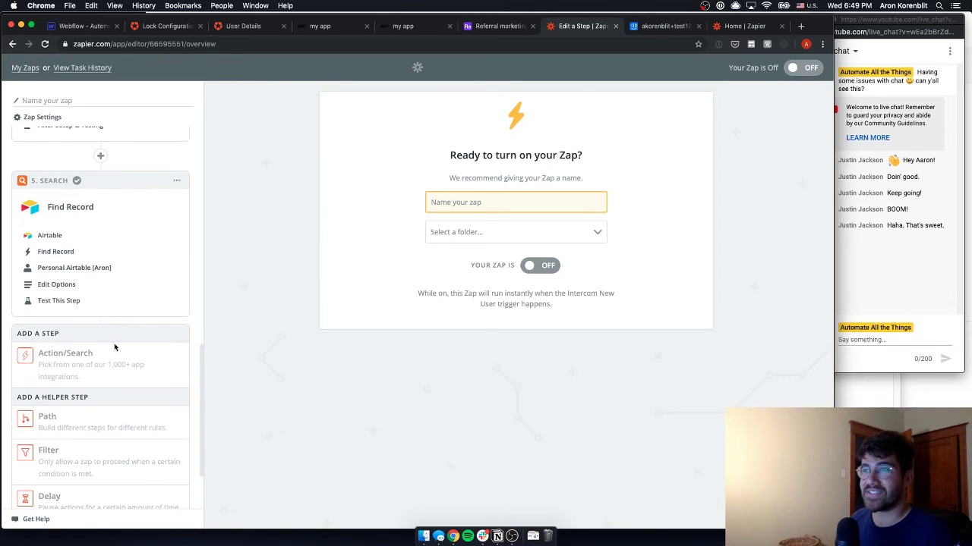
left_click(431, 152)
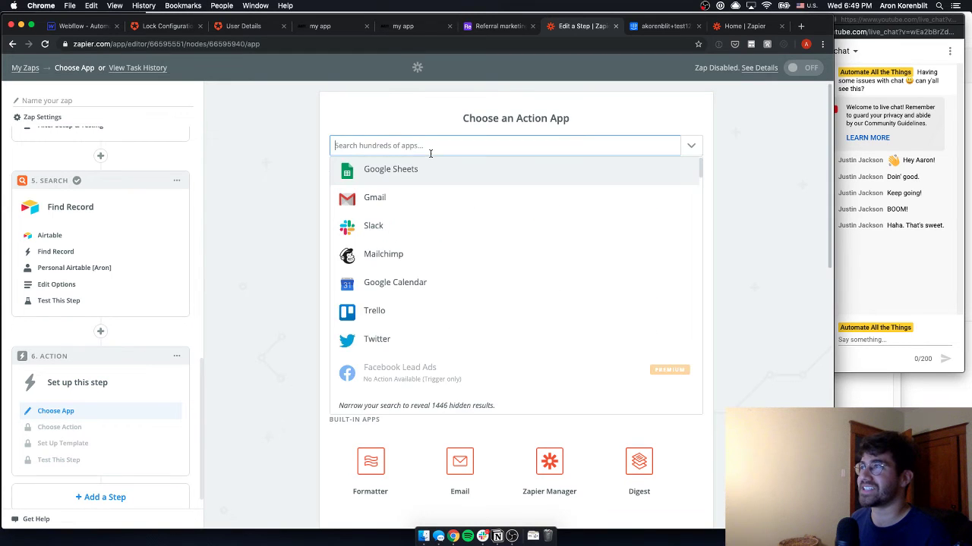
type("airtable")
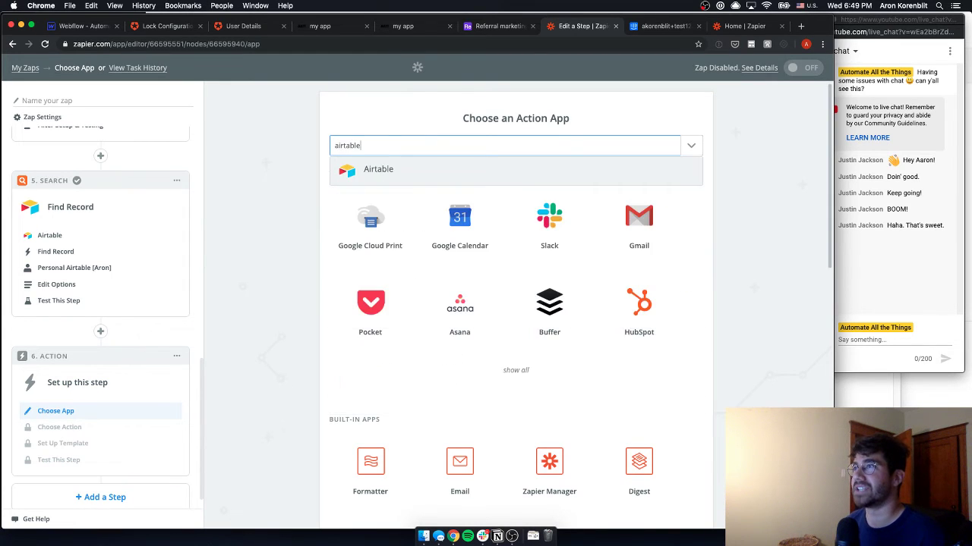
key("Return")
left_click(451, 250)
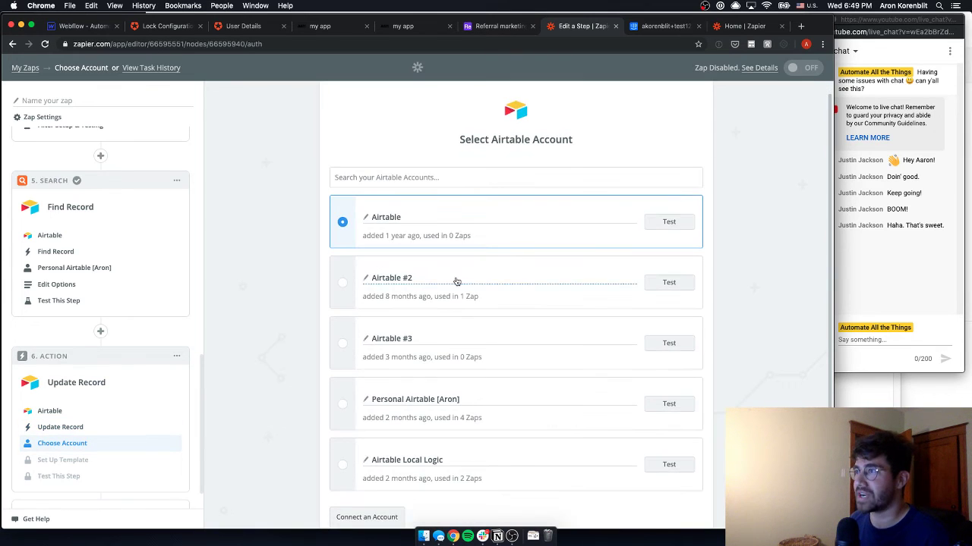
left_click(343, 405)
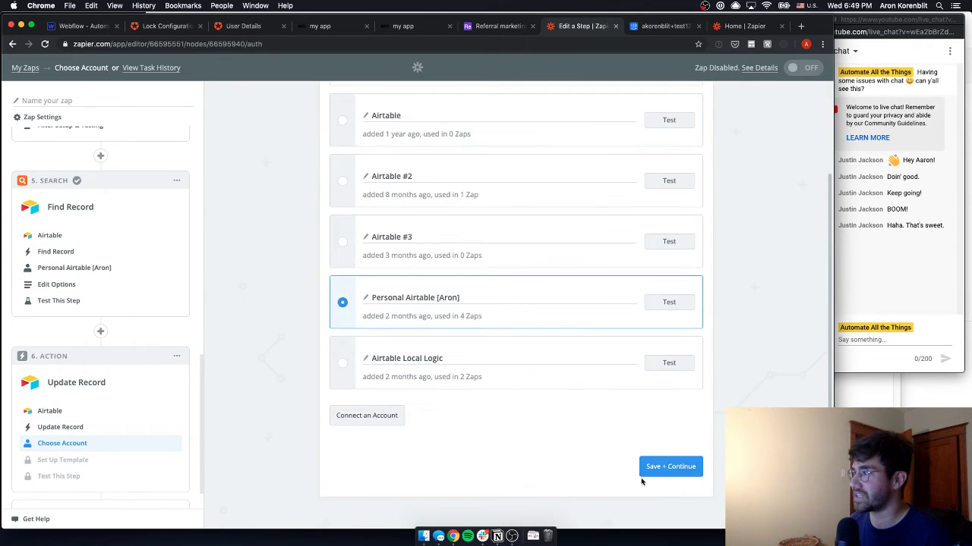
left_click(670, 464)
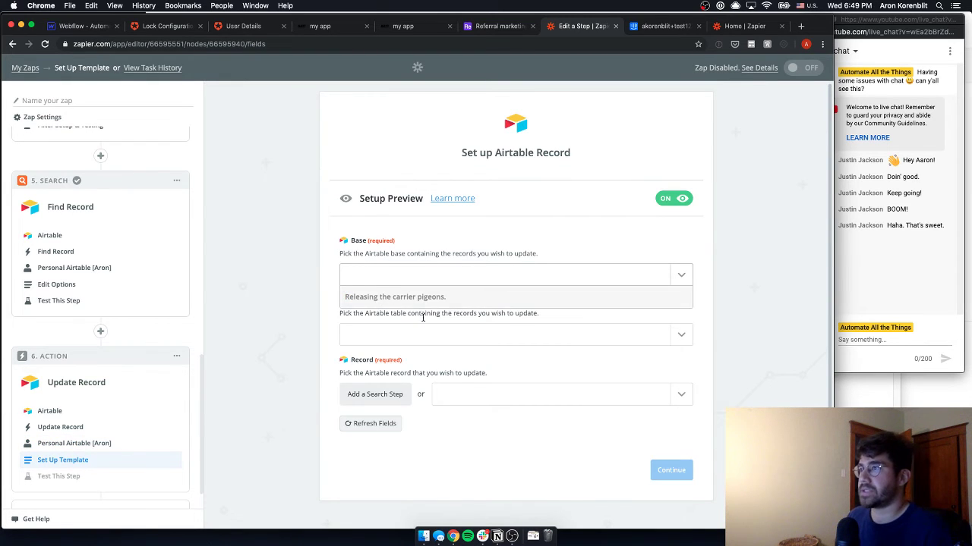
Target Referral marketing's Referrals table, using Step 5's found record ID as a custom value.
type("r")
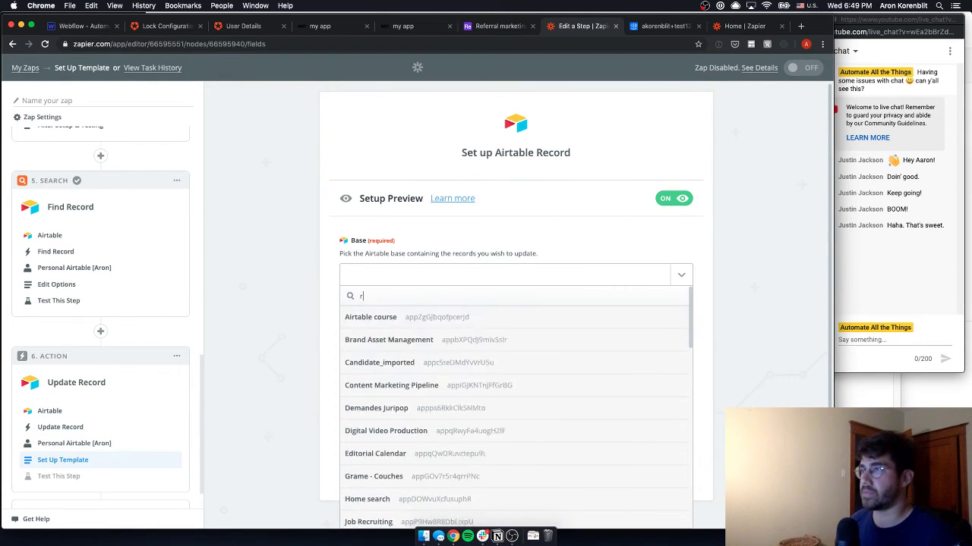
type("eferr")
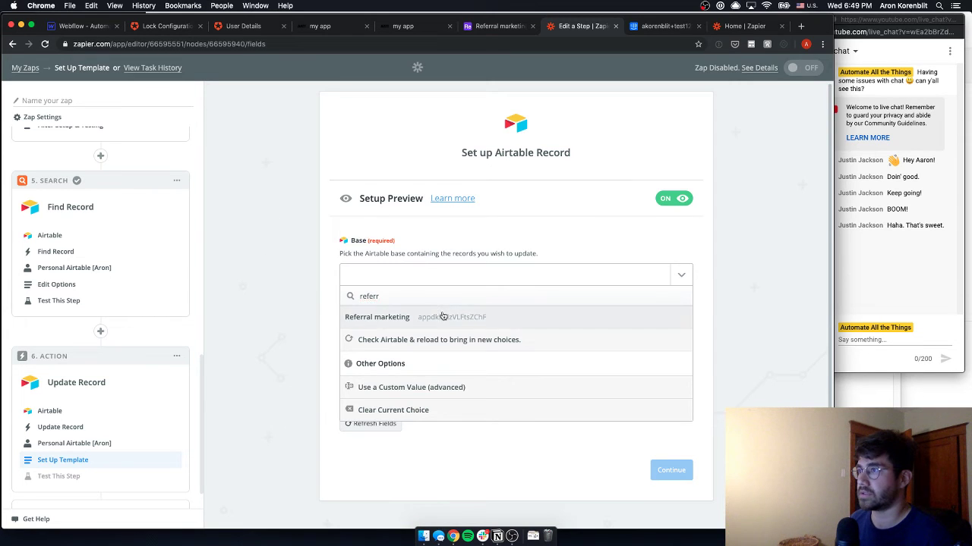
left_click(443, 318)
left_click(441, 338)
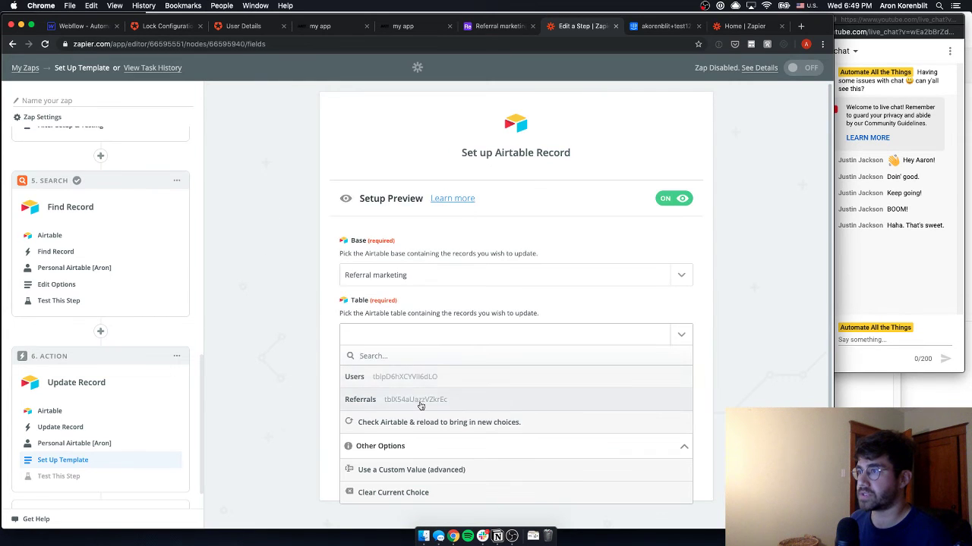
left_click(418, 399)
left_click(468, 393)
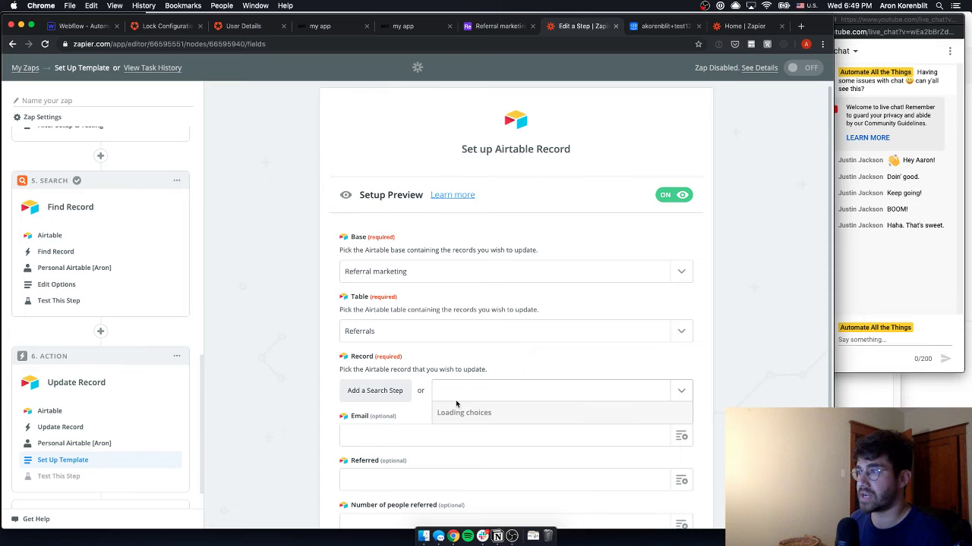
scroll(293, 380, "down", 3)
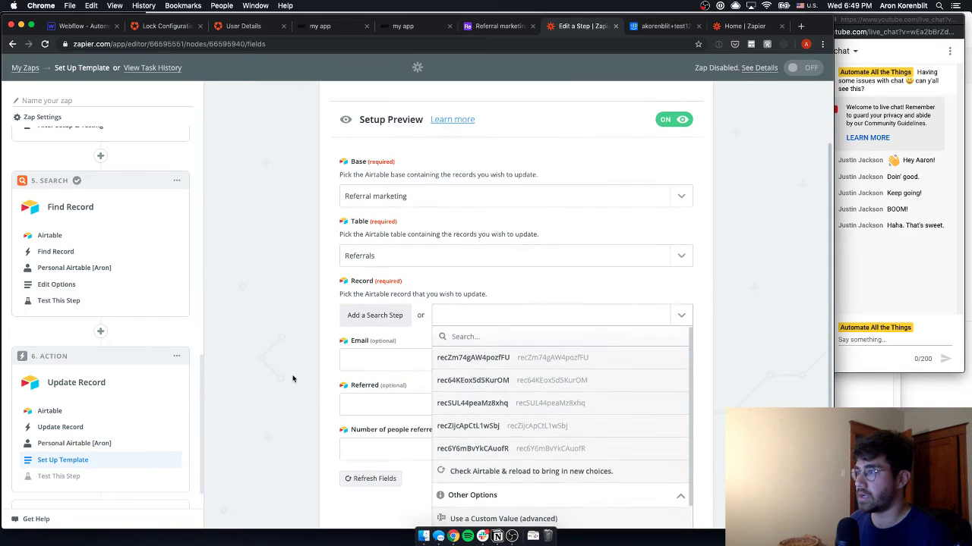
left_click(514, 493)
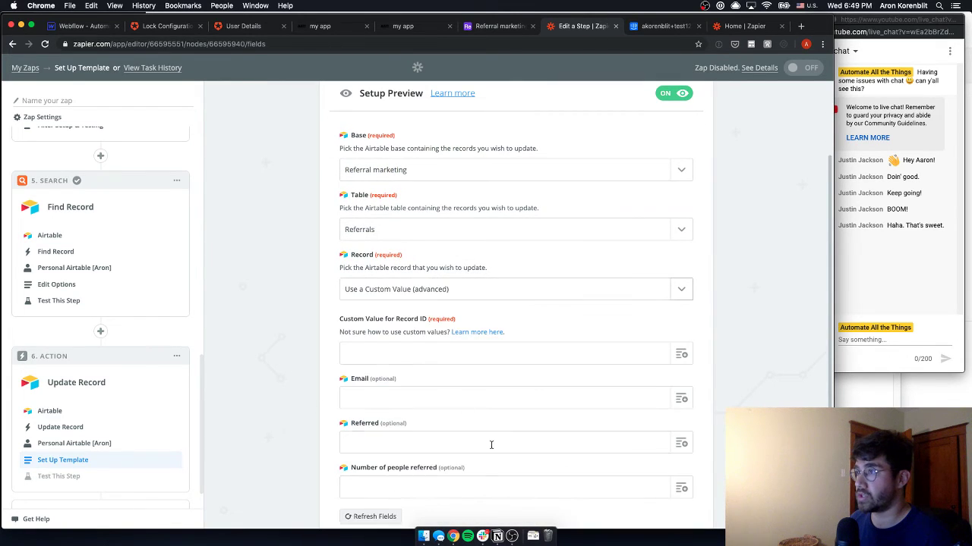
left_click(685, 362)
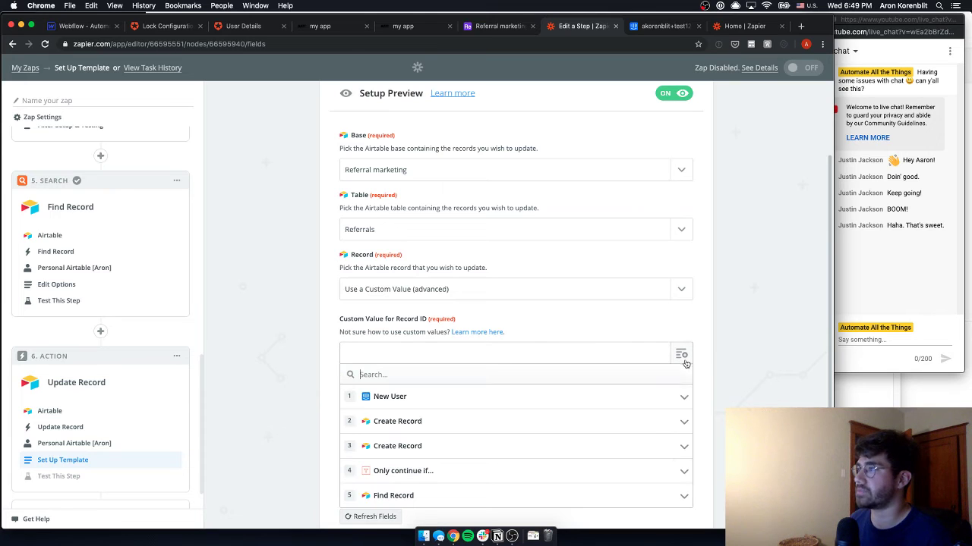
left_click(392, 495)
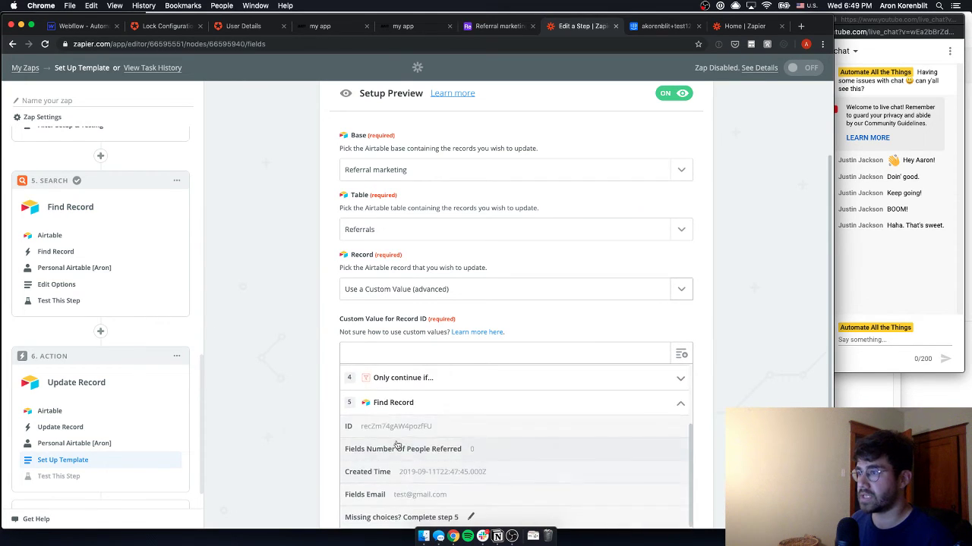
left_click(390, 422)
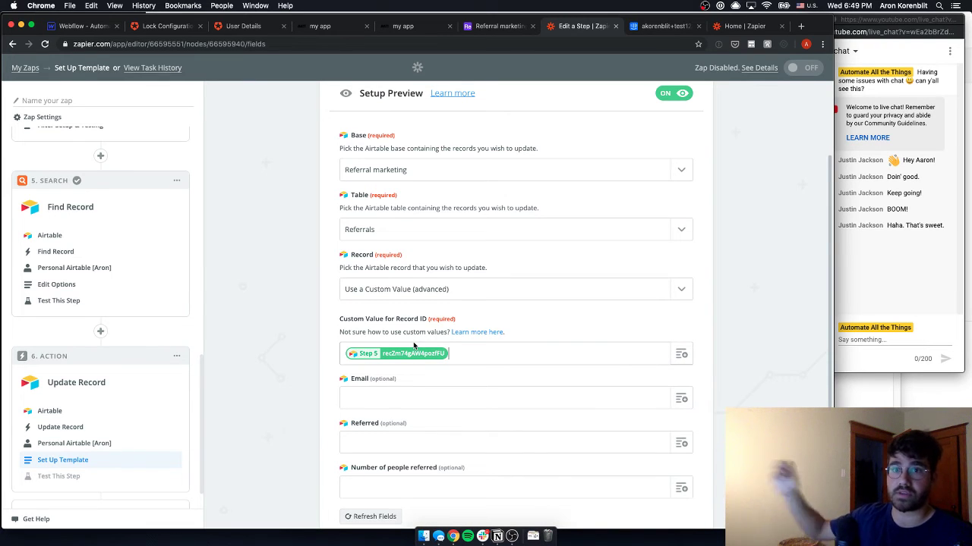
scroll(416, 346, "down", 1)
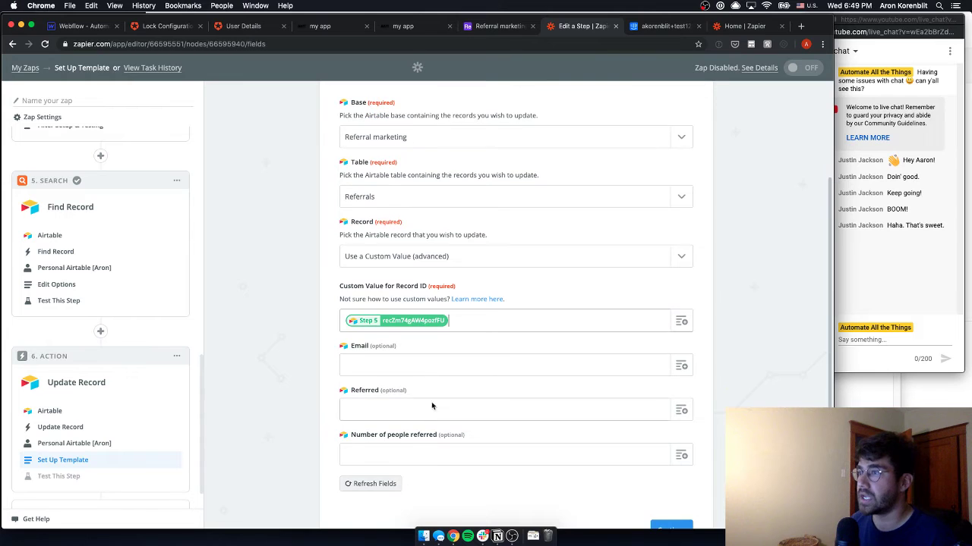
left_click(419, 406)
Map the New User's custom ref attribute into the Referred field.
left_click(665, 413)
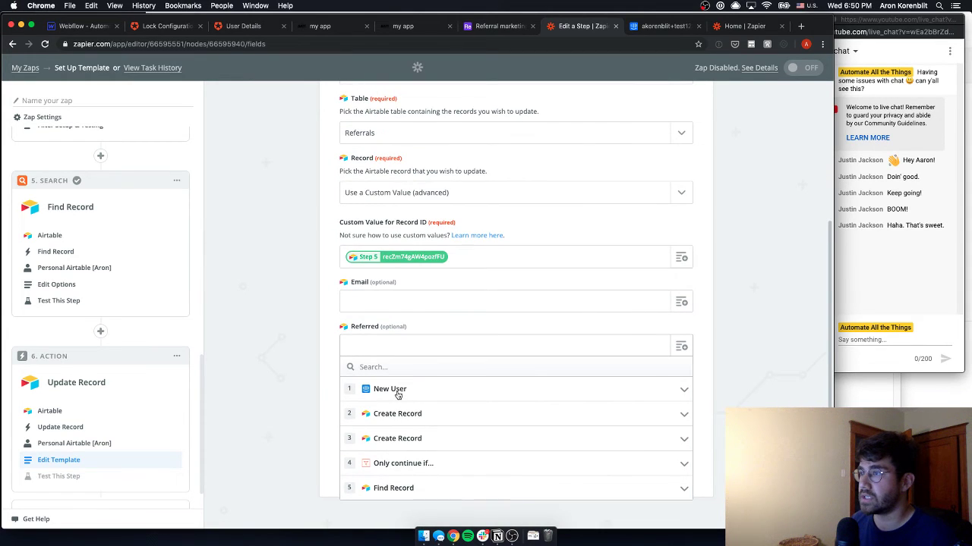
left_click(398, 393)
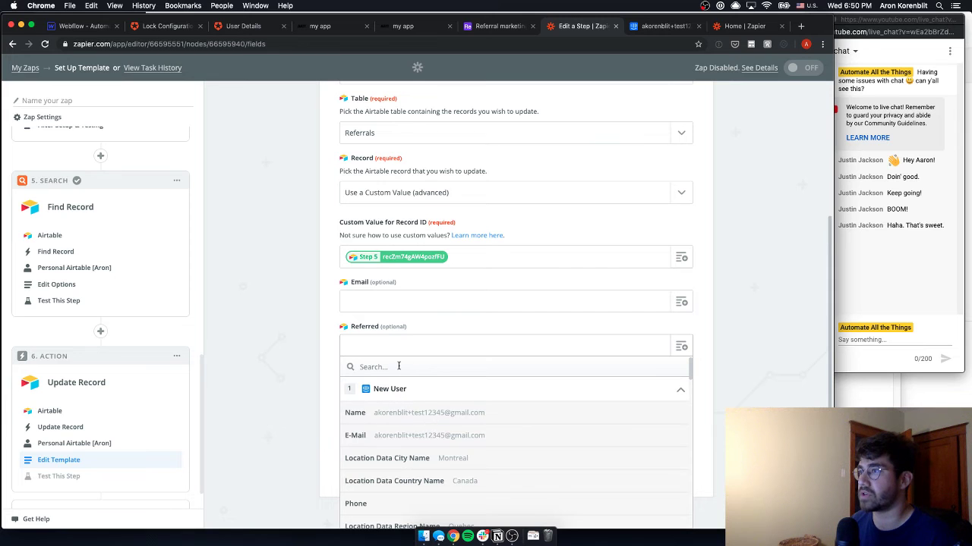
left_click(401, 367)
type("ref")
left_click(418, 410)
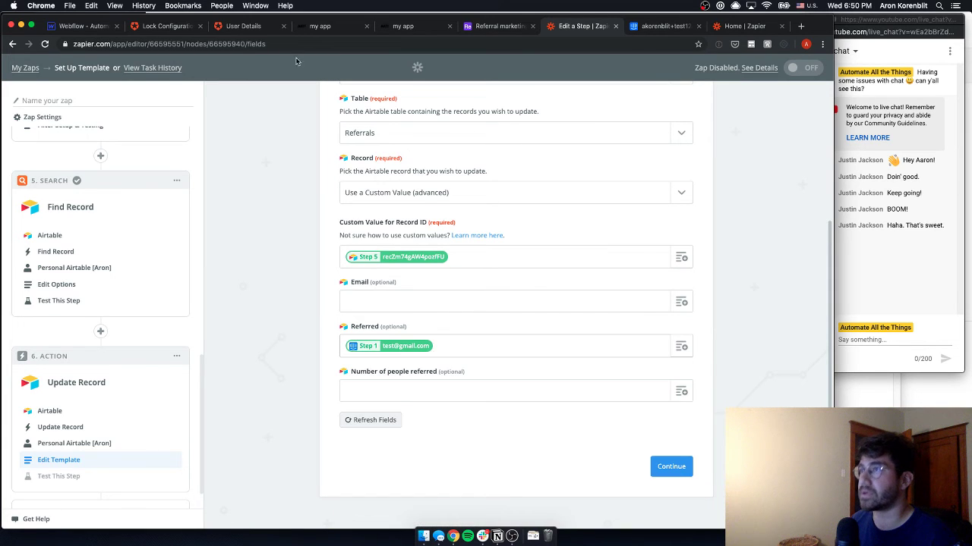
left_click(638, 26)
Inspect Referrals row 5's Referred cell in Airtable without linking a referrer, then return to Zapier.
left_click(493, 33)
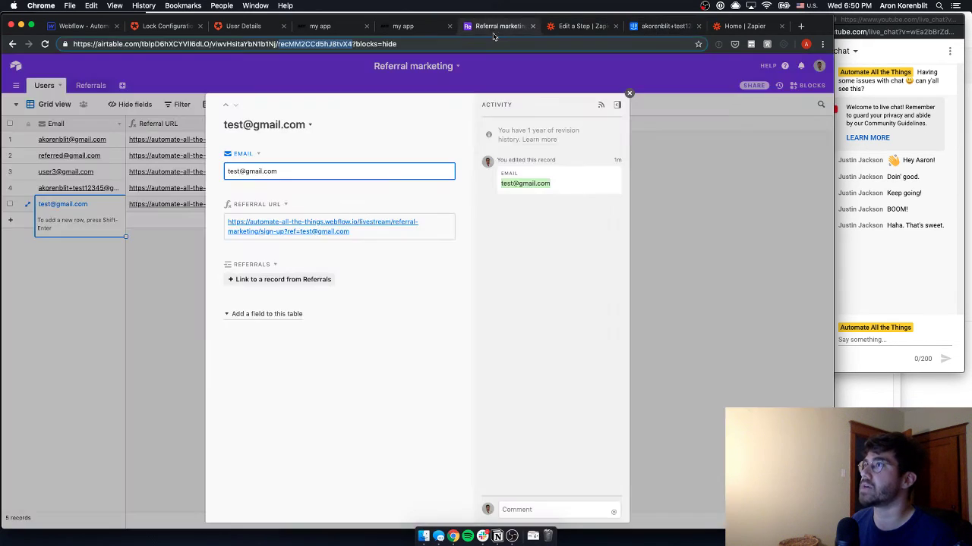
left_click(187, 285)
left_click(91, 85)
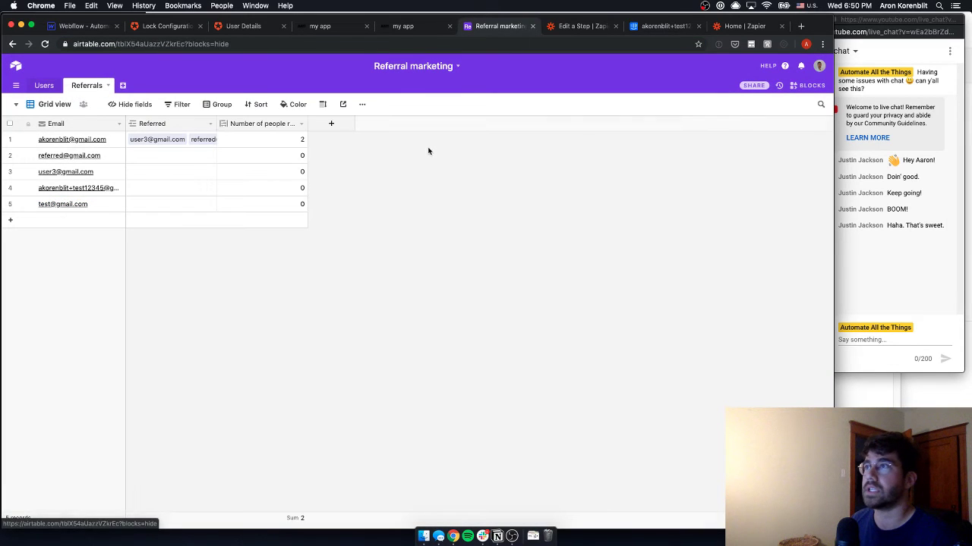
left_click(162, 205)
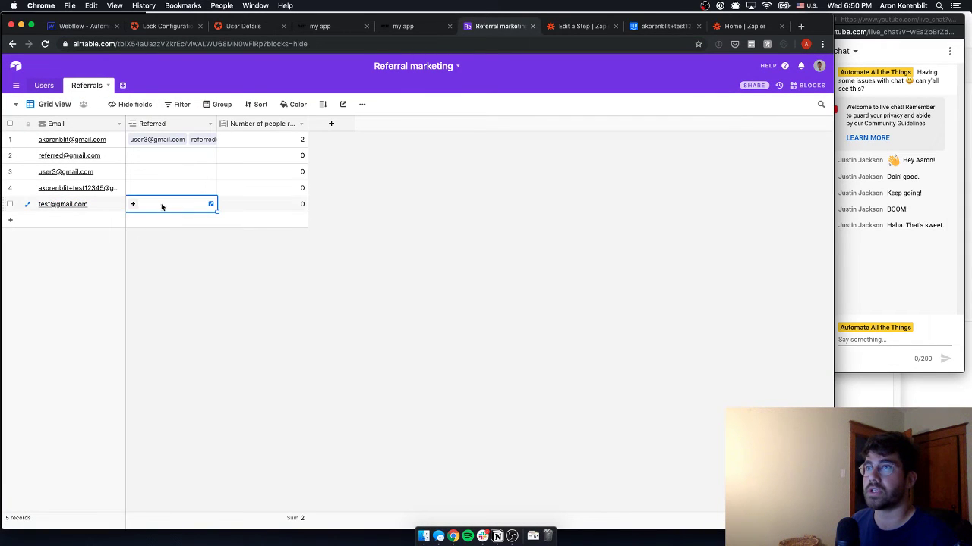
left_click(133, 204)
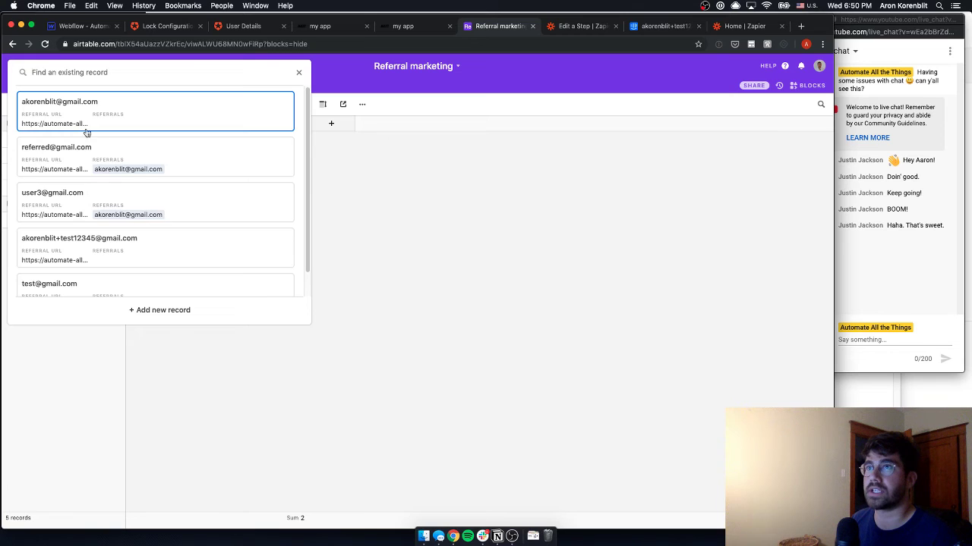
scroll(130, 226, "down", 2)
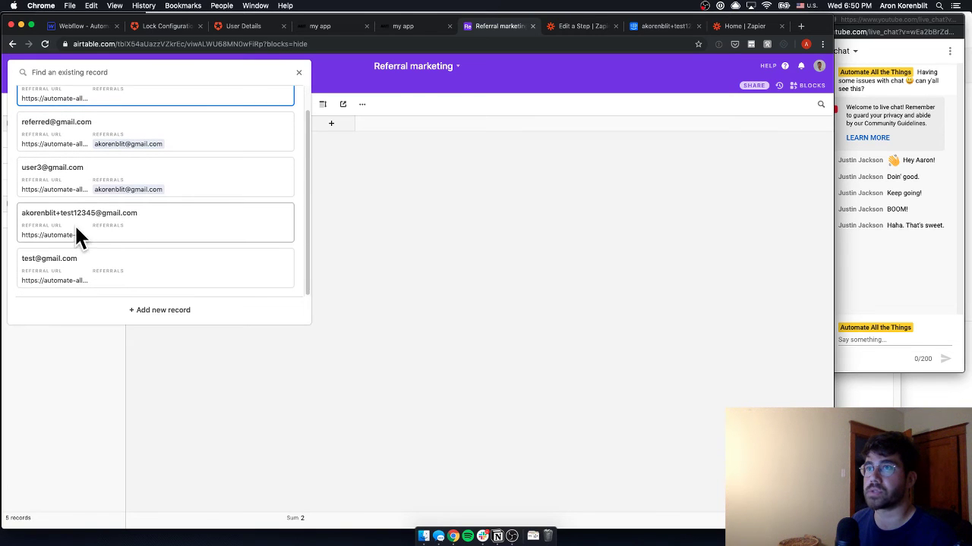
left_click(396, 154)
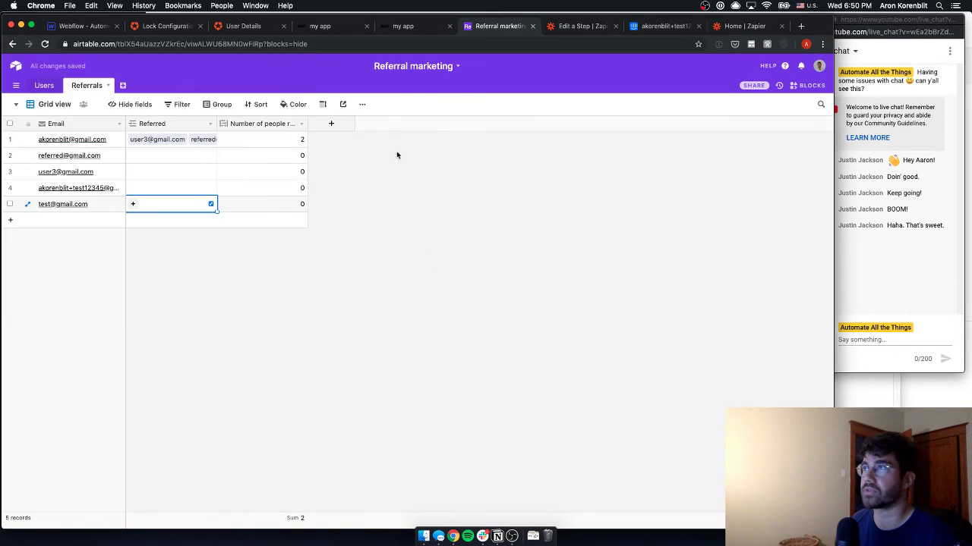
left_click(564, 32)
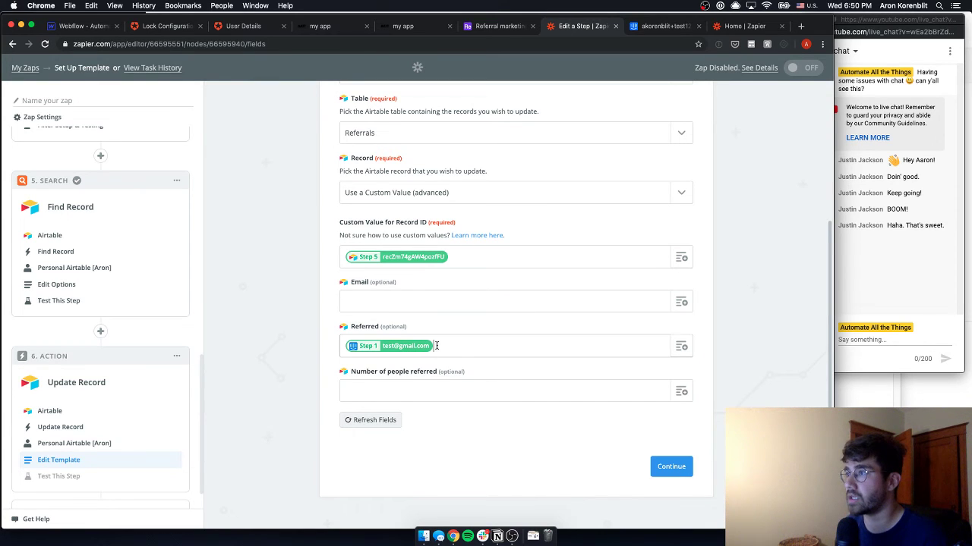
Replace the Referred mapping with the New User's E-Mail.
left_click(437, 346)
key("BackSpace")
left_click(681, 346)
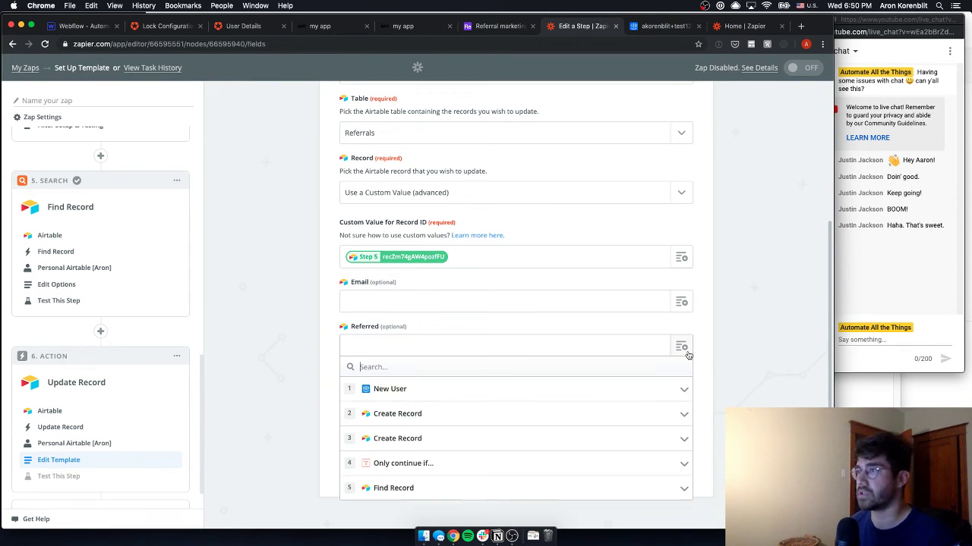
type("email")
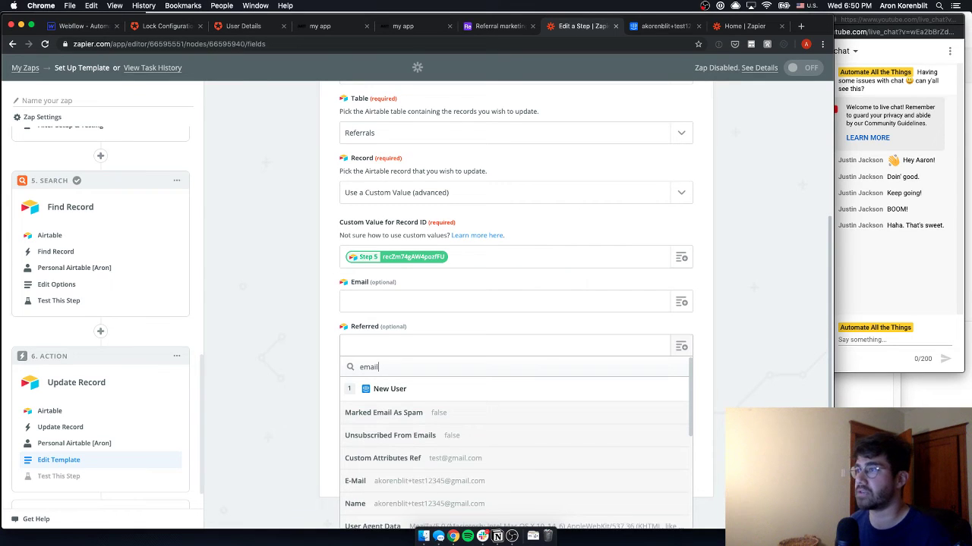
scroll(458, 469, "down", 1)
left_click(458, 468)
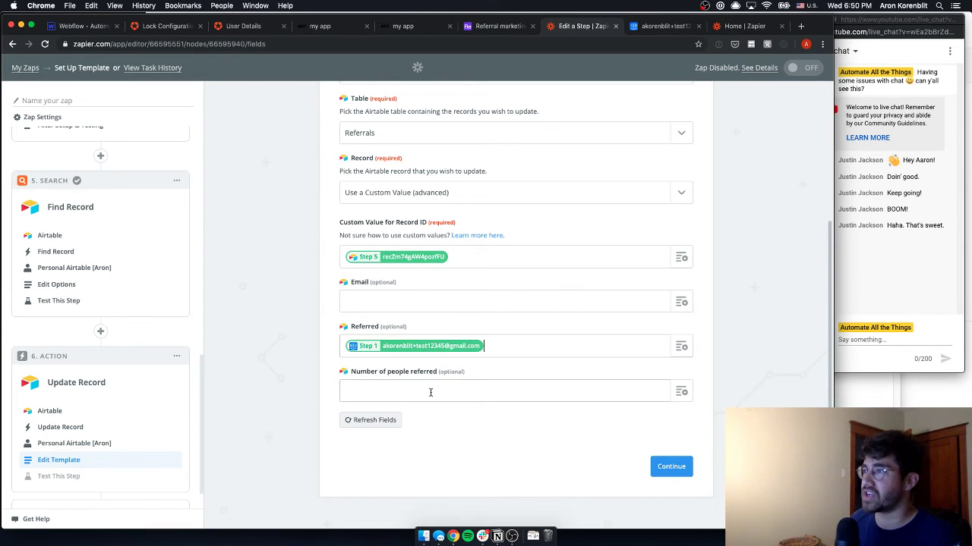
Send a test update to Airtable and check the Referrals table.
left_click(648, 469)
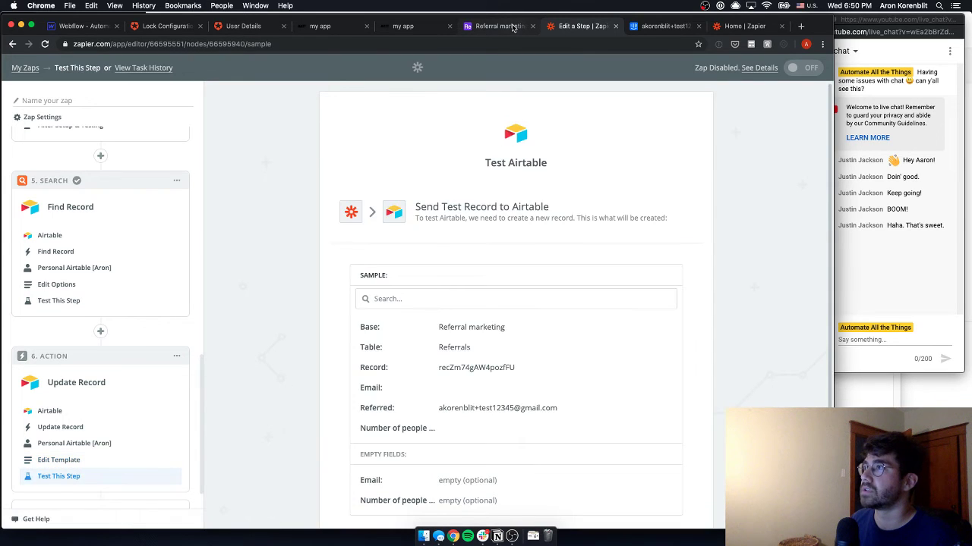
scroll(544, 386, "down", 3)
left_click(611, 446)
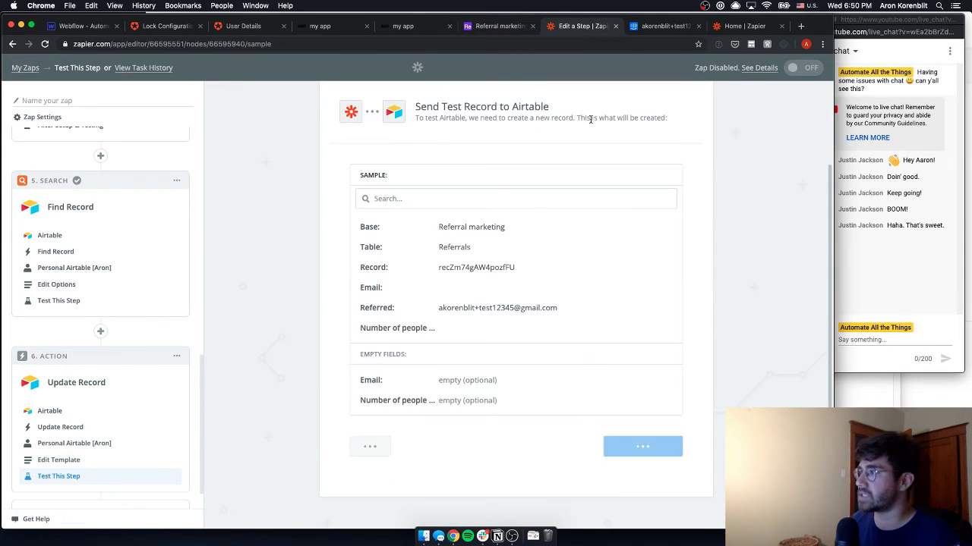
left_click(489, 27)
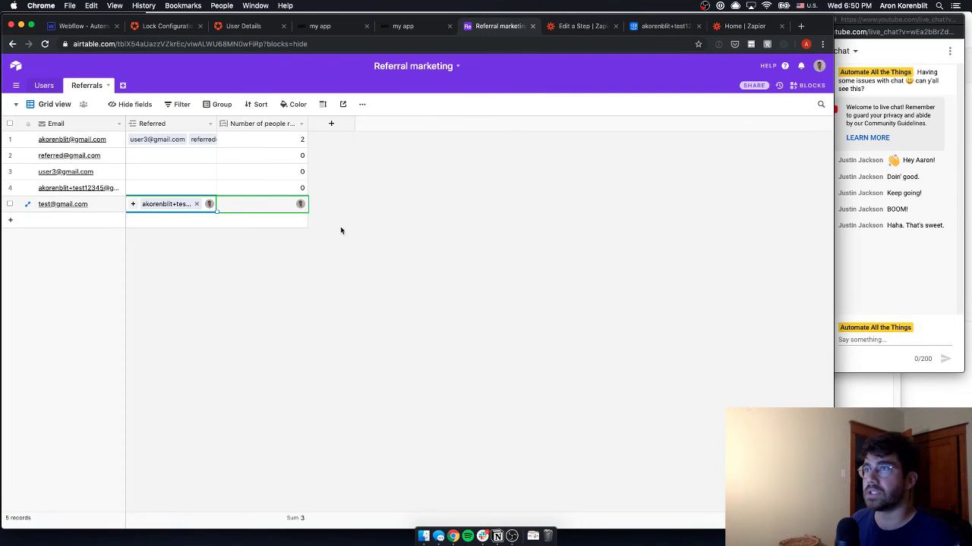
Inspect the referrer record linked to row 5 in Airtable, then close it.
left_click(177, 206)
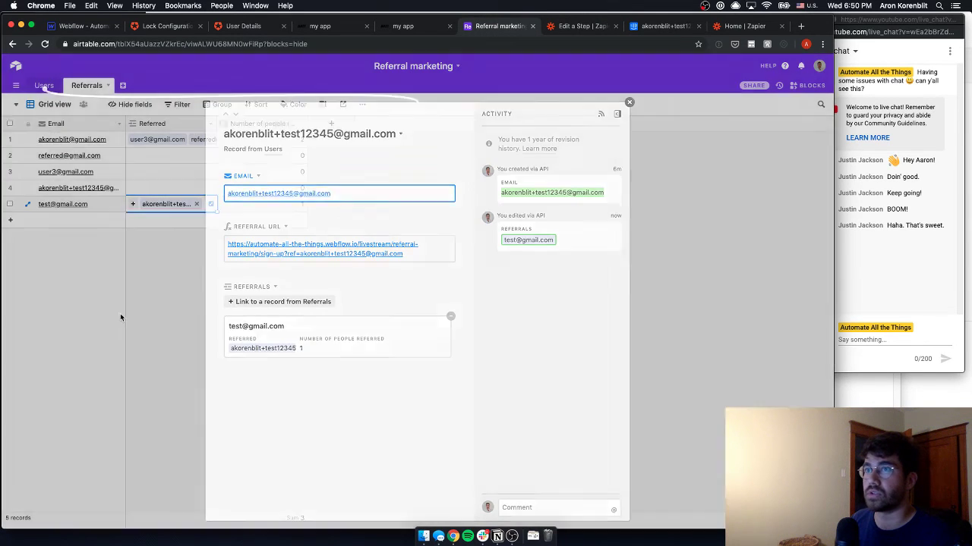
left_click(76, 205)
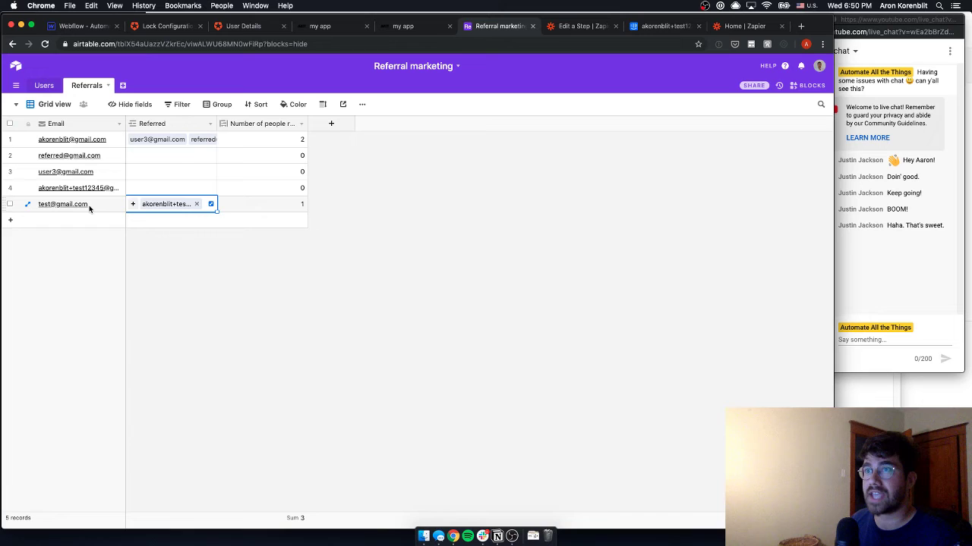
left_click(179, 204)
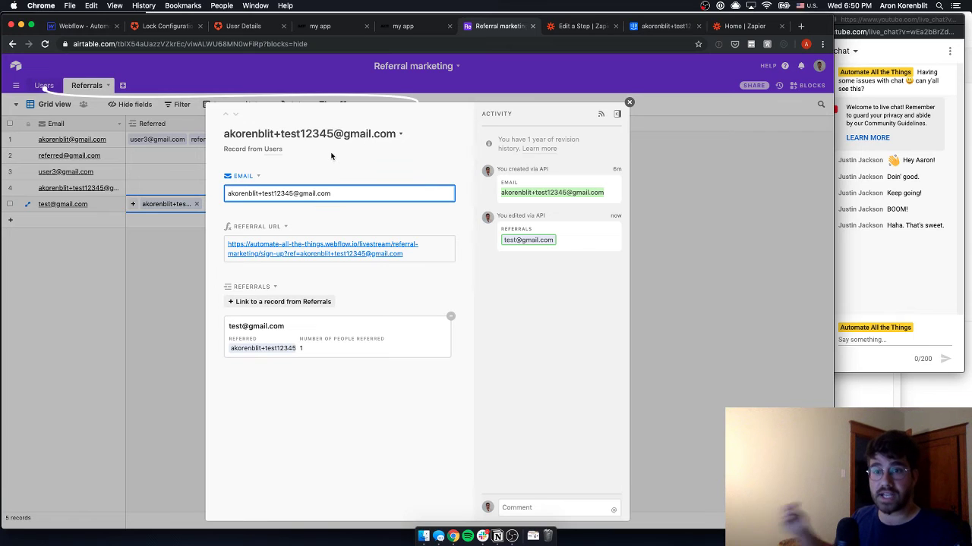
left_click(193, 257)
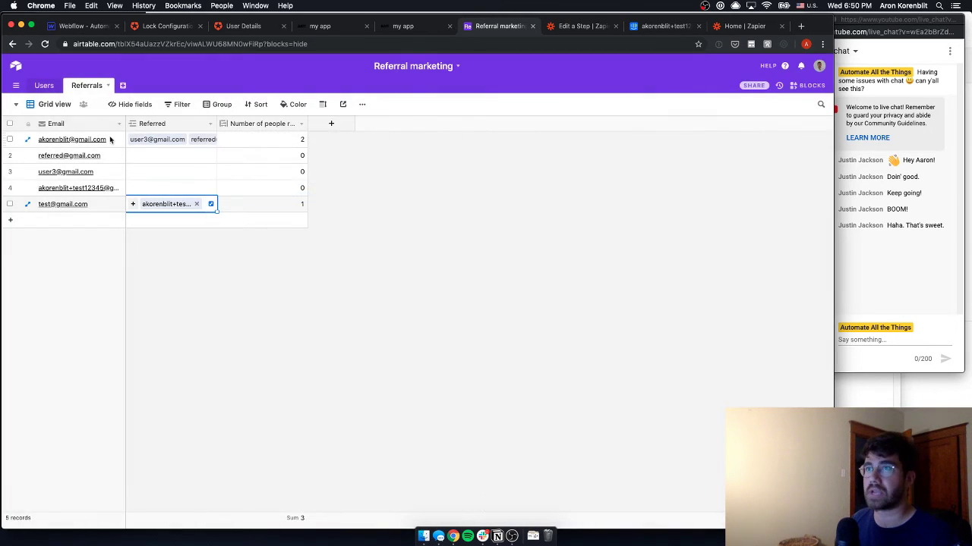
Open row 5's Referral URL from the Users table to reach the sign-up page.
left_click(44, 85)
left_click(258, 205)
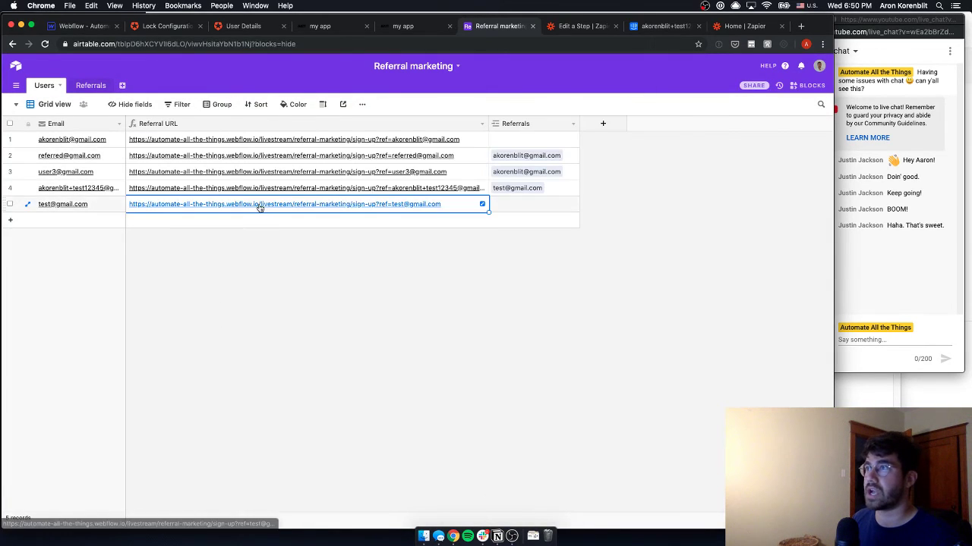
left_click(267, 205)
left_click(397, 44)
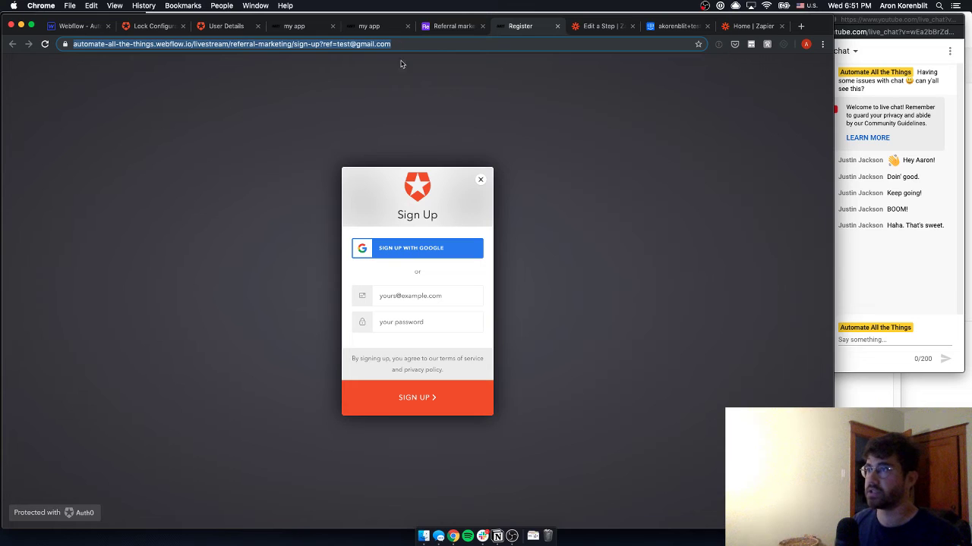
Enter a test e-mail address in the Auth0 sign-up form and check the ref parameter in the URL.
left_click(424, 304)
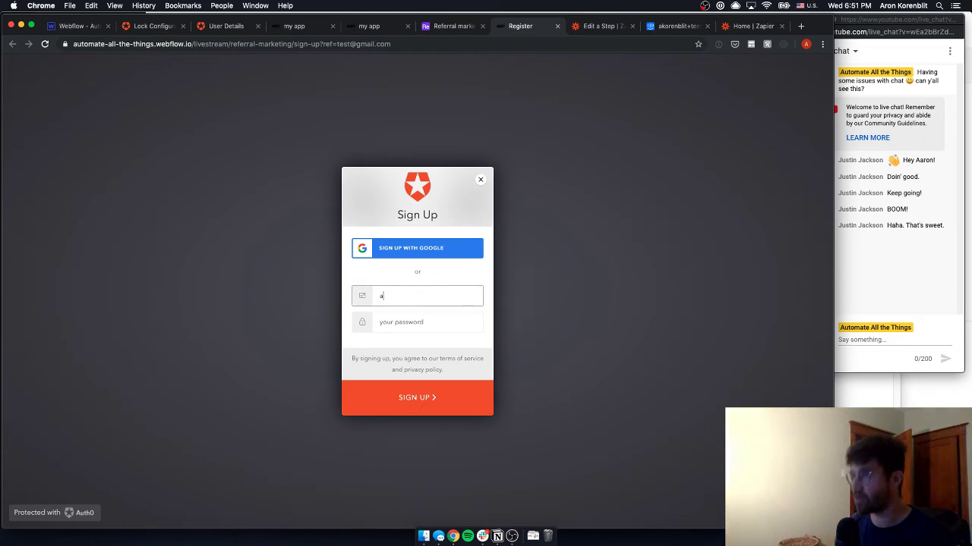
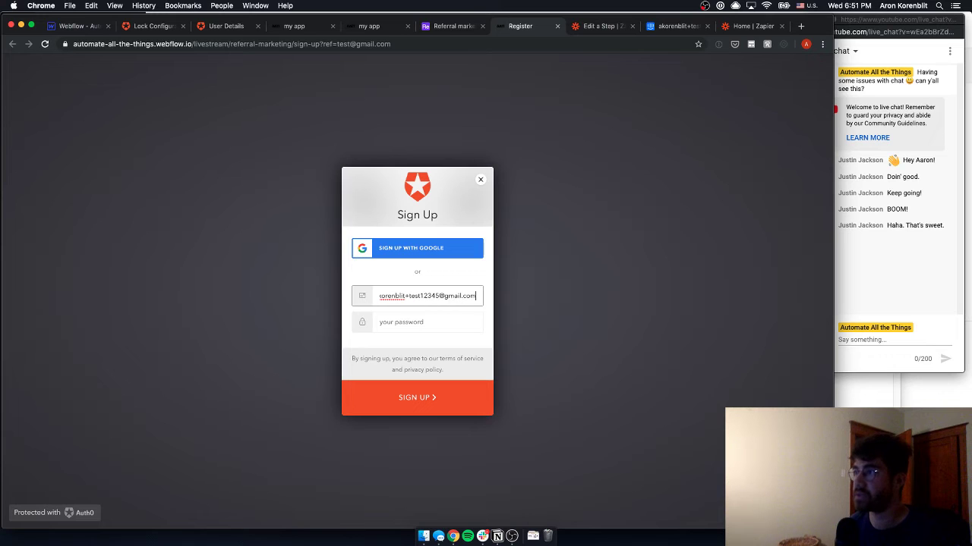
left_click(752, 137)
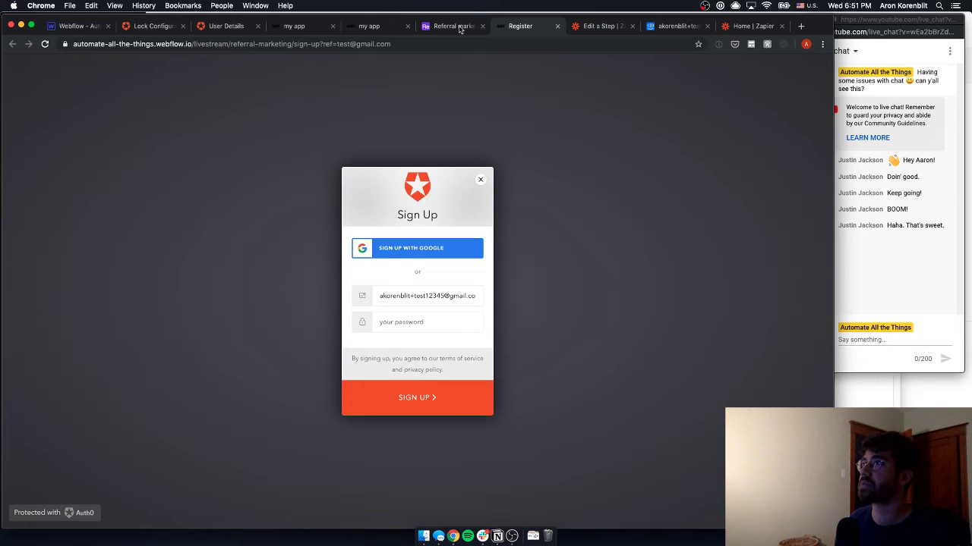
left_click(428, 42)
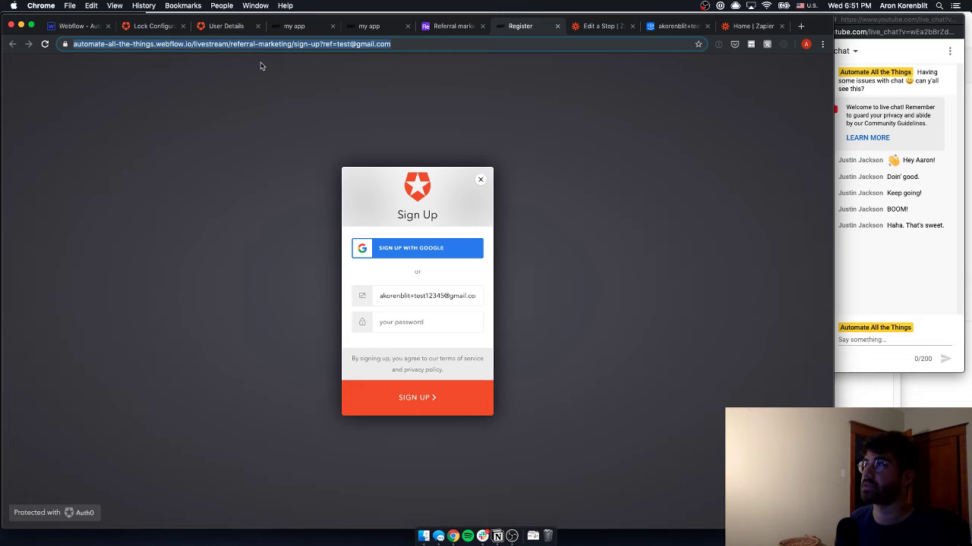
left_click(446, 29)
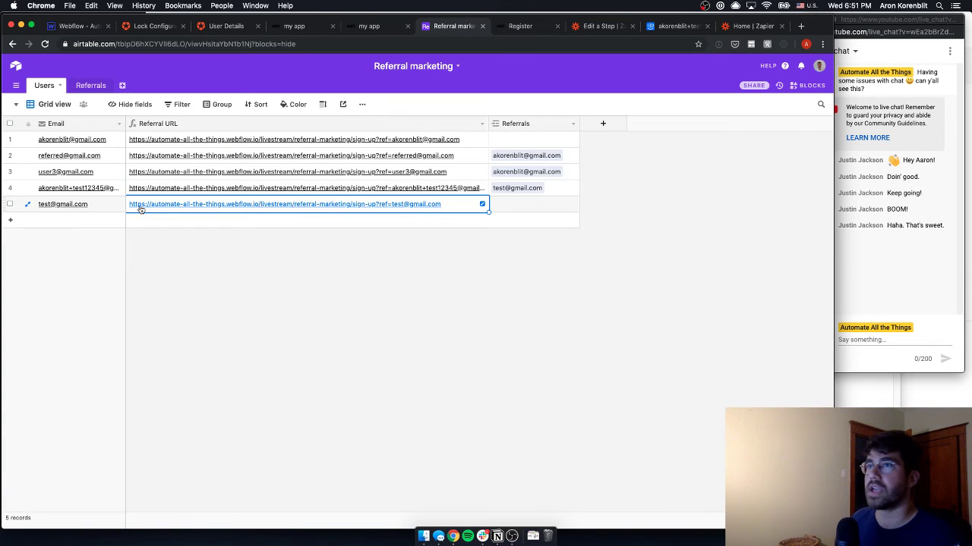
Widen the Referrals table's Referred column so full e-mails show.
left_click(95, 85)
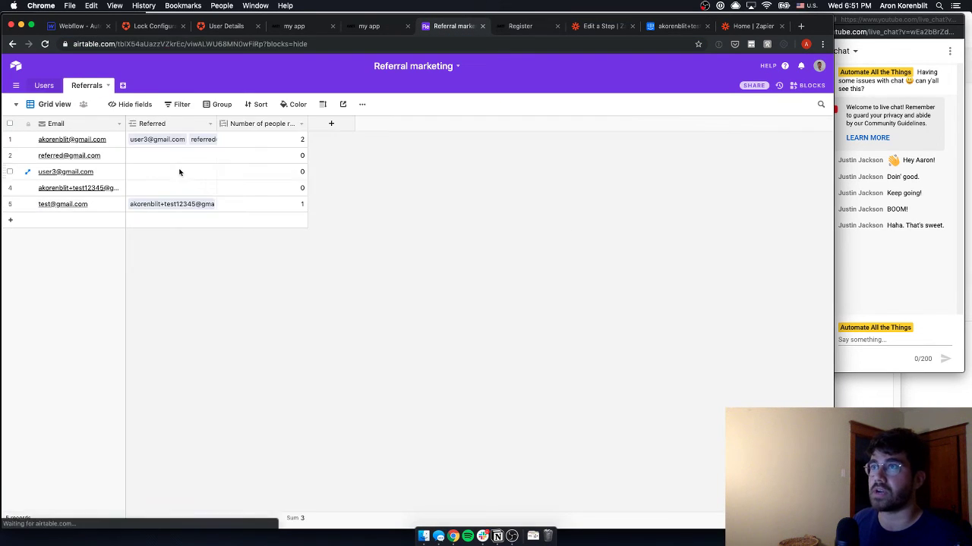
left_click(178, 207)
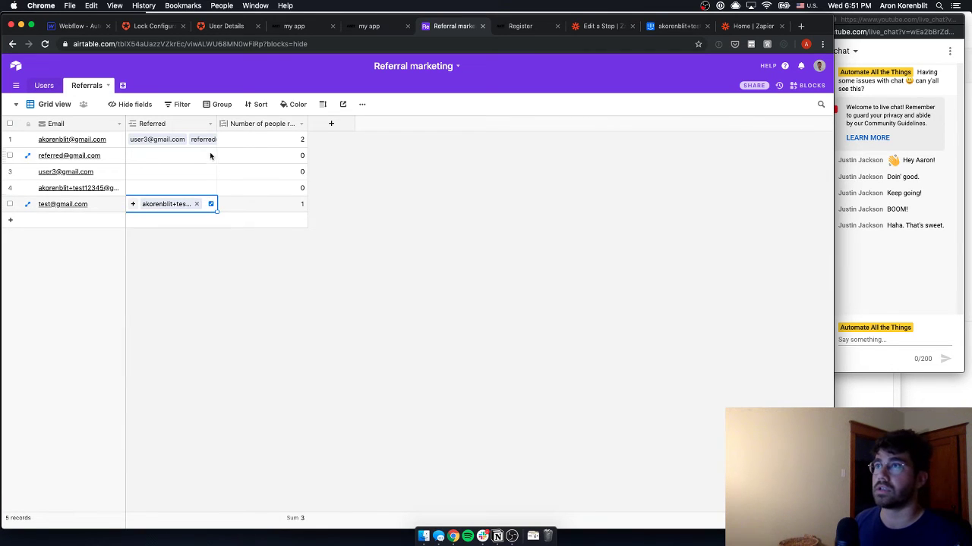
left_click_drag(218, 123, 355, 123)
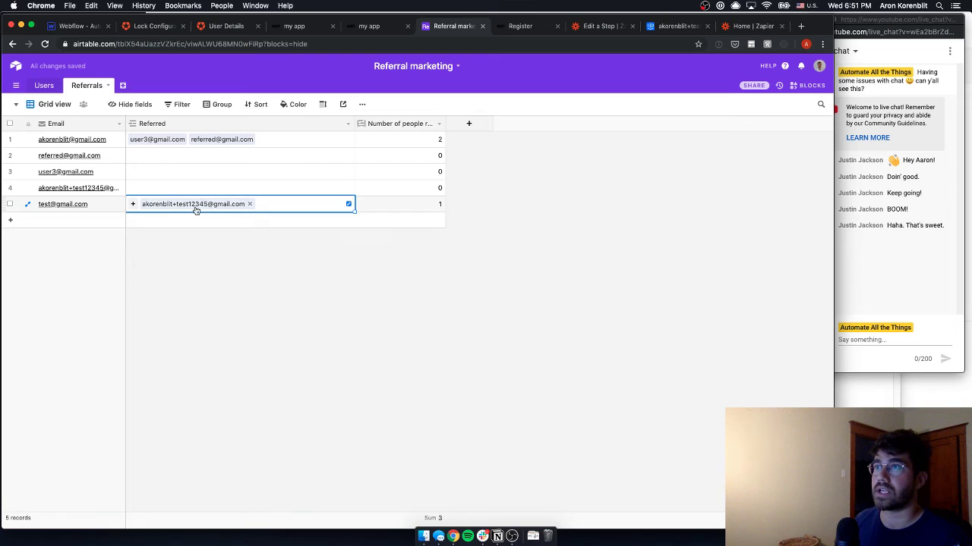
left_click(425, 209)
Toggle Referrals between Grid and Leaderboard views, ending on Leaderboard, then add a blank sixth Users row.
left_click(54, 104)
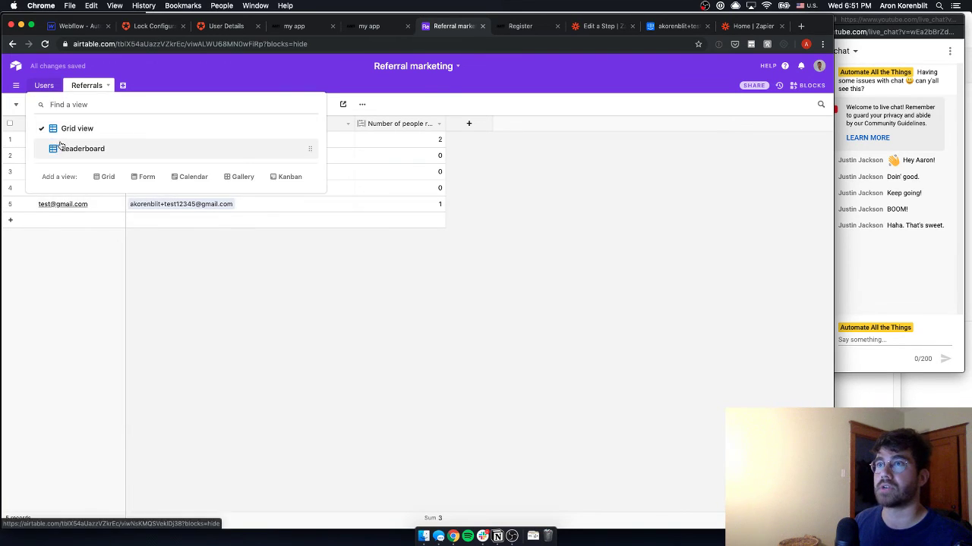
left_click(76, 147)
left_click(135, 205)
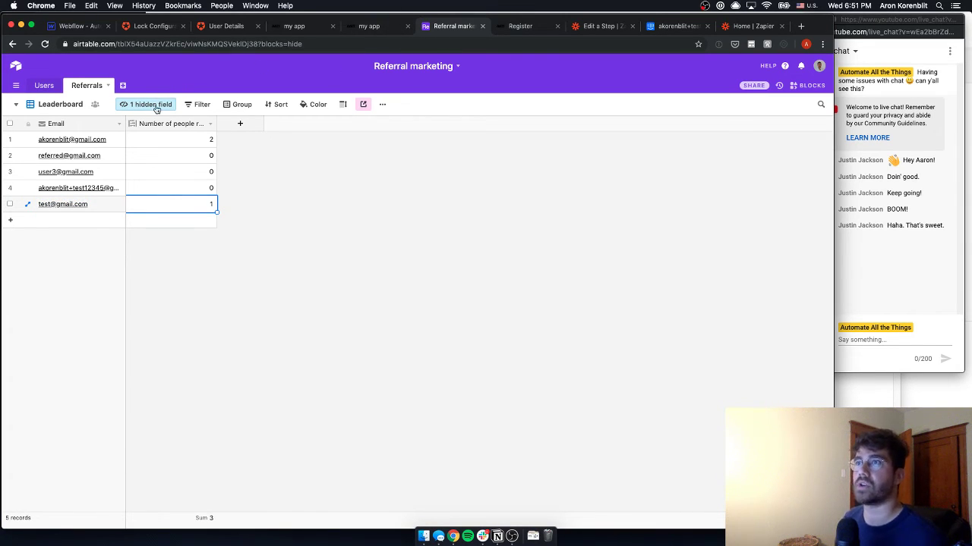
left_click(17, 108)
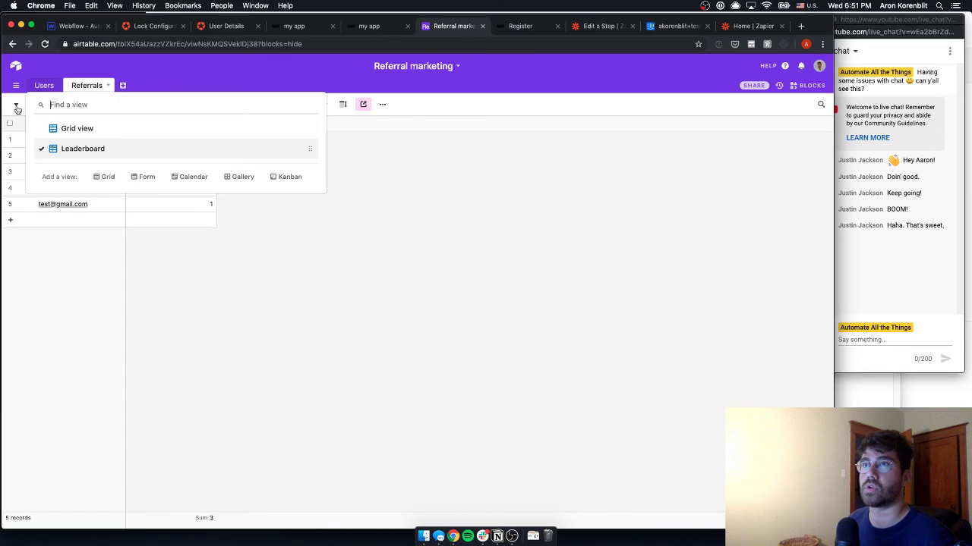
left_click(67, 128)
left_click(25, 107)
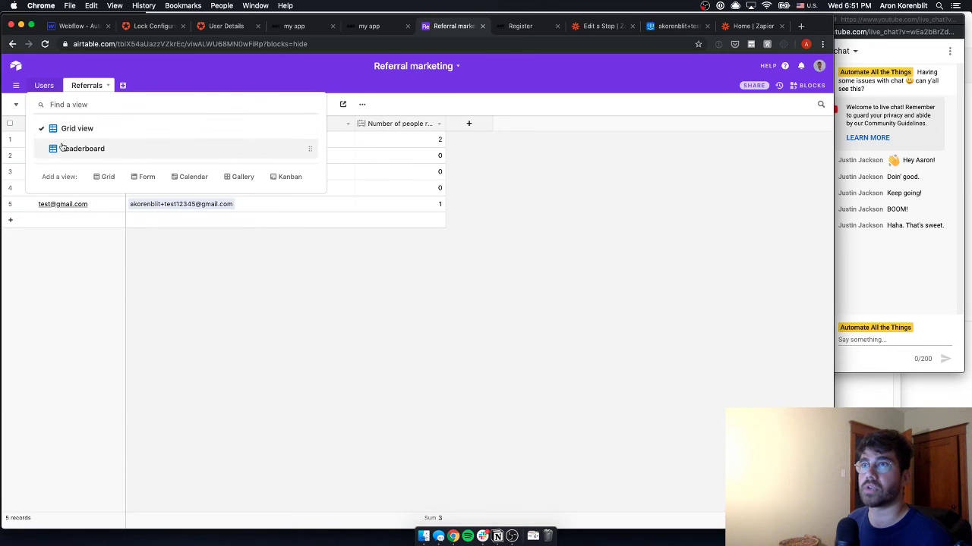
left_click(63, 148)
left_click(44, 85)
left_click(89, 222)
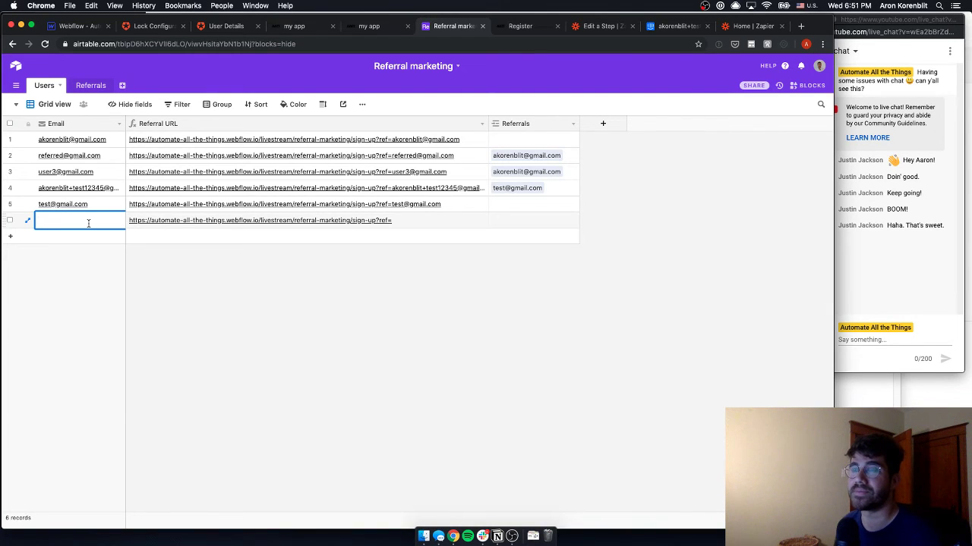
Type a test e-mail into Users row 6 and paste it into a new sixth Referrals row.
type("user")
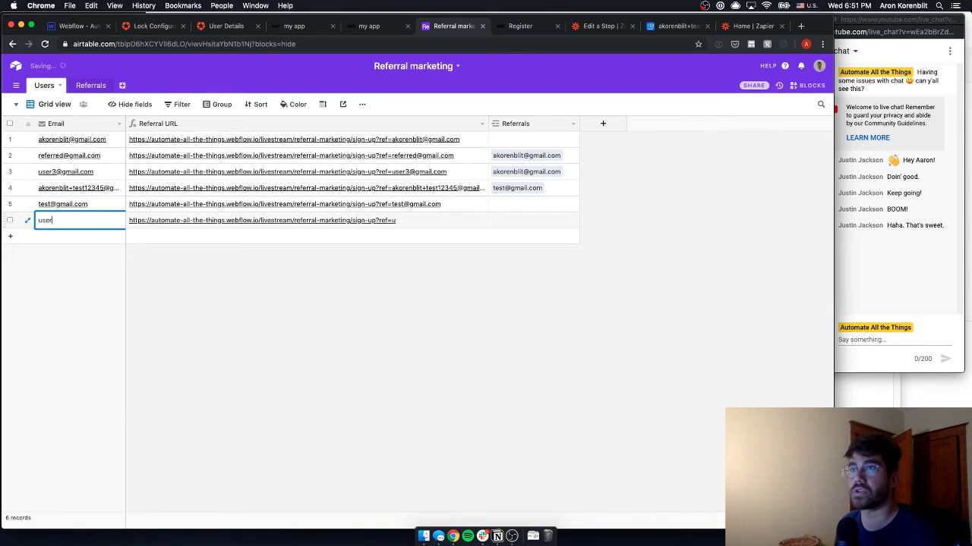
type("123@gmail.com")
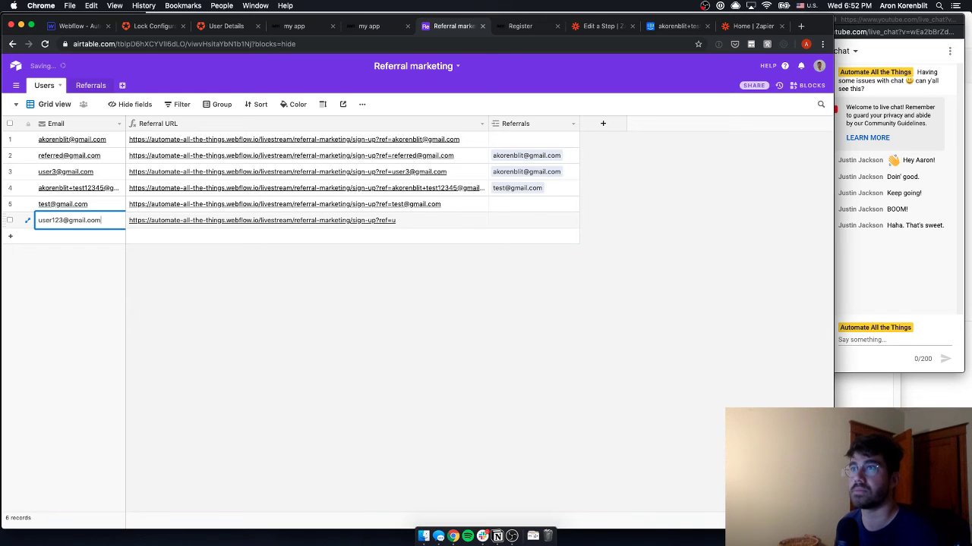
type("ocm")
key("super+a")
key("super+c")
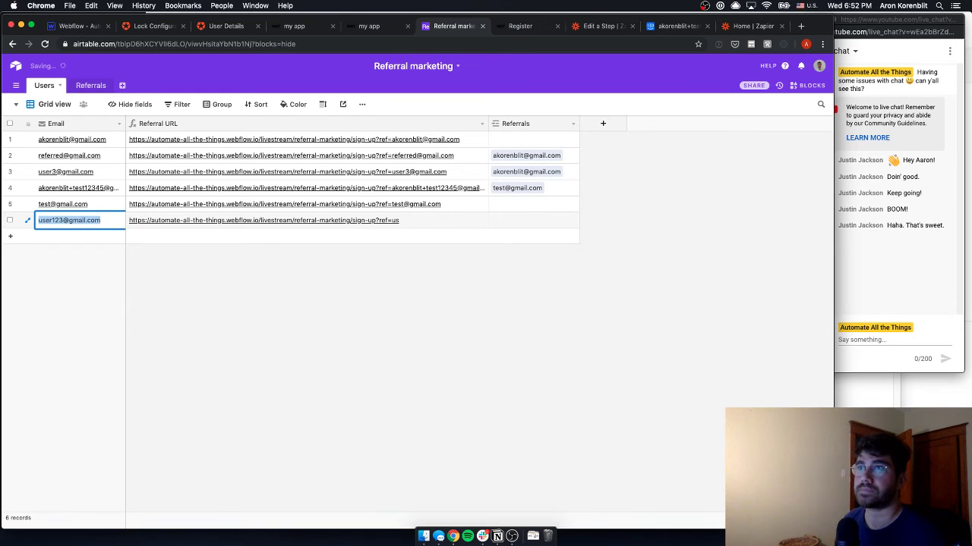
left_click(91, 85)
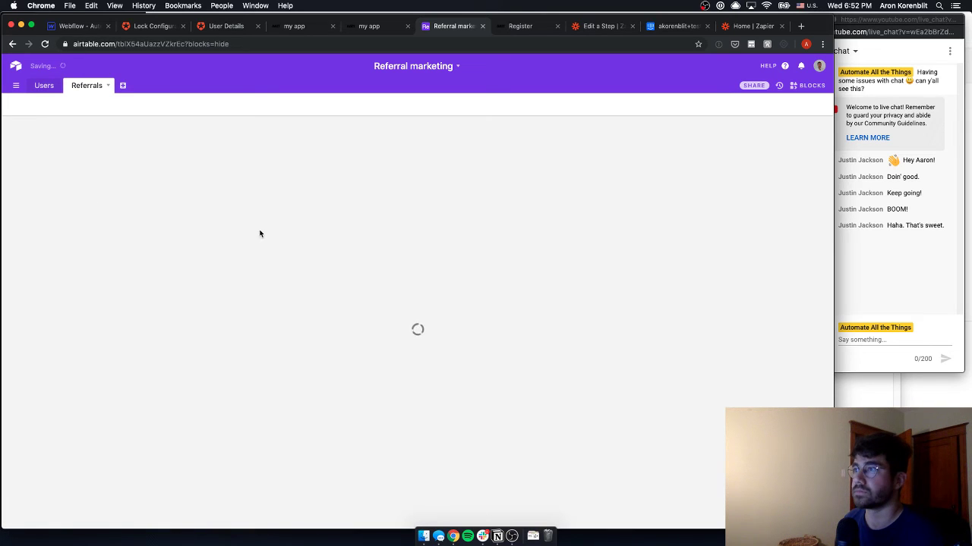
left_click(60, 219)
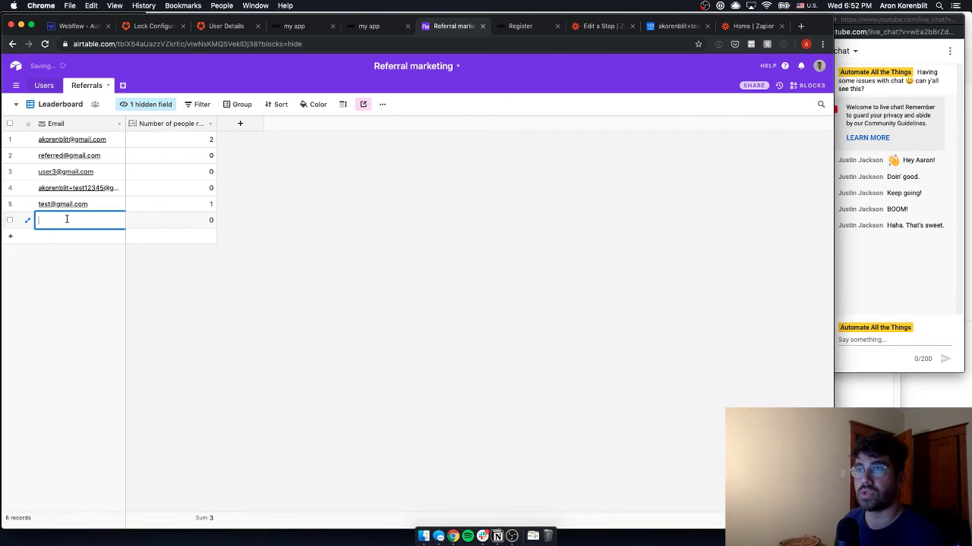
key("super+v")
left_click(323, 311)
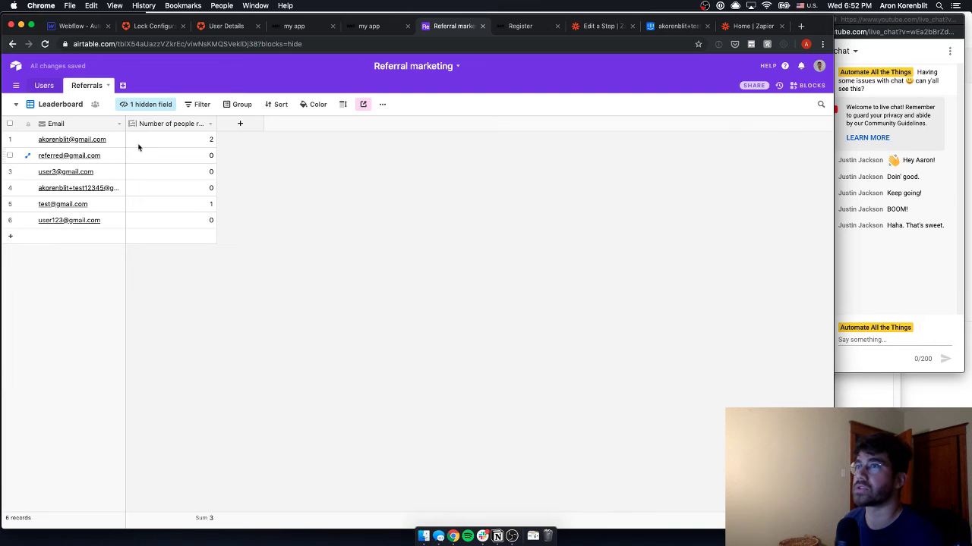
Open row 6's referral link and fill the sign-up form with a test e-mail and password.
left_click(44, 85)
left_click(251, 222)
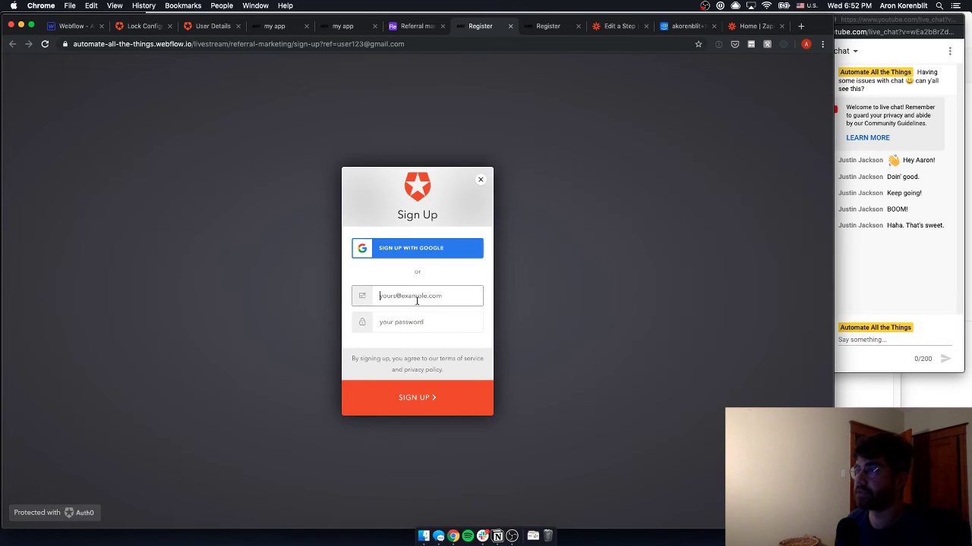
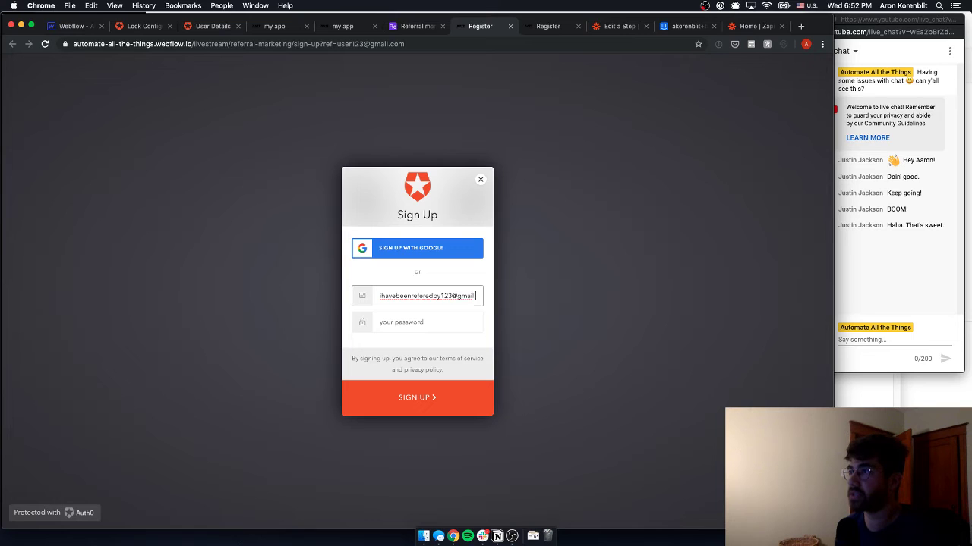
key("super+a")
key("Tab")
type("•••")
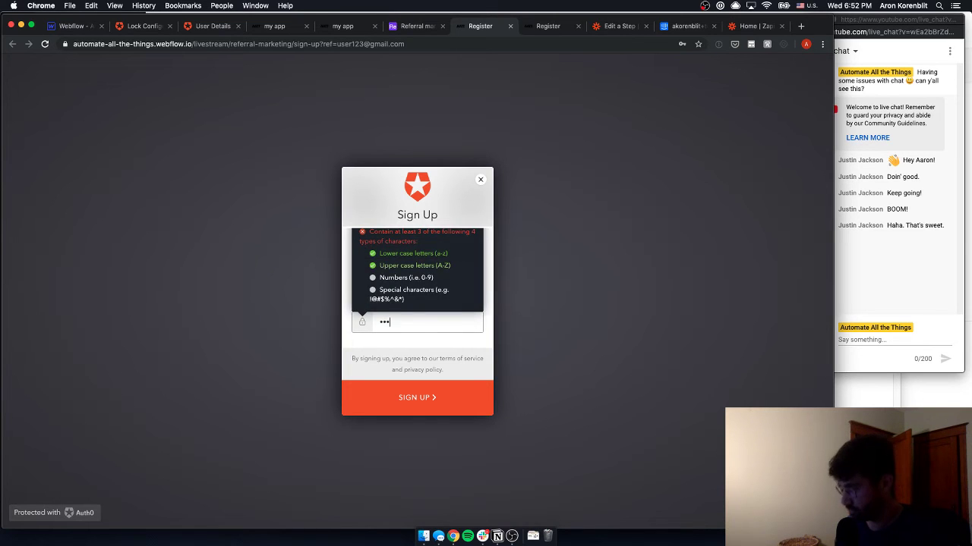
type("••••••")
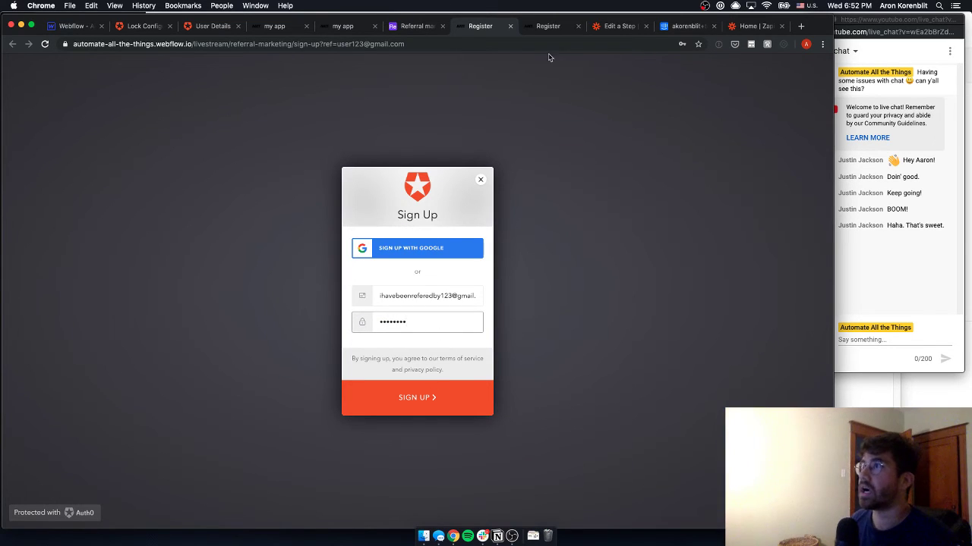
left_click(614, 26)
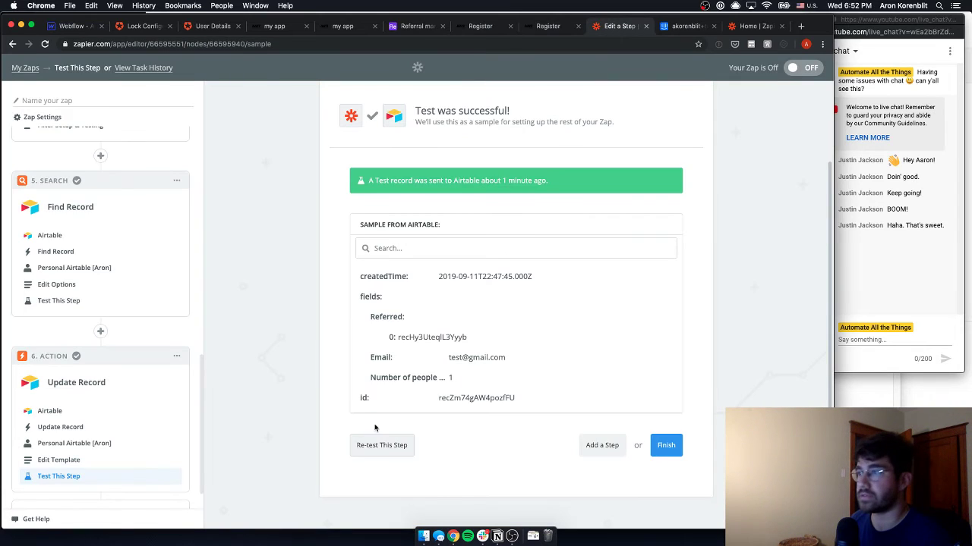
Turn the referral zap on in Zapier.
scroll(375, 428, "up", 1)
left_click(802, 69)
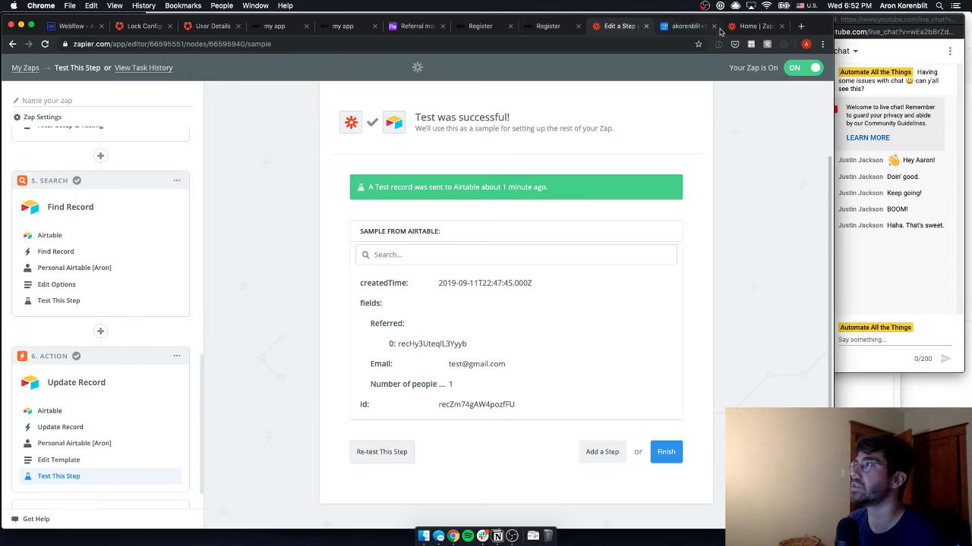
Close both 'my app' browser pages to return to Airtable.
left_click(183, 25)
left_click(148, 26)
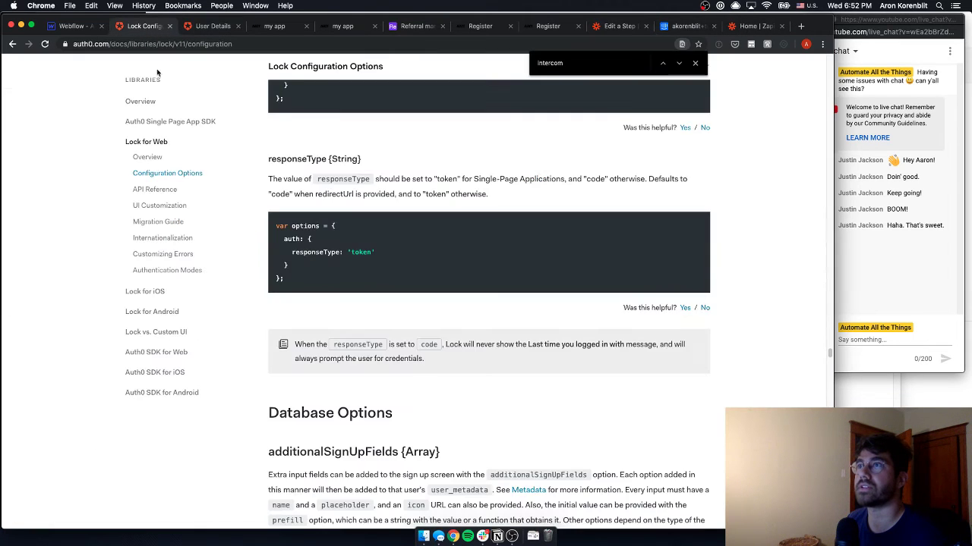
scroll(144, 162, "up", 3)
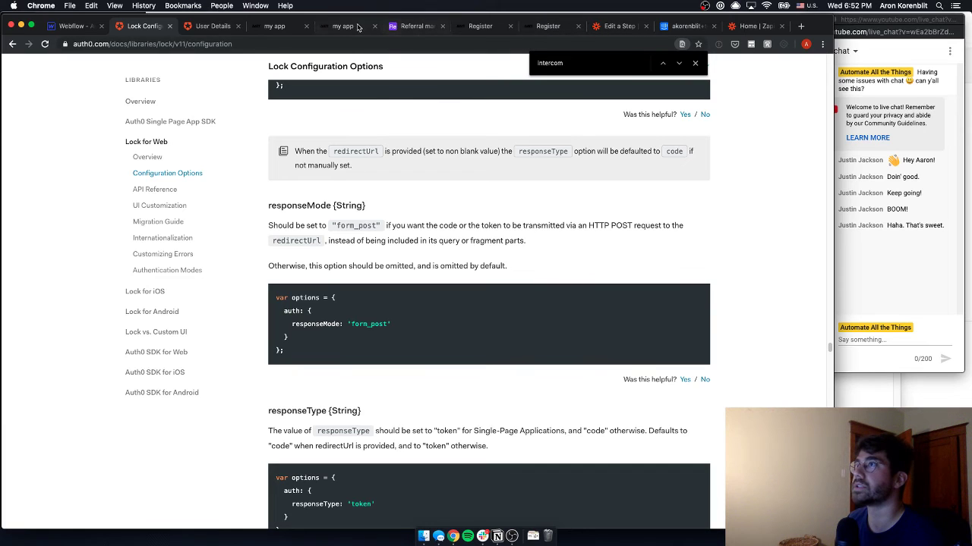
left_click(262, 29)
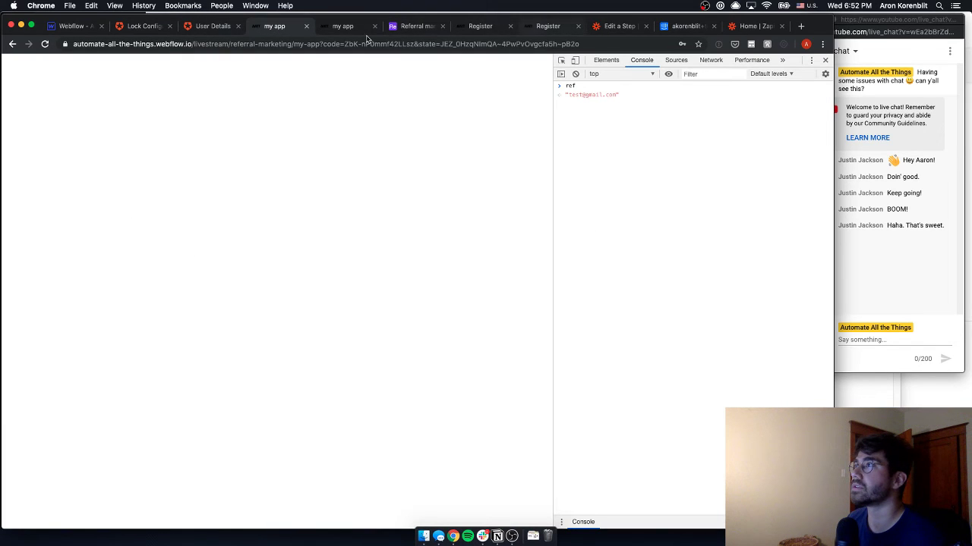
left_click(306, 26)
left_click(306, 25)
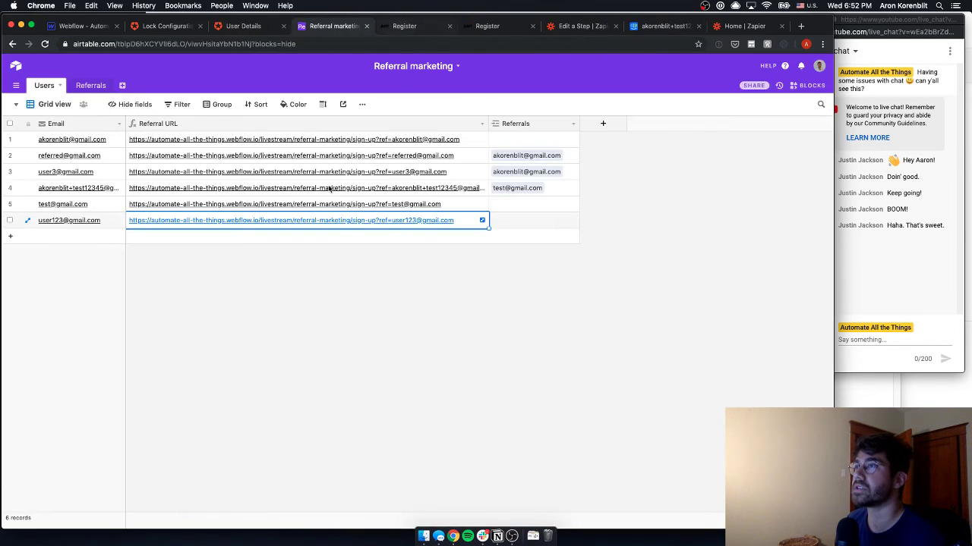
Close the duplicate sign-up page, verify the referrer in the link, and submit the filled sign-up form.
left_click(497, 30)
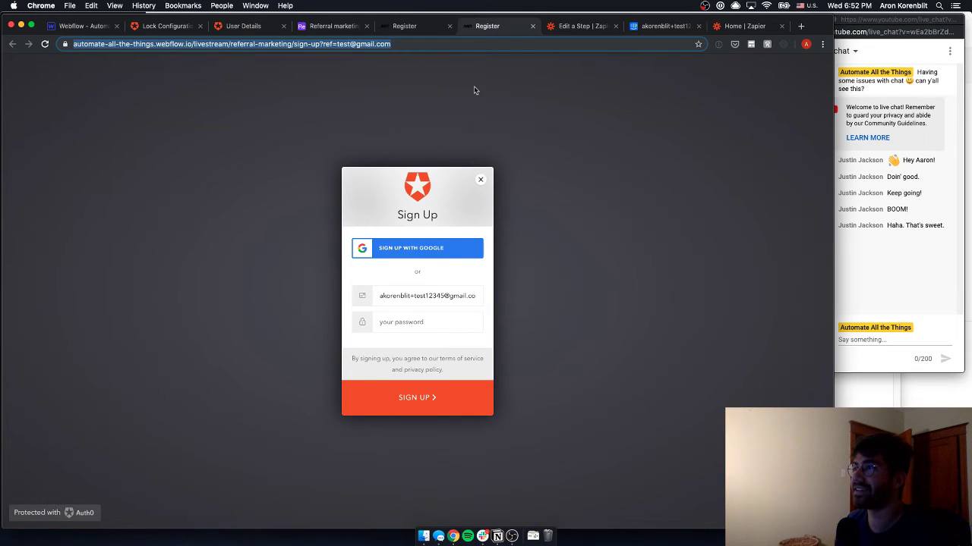
left_click(532, 26)
left_click(404, 26)
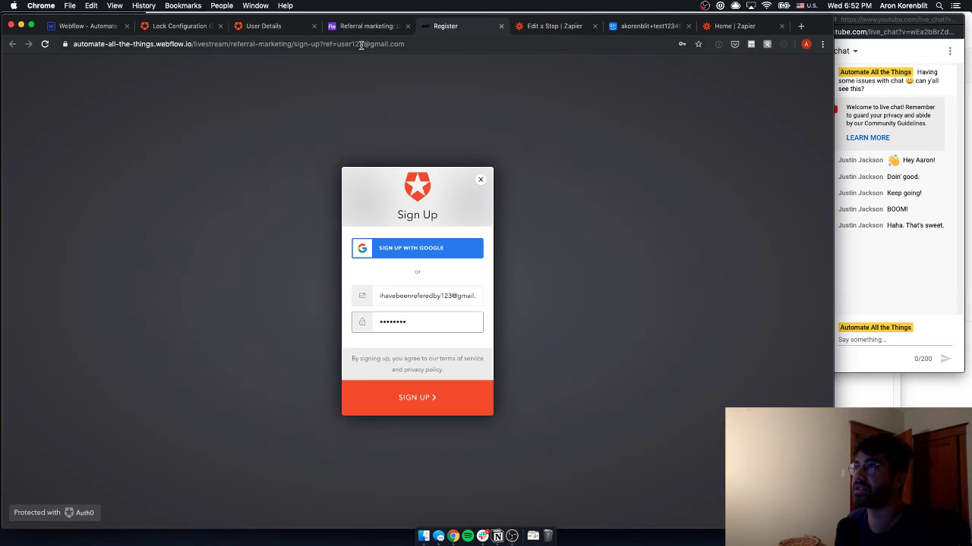
left_click_drag(337, 44, 407, 44)
left_click(422, 44)
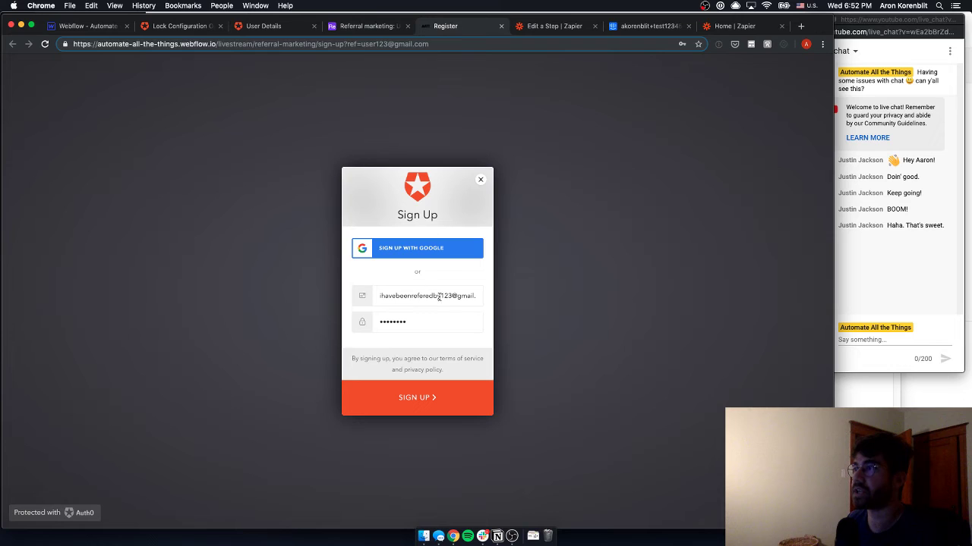
left_click(427, 324)
left_click(421, 402)
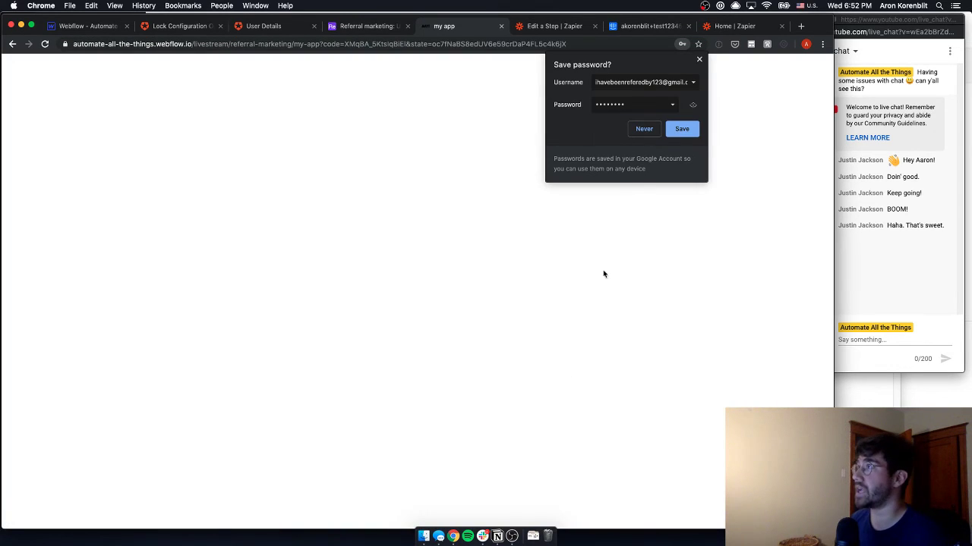
left_click(699, 59)
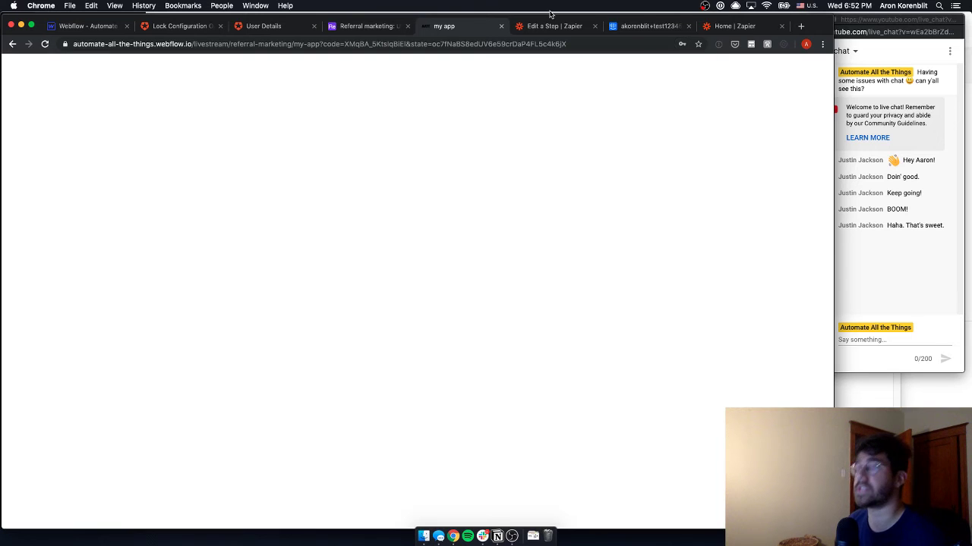
Load auth0.com in a new browser tab.
key("super+t")
type("auth0.com")
key("Return")
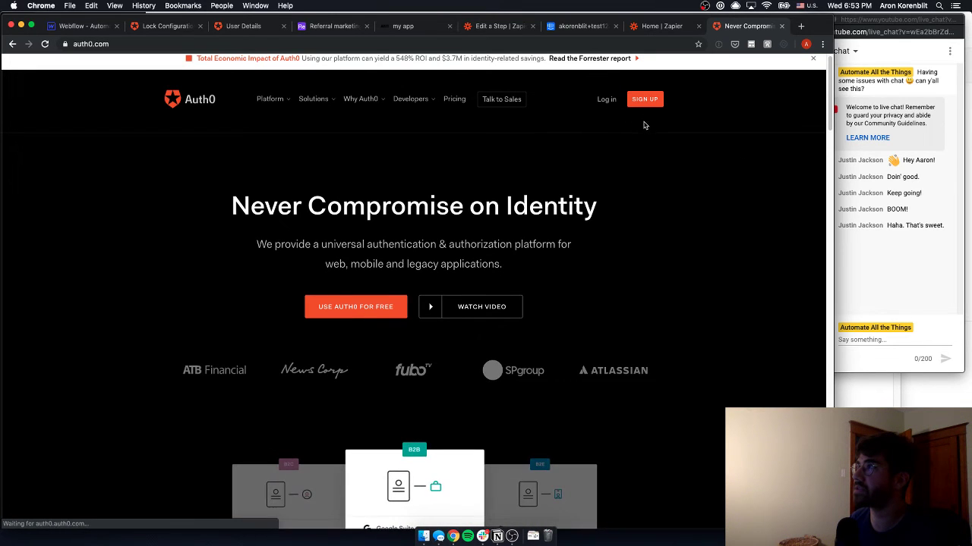
Log in to Auth0 and view Intercom's list of active users.
left_click(610, 99)
scroll(638, 159, "down", 1)
scroll(637, 159, "up", 1)
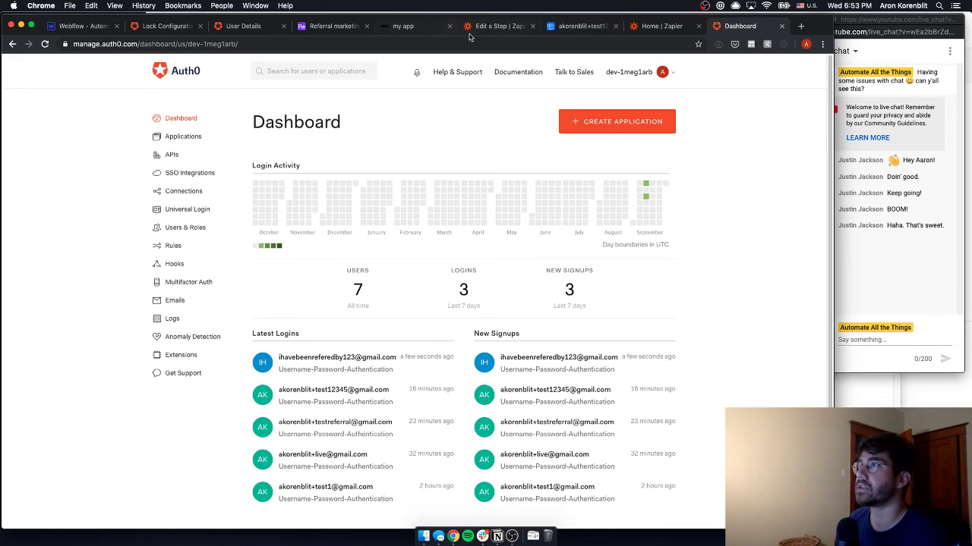
left_click(567, 26)
left_click(95, 149)
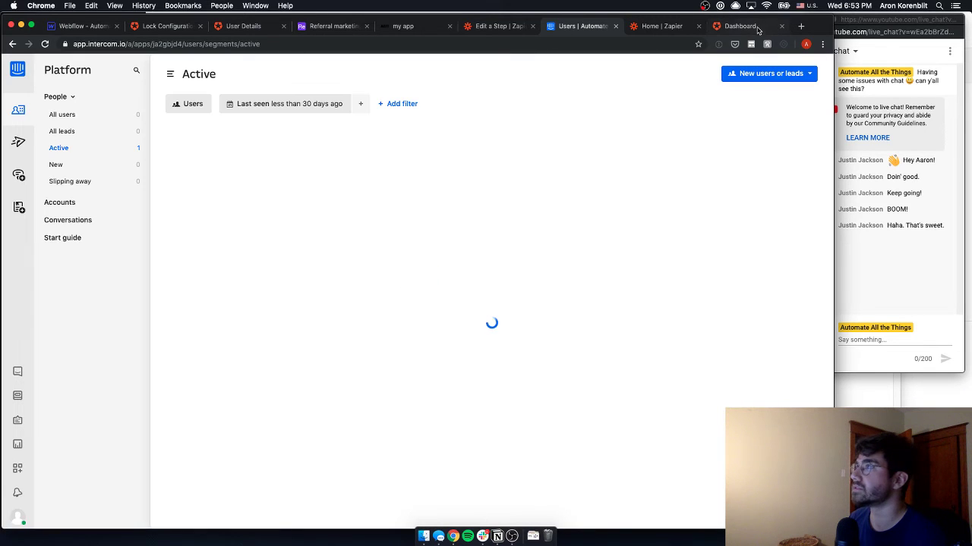
Review the Auth0 Rules page and the My App application settings.
left_click(738, 26)
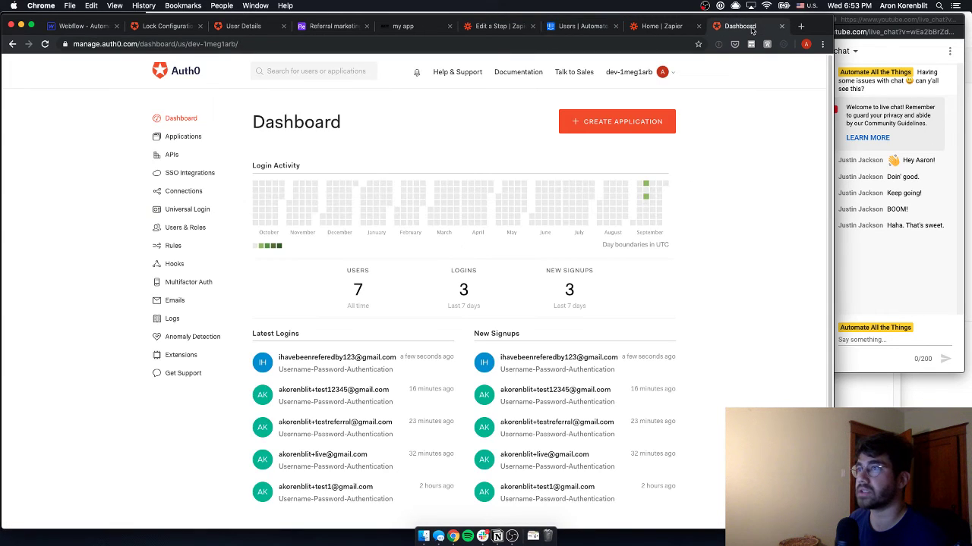
left_click(174, 247)
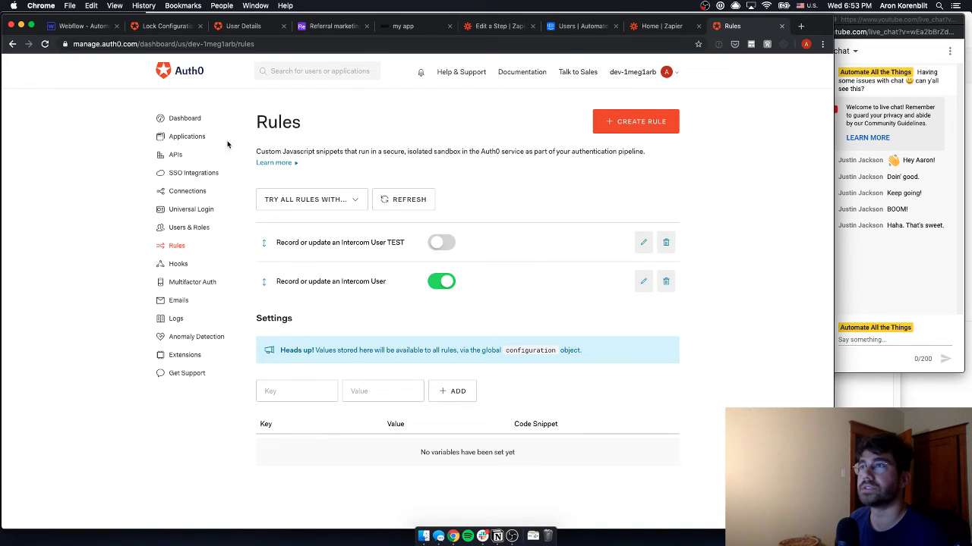
left_click(187, 137)
left_click(326, 241)
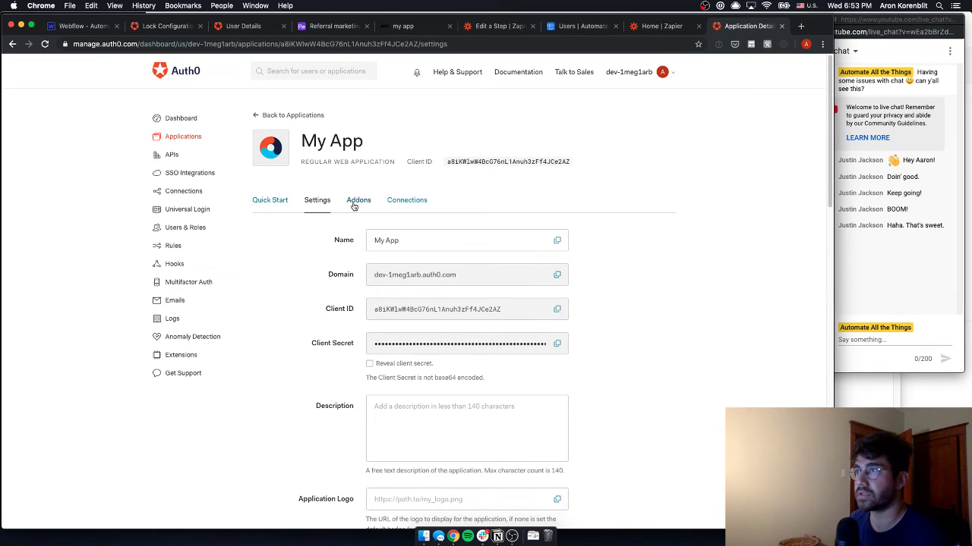
left_click(163, 119)
Open the newest login's user details and check the ref value in user_metadata.
left_click(322, 372)
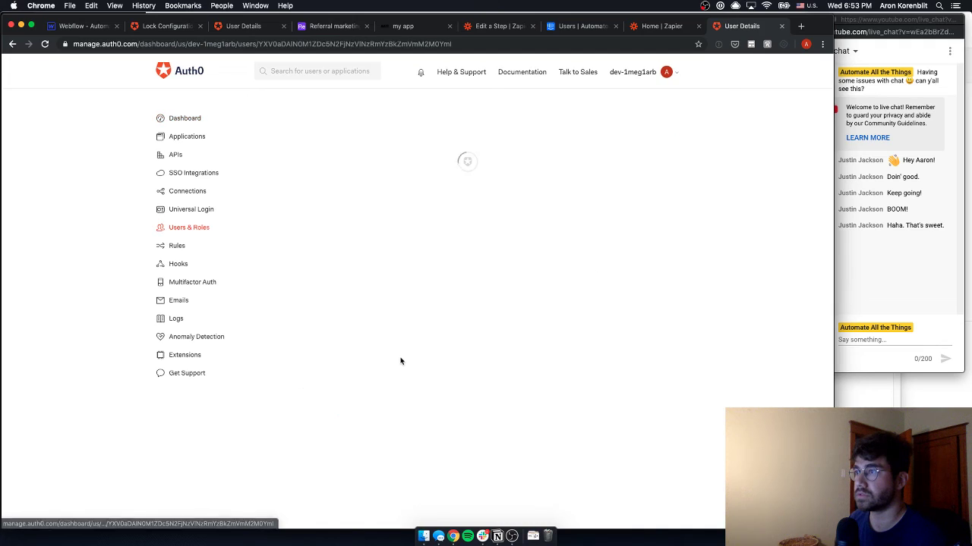
scroll(402, 327, "down", 5)
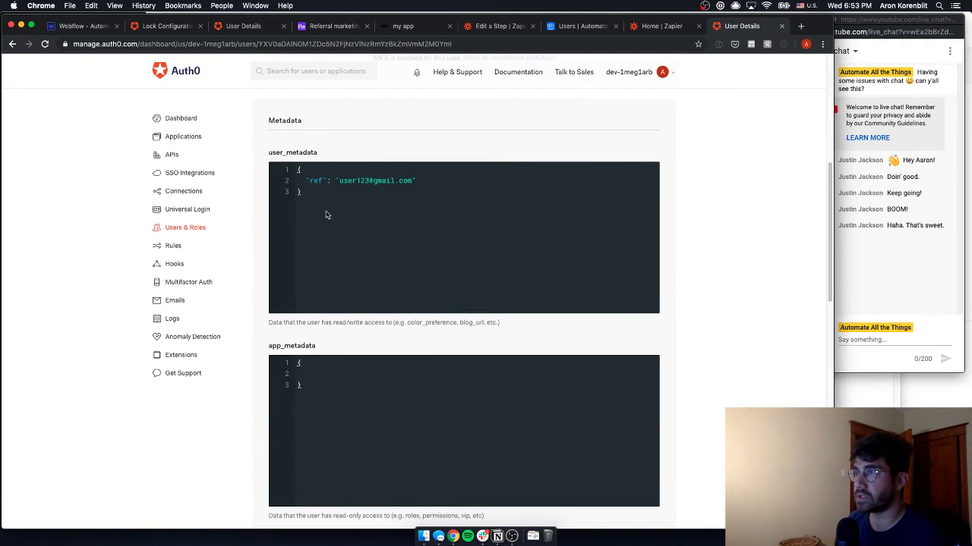
left_click(582, 26)
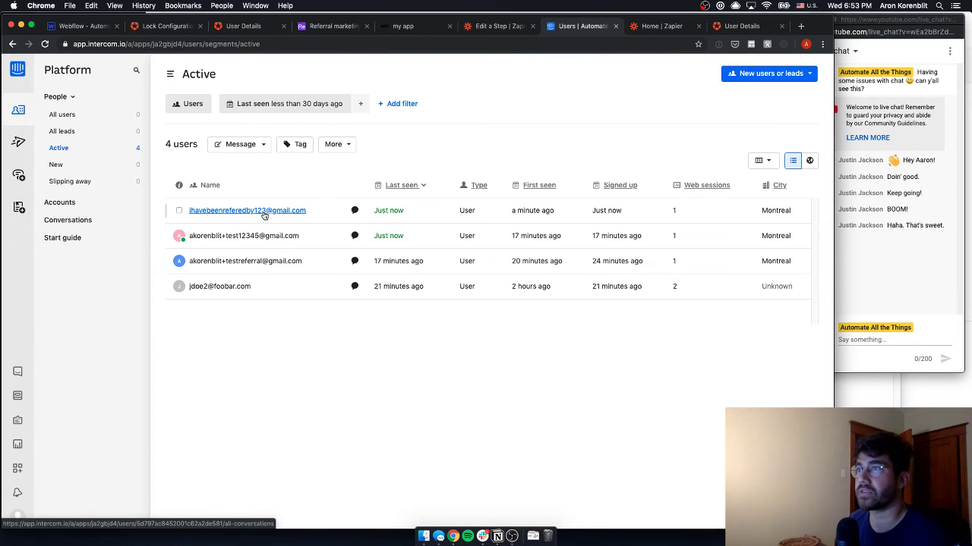
Open the newest Intercom user's profile and check its Ref attribute holds the referrer's address.
left_click(267, 213)
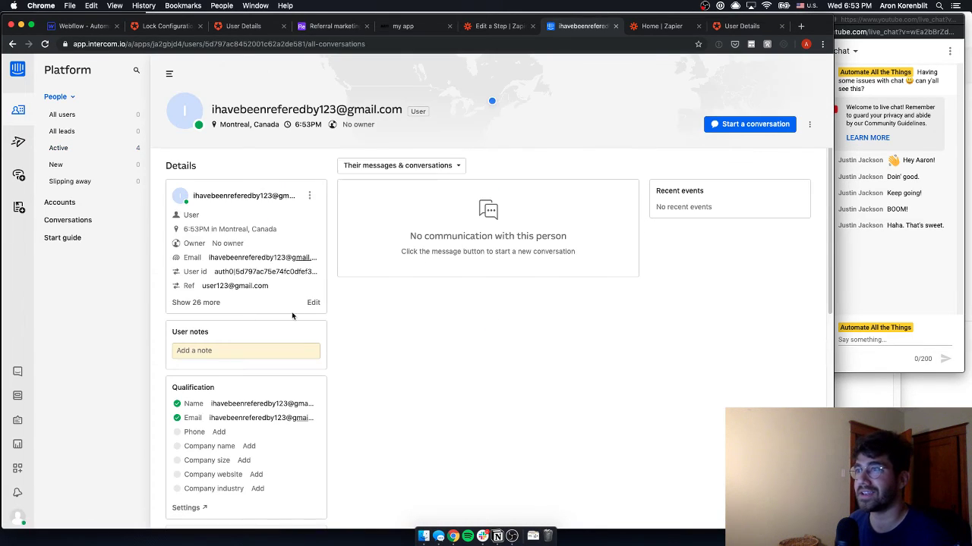
left_click_drag(203, 287, 279, 291)
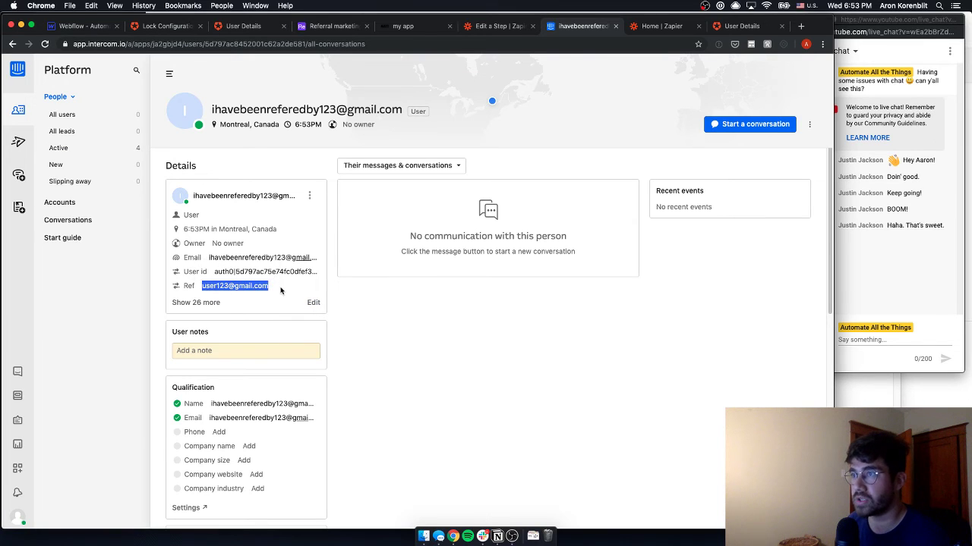
left_click(280, 290)
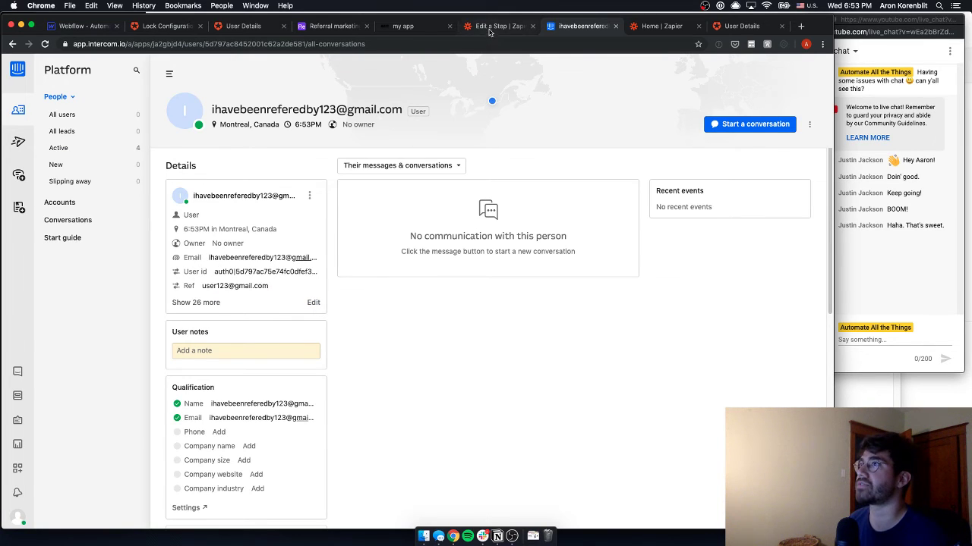
left_click(326, 29)
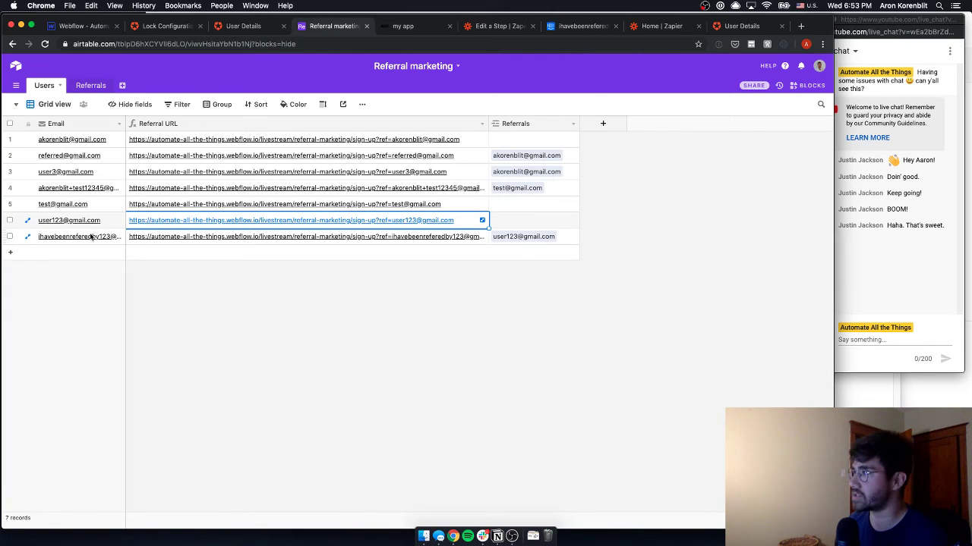
Confirm record 7's linked referrer in Users and that referrer's count of 1 in Referrals row 6.
left_click(88, 86)
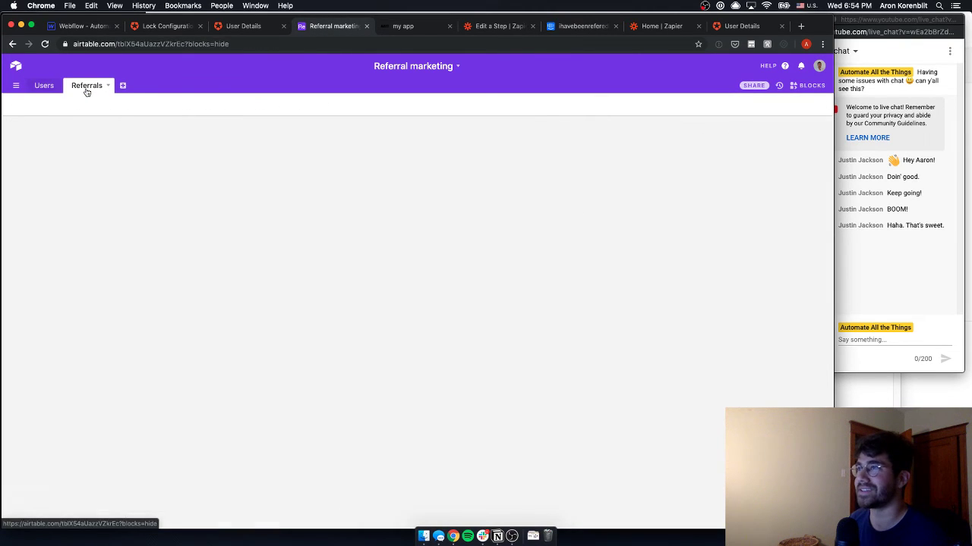
left_click(44, 85)
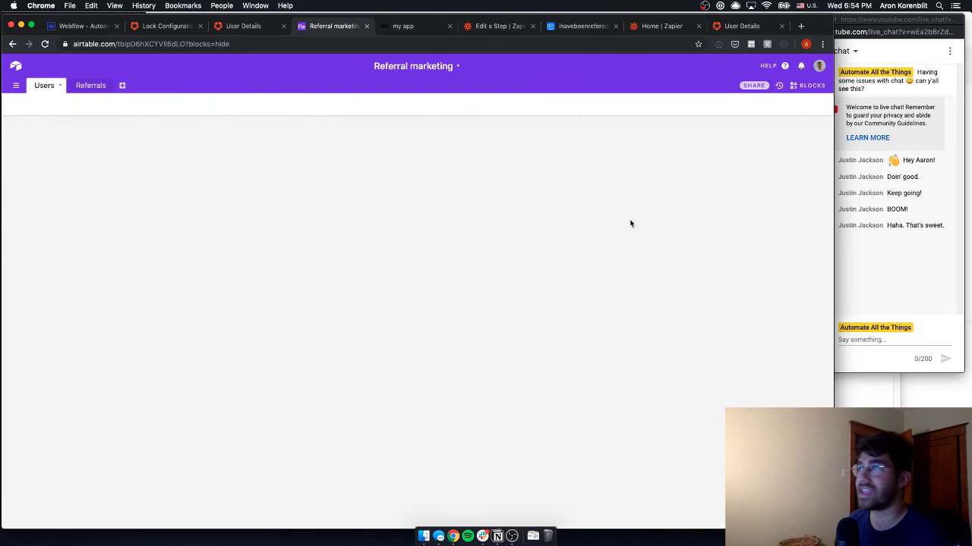
left_click(525, 237)
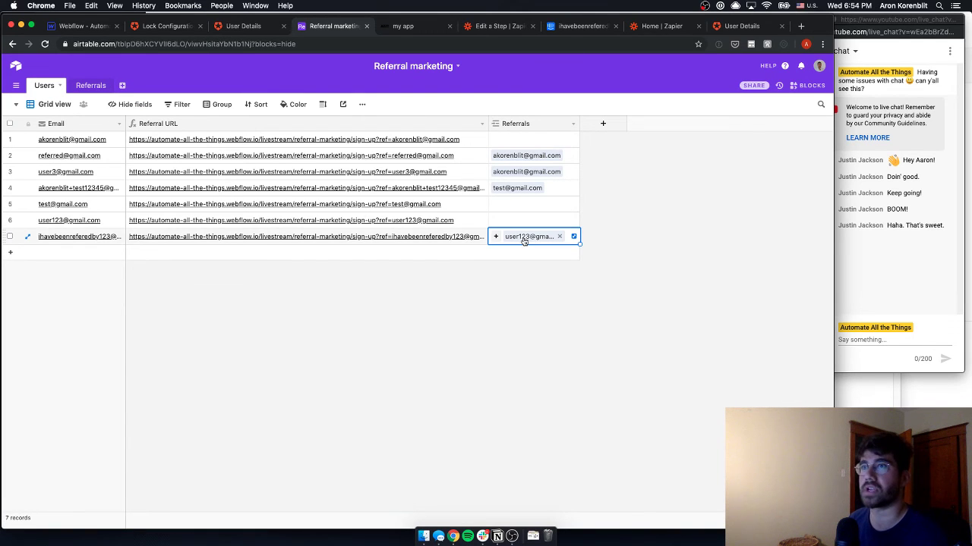
left_click(123, 224)
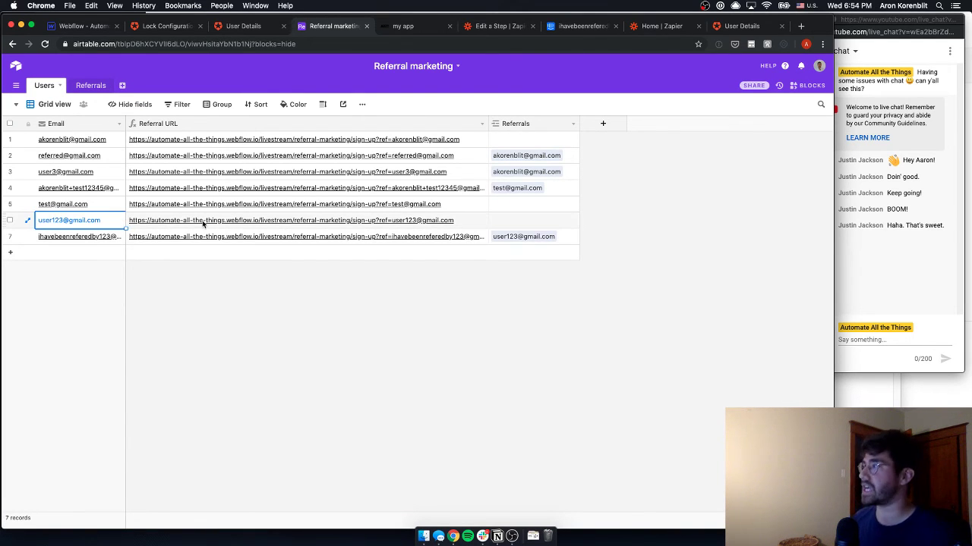
left_click(98, 85)
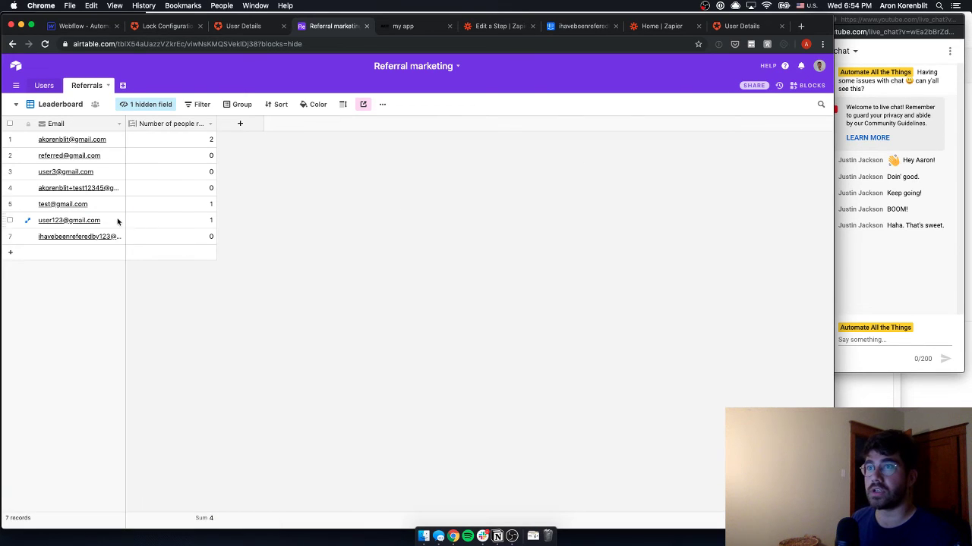
left_click_drag(117, 222, 175, 225)
left_click(179, 225)
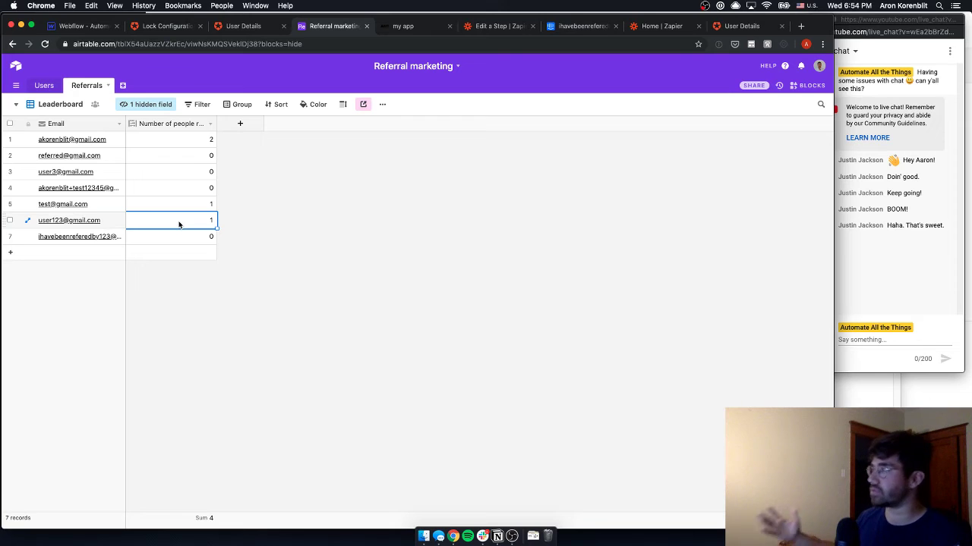
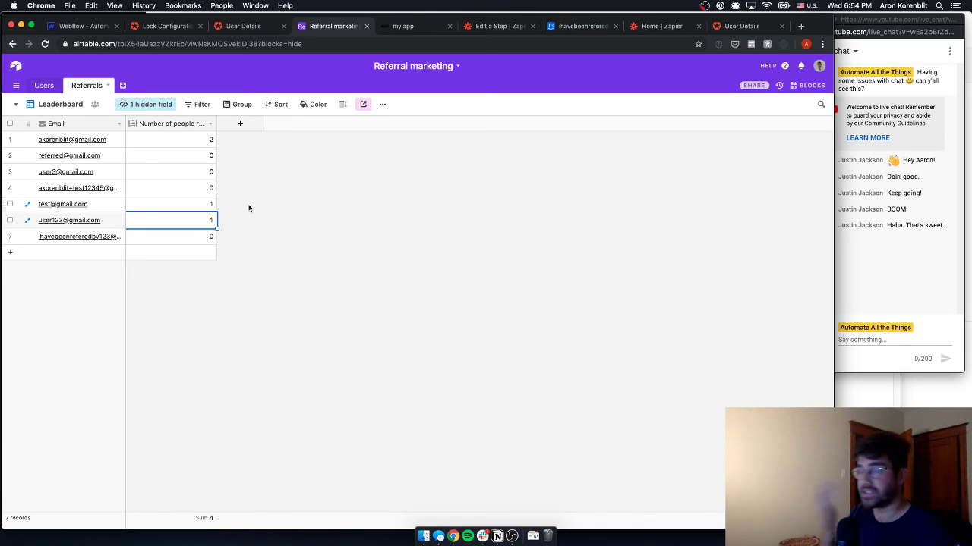
Add a seventh action step using Email by Zapier's Send Outbound Email action.
left_click(674, 26)
left_click(497, 26)
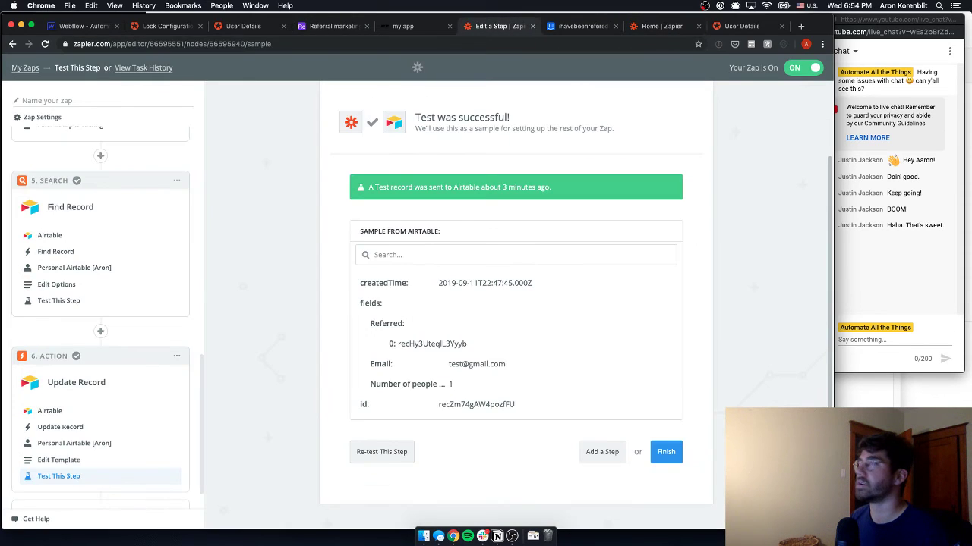
scroll(61, 425, "down", 1)
left_click(92, 479)
scroll(83, 425, "down", 3)
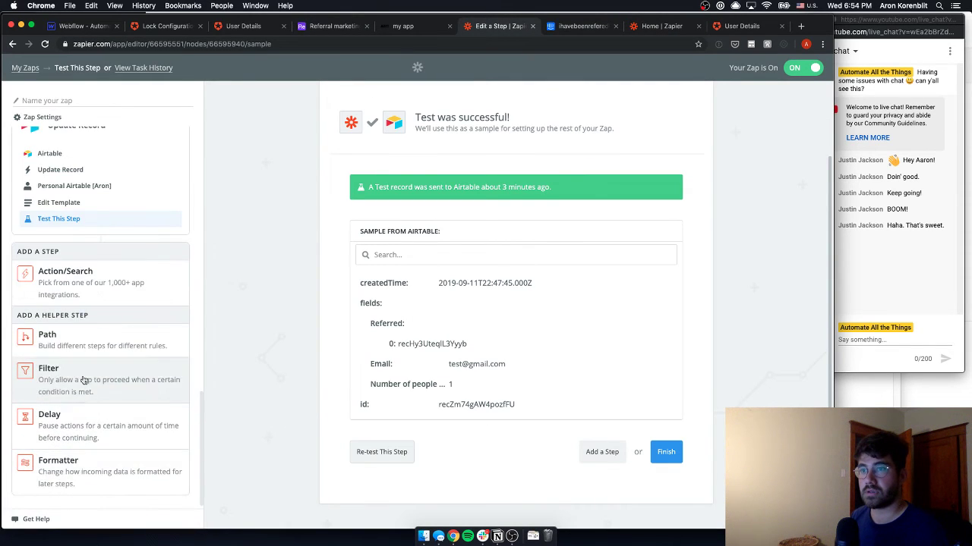
left_click(76, 279)
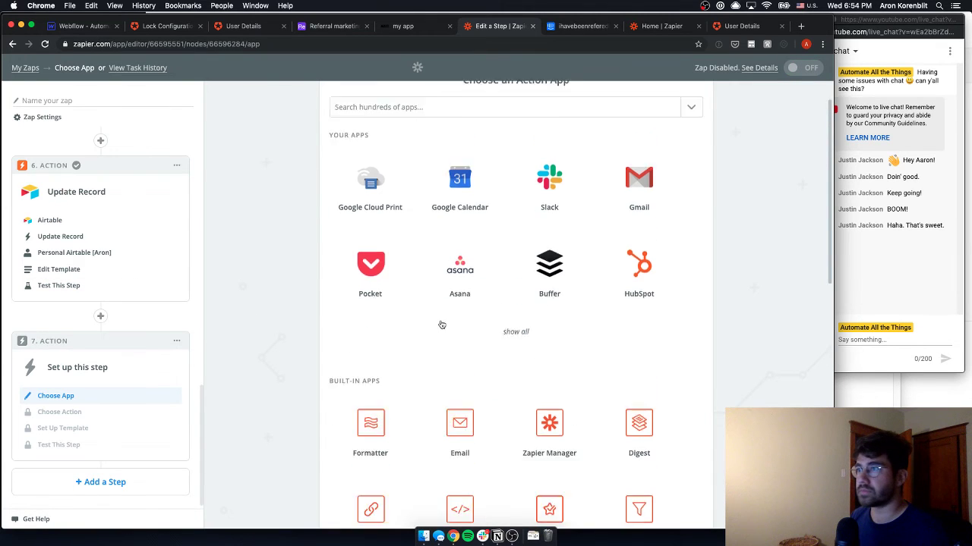
left_click(410, 145)
type("email")
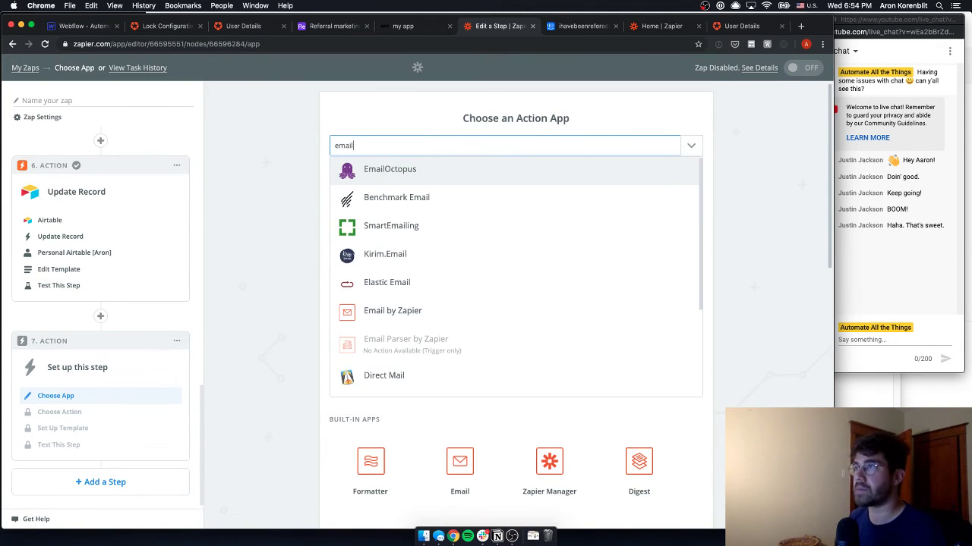
left_click(440, 311)
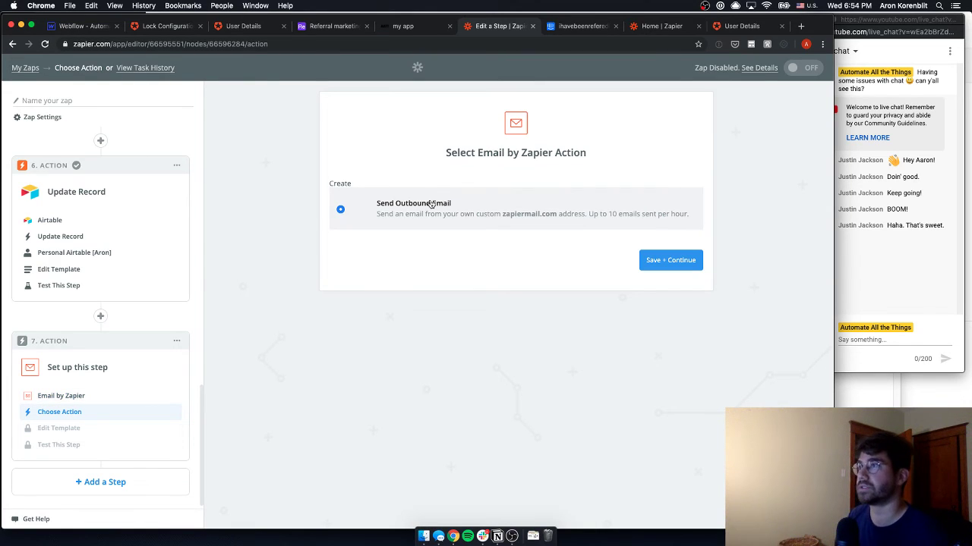
left_click(671, 260)
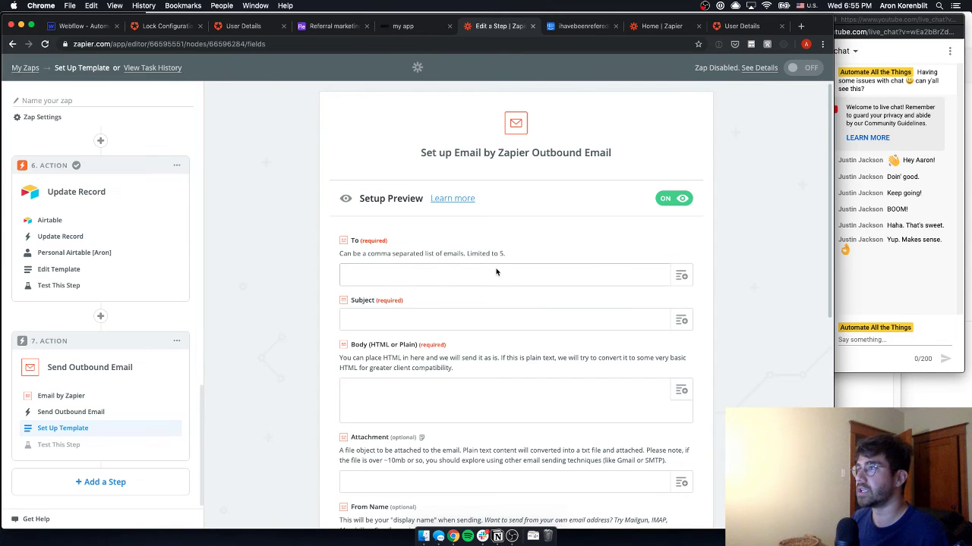
Set the email's To to Step 1's email and its subject to 'Your friend has signed up'.
left_click(467, 278)
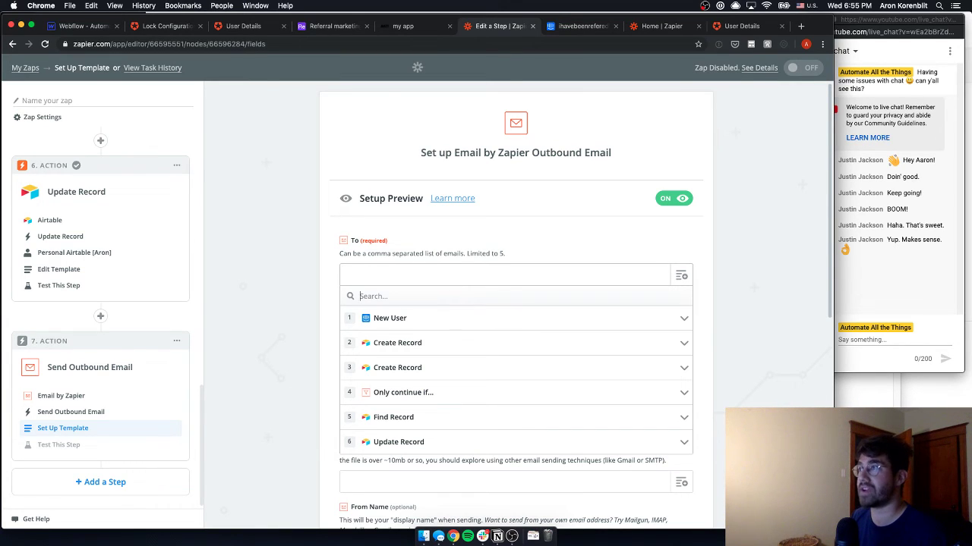
type("em")
left_click(431, 341)
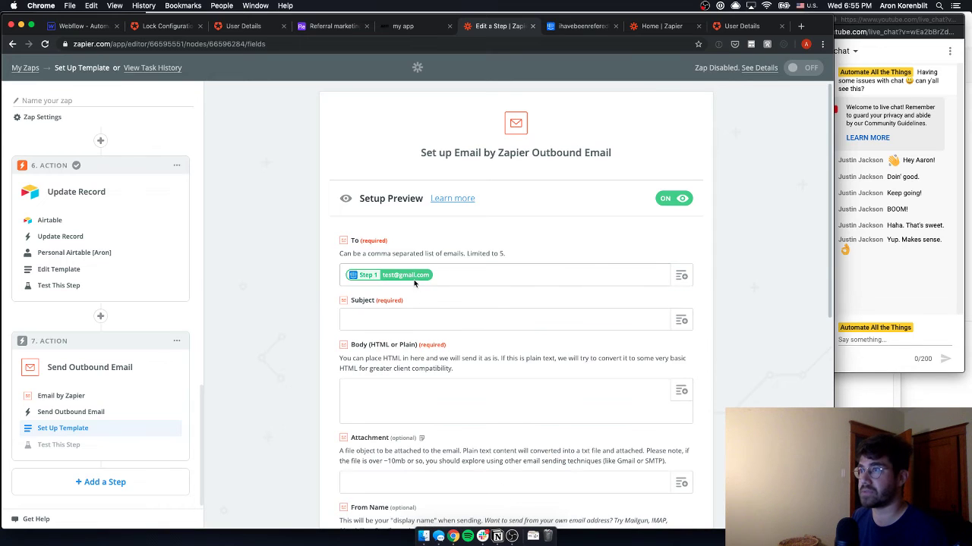
left_click(406, 318)
type("Y")
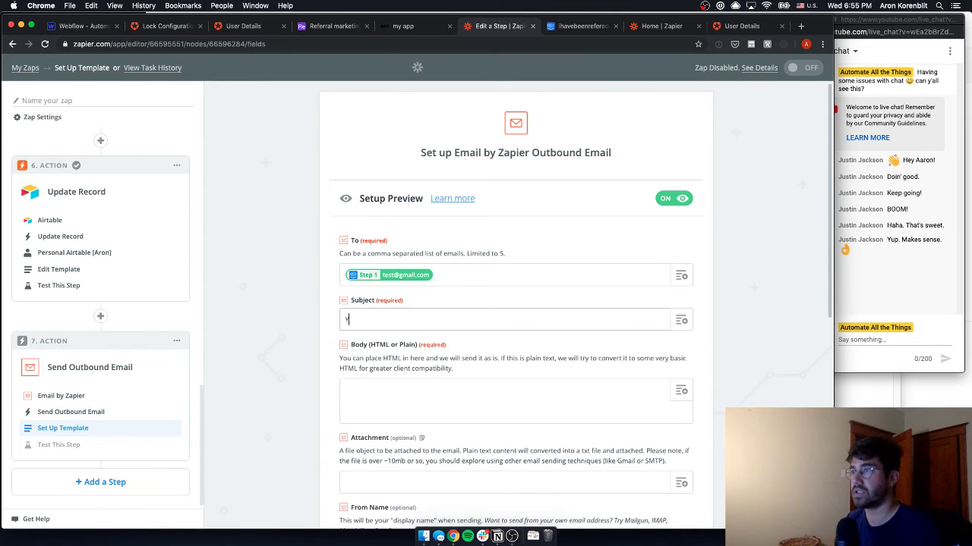
type("our friend ha")
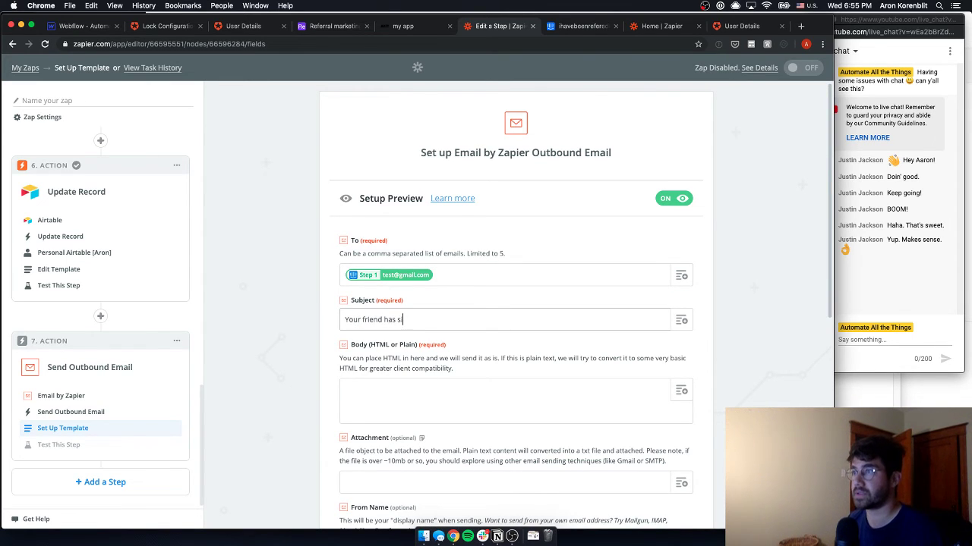
type("s signed up!")
key("Tab")
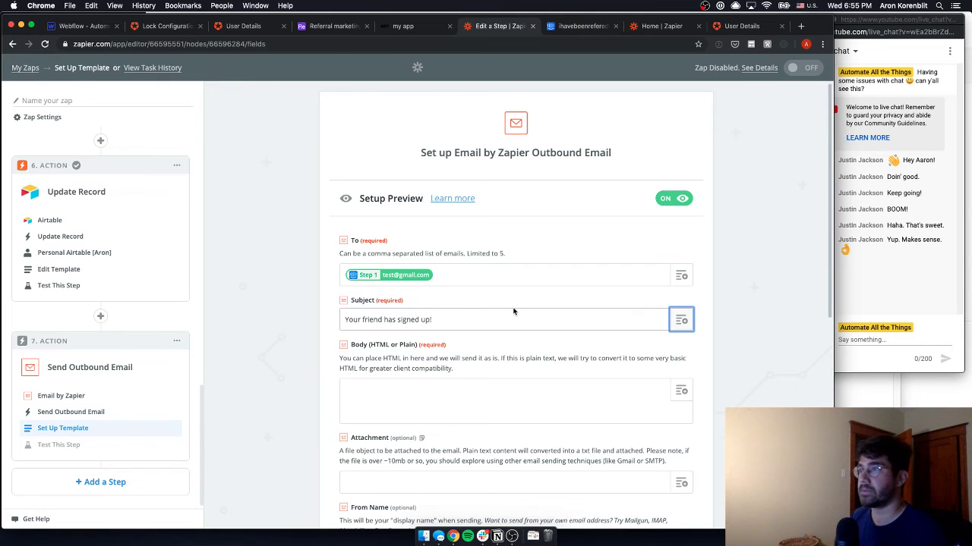
Start the body with 'Your friend', the new user's Name, and 'just signed up.'.
scroll(532, 341, "down", 1)
left_click(550, 371)
scroll(551, 371, "down", 3)
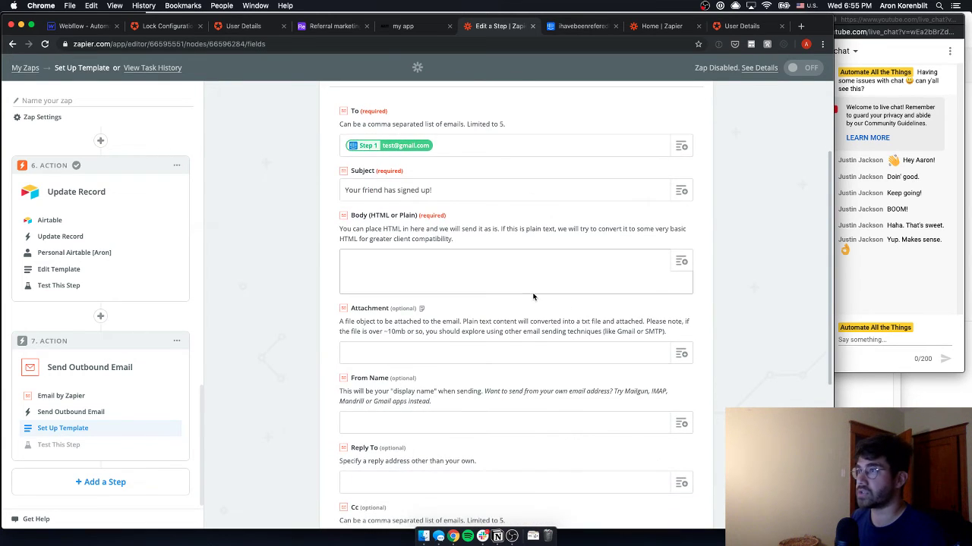
type("Your fri")
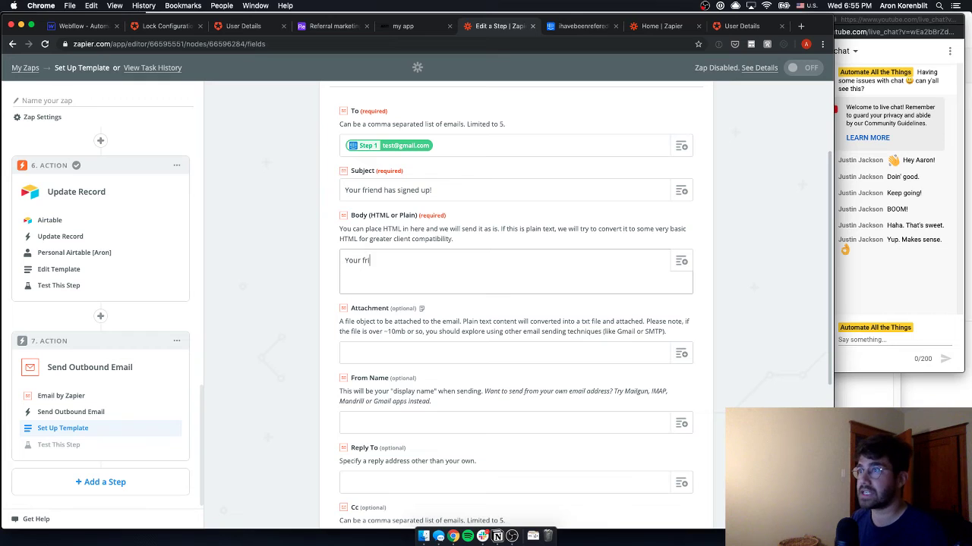
type("end")
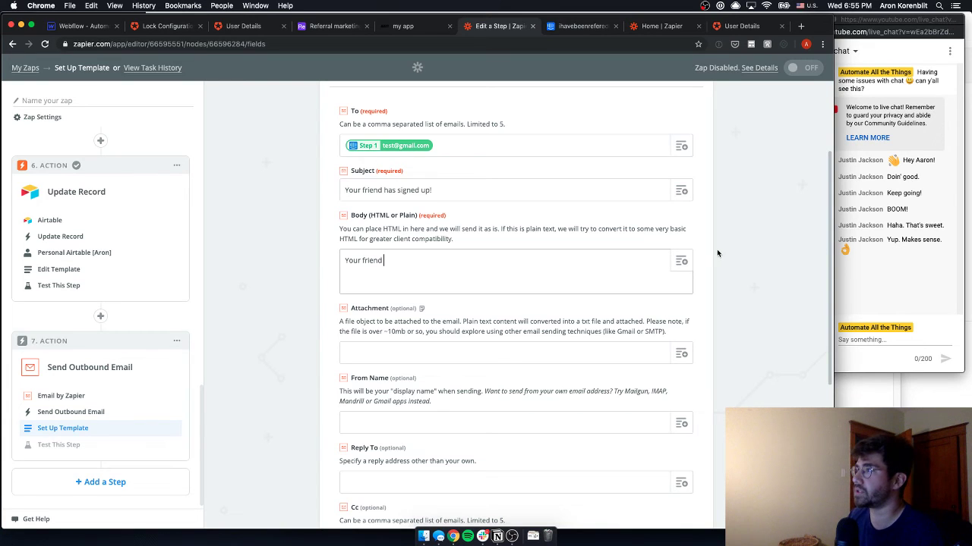
left_click(680, 261)
left_click(399, 326)
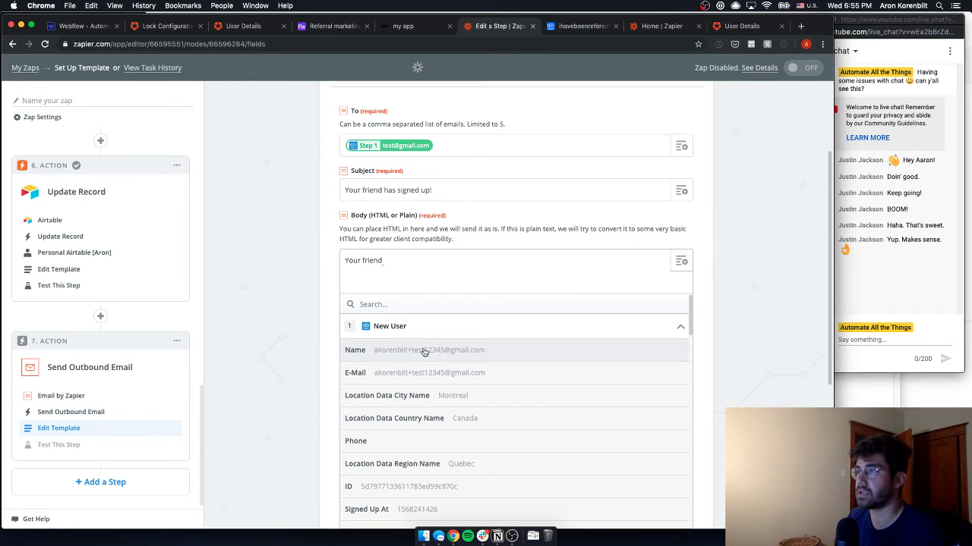
left_click(425, 352)
type("just signed")
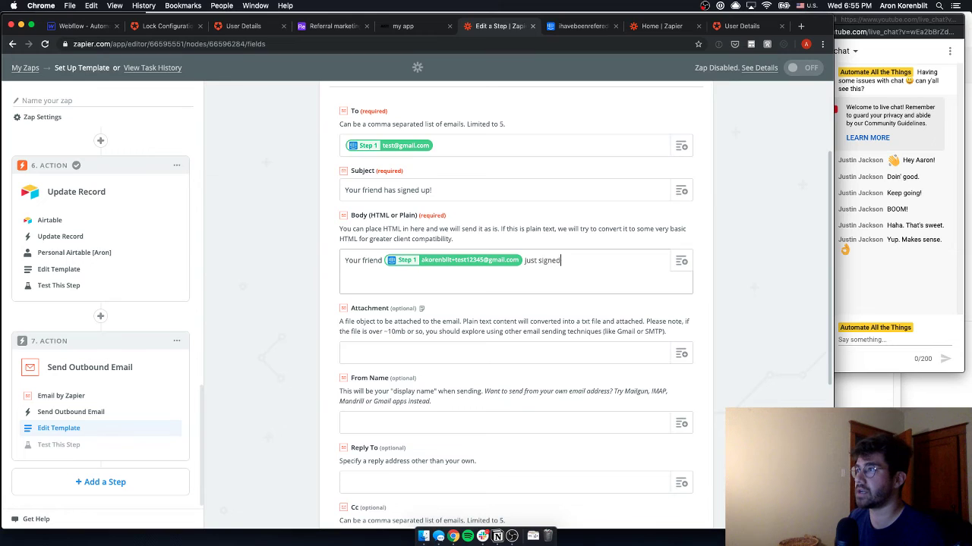
type(" up.")
key("Return")
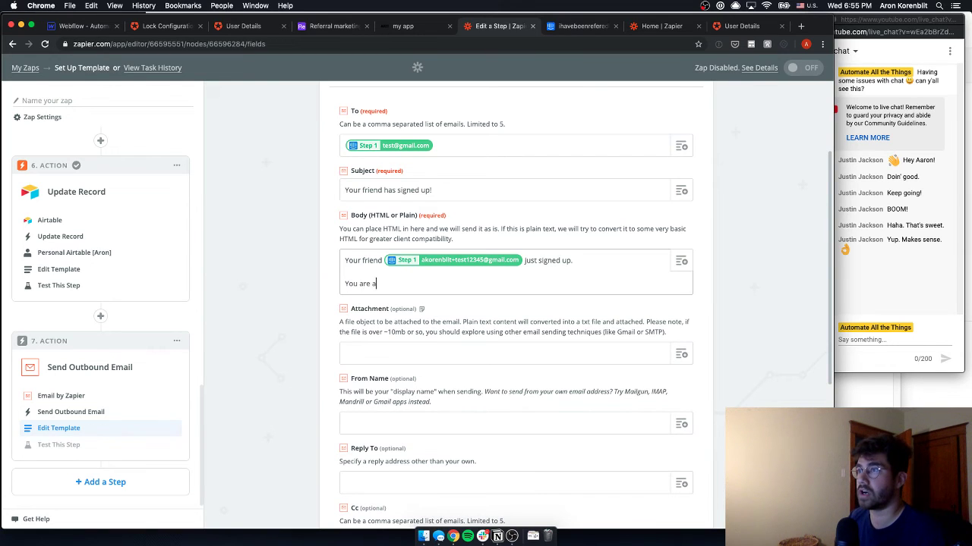
Insert Step 5's Number Of People Referred value on a new body line.
left_click(681, 261)
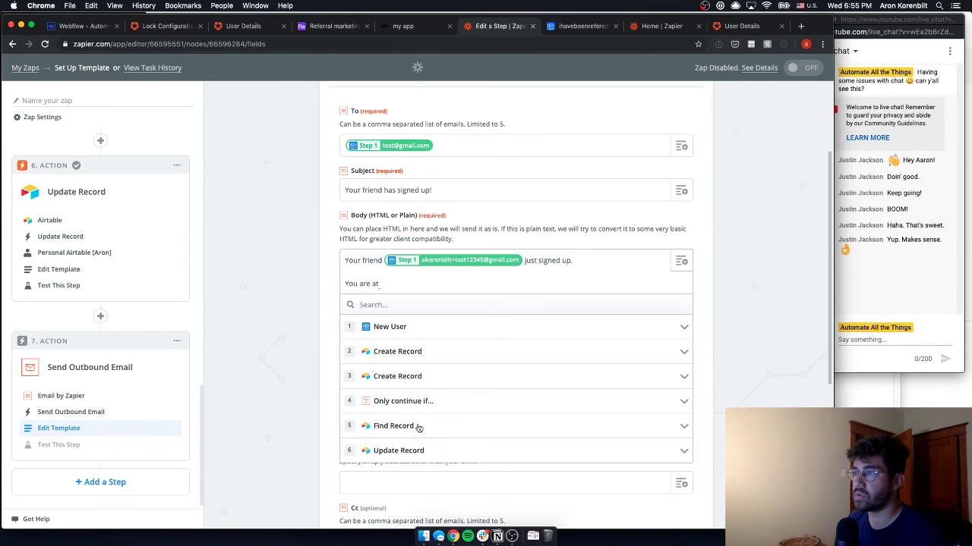
left_click(418, 428)
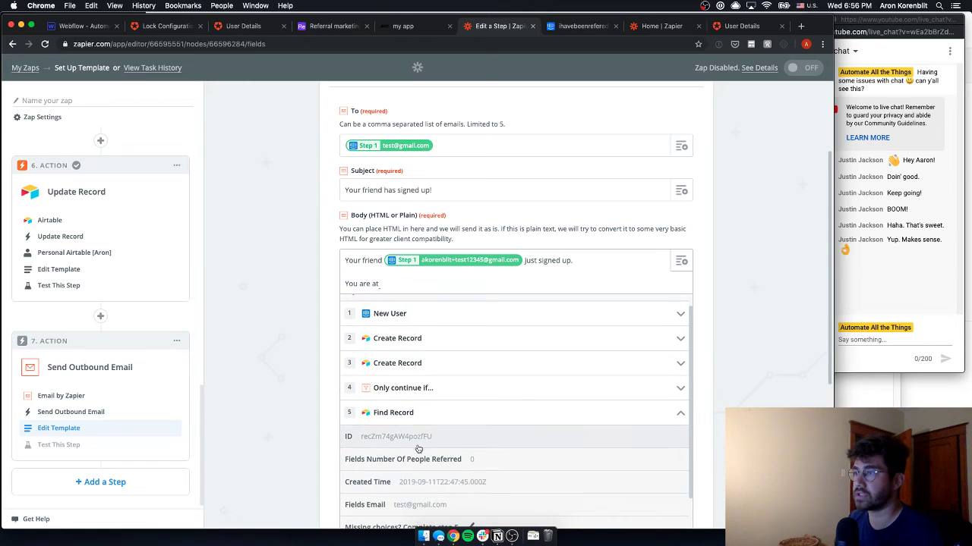
scroll(451, 465, "down", 1)
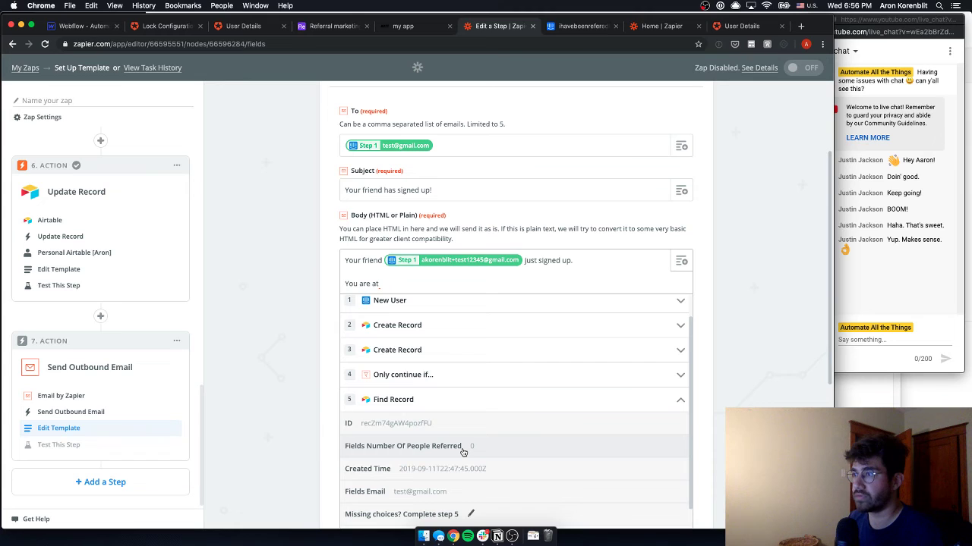
left_click(463, 452)
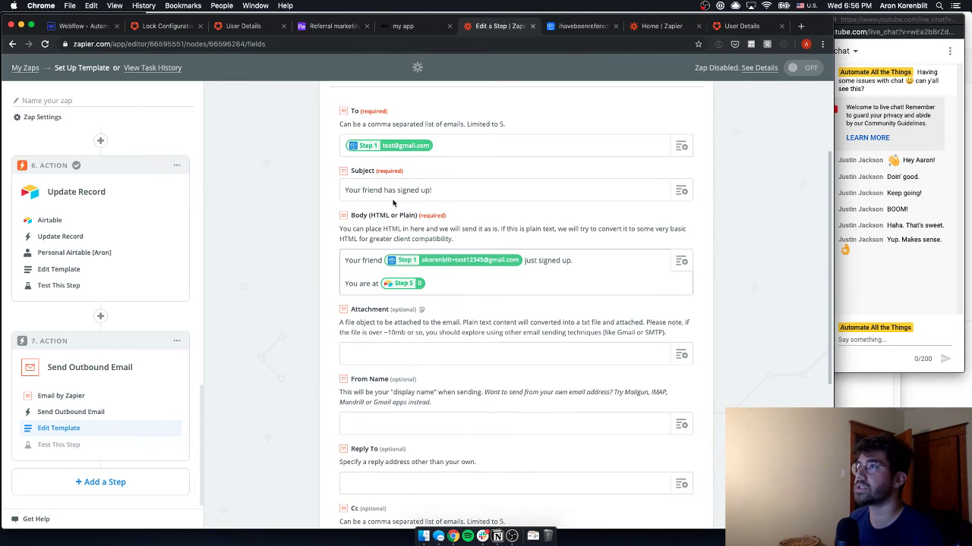
left_click(453, 286)
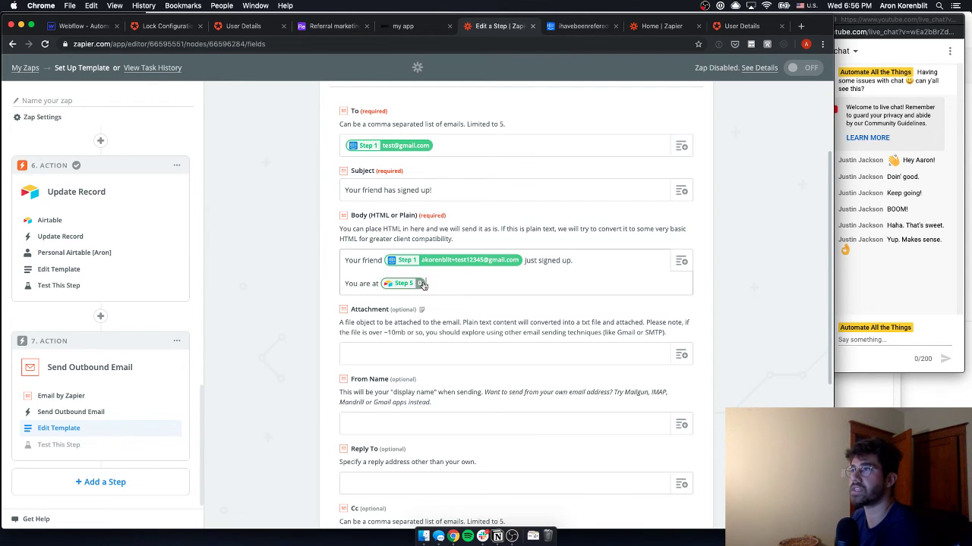
scroll(83, 296, "up", 5)
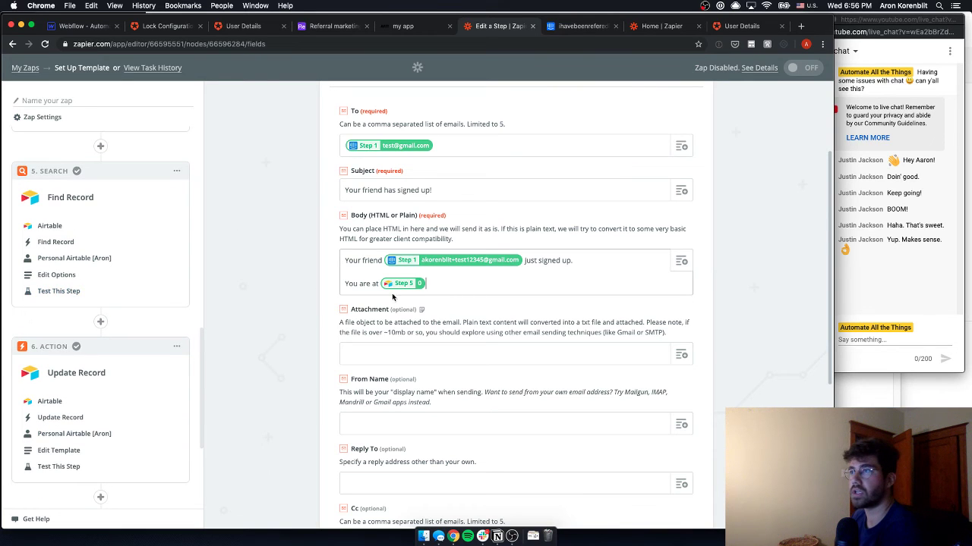
scroll(73, 439, "down", 1)
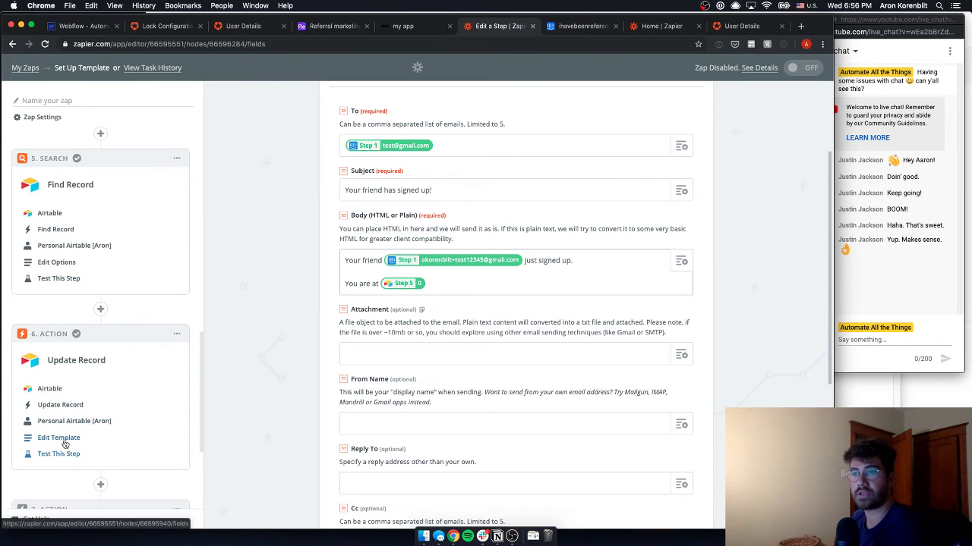
Test the Update Record step, sending the test record to Airtable.
left_click(69, 453)
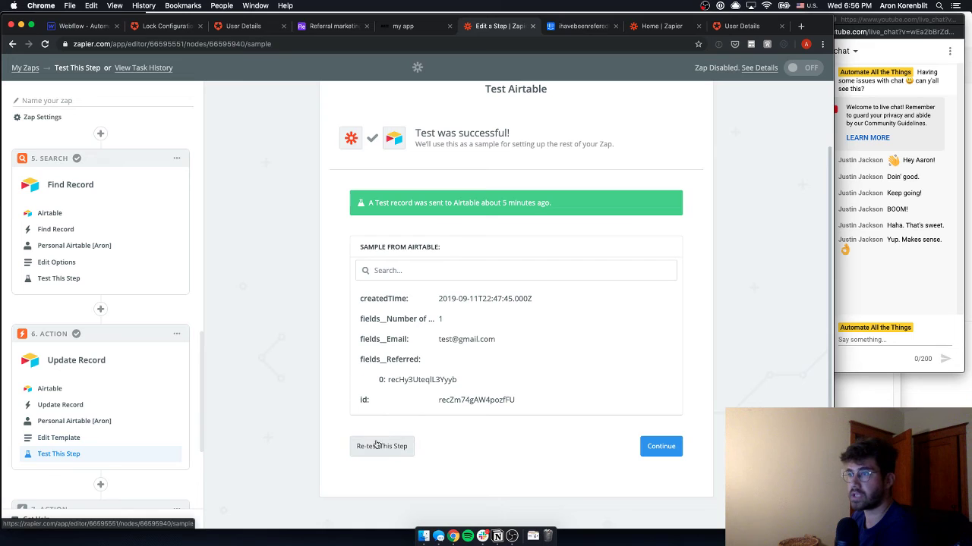
left_click(73, 440)
left_click(76, 454)
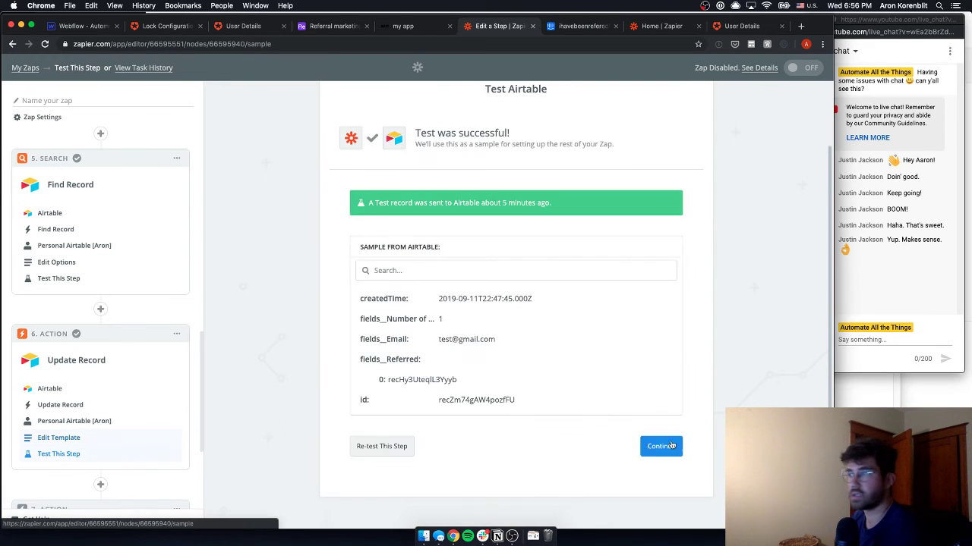
left_click(358, 446)
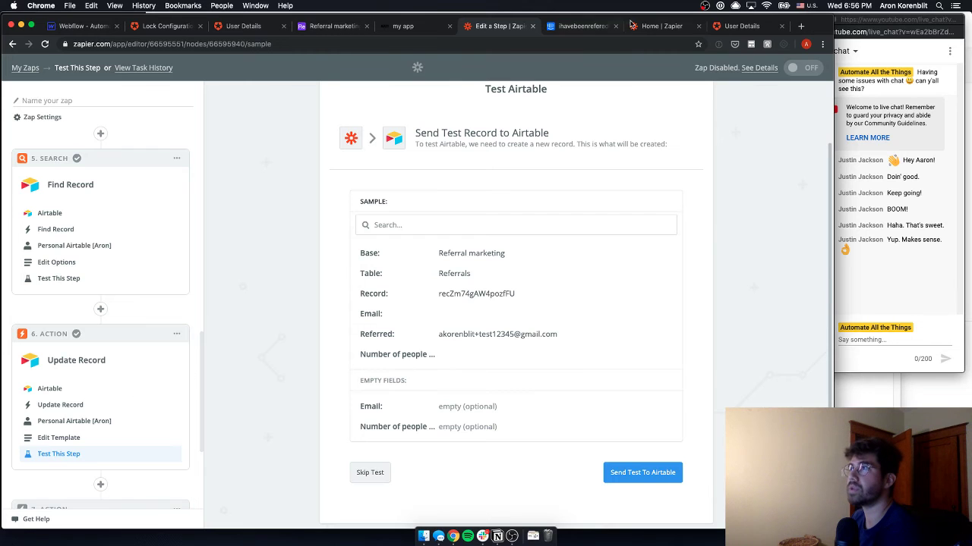
left_click(591, 27)
left_click(485, 30)
left_click(344, 31)
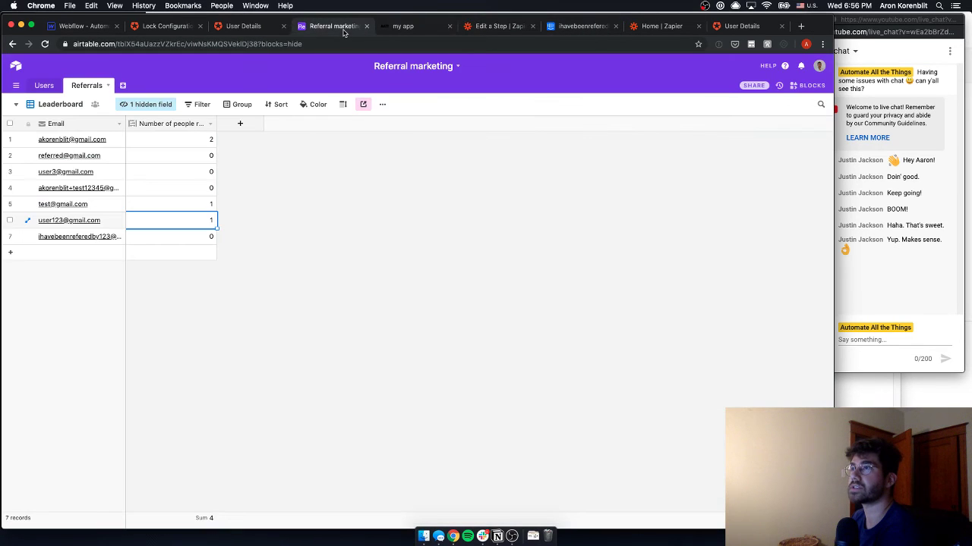
left_click(422, 28)
left_click(500, 25)
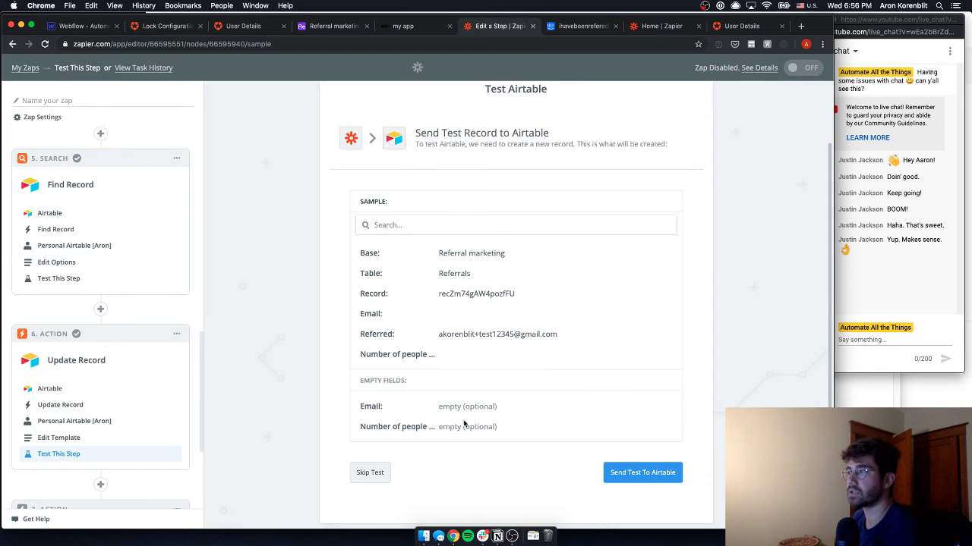
left_click(643, 472)
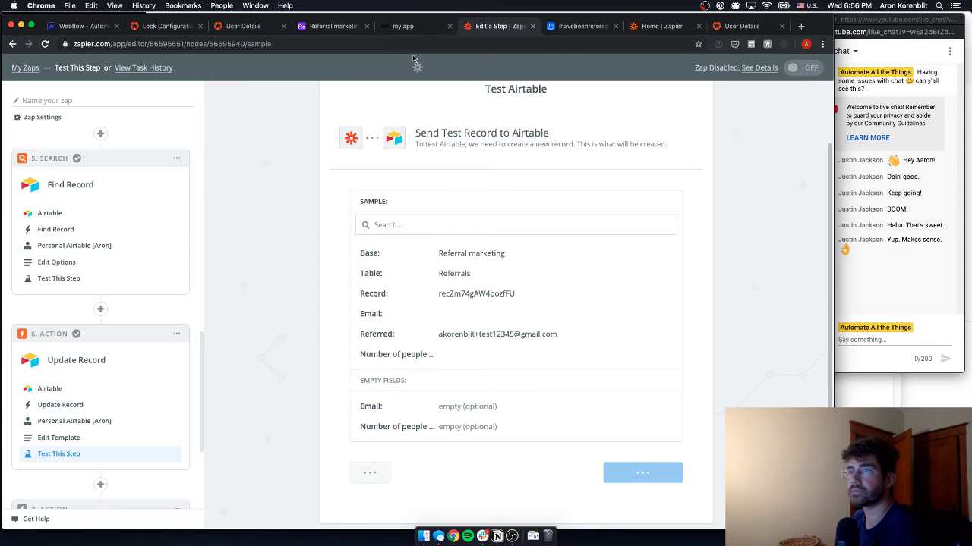
Compare Airtable's Referrals table with the test result to confirm the referral count of 1.
left_click(320, 26)
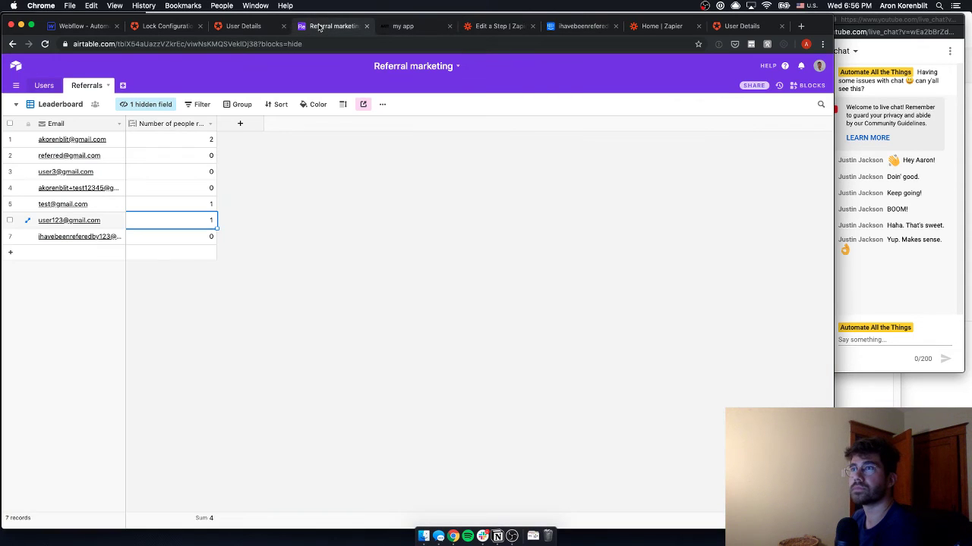
left_click(491, 28)
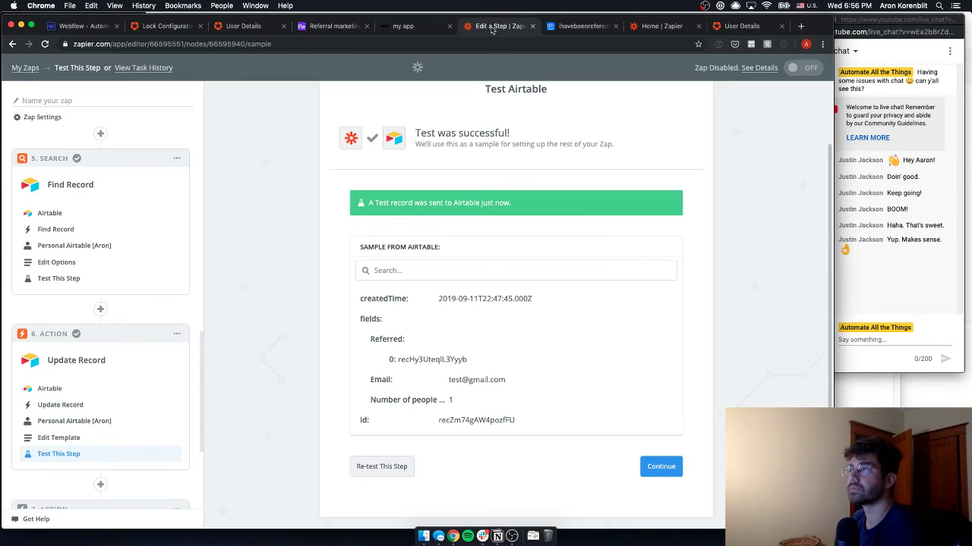
left_click(244, 26)
left_click(329, 26)
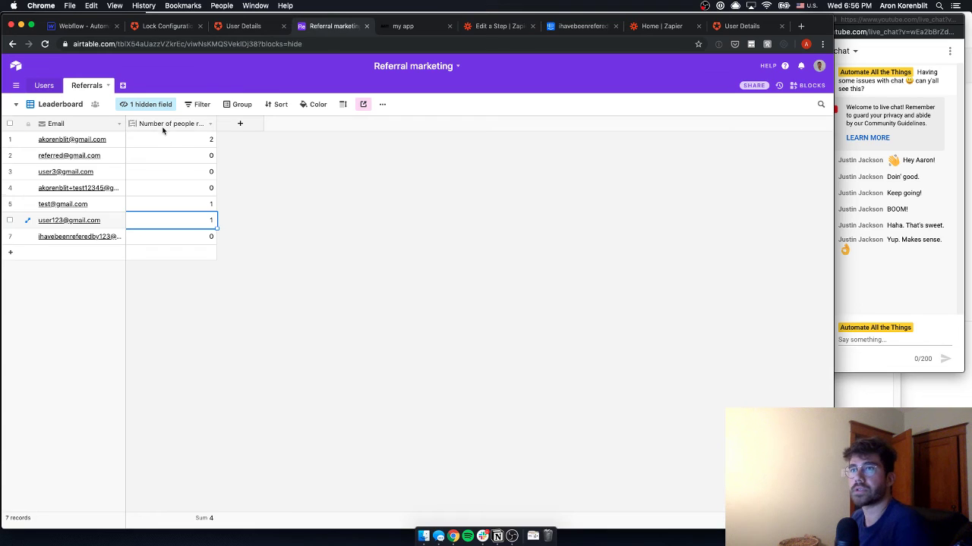
left_click(162, 125)
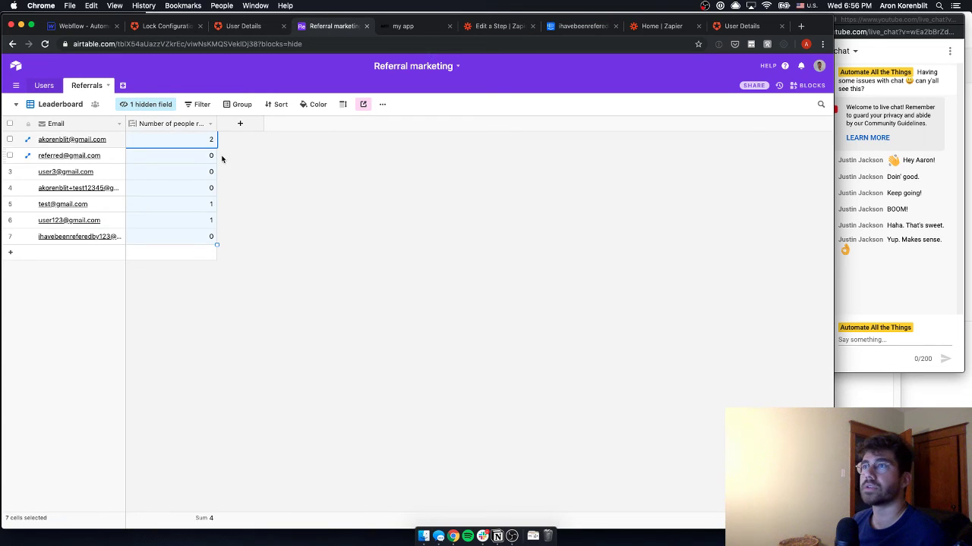
left_click(175, 205)
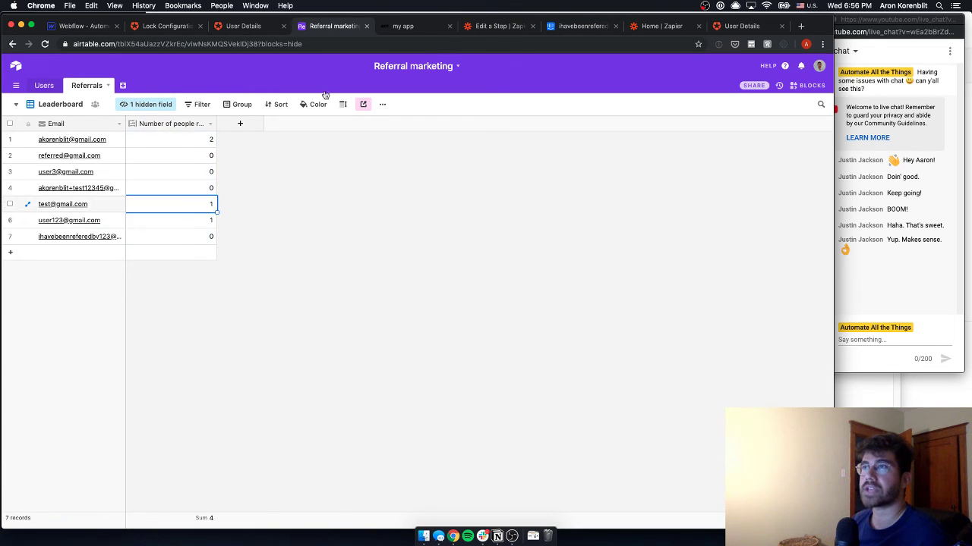
left_click(496, 26)
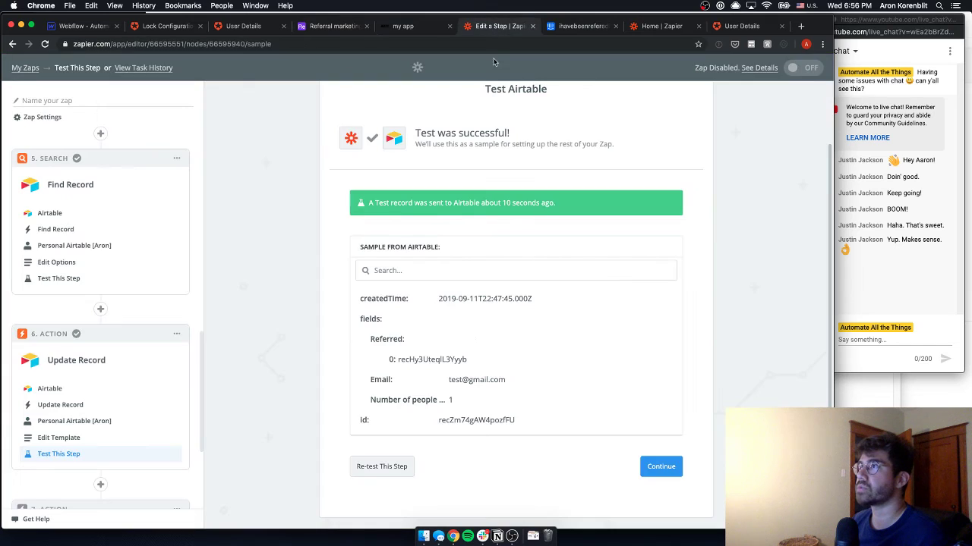
triple_click(393, 397)
scroll(76, 394, "down", 3)
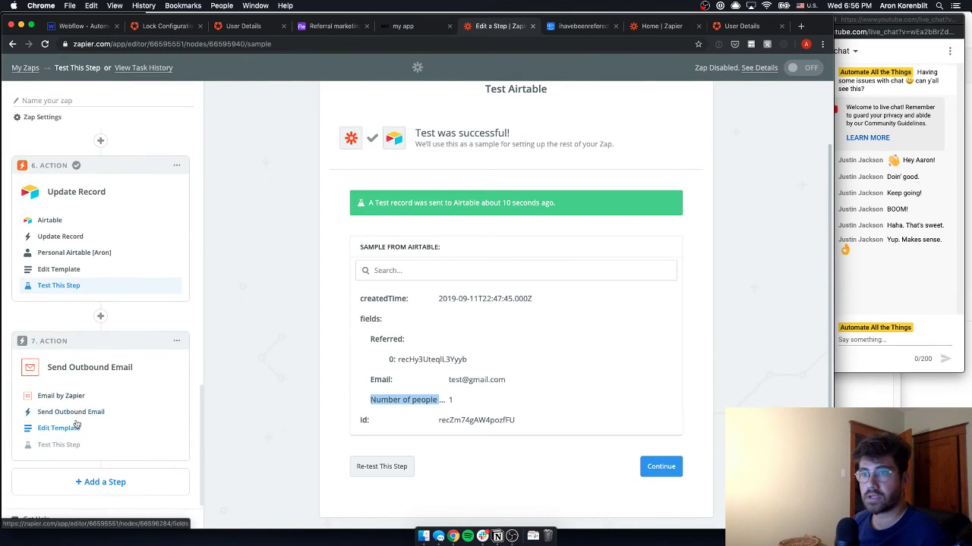
Reopen the email step's template and continue the body on a new line.
left_click(76, 427)
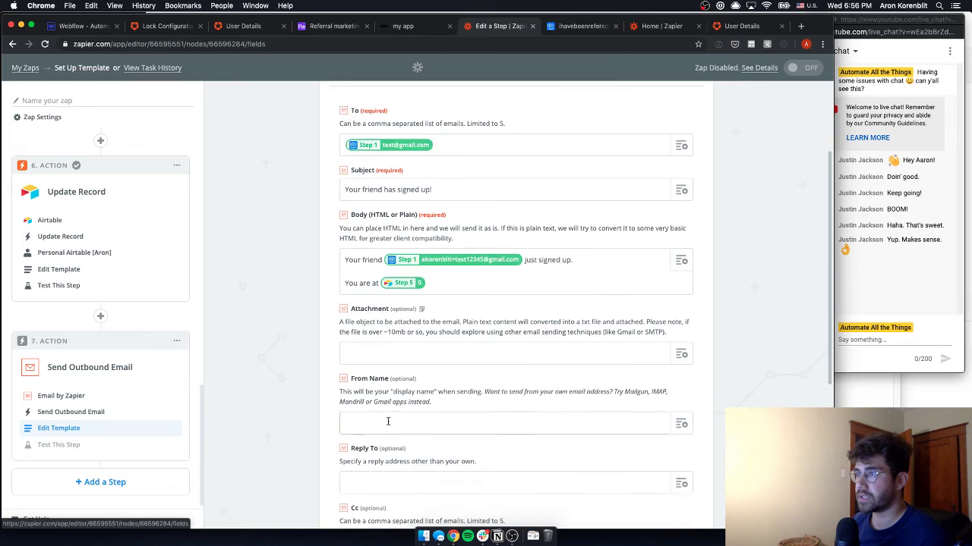
scroll(388, 421, "down", 3)
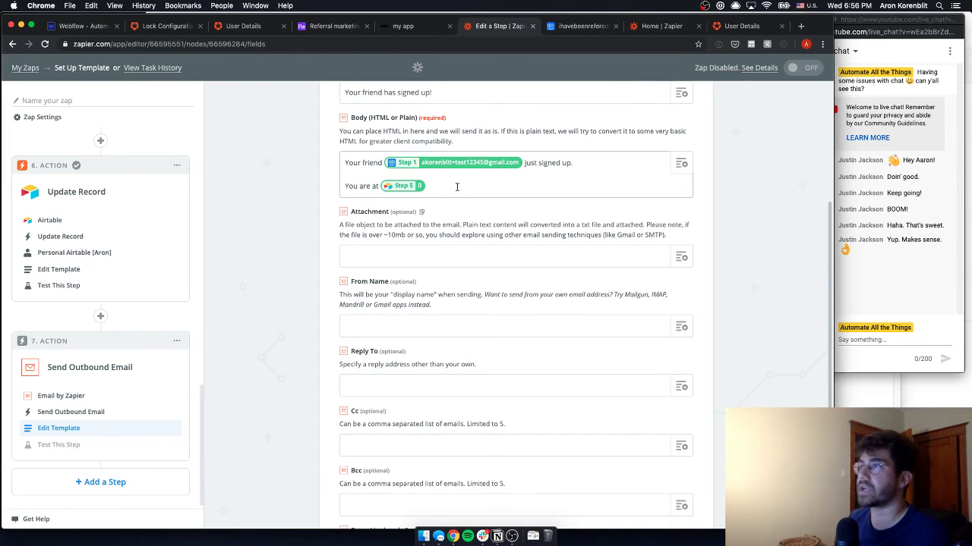
scroll(451, 342, "down", 3)
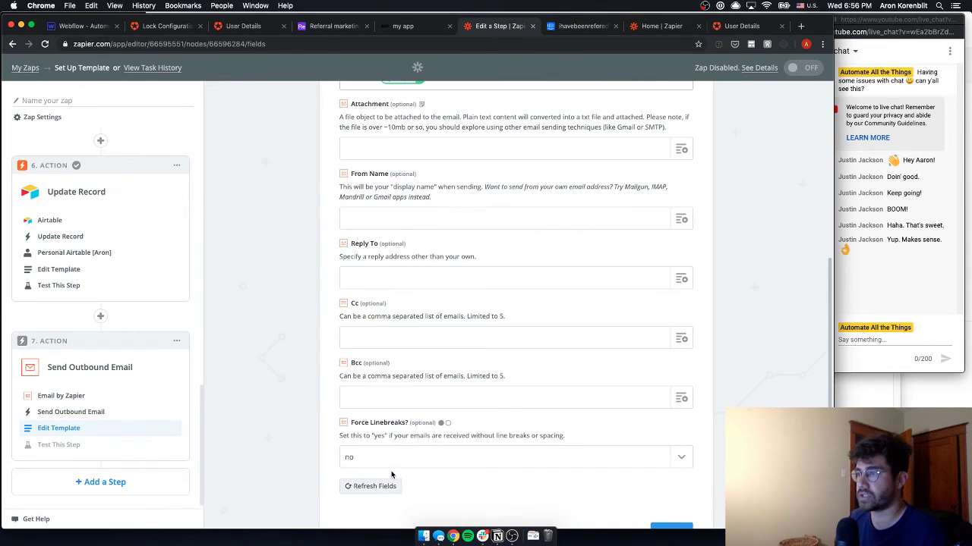
scroll(448, 365, "up", 10)
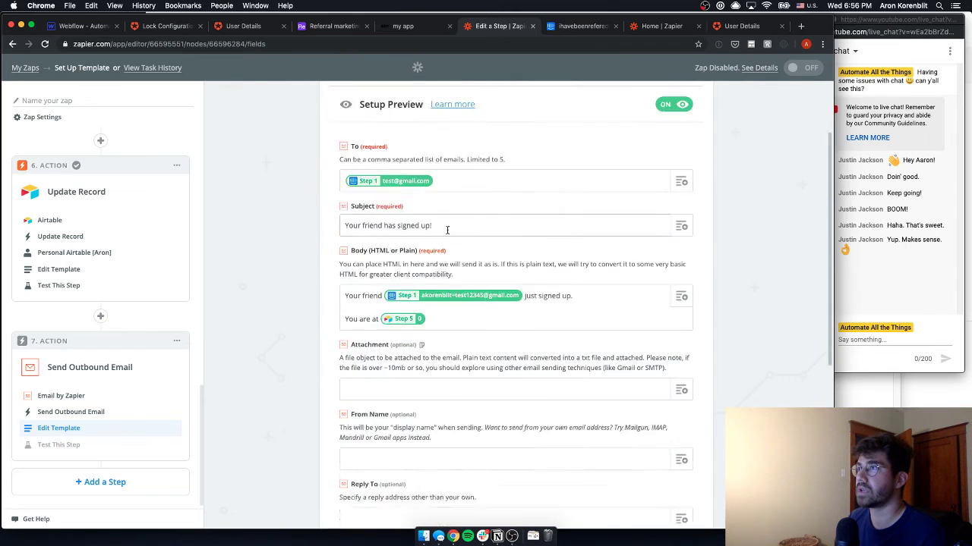
scroll(486, 403, "down", 1)
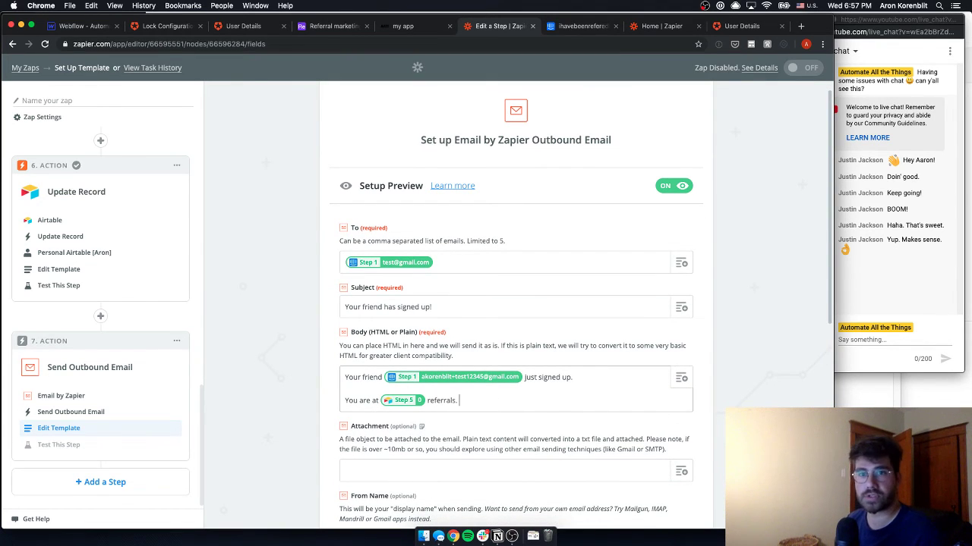
key("Return")
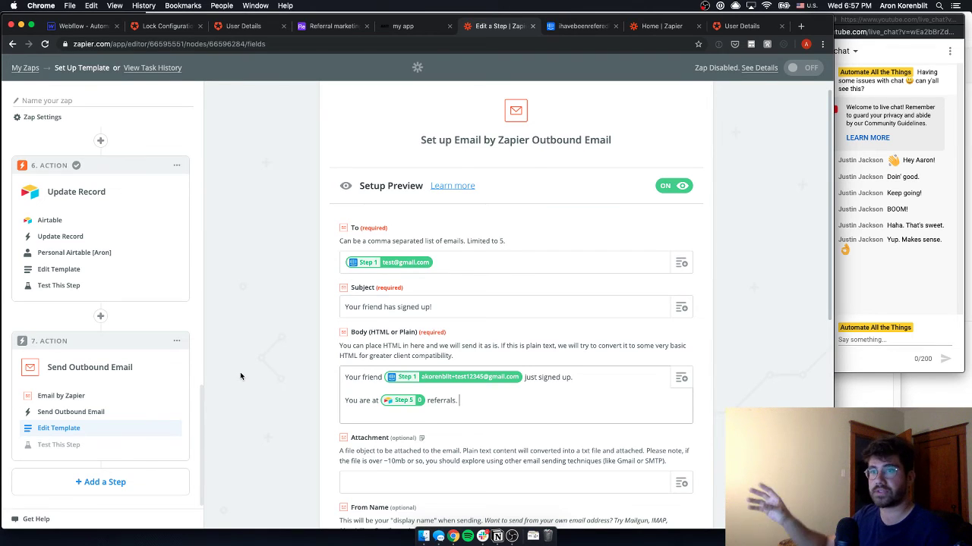
Insert a new empty action step between steps 6 and 7.
left_click(100, 317)
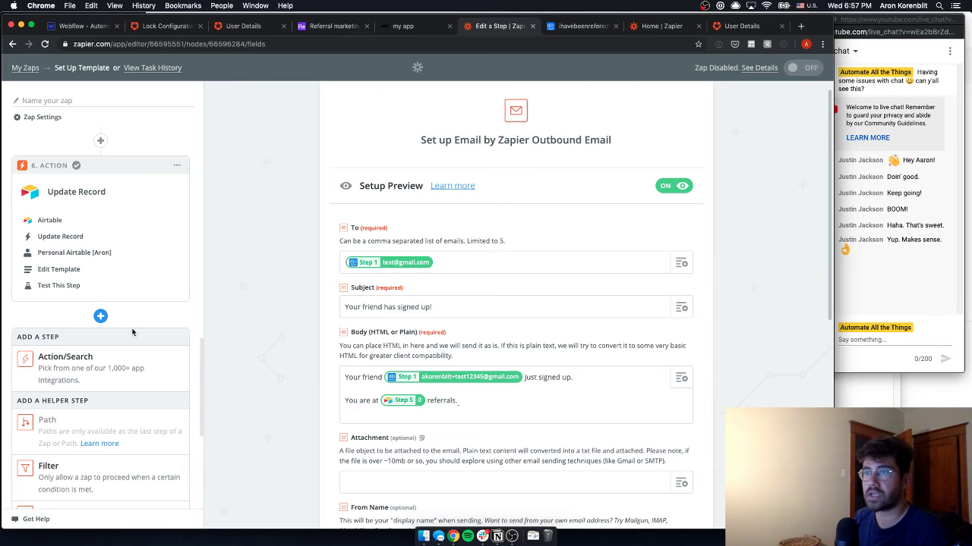
scroll(131, 328, "down", 6)
scroll(135, 341, "up", 4)
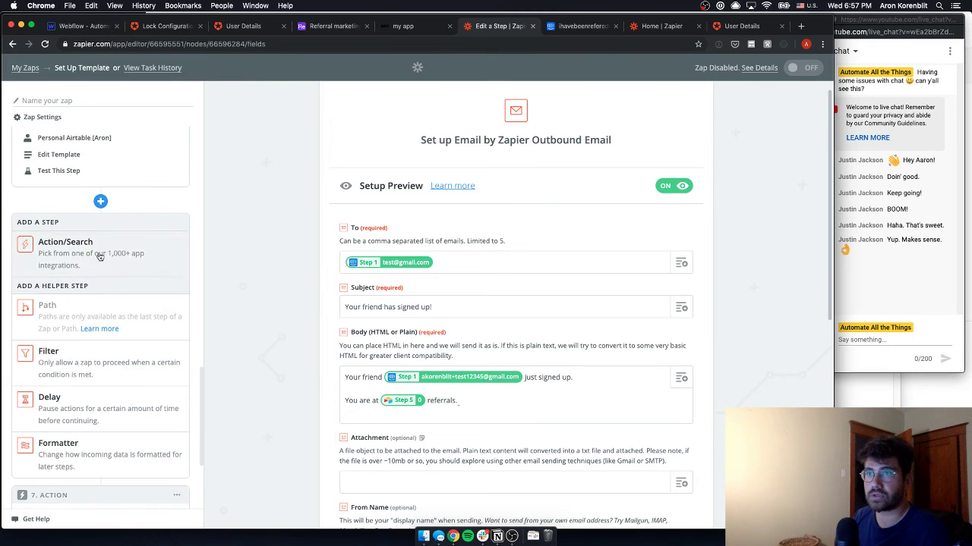
scroll(101, 479, "down", 1)
scroll(98, 482, "down", 1)
left_click(127, 168)
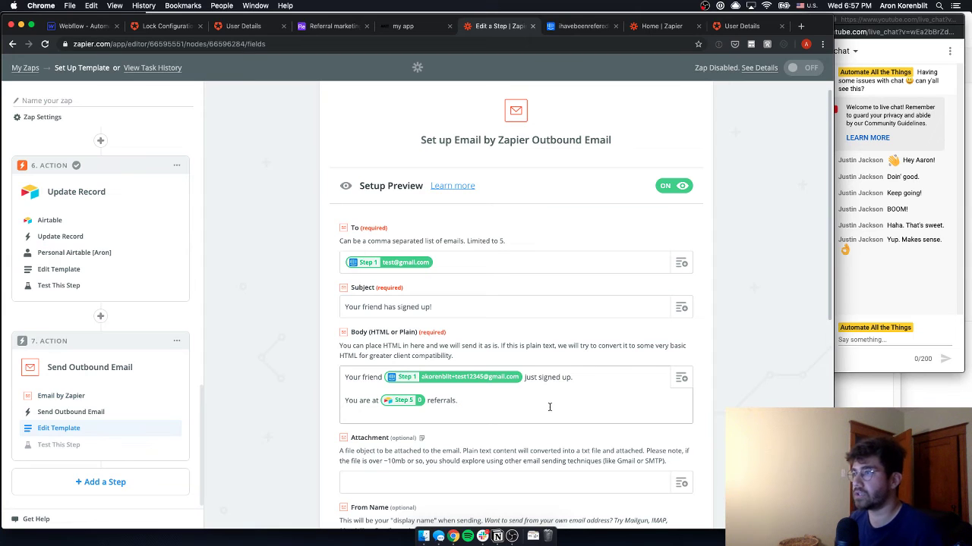
left_click(101, 315)
left_click(88, 225)
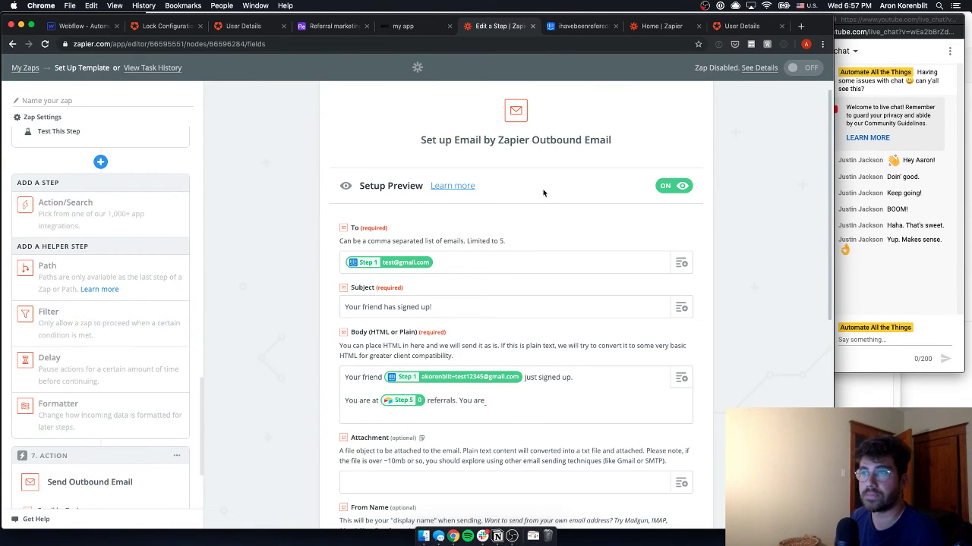
Make the new step a Formatter by Zapier Numbers action.
left_click(440, 130)
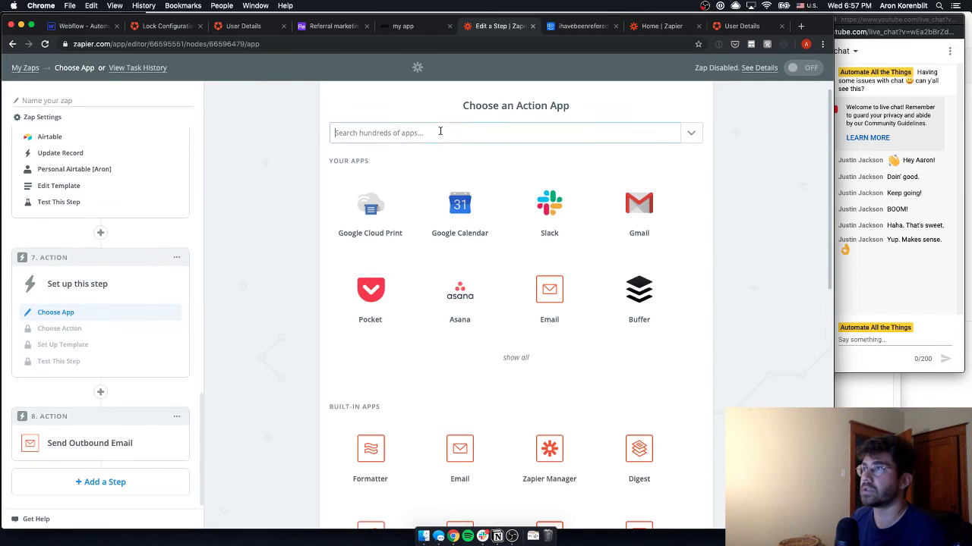
type("calu")
key("BackSpace")
key("BackSpace")
key("BackSpace")
key("BackSpace")
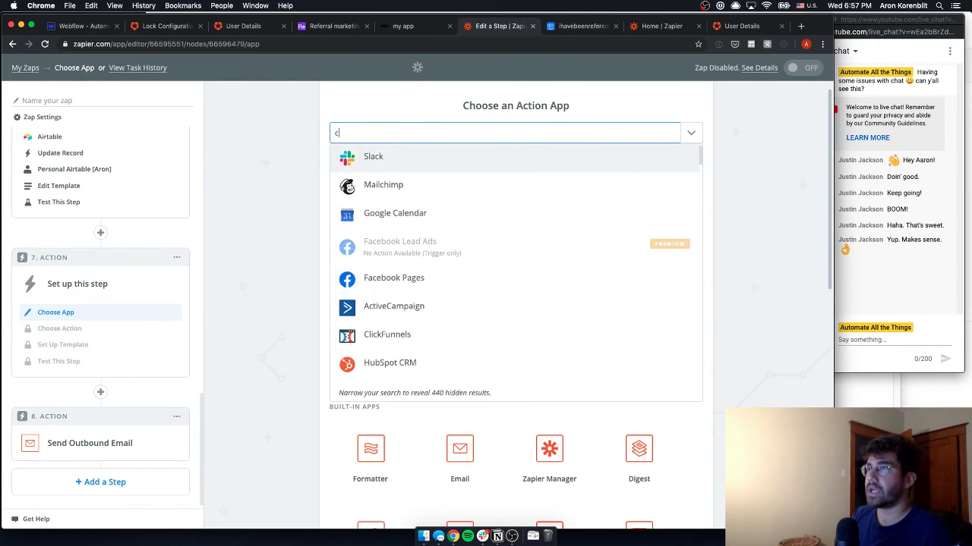
scroll(455, 444, "down", 4)
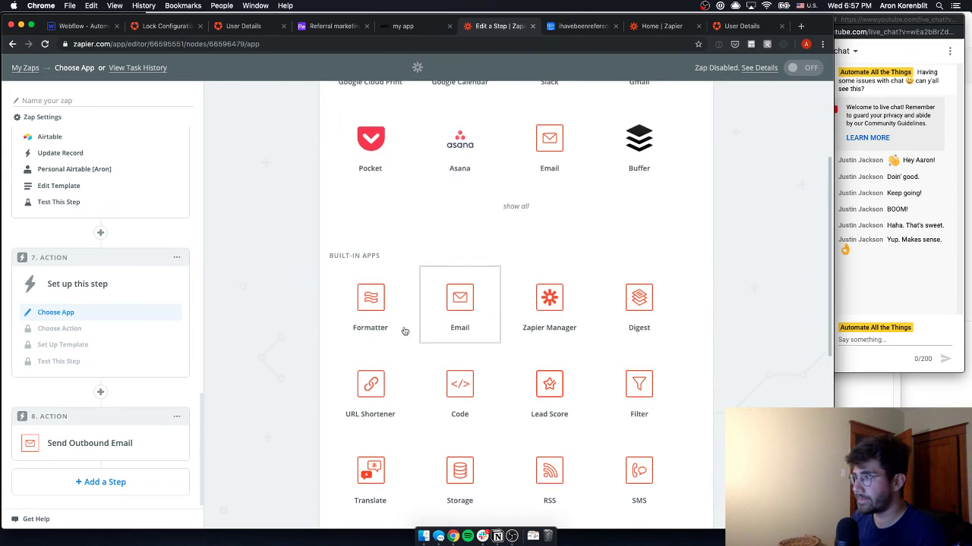
left_click(402, 328)
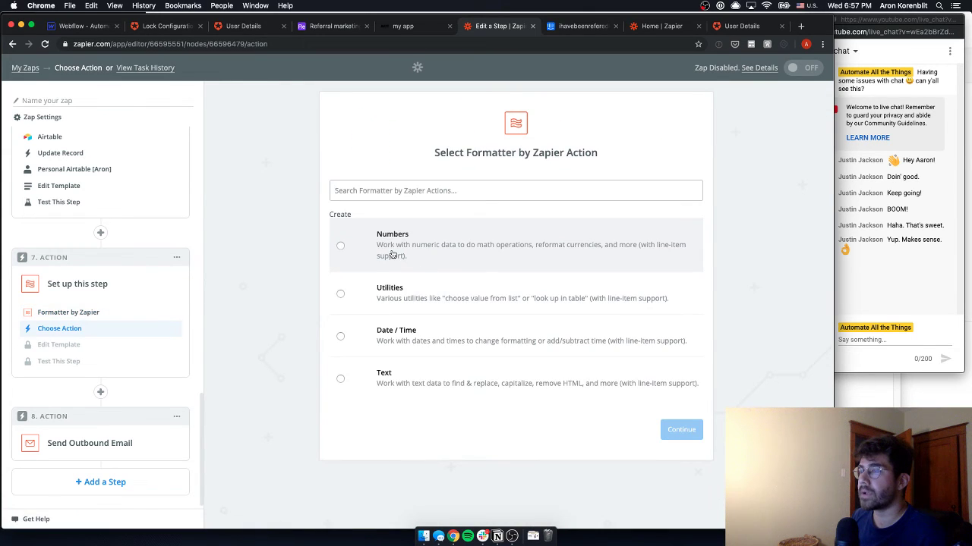
left_click(394, 256)
left_click(664, 430)
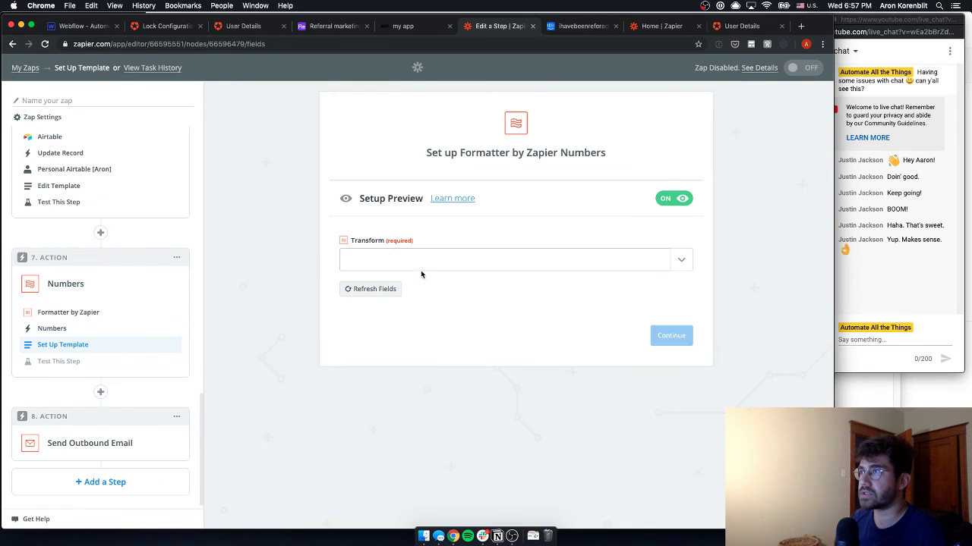
Set the transform to Perform Math Operation, Subtract, with 5 as the first input.
left_click(414, 264)
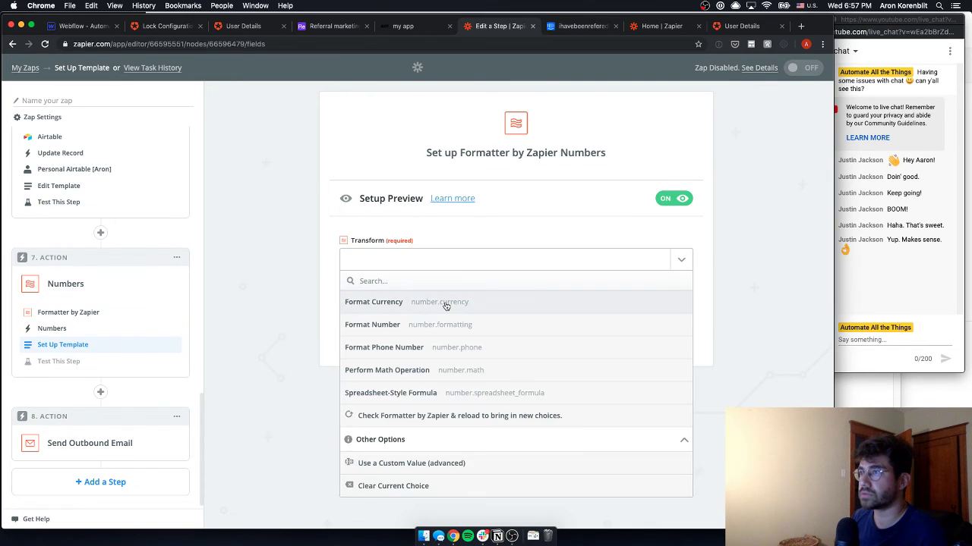
left_click(450, 373)
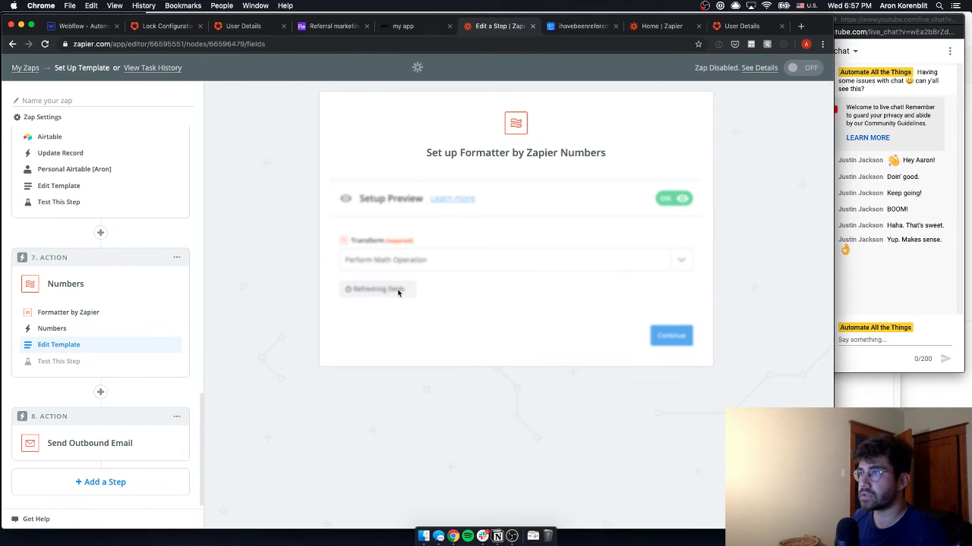
left_click(459, 356)
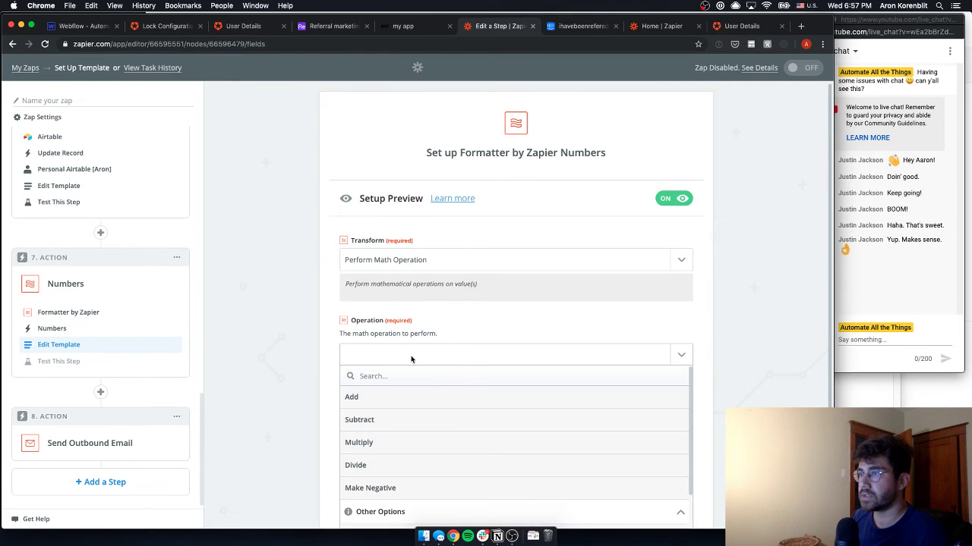
left_click(385, 420)
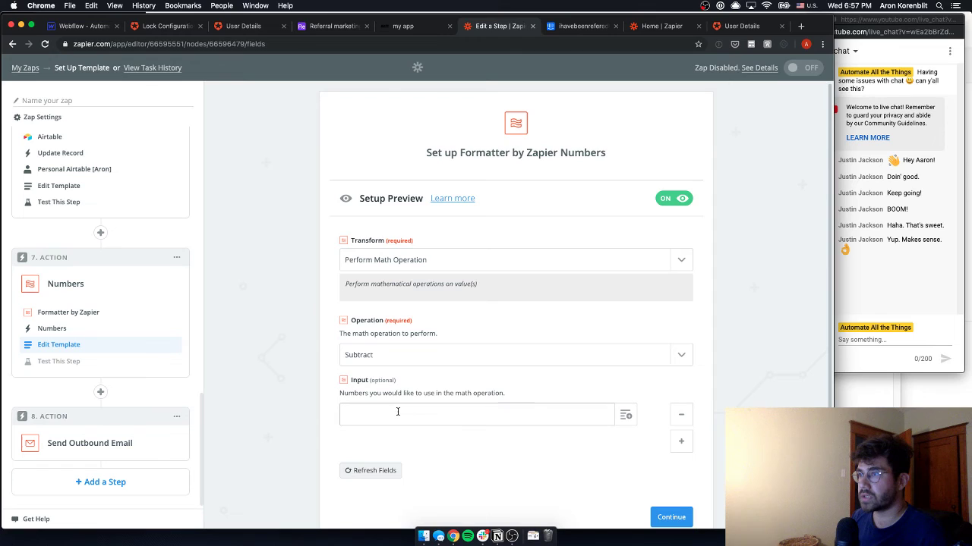
type("5")
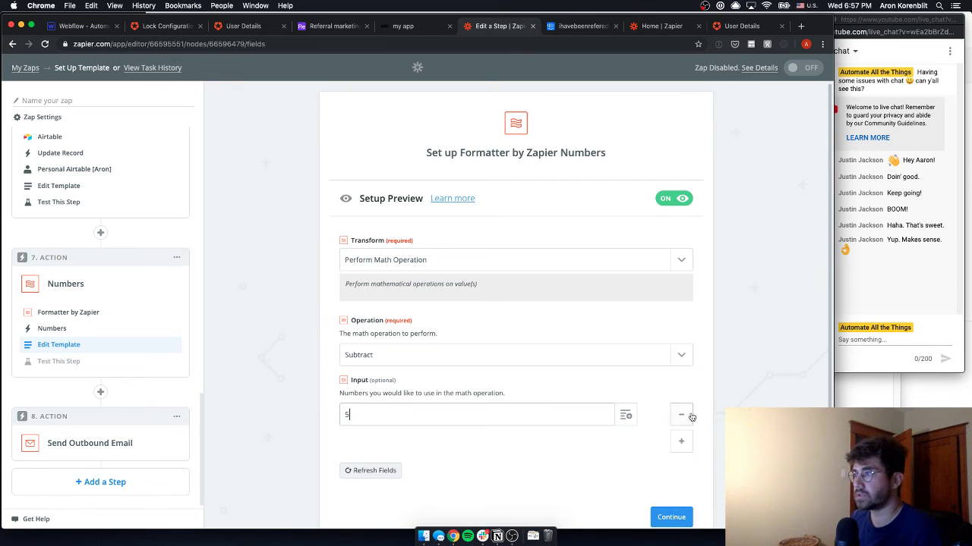
left_click(687, 417)
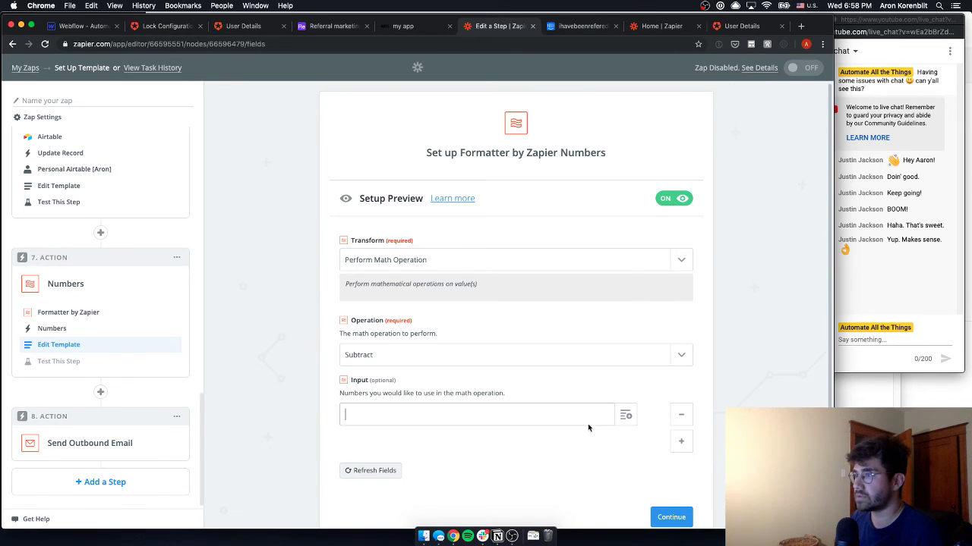
type("5")
left_click(681, 441)
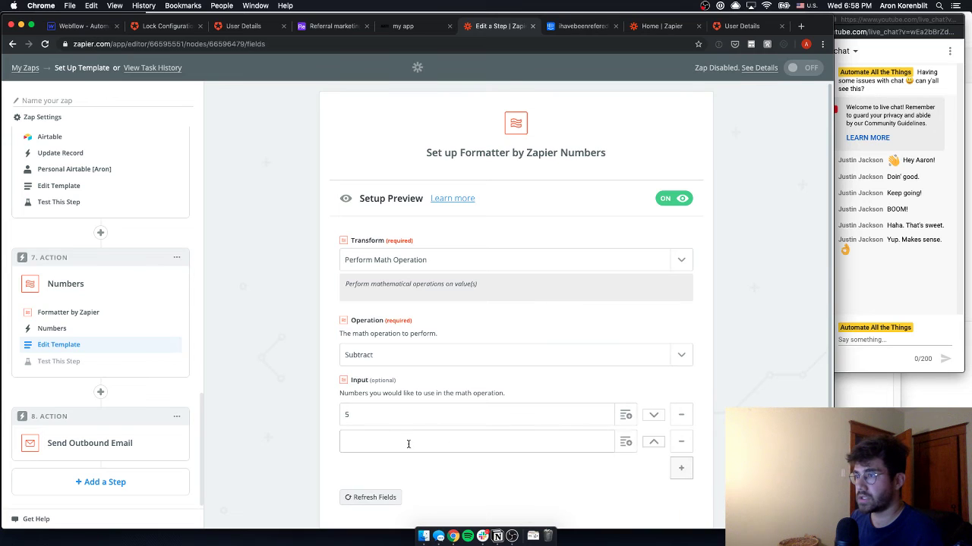
Use Update Record's Number Of People Referred as the second subtraction input.
scroll(408, 444, "down", 1)
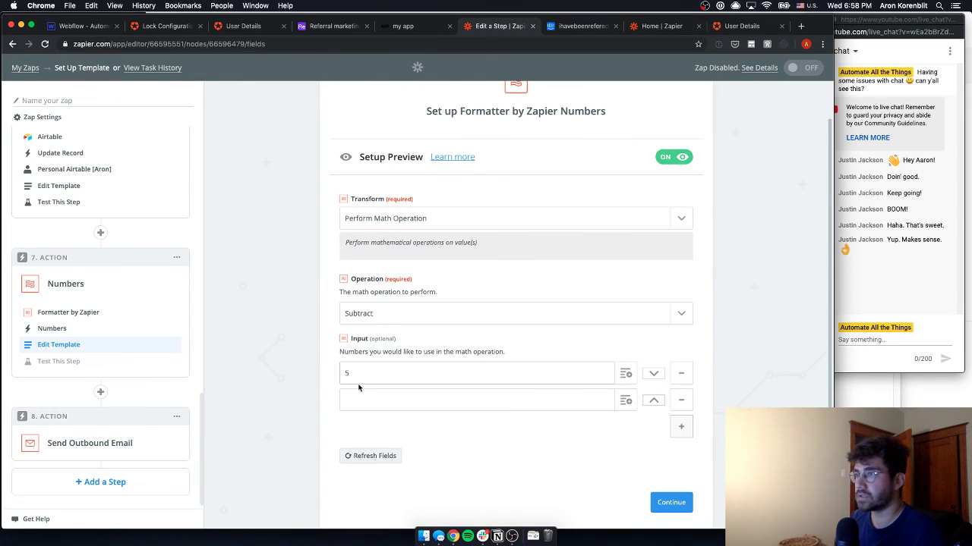
left_click(476, 400)
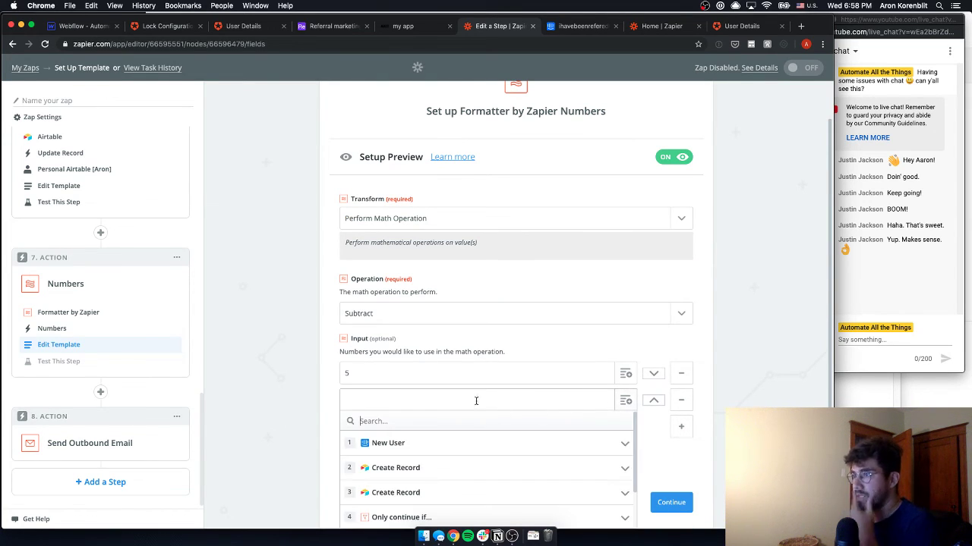
scroll(445, 461, "down", 2)
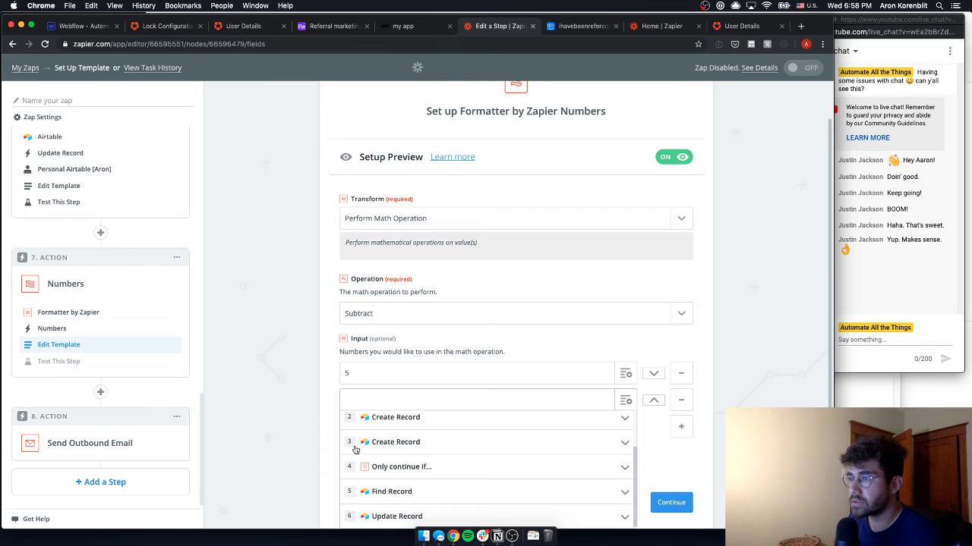
scroll(405, 506, "down", 2)
left_click(417, 466)
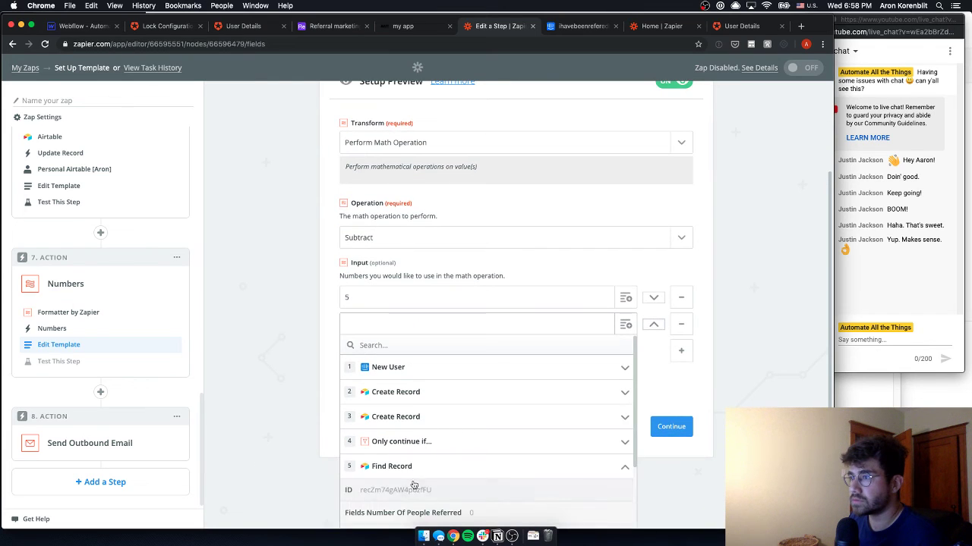
left_click(409, 467)
left_click(399, 492)
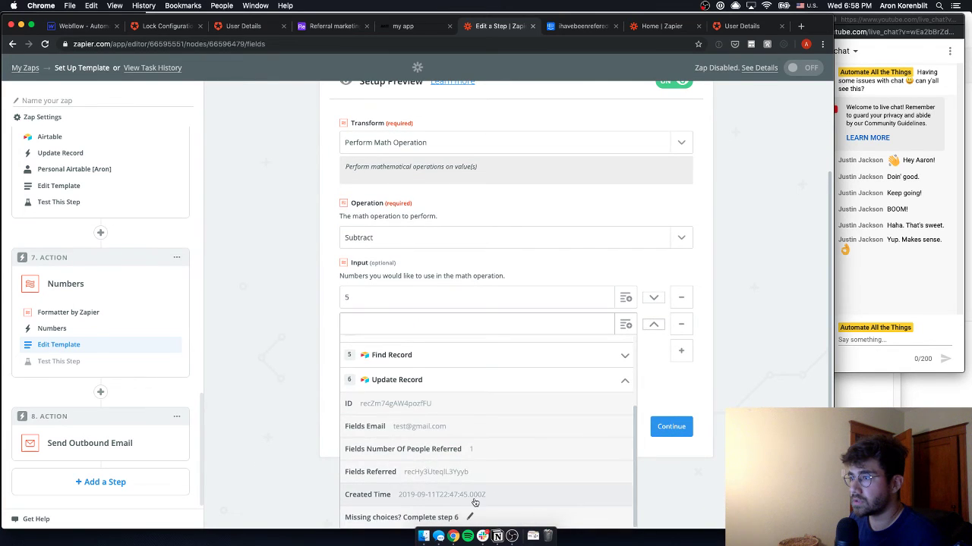
left_click(391, 452)
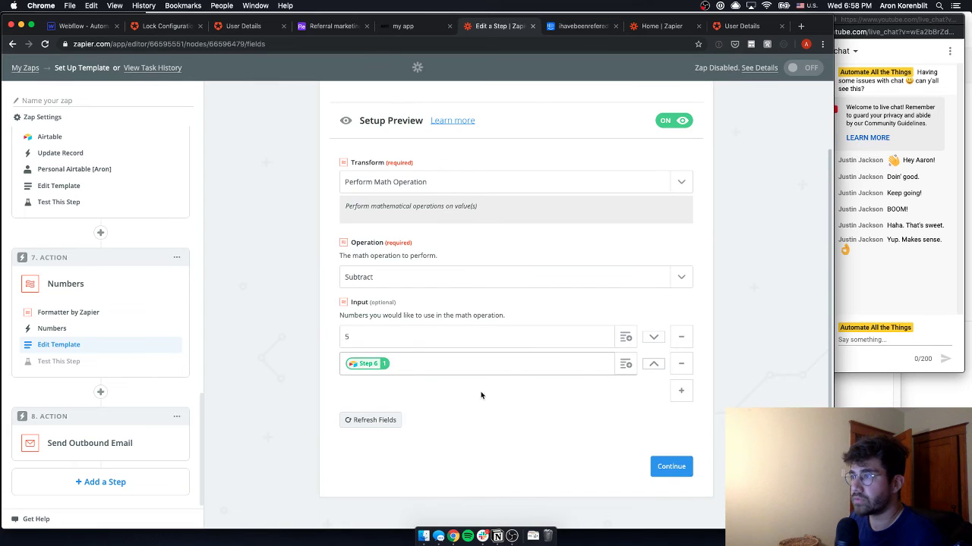
left_click(655, 467)
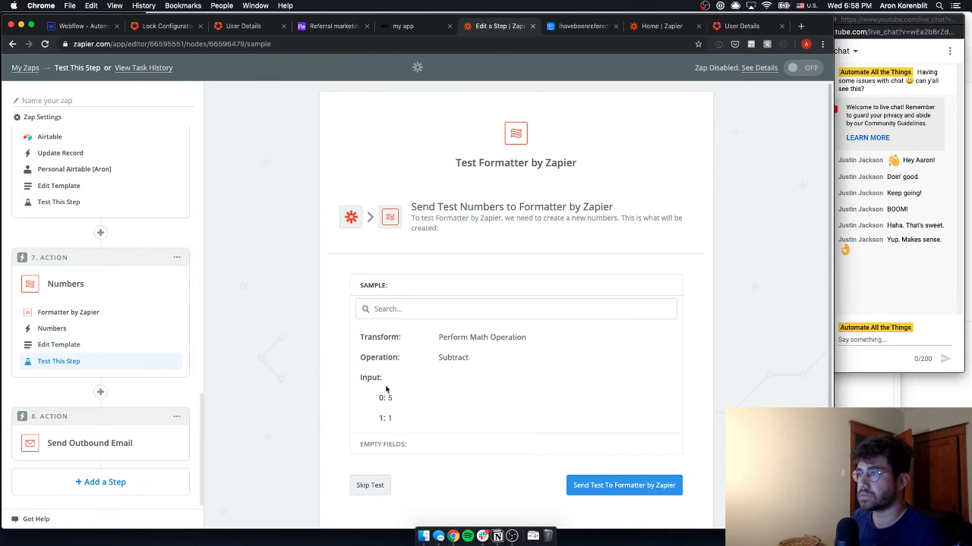
Test the Numbers step, getting output 4, and expand the Send Outbound Email step.
left_click(600, 484)
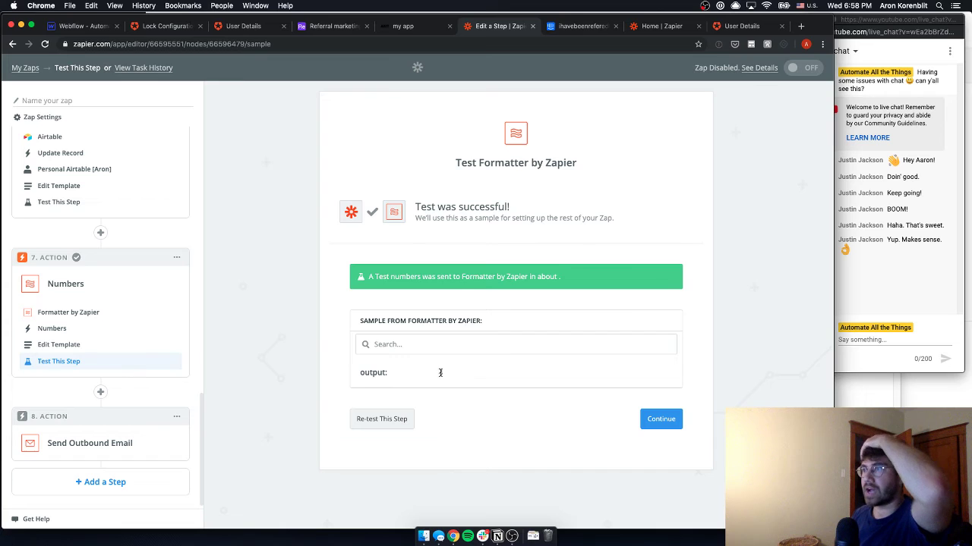
left_click(463, 377)
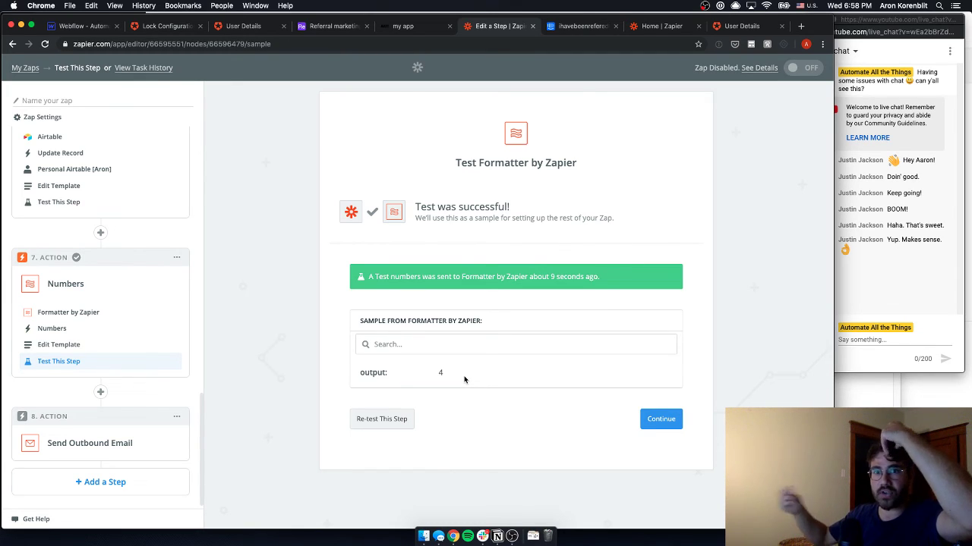
left_click(97, 443)
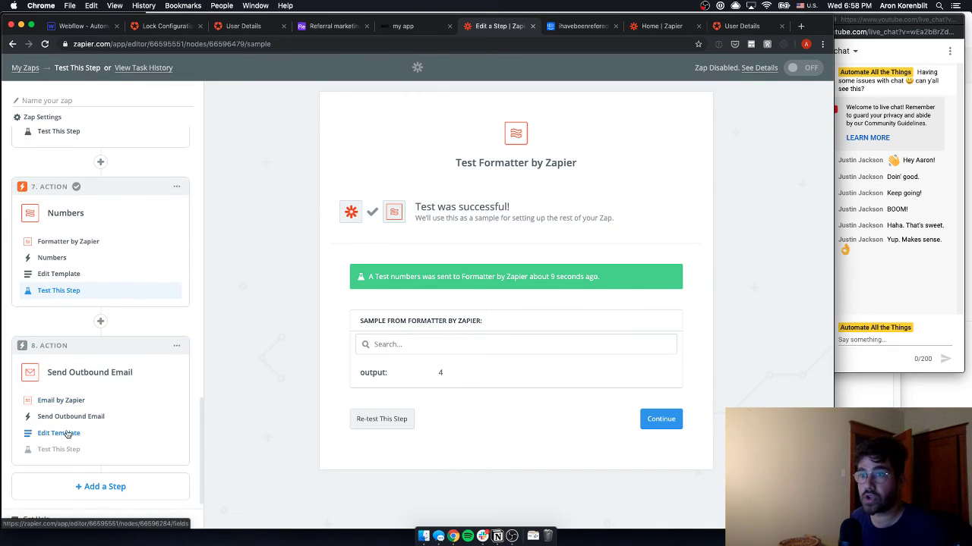
Add the Numbers output and 'away from the next prize which is a tshirt!' to the body.
left_click(66, 433)
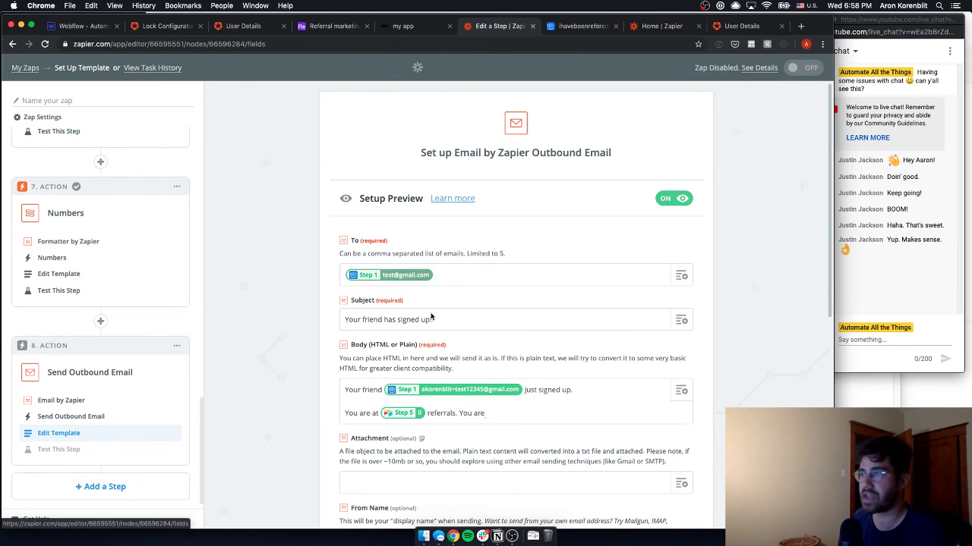
left_click(469, 406)
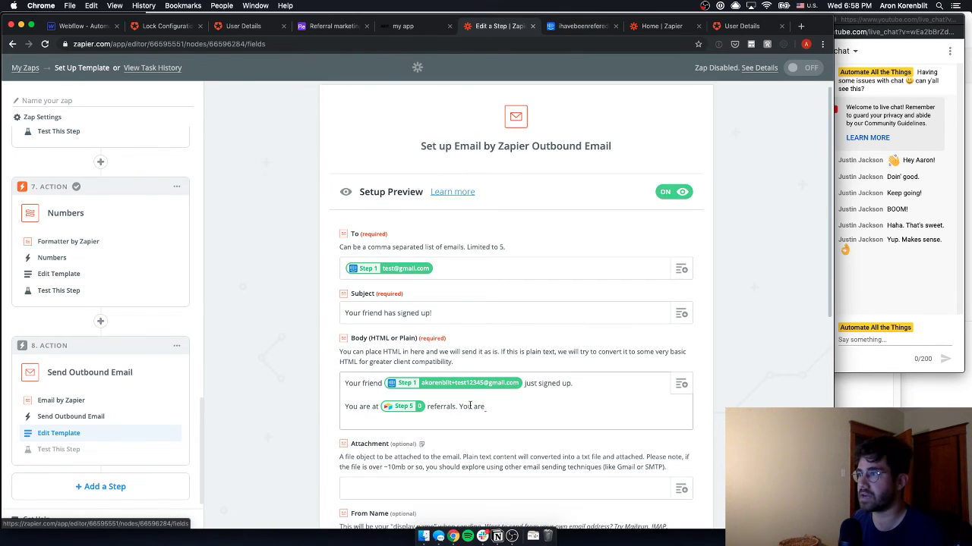
left_click(676, 388)
scroll(429, 433, "down", 3)
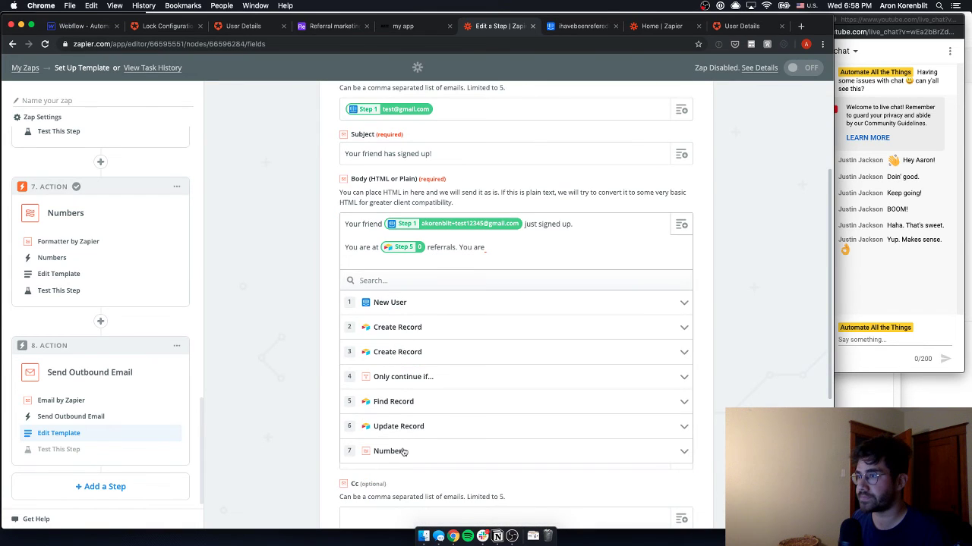
left_click(403, 452)
left_click(436, 471)
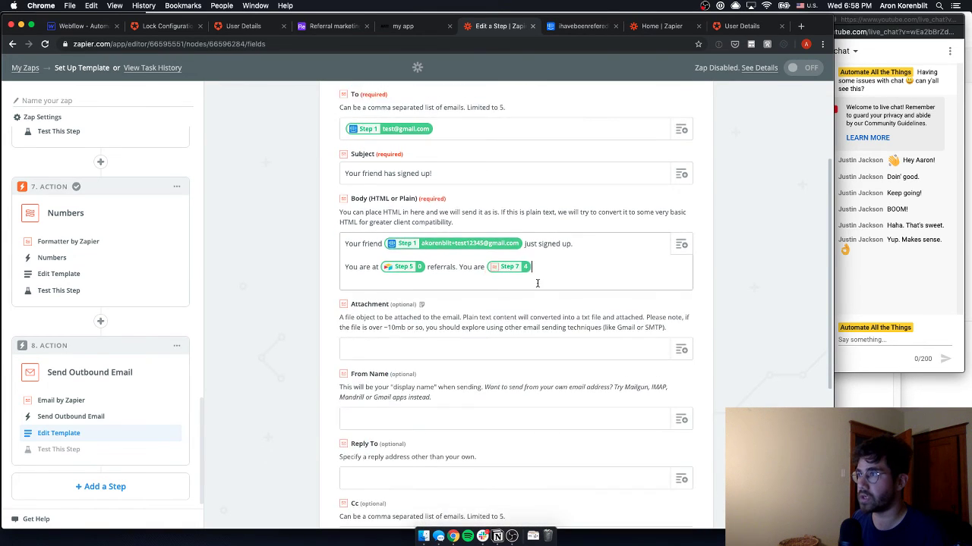
type("away from the nex")
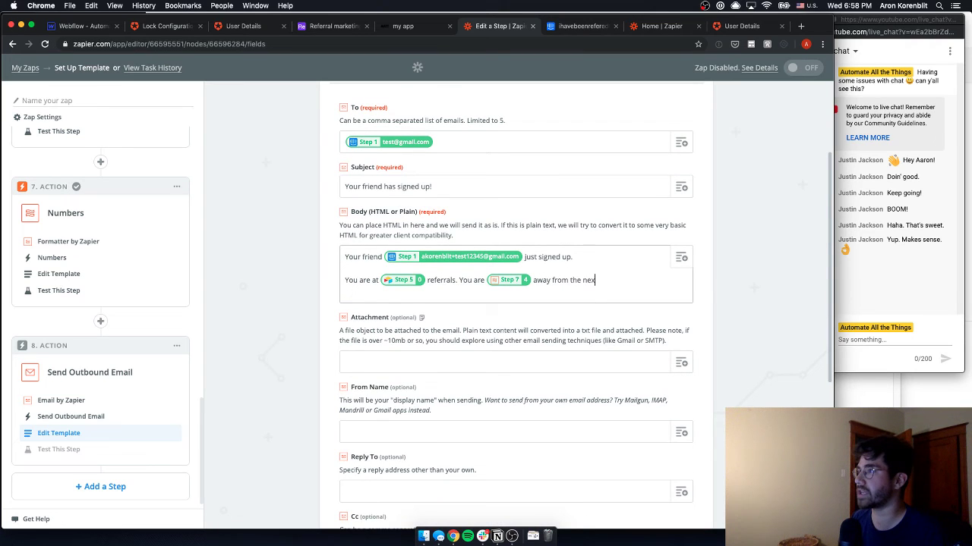
type("t prize which is a")
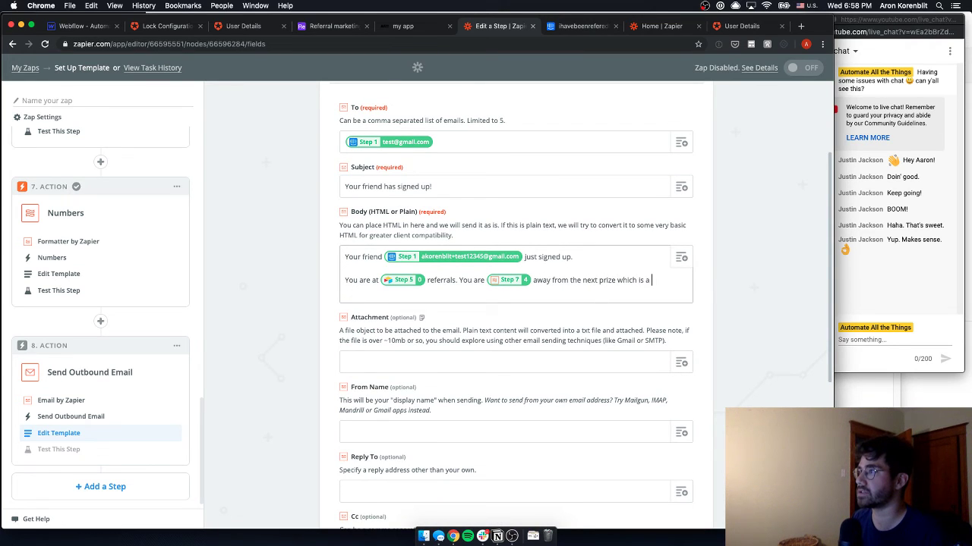
type(" tshirt")
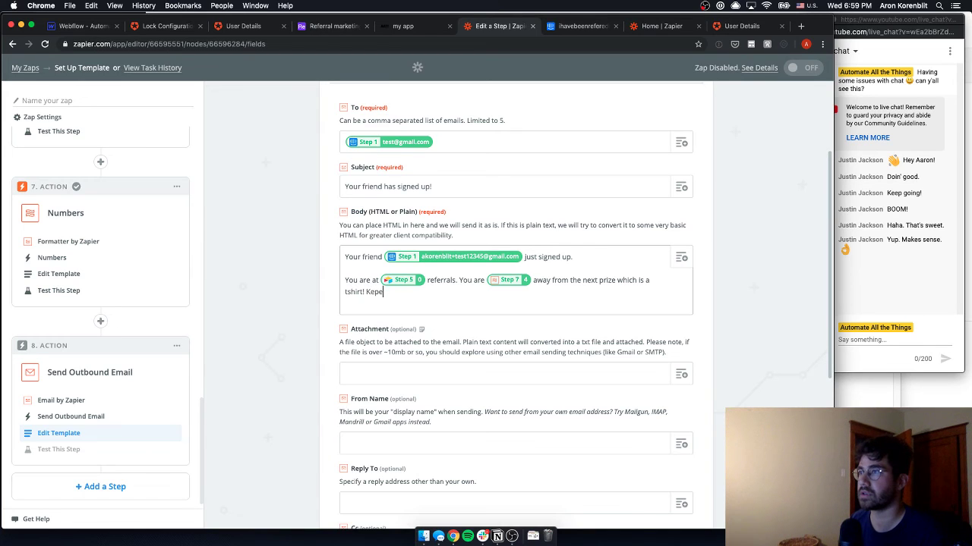
type("! Keep referring u")
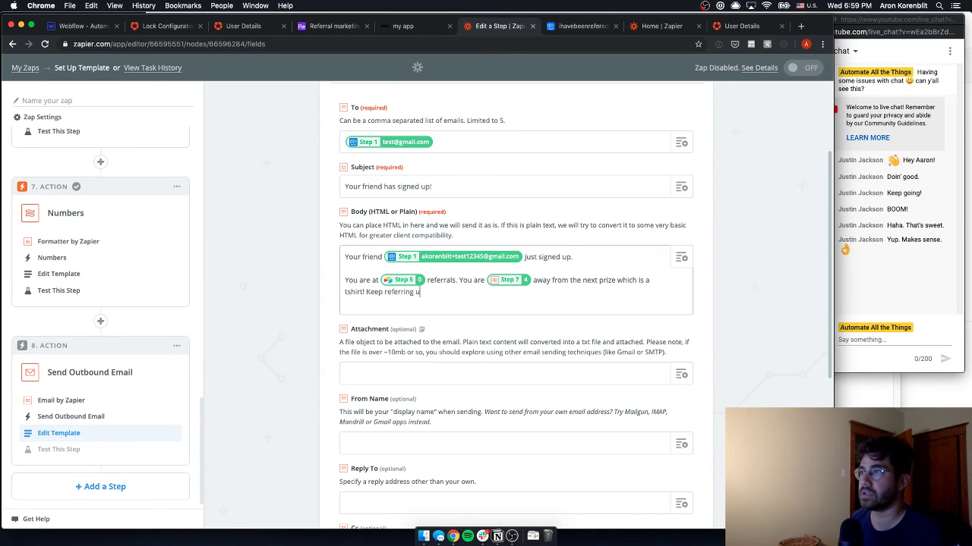
type("sing this URL:")
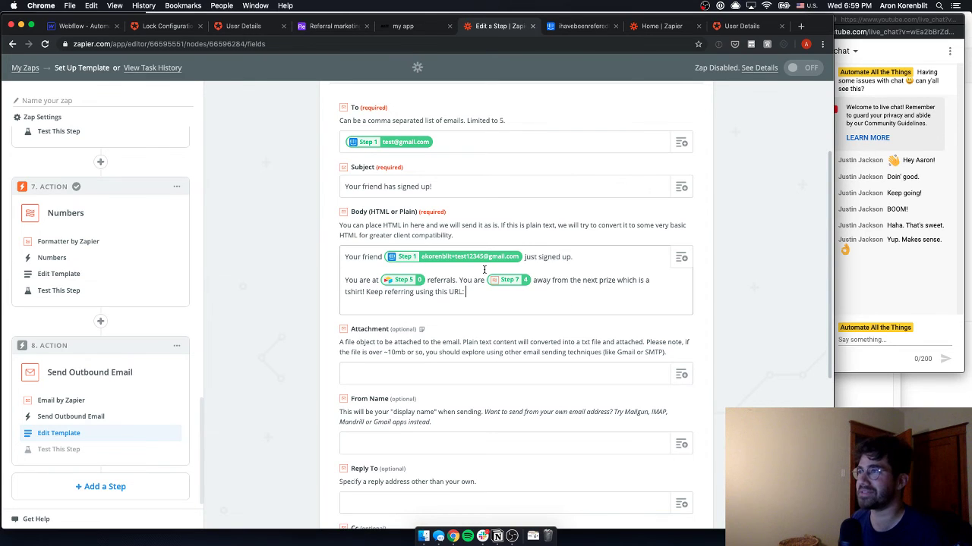
Append 'url.com?' after the 'Keep referring using this URL:' text in the body.
left_click(692, 258)
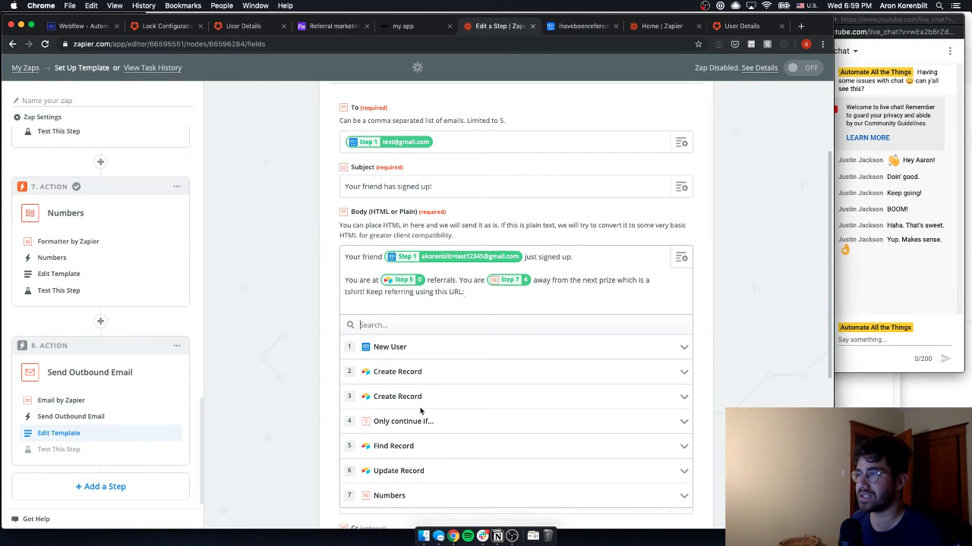
left_click(416, 450)
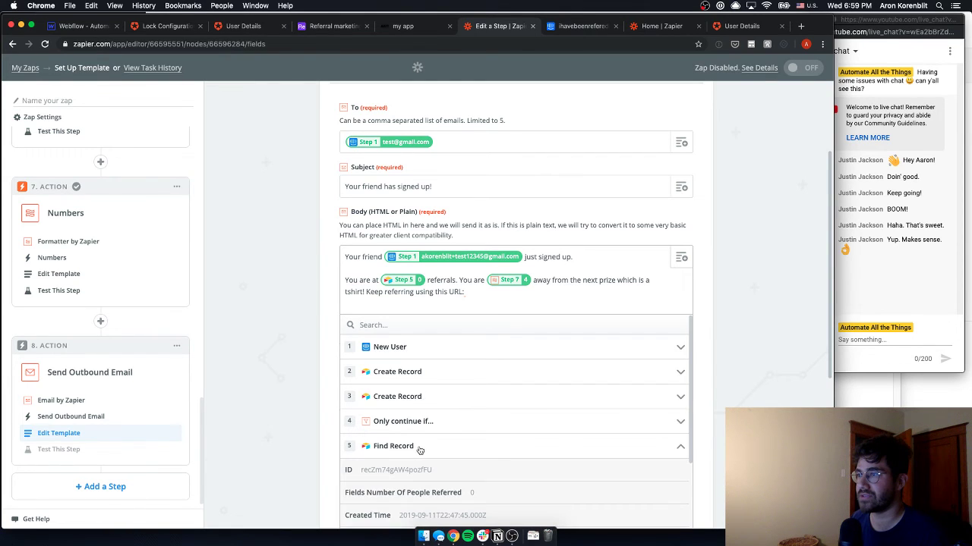
scroll(420, 450, "down", 3)
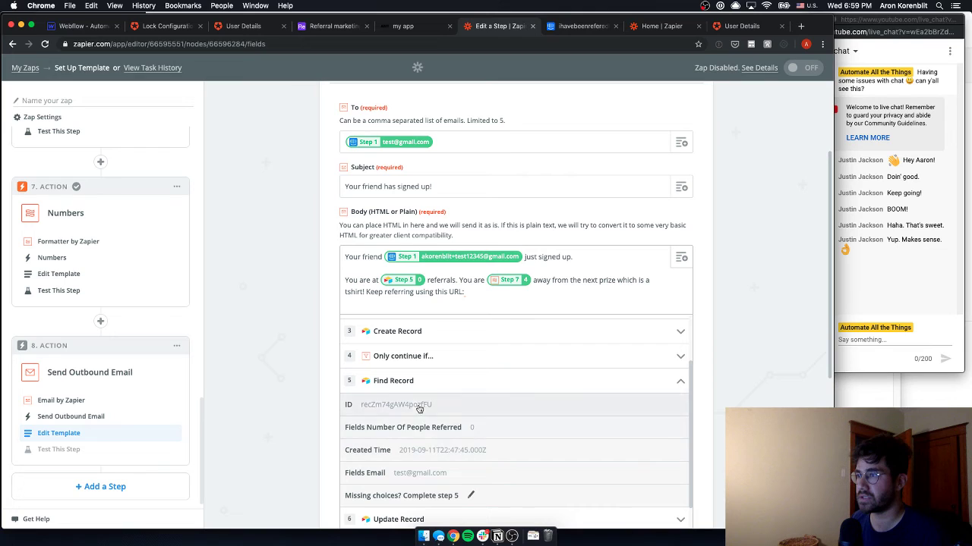
left_click(413, 386)
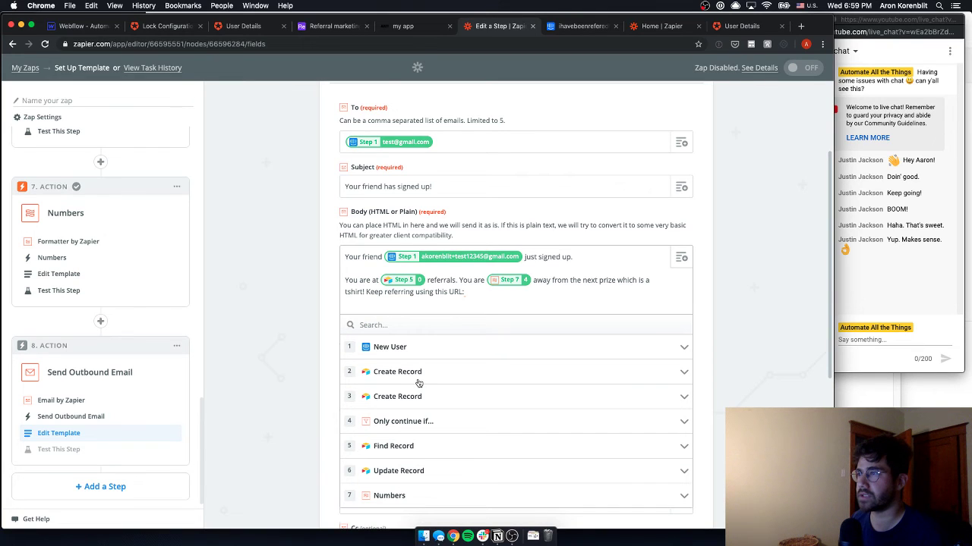
left_click(418, 383)
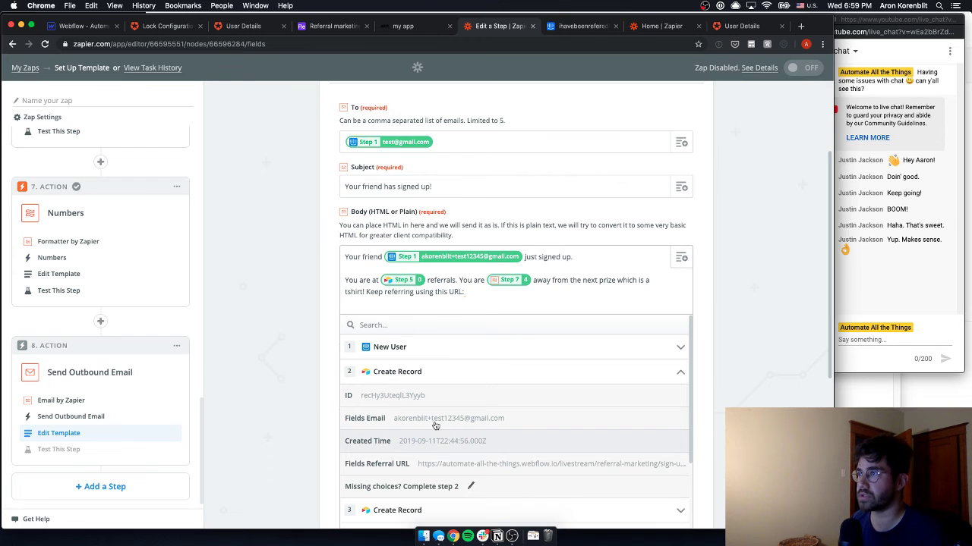
scroll(693, 367, "down", 3)
left_click(404, 286)
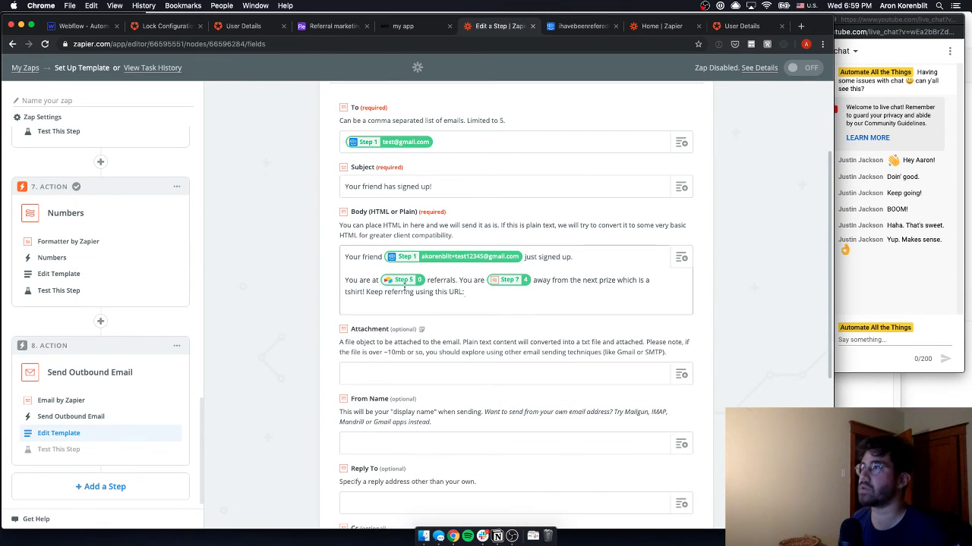
left_click_drag(368, 292, 486, 288)
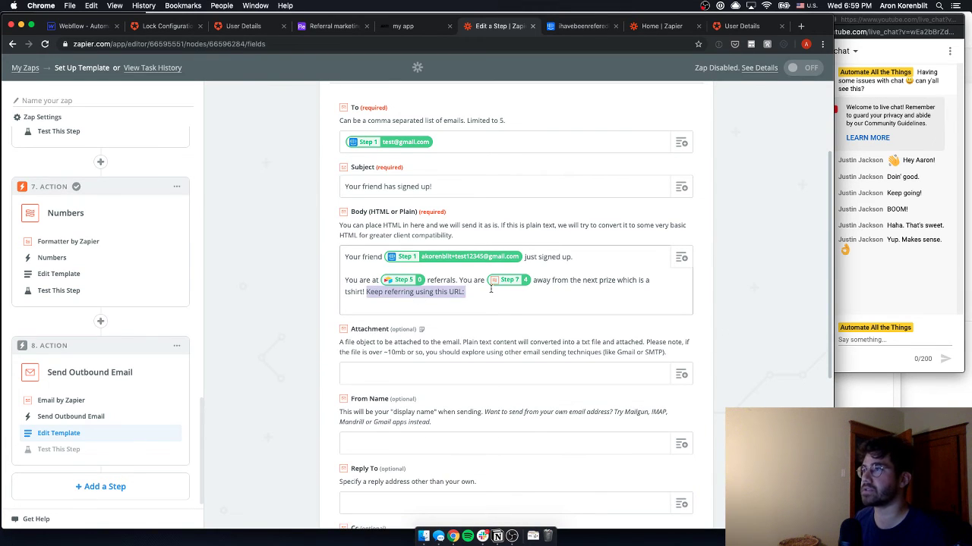
left_click(494, 293)
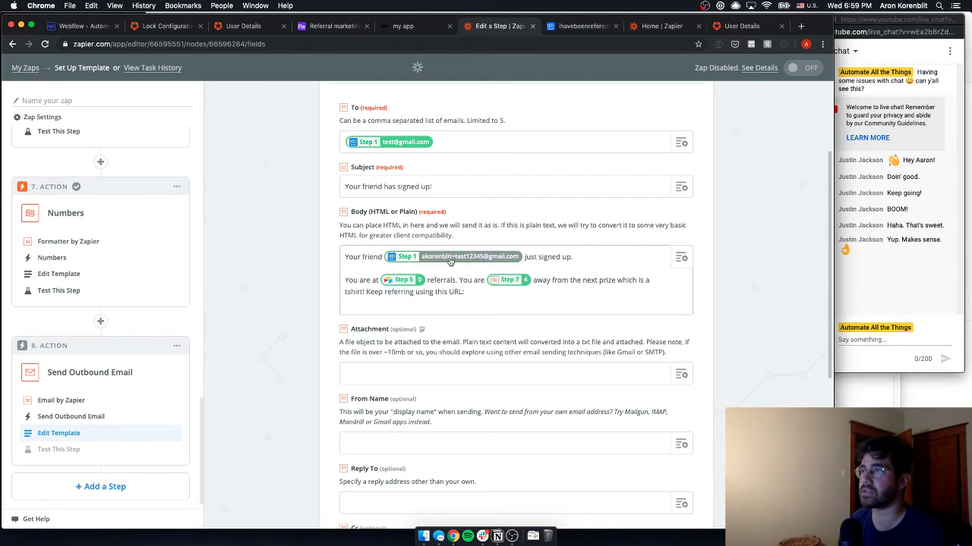
left_click_drag(364, 294, 414, 293)
left_click(516, 292)
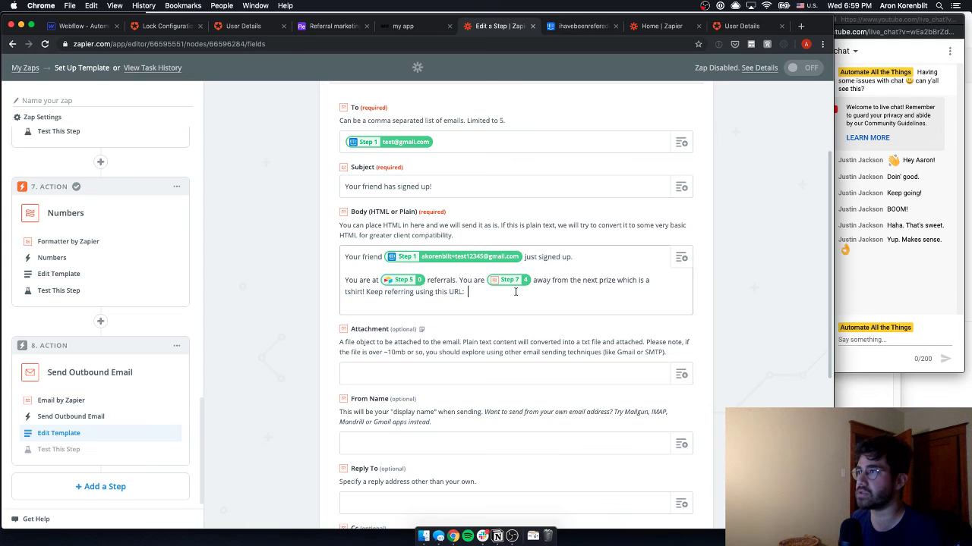
type("url.com?ref=")
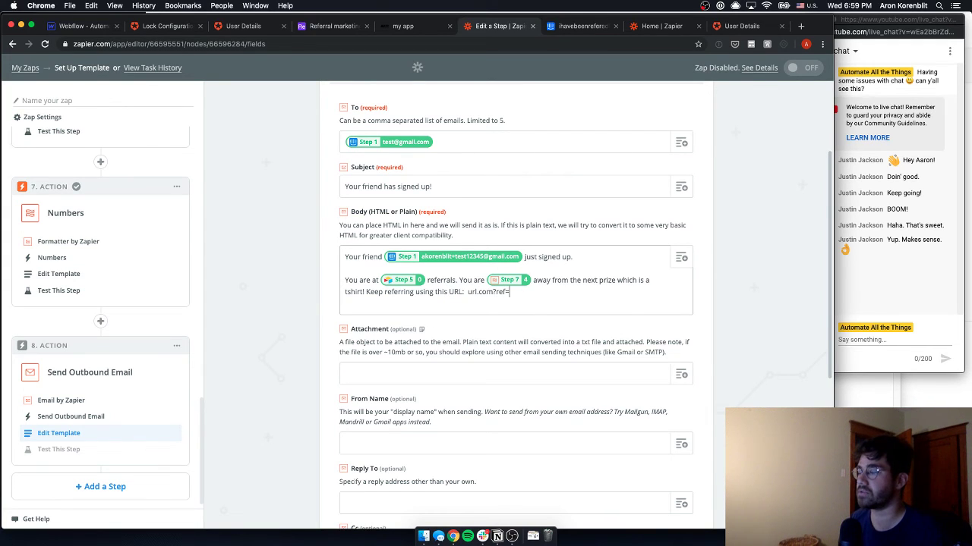
left_click(680, 258)
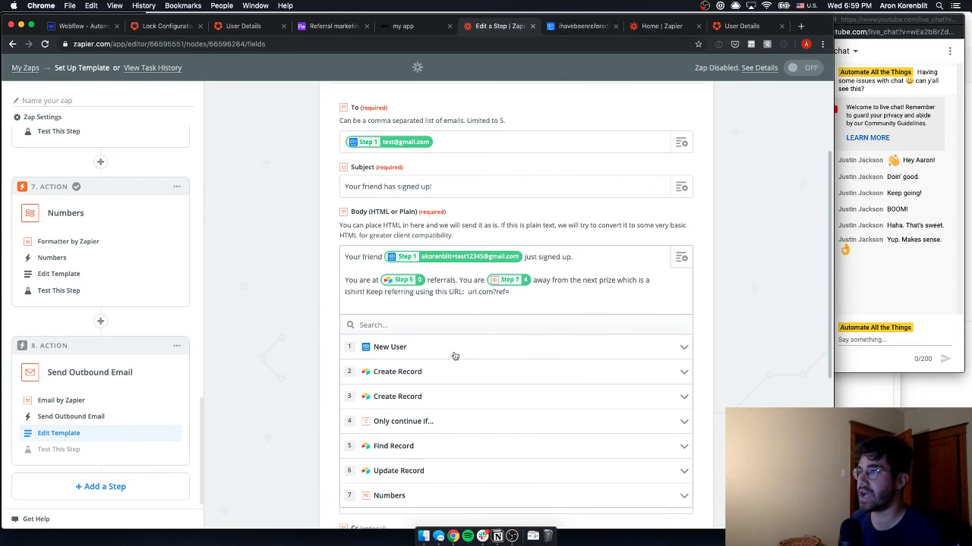
left_click(432, 447)
scroll(427, 488, "down", 1)
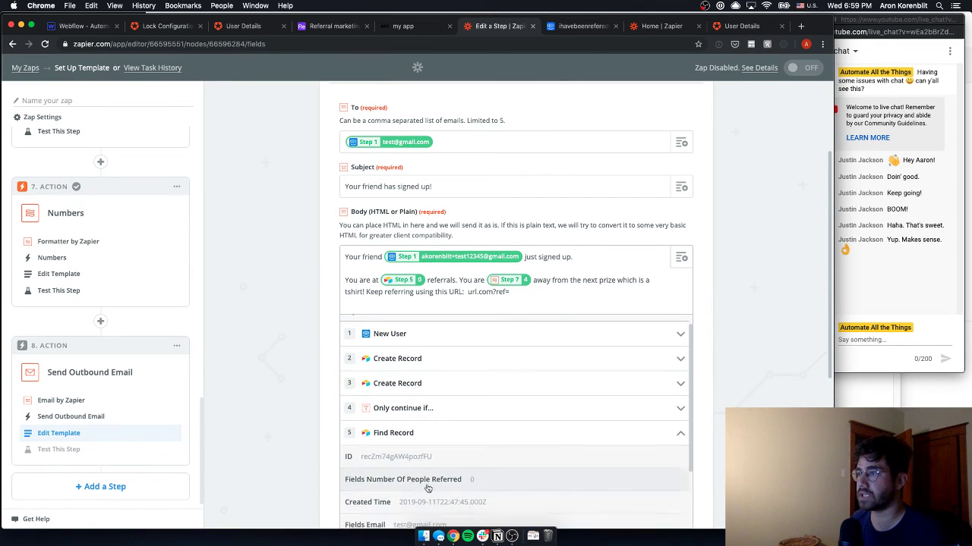
scroll(427, 488, "down", 2)
left_click(452, 466)
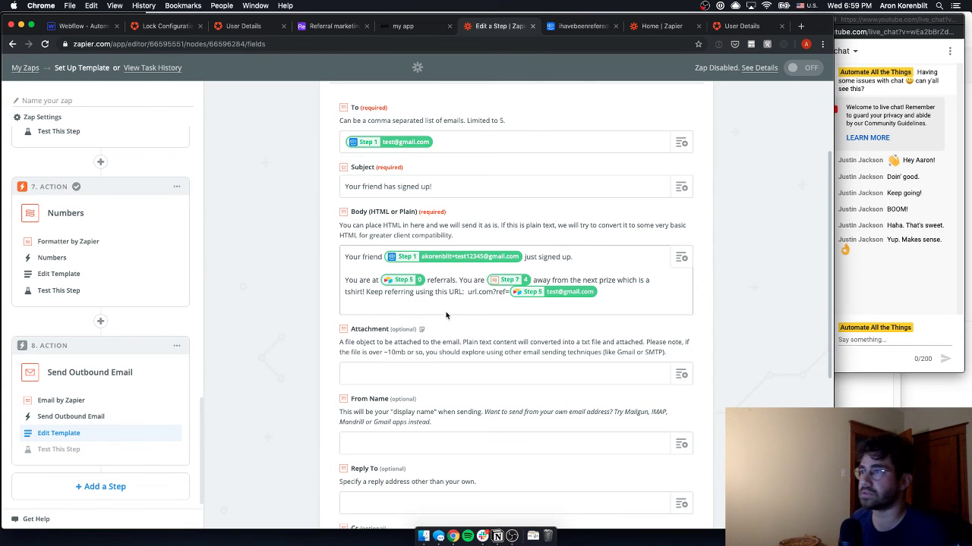
scroll(447, 315, "down", 5)
left_click(673, 466)
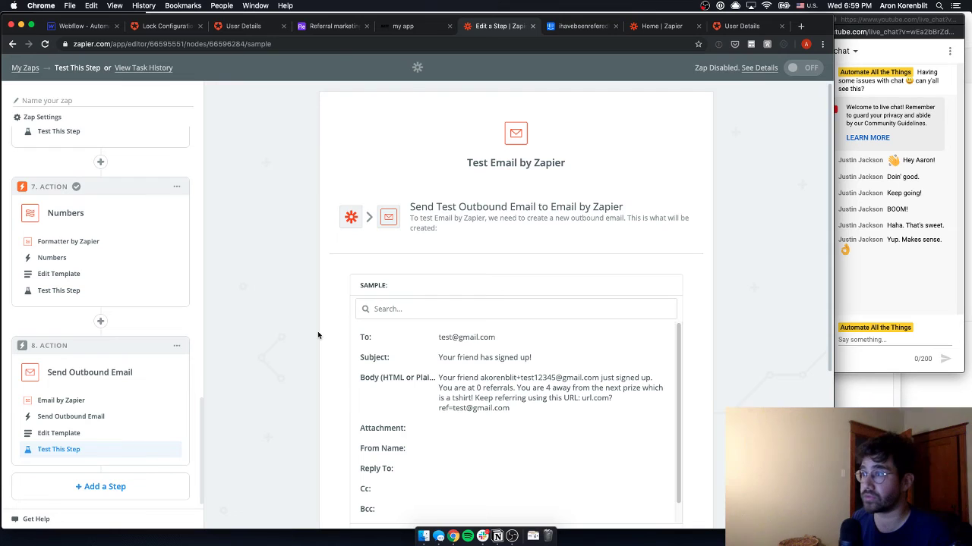
Review the email's test sample, including the '4 away' text, then skip the Send Outbound Email test.
scroll(449, 378, "down", 1)
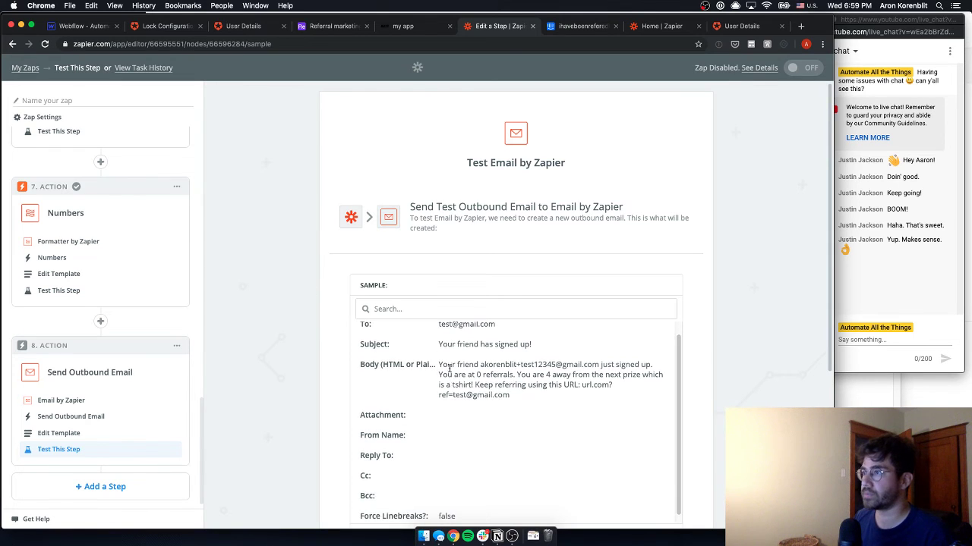
scroll(449, 378, "up", 1)
scroll(104, 134, "up", 2)
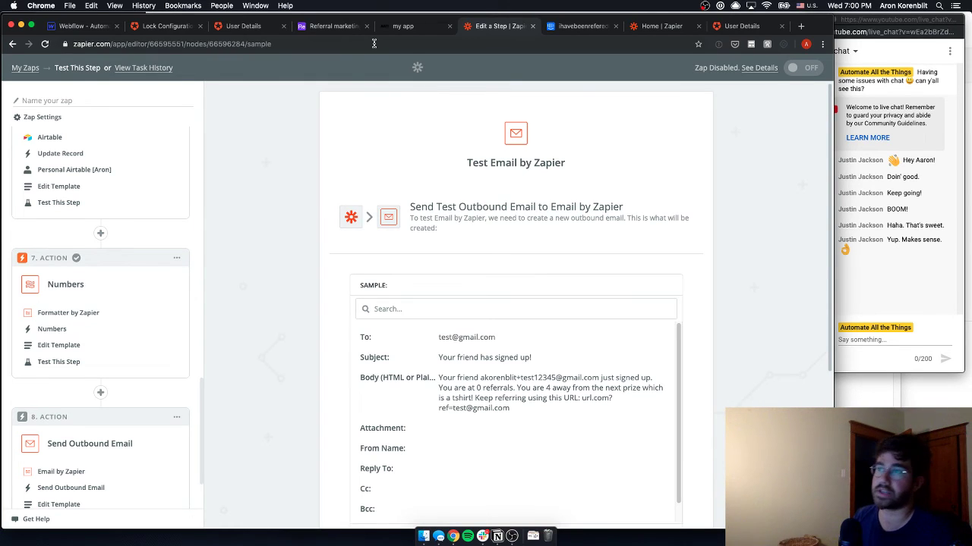
scroll(418, 349, "down", 1)
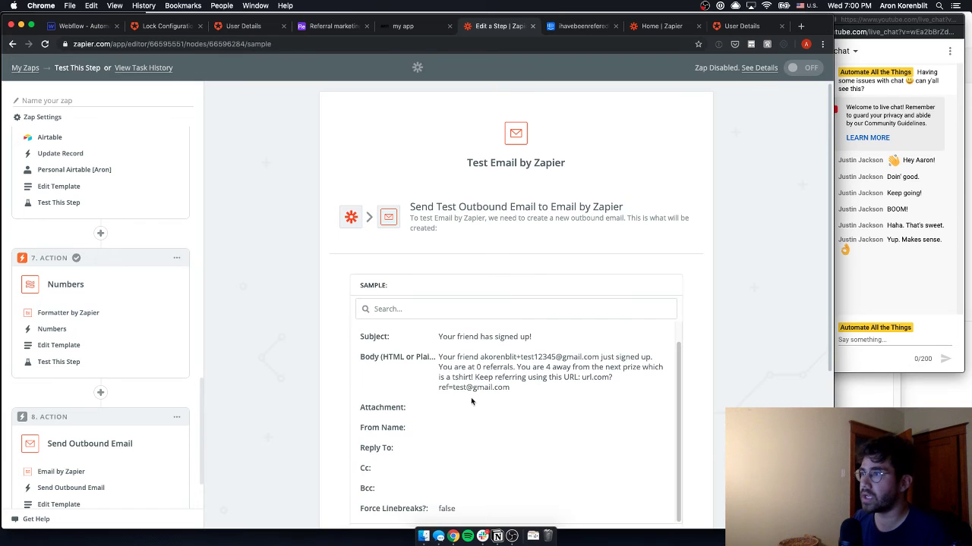
scroll(722, 366, "down", 1)
scroll(103, 436, "down", 2)
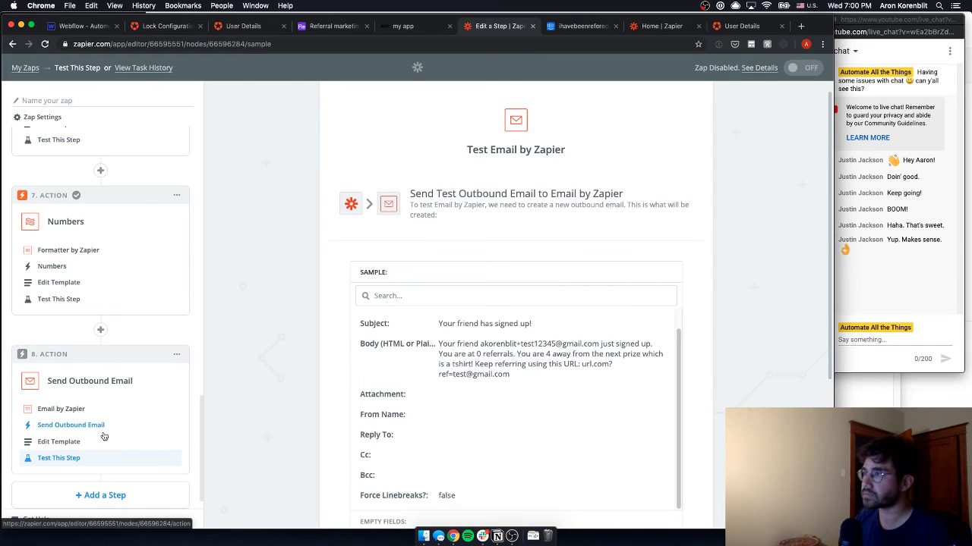
left_click_drag(546, 354, 570, 354)
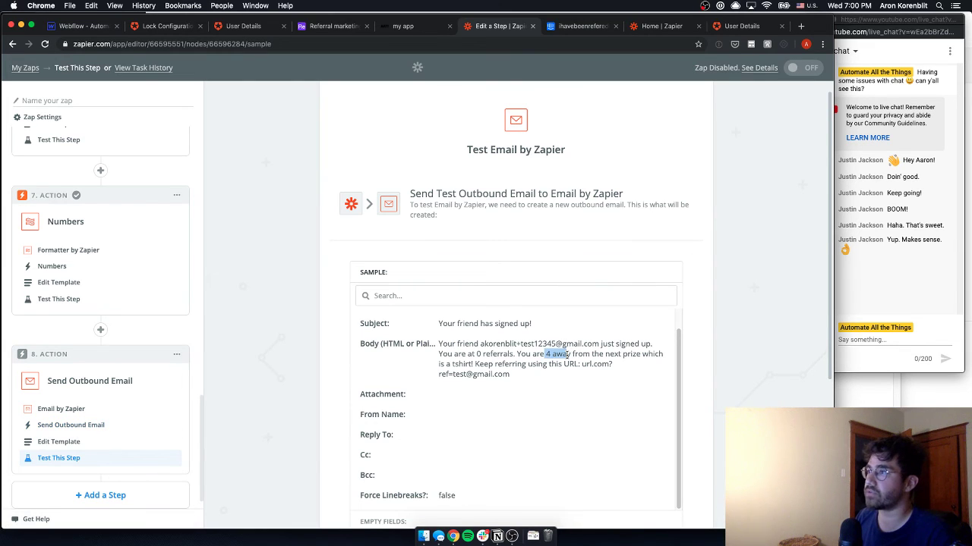
left_click(544, 385)
scroll(517, 404, "down", 5)
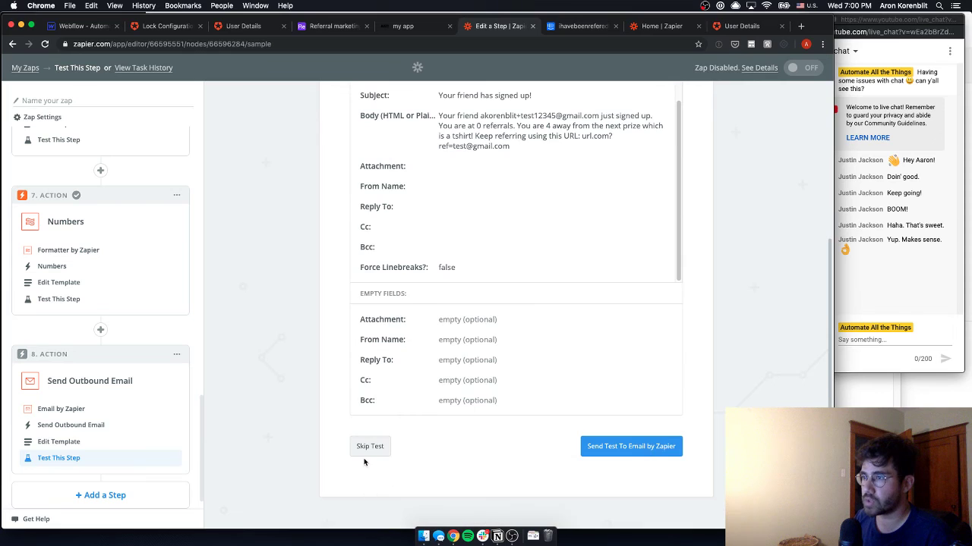
left_click(369, 448)
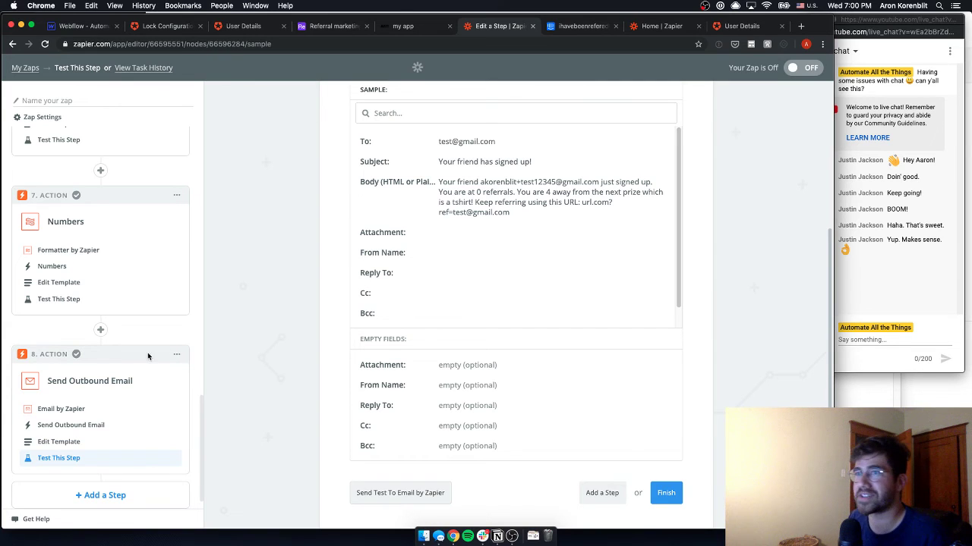
scroll(278, 351, "up", 1)
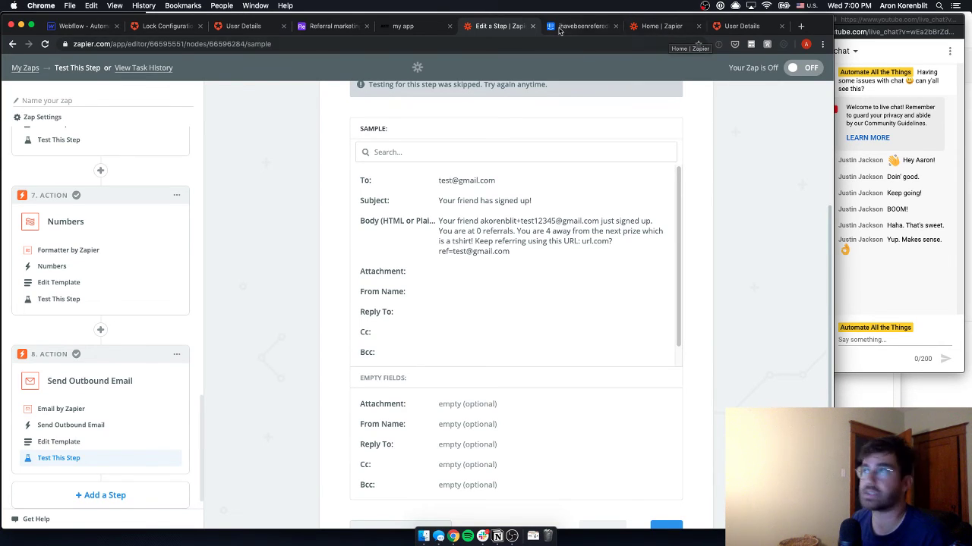
Inspect the referral count field's configuration in the Airtable Referrals table without changing it.
left_click(335, 27)
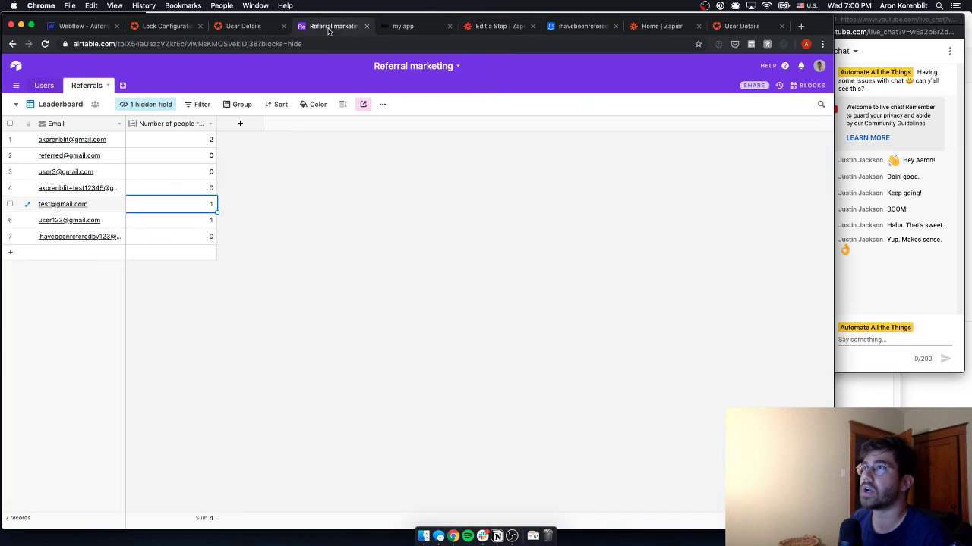
left_click(210, 124)
left_click(209, 140)
left_click(419, 251)
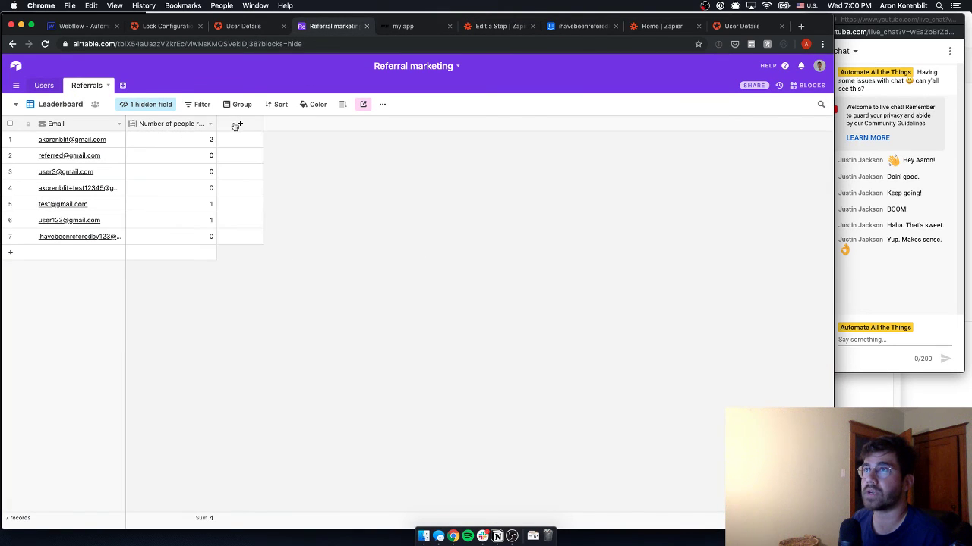
left_click(210, 124)
key("Escape")
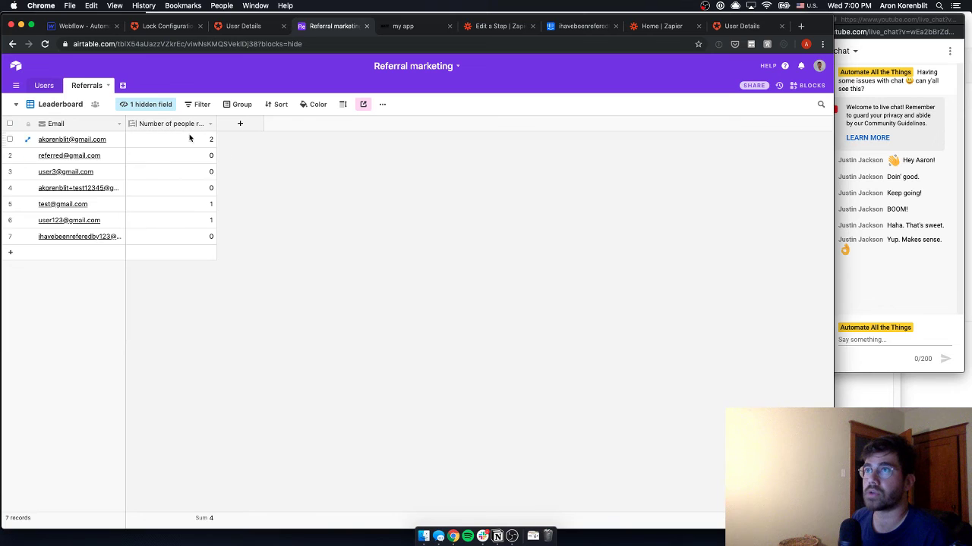
Switch Referrals to Grid view and check the Referred links in rows 1, 4 and 5.
left_click(60, 104)
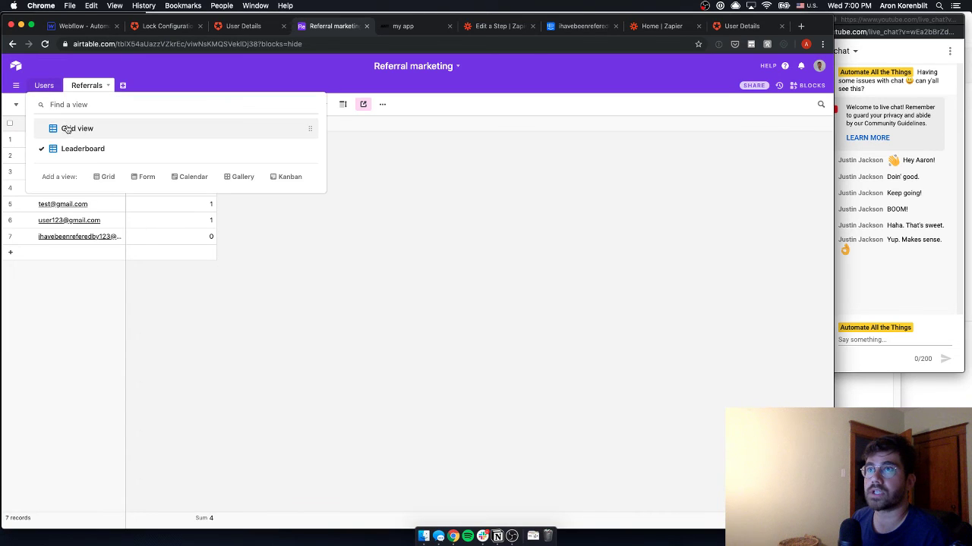
left_click(72, 129)
left_click(296, 141)
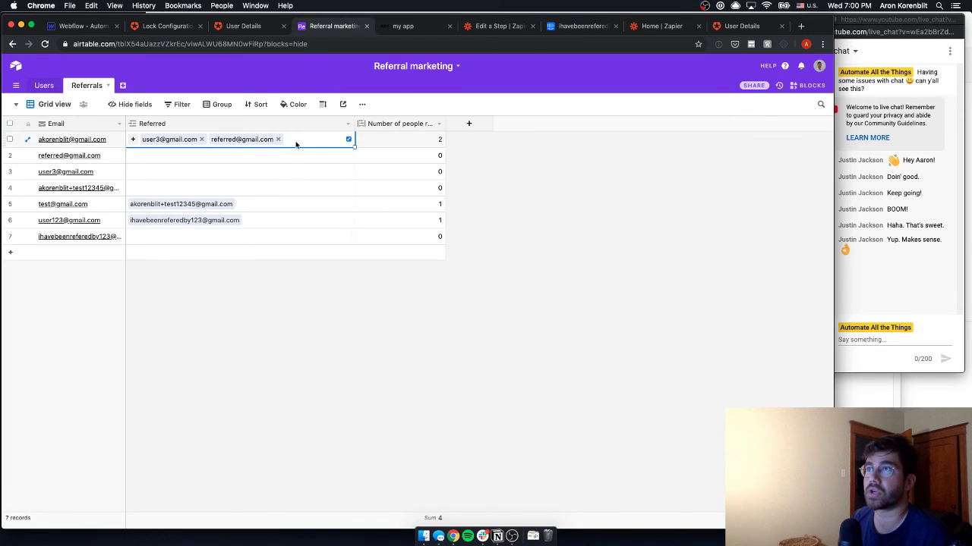
left_click(304, 194)
left_click(290, 208)
left_click(275, 141)
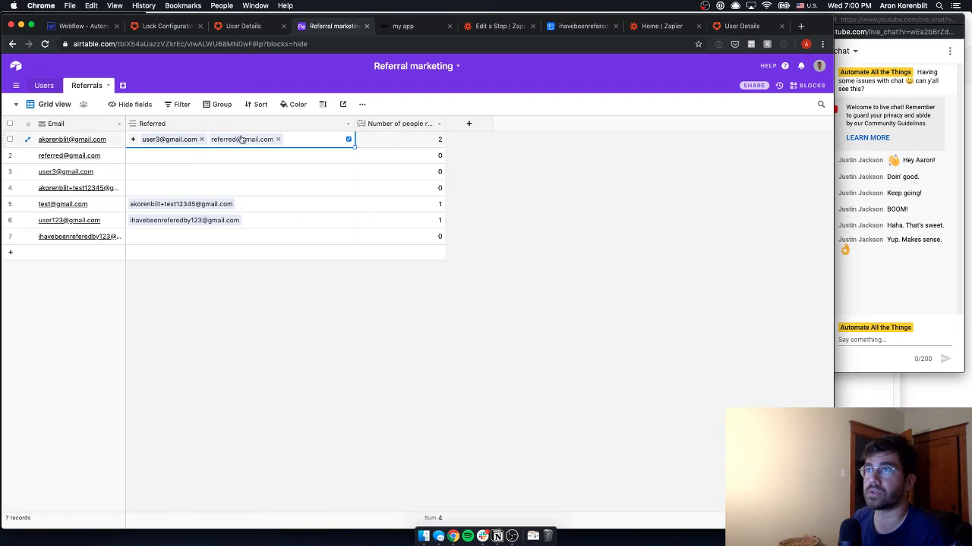
left_click(486, 26)
scroll(106, 319, "up", 5)
Open step 6 Update Record's template and edit its Referred field mapping.
scroll(113, 328, "up", 3)
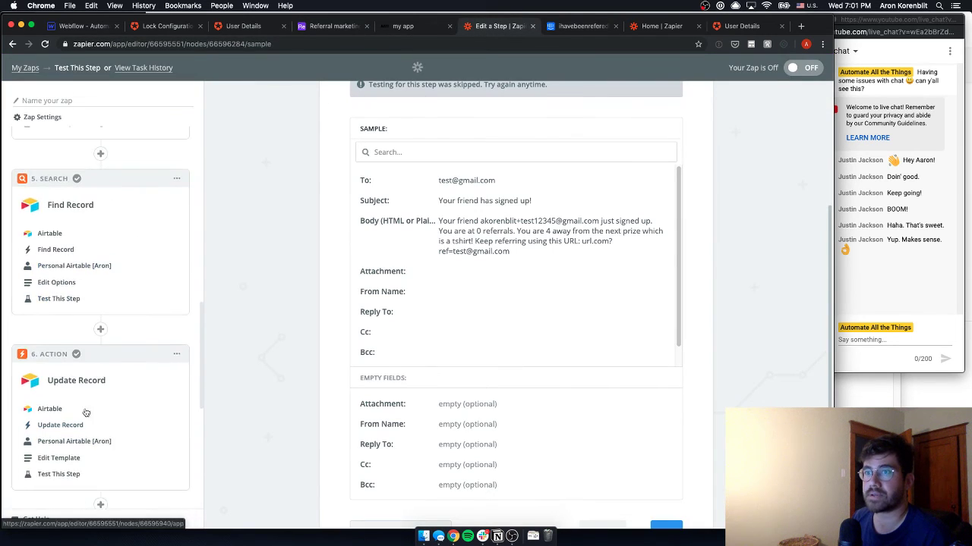
left_click(59, 471)
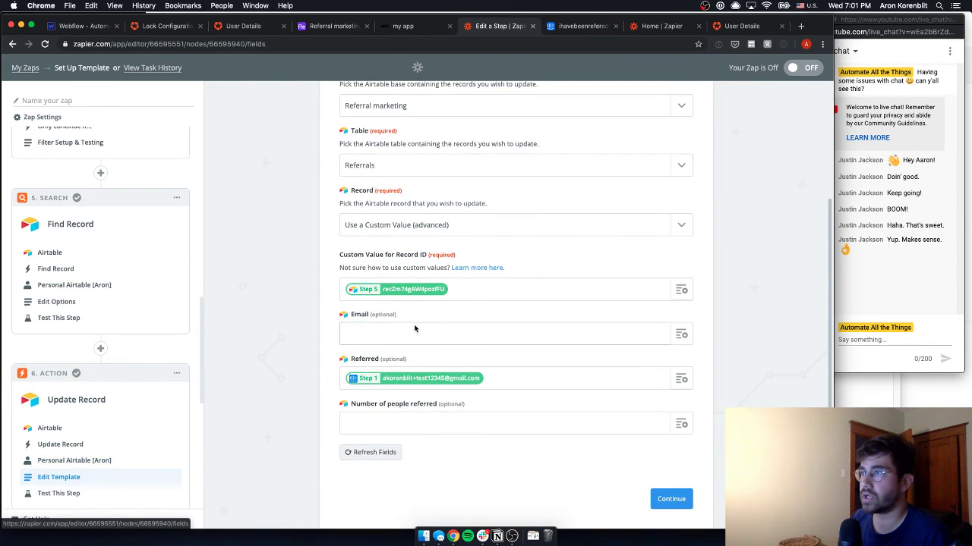
left_click(487, 385)
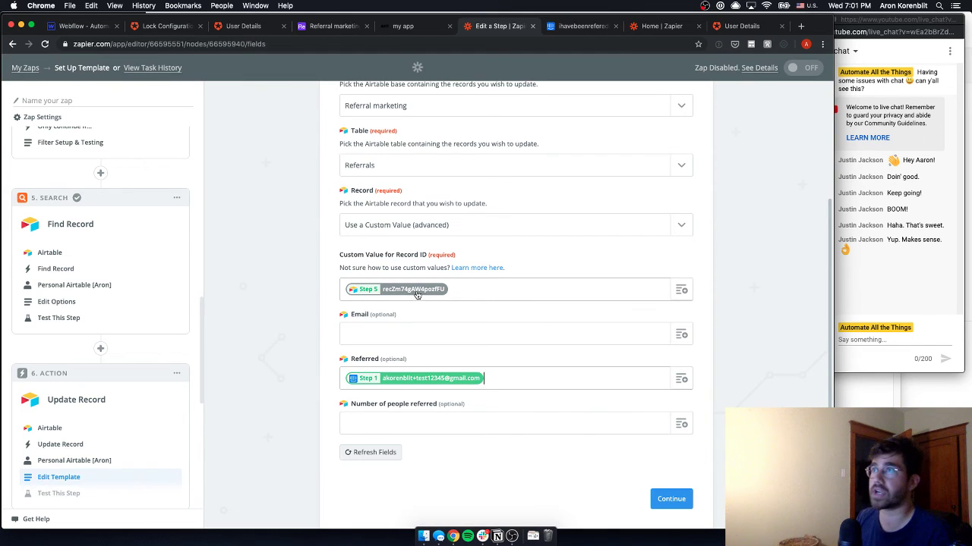
left_click(353, 27)
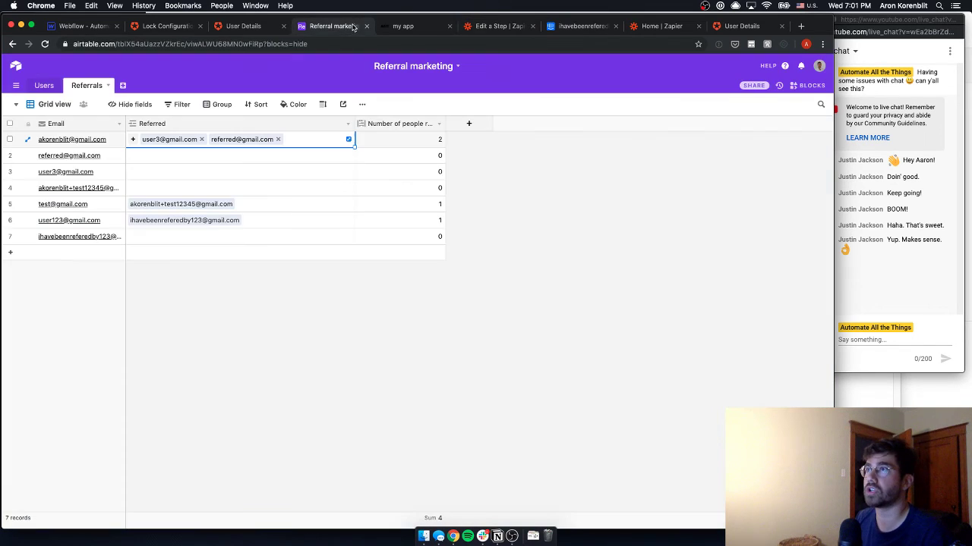
Inspect row 1's Email and Referred cells and the first linked user's record.
left_click_drag(109, 140, 109, 162)
left_click(113, 139)
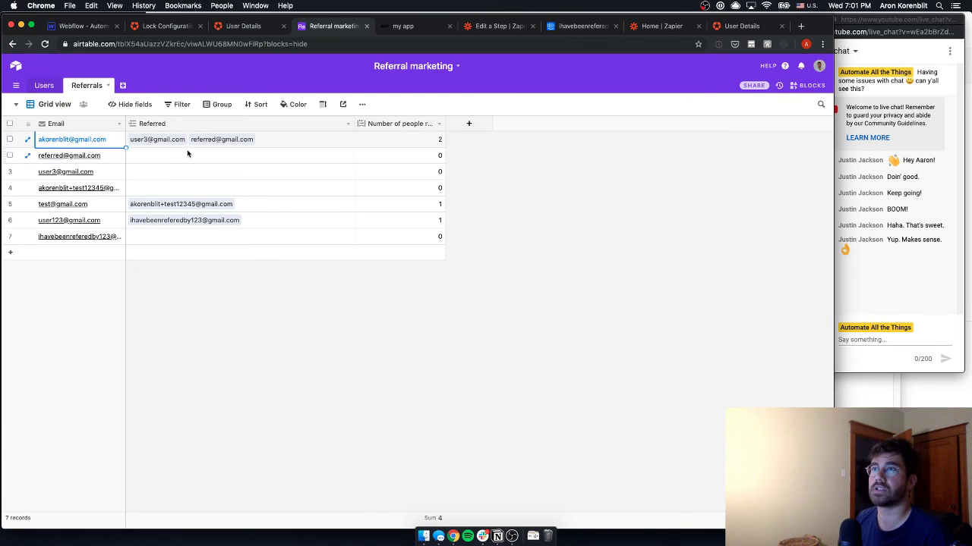
left_click(167, 143)
left_click(167, 140)
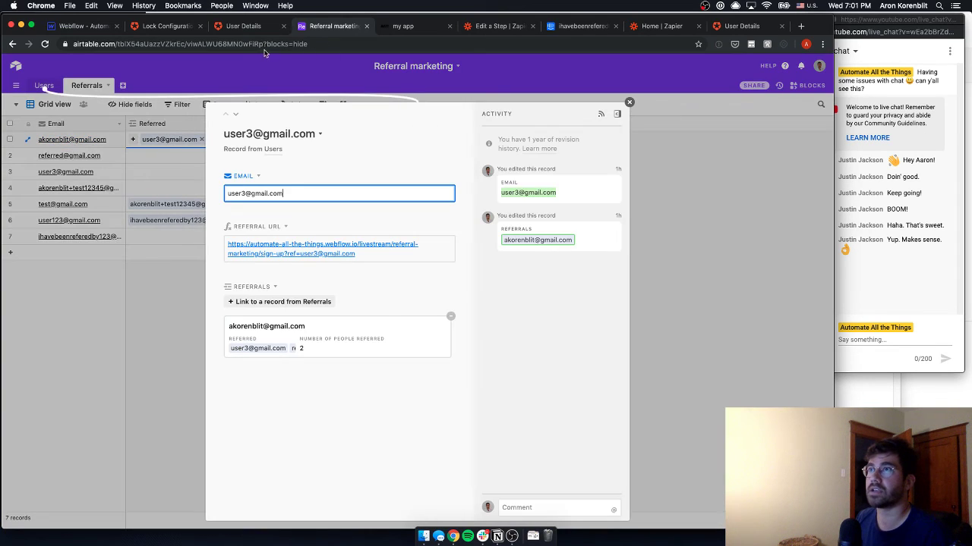
double_click(212, 44)
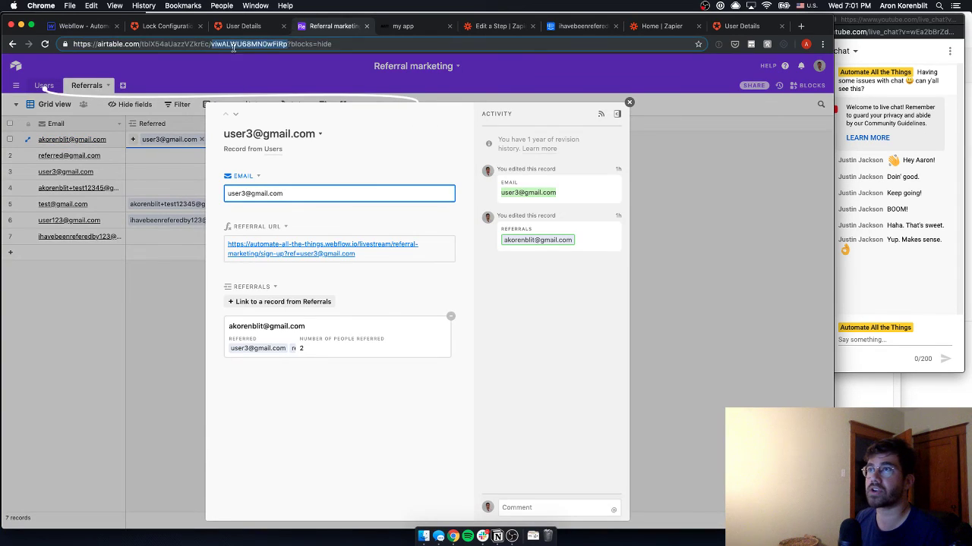
left_click(171, 162)
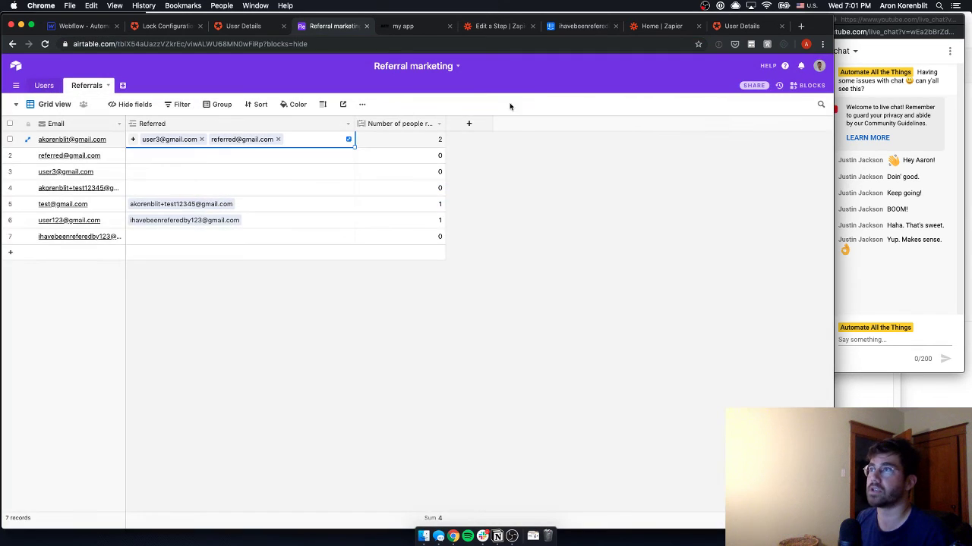
Add an 'Emails of referred' Lookup field pulling Email through Referred, then check row 1.
left_click(467, 122)
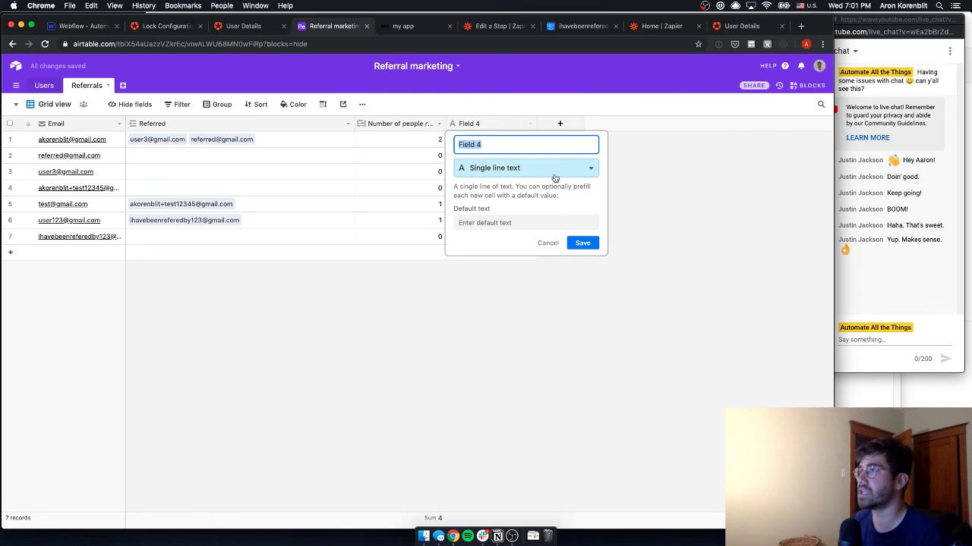
type("Look")
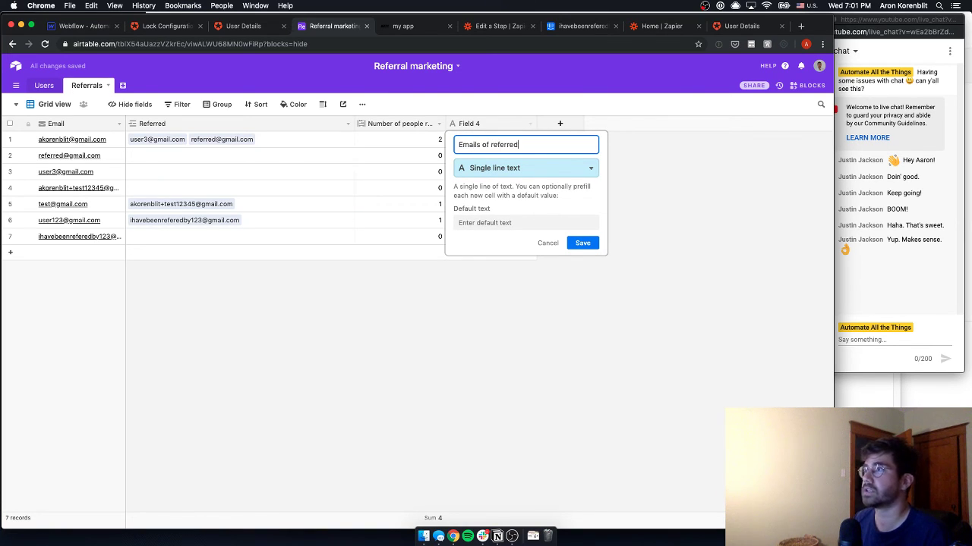
left_click(548, 169)
type("look")
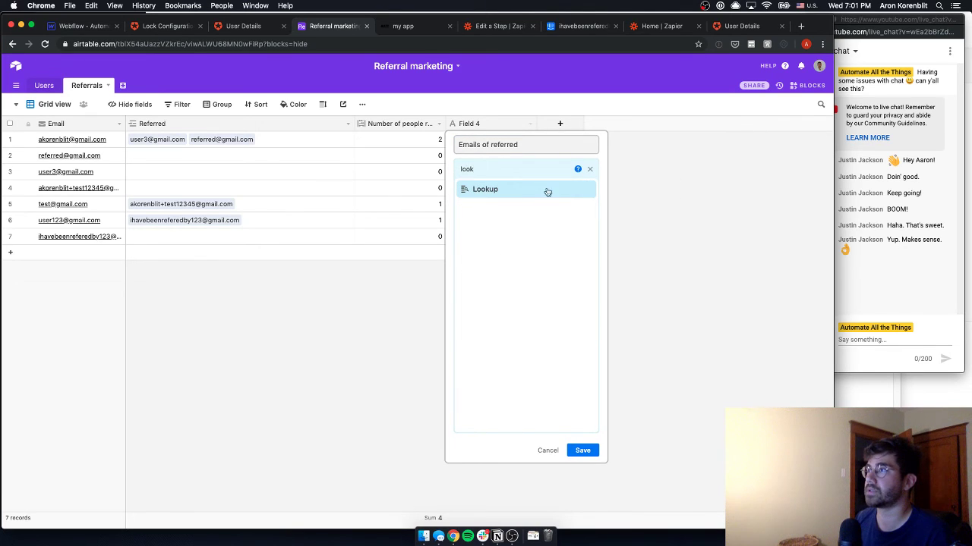
left_click(547, 190)
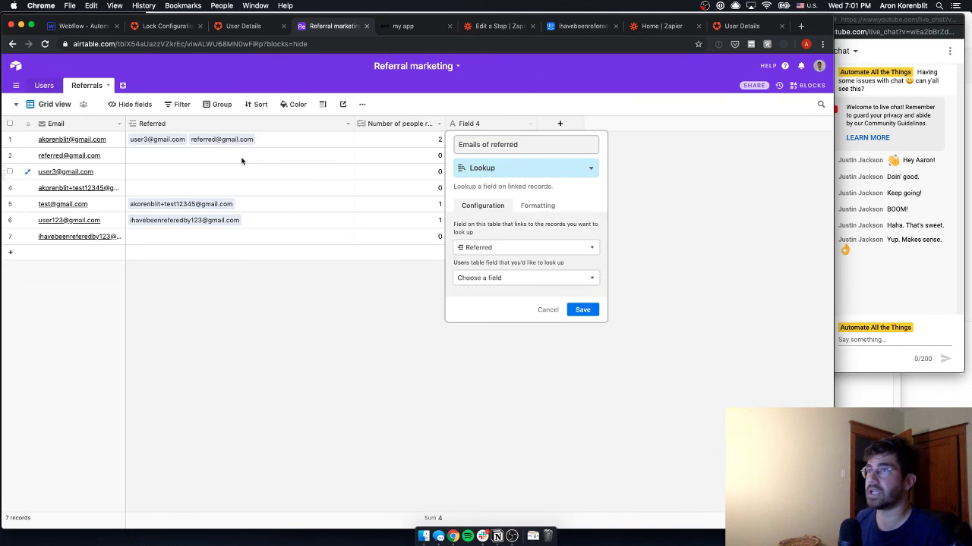
left_click(532, 279)
left_click(471, 312)
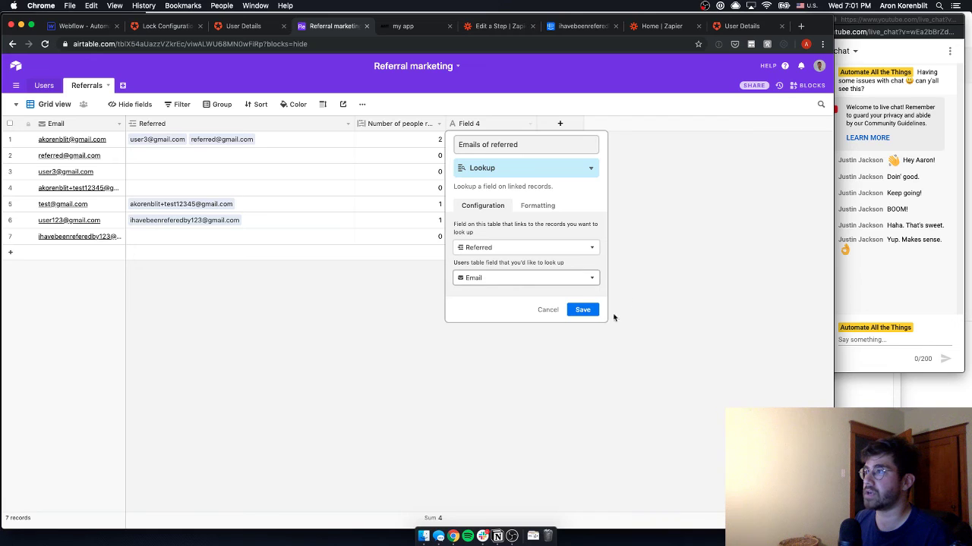
left_click(581, 308)
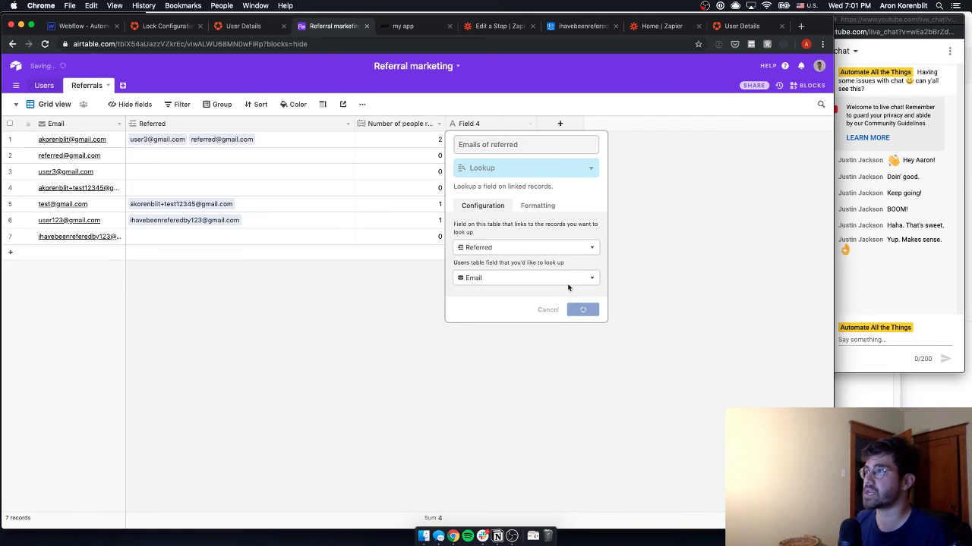
left_click(501, 142)
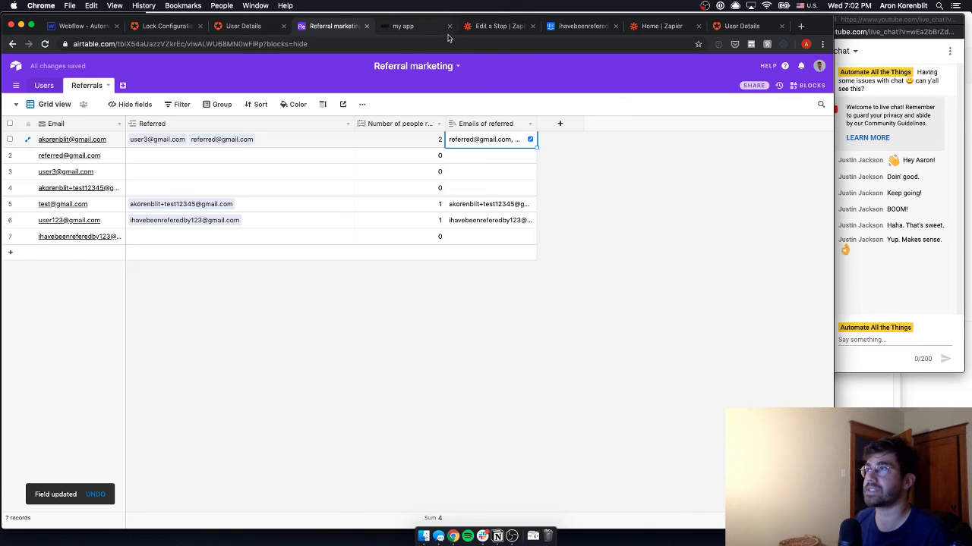
left_click(478, 27)
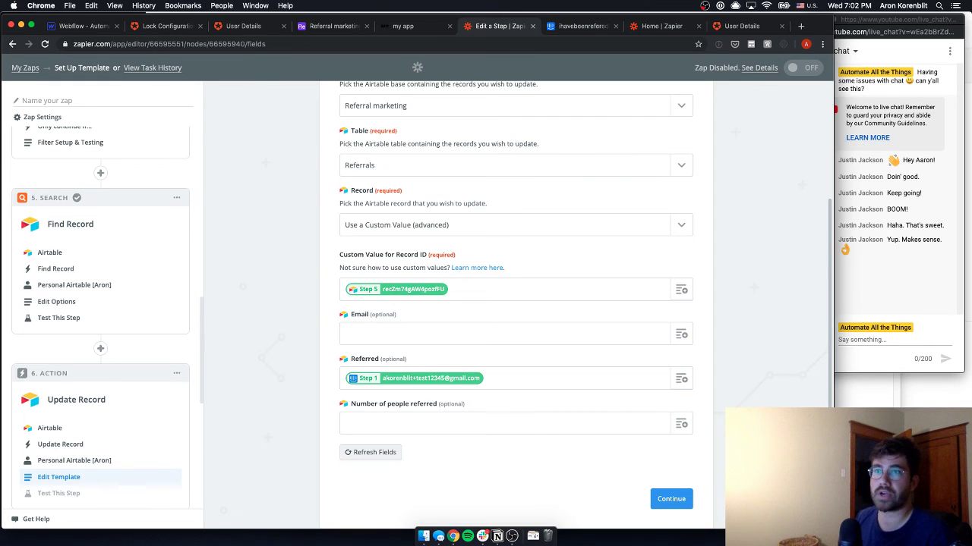
Copy row 1's Emails of referred value and check row 5's Referred and Emails of referred cells.
left_click(330, 28)
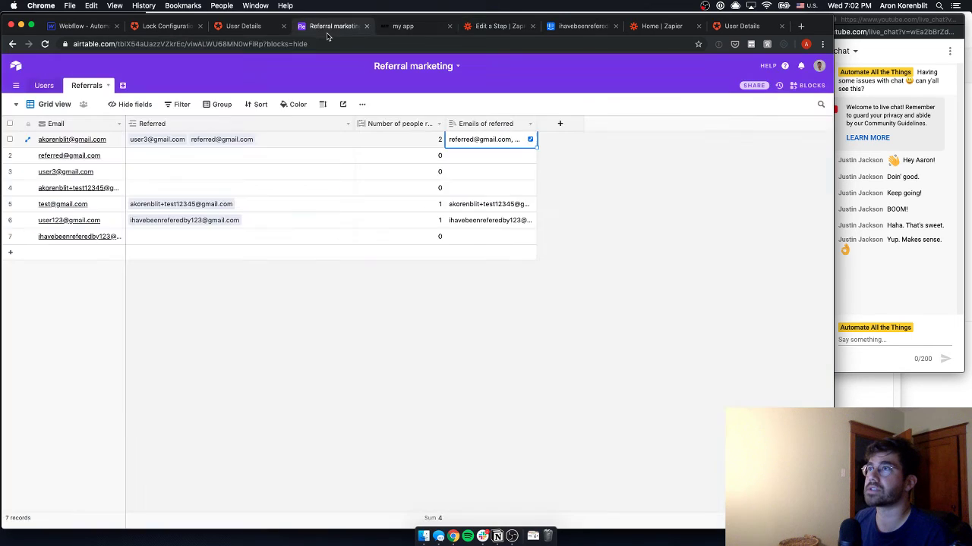
key("super+c")
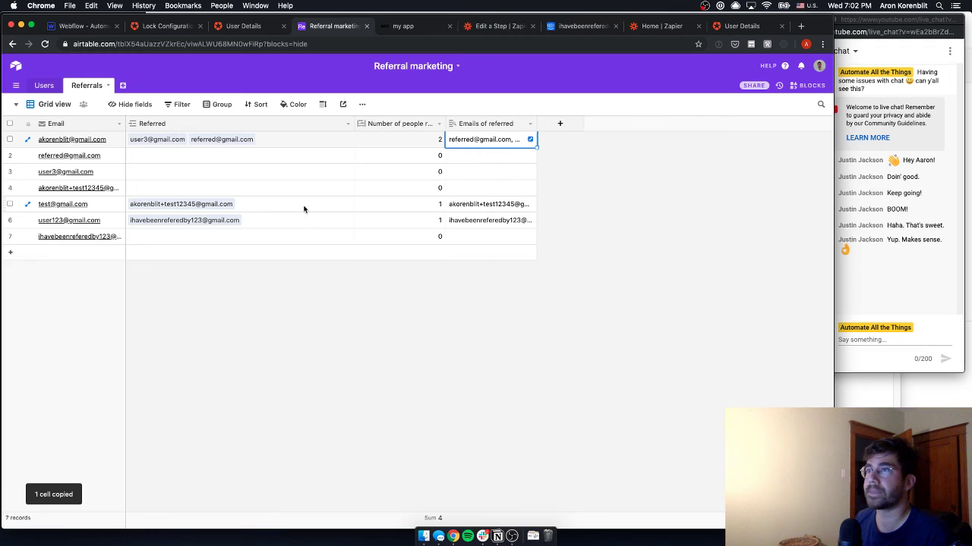
left_click(500, 210)
left_click(303, 208)
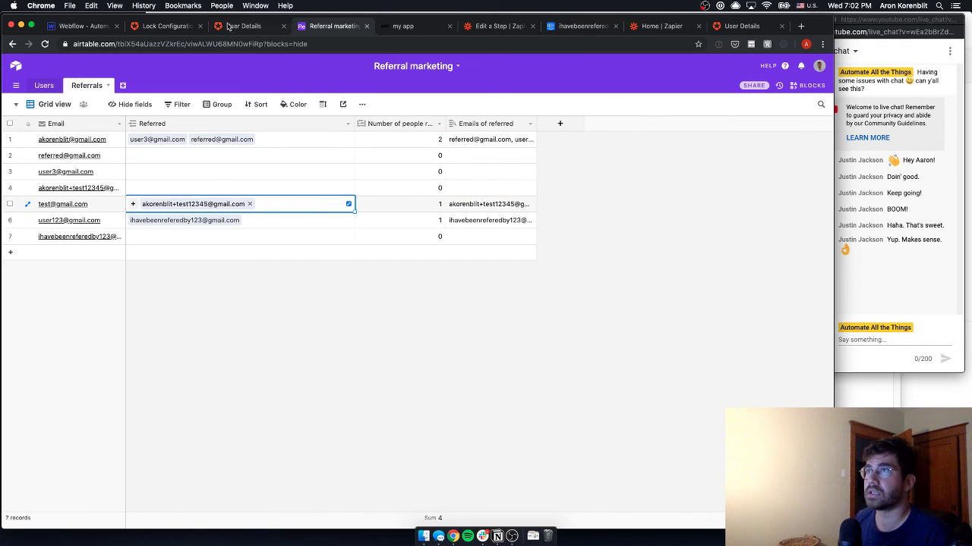
left_click(499, 209)
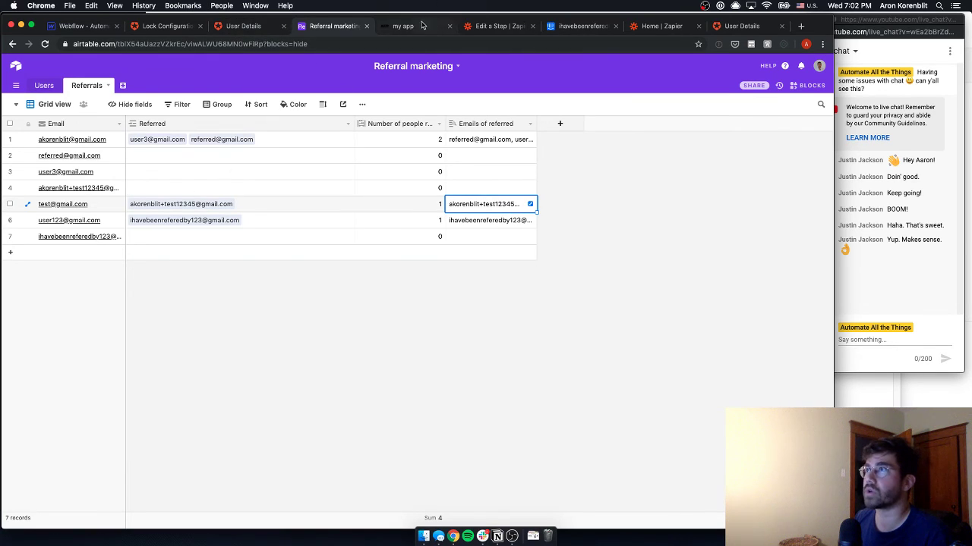
Return to the Zap and open the Find Record step's options.
left_click(637, 26)
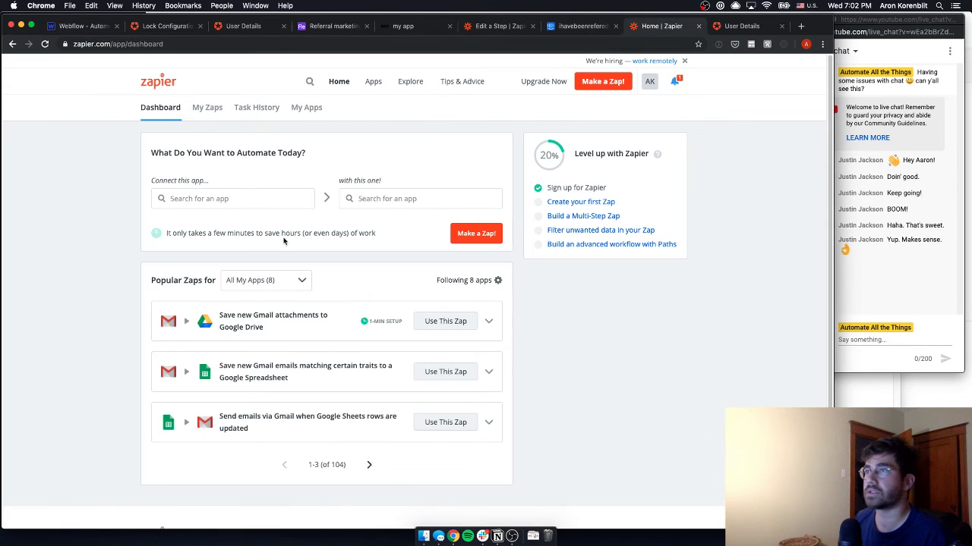
left_click(486, 25)
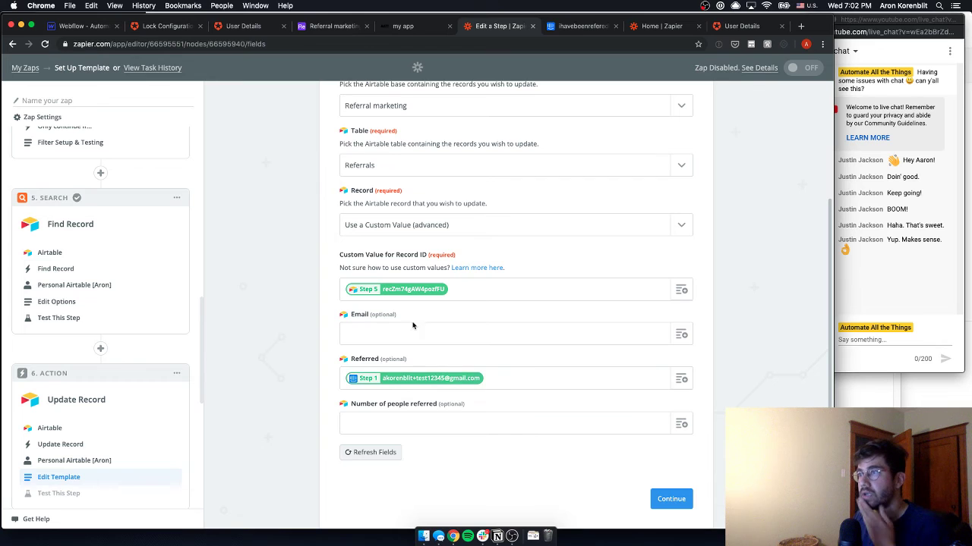
scroll(397, 334, "up", 1)
scroll(397, 334, "up", 3)
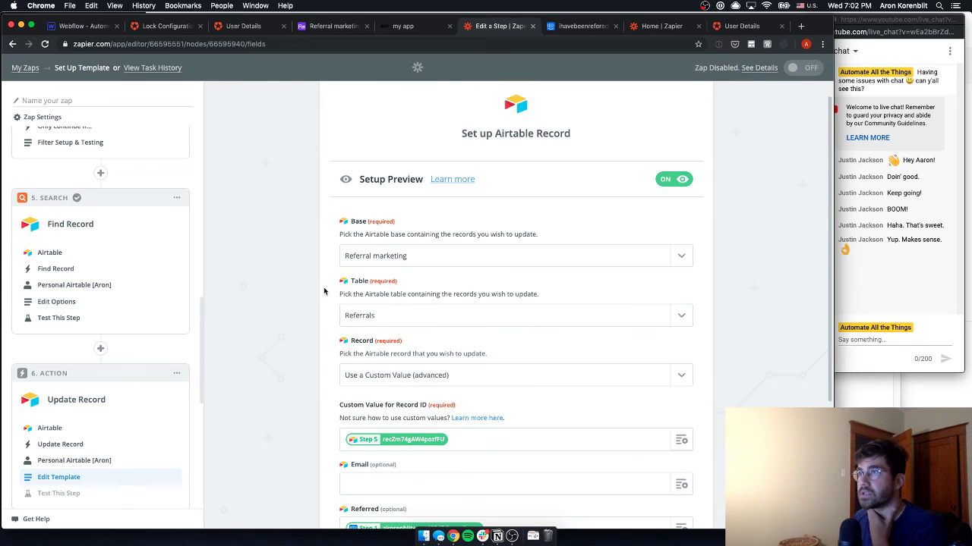
left_click(52, 264)
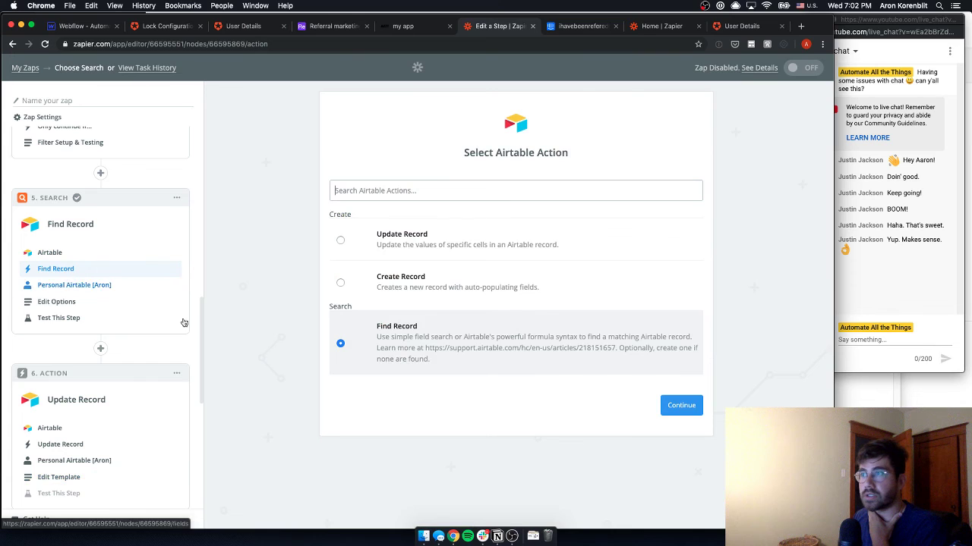
left_click(67, 299)
Refresh the Find Record step's fields and open its test.
scroll(394, 341, "down", 5)
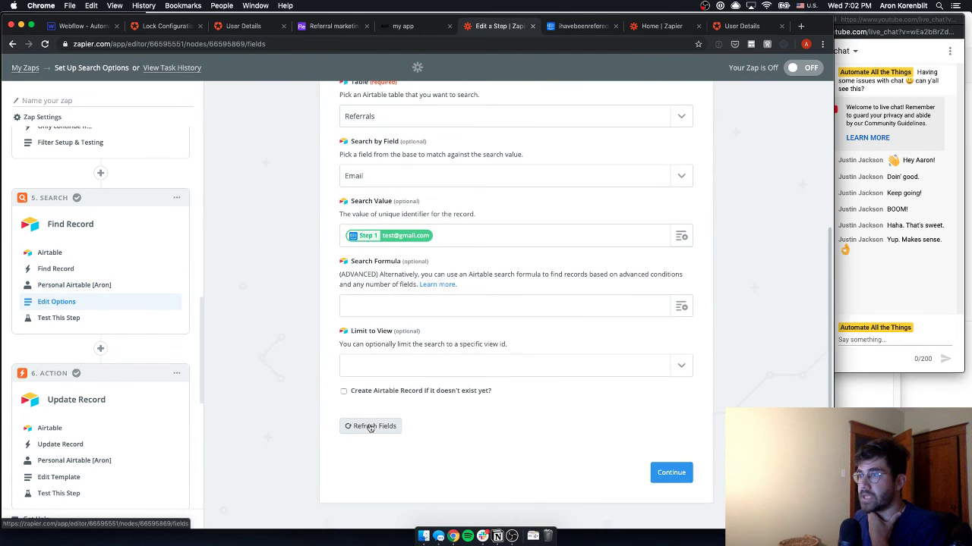
left_click(359, 426)
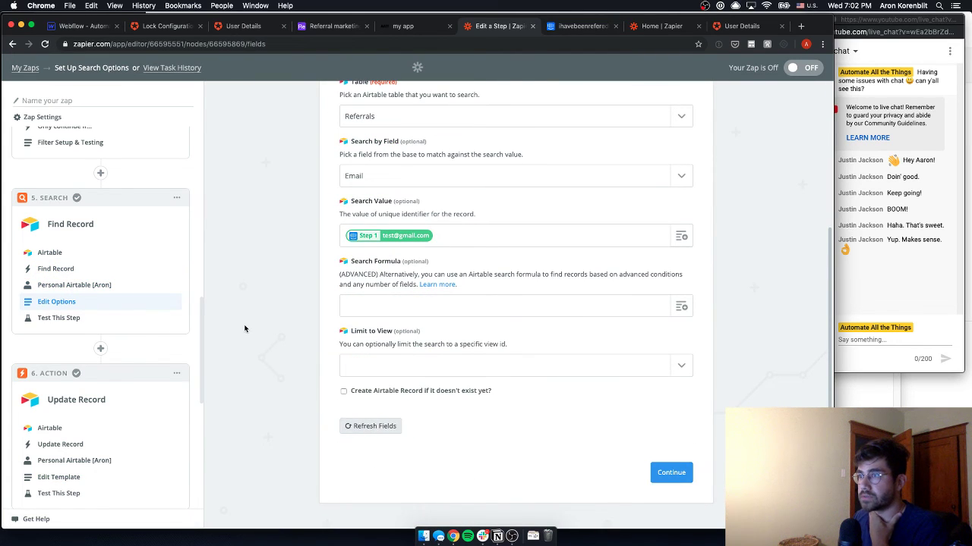
scroll(393, 381, "up", 2)
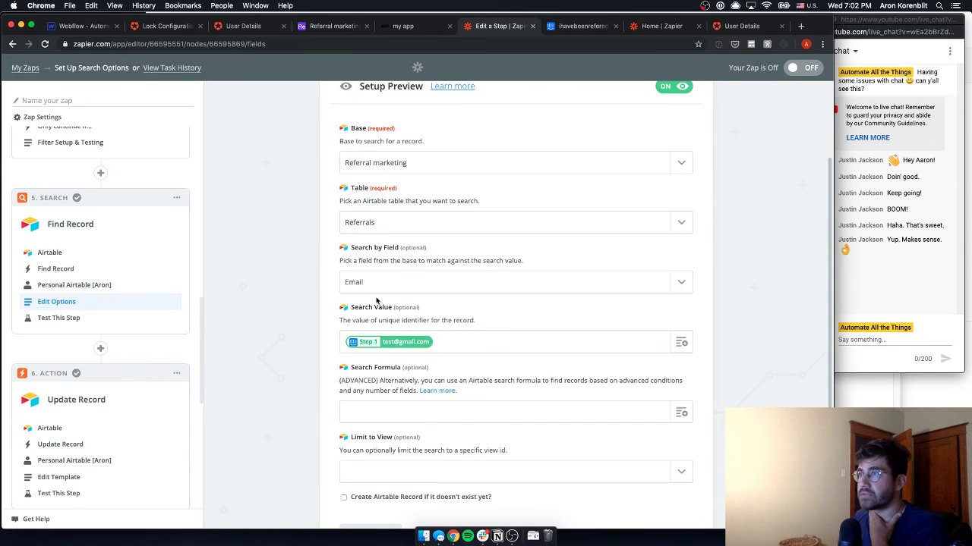
scroll(393, 375, "down", 3)
left_click(388, 422)
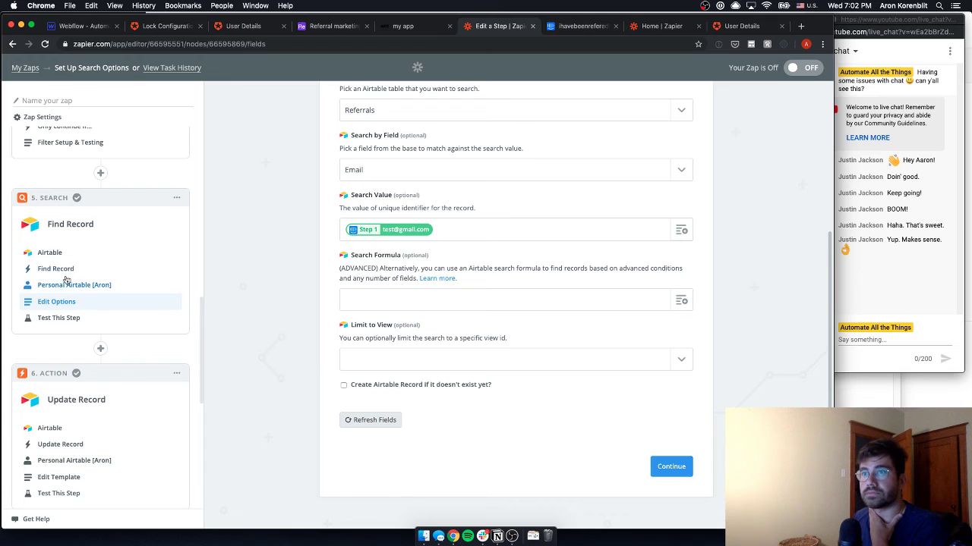
scroll(316, 302, "up", 4)
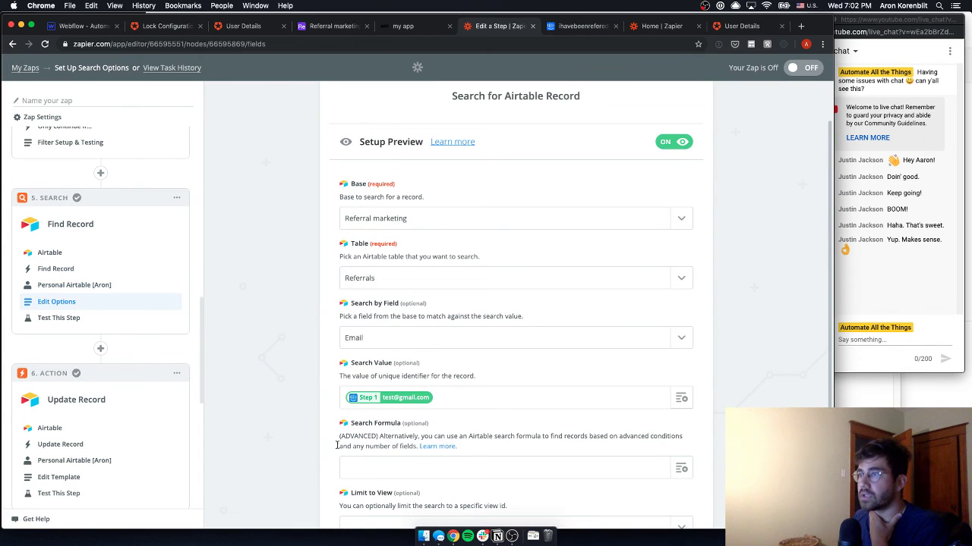
left_click(76, 318)
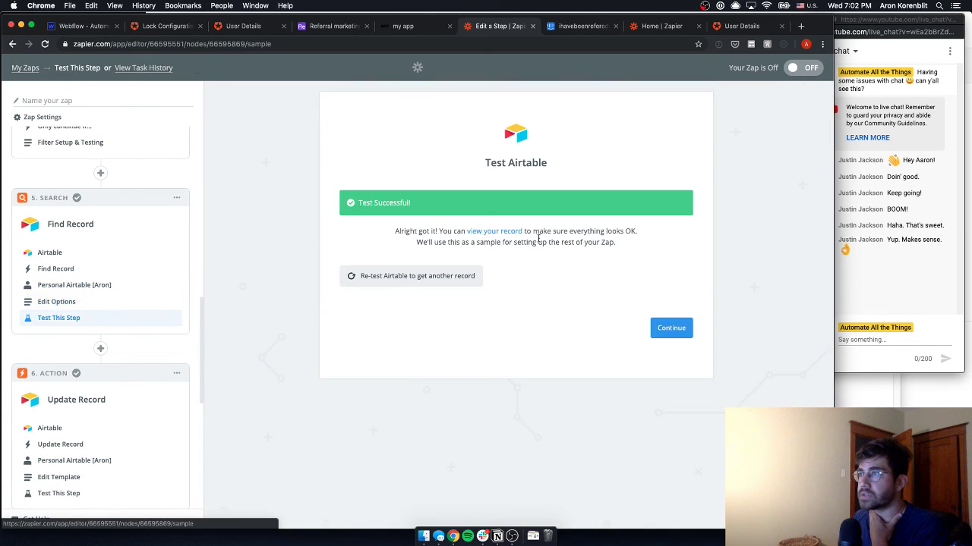
Re-run the Find Record test and check row 5's Referred cell in Airtable.
left_click(441, 278)
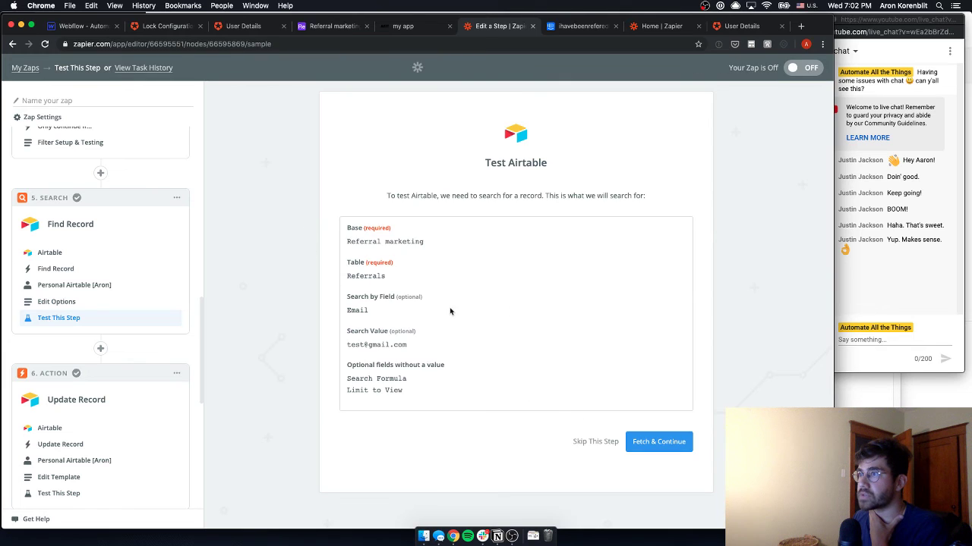
left_click(334, 26)
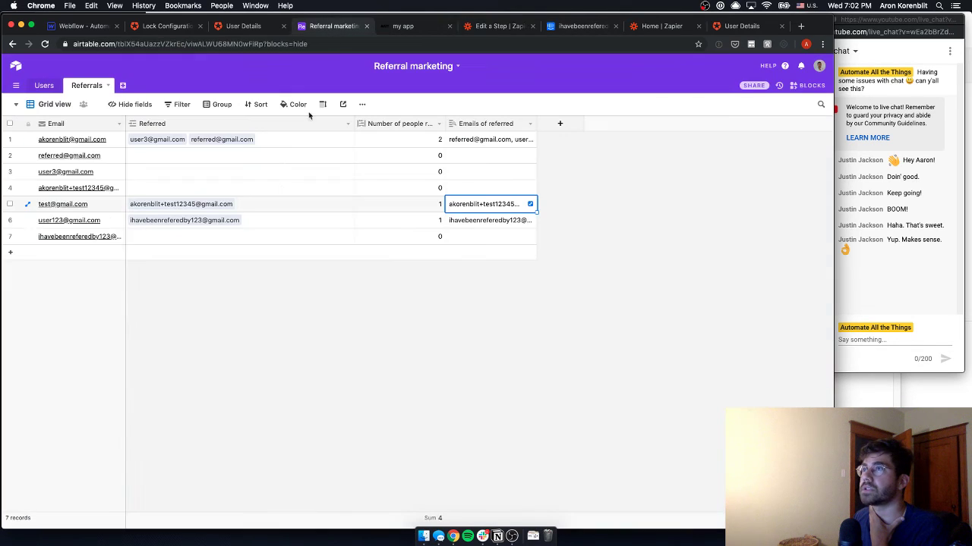
left_click(239, 203)
left_click(402, 26)
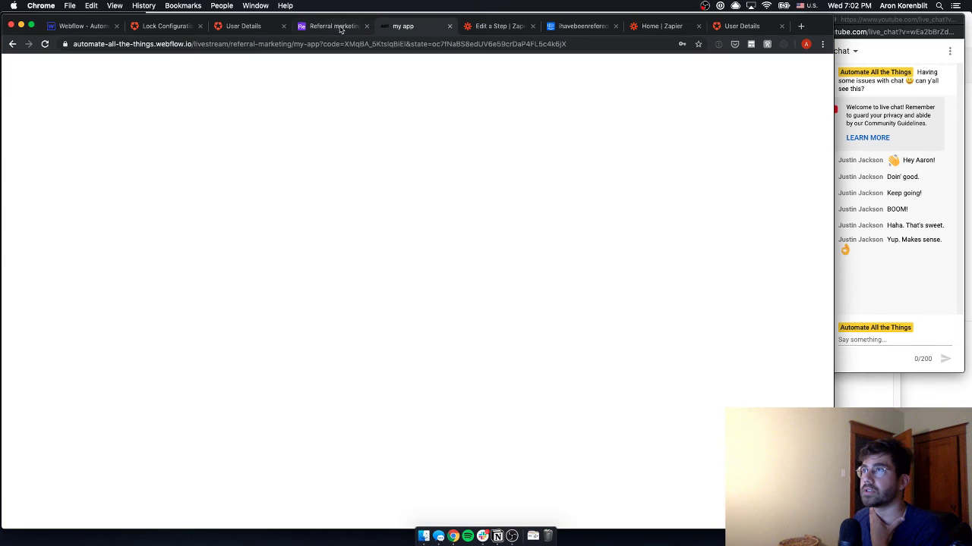
left_click(334, 27)
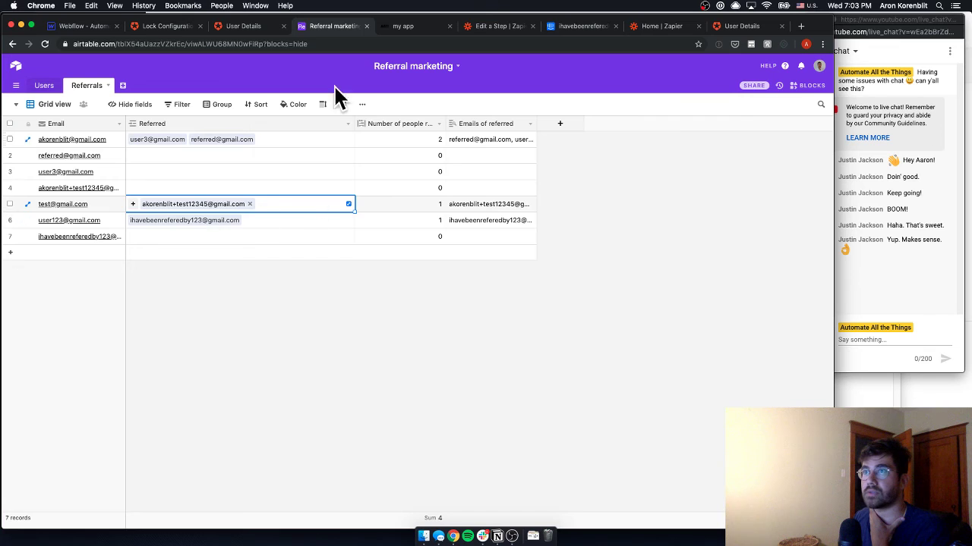
Fetch the test user's record and select its referred record ID and referred email.
left_click(416, 28)
left_click(480, 30)
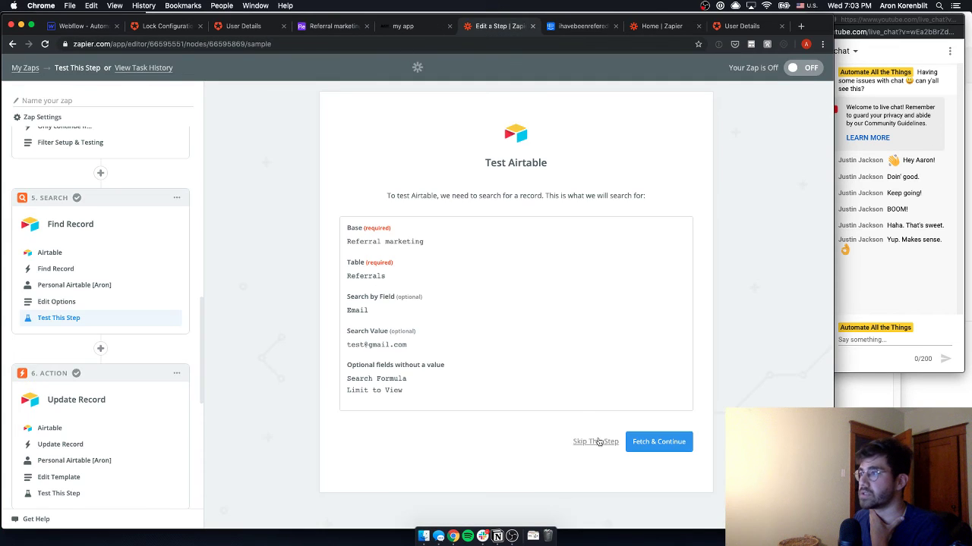
left_click(641, 448)
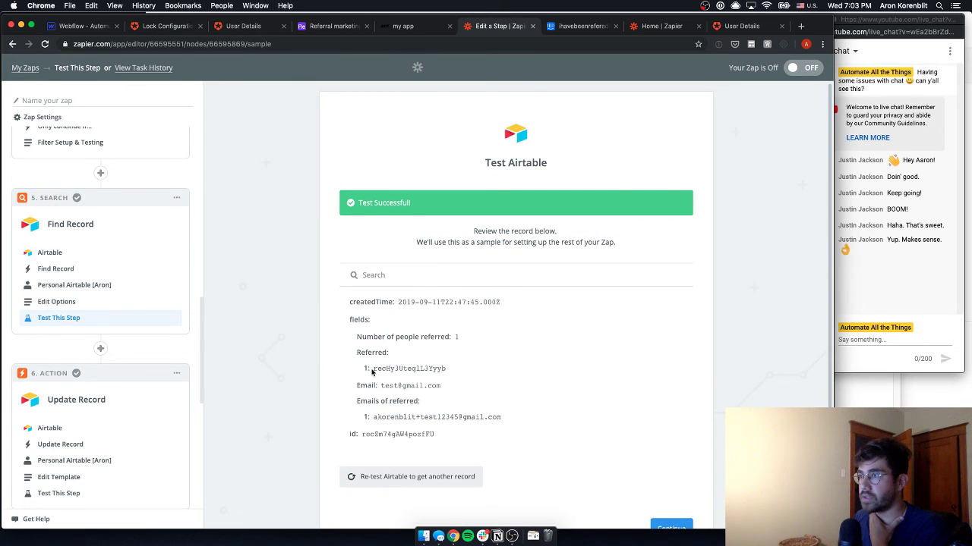
left_click_drag(372, 371, 448, 373)
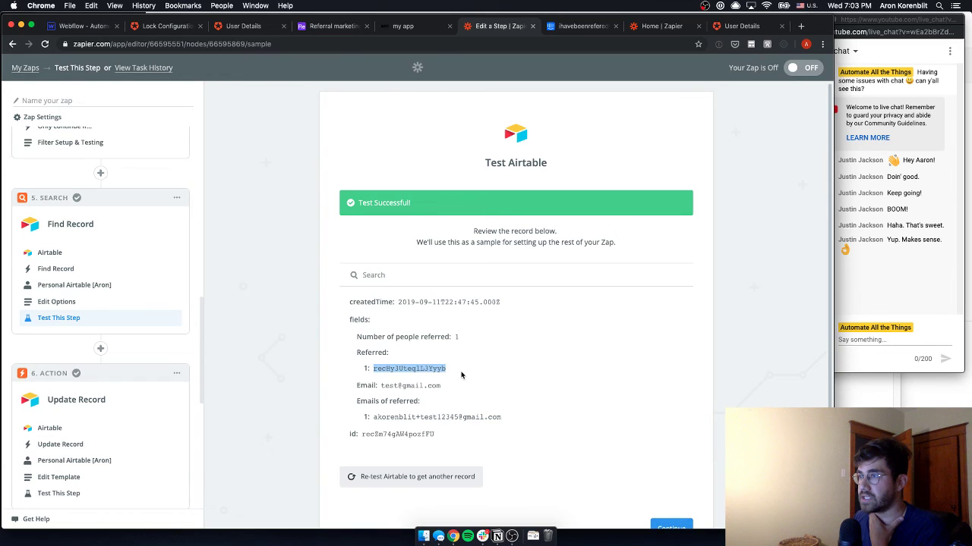
left_click_drag(374, 417, 503, 417)
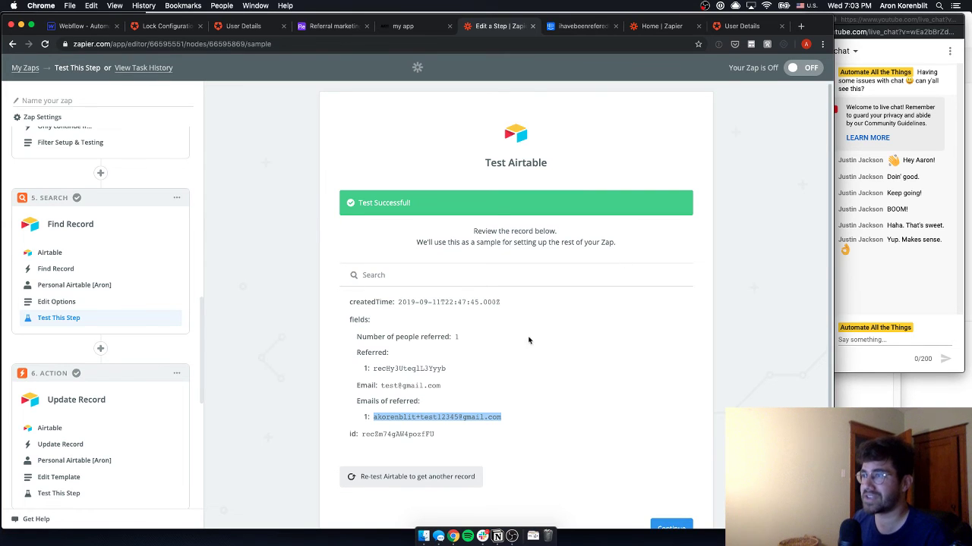
scroll(65, 310, "down", 10)
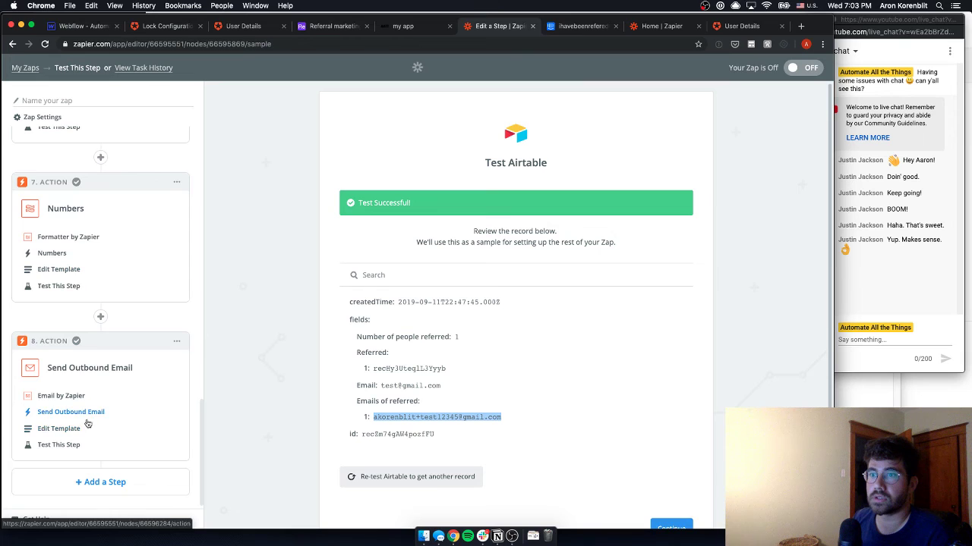
Map Update Record's Referred field to Find Record's Fields Emails Of Referred alongside Step 1's email.
scroll(69, 297, "up", 5)
scroll(76, 296, "up", 2)
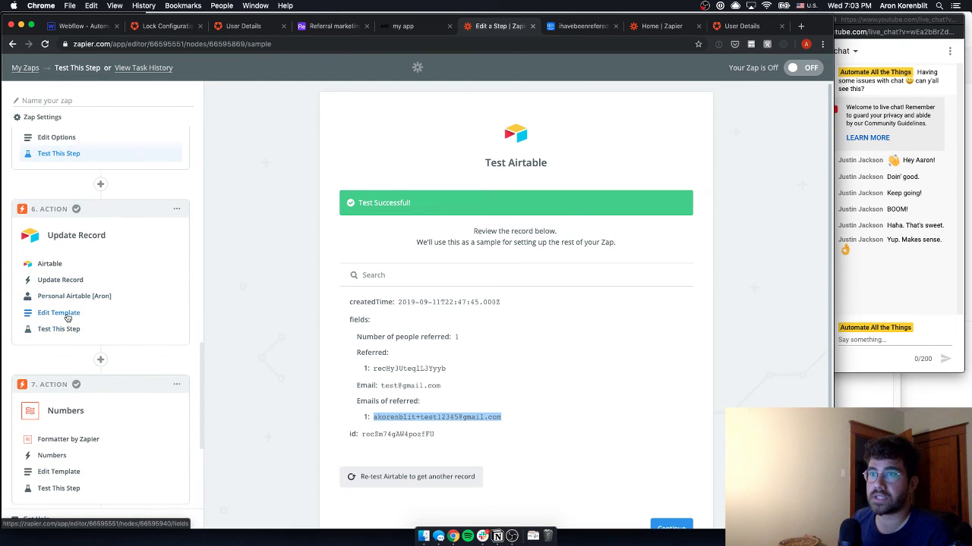
left_click(66, 314)
scroll(387, 364, "down", 5)
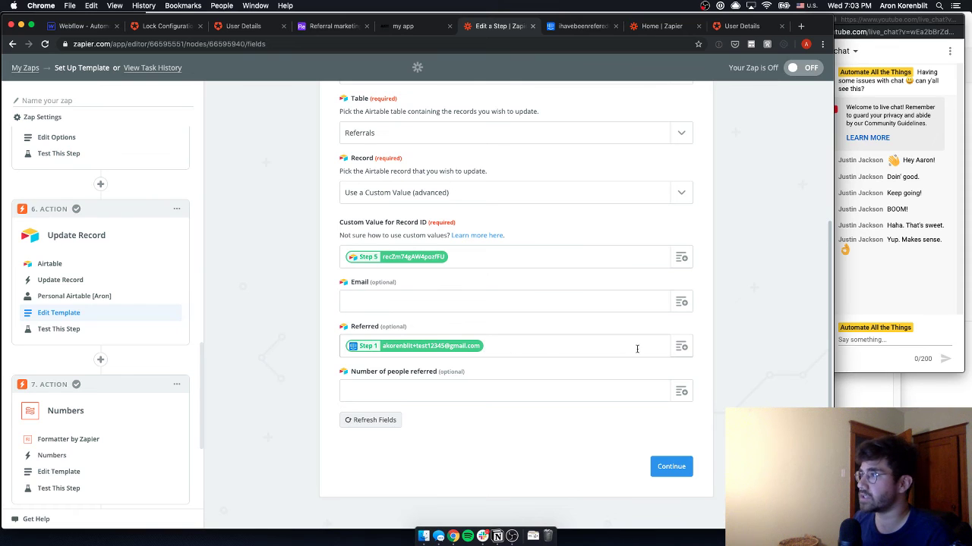
left_click(681, 346)
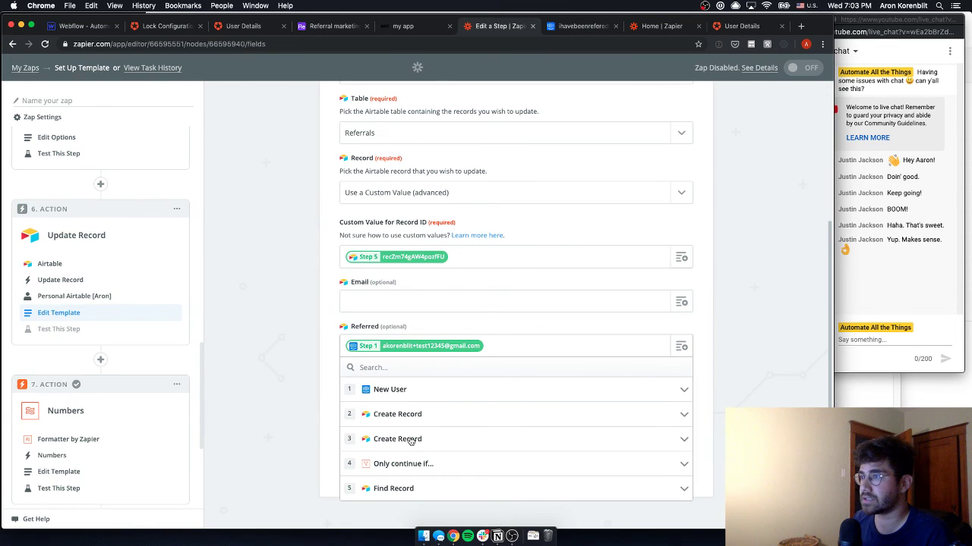
left_click(408, 489)
scroll(455, 497, "down", 5)
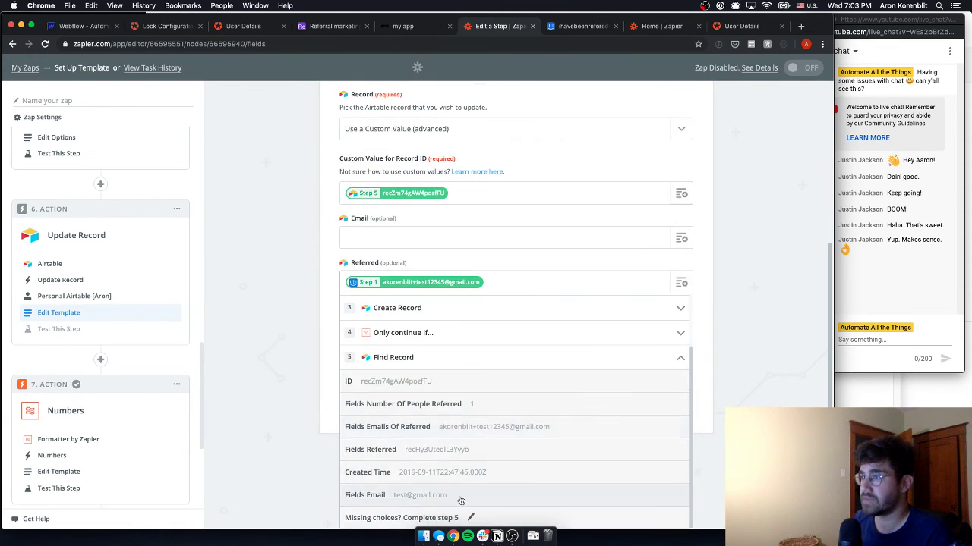
scroll(282, 448, "down", 2)
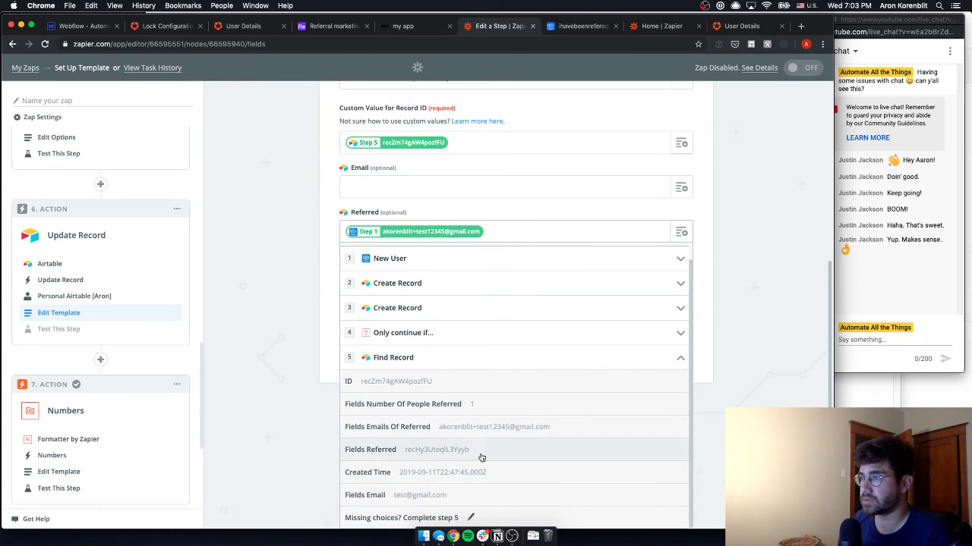
left_click(466, 427)
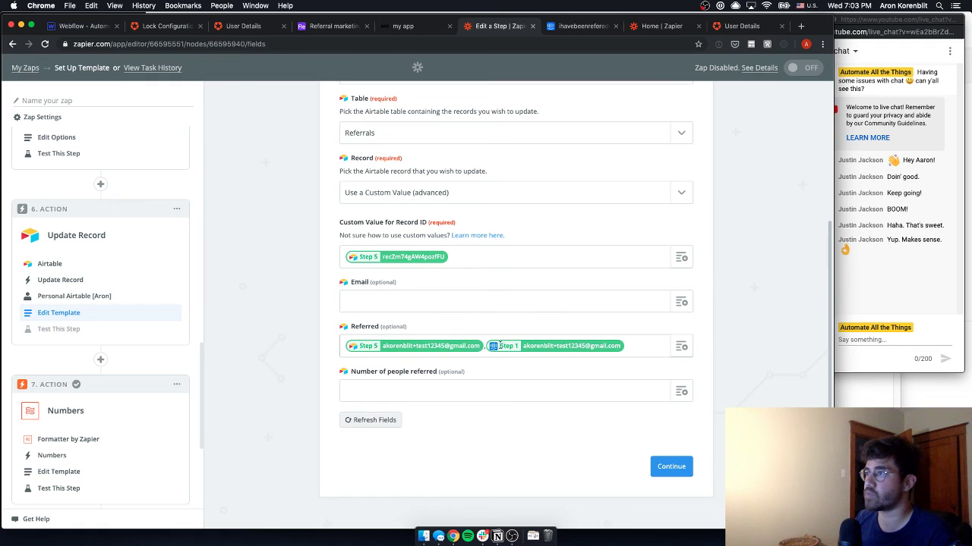
left_click(668, 468)
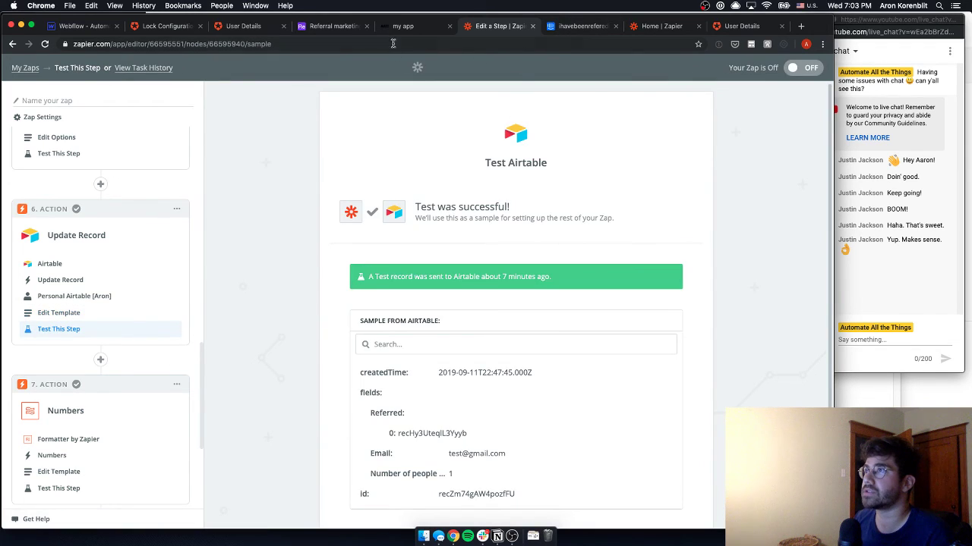
Run the Update Record step's test to send a record update to Airtable.
scroll(485, 359, "down", 3)
left_click(662, 446)
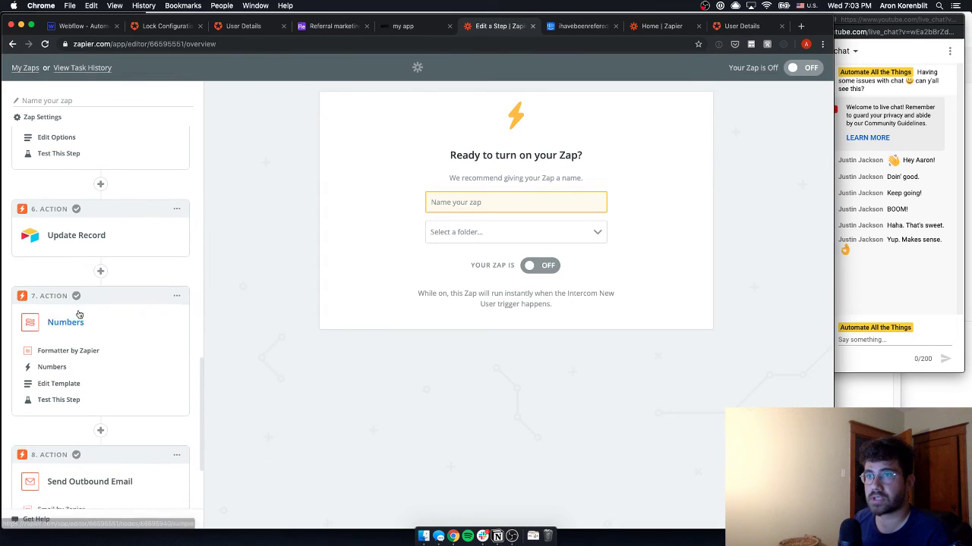
left_click(113, 329)
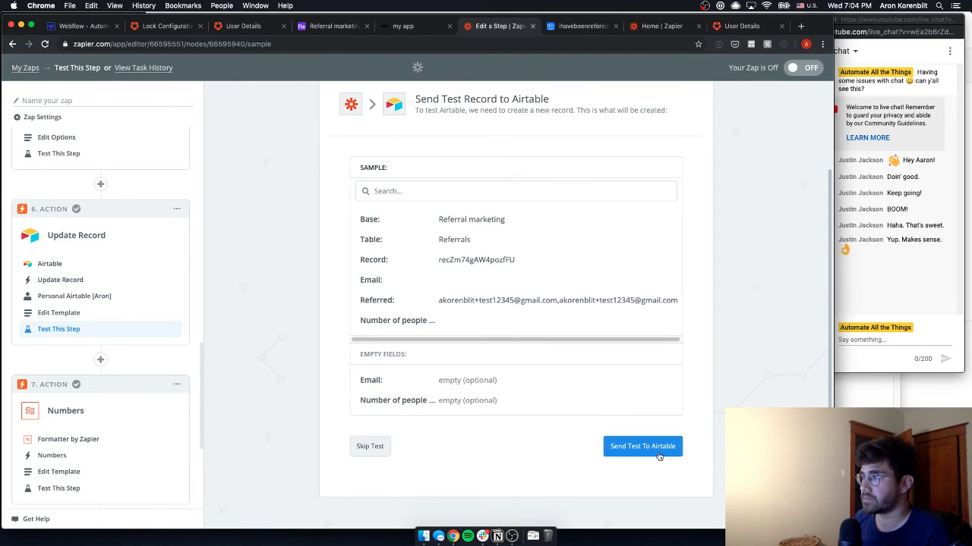
left_click(660, 453)
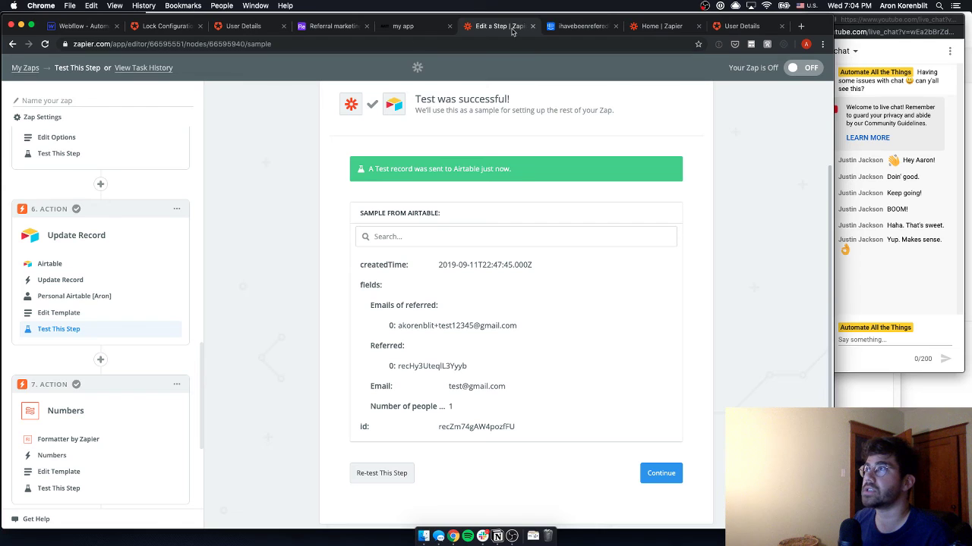
Check row 5 in Airtable and continue past the successful Update Record test.
left_click(362, 24)
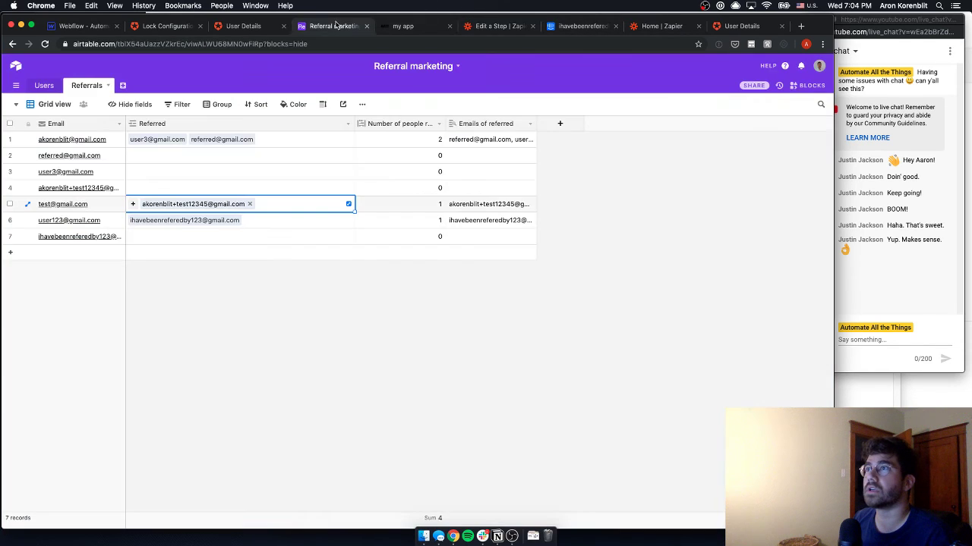
left_click(515, 204)
left_click(512, 33)
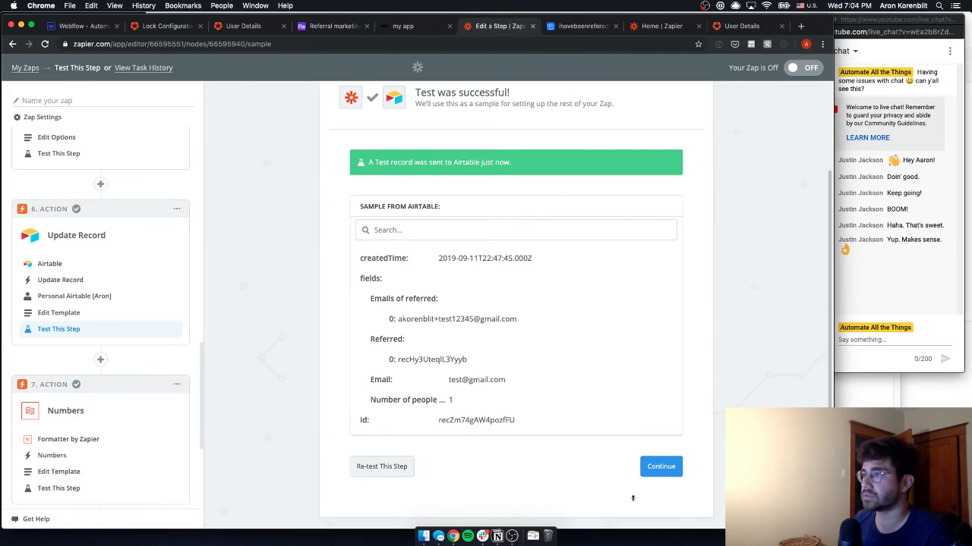
scroll(653, 455, "down", 1)
left_click(657, 462)
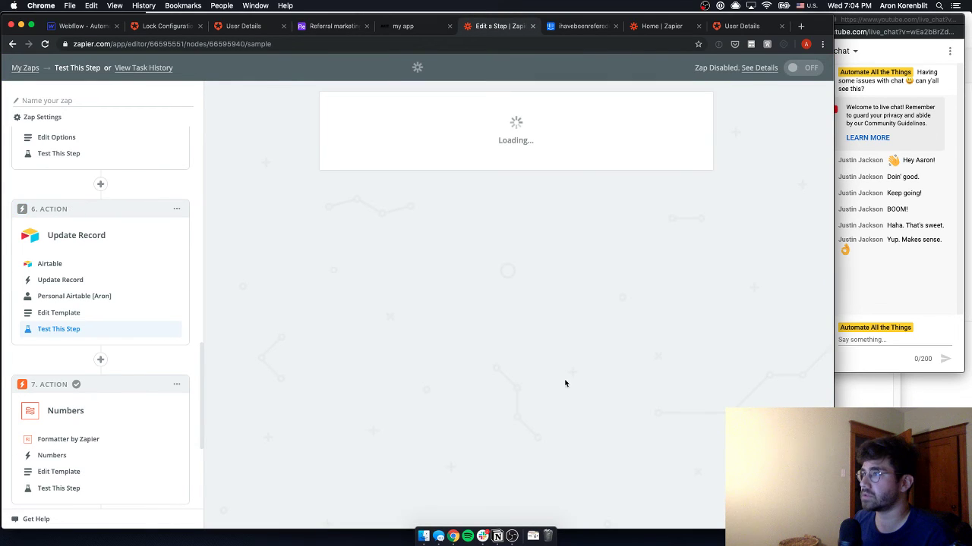
Compare rows 5 and 6's Referred and Emails of referred values in Airtable.
left_click(352, 27)
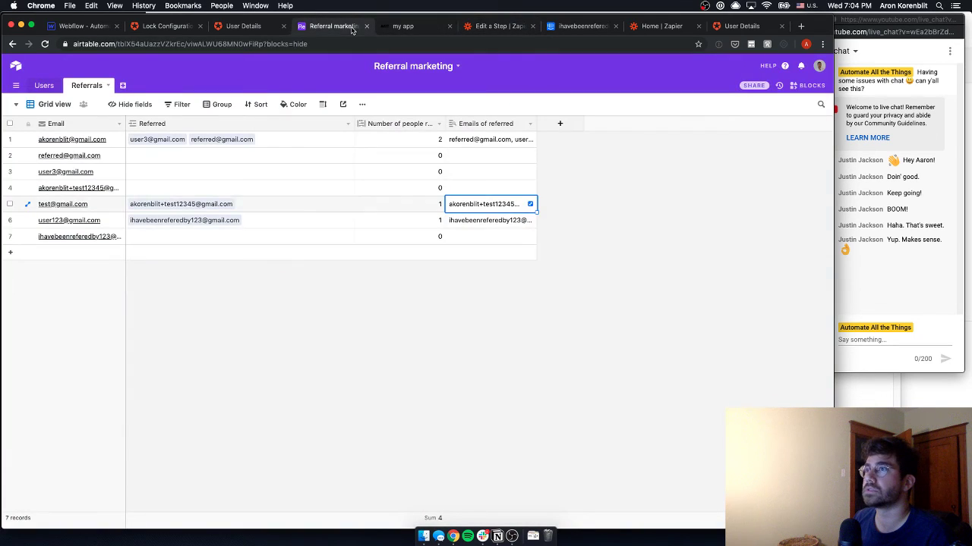
left_click(467, 218)
left_click(467, 206)
left_click(271, 203)
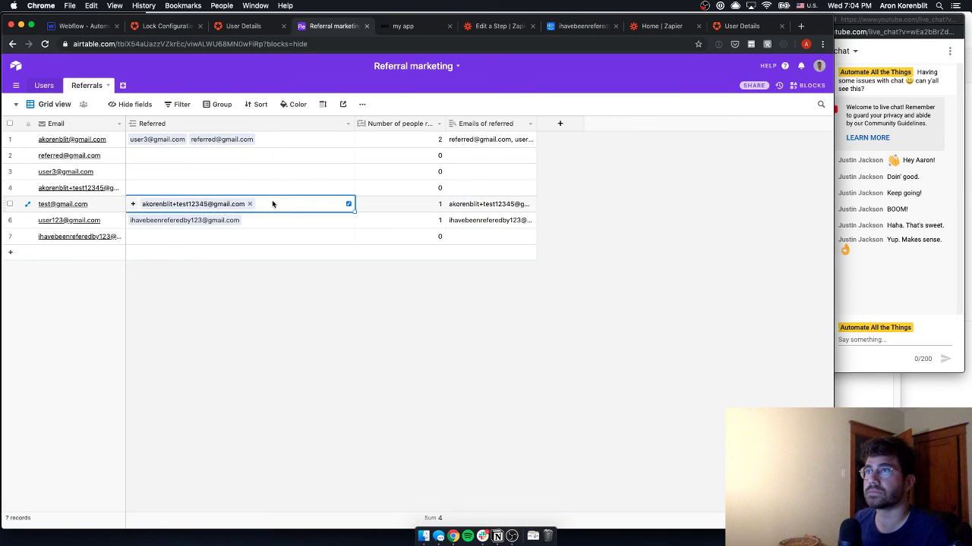
left_click(501, 204)
left_click(497, 26)
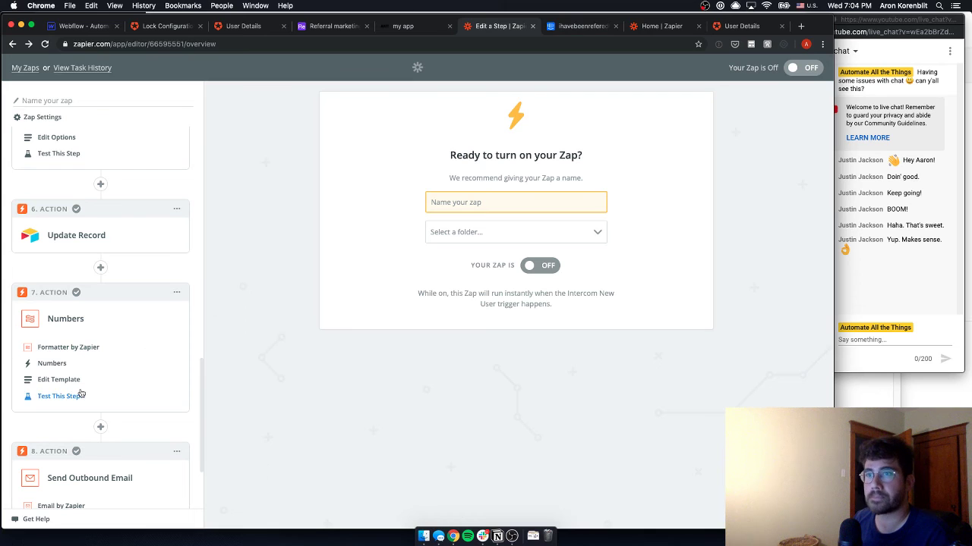
Review the Update Record test result and re-save its field template unchanged.
left_click(80, 235)
left_click(65, 334)
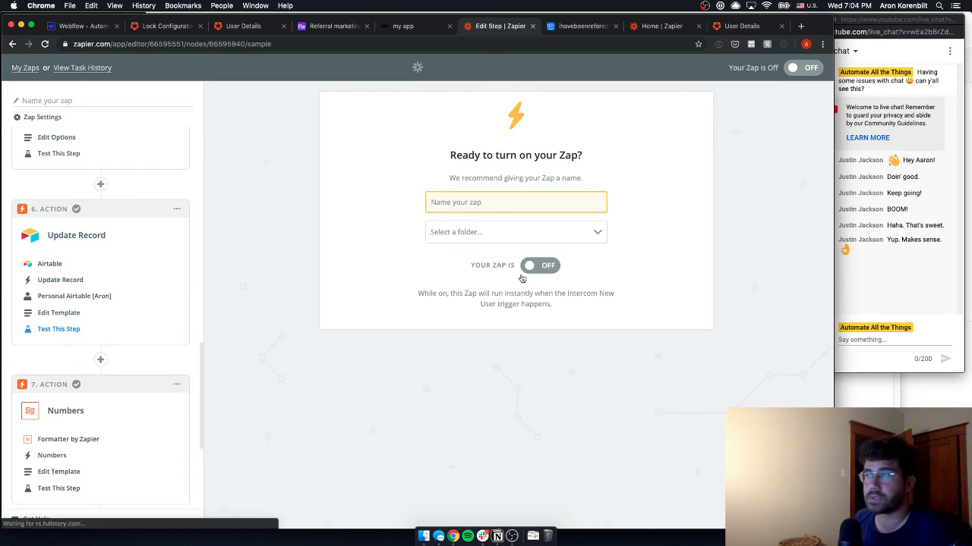
scroll(478, 365, "down", 4)
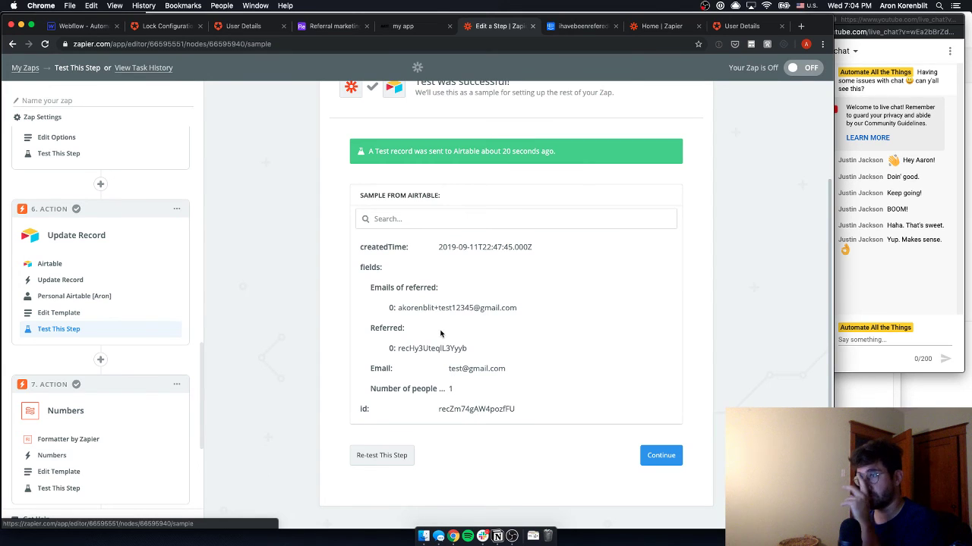
left_click(67, 315)
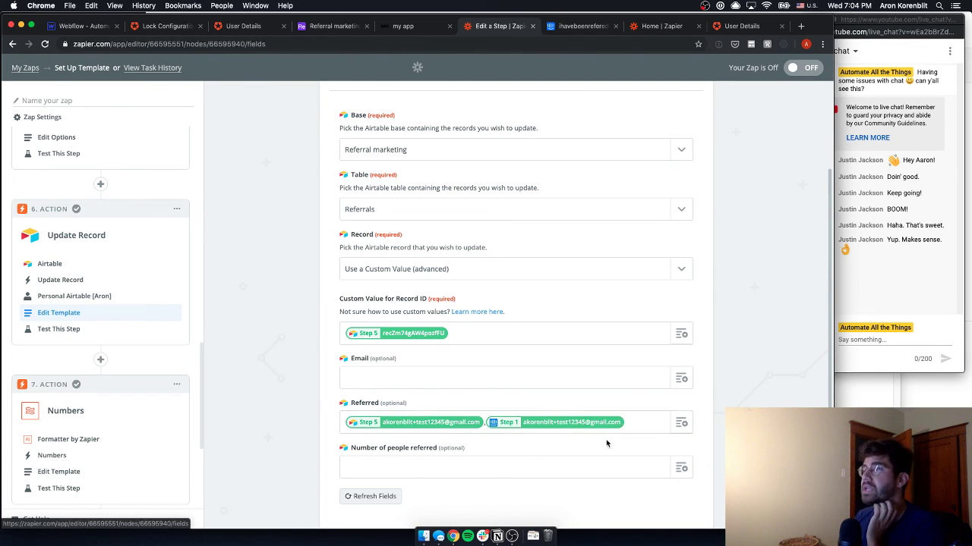
scroll(585, 441, "down", 2)
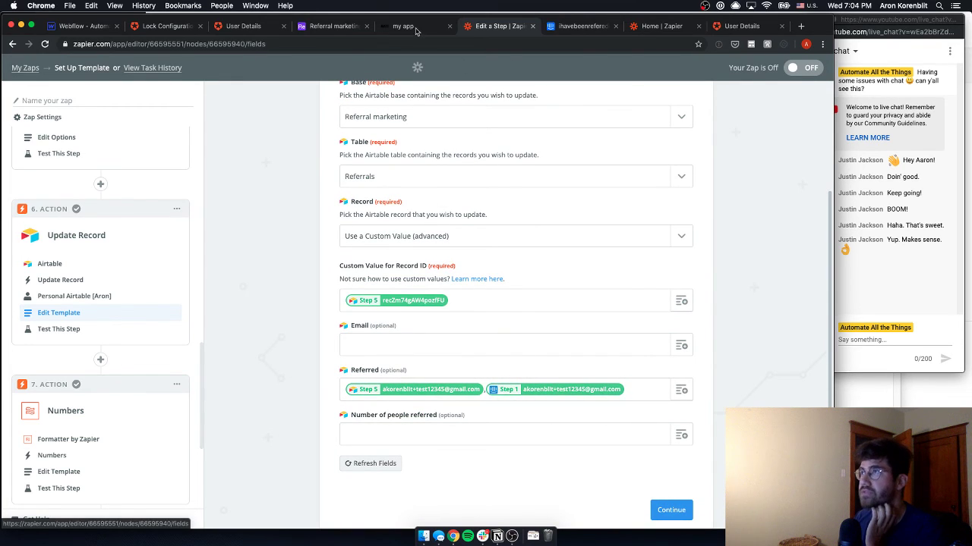
left_click(671, 510)
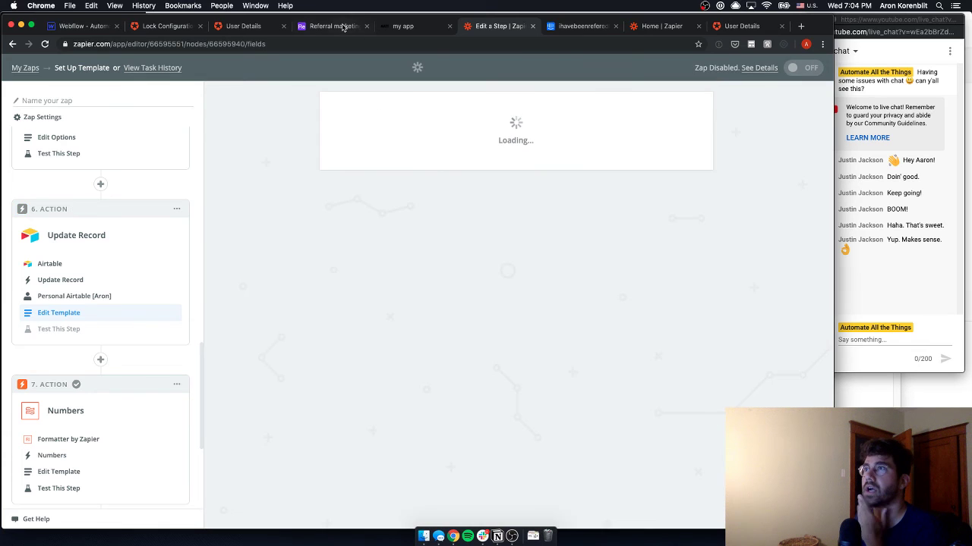
left_click(417, 34)
left_click(517, 29)
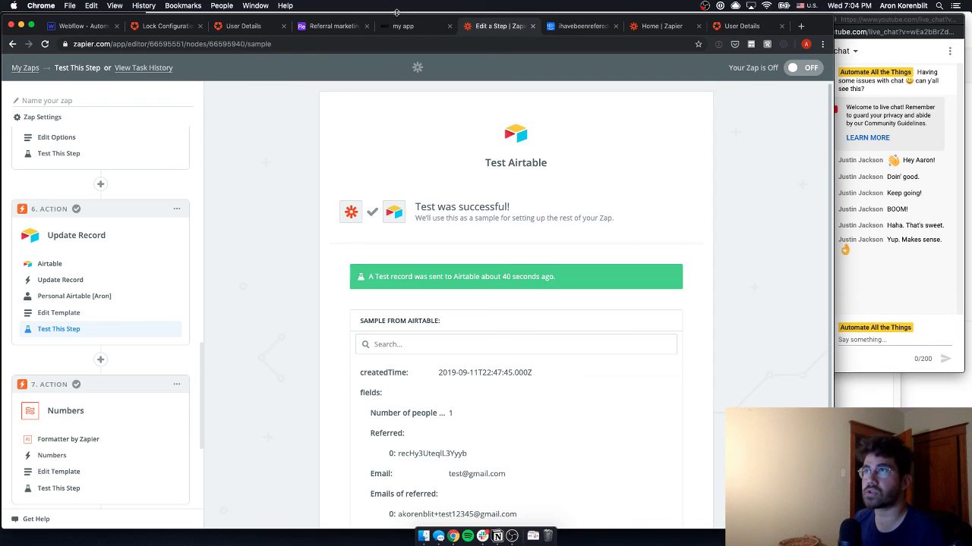
left_click(317, 31)
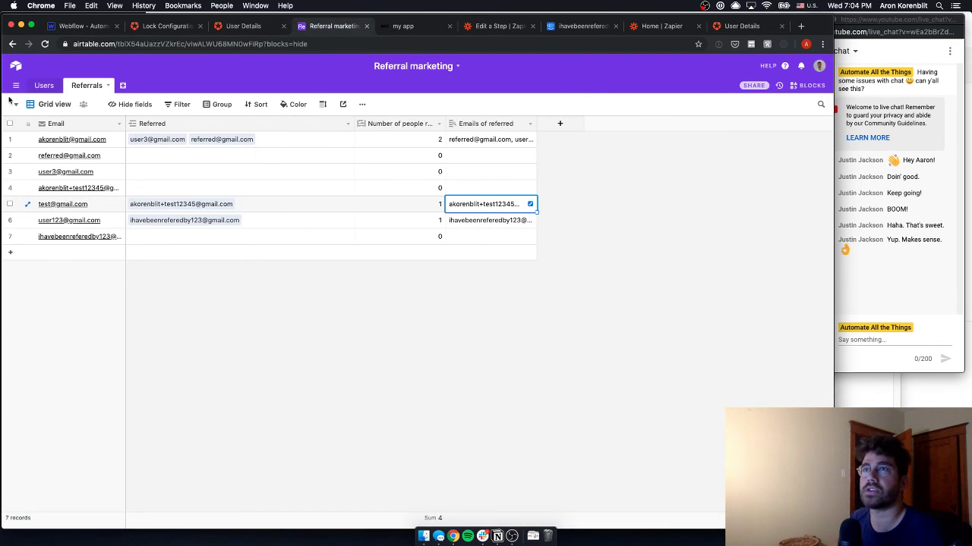
Copy the first user's Referral URL from Airtable's Users table.
left_click(44, 85)
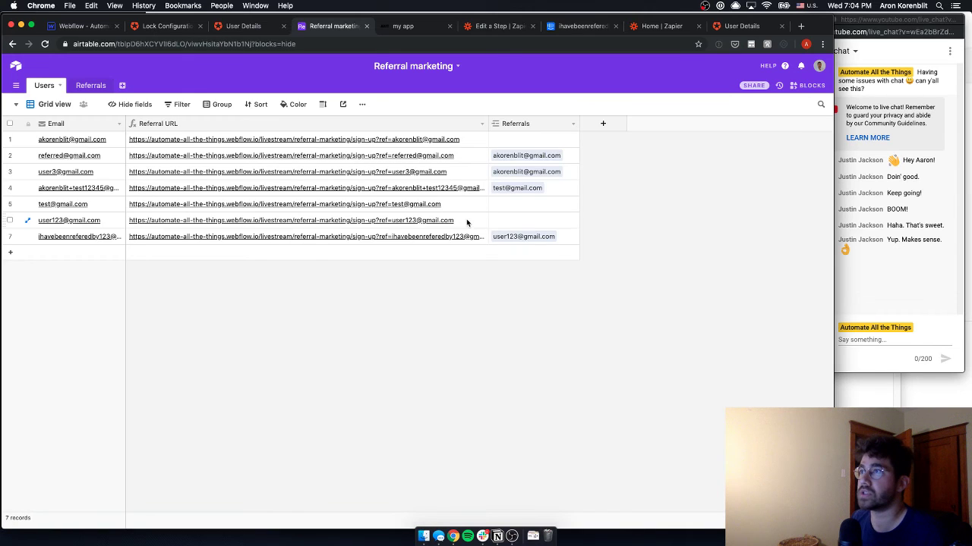
left_click(467, 222)
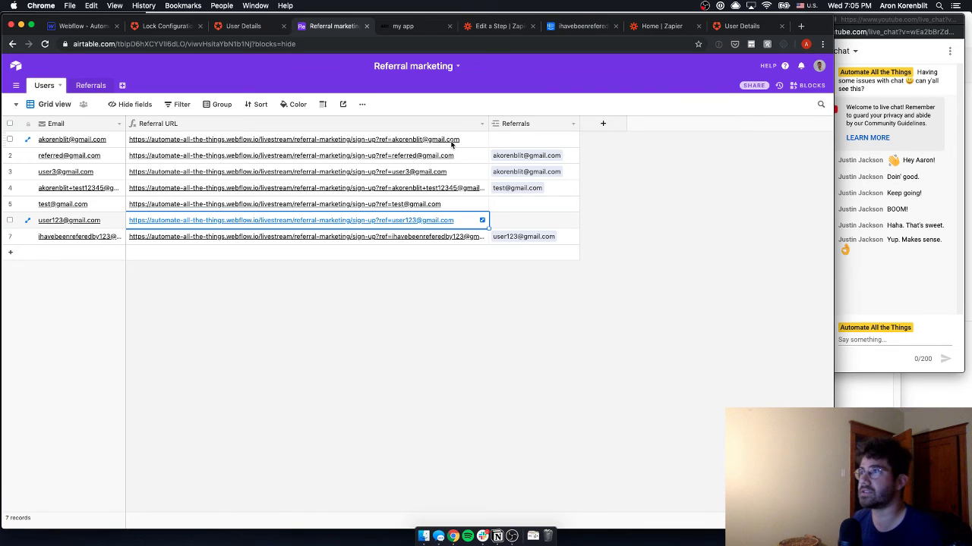
left_click(451, 144)
key("super+c")
Load the copied referral URL in a new tab, then retry it without the sign-up path.
key("super+t")
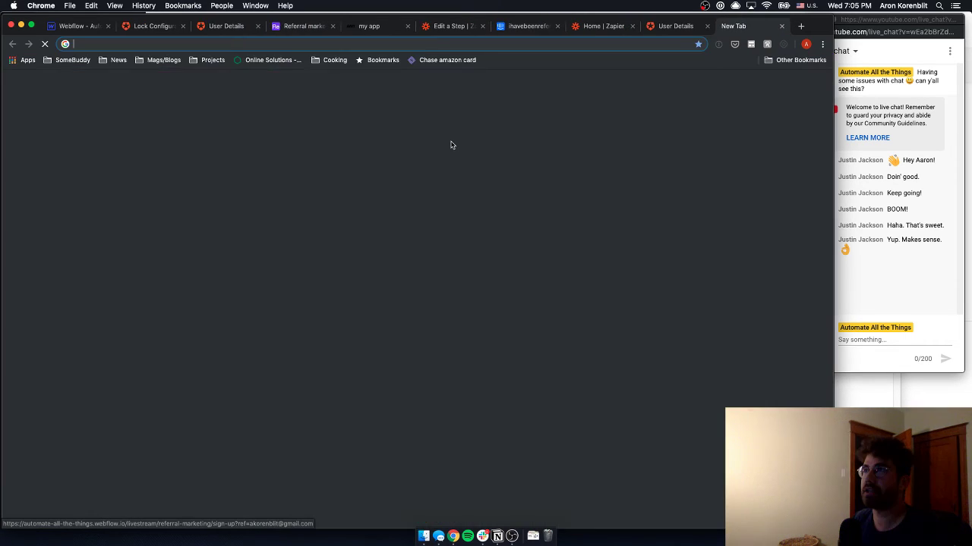
key("super+v")
key("Return")
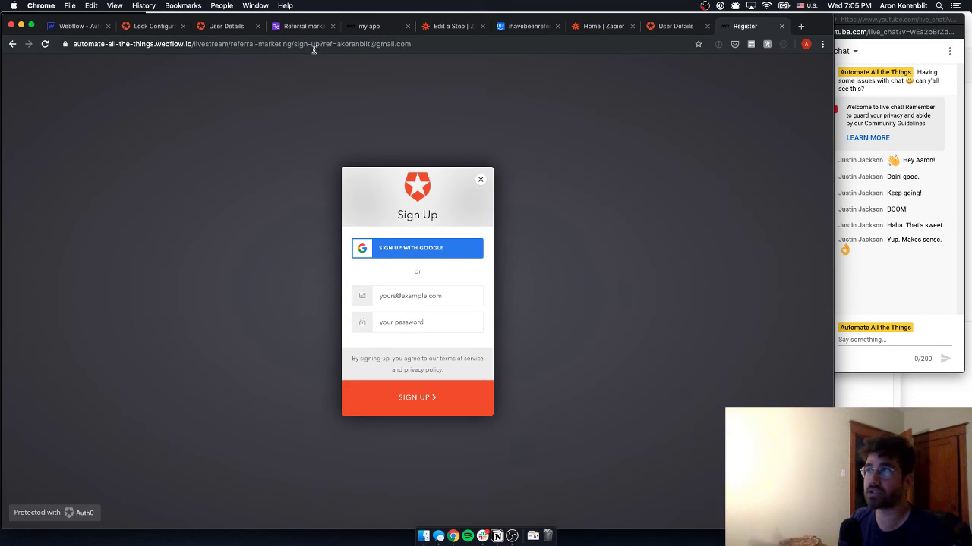
left_click_drag(317, 43, 293, 43)
key("BackSpace")
key("Return")
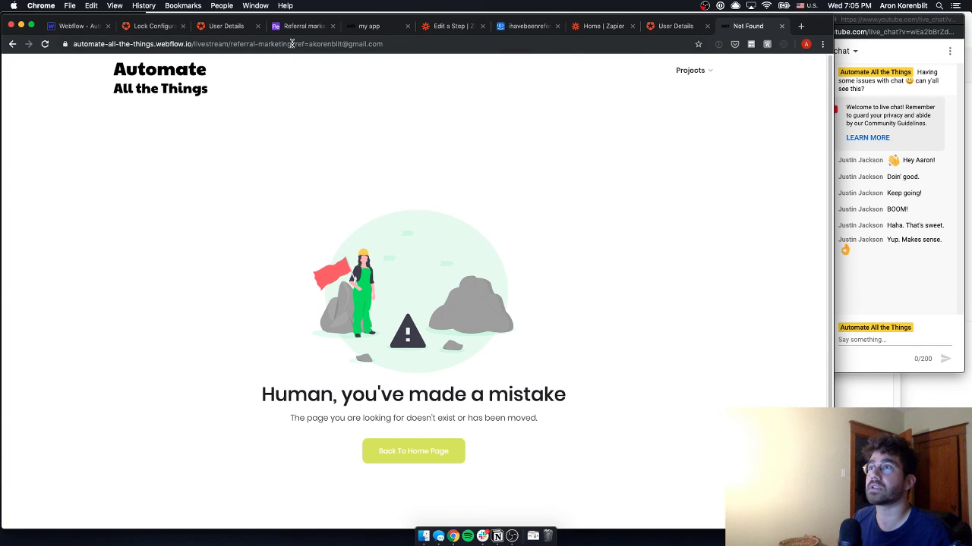
Insert '/referral-marketing' before the ref parameter and load it, reaching Not Found.
left_click_drag(292, 43, 407, 44)
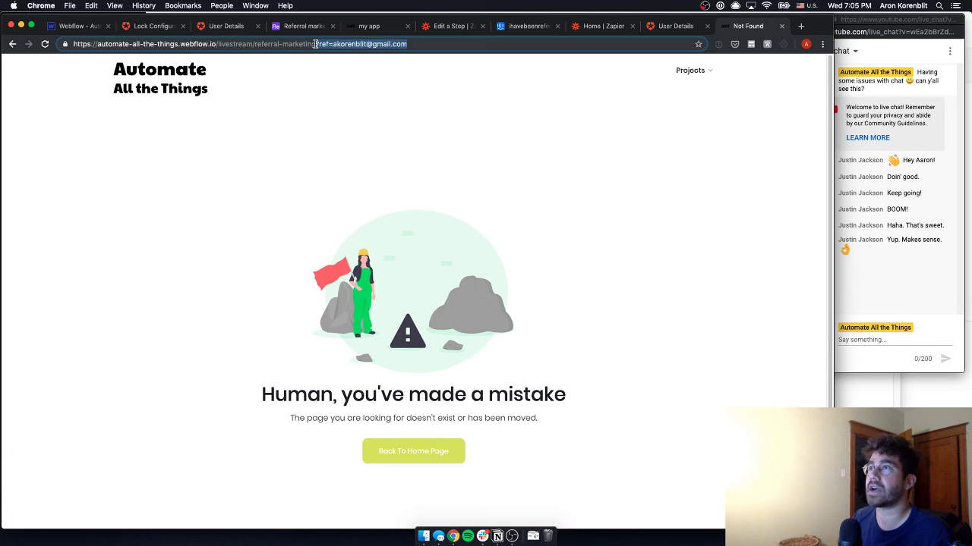
left_click(315, 43)
type("/")
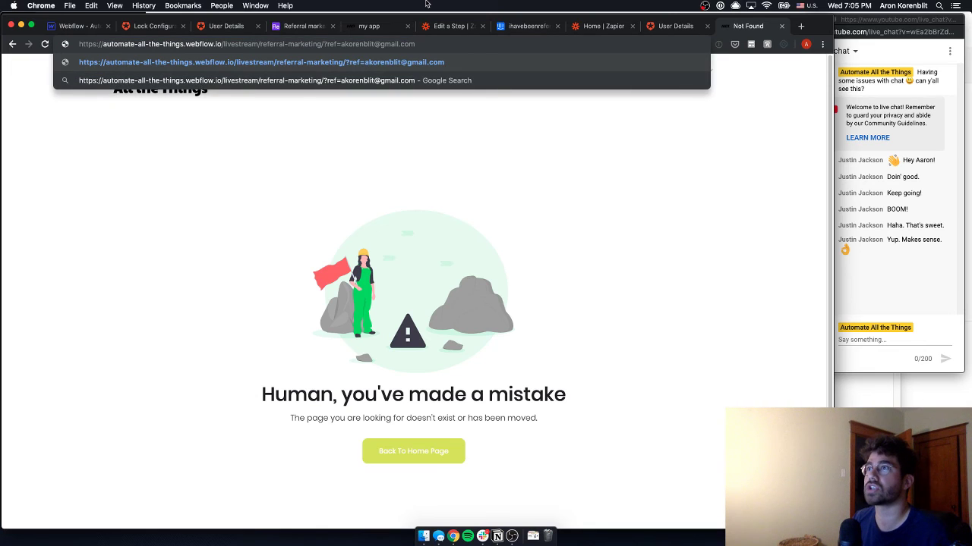
type("referral-")
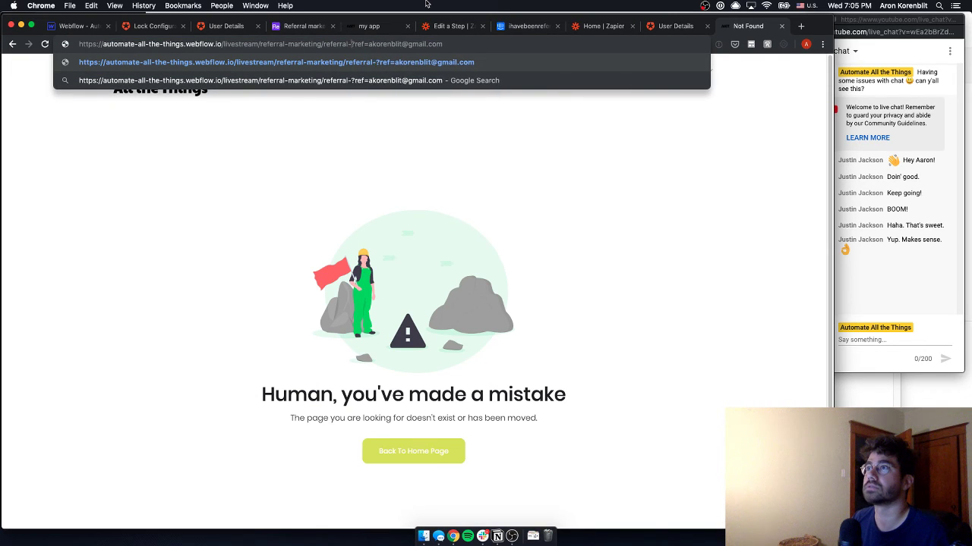
type("marketing")
key("Return")
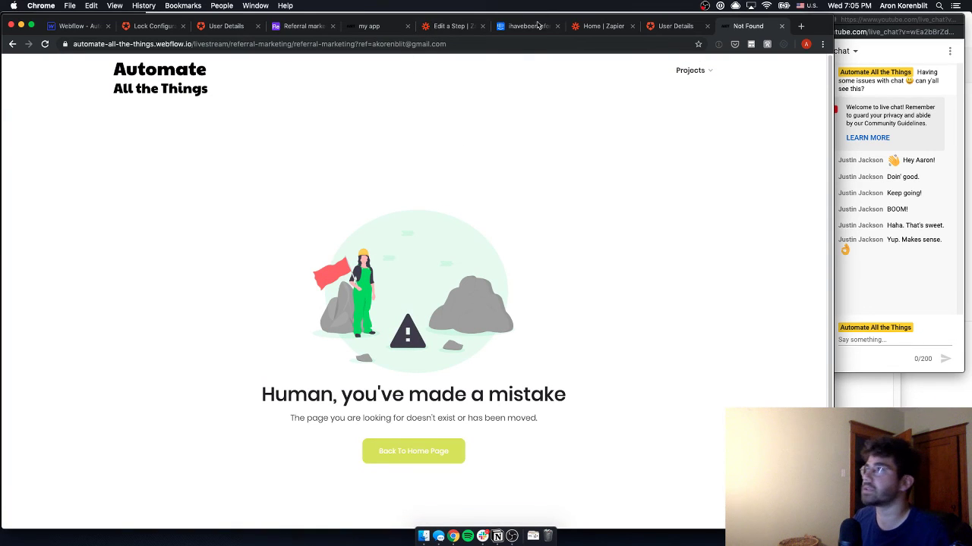
left_click(71, 29)
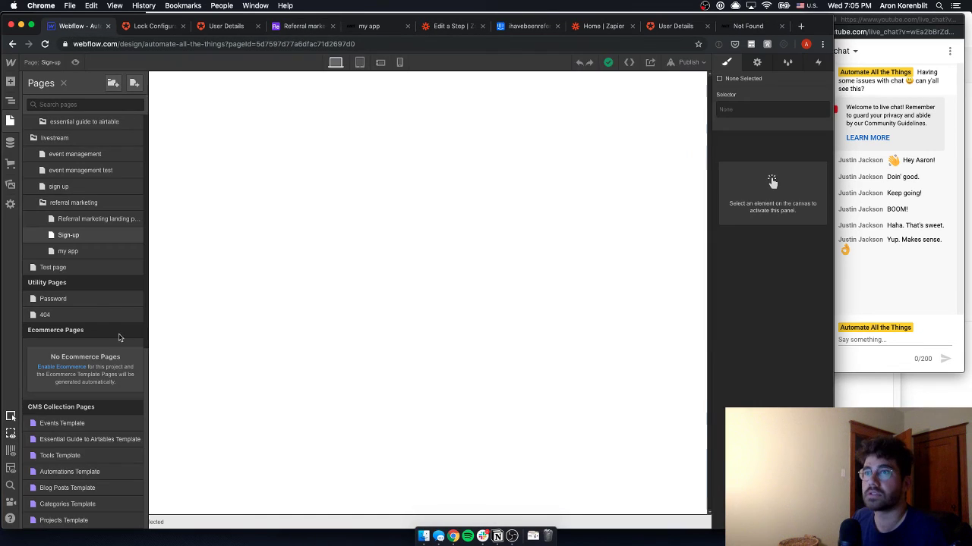
Open the published Referral marketing landing page with an e-mail address as its ref parameter.
left_click(85, 220)
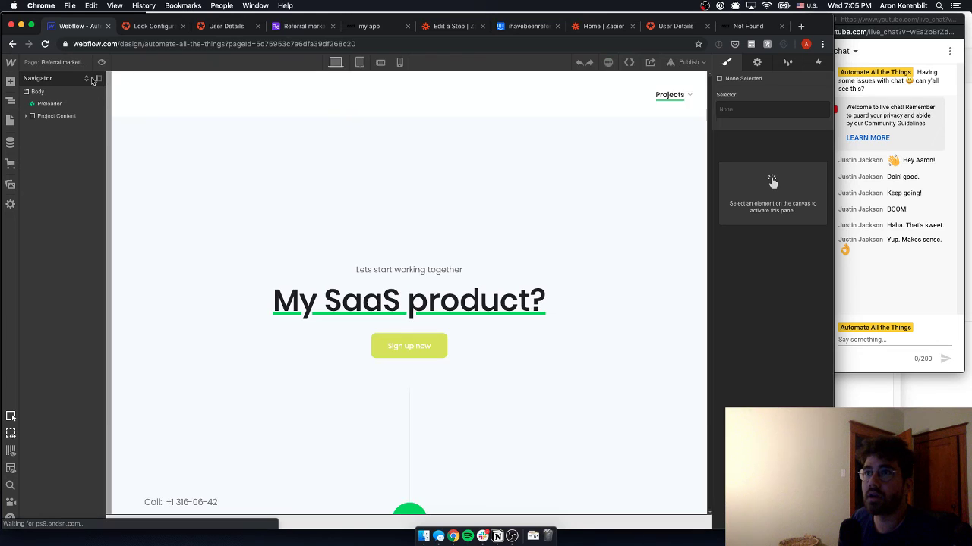
left_click(687, 63)
left_click(656, 99)
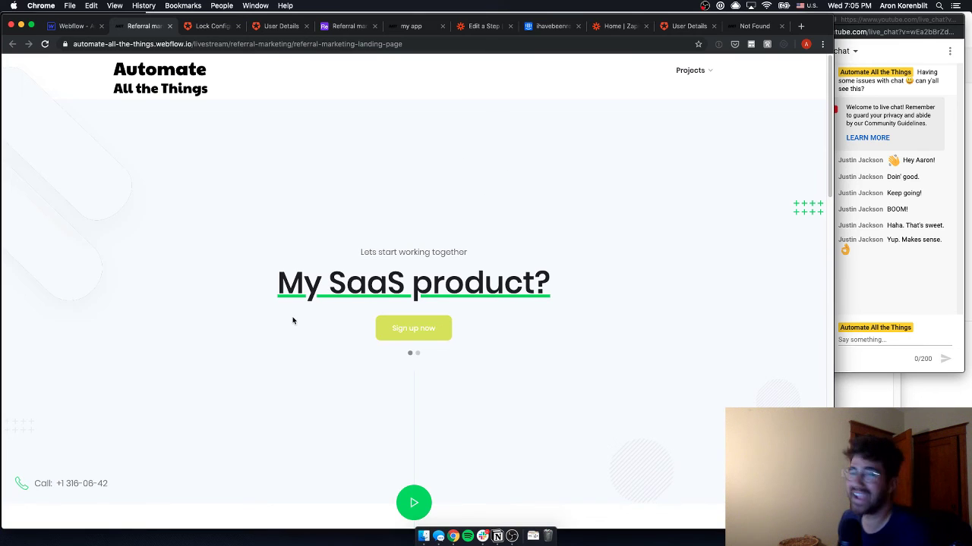
left_click(423, 43)
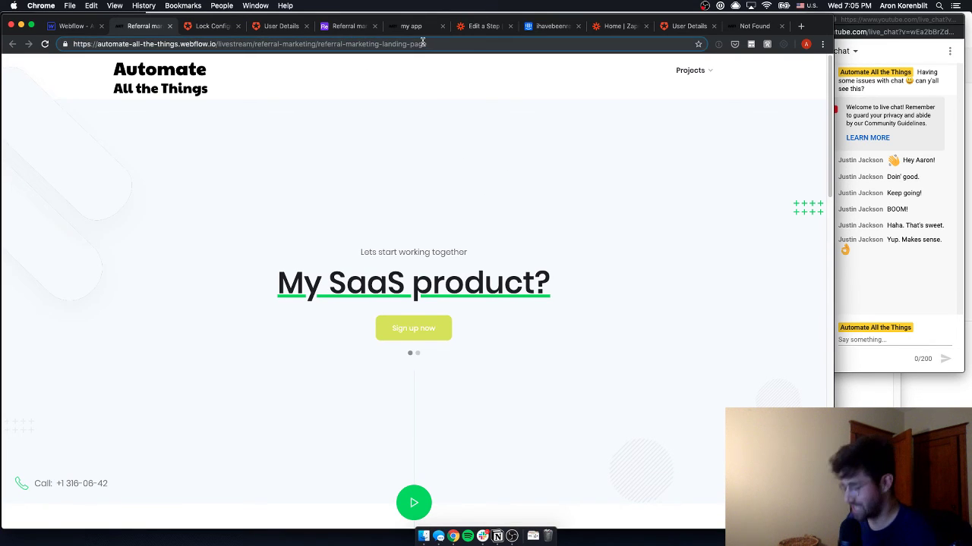
type("?ref=")
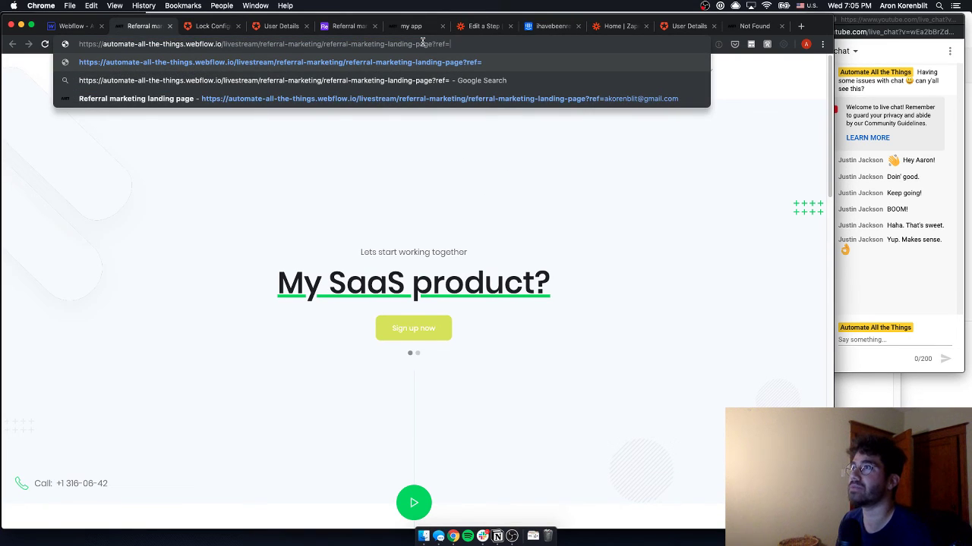
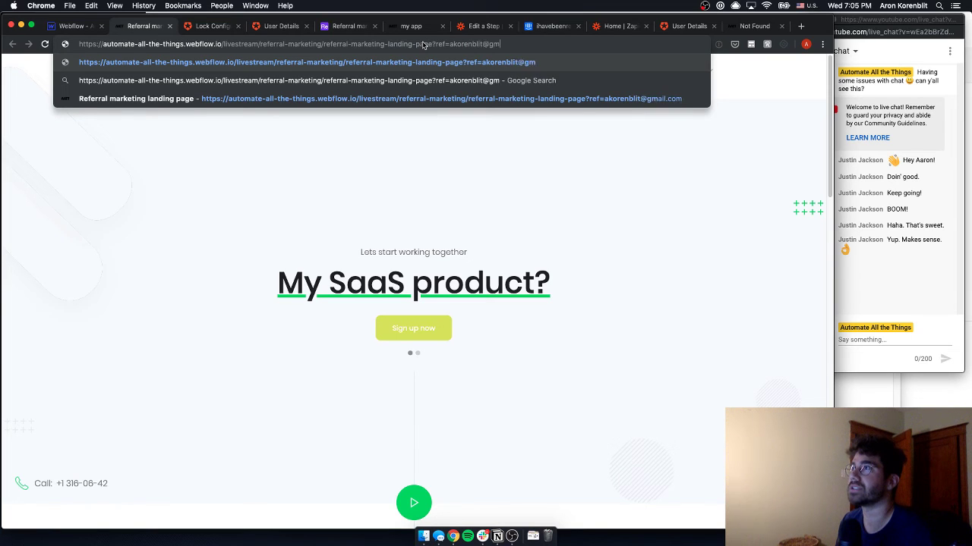
key("Return")
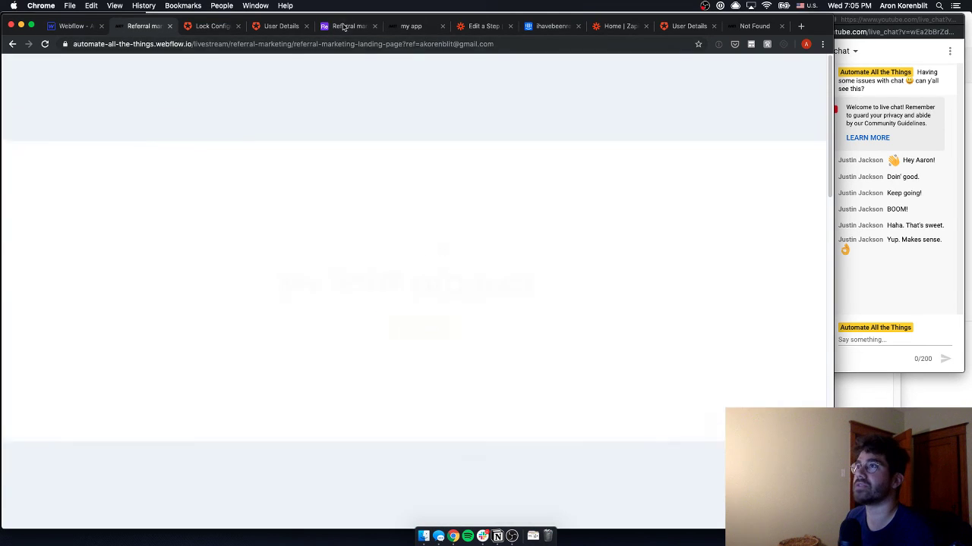
Glance at the Airtable Users table, then Inspect the landing page in DevTools.
left_click(345, 26)
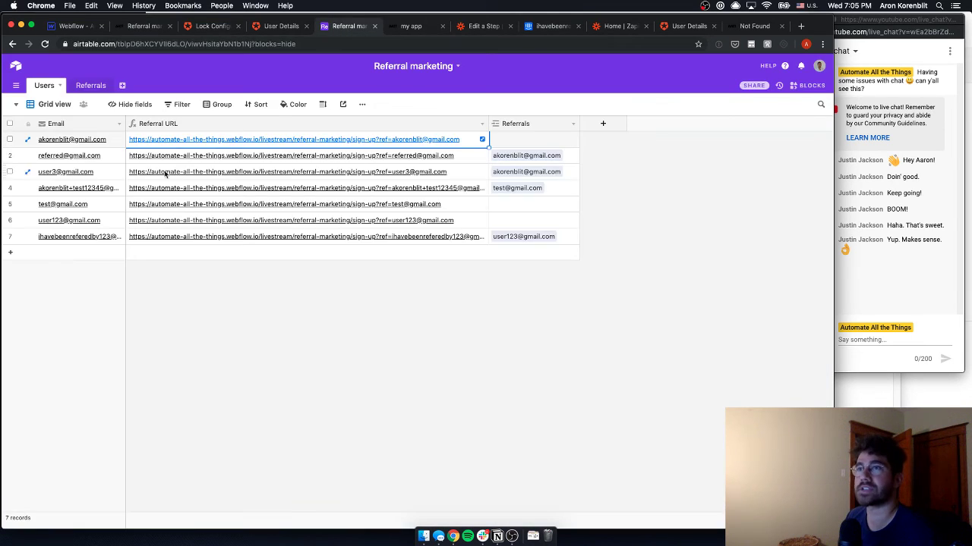
left_click(143, 26)
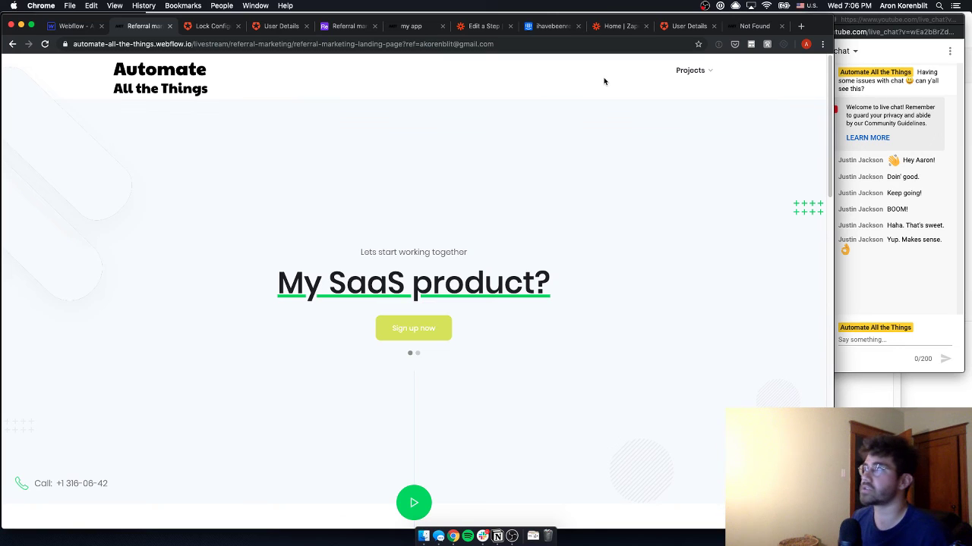
right_click(586, 167)
left_click(625, 302)
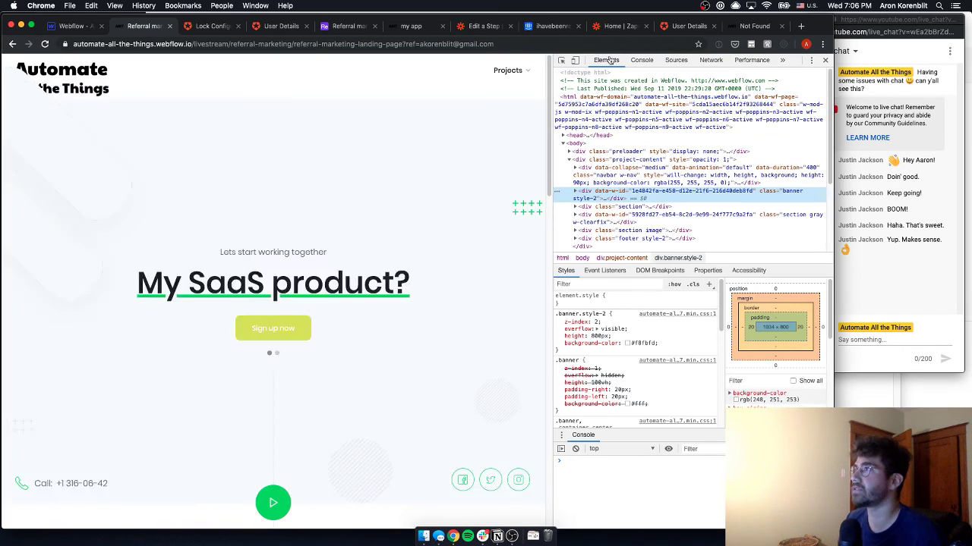
Evaluate ref in the Console to confirm it holds the URL's value.
left_click(642, 60)
type("ref")
key("Return")
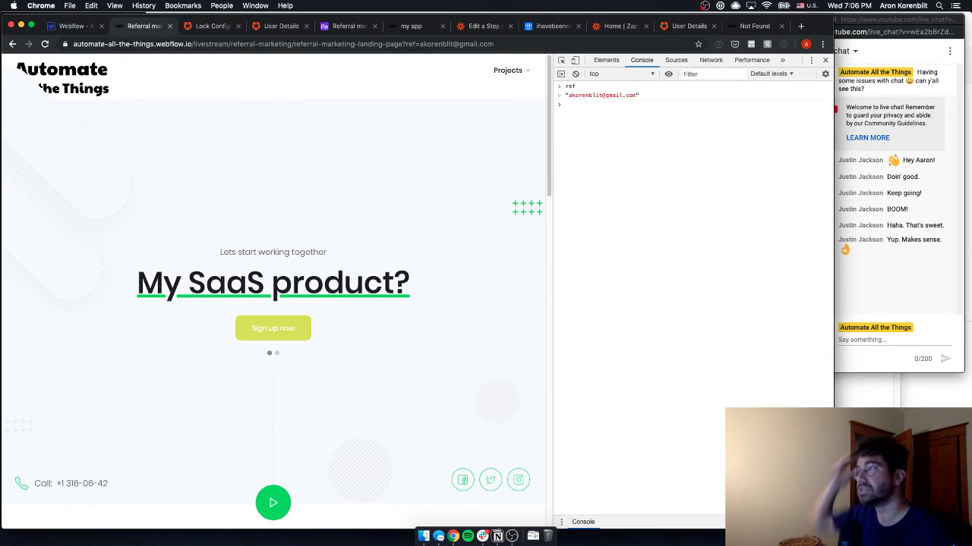
Test the Sign up now link twice; it reaches the conference registration form.
left_click(287, 330)
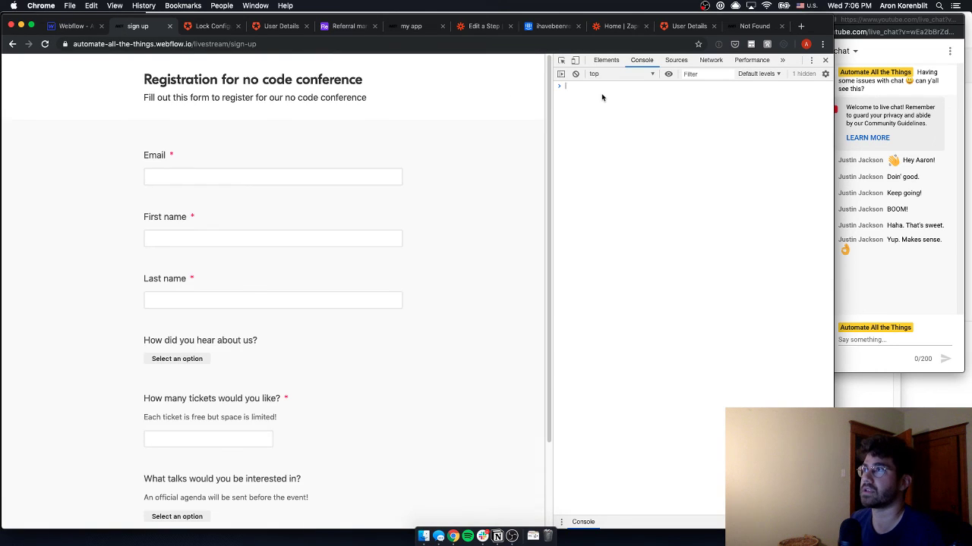
key("super+bracketleft")
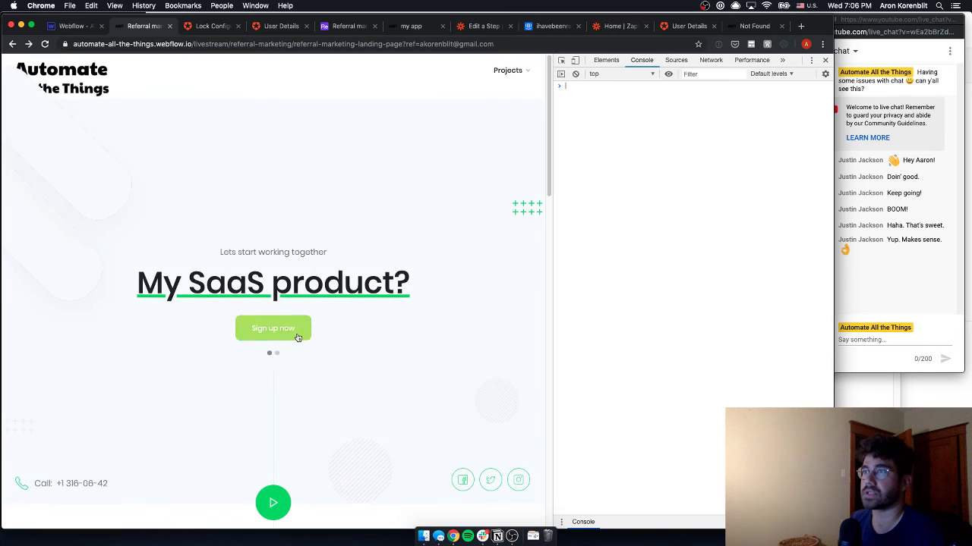
left_click(298, 337)
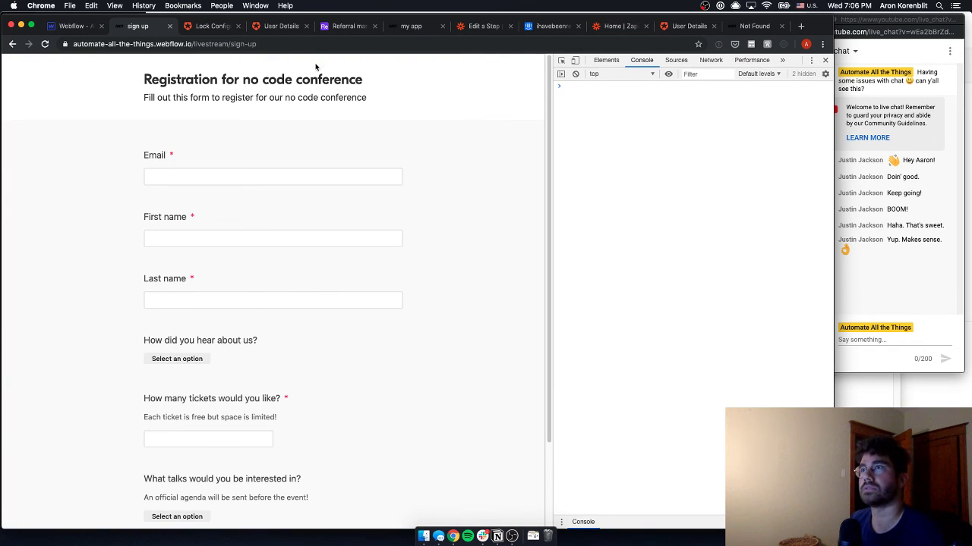
key("super+bracketleft")
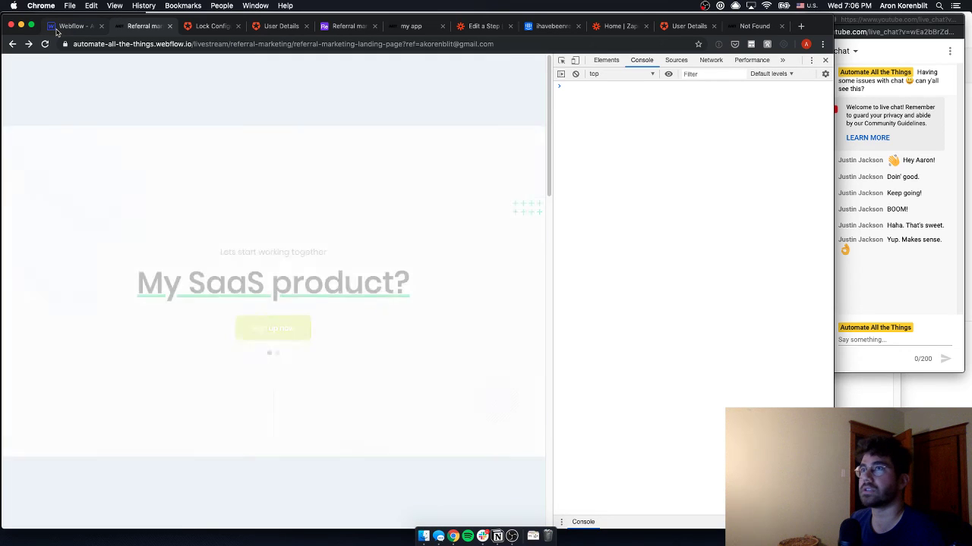
Point the Sign up now button's link at the Sign-up page and view the published site.
left_click(61, 26)
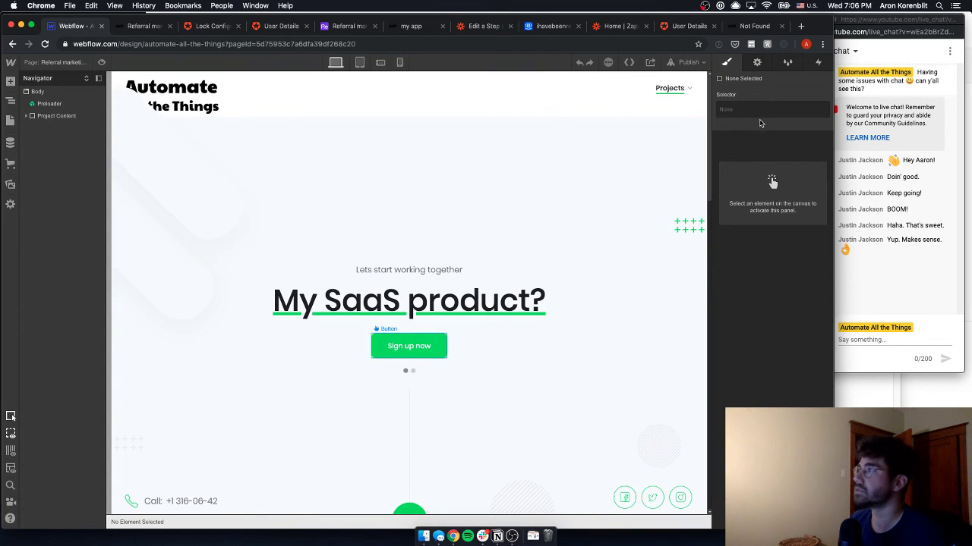
left_click(758, 63)
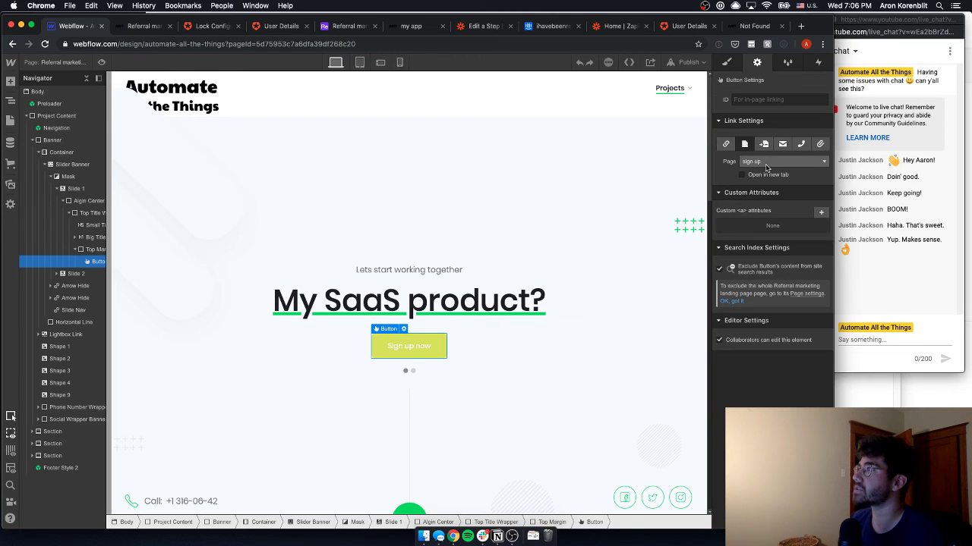
left_click(763, 163)
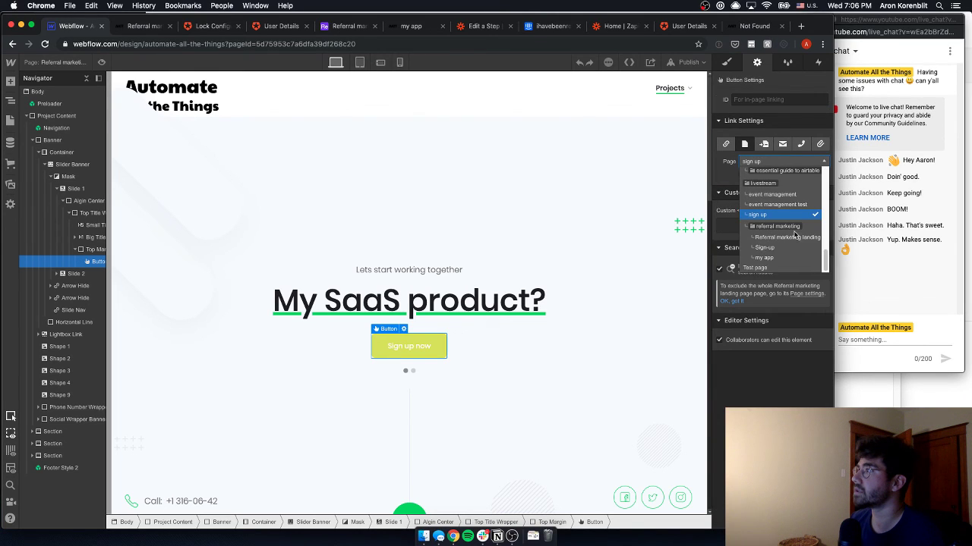
left_click(782, 247)
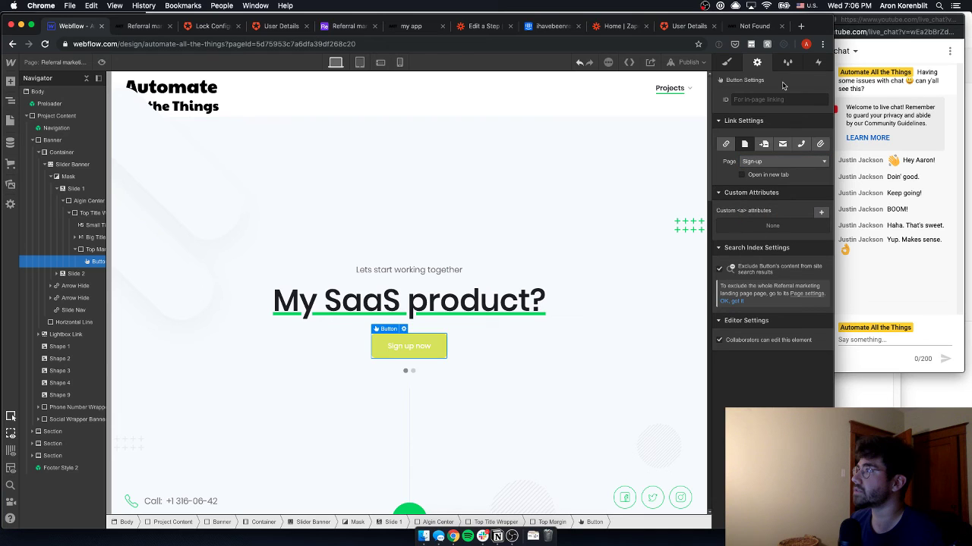
left_click(689, 62)
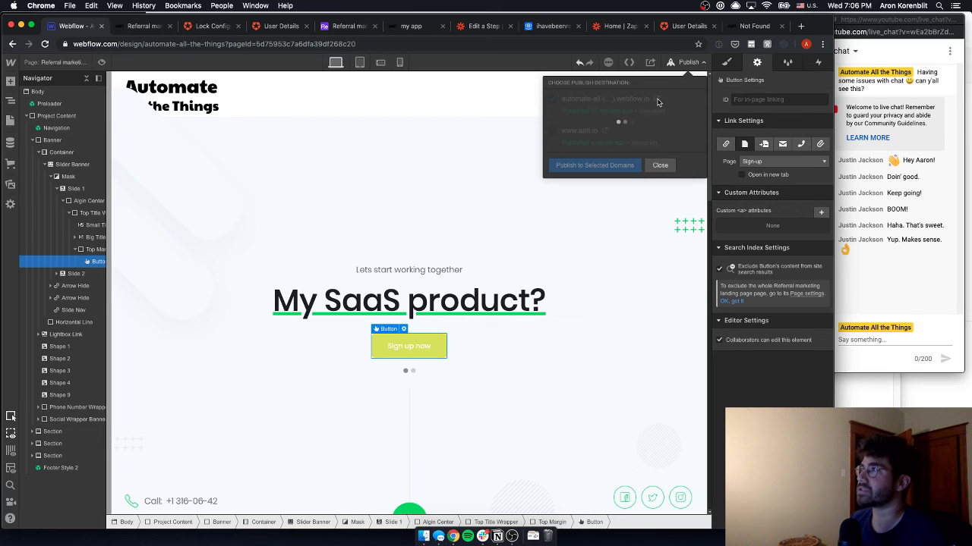
left_click(657, 101)
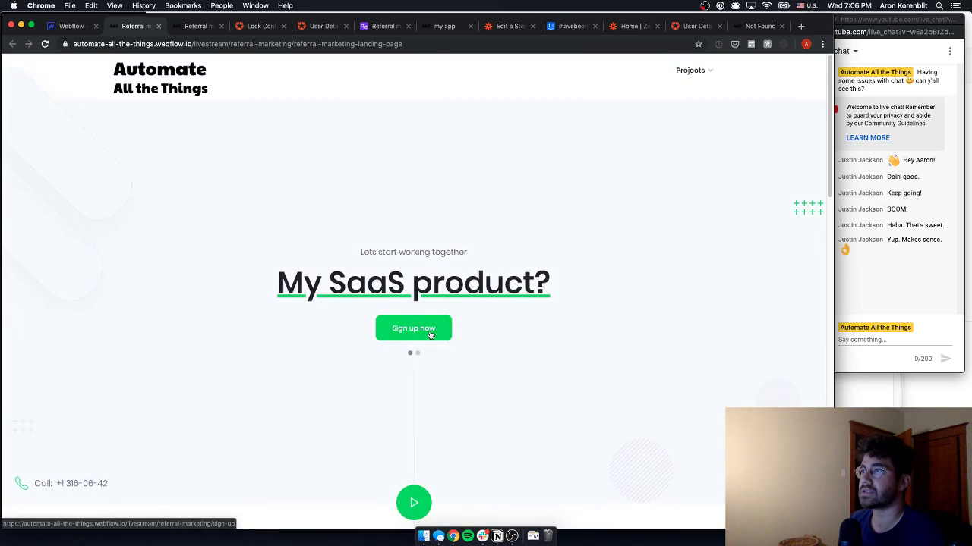
Test Sign up now, then reload the ?ref= landing page and evaluate ref in the Console.
left_click(429, 332)
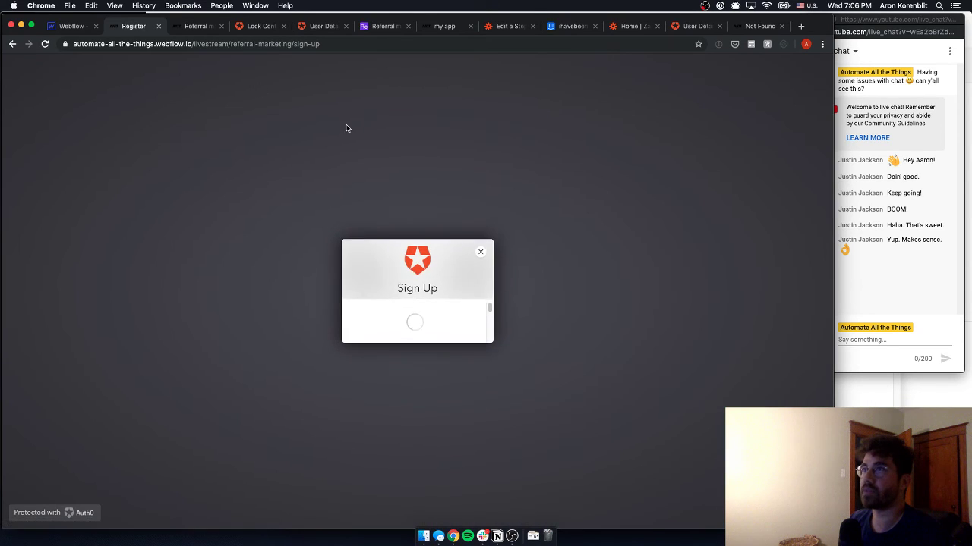
key("super+[")
left_click(190, 26)
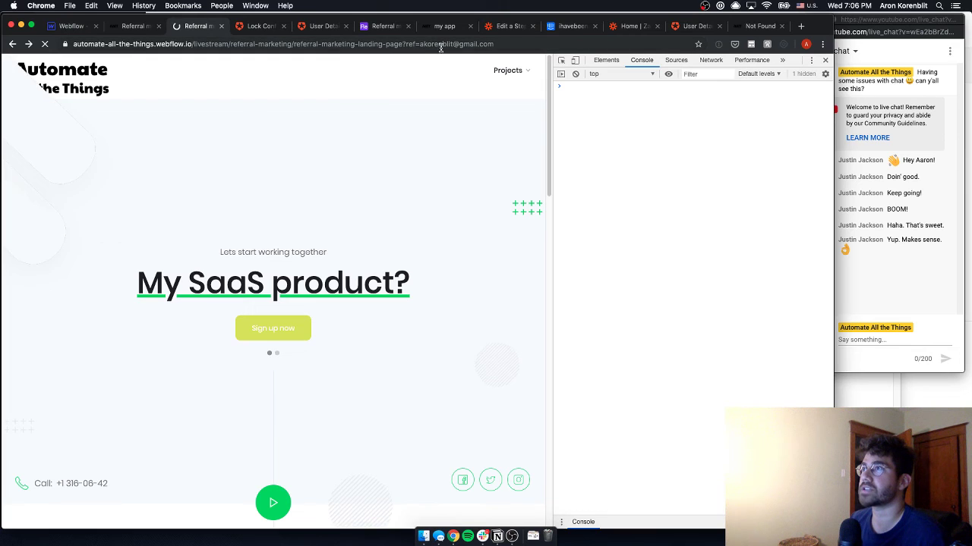
key("super+r")
left_click_drag(405, 44, 495, 46)
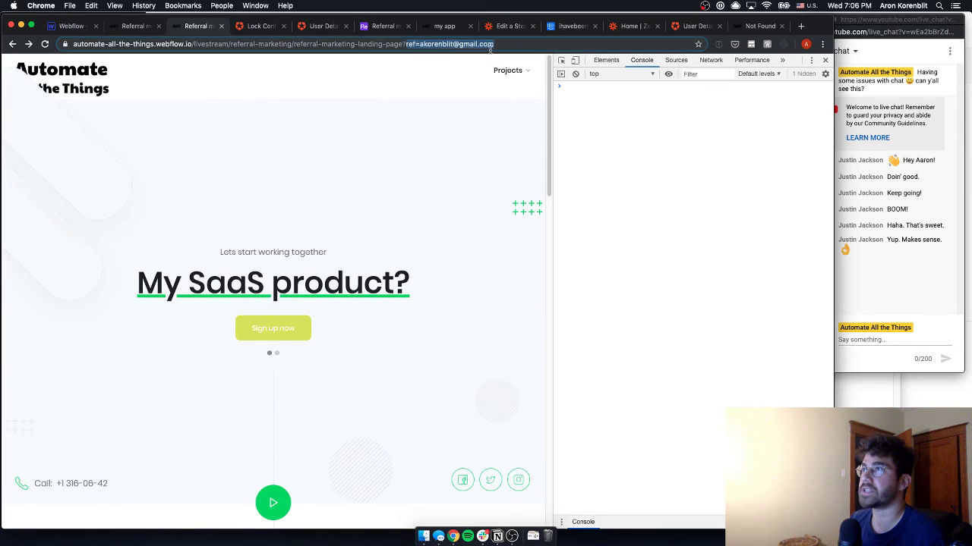
left_click(594, 110)
type("ref")
key("Return")
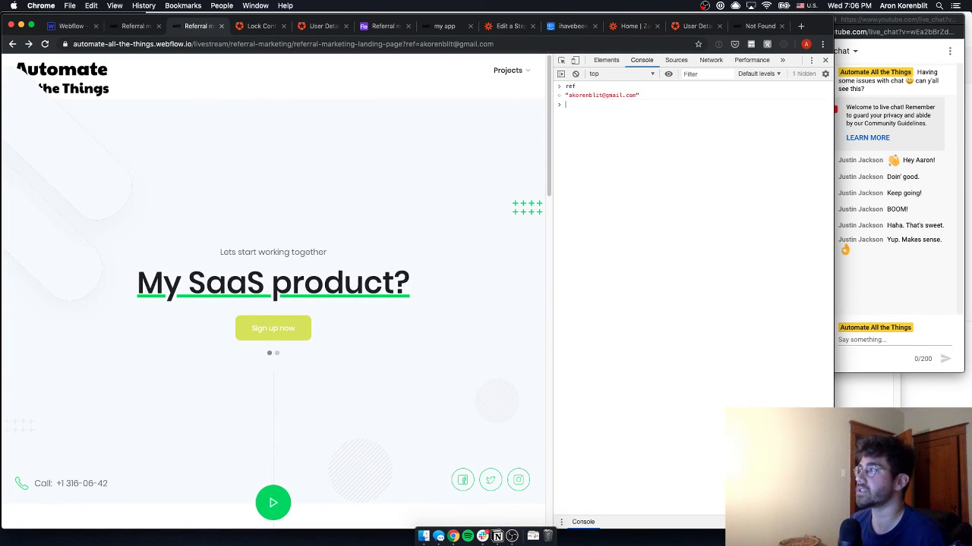
Follow Sign up now to the Auth0 page, find ref undefined there, and switch to Notion.
left_click(302, 332)
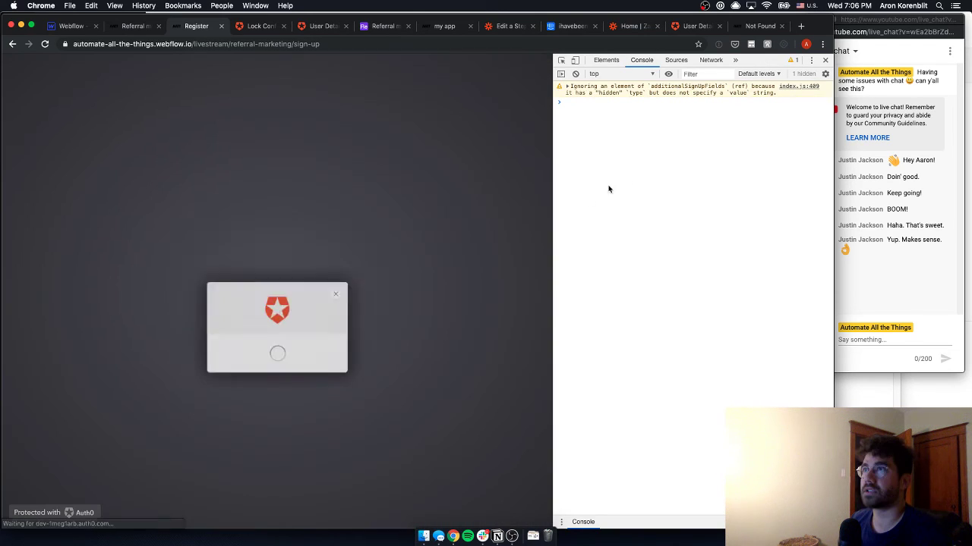
left_click(608, 189)
type("ref")
key("Return")
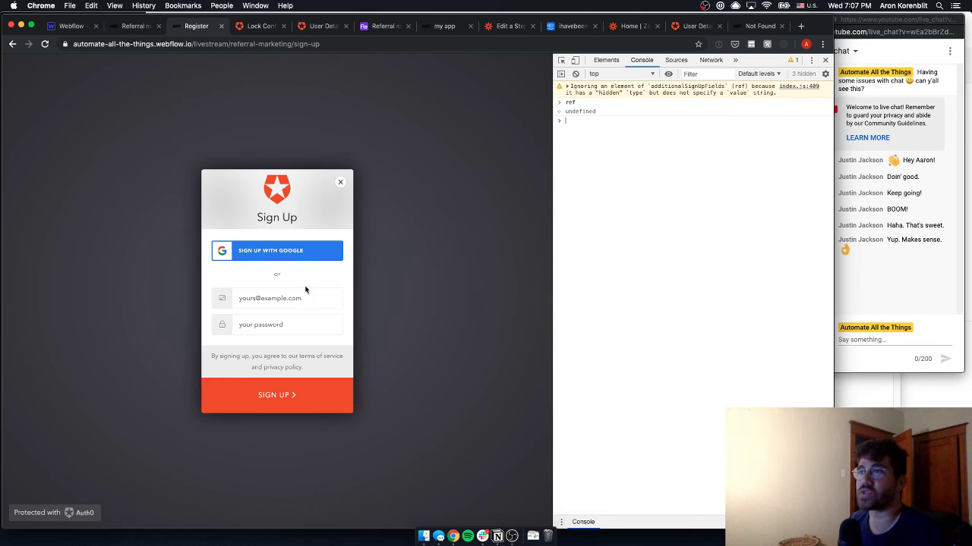
key("super+Tab")
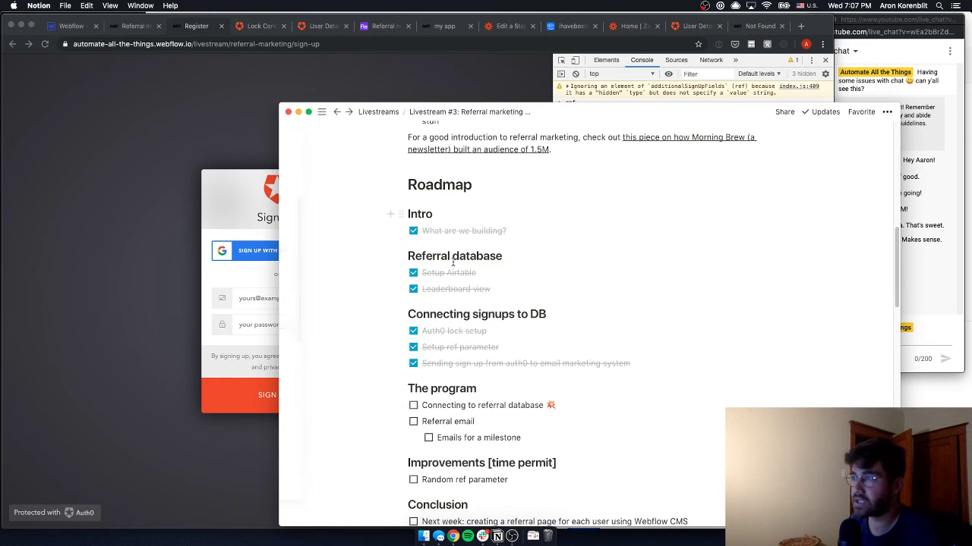
Scroll the Notion notes and select the ref-reading and link-rewriting lines of the script.
scroll(456, 305, "down", 15)
scroll(455, 305, "down", 4)
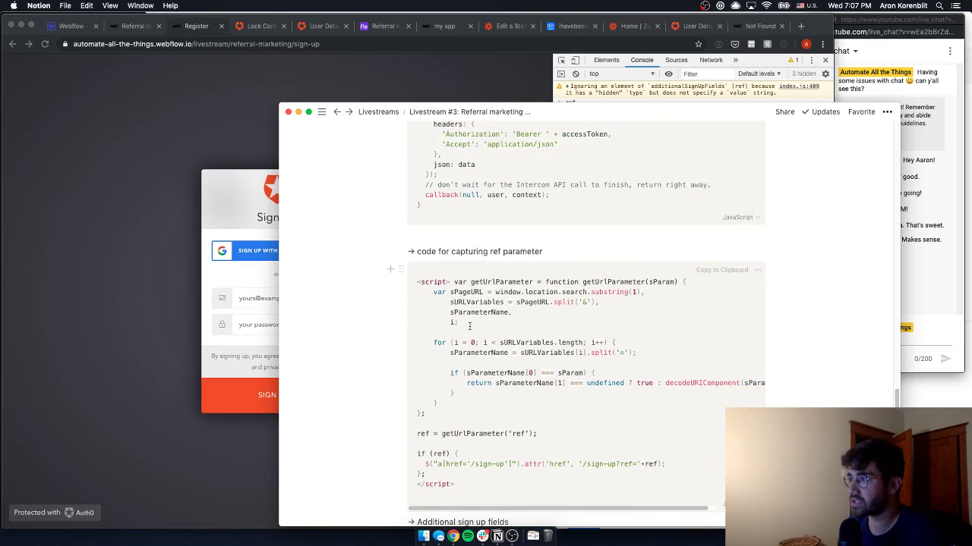
scroll(483, 348, "down", 2)
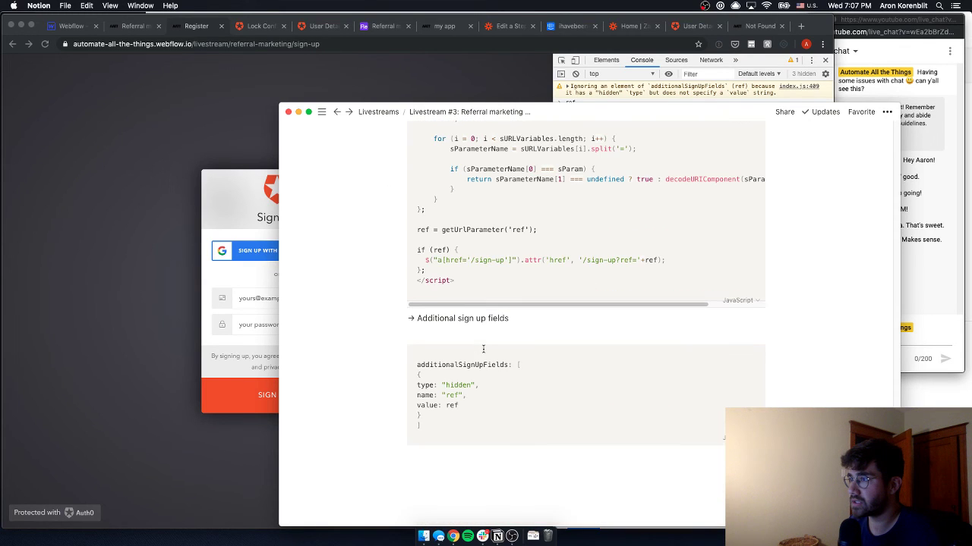
left_click_drag(511, 320, 437, 254)
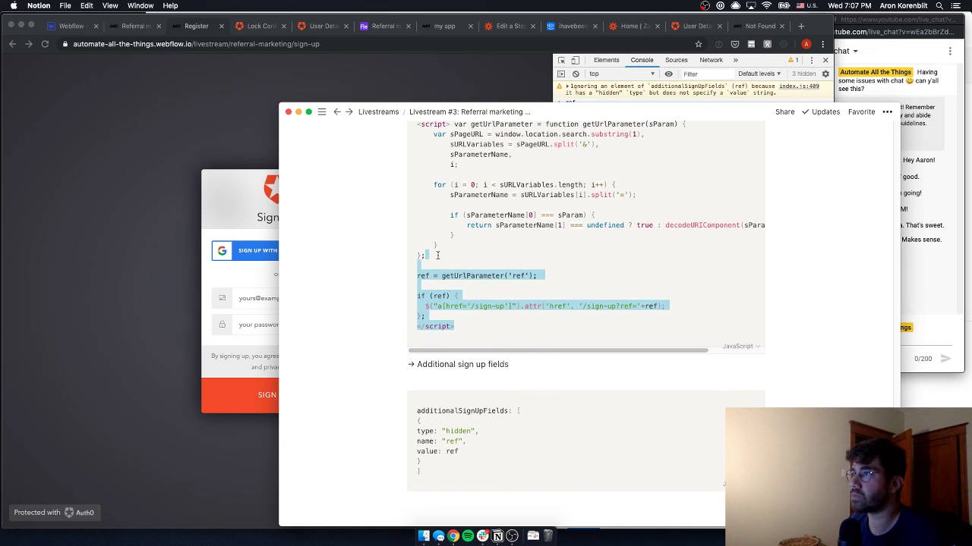
scroll(610, 221, "up", 3)
left_click(635, 312)
left_click(536, 378)
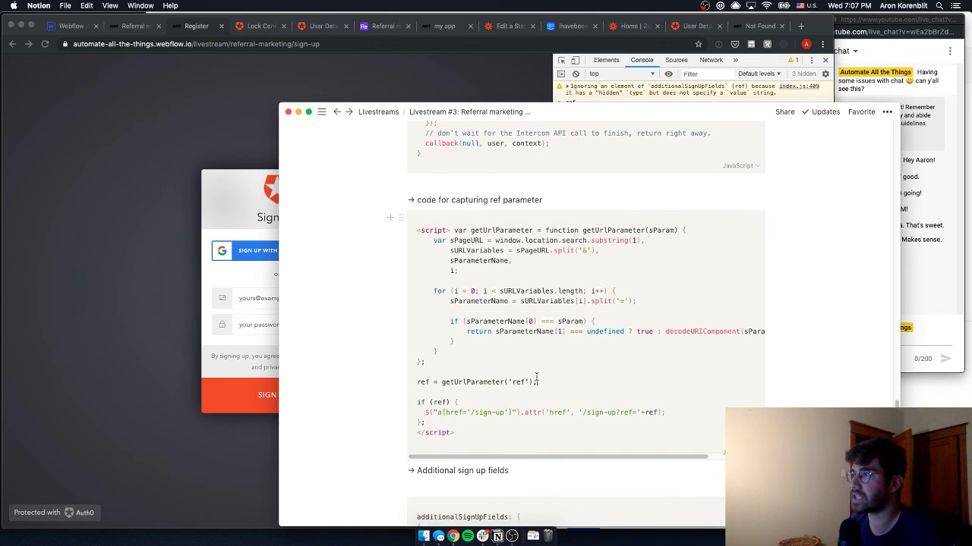
left_click_drag(483, 434, 417, 402)
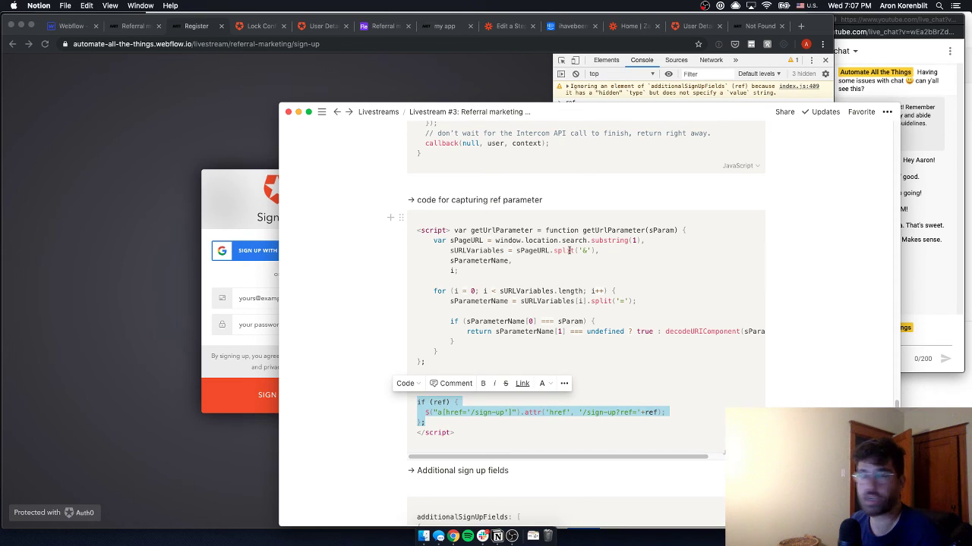
Maximise Notion, highlight the /sign-up rewrite and if (ref) block, then return to the landing page.
double_click(710, 111)
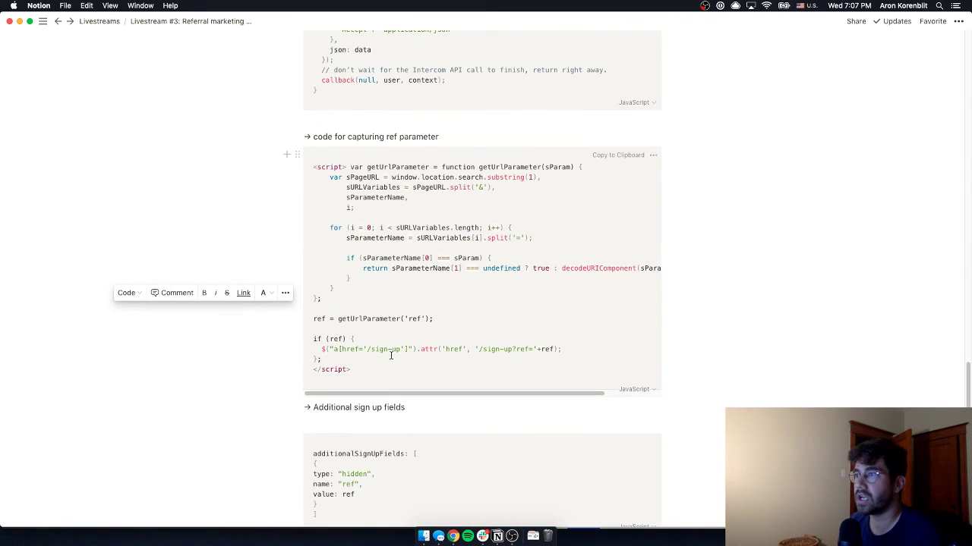
left_click(330, 350)
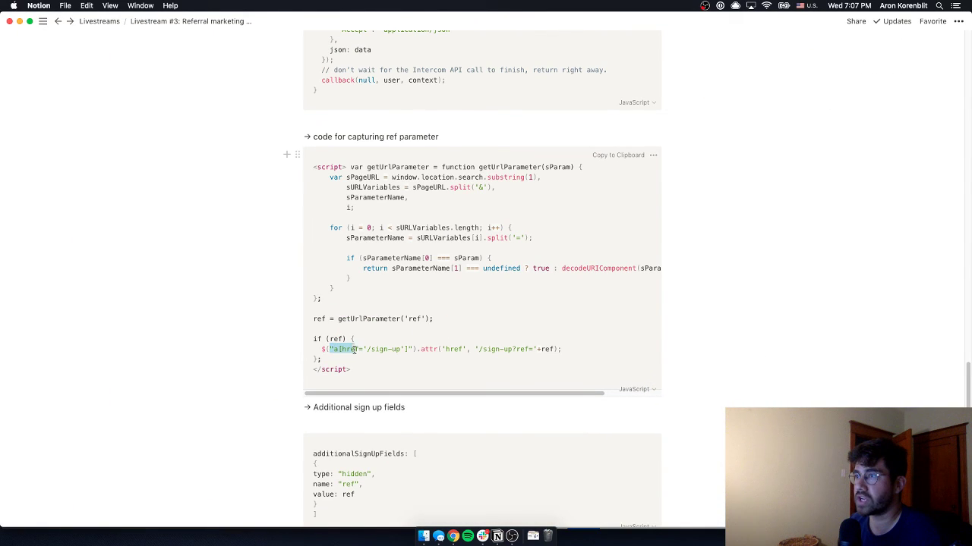
left_click(365, 349)
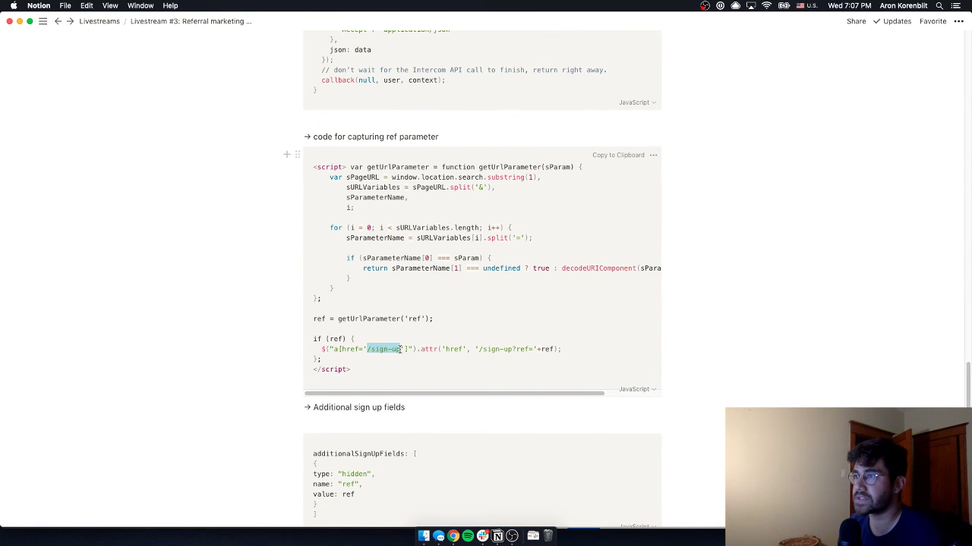
left_click_drag(400, 350, 403, 349)
left_click_drag(480, 349, 536, 350)
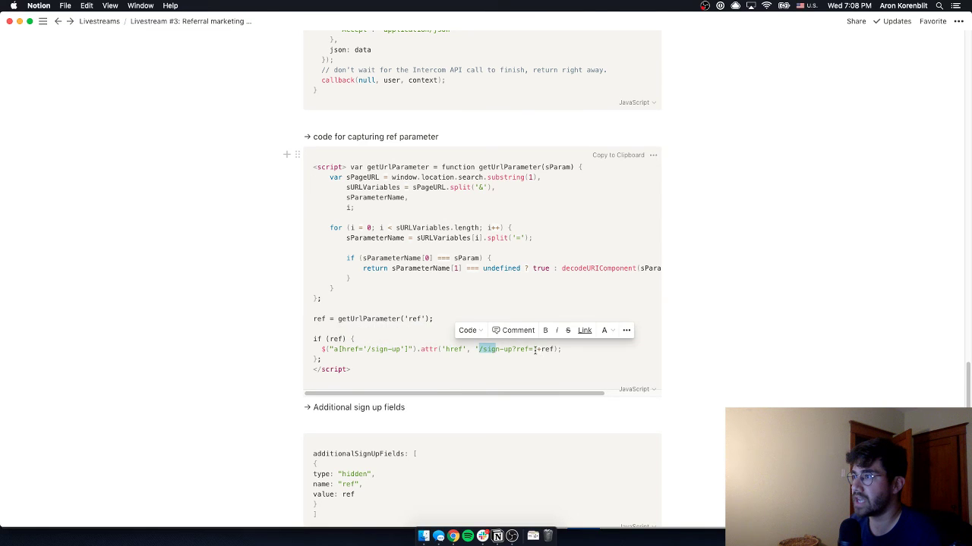
left_click(471, 378)
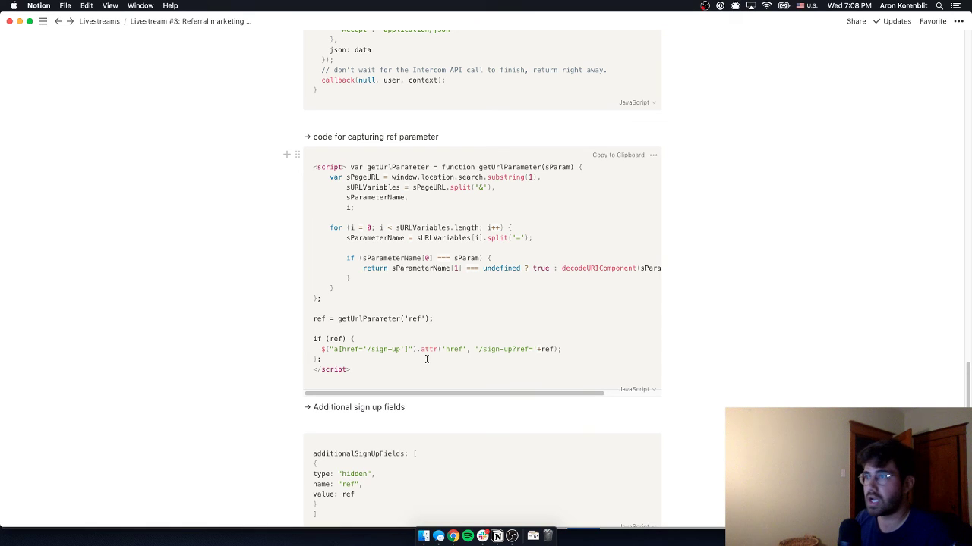
left_click_drag(350, 359, 298, 166)
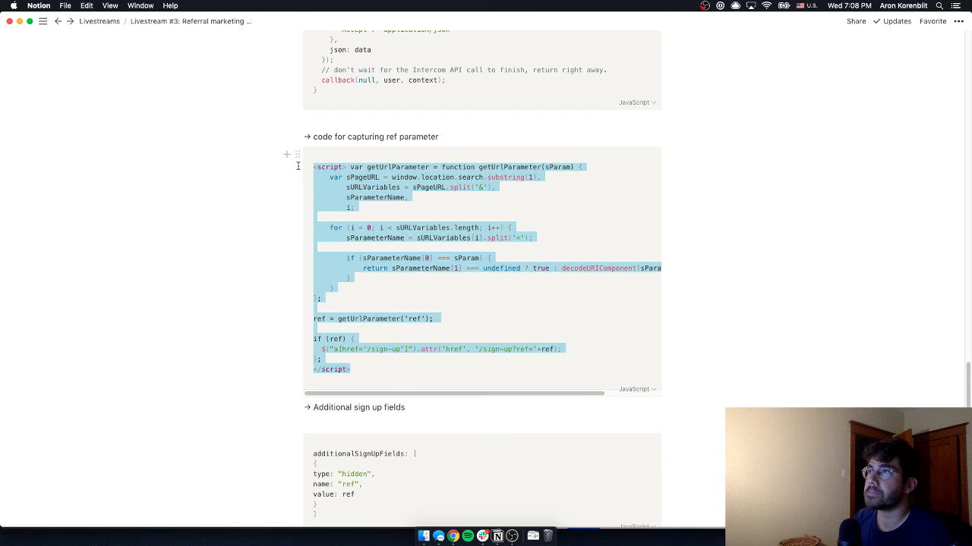
left_click(365, 318)
left_click_drag(326, 359, 309, 342)
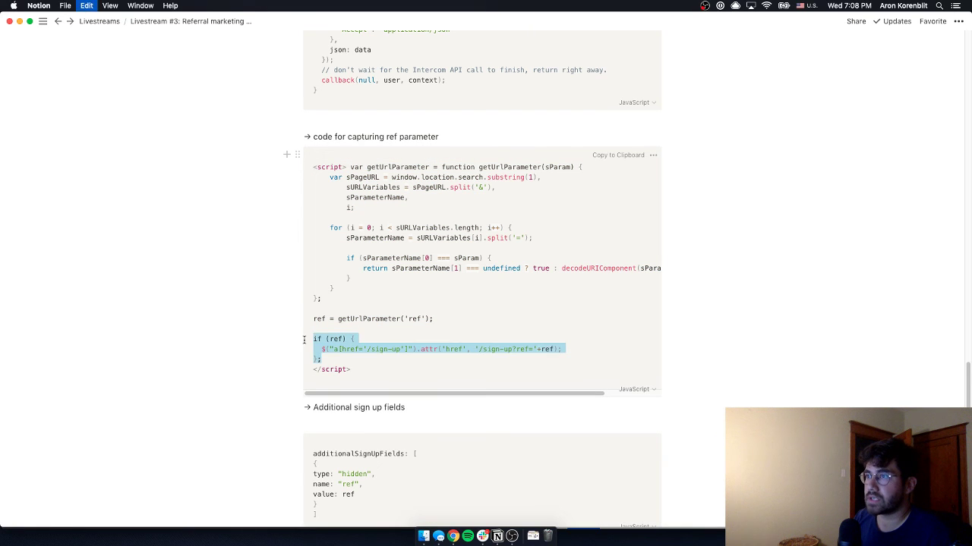
key("super+Tab")
left_click(135, 26)
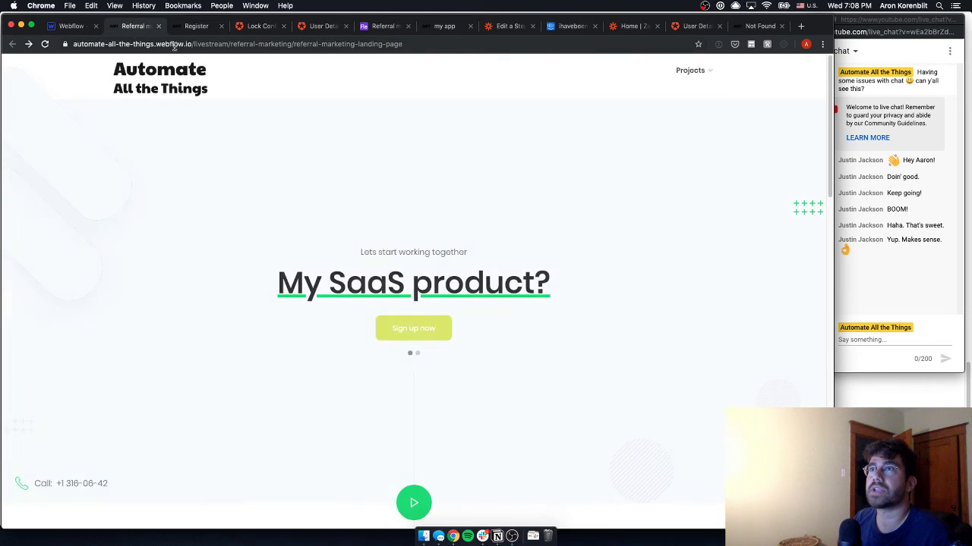
Select the whole ref-capturing script in Notion, then go back to the Webflow Designer.
key("super+Tab")
left_click_drag(359, 369, 295, 166)
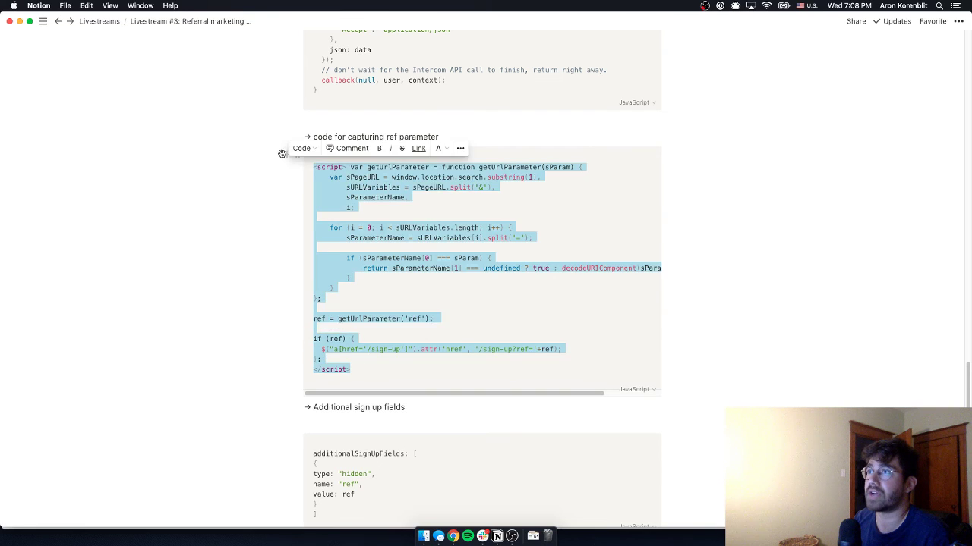
key("super+Tab")
left_click(70, 26)
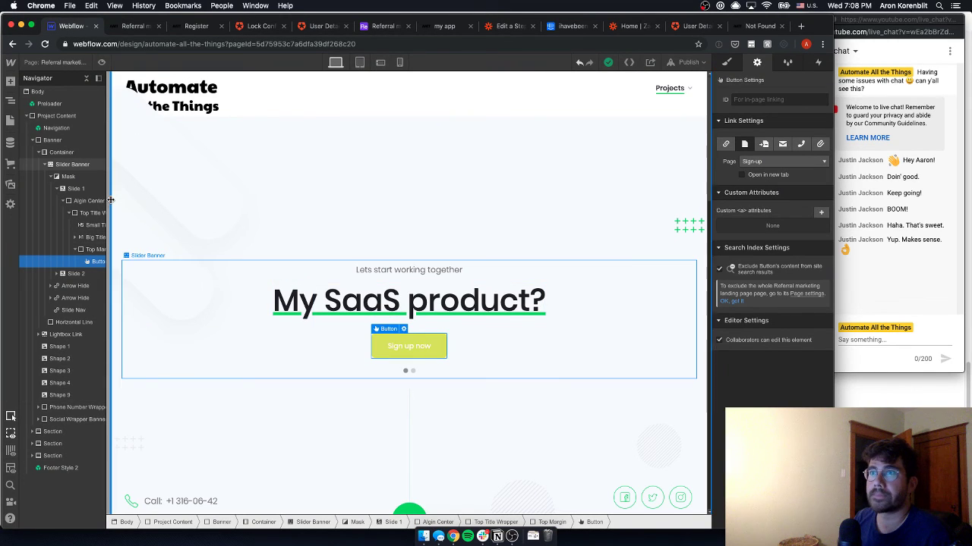
Widen the Navigator so layer names show, and list the site's pages with P.
left_click_drag(112, 200, 182, 203)
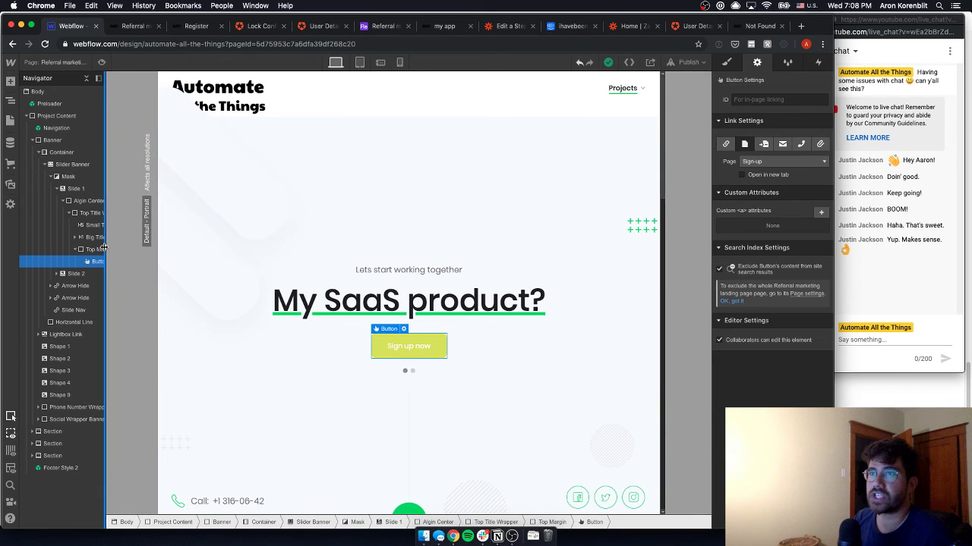
left_click_drag(107, 251, 137, 262)
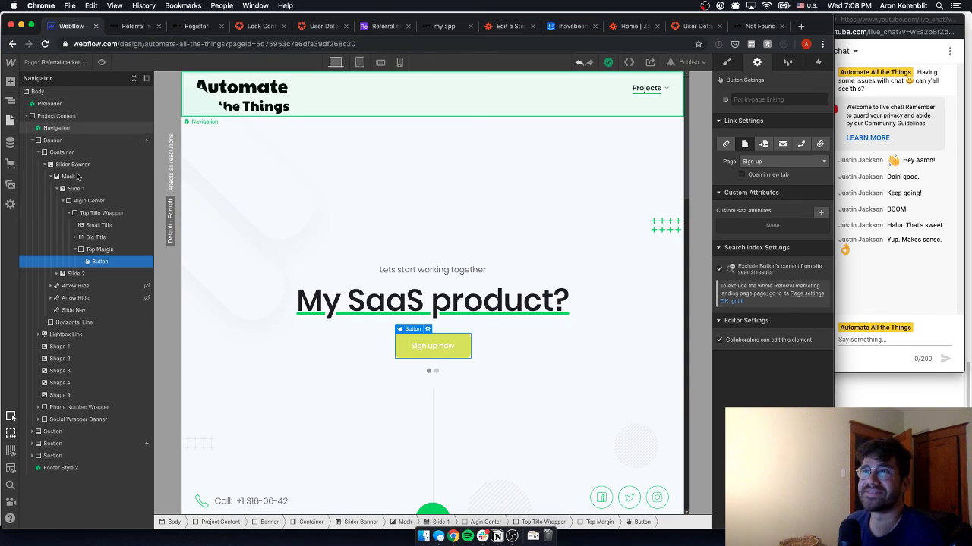
key("p")
scroll(121, 304, "down", 10)
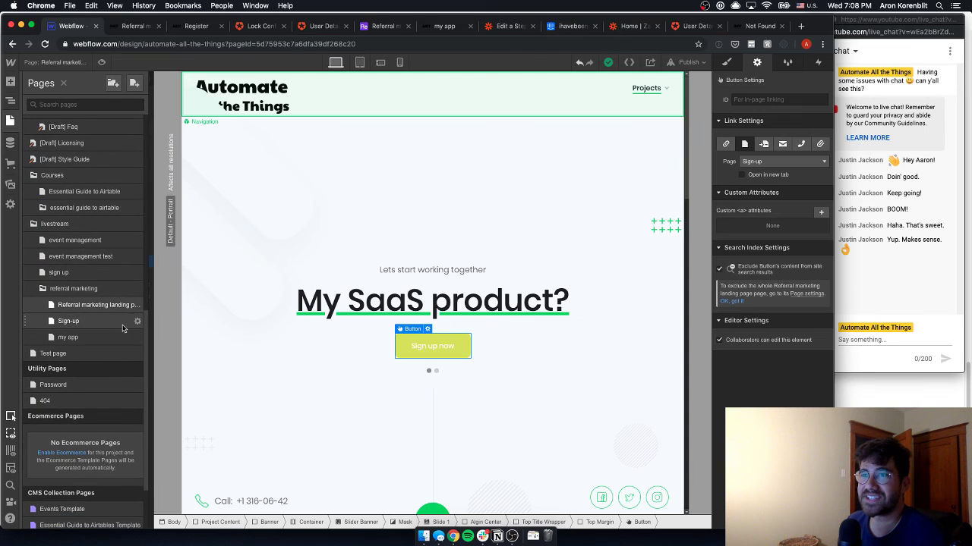
Review the Before </body> ref-capturing script in the landing page settings and save them.
left_click(137, 304)
scroll(198, 400, "down", 10)
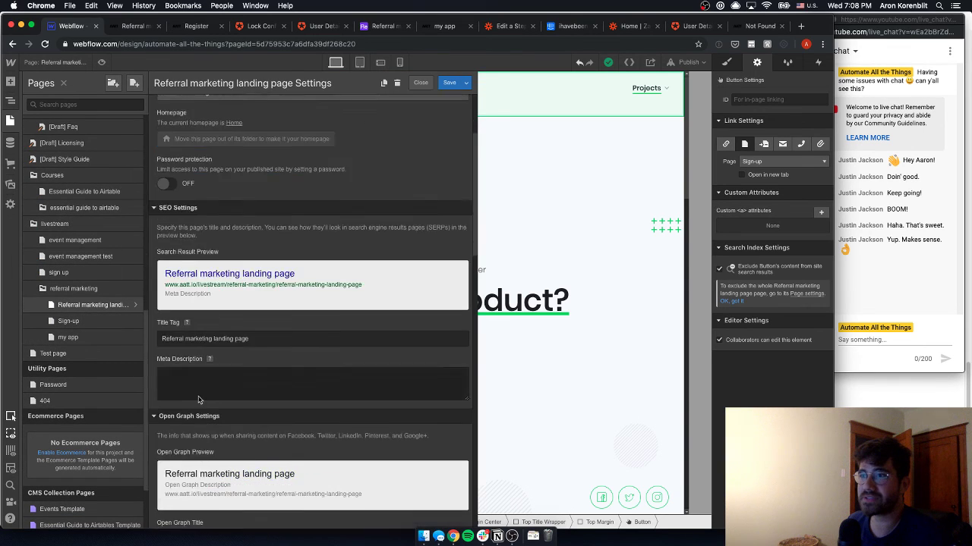
scroll(199, 400, "down", 10)
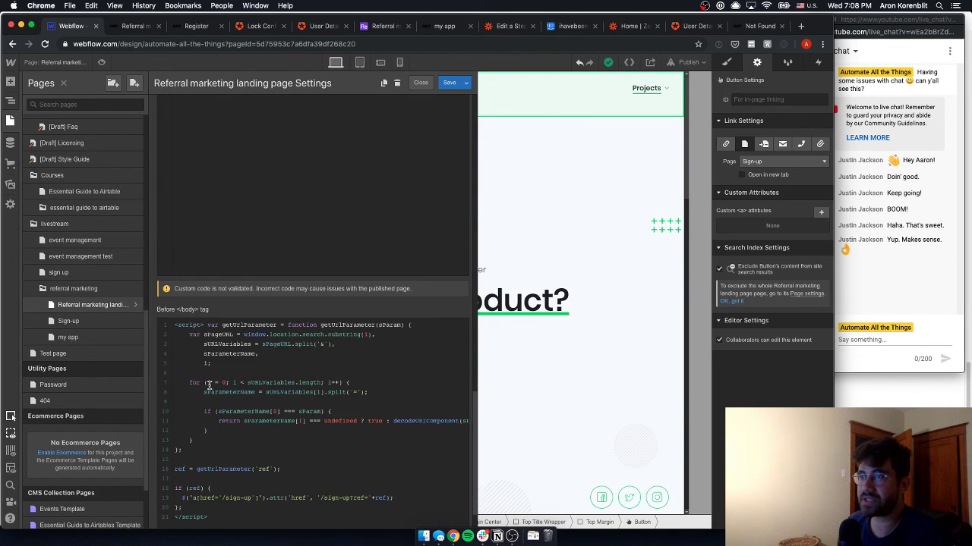
left_click_drag(236, 472, 151, 264)
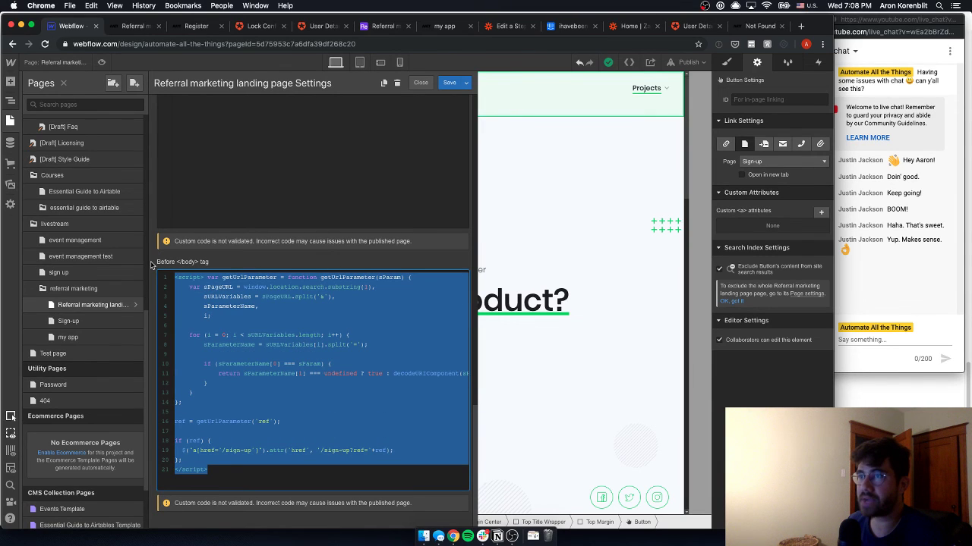
left_click(343, 413)
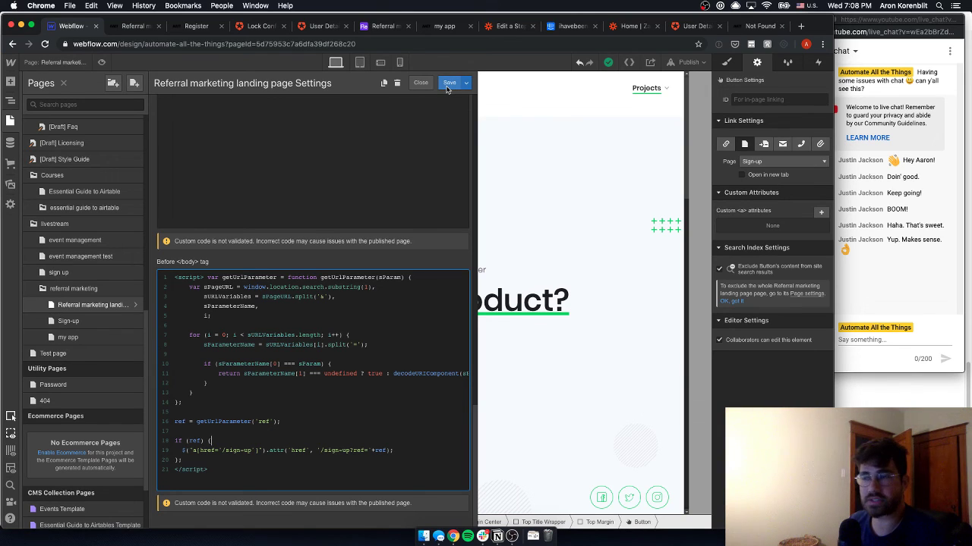
left_click(449, 82)
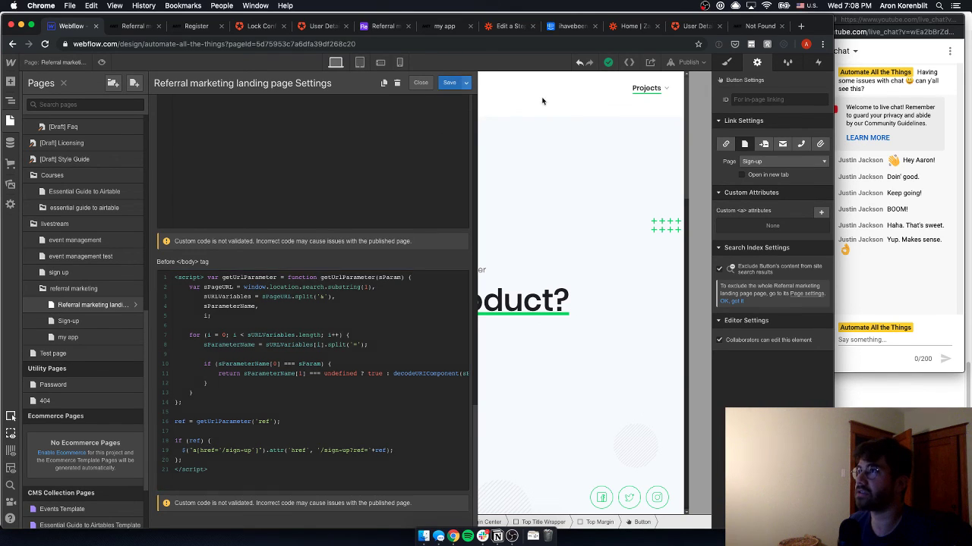
left_click(687, 61)
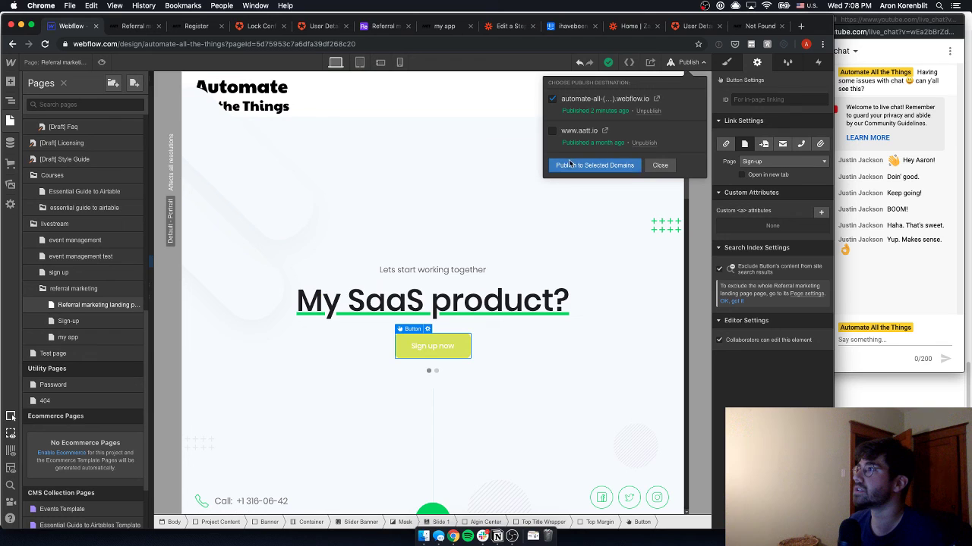
Publish to the selected domain and Inspect the live landing page.
left_click(655, 99)
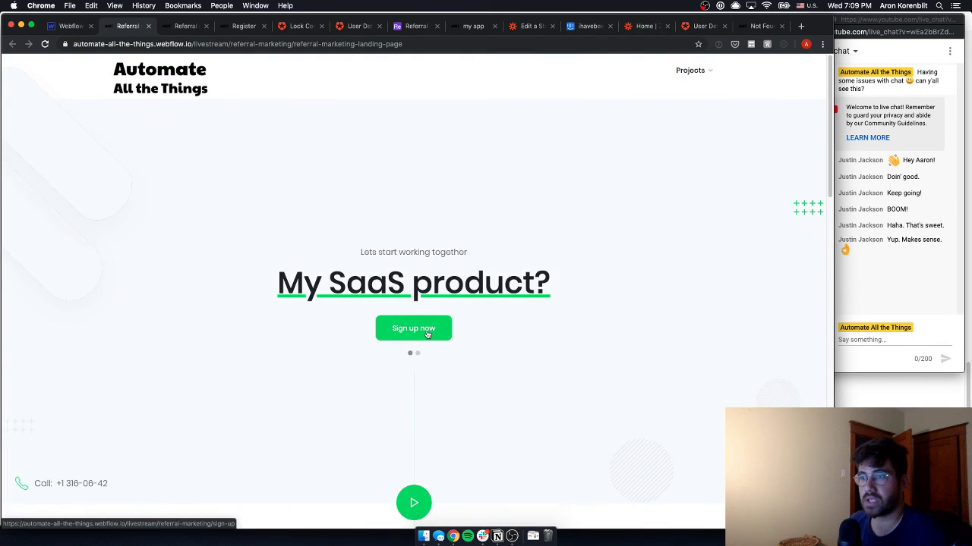
right_click(604, 237)
left_click(627, 369)
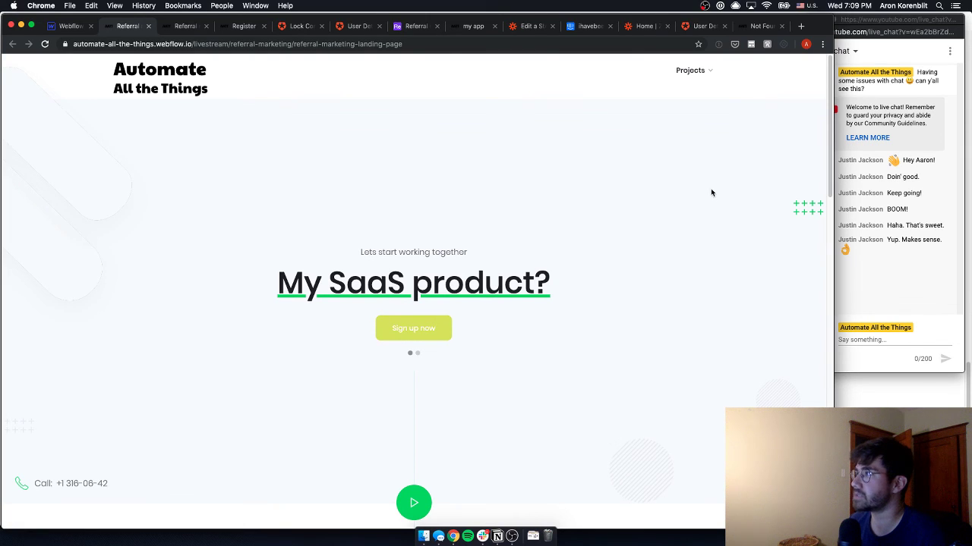
Check lines of the script code in Notion, then return to Chrome.
key("super+Tab")
key("super+Tab")
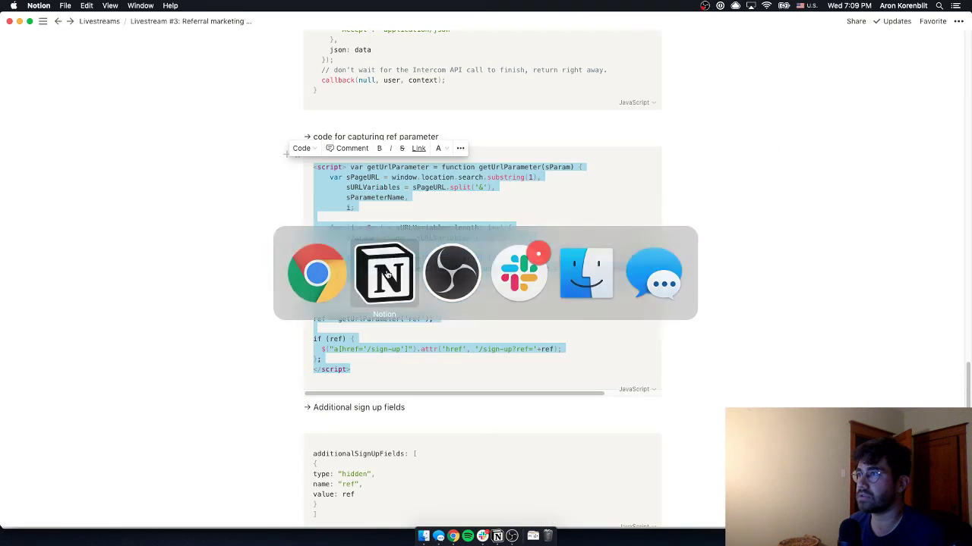
left_click(369, 366)
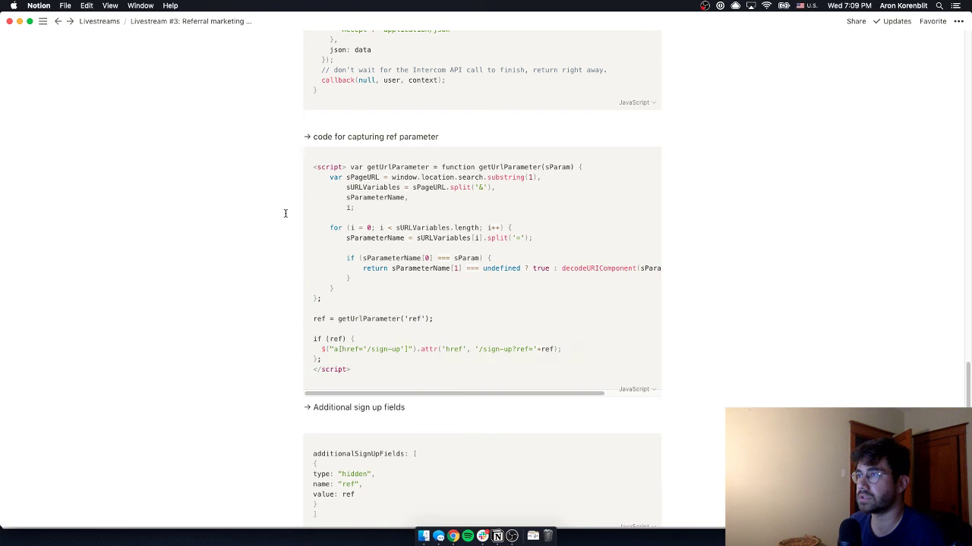
left_click_drag(285, 213, 371, 278)
left_click(369, 304)
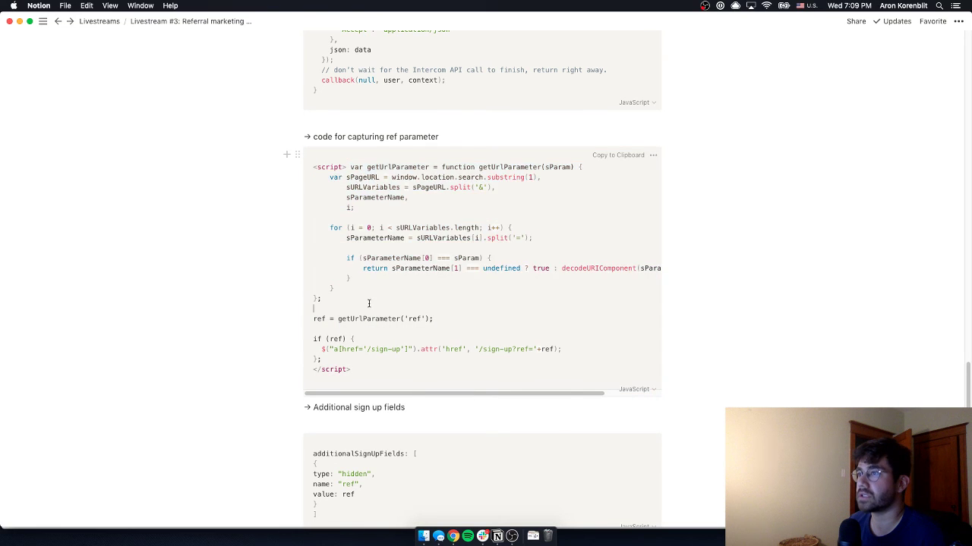
key("super+Tab")
Reload the live page with an e-mail ref parameter and evaluate ref in the Console.
left_click(460, 43)
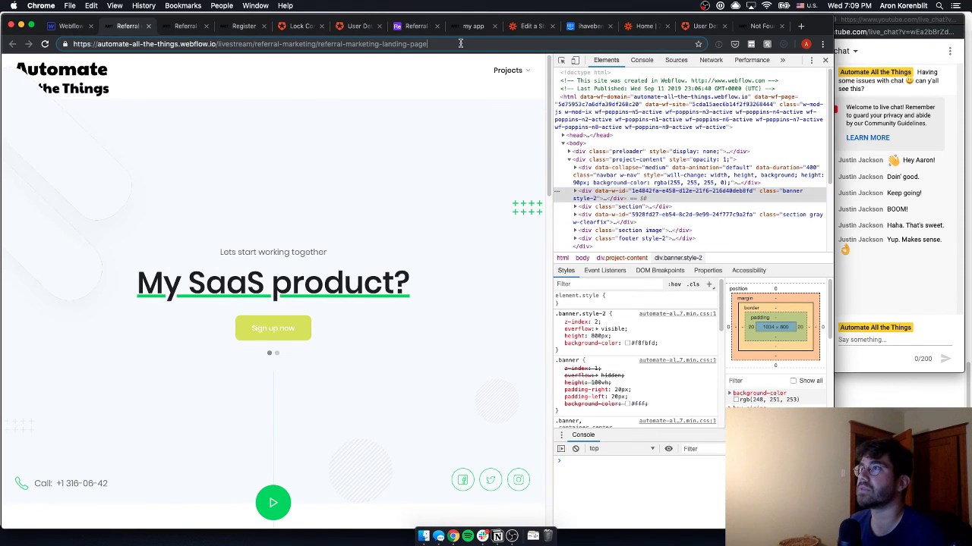
key("Return")
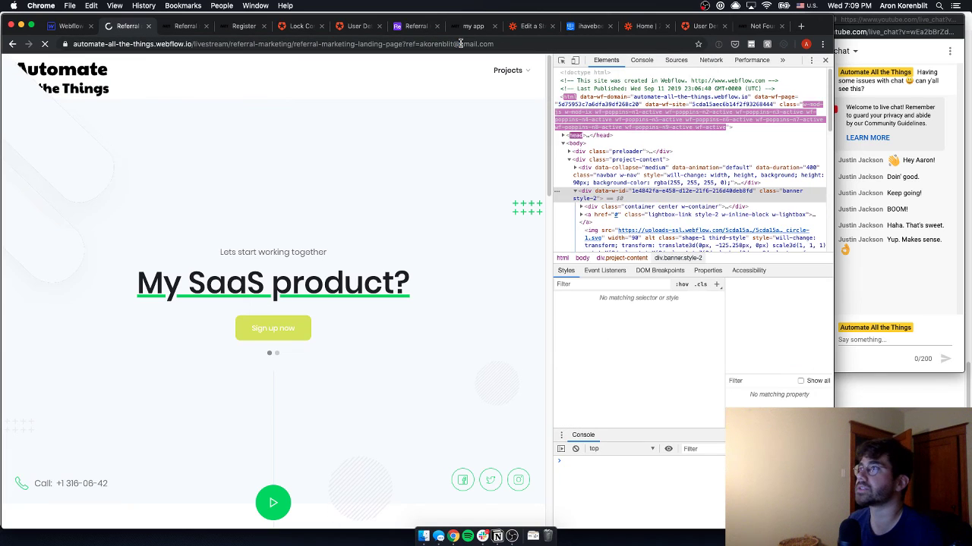
left_click(642, 60)
type("ref")
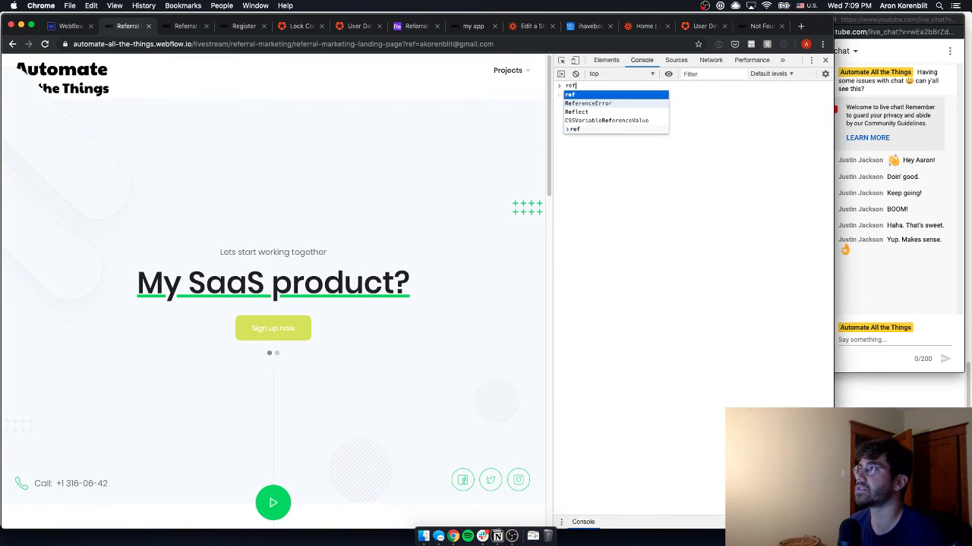
key("Return")
Copy the jQuery sign-up link rewrite line from Notion and run it in the Console.
key("super+Tab")
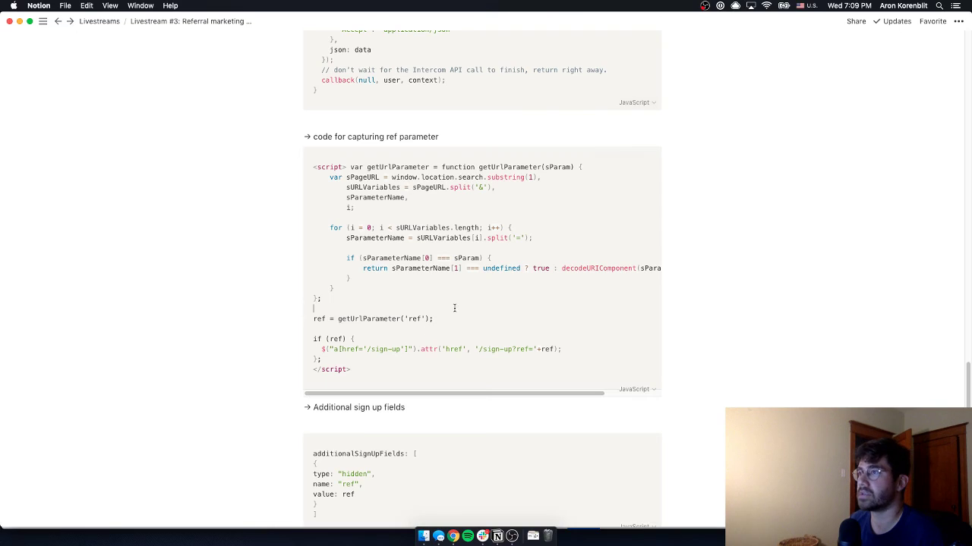
left_click_drag(534, 333, 577, 349)
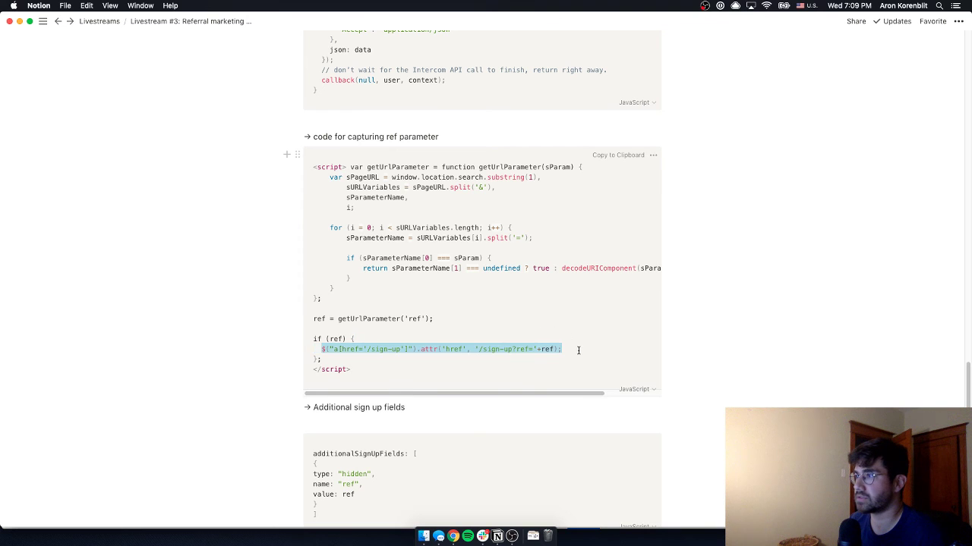
key("super+c")
key("super+Tab")
key("super+v")
key("Return")
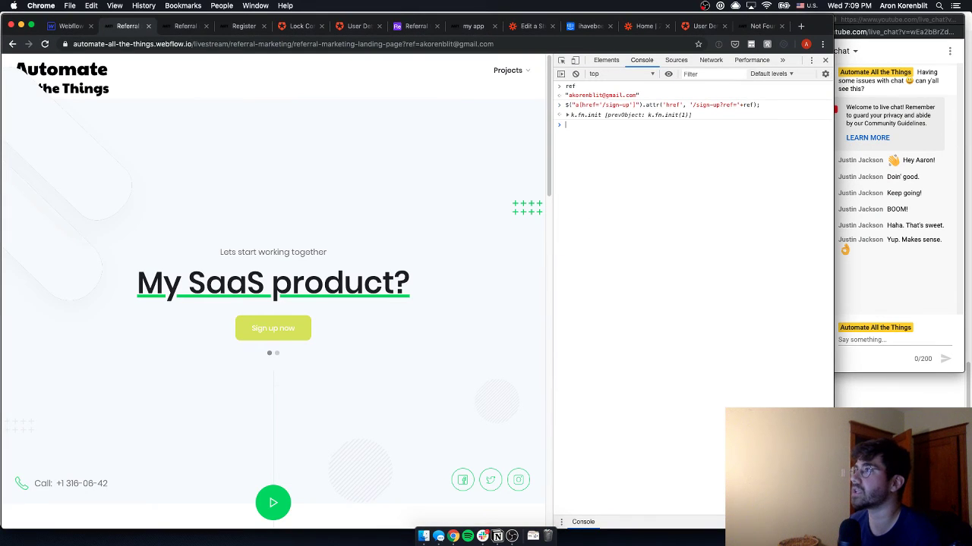
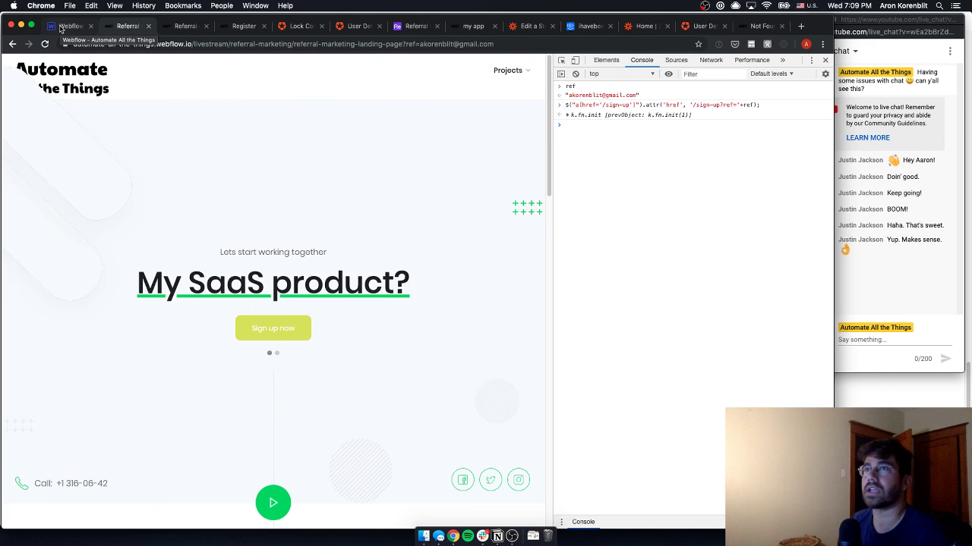
Go back to the live landing page and follow Sign up now to the Auth0 form.
left_click(61, 27)
key("super+Tab")
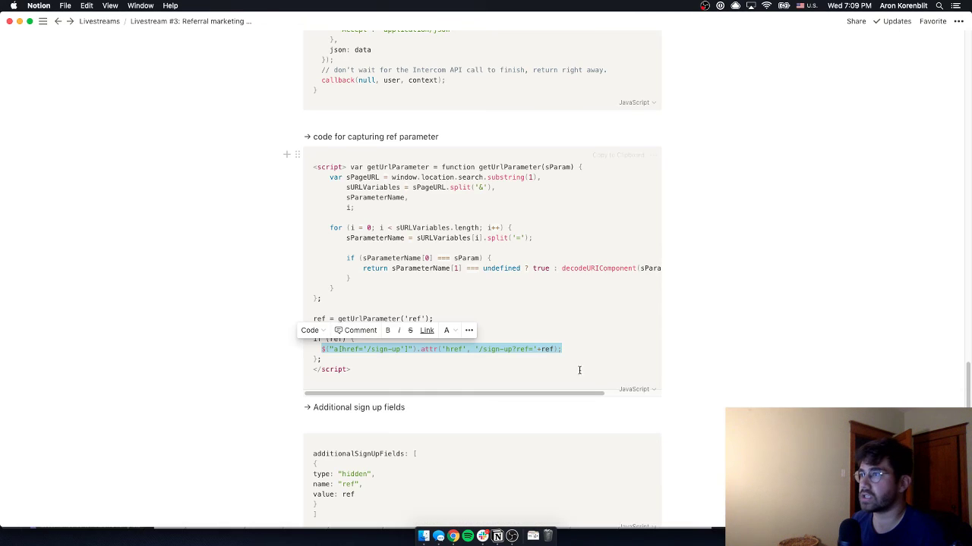
key("super+Tab")
left_click(127, 26)
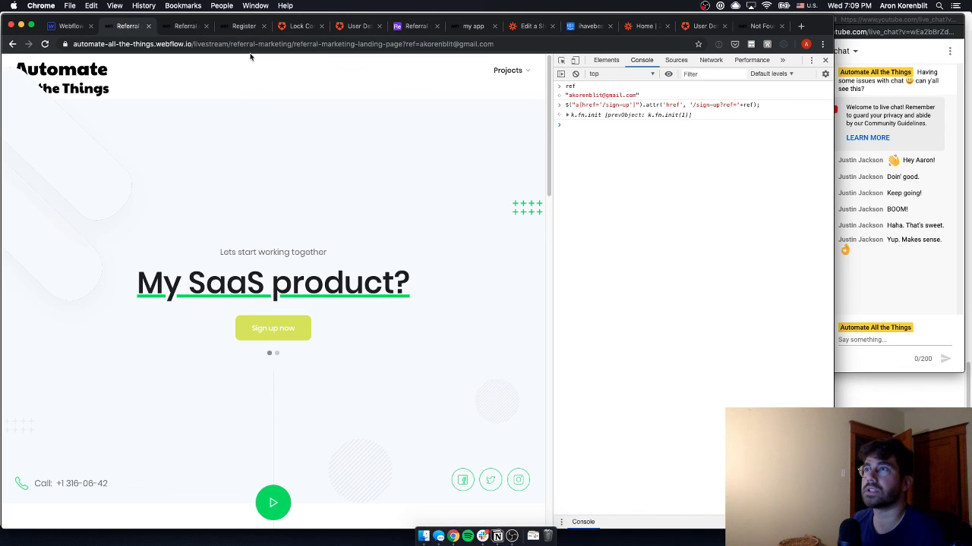
left_click(288, 333)
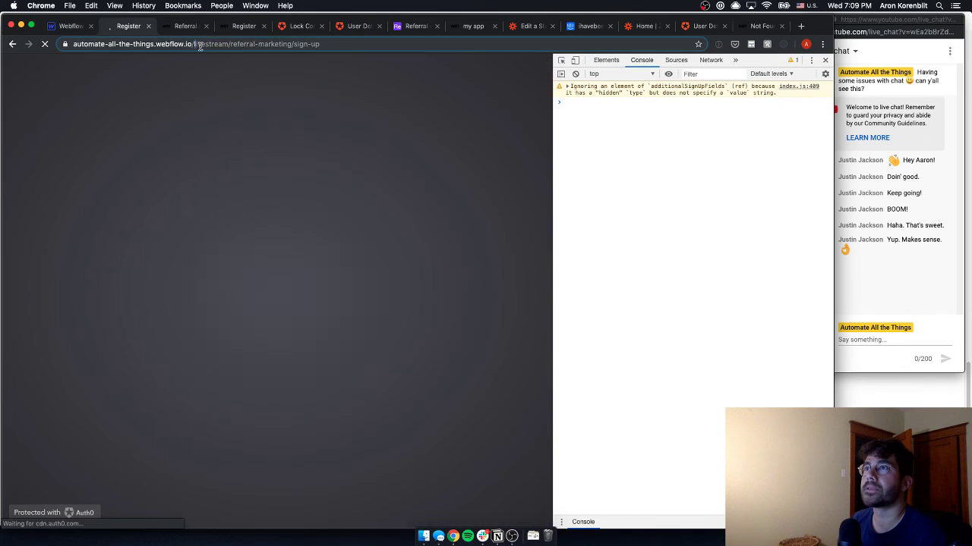
Inspect the livestream/referral-marketing path in the sign-up address, then return to the Webflow Designer.
left_click_drag(199, 44, 293, 44)
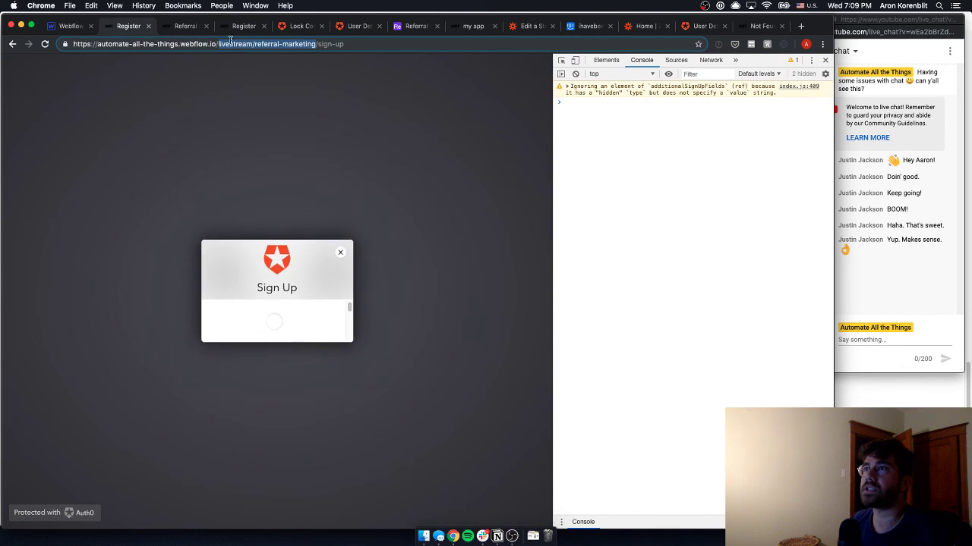
left_click_drag(216, 44, 312, 43)
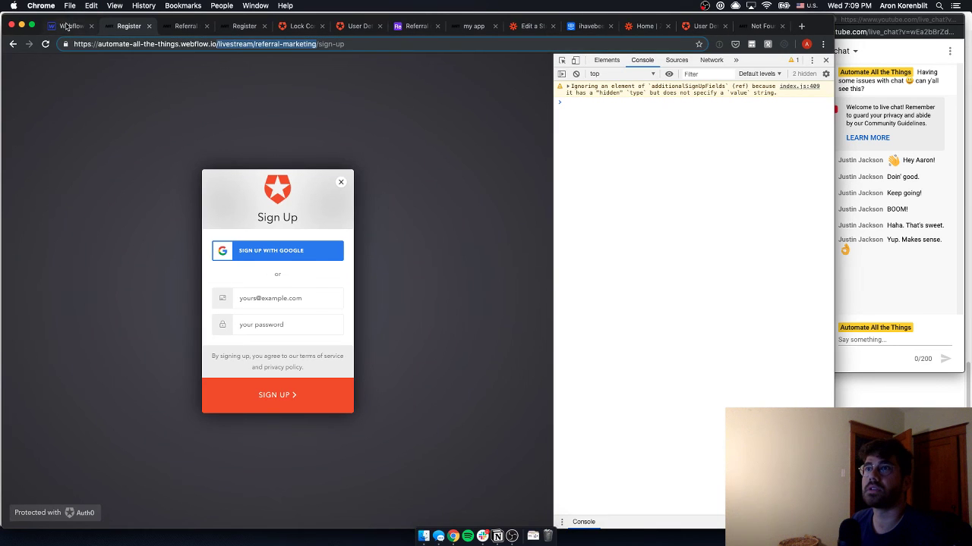
key("super+1")
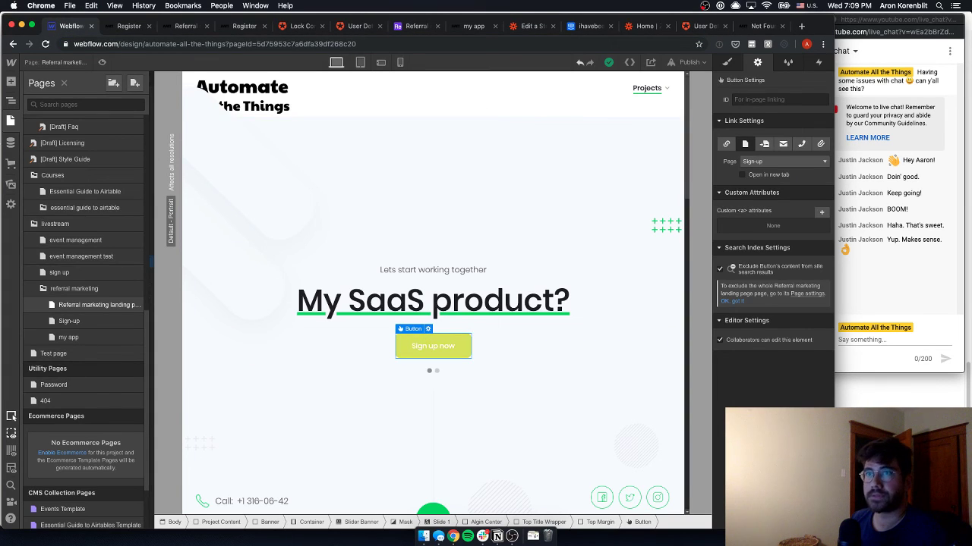
Open the referral marketing landing page's Page Settings and scroll to its custom code.
left_click(10, 123)
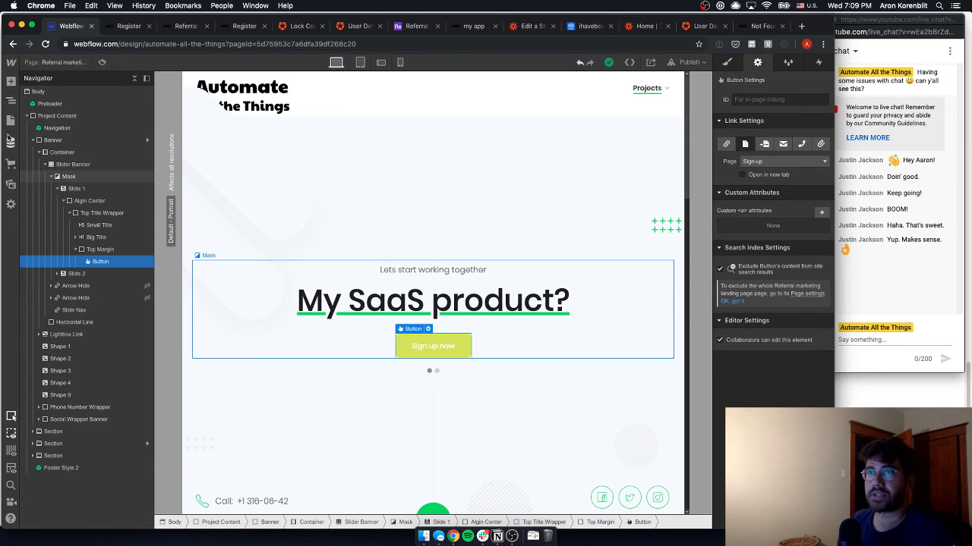
key("p")
scroll(116, 303, "down", 8)
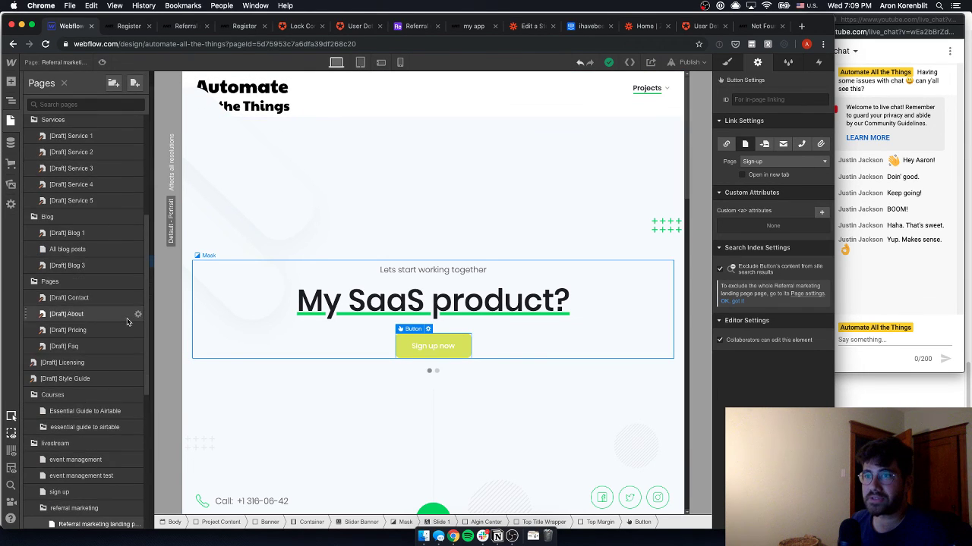
scroll(116, 303, "down", 5)
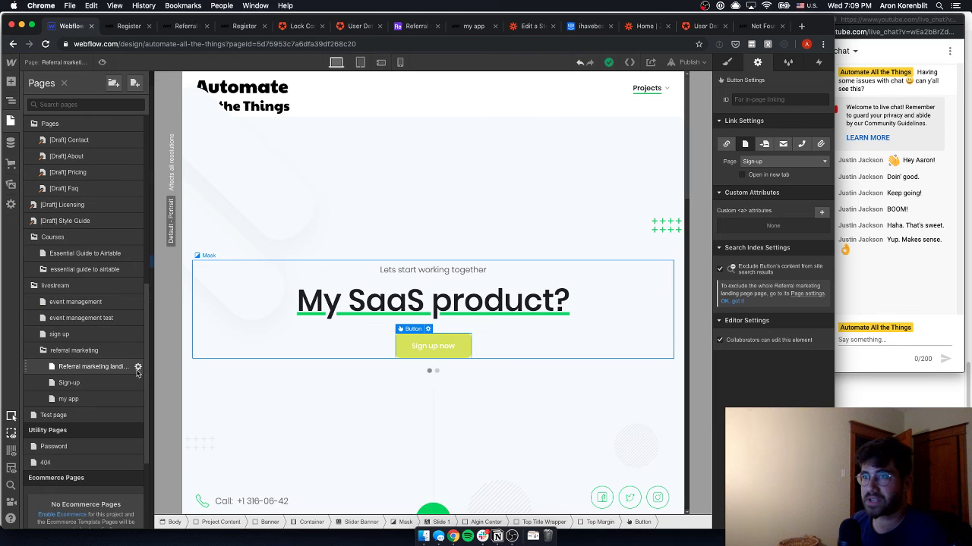
left_click(137, 368)
scroll(215, 367, "down", 15)
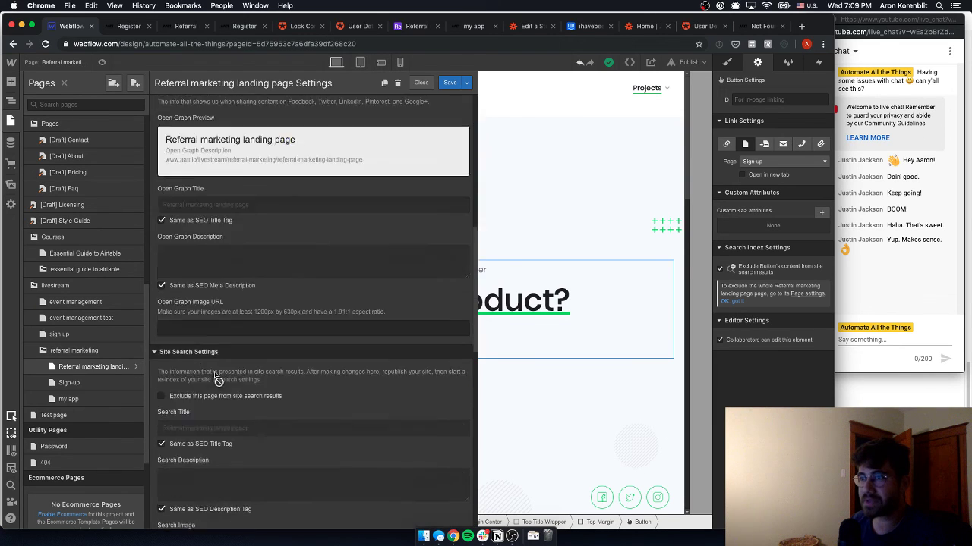
scroll(220, 371, "down", 4)
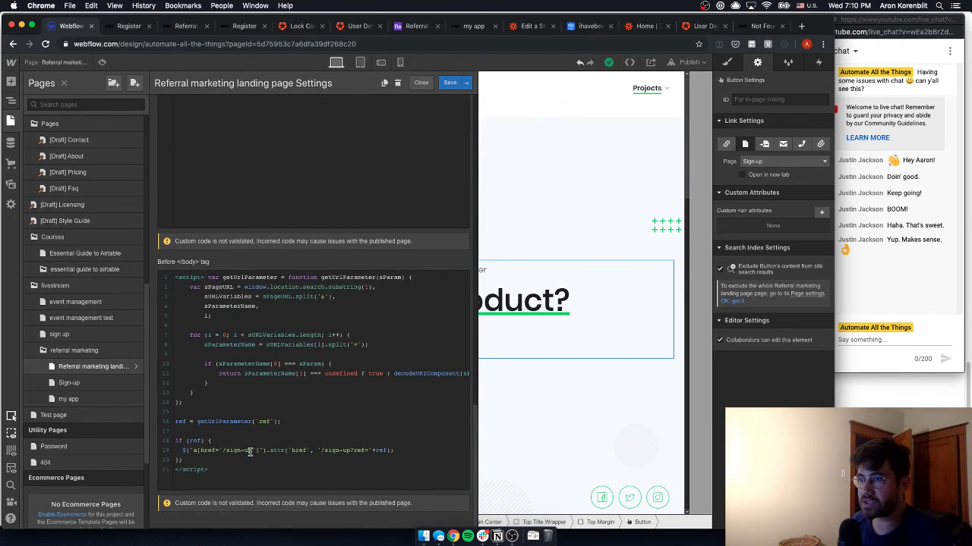
scroll(247, 448, "up", 1)
Add livestream/referral-marketing/ to the sign-up link on code line 19, save, and publish.
left_click(225, 462)
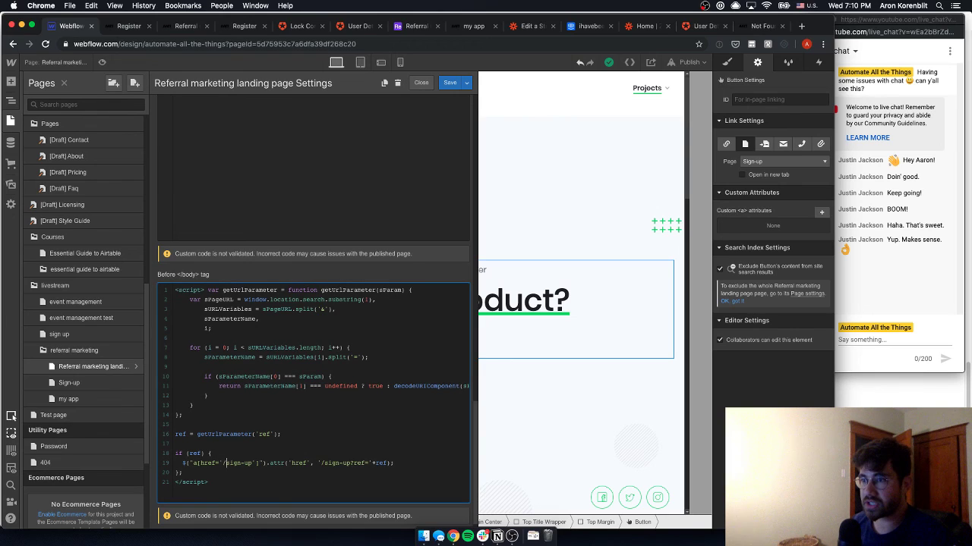
type("livestream/referral-marketing/")
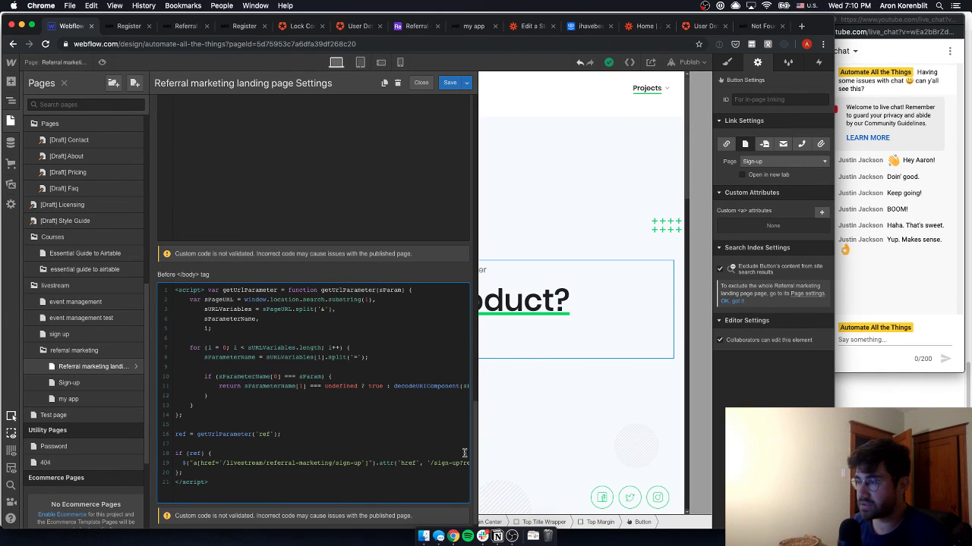
type("livestream/referral-marketing/")
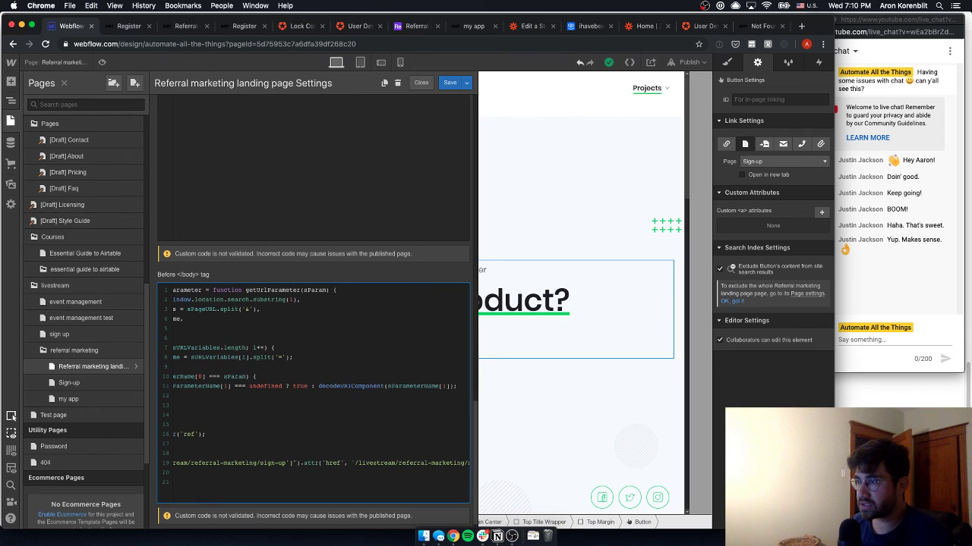
key("super+Right")
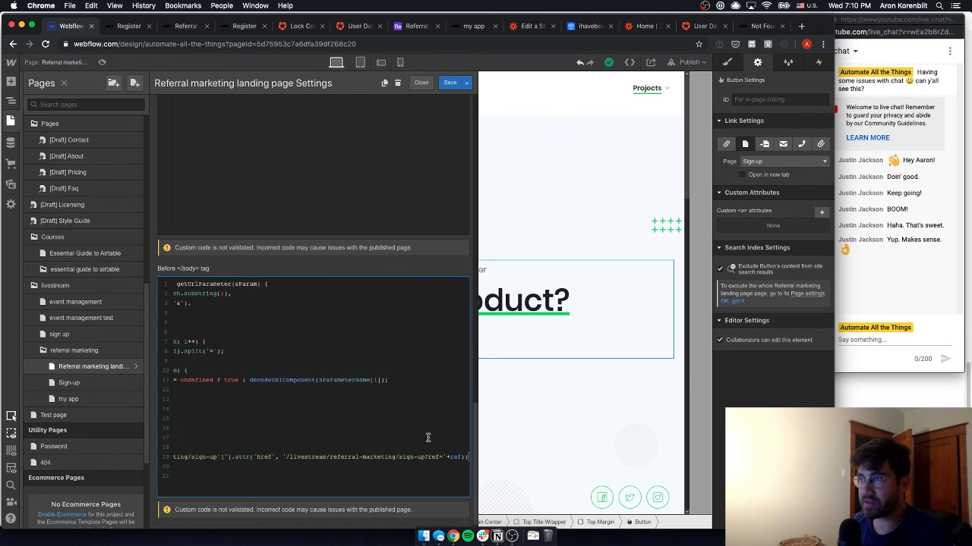
left_click(454, 83)
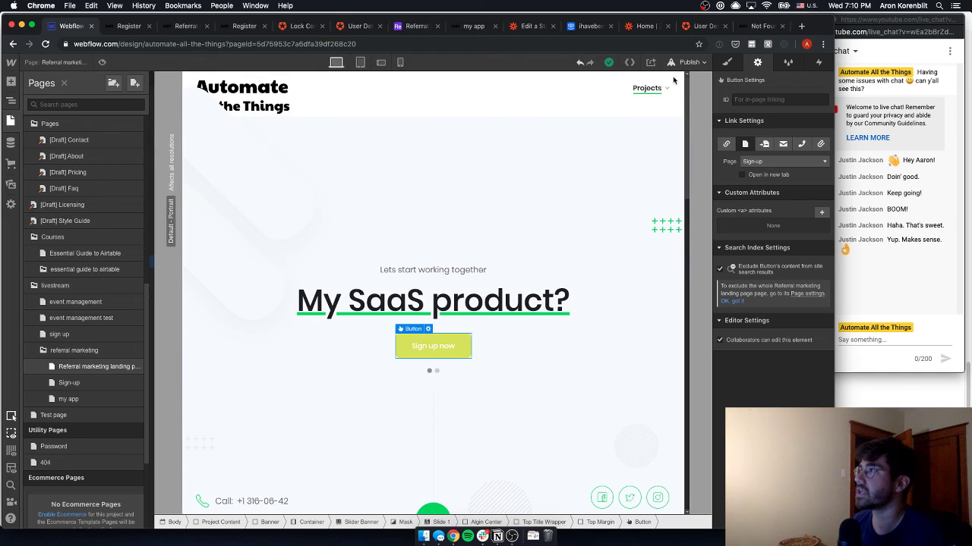
left_click(677, 62)
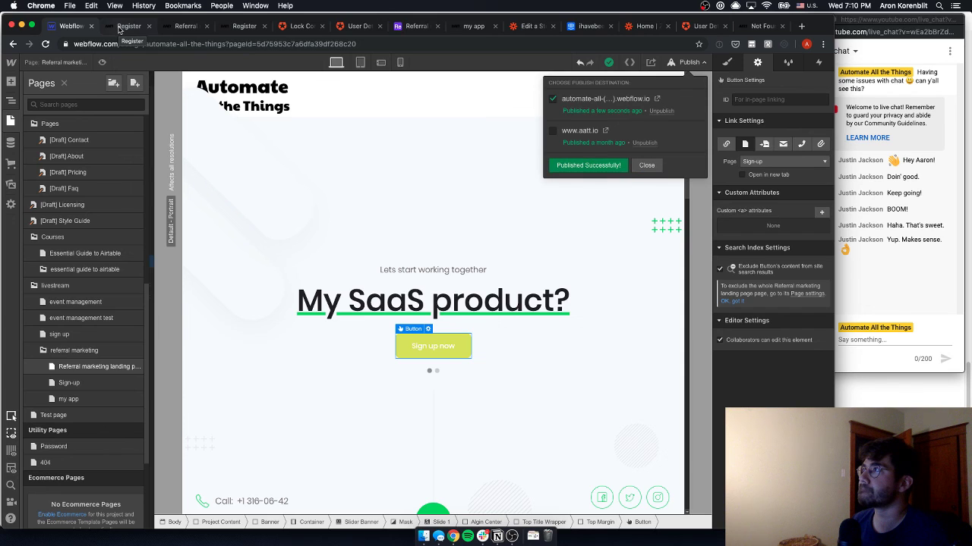
Reload the live landing page and load it with ?ref= appended to the URL.
left_click(119, 28)
left_click(180, 29)
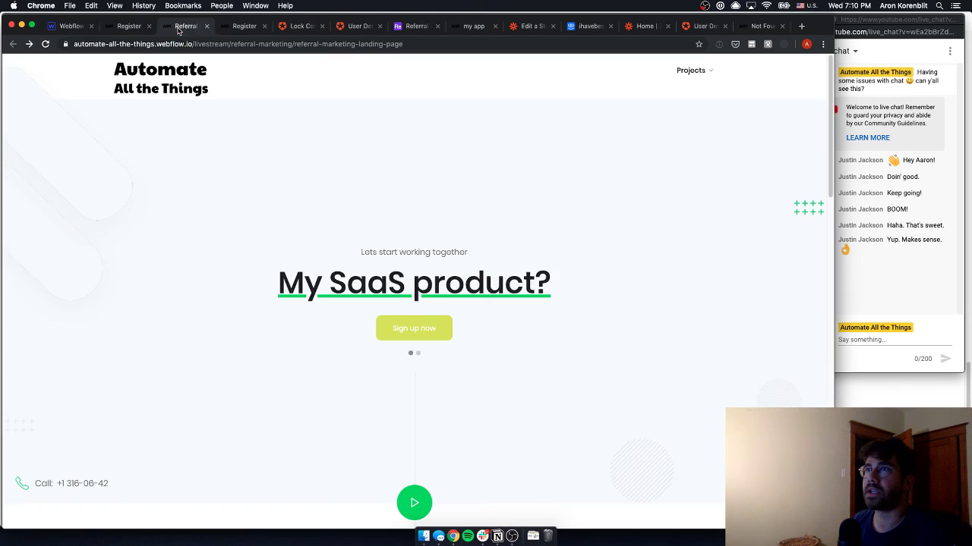
key("super+r")
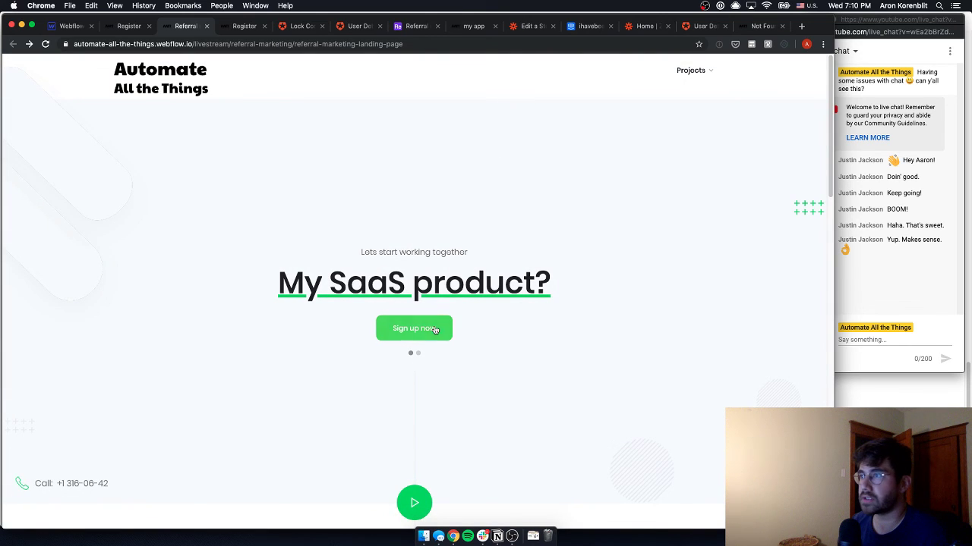
left_click(454, 44)
left_click(453, 44)
type("?ref=")
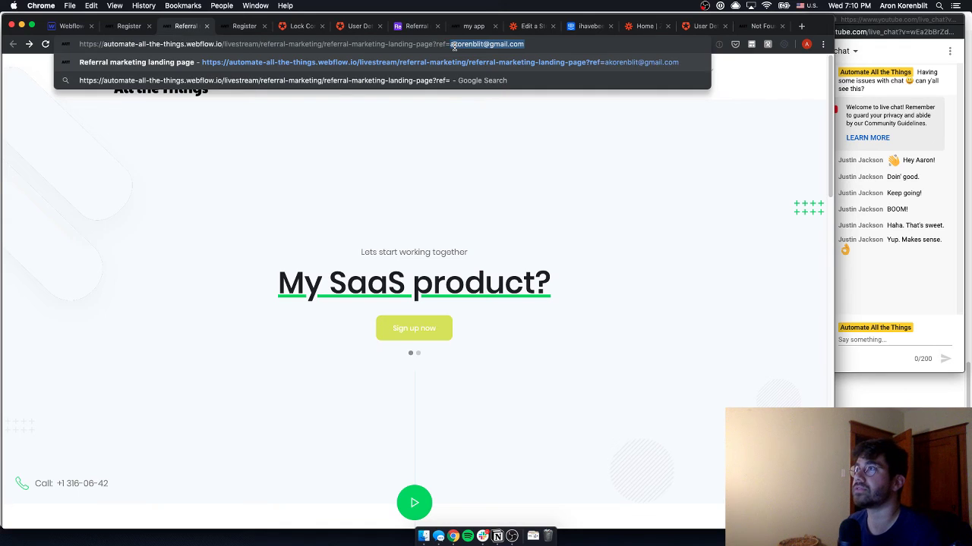
key("Return")
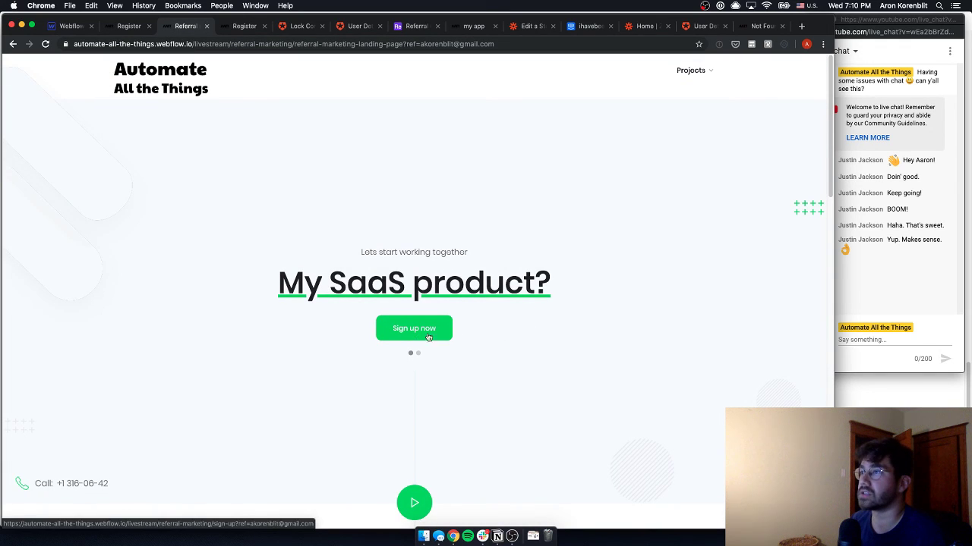
Check the ref value in the DevTools Console.
right_click(572, 187)
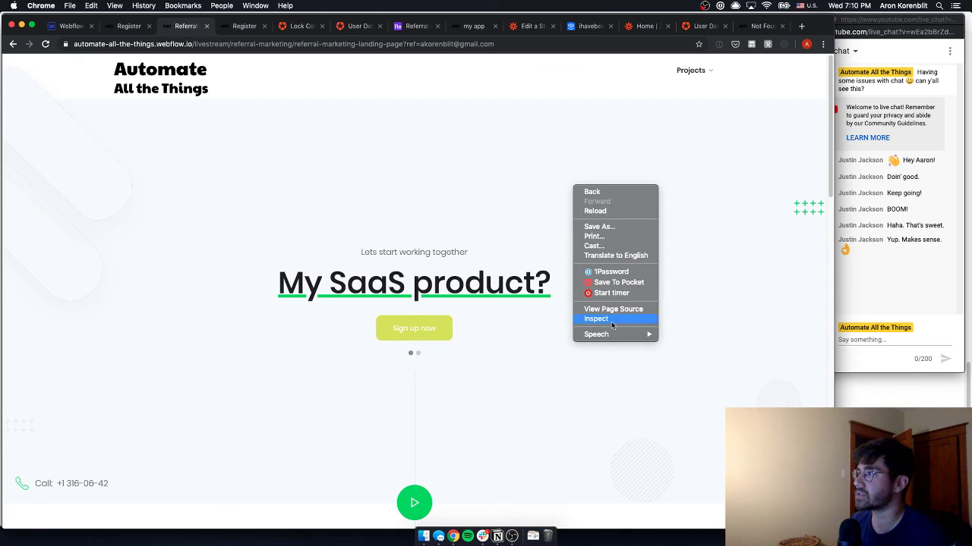
left_click(612, 318)
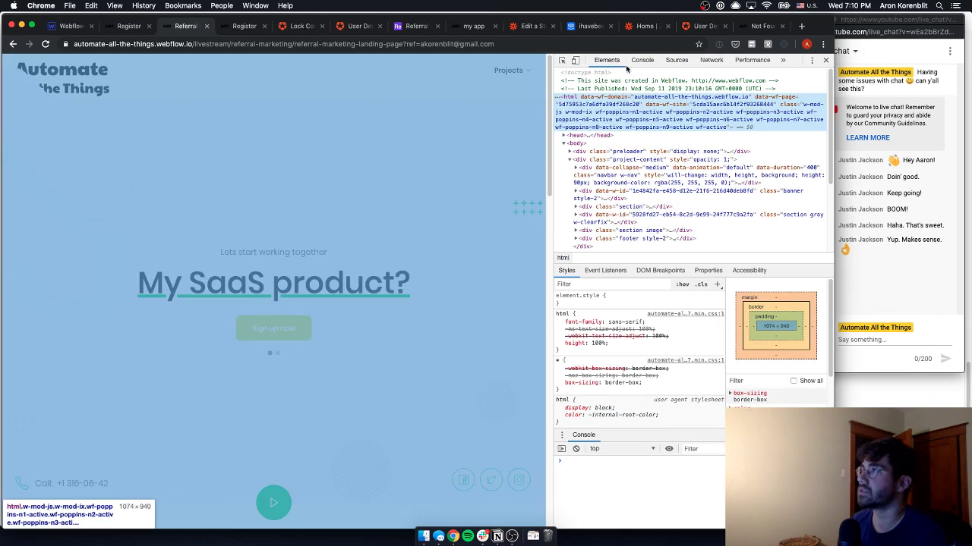
left_click(641, 60)
type("ref")
key("Return")
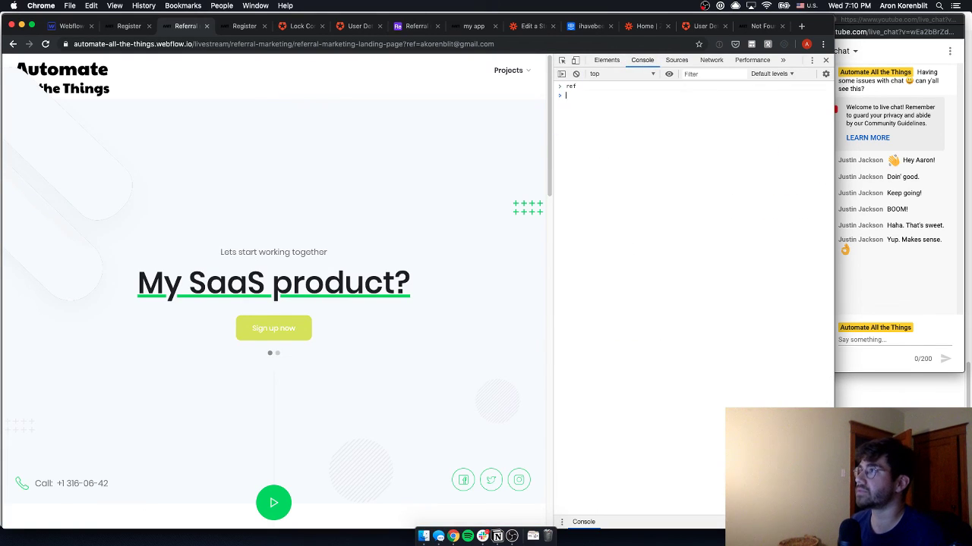
Follow Sign up now and confirm the sign-up address carries the ref parameter.
left_click(258, 327)
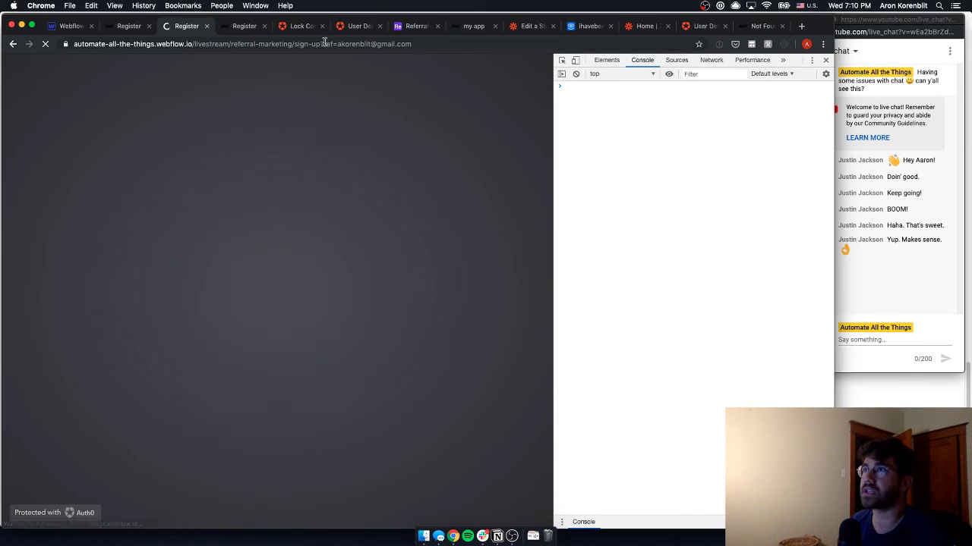
left_click_drag(323, 43, 436, 41)
left_click(368, 43)
left_click(435, 43)
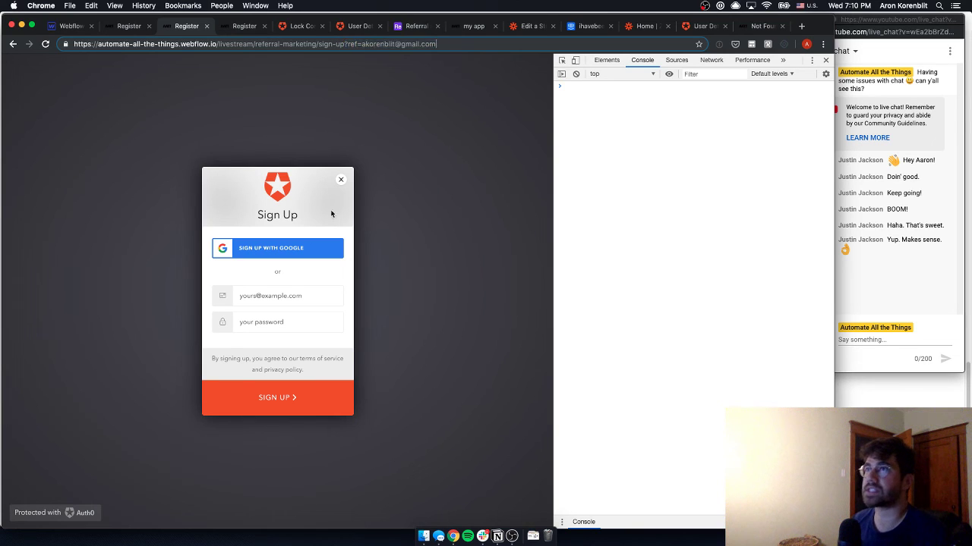
Fill the Auth0 sign-up form with a test e-mail and pasted password, then submit.
left_click(297, 292)
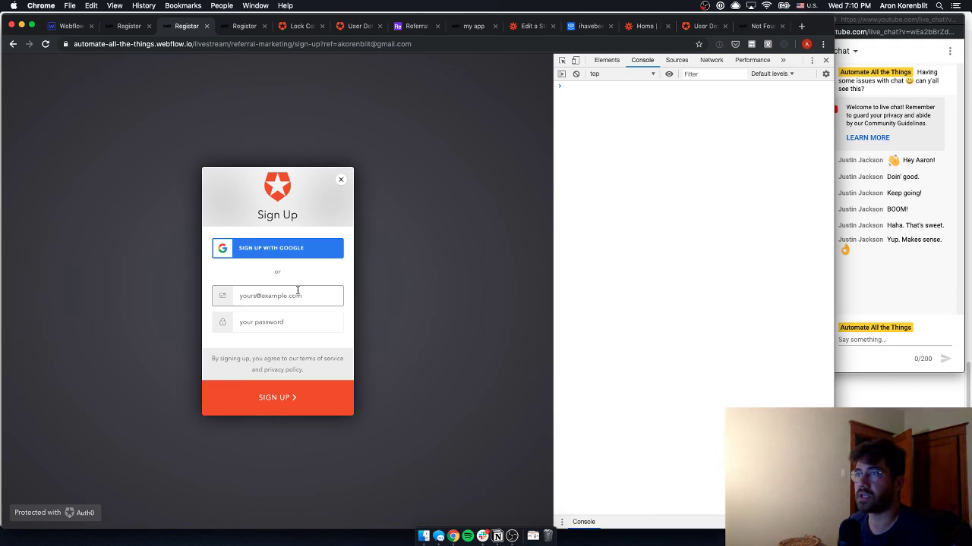
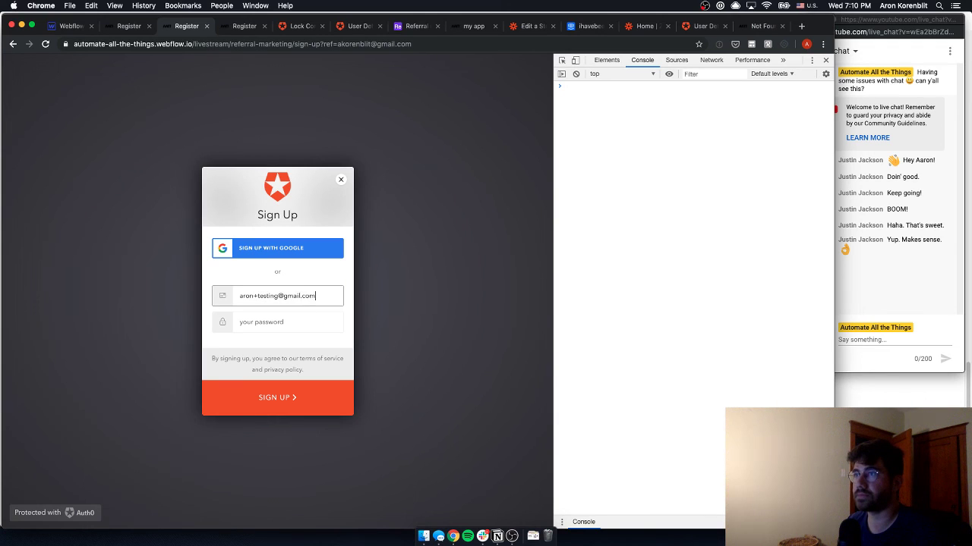
key("super+a")
key("super+c")
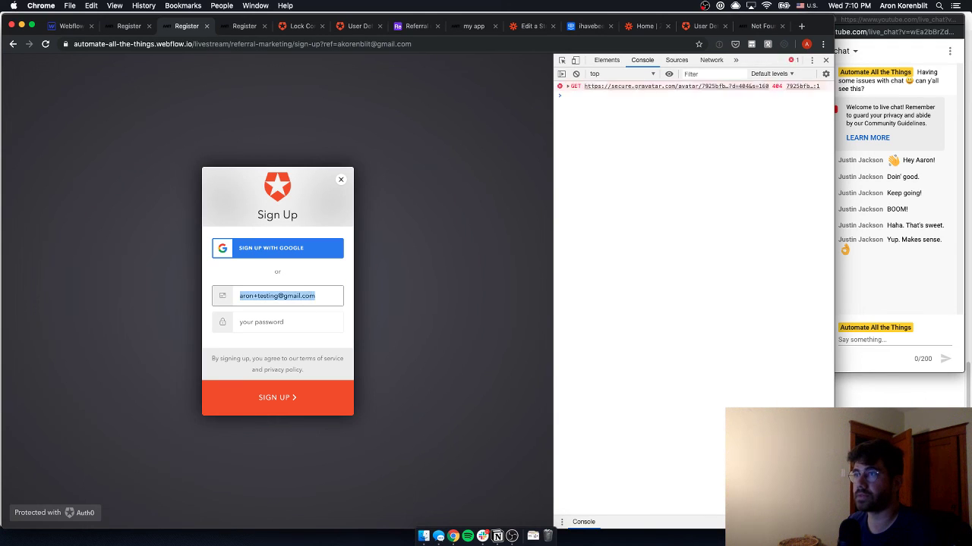
key("Tab")
key("super+v")
left_click(403, 294)
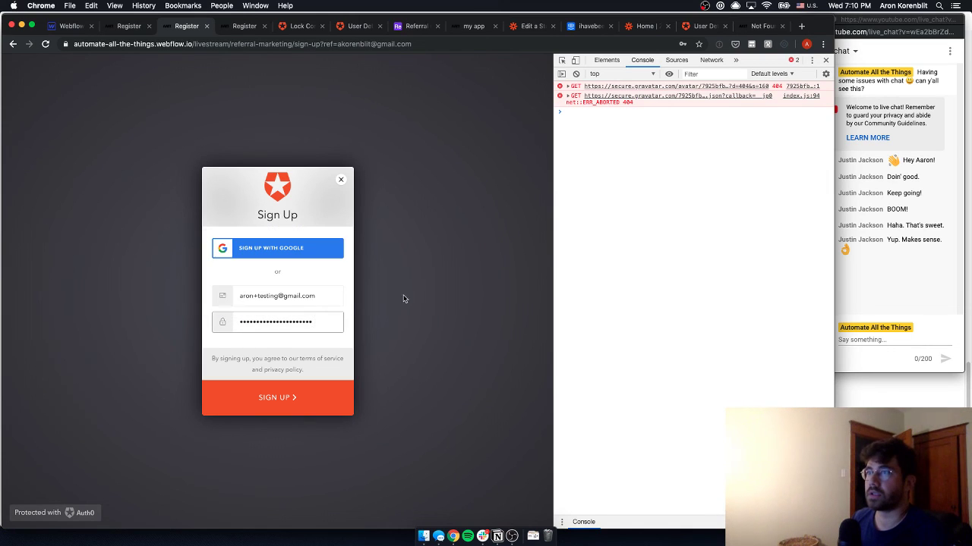
left_click(280, 299)
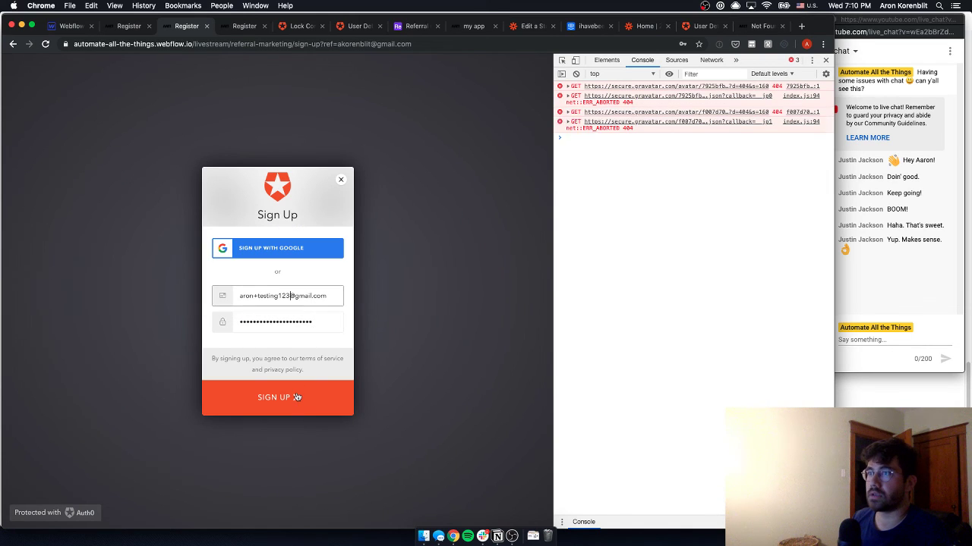
left_click(296, 398)
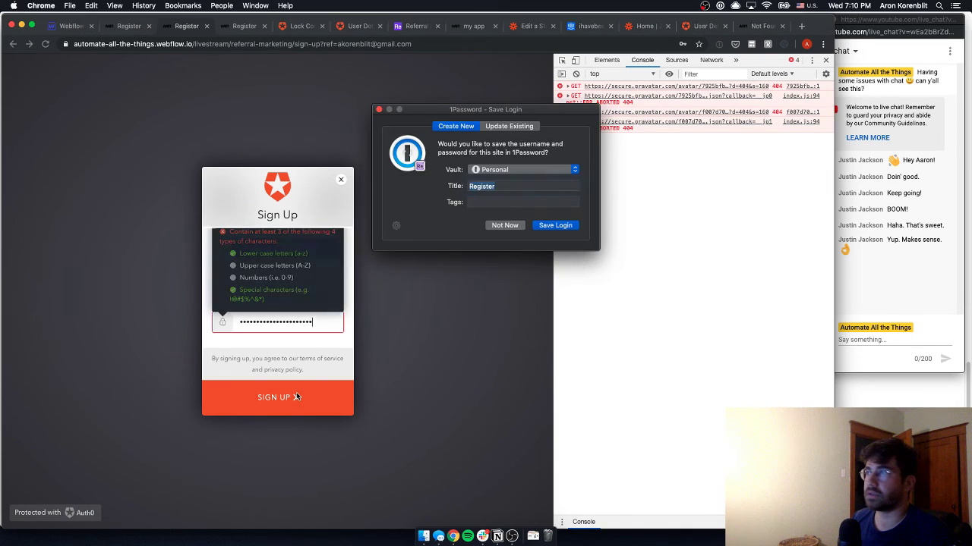
Replace the password with a valid one and submit the sign-up again.
left_click(502, 229)
double_click(316, 322)
type("••")
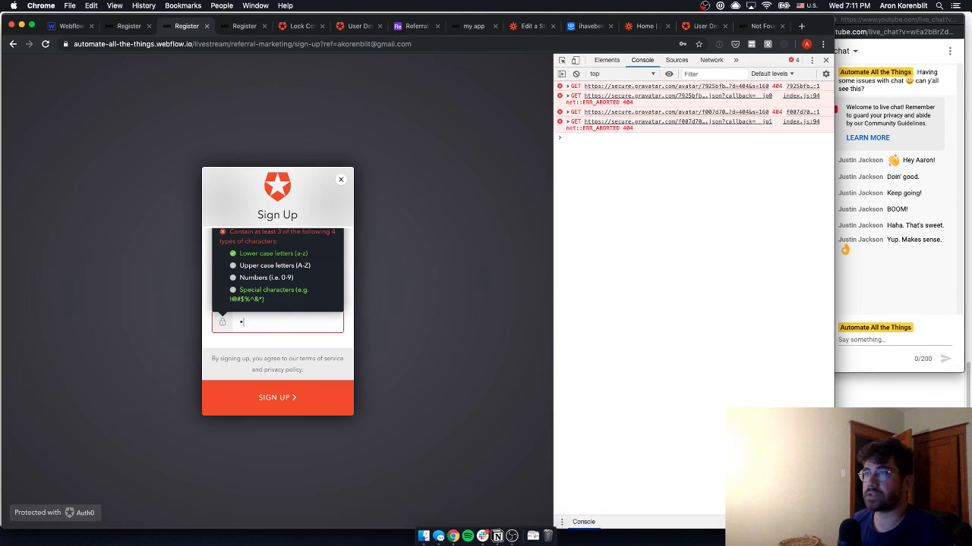
type("••••••")
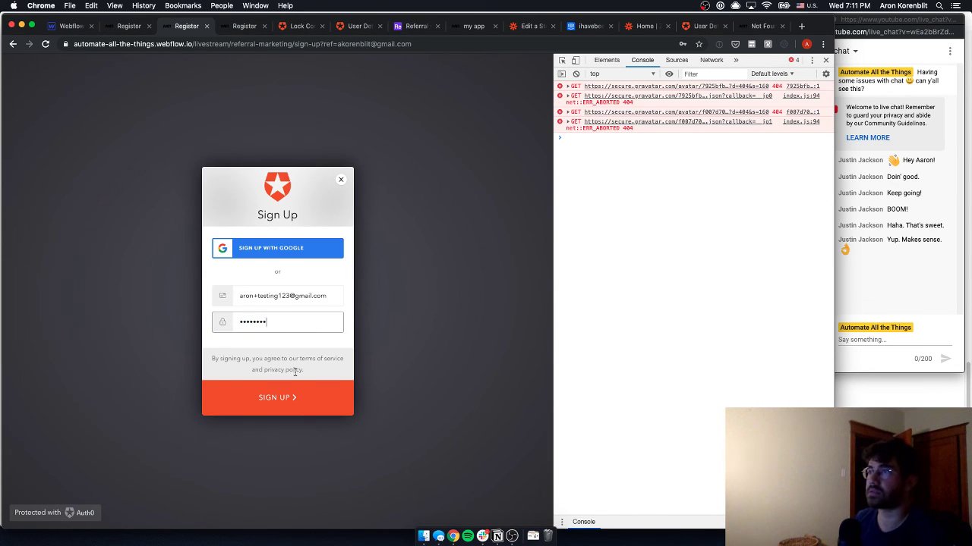
left_click(291, 402)
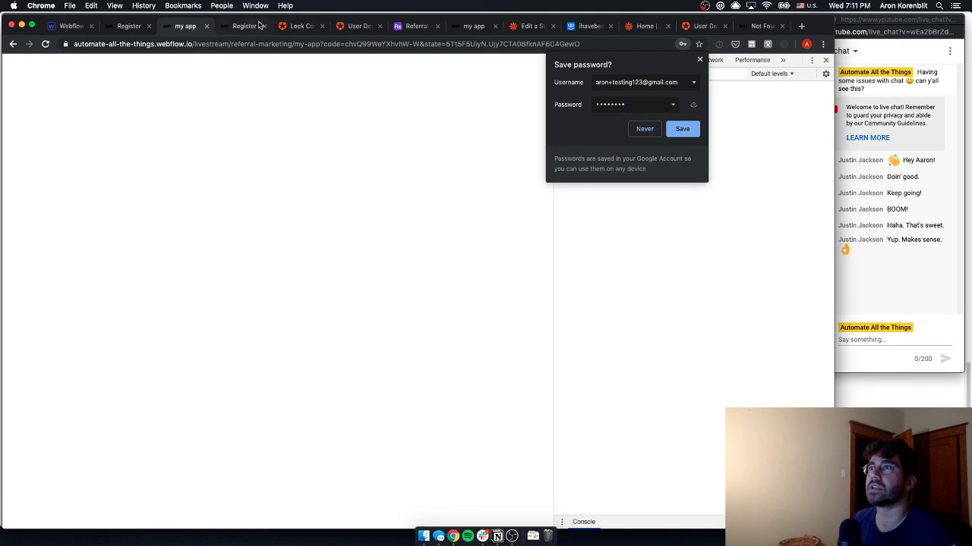
Dismiss the save-password prompt and review the My App settings under Auth0 Applications.
left_click(700, 59)
left_click(303, 26)
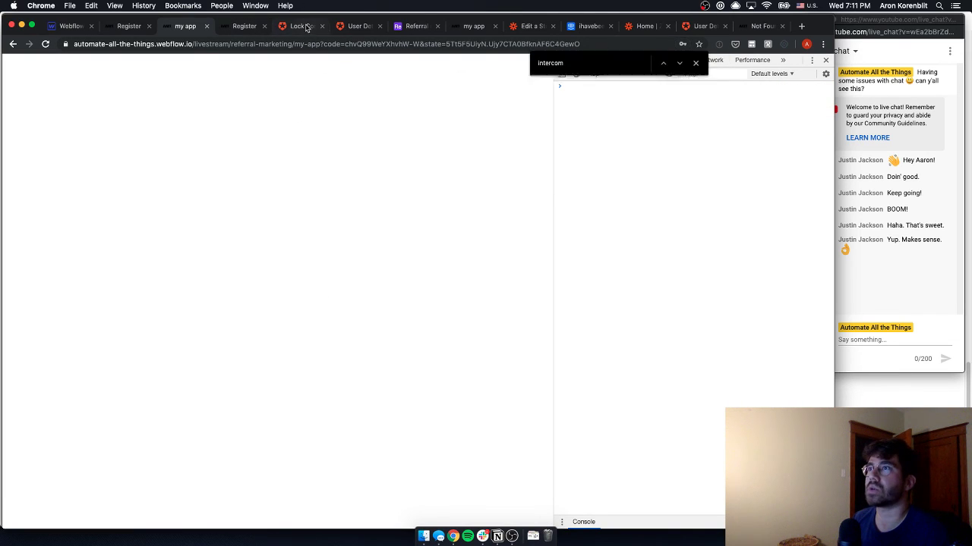
left_click(360, 26)
left_click(185, 134)
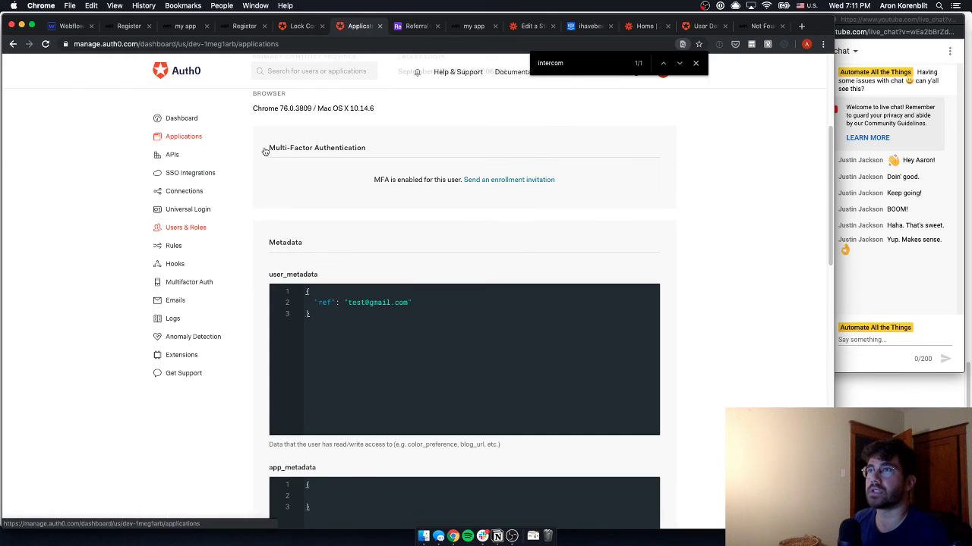
left_click(308, 235)
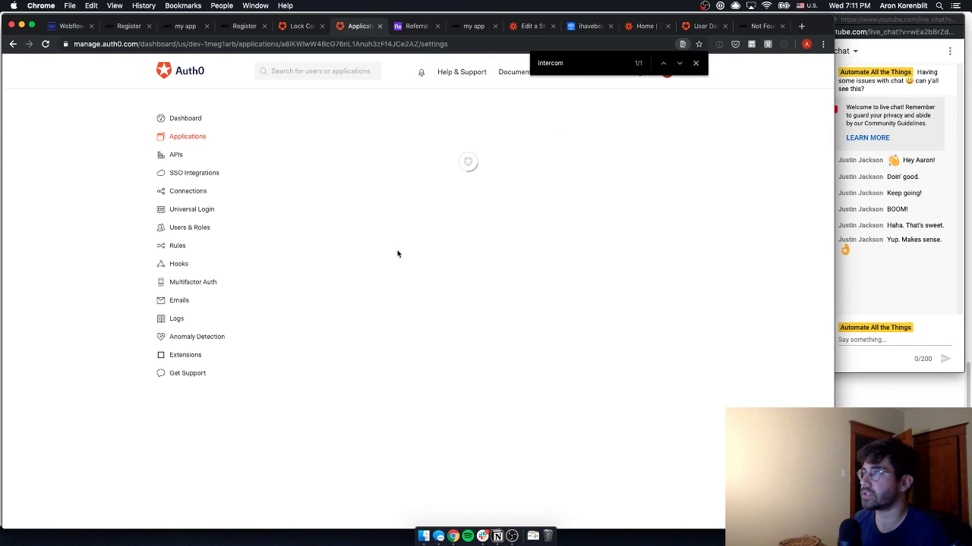
scroll(382, 353, "down", 6)
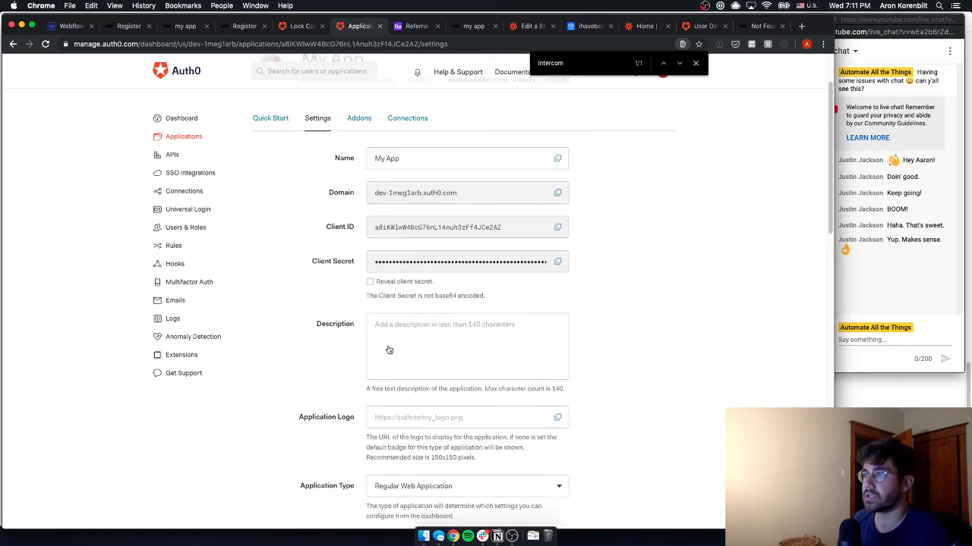
scroll(312, 271, "up", 6)
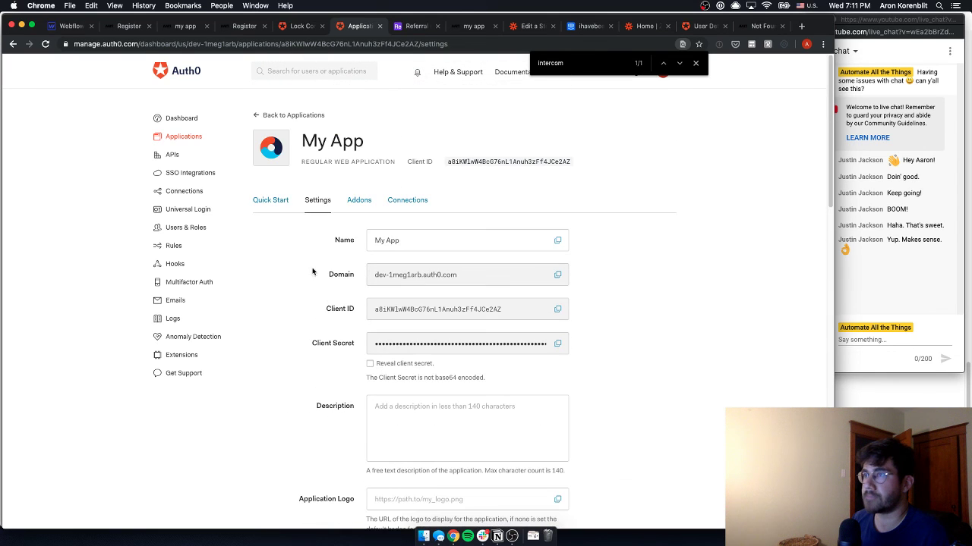
left_click(273, 118)
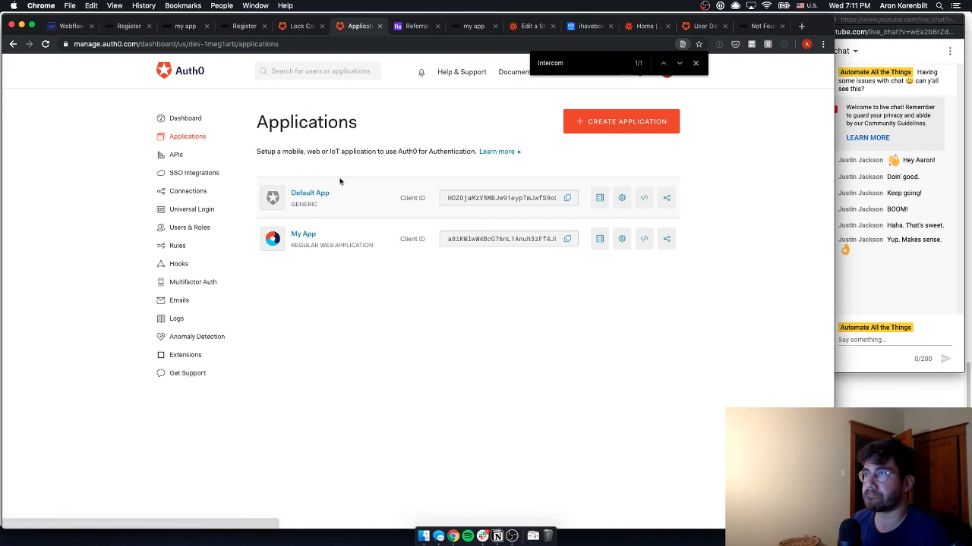
left_click(301, 237)
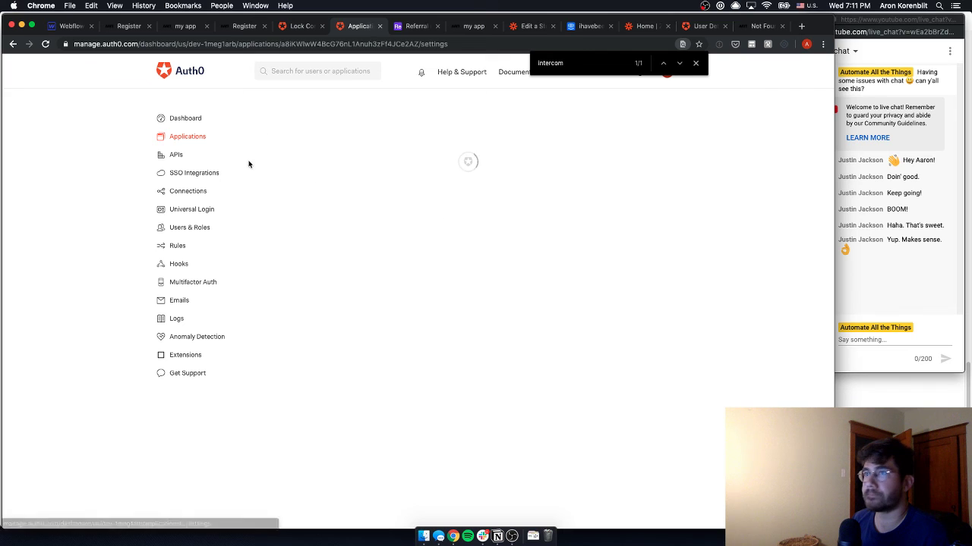
Open the newest login from the Auth0 Dashboard and check its user_metadata ref.
left_click(176, 119)
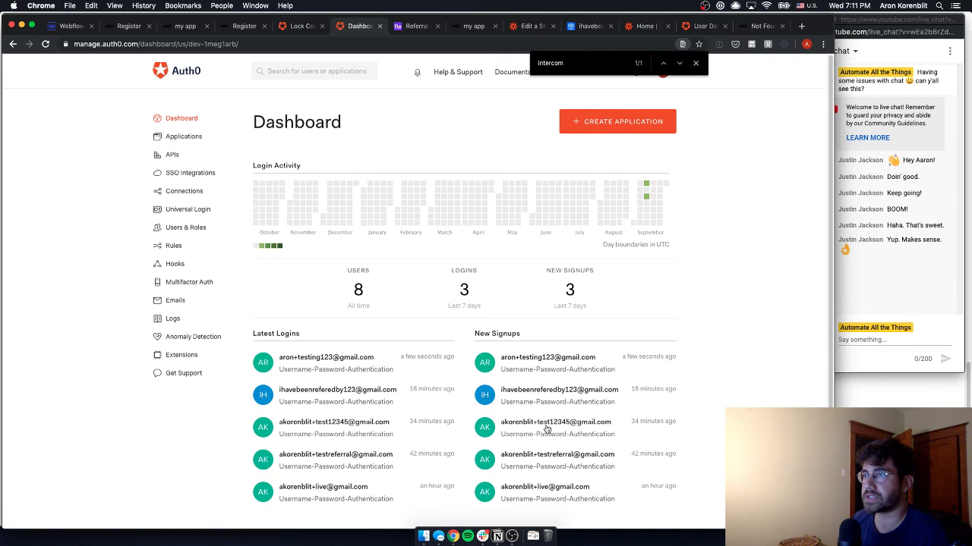
left_click(316, 370)
scroll(364, 376, "down", 2)
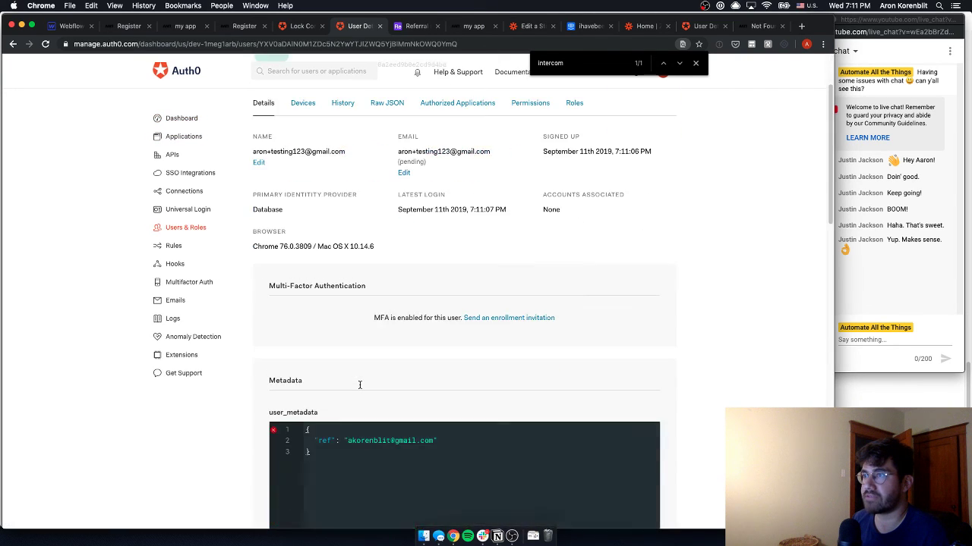
scroll(364, 391, "down", 1)
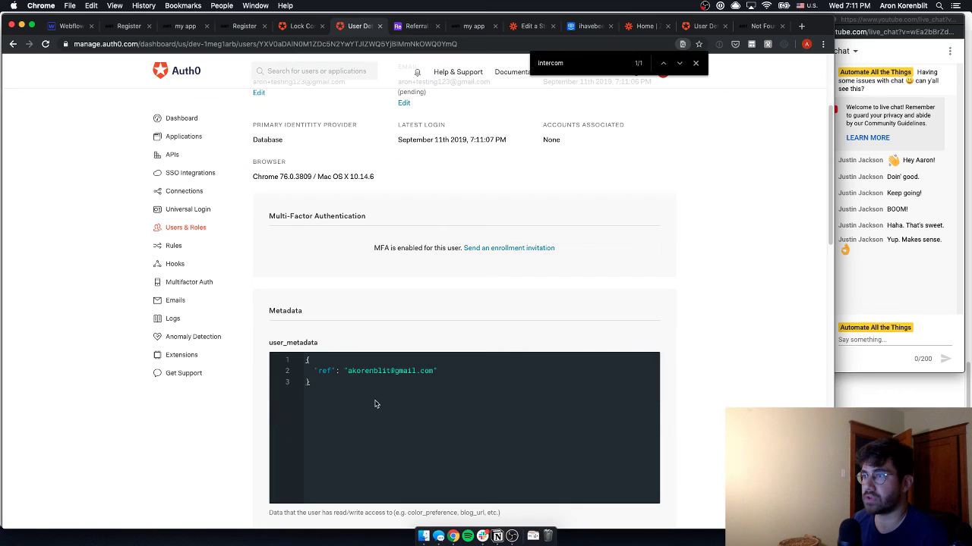
left_click(419, 30)
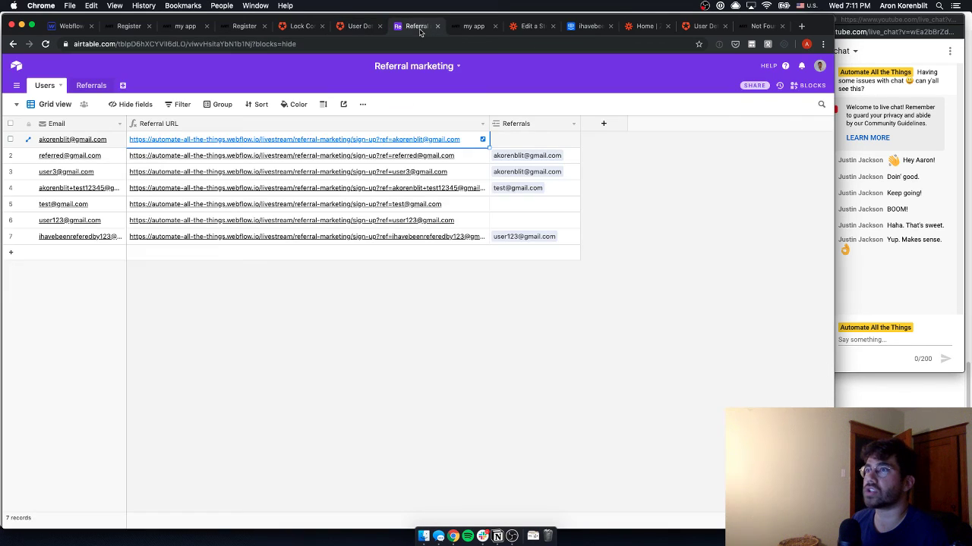
left_click(340, 31)
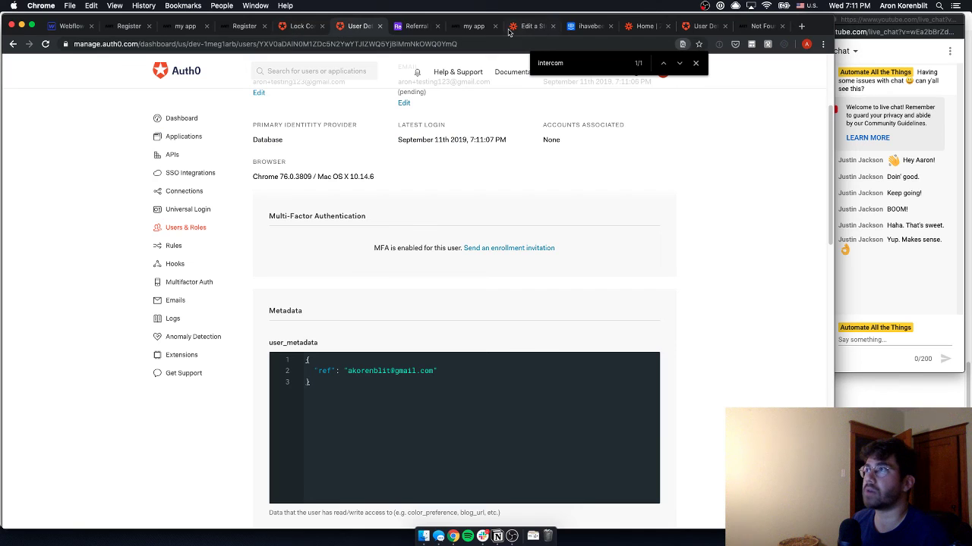
left_click(586, 27)
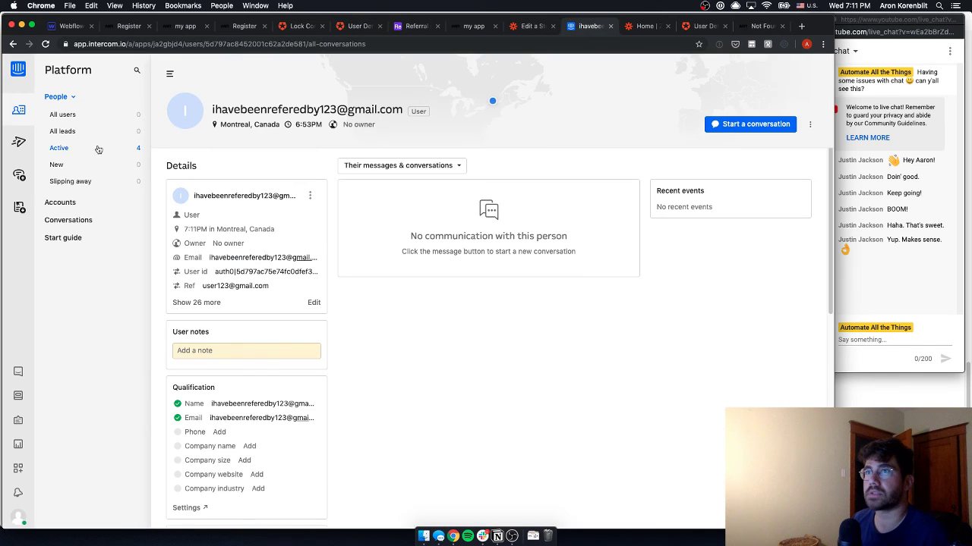
Open the newest user from Intercom's refreshed New users list and inspect its Ref value.
left_click(61, 148)
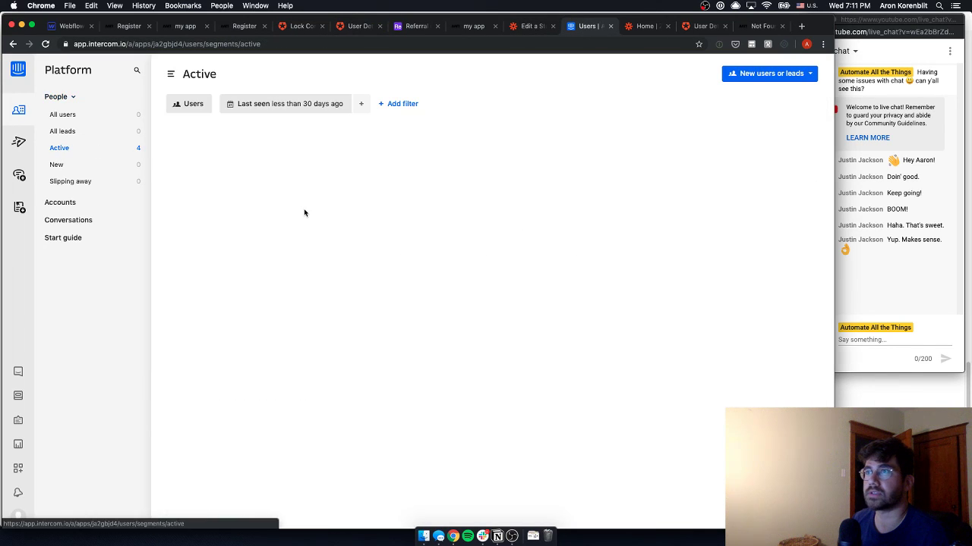
left_click(61, 164)
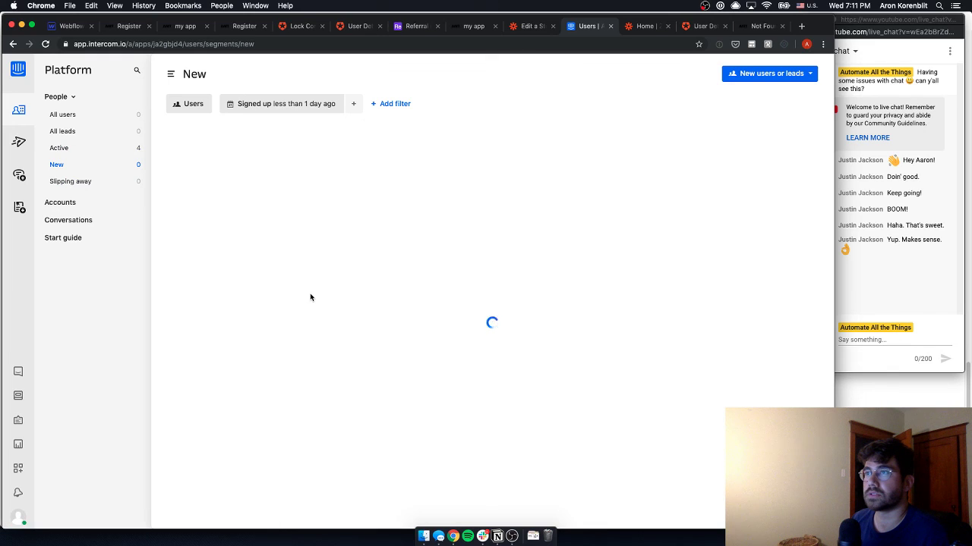
key("super+r")
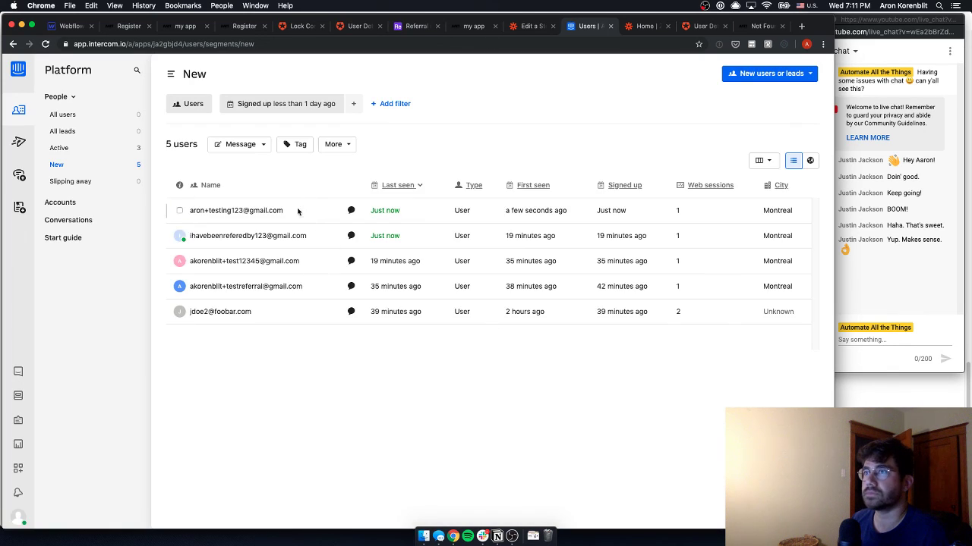
left_click(258, 210)
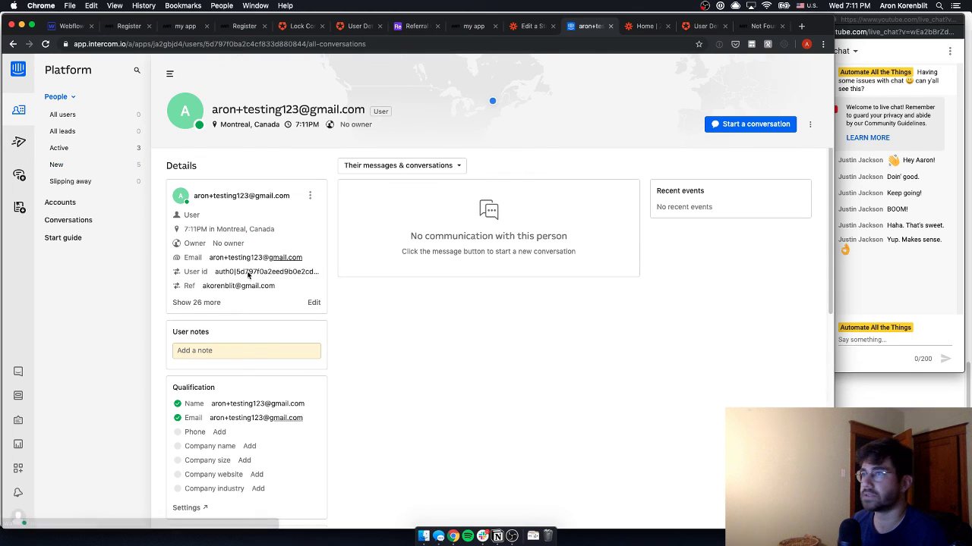
left_click_drag(201, 288, 290, 292)
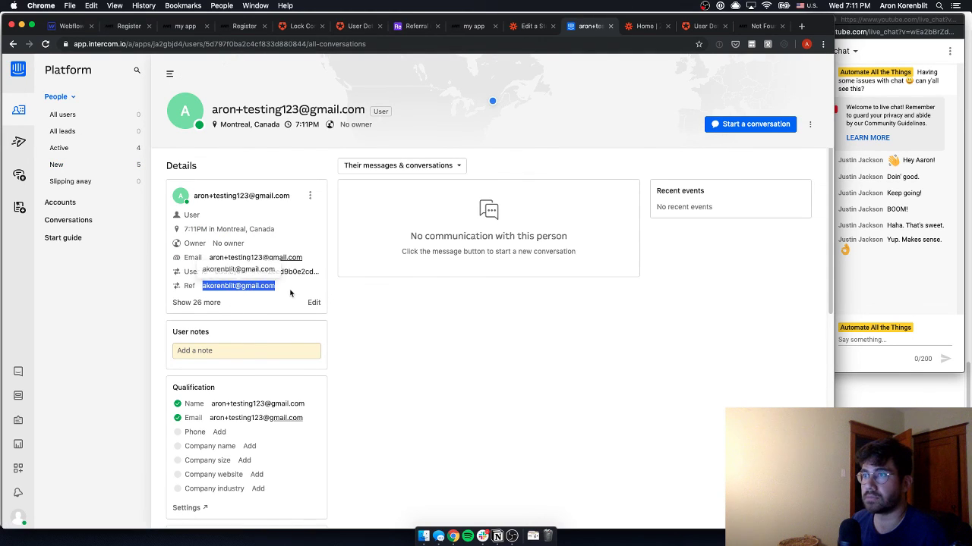
left_click(290, 292)
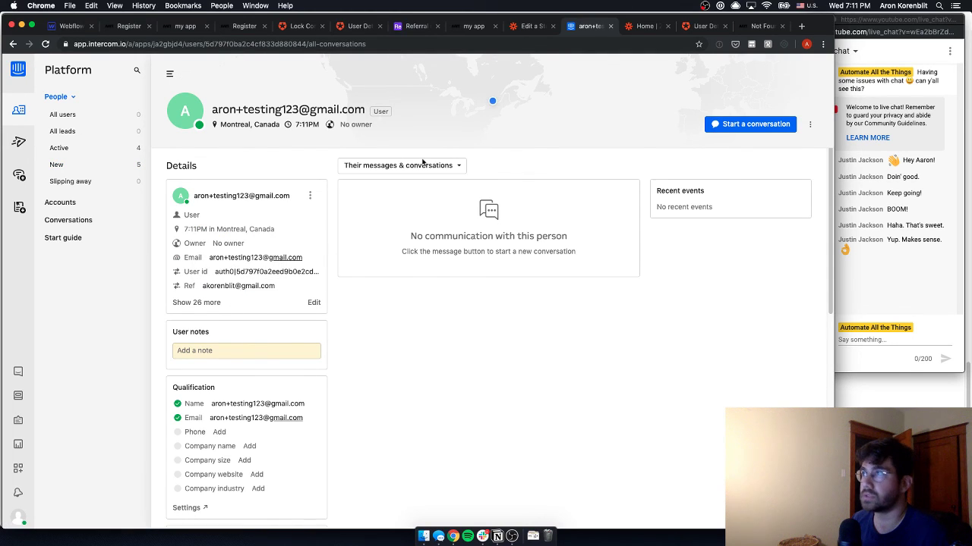
left_click(652, 29)
Turn the Zap on in the Zapier editor.
left_click(530, 30)
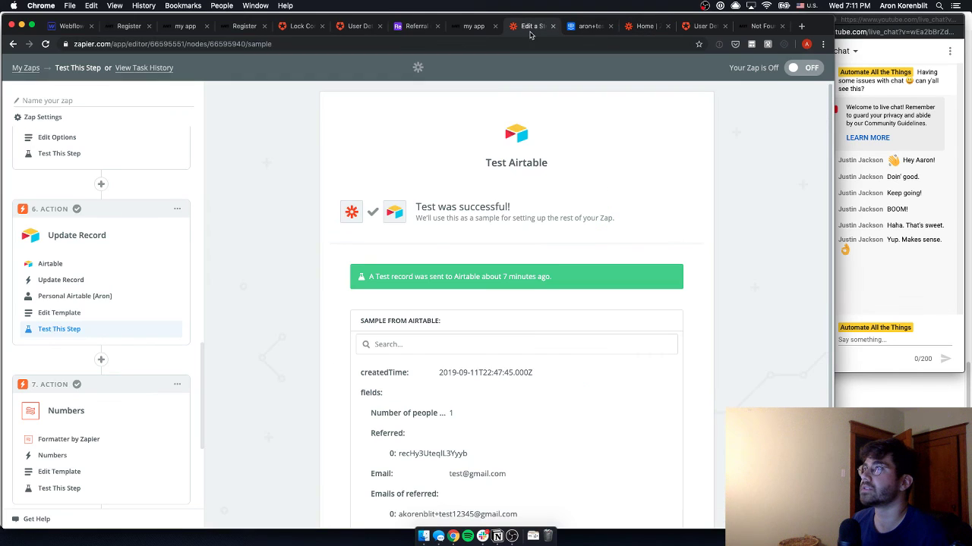
left_click(812, 68)
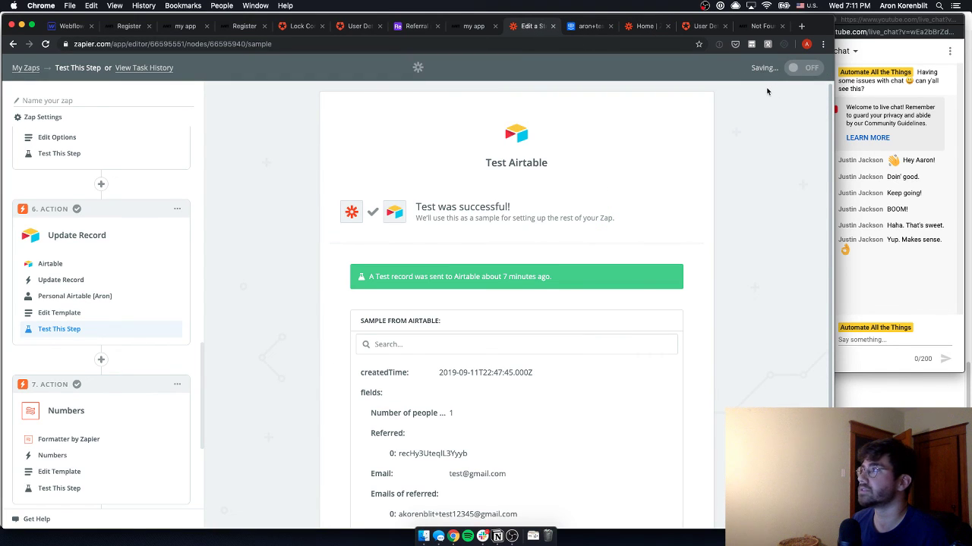
scroll(155, 320, "down", 5)
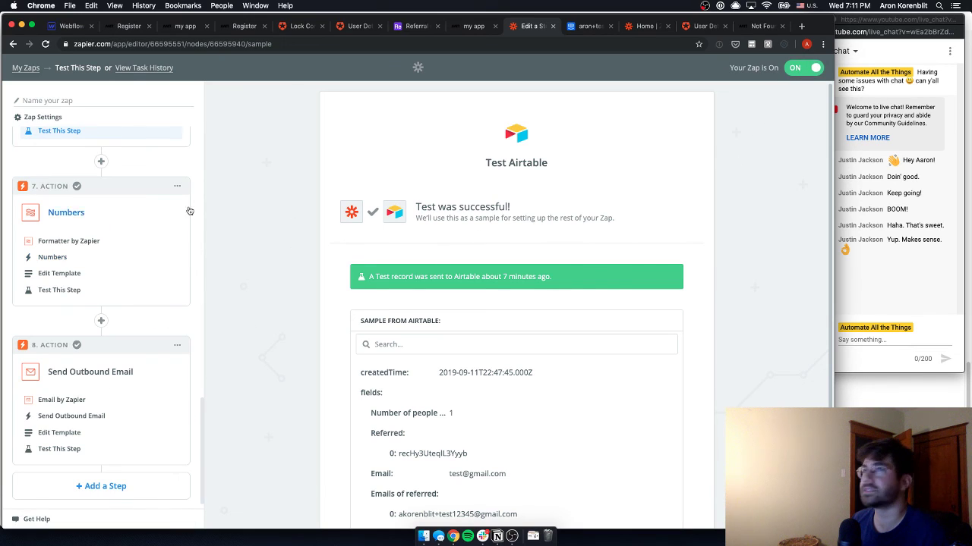
scroll(189, 211, "up", 3)
Review the successful run's Data Out in the Zap's task history.
left_click(135, 68)
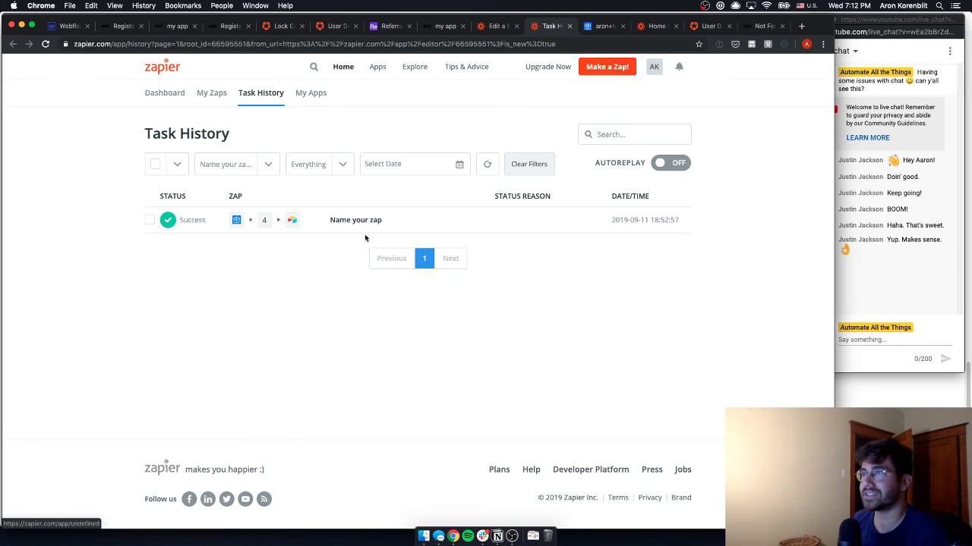
left_click(352, 227)
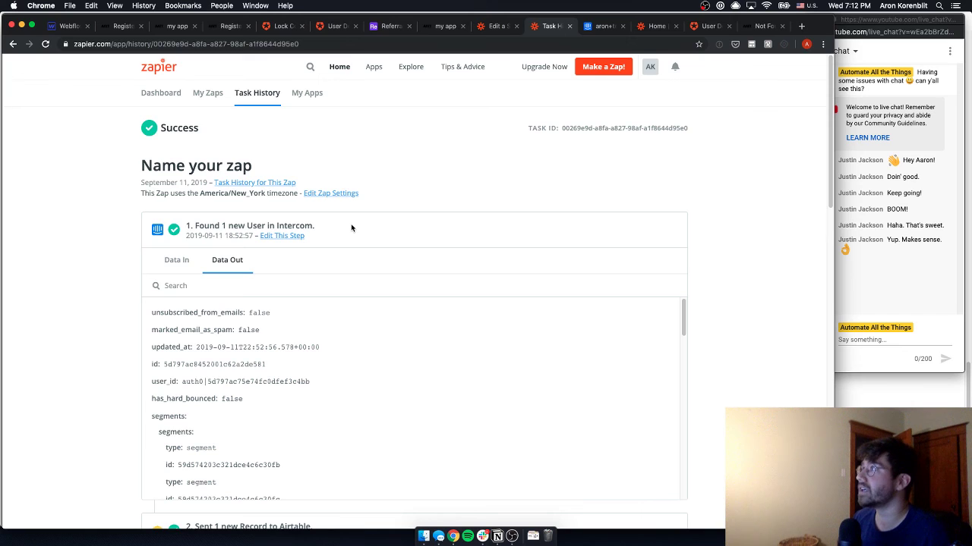
scroll(351, 227, "down", 10)
scroll(340, 261, "up", 10)
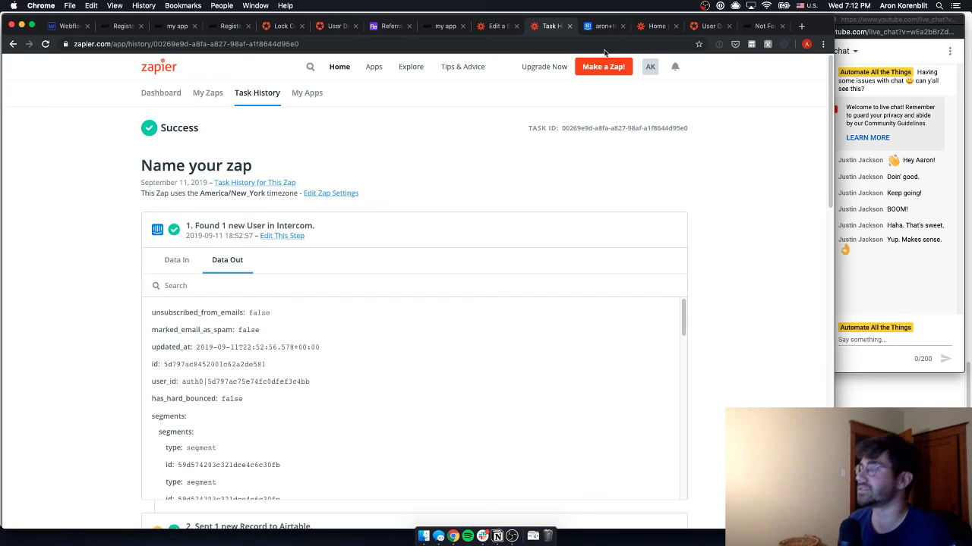
scroll(227, 375, "down", 3)
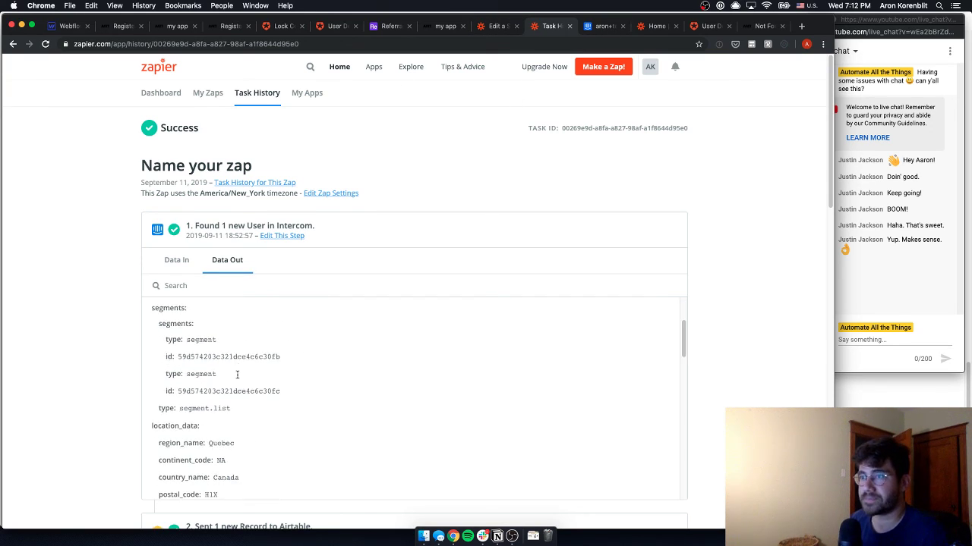
scroll(235, 375, "up", 3)
left_click(599, 26)
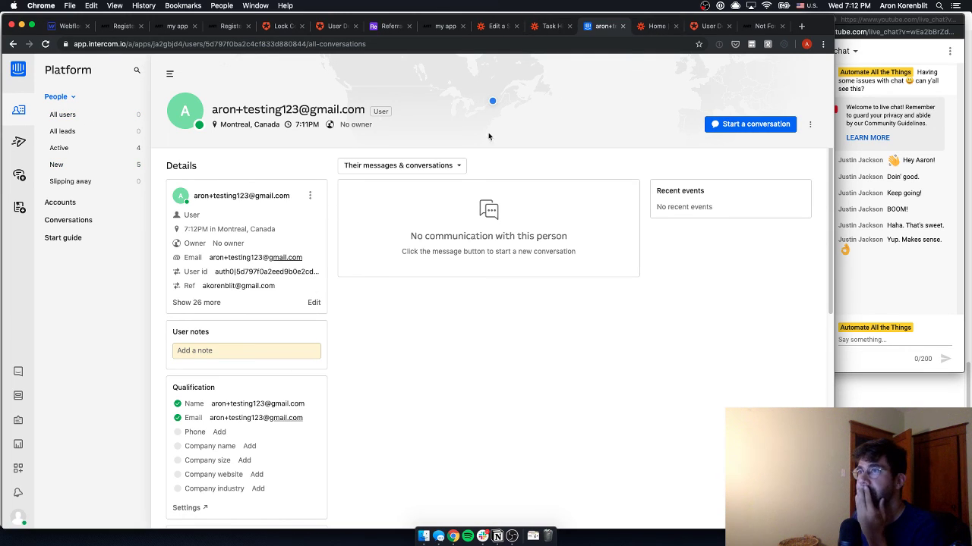
Reload the sign-up page with ?ref= set to the referrer's e-mail address.
left_click(230, 26)
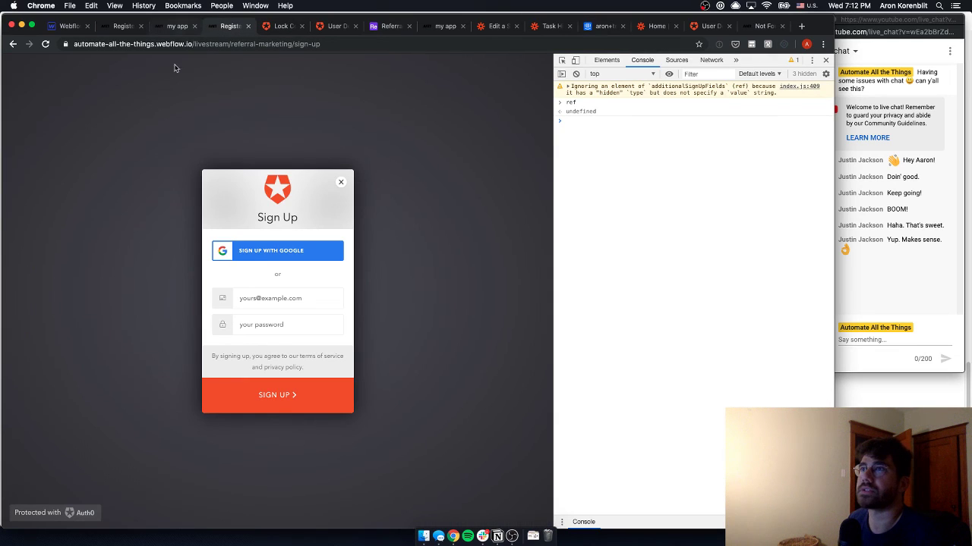
left_click(263, 295)
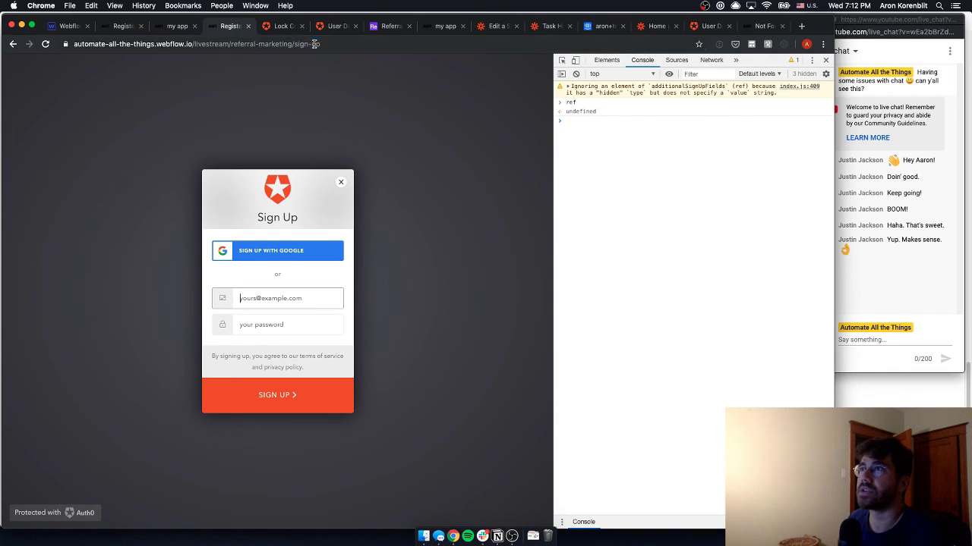
left_click(350, 44)
key("Return")
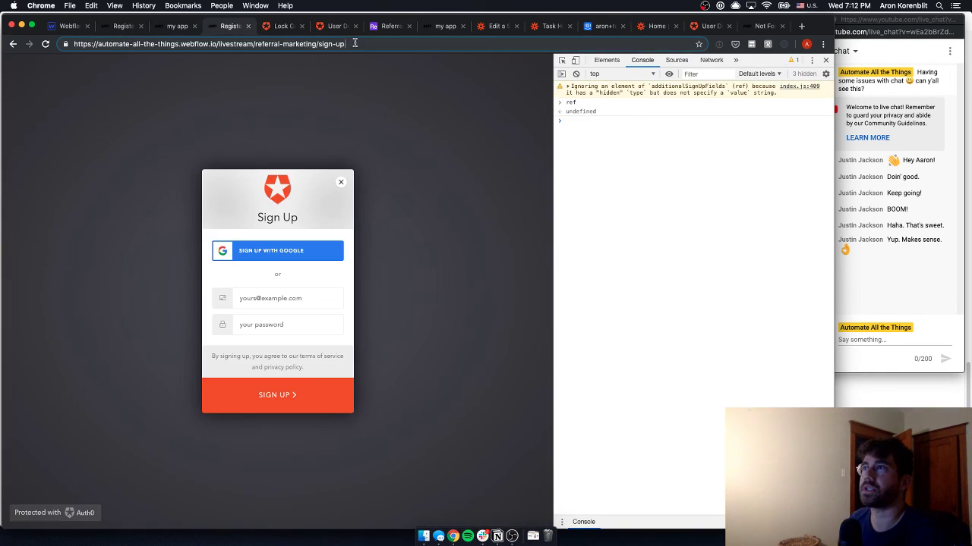
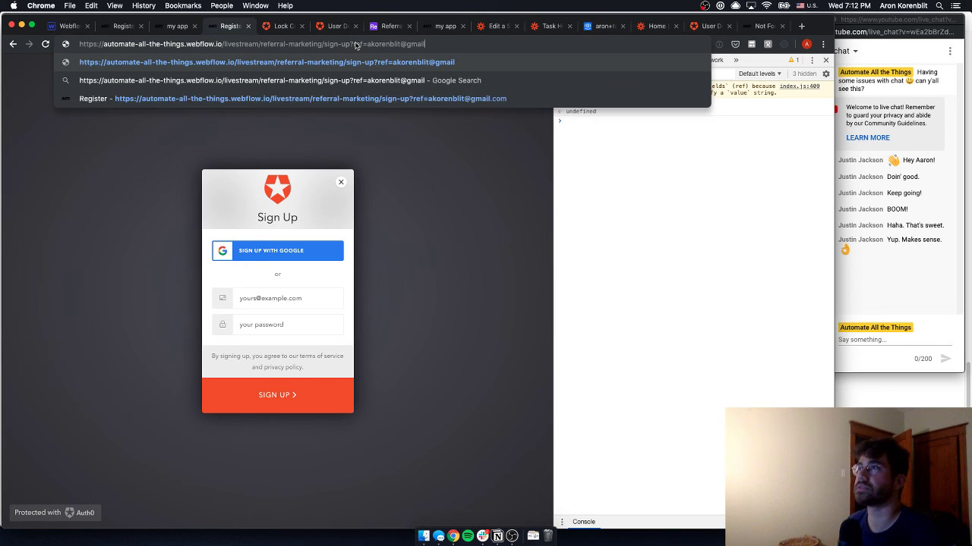
key("Return")
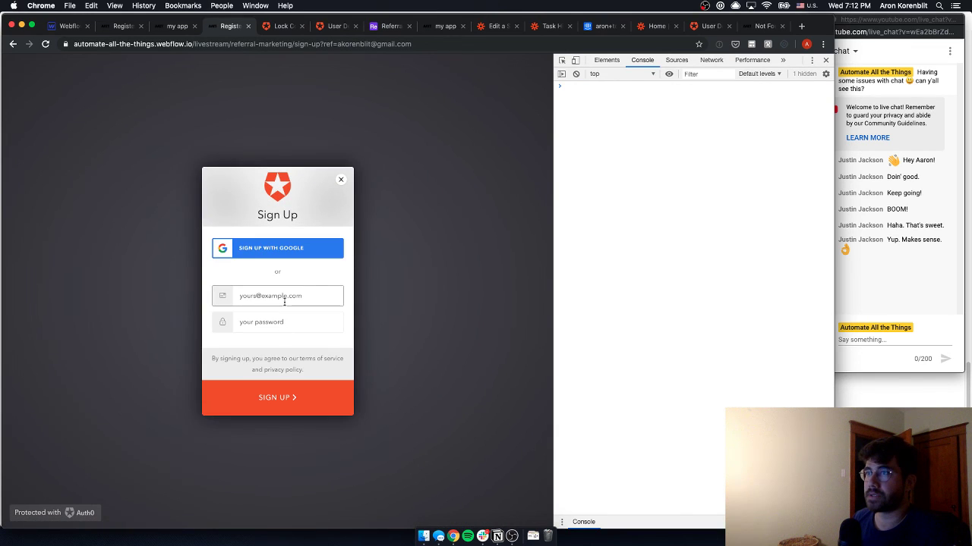
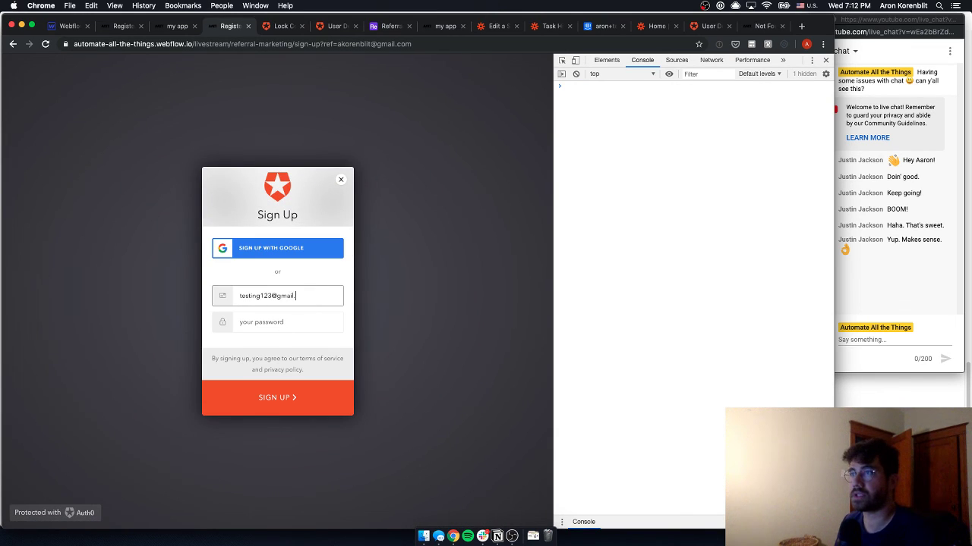
Sign up another test account with a test e-mail and password.
key("Tab")
type("password")
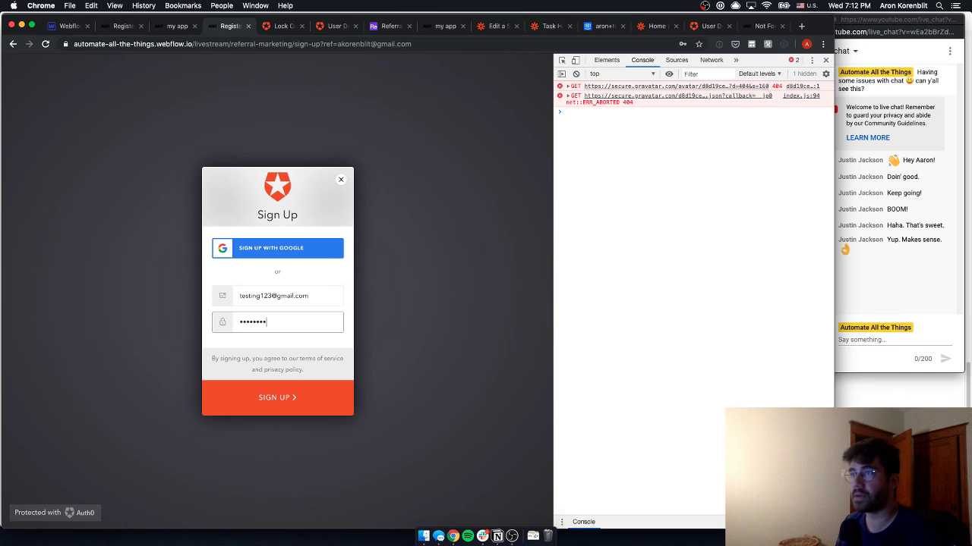
key("Return")
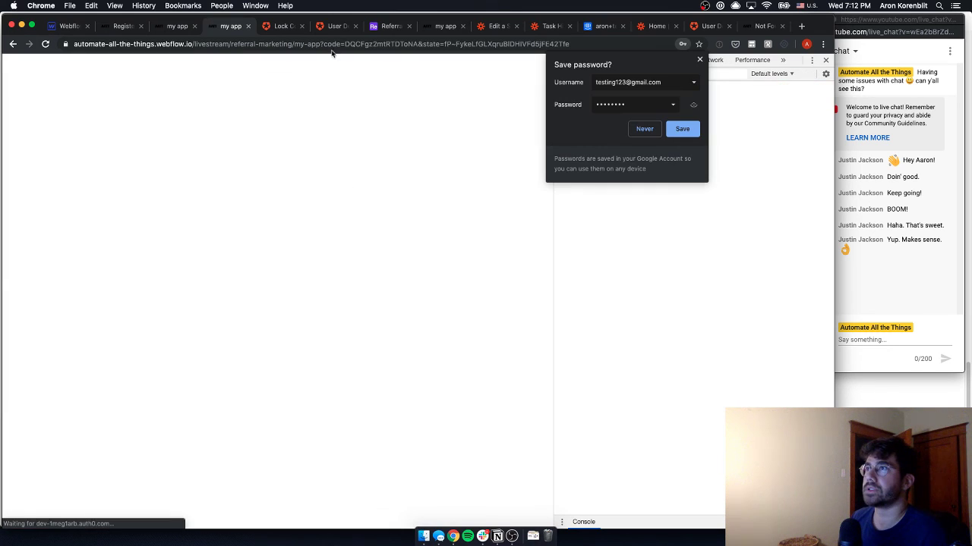
left_click(700, 59)
Check the new user's metadata in Auth0 and the dashboard overview.
left_click(281, 26)
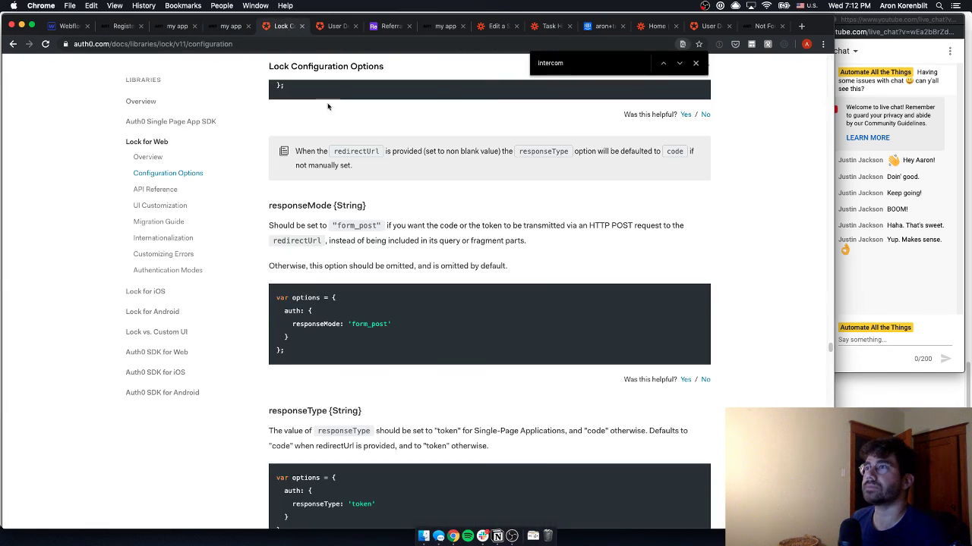
left_click(334, 26)
scroll(344, 129, "up", 3)
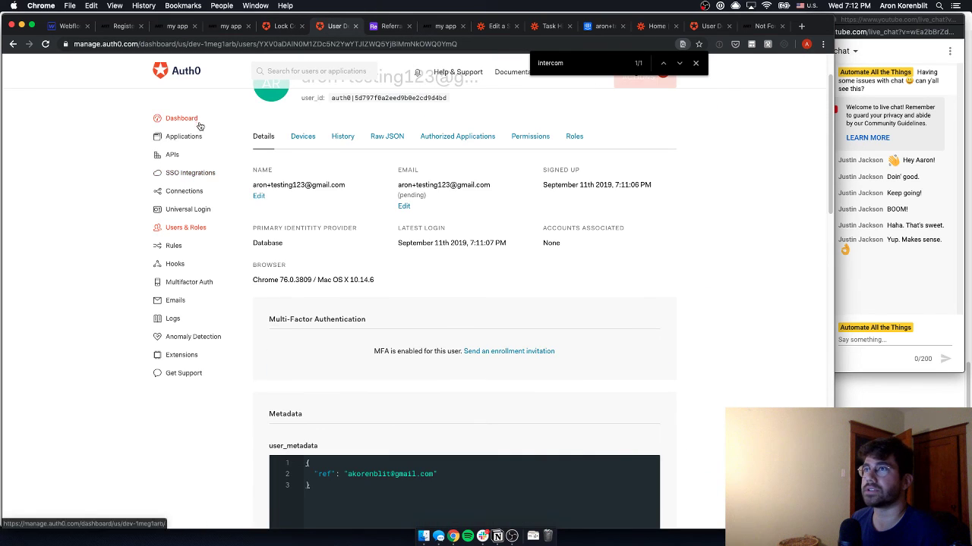
left_click(196, 122)
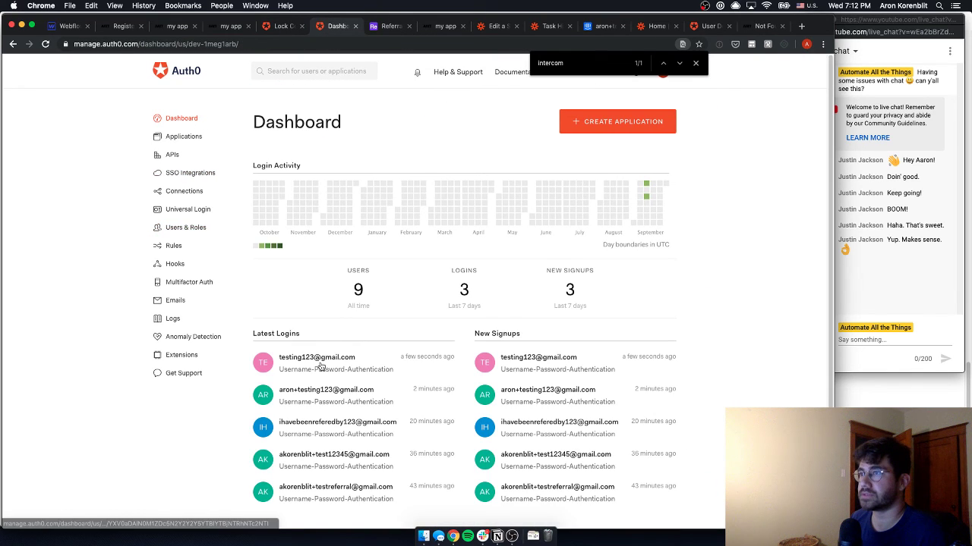
left_click(603, 26)
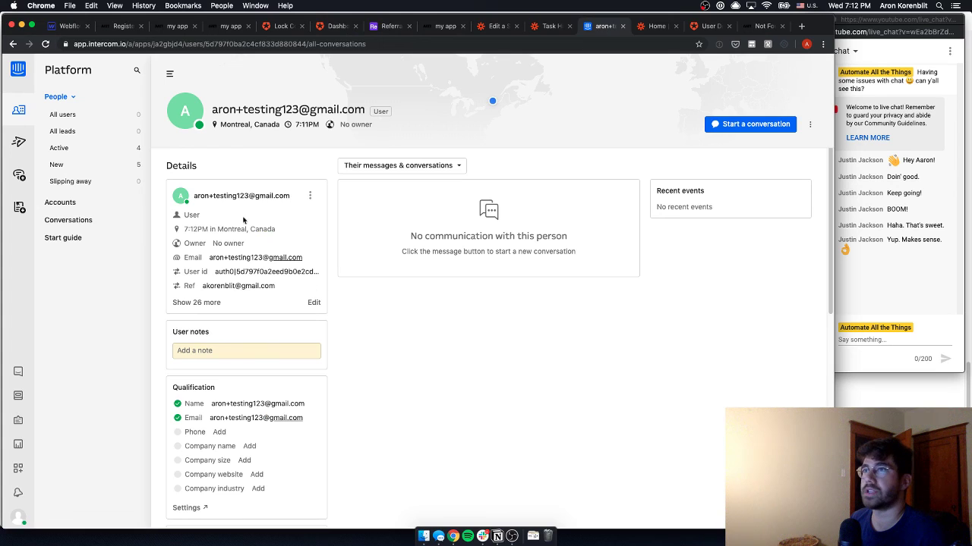
Reload Intercom's New users list repeatedly, looking for the newest sign-up.
key("super+bracketleft")
key("super+r")
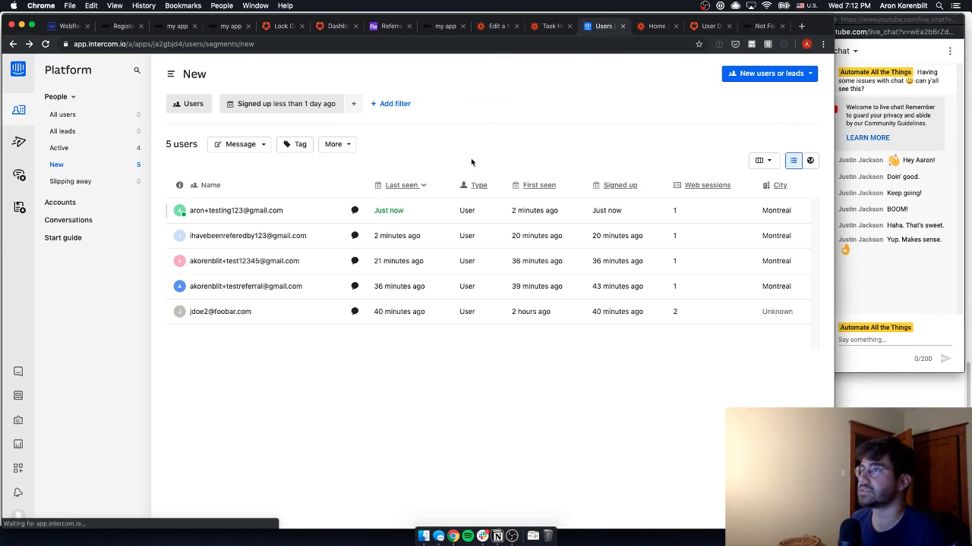
key("super+r")
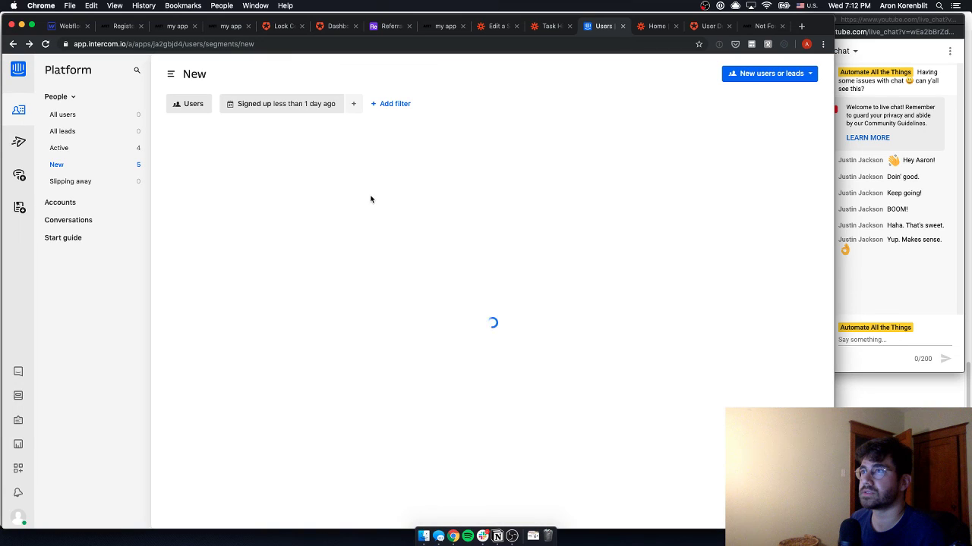
key("super+r")
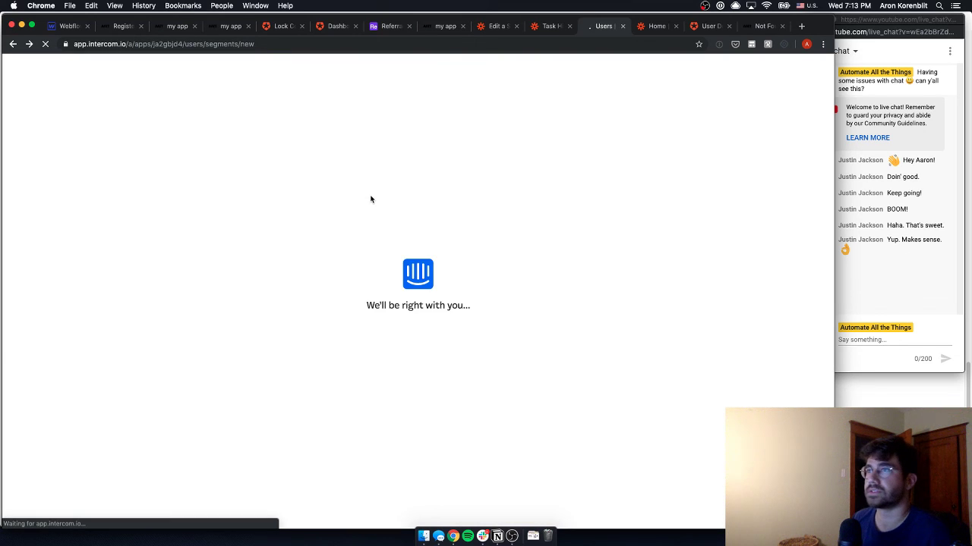
key("super+r")
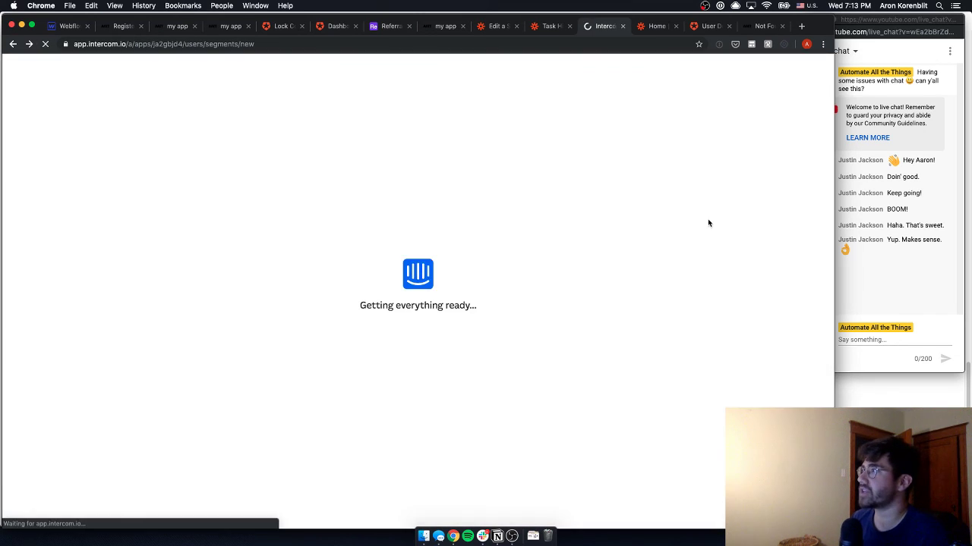
left_click(867, 279)
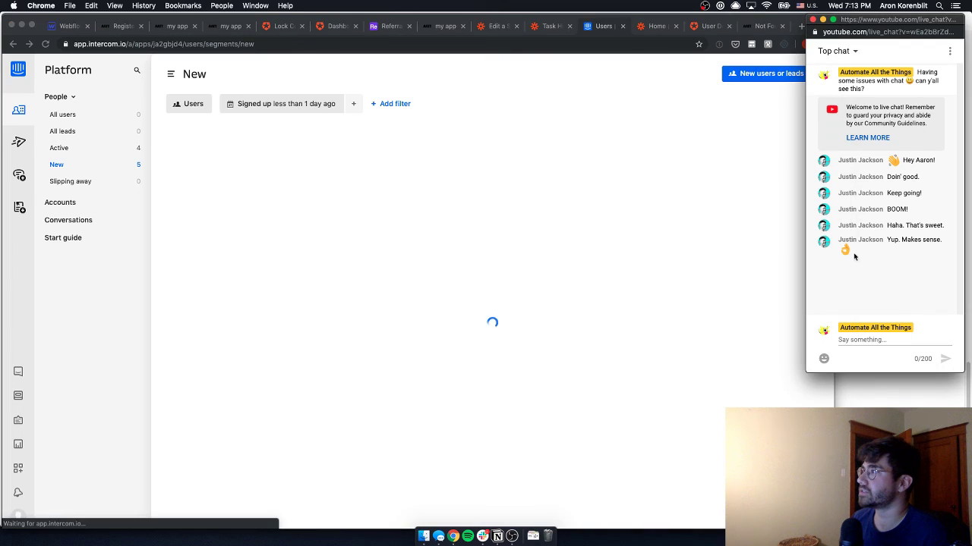
left_click(486, 138)
key("super+r")
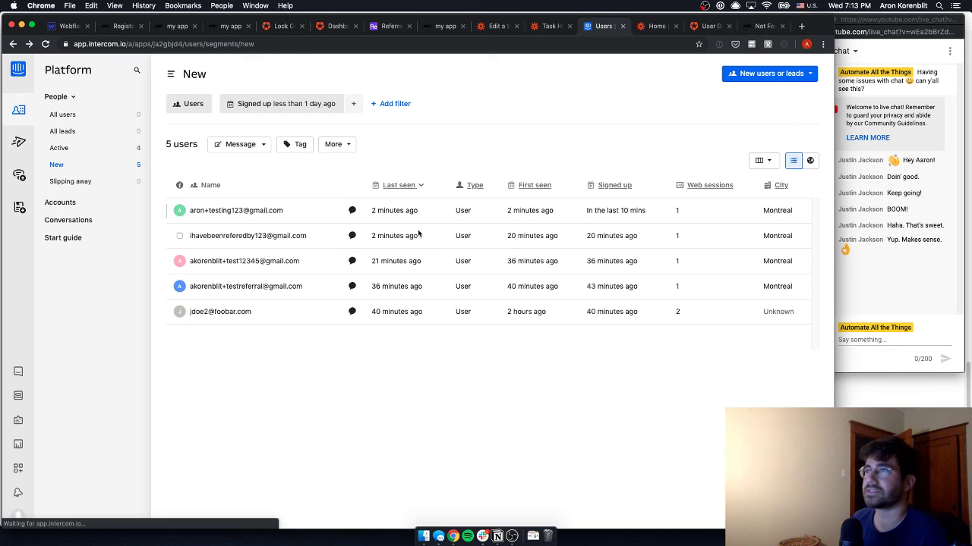
key("super+r")
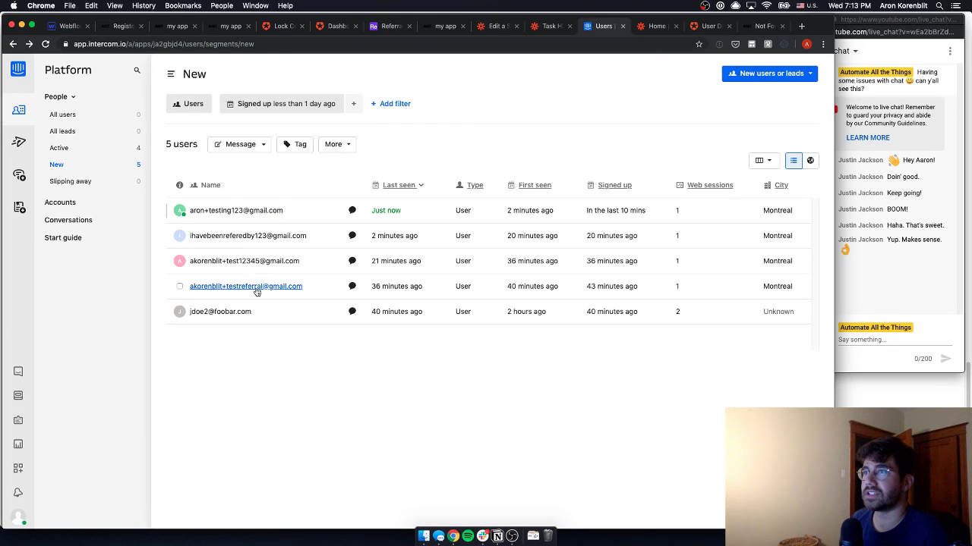
Glance at the Zapier editor and task history, reload Intercom, then refresh the Auth0 dashboard.
left_click(484, 32)
left_click(540, 32)
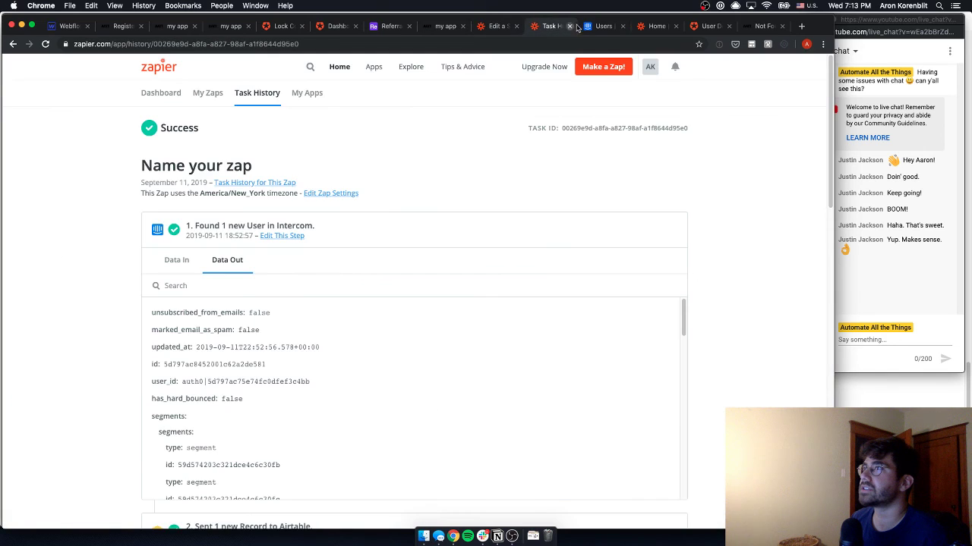
left_click(597, 30)
key("super+r")
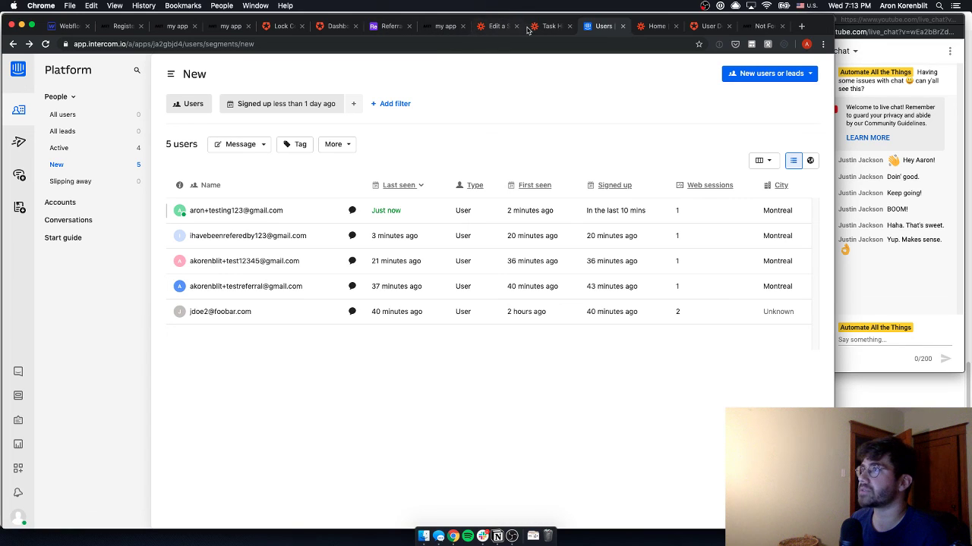
left_click(322, 30)
key("super+r")
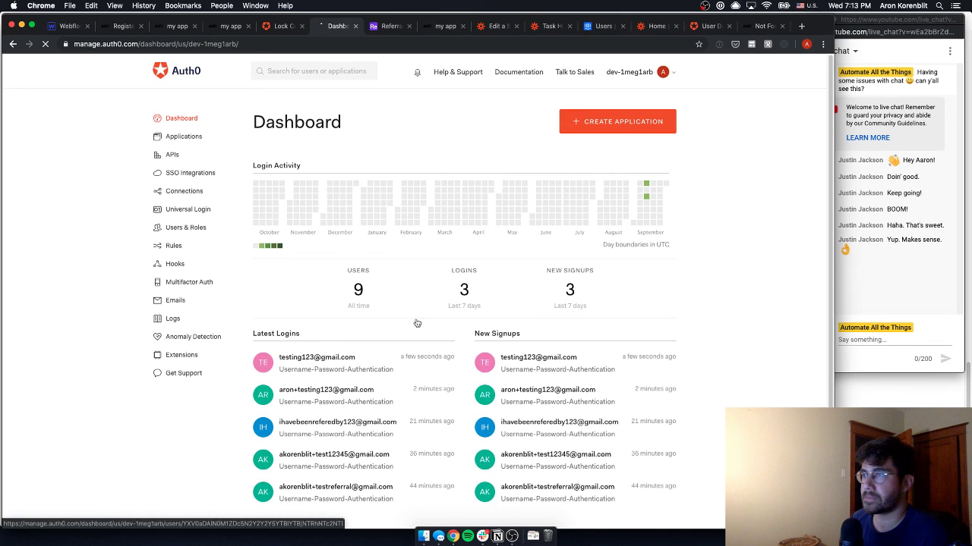
Open the newest test user under Latest Logins and confirm its metadata ref is the referrer's e-mail.
left_click(417, 324)
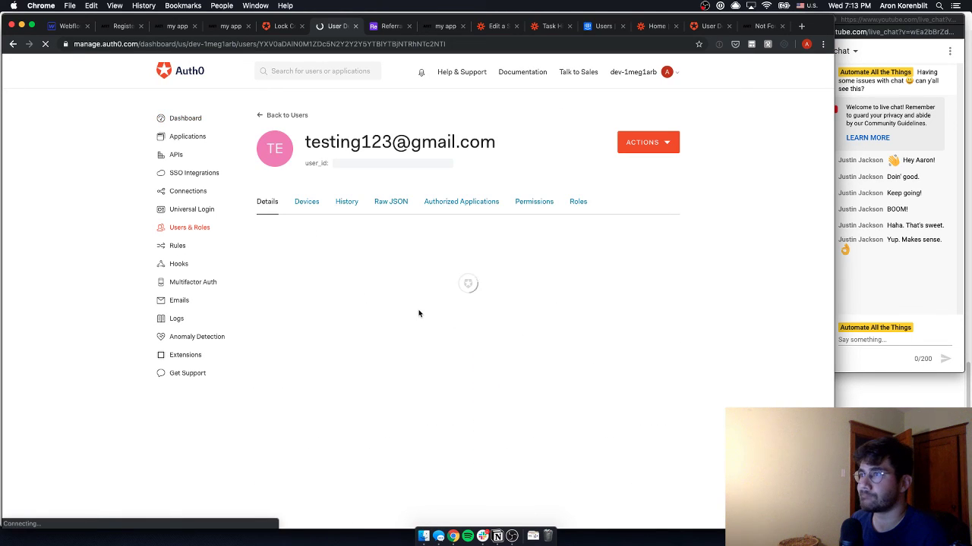
scroll(352, 397, "down", 2)
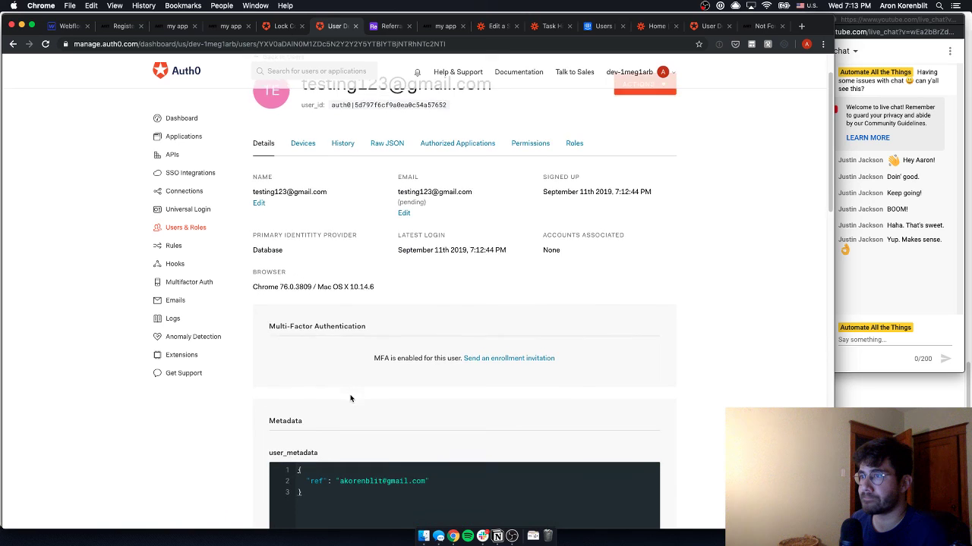
left_click(543, 28)
left_click(498, 27)
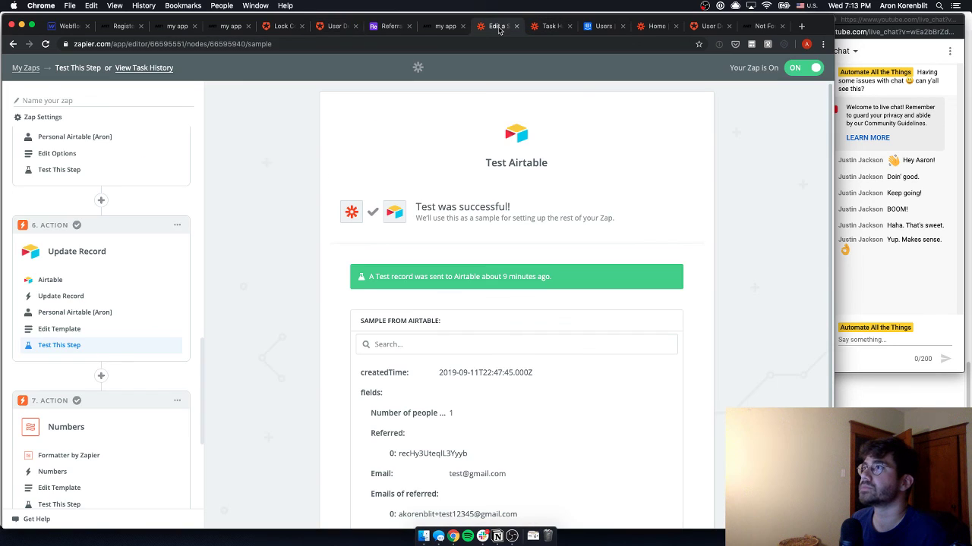
left_click(444, 26)
In the Referrals table, open the new test user's record from the referrer's Referred list.
left_click(397, 30)
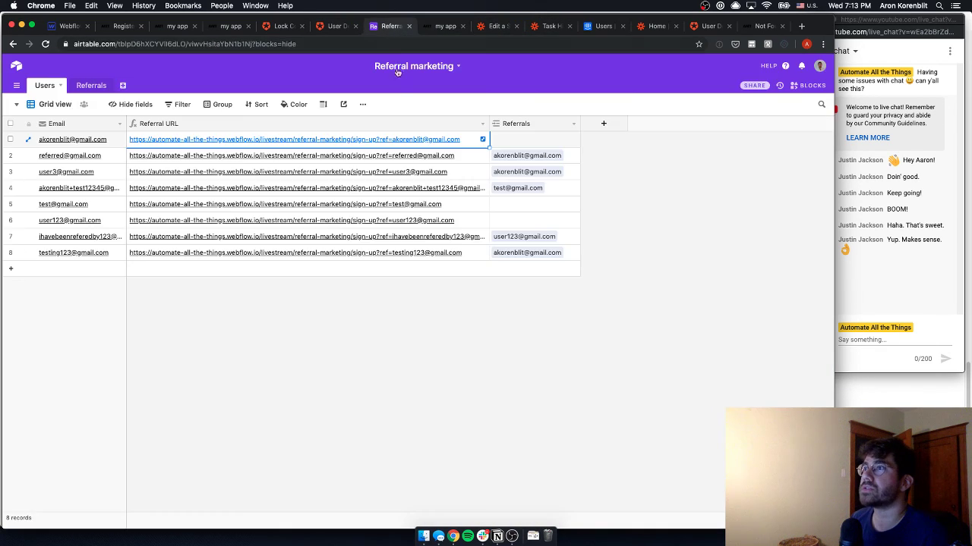
left_click(88, 86)
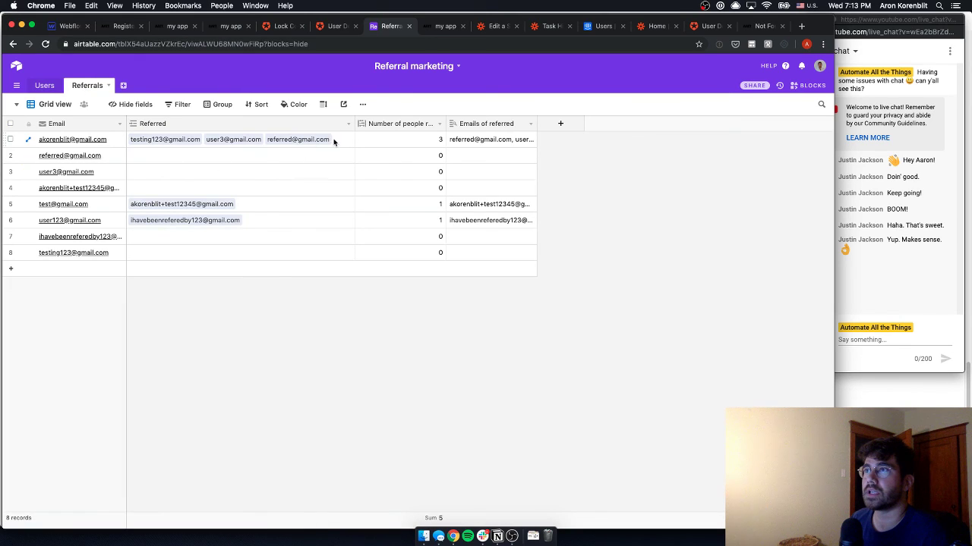
left_click(334, 141)
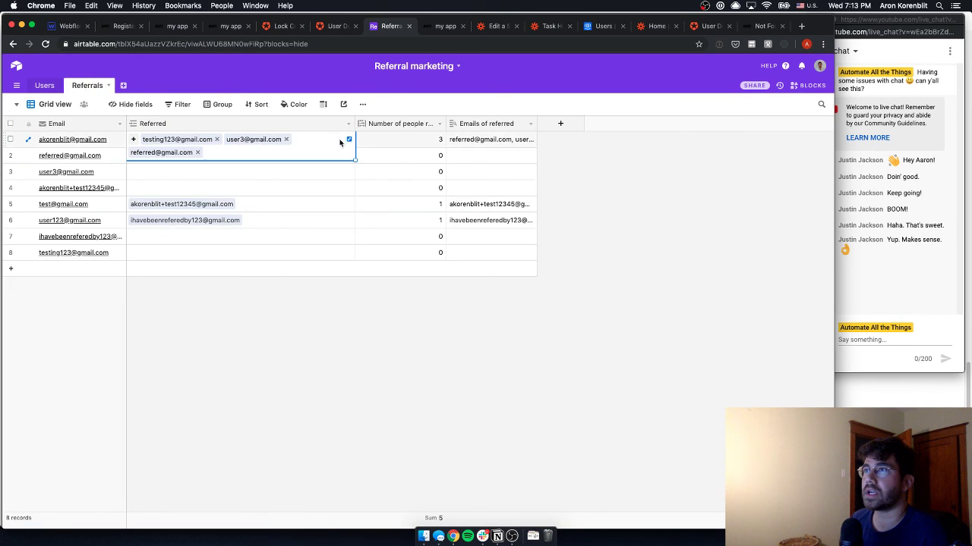
left_click(193, 143)
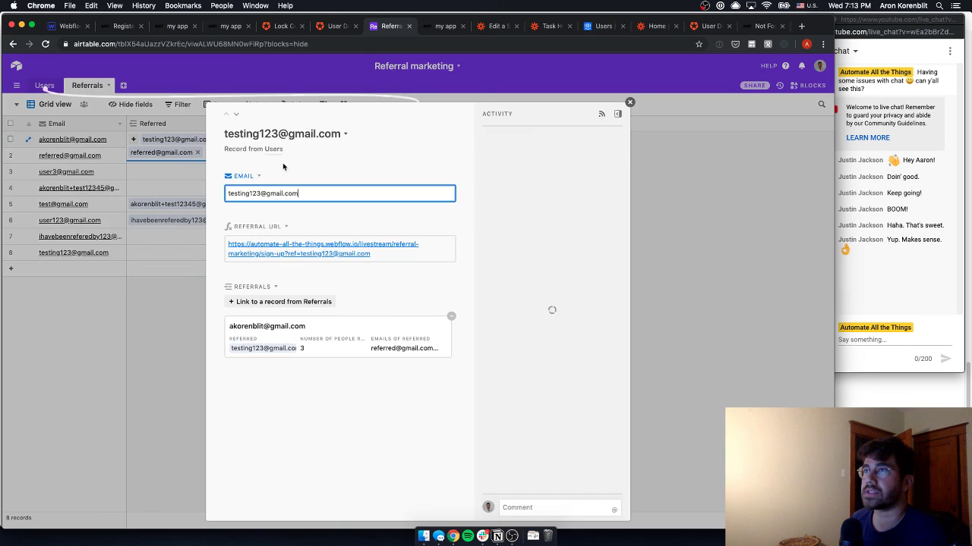
key("Escape")
Confirm the referrer's referral count of 3, then read the 'Your friend has signed up!' e-mail.
left_click(405, 142)
left_click(637, 209)
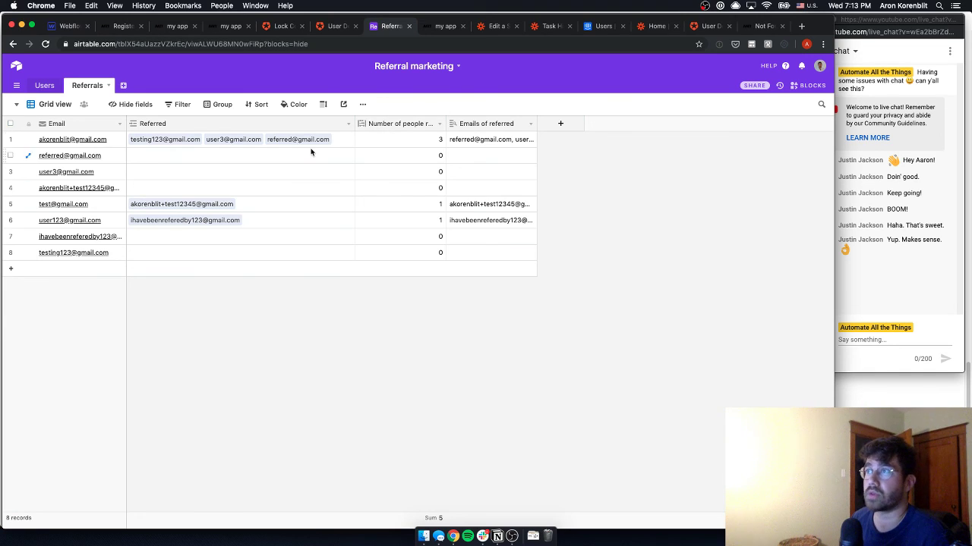
left_click(412, 138)
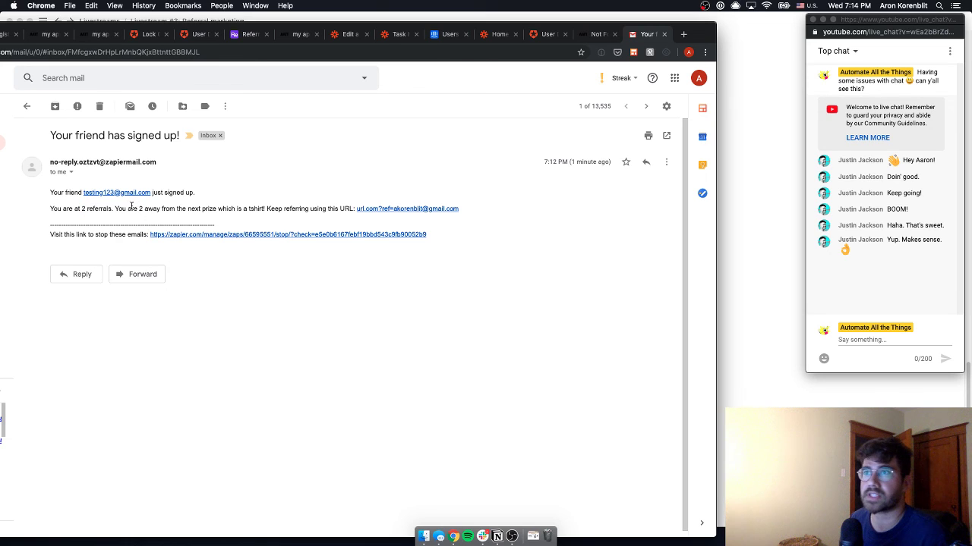
left_click_drag(138, 208, 235, 220)
left_click(248, 209)
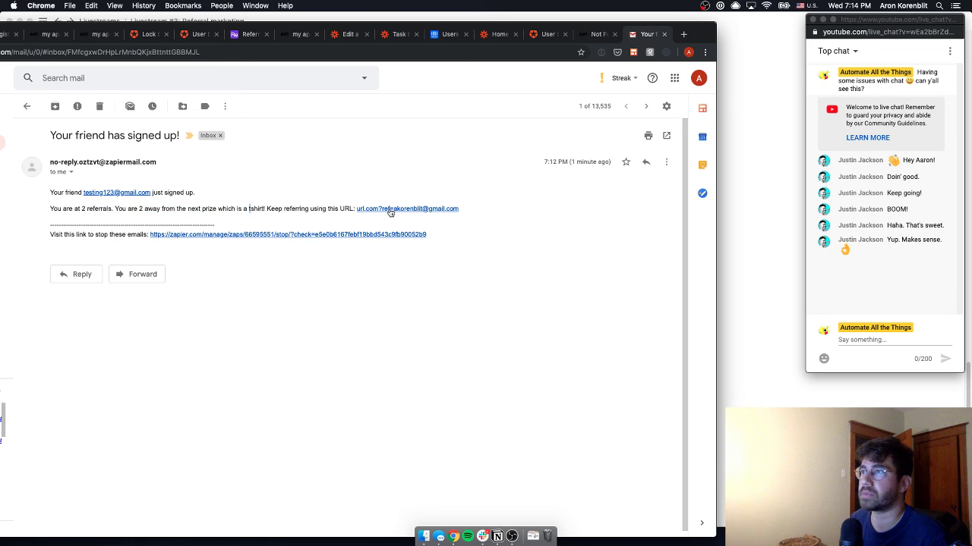